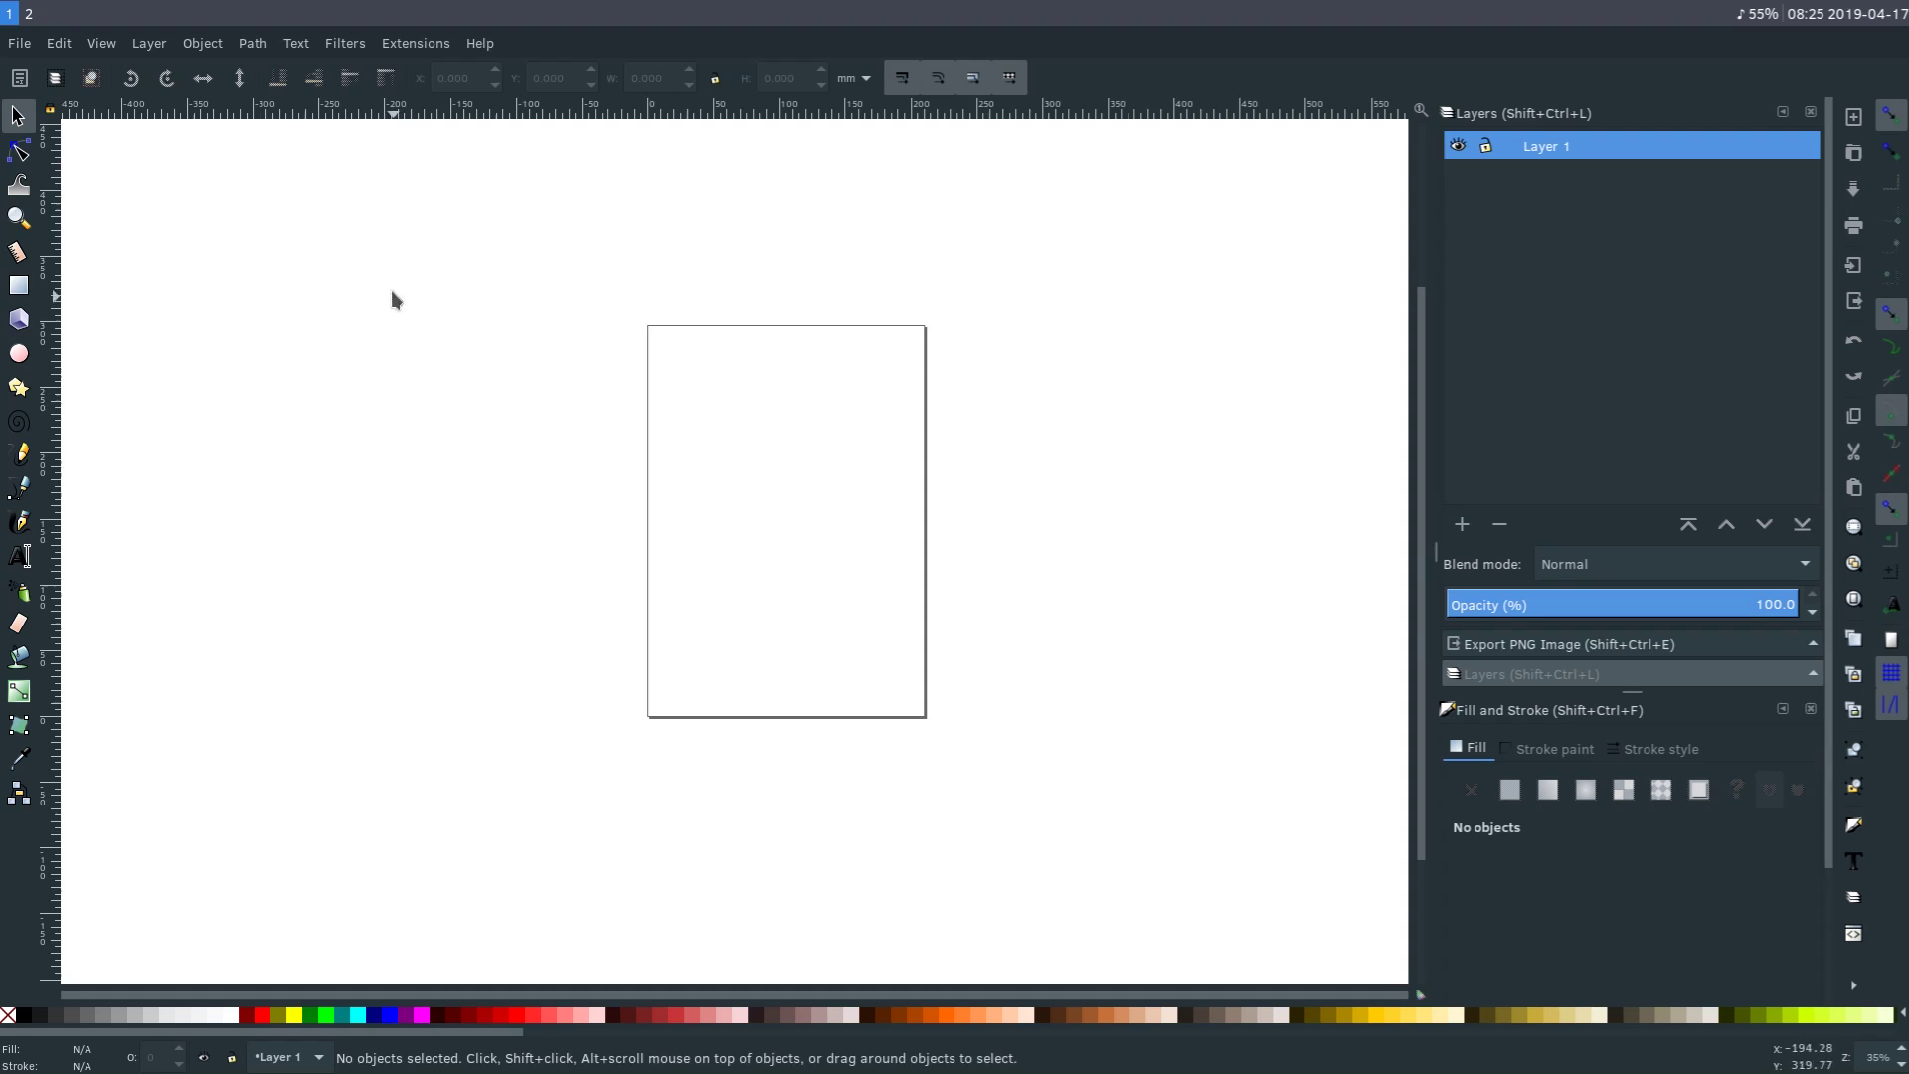
Switch to the browser, view the green leaf pattern page and return to the Pixabay homepage.
{"action": "left_click", "coordinate": [27, 13]}
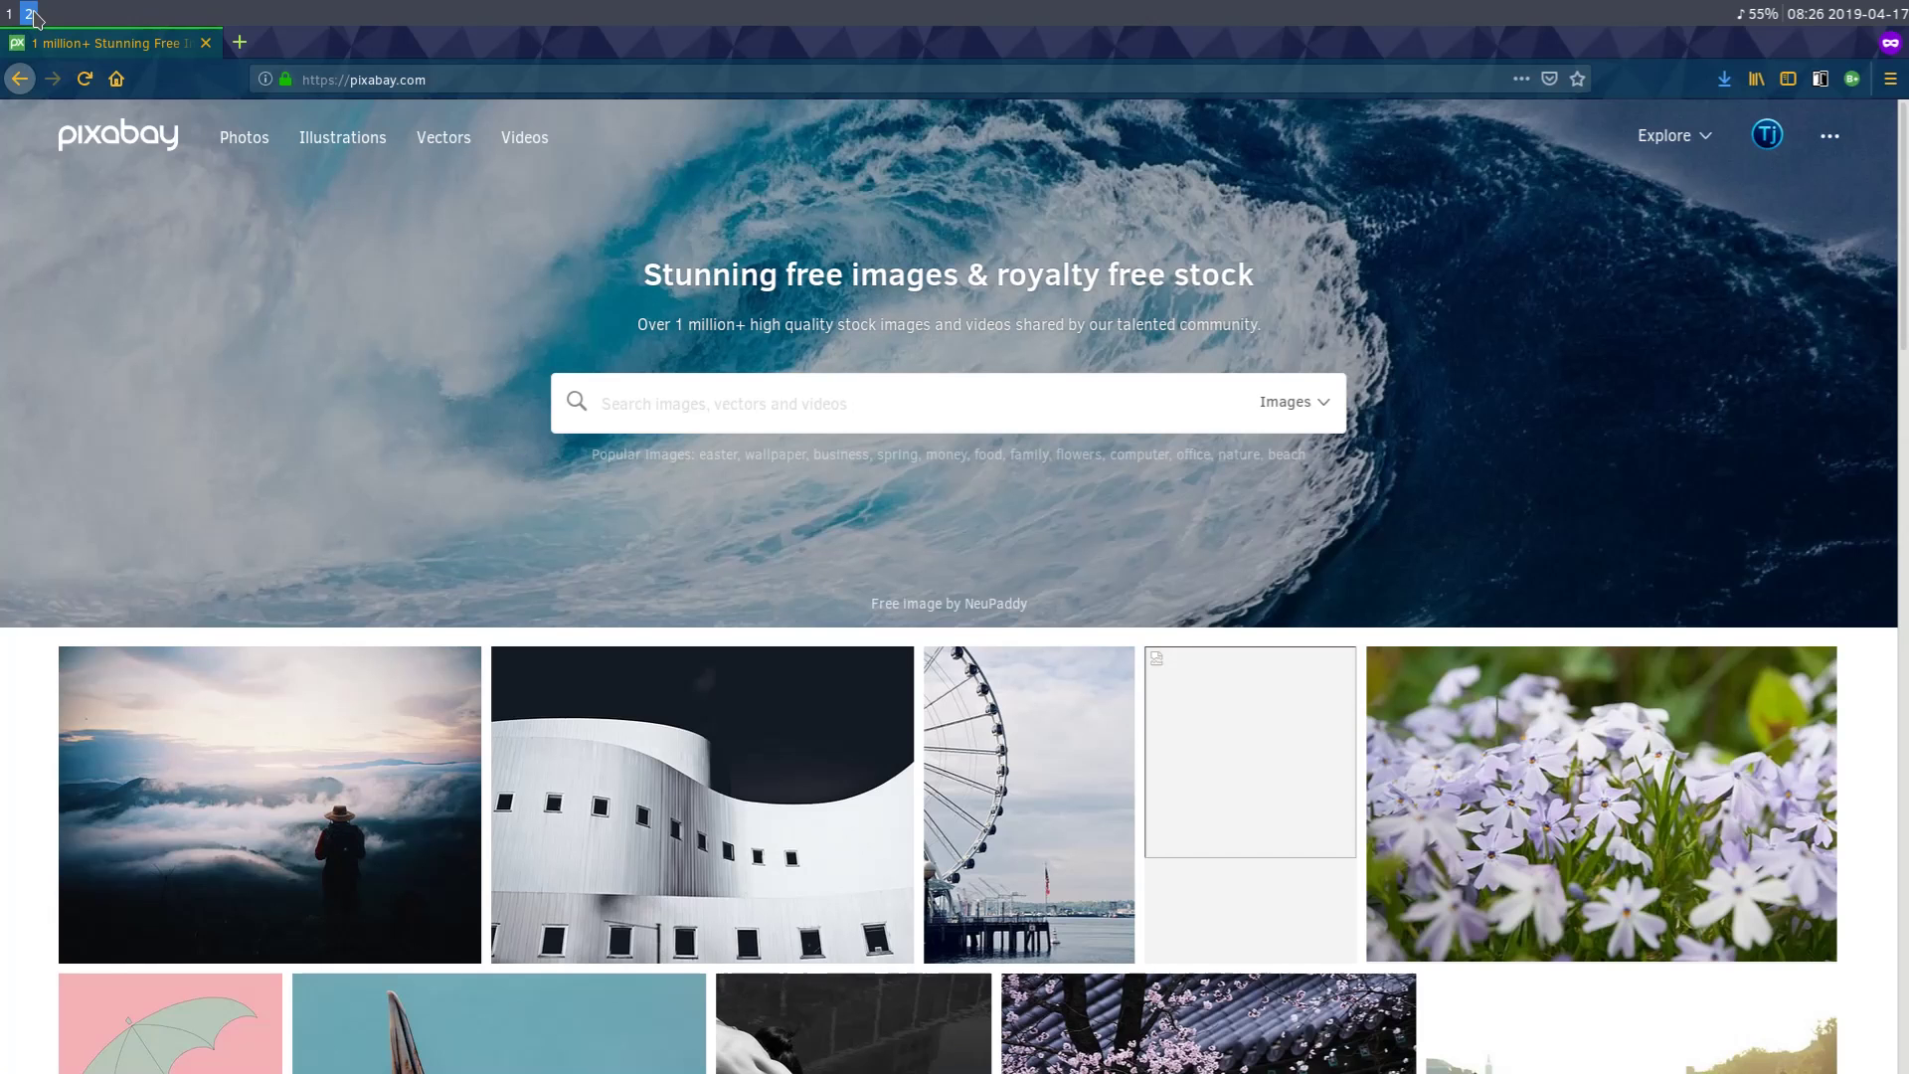
{"action": "scroll", "coordinate": [791, 687], "scroll_direction": "down", "scroll_amount": 2}
{"action": "scroll", "coordinate": [792, 686], "scroll_direction": "down", "scroll_amount": 1}
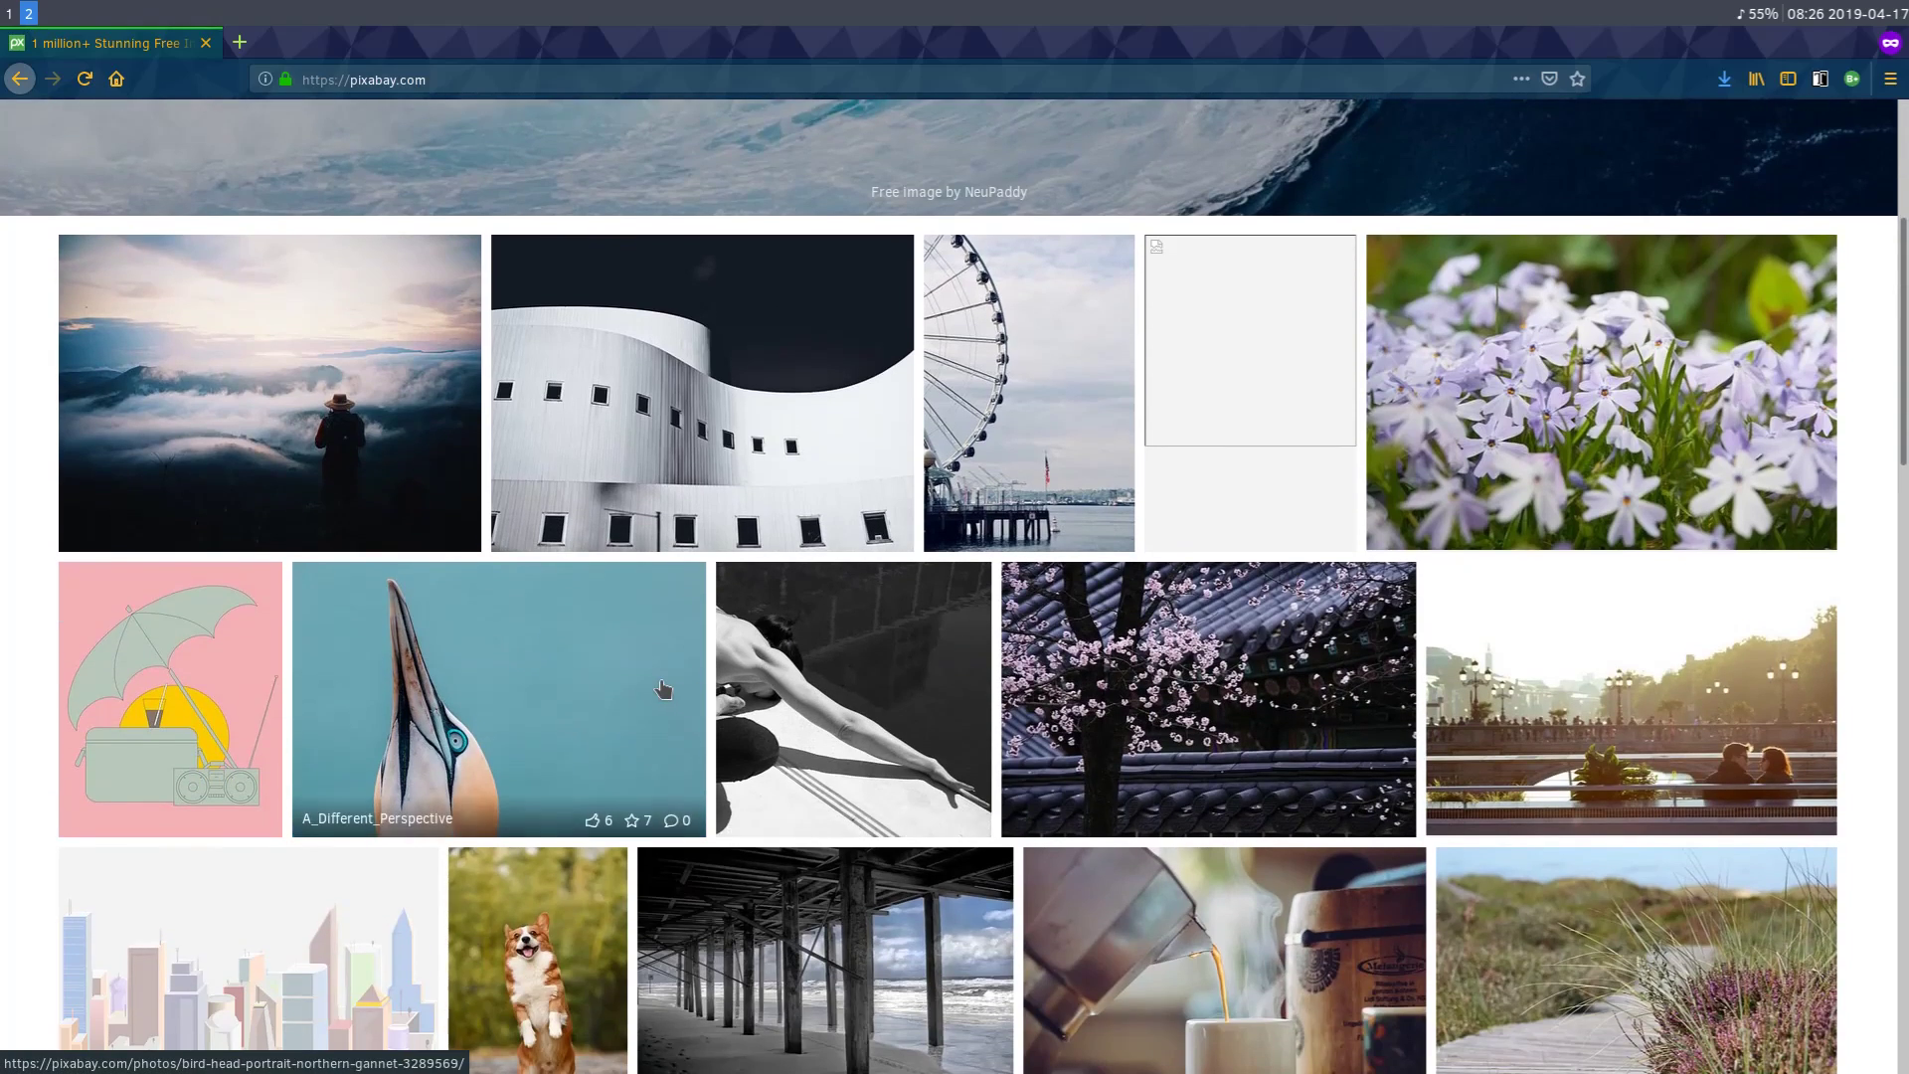
{"action": "scroll", "coordinate": [652, 686], "scroll_direction": "up", "scroll_amount": 3}
{"action": "scroll", "coordinate": [880, 776], "scroll_direction": "down", "scroll_amount": 2}
{"action": "scroll", "coordinate": [861, 771], "scroll_direction": "down", "scroll_amount": 1}
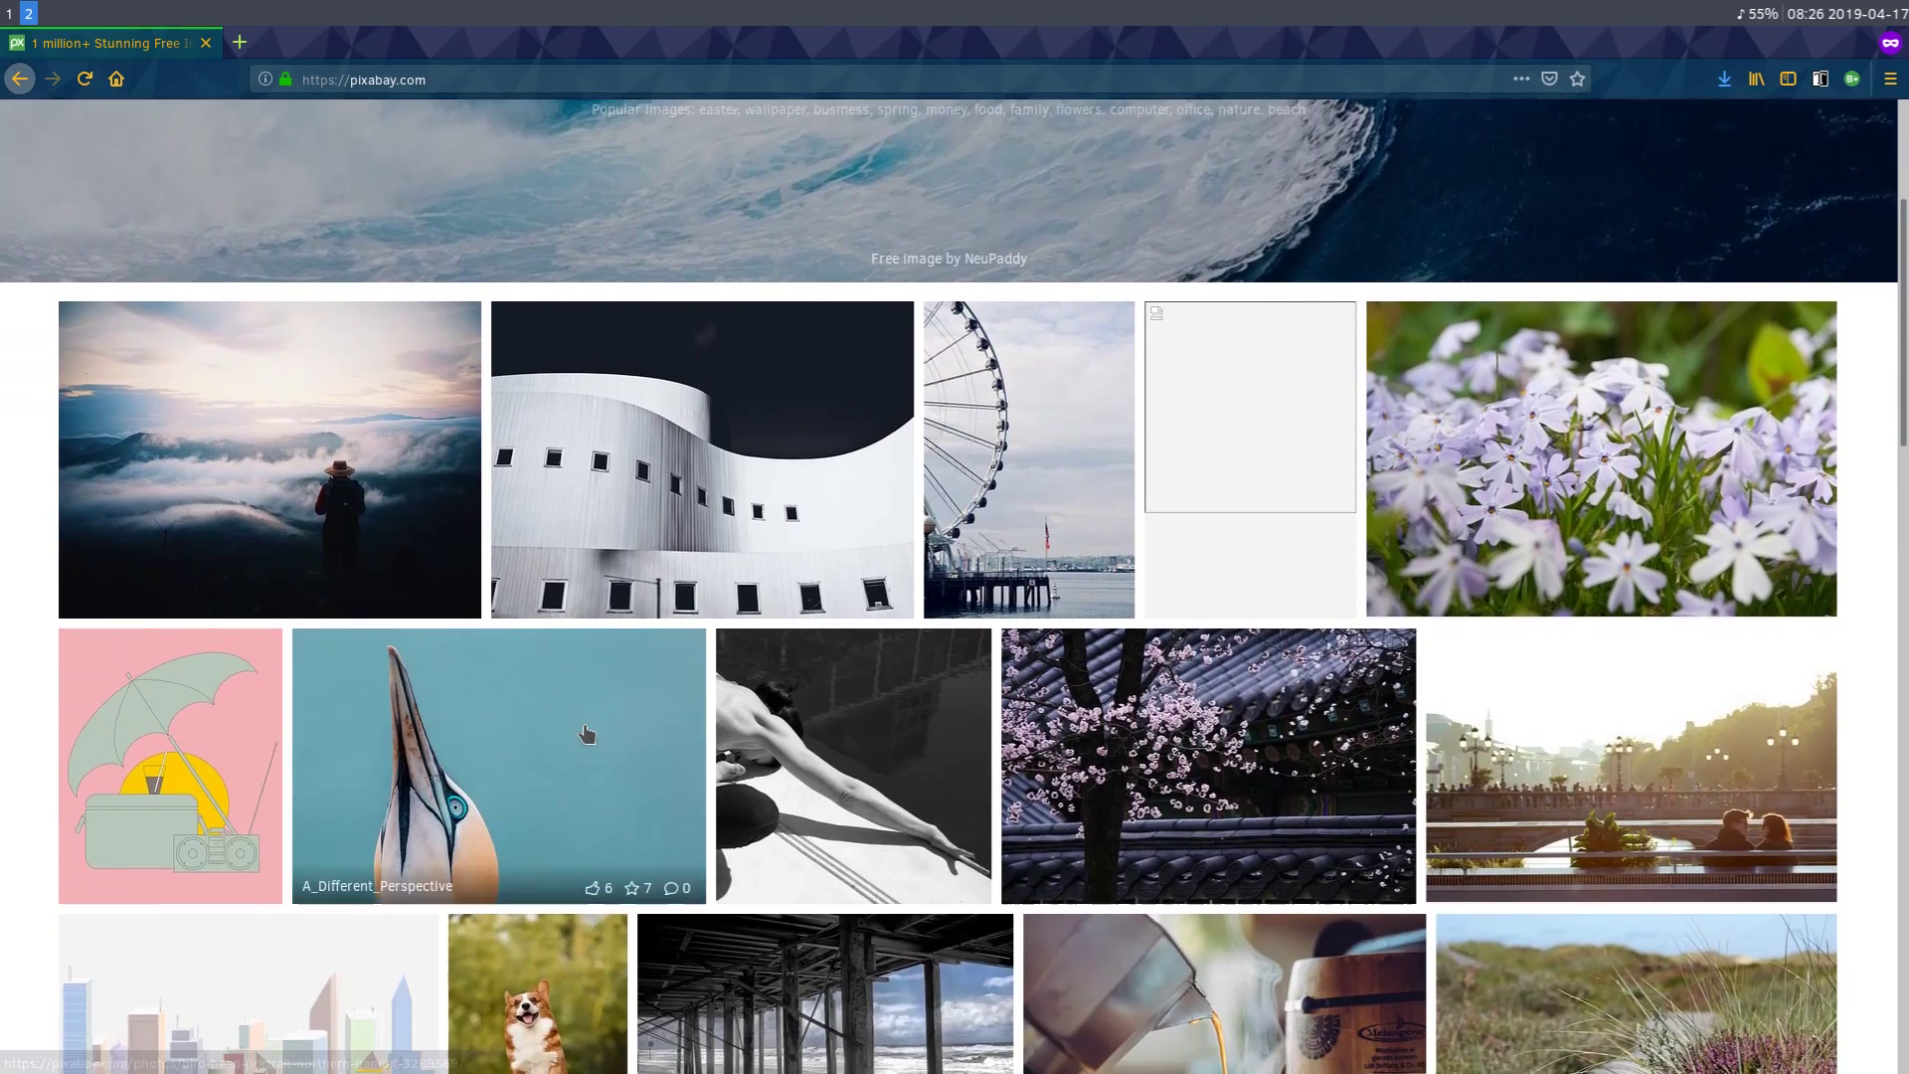
{"action": "scroll", "coordinate": [850, 762], "scroll_direction": "down", "scroll_amount": 1}
{"action": "scroll", "coordinate": [827, 739], "scroll_direction": "down", "scroll_amount": 2}
{"action": "scroll", "coordinate": [802, 715], "scroll_direction": "down", "scroll_amount": 2}
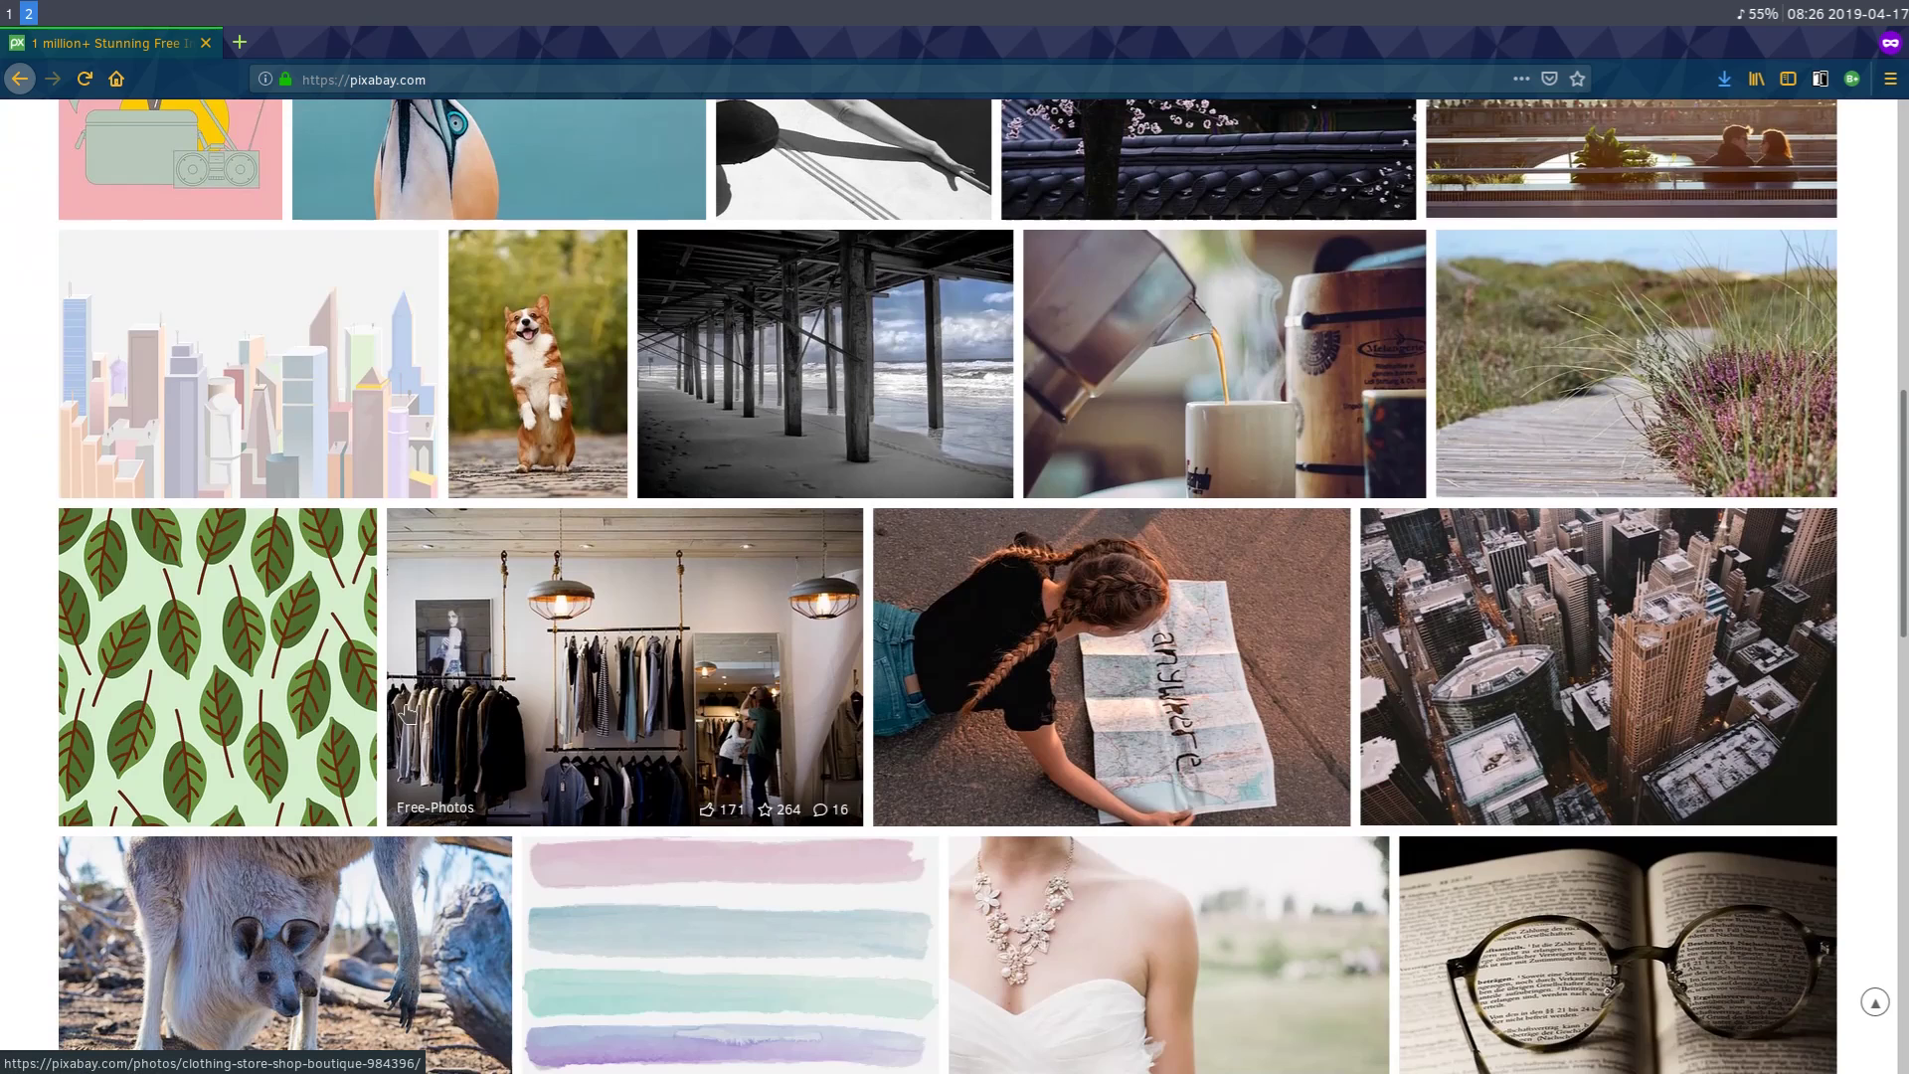
{"action": "scroll", "coordinate": [403, 716], "scroll_direction": "down", "scroll_amount": 1}
{"action": "left_click", "coordinate": [224, 610]}
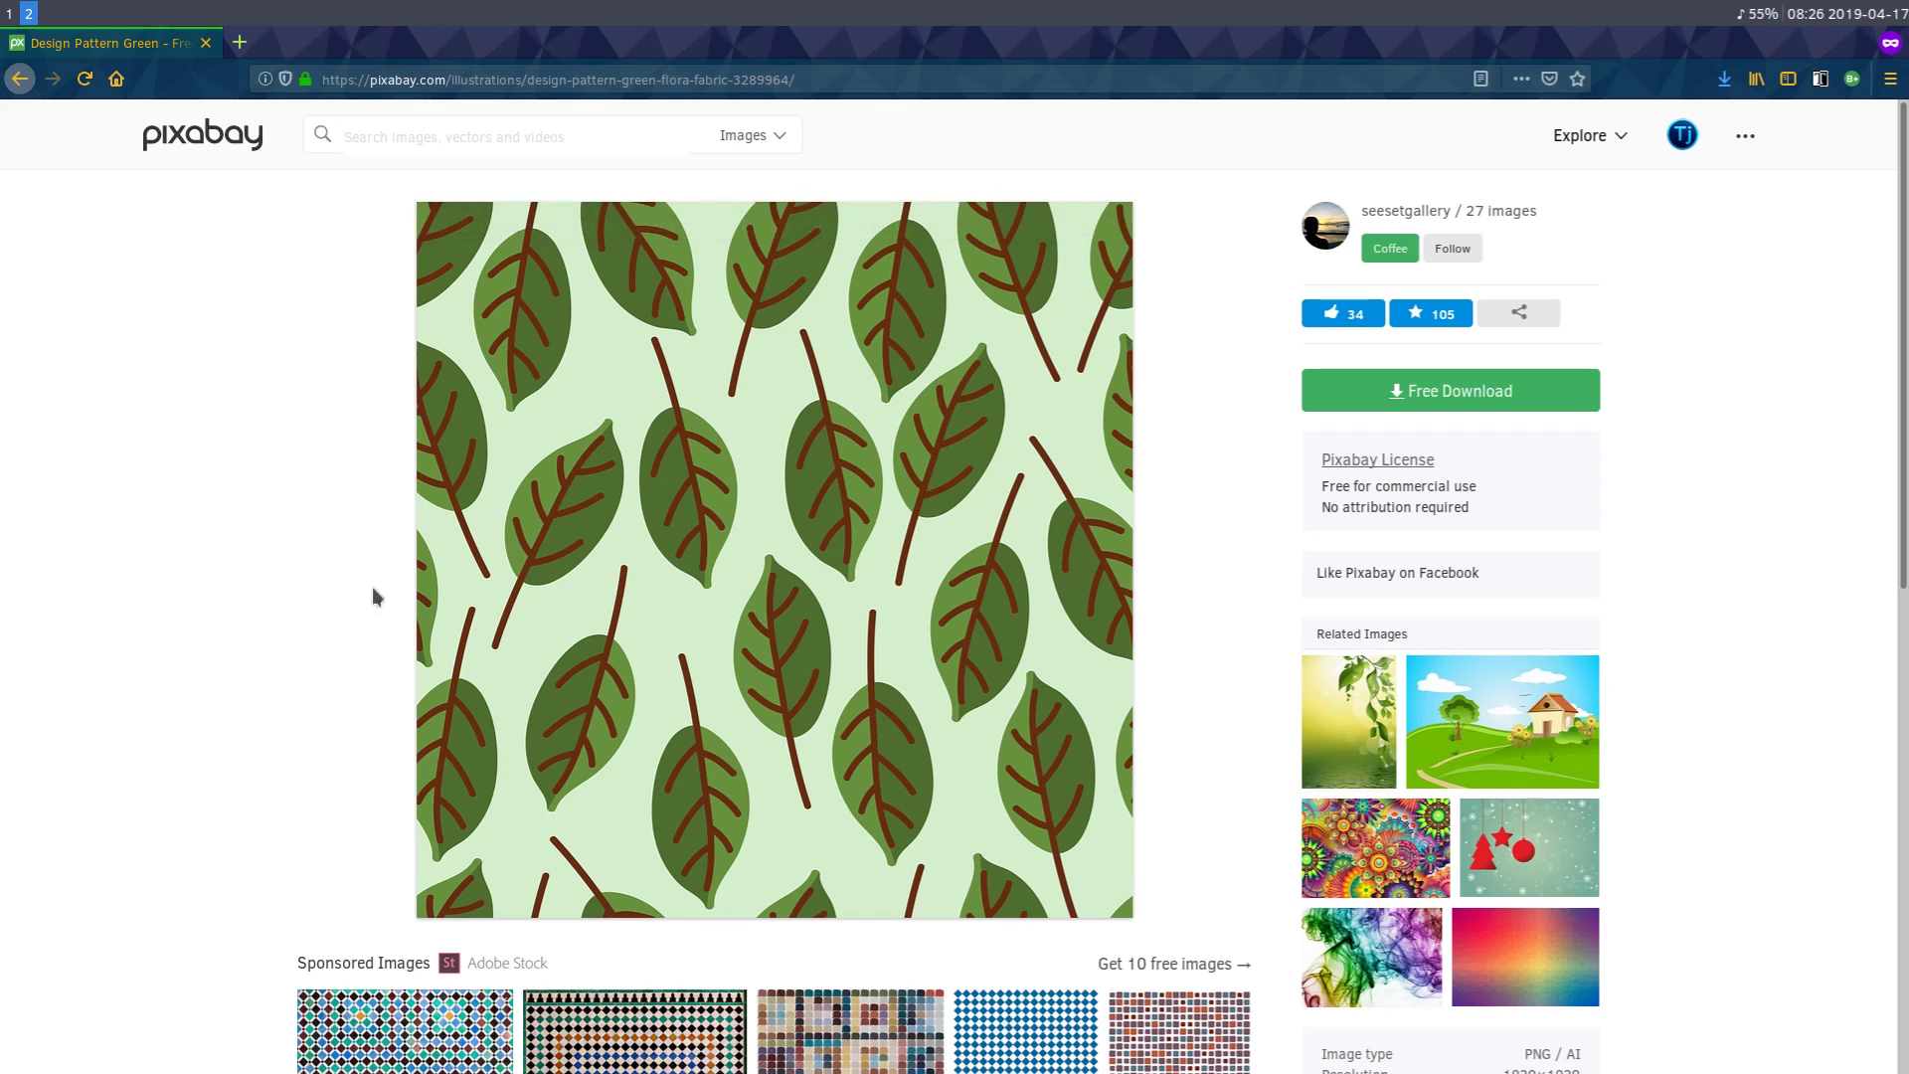
{"action": "scroll", "coordinate": [375, 597], "scroll_direction": "down", "scroll_amount": 3}
{"action": "scroll", "coordinate": [366, 567], "scroll_direction": "up", "scroll_amount": 3}
{"action": "left_click", "coordinate": [16, 80]}
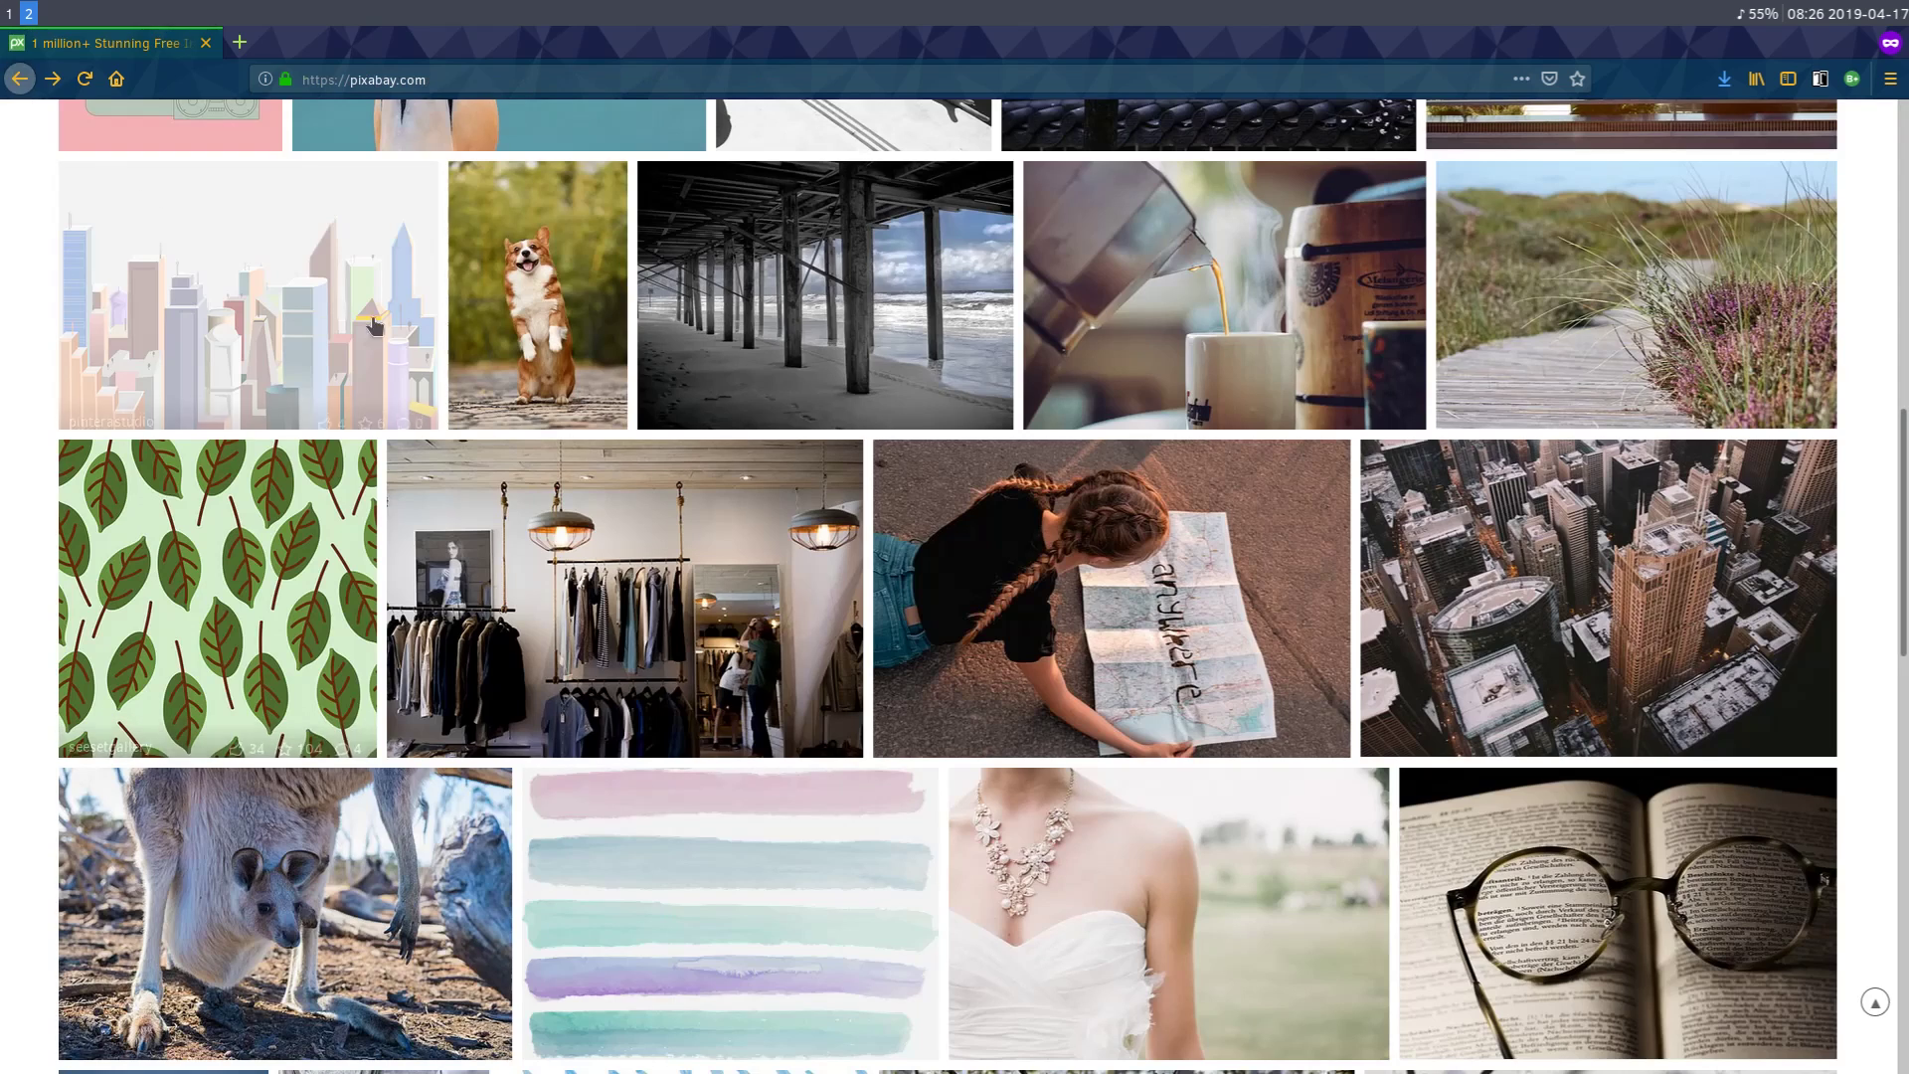
{"action": "scroll", "coordinate": [534, 423], "scroll_direction": "up", "scroll_amount": 3}
{"action": "scroll", "coordinate": [535, 423], "scroll_direction": "up", "scroll_amount": 5}
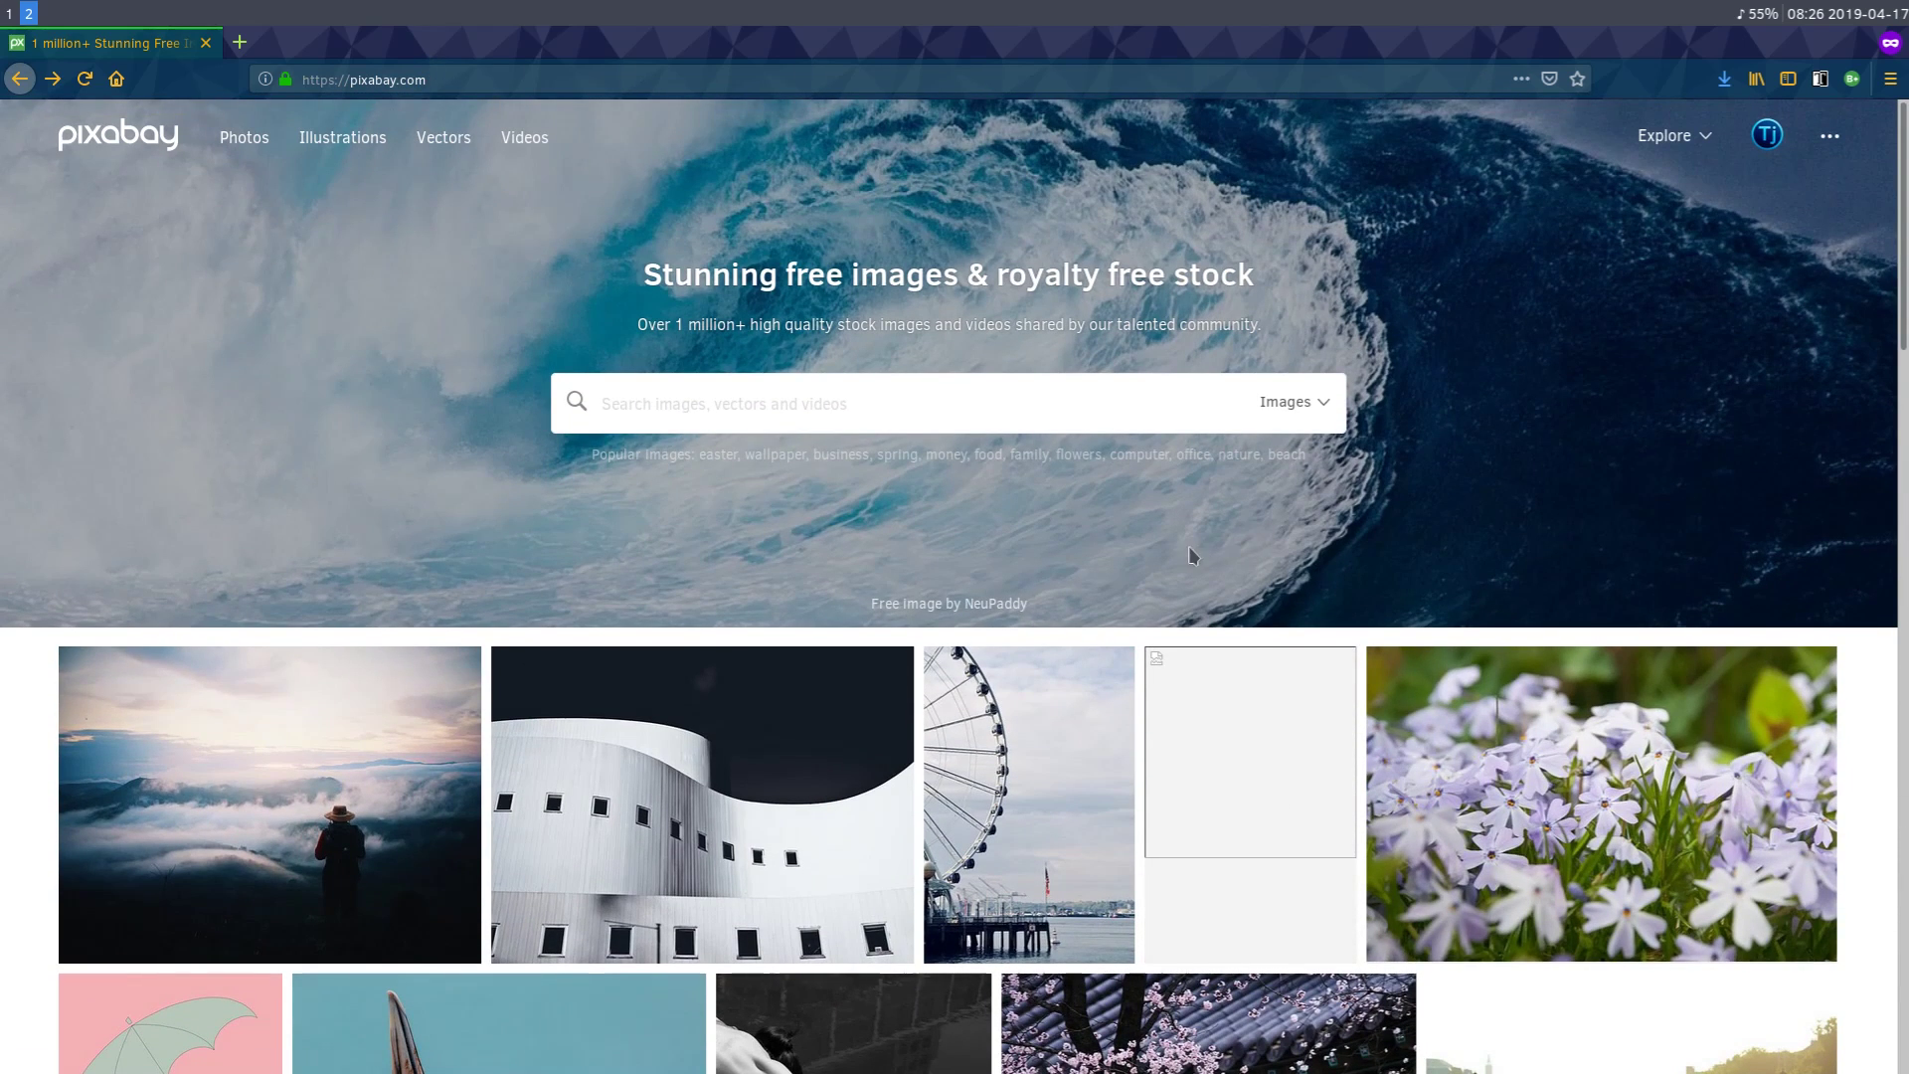
{"action": "scroll", "coordinate": [1262, 615], "scroll_direction": "down", "scroll_amount": 3}
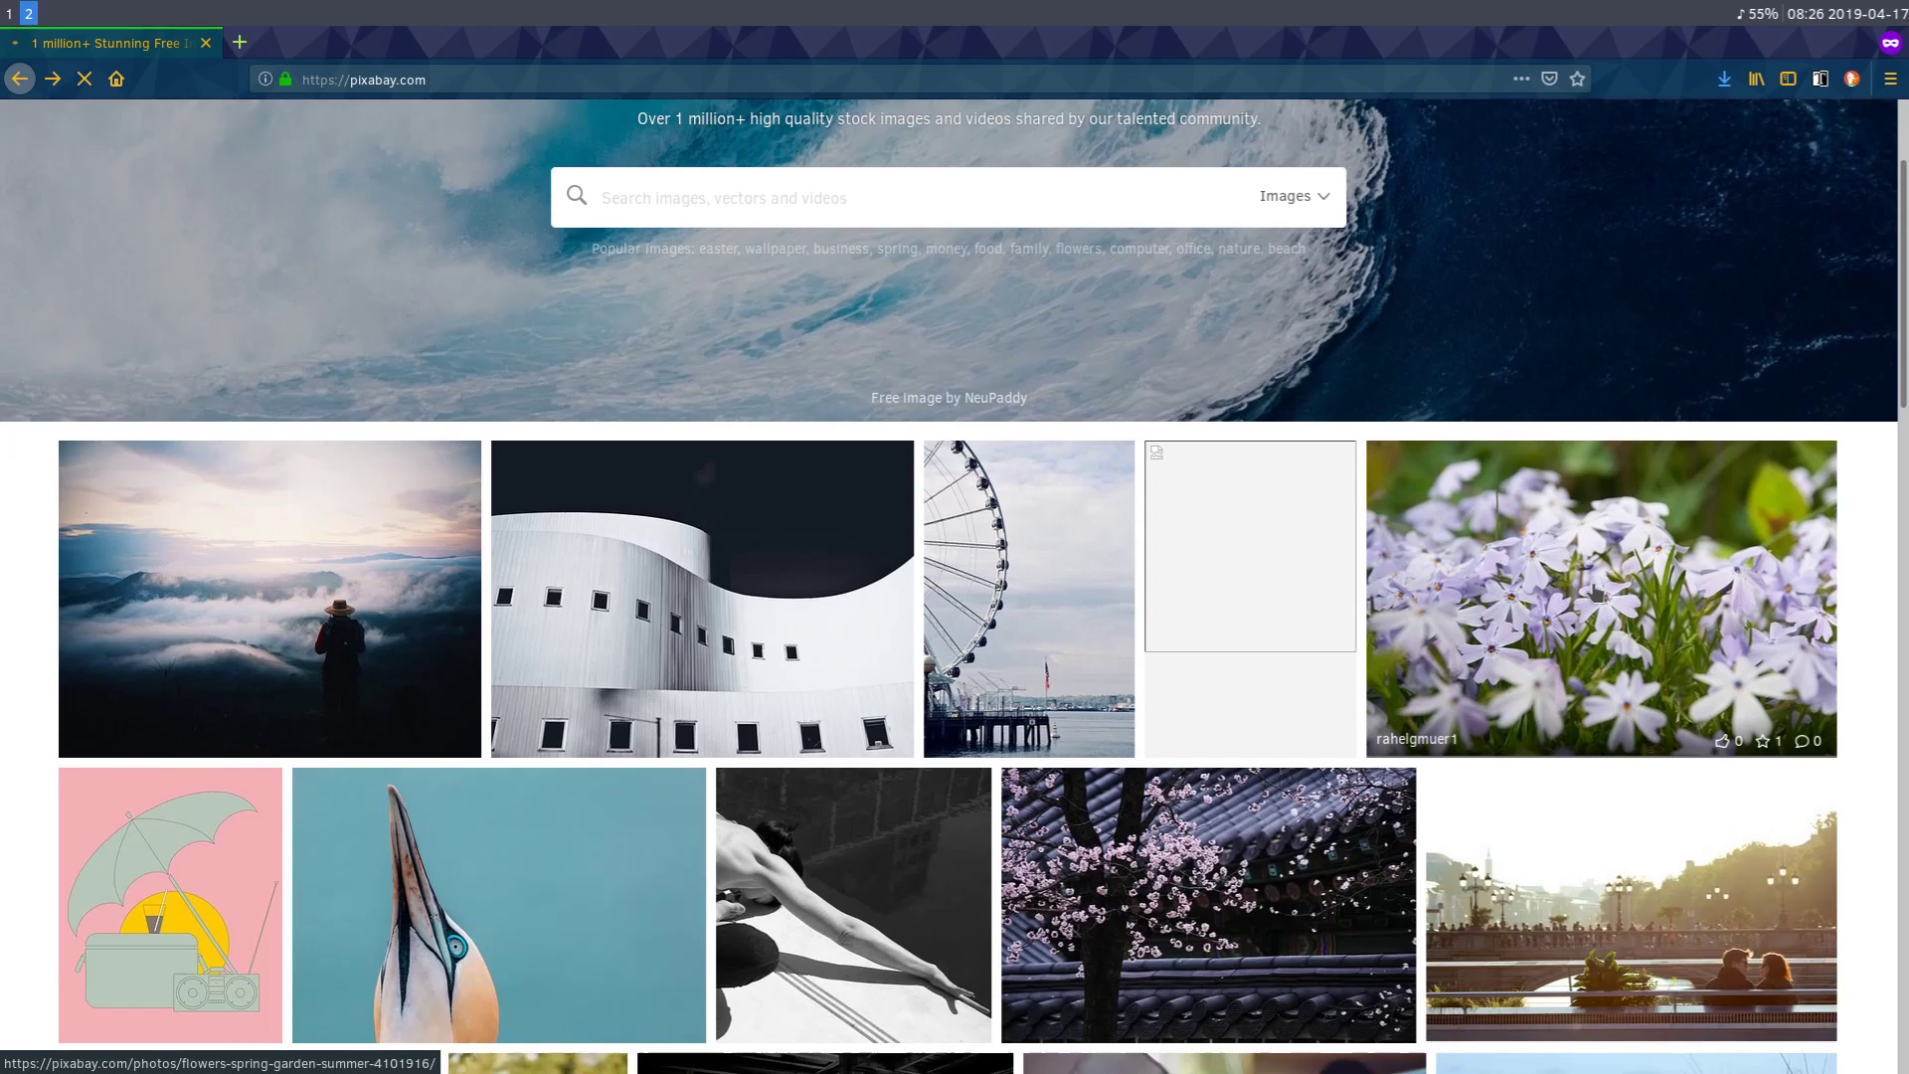
View the purple spring flowers photo page and highlight its license terms text.
{"action": "left_click", "coordinate": [1597, 594]}
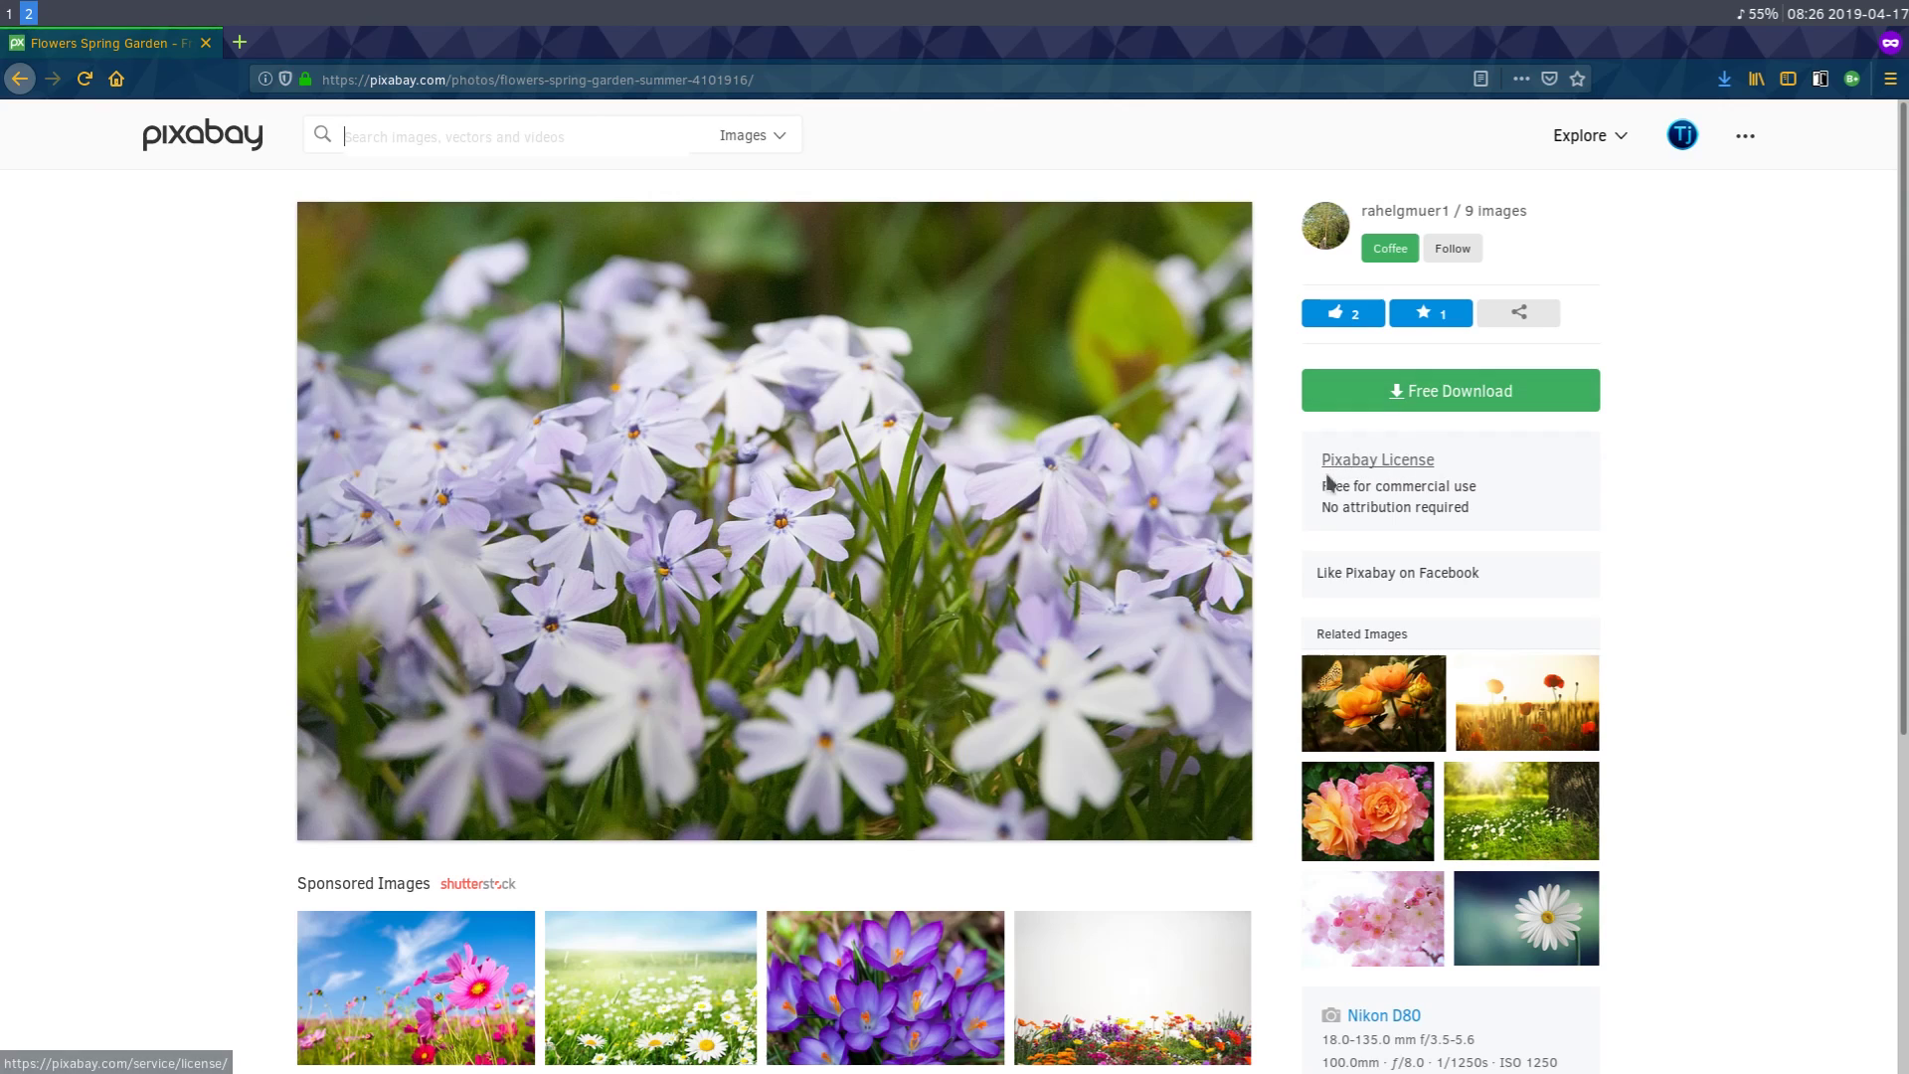
{"action": "mouse_move", "coordinate": [1323, 486]}
{"action": "left_mouse_down"}
{"action": "mouse_move", "coordinate": [1445, 484]}
{"action": "mouse_move", "coordinate": [1349, 507]}
{"action": "mouse_move", "coordinate": [1535, 515]}
{"action": "left_mouse_up"}
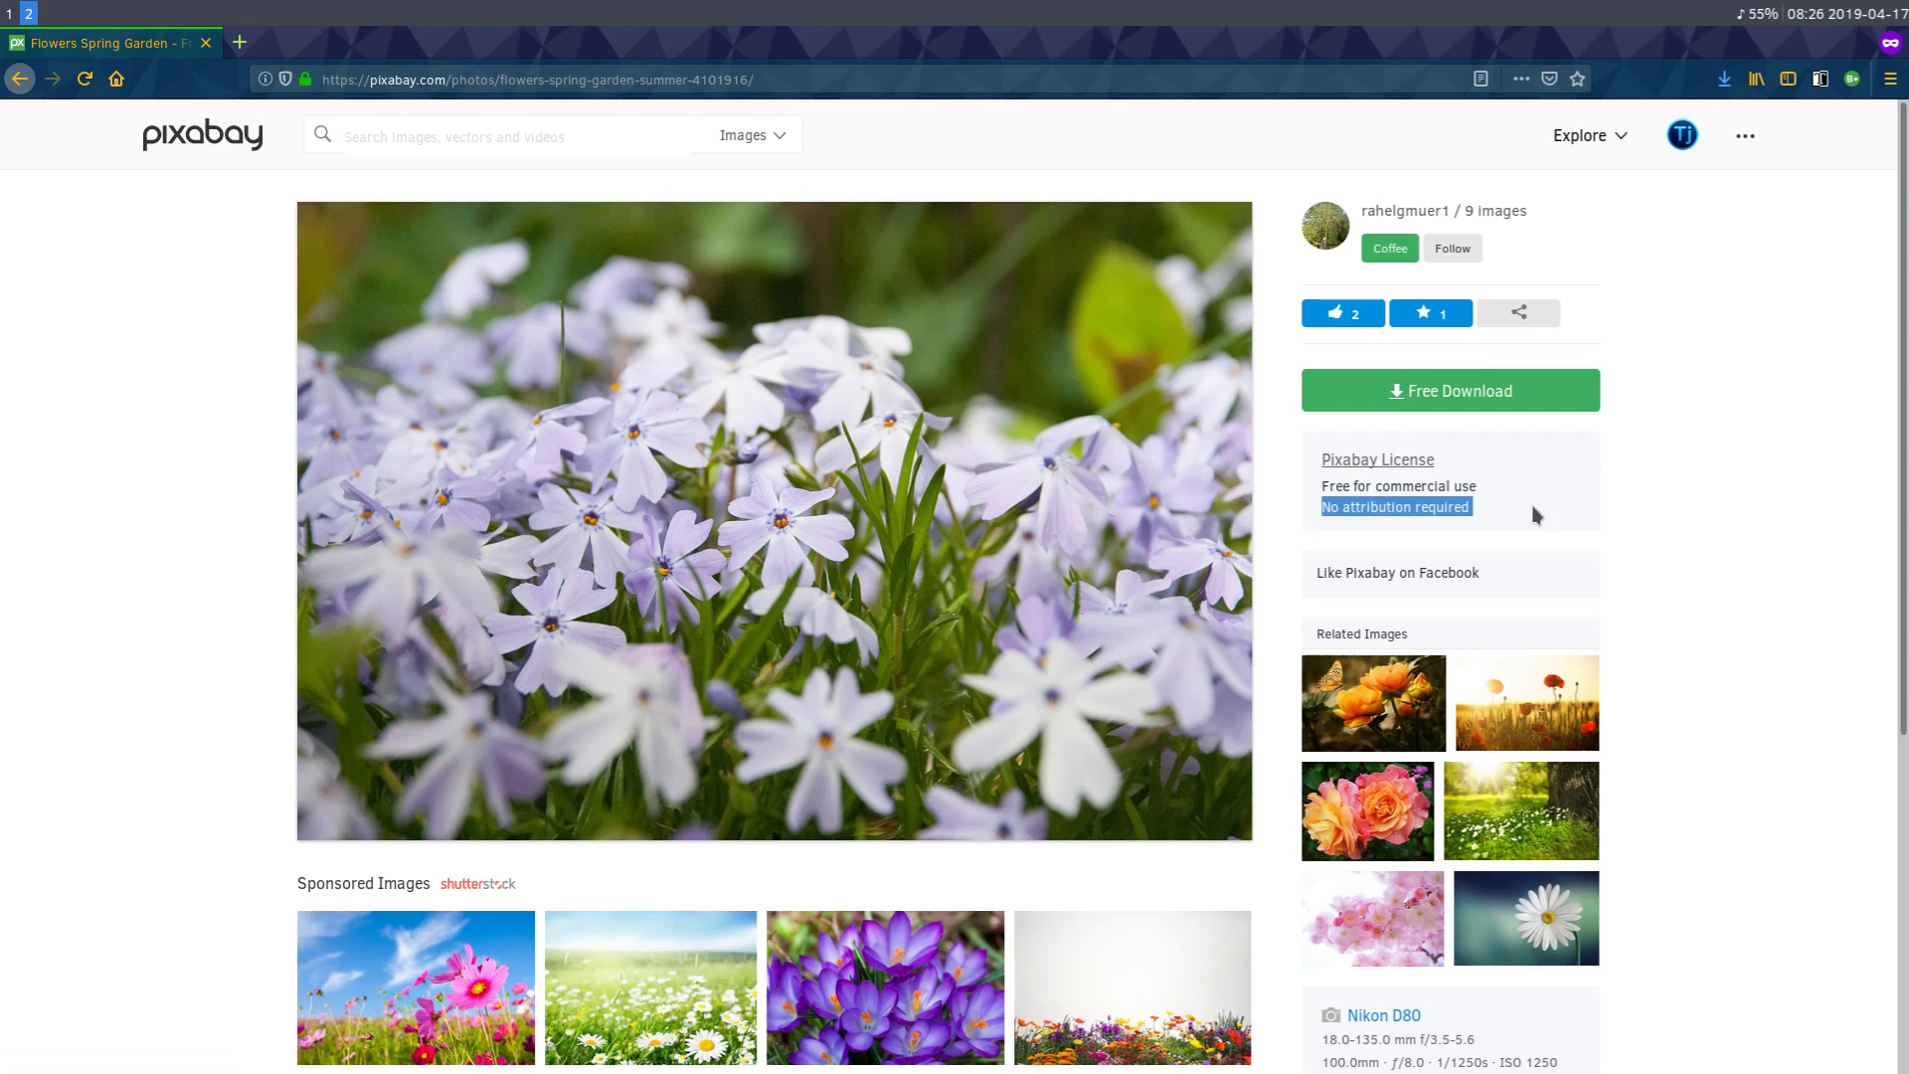
{"action": "left_click", "coordinate": [1730, 480]}
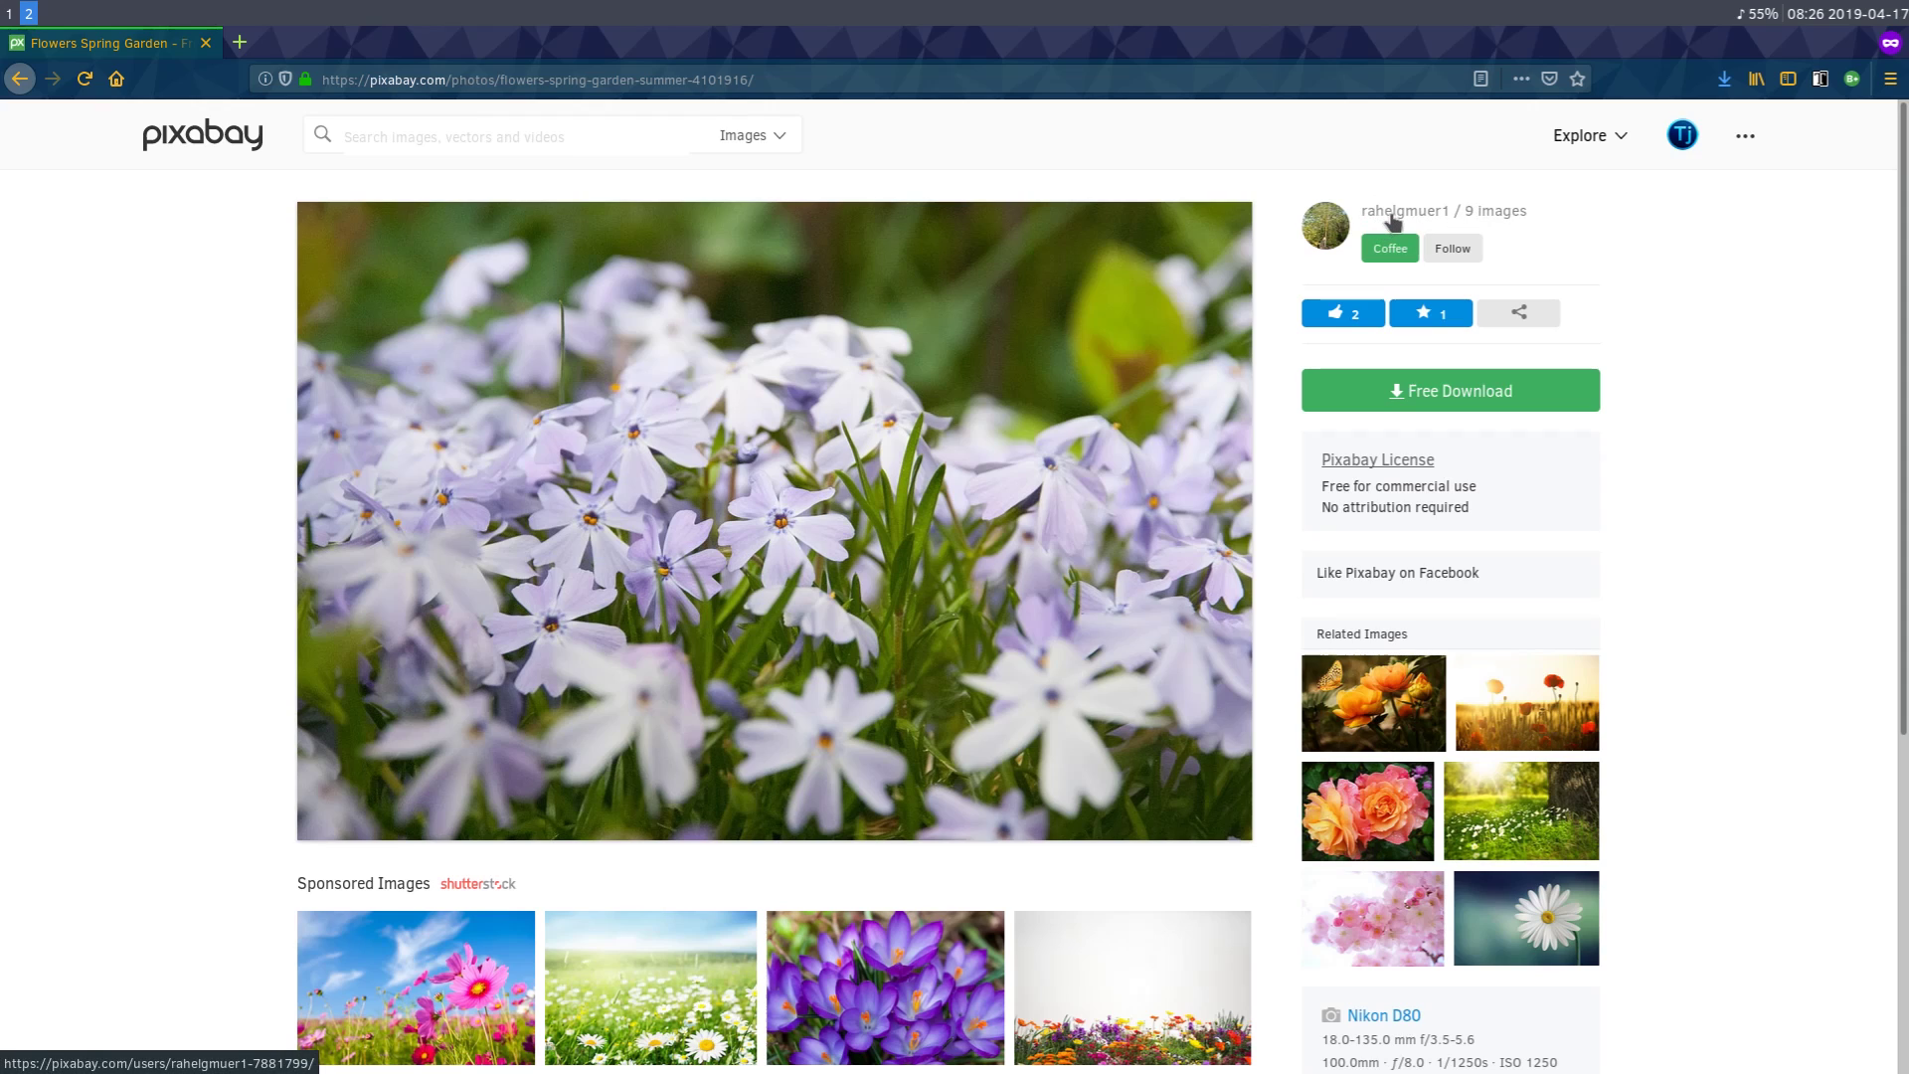
{"action": "scroll", "coordinate": [362, 688], "scroll_direction": "down", "scroll_amount": 1}
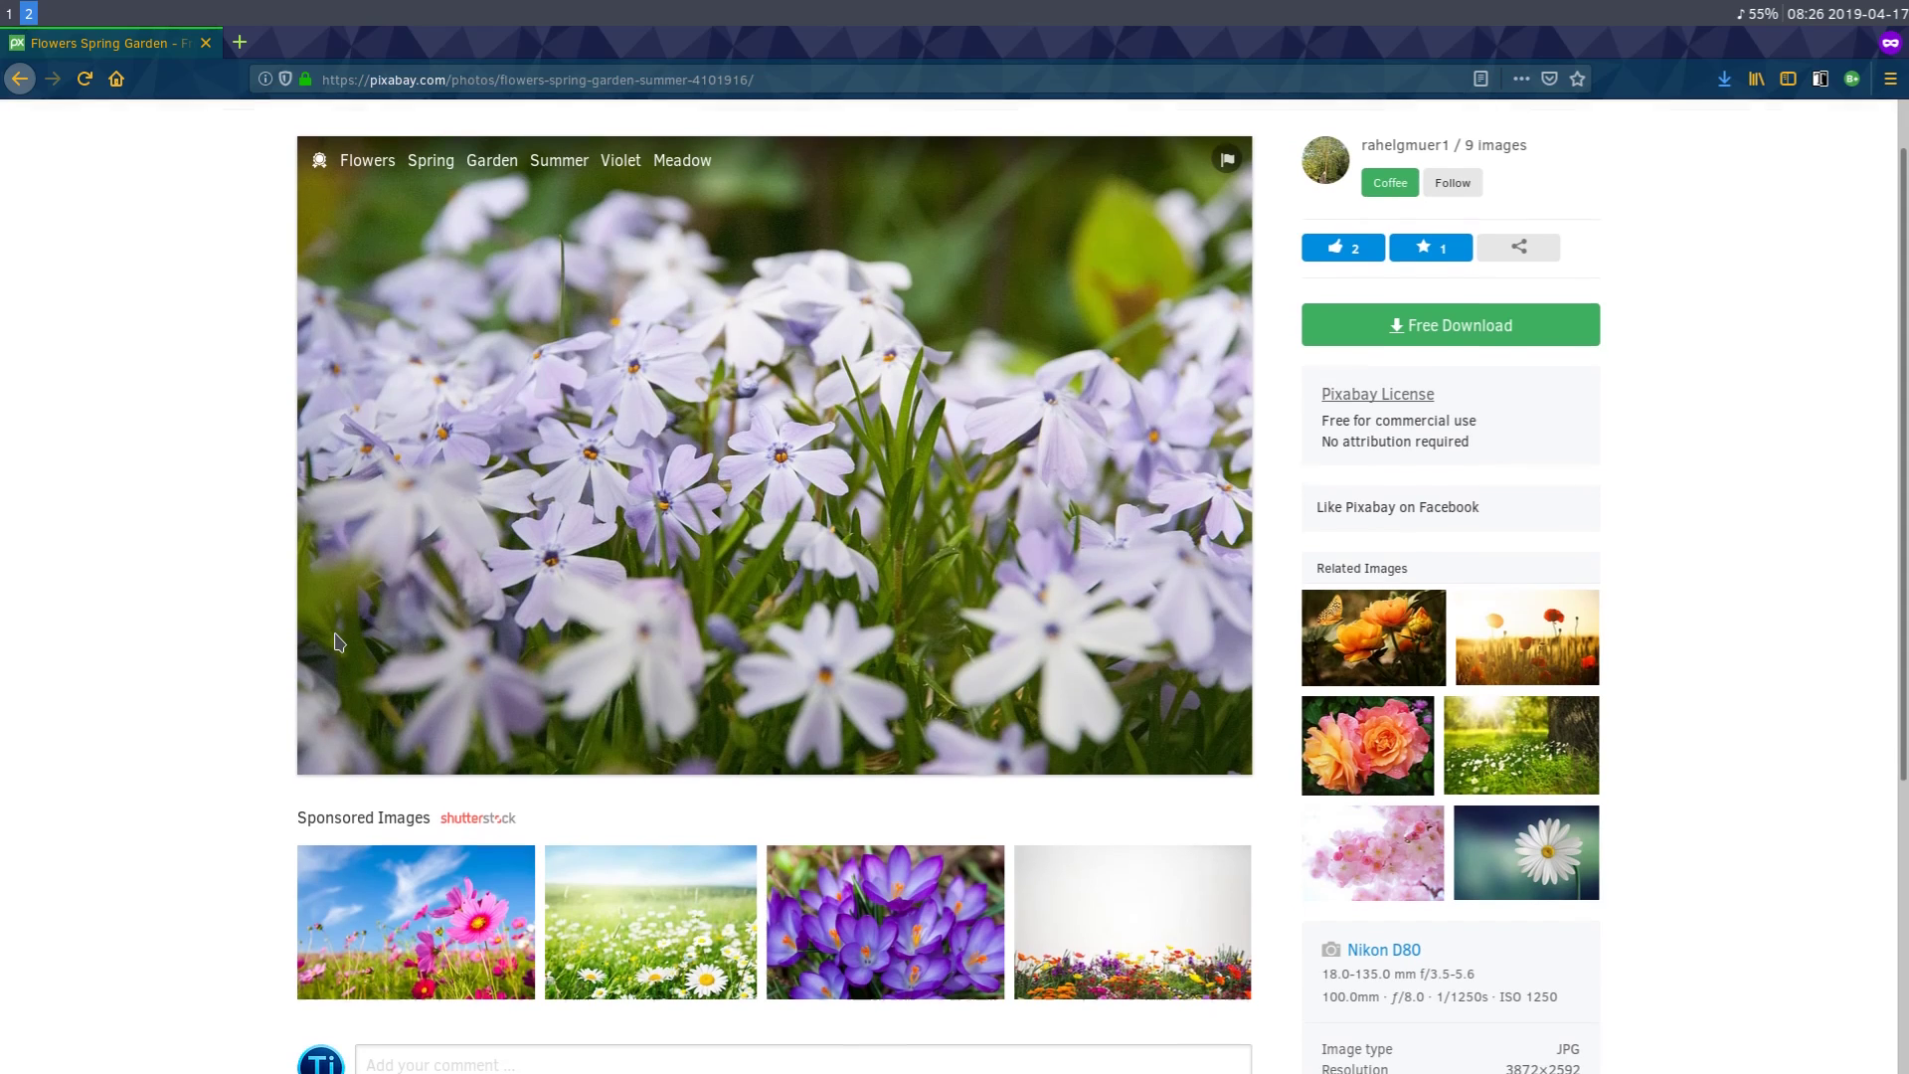
{"action": "scroll", "coordinate": [335, 641], "scroll_direction": "up", "scroll_amount": 1}
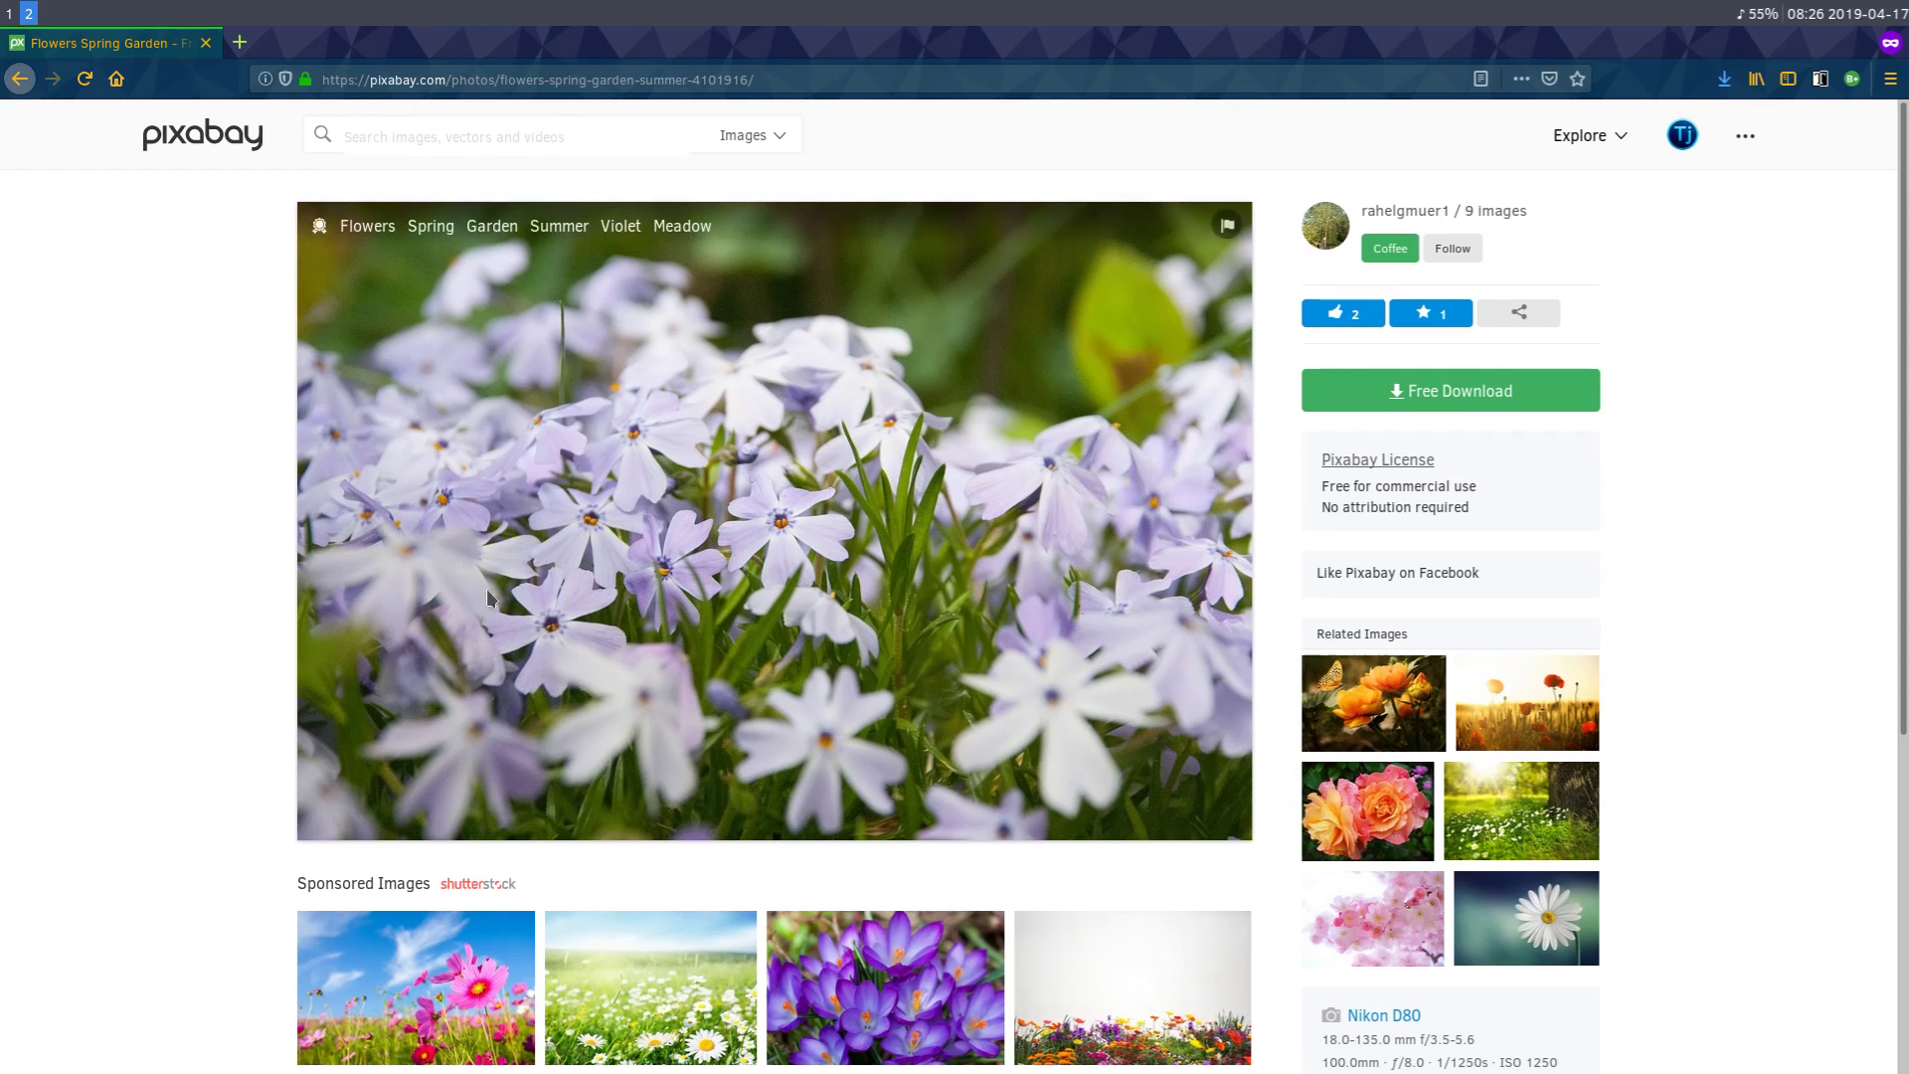
Return home, visit the watercolor rain illustration and restrict results to vector graphics.
{"action": "left_click", "coordinate": [20, 77]}
{"action": "scroll", "coordinate": [1225, 764], "scroll_direction": "down", "scroll_amount": 5}
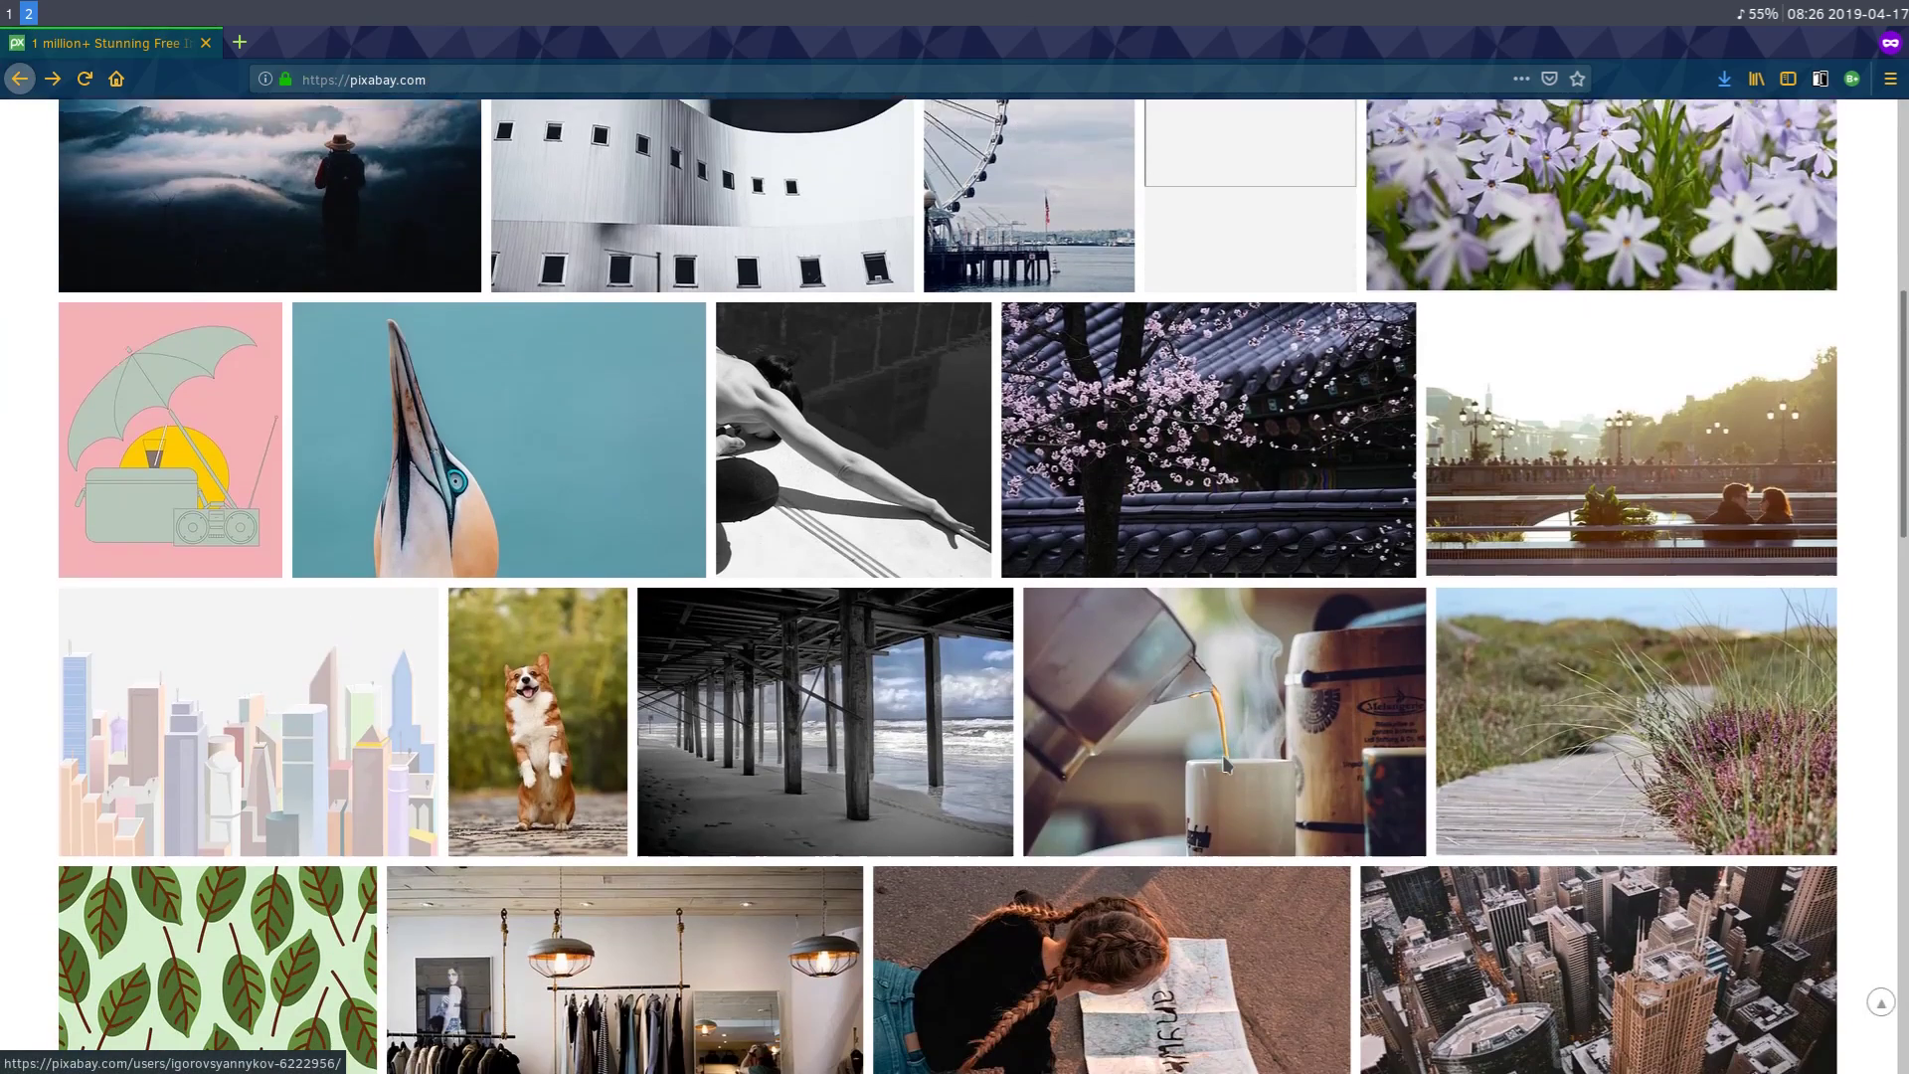
{"action": "scroll", "coordinate": [1225, 763], "scroll_direction": "down", "scroll_amount": 4}
{"action": "scroll", "coordinate": [979, 747], "scroll_direction": "up", "scroll_amount": 2}
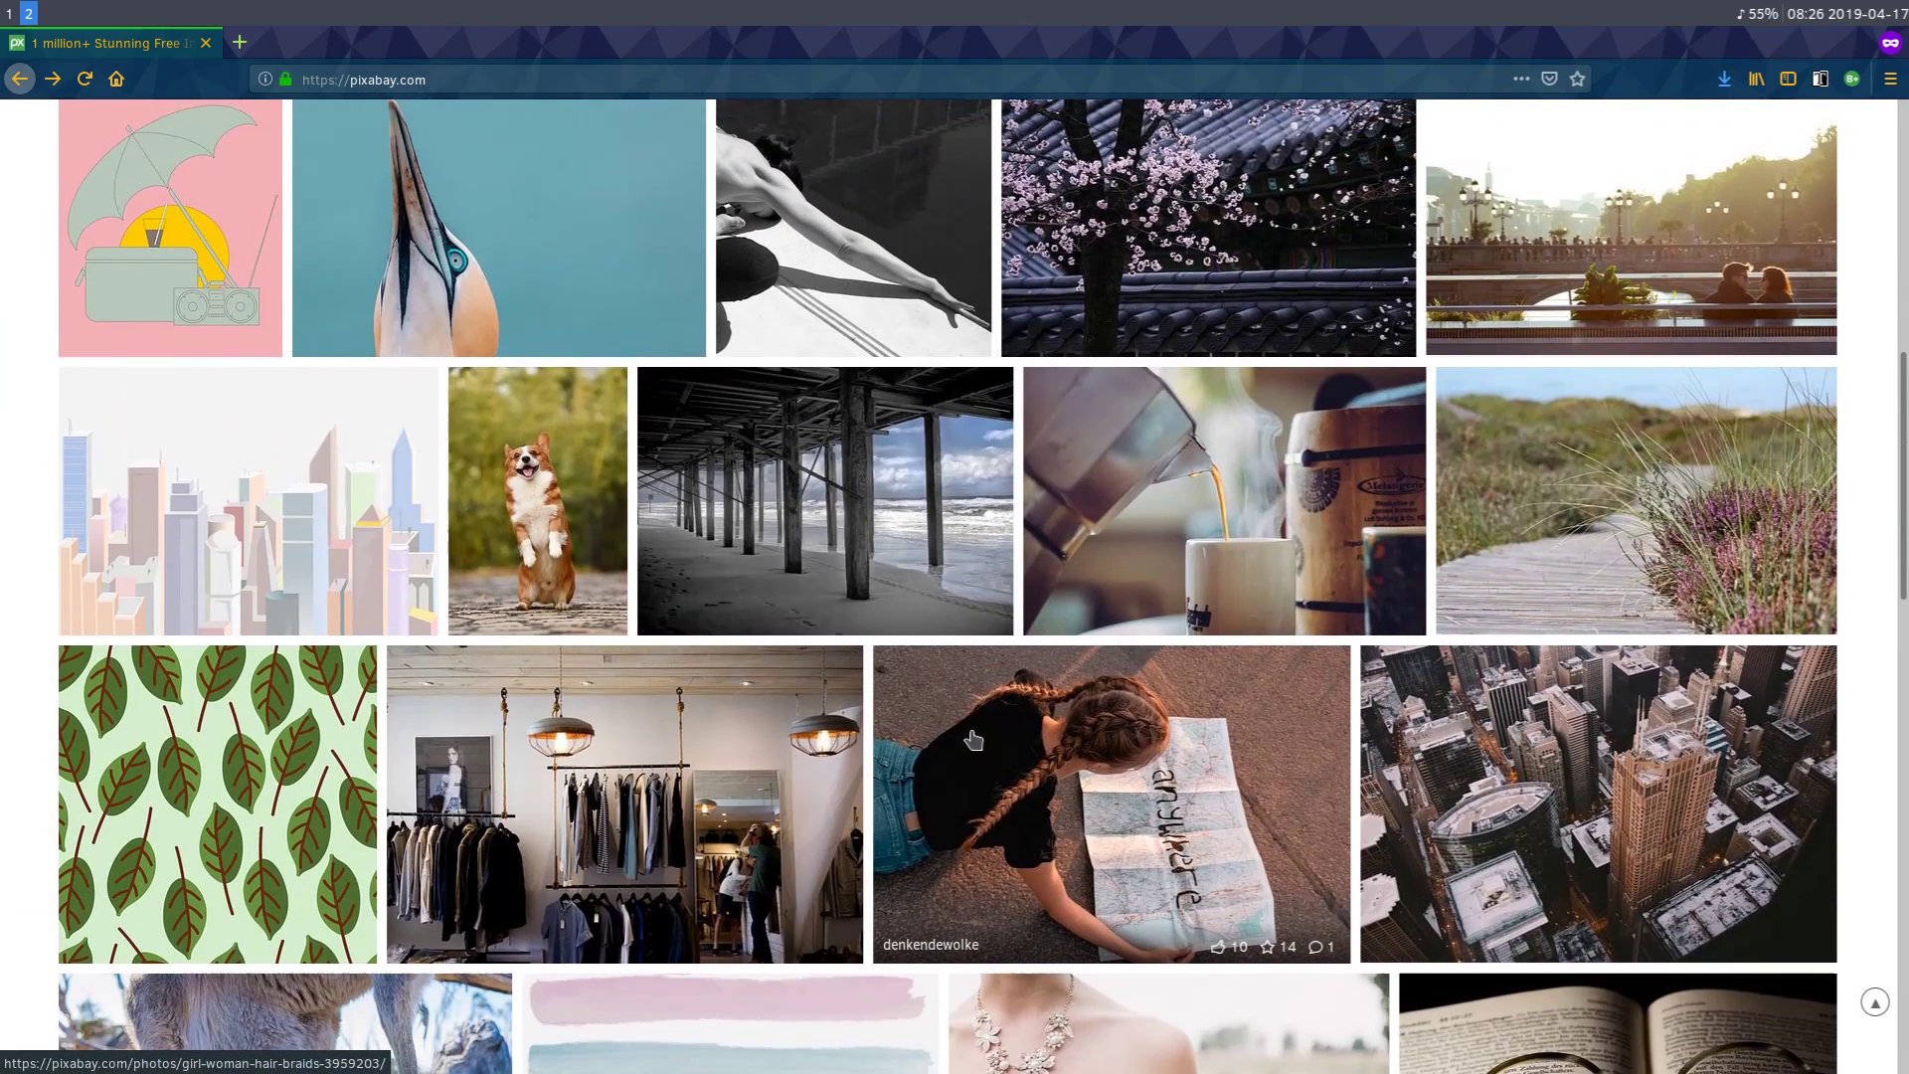
{"action": "scroll", "coordinate": [973, 741], "scroll_direction": "up", "scroll_amount": 4}
{"action": "scroll", "coordinate": [973, 742], "scroll_direction": "up", "scroll_amount": 2}
{"action": "scroll", "coordinate": [654, 796], "scroll_direction": "down", "scroll_amount": 6}
{"action": "scroll", "coordinate": [654, 796], "scroll_direction": "down", "scroll_amount": 5}
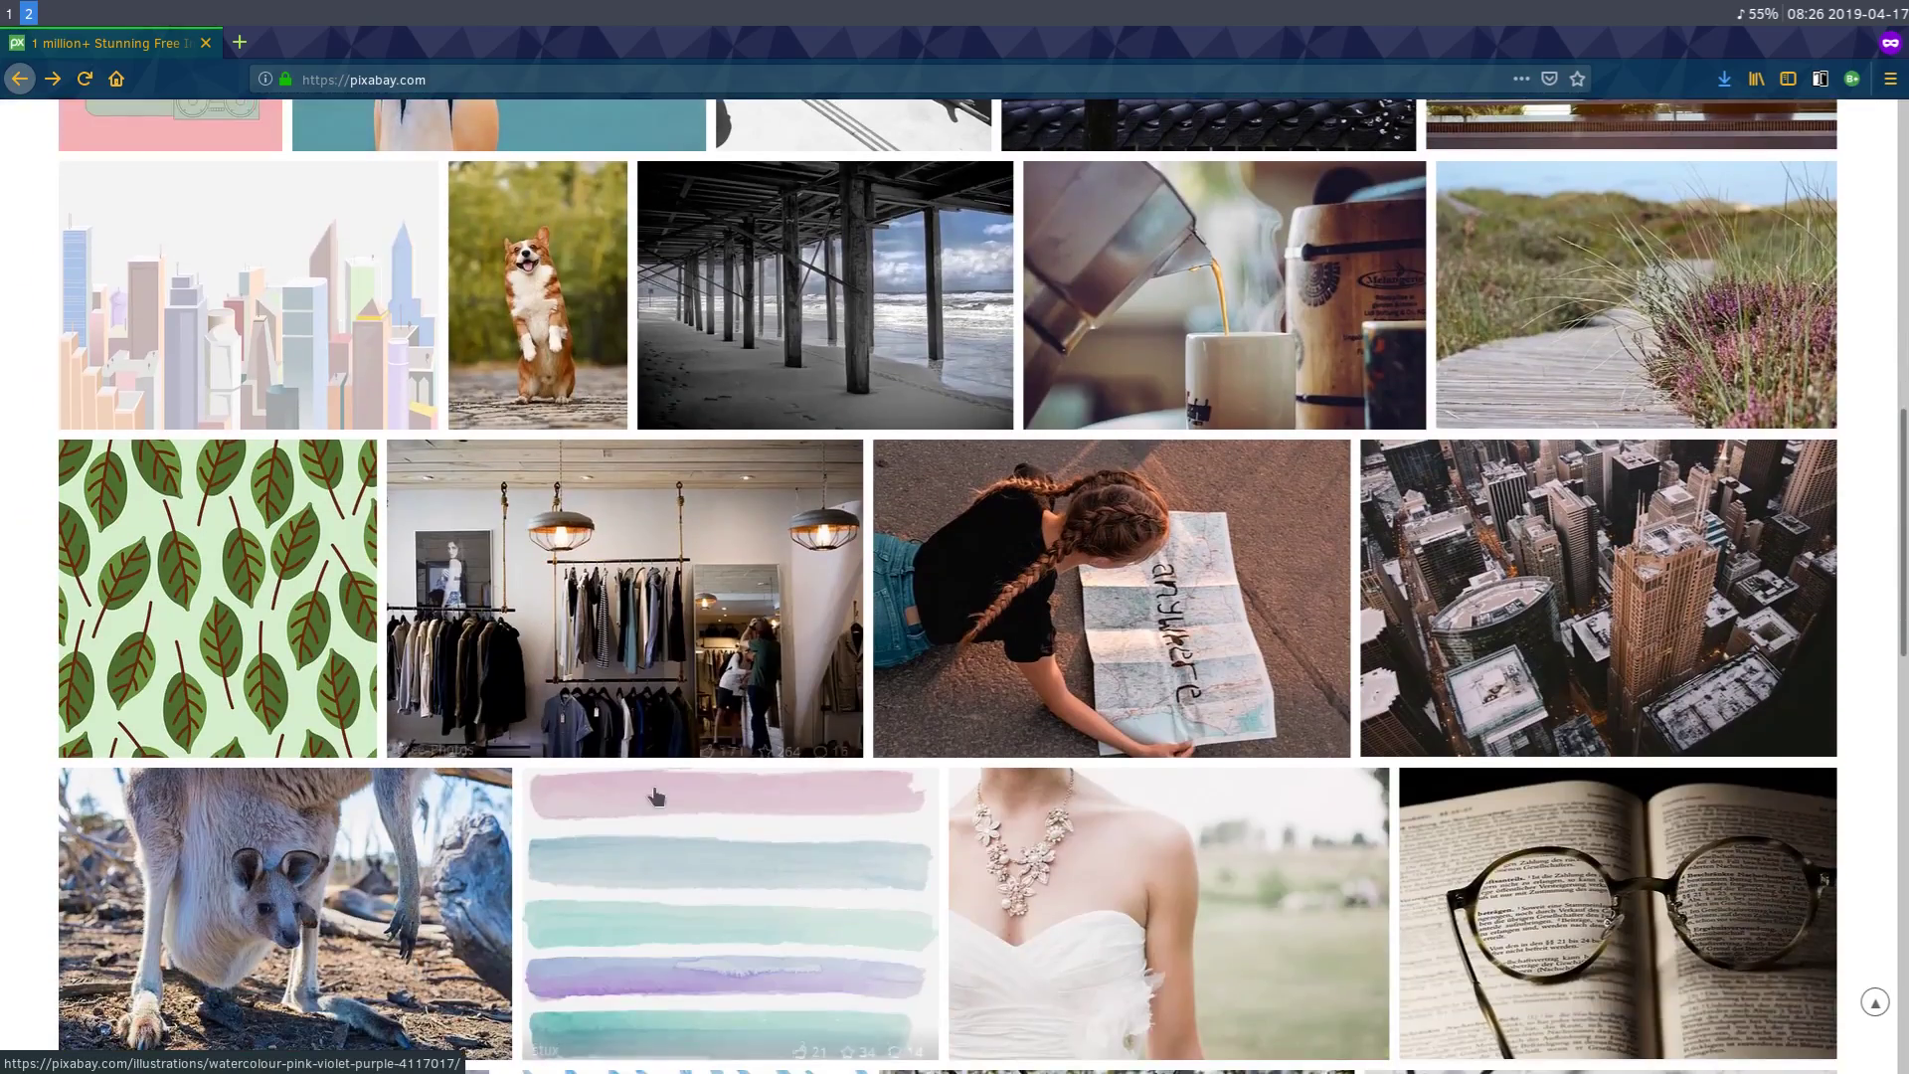
{"action": "scroll", "coordinate": [653, 797], "scroll_direction": "up", "scroll_amount": 5}
{"action": "scroll", "coordinate": [655, 796], "scroll_direction": "down", "scroll_amount": 5}
{"action": "scroll", "coordinate": [757, 741], "scroll_direction": "down", "scroll_amount": 8}
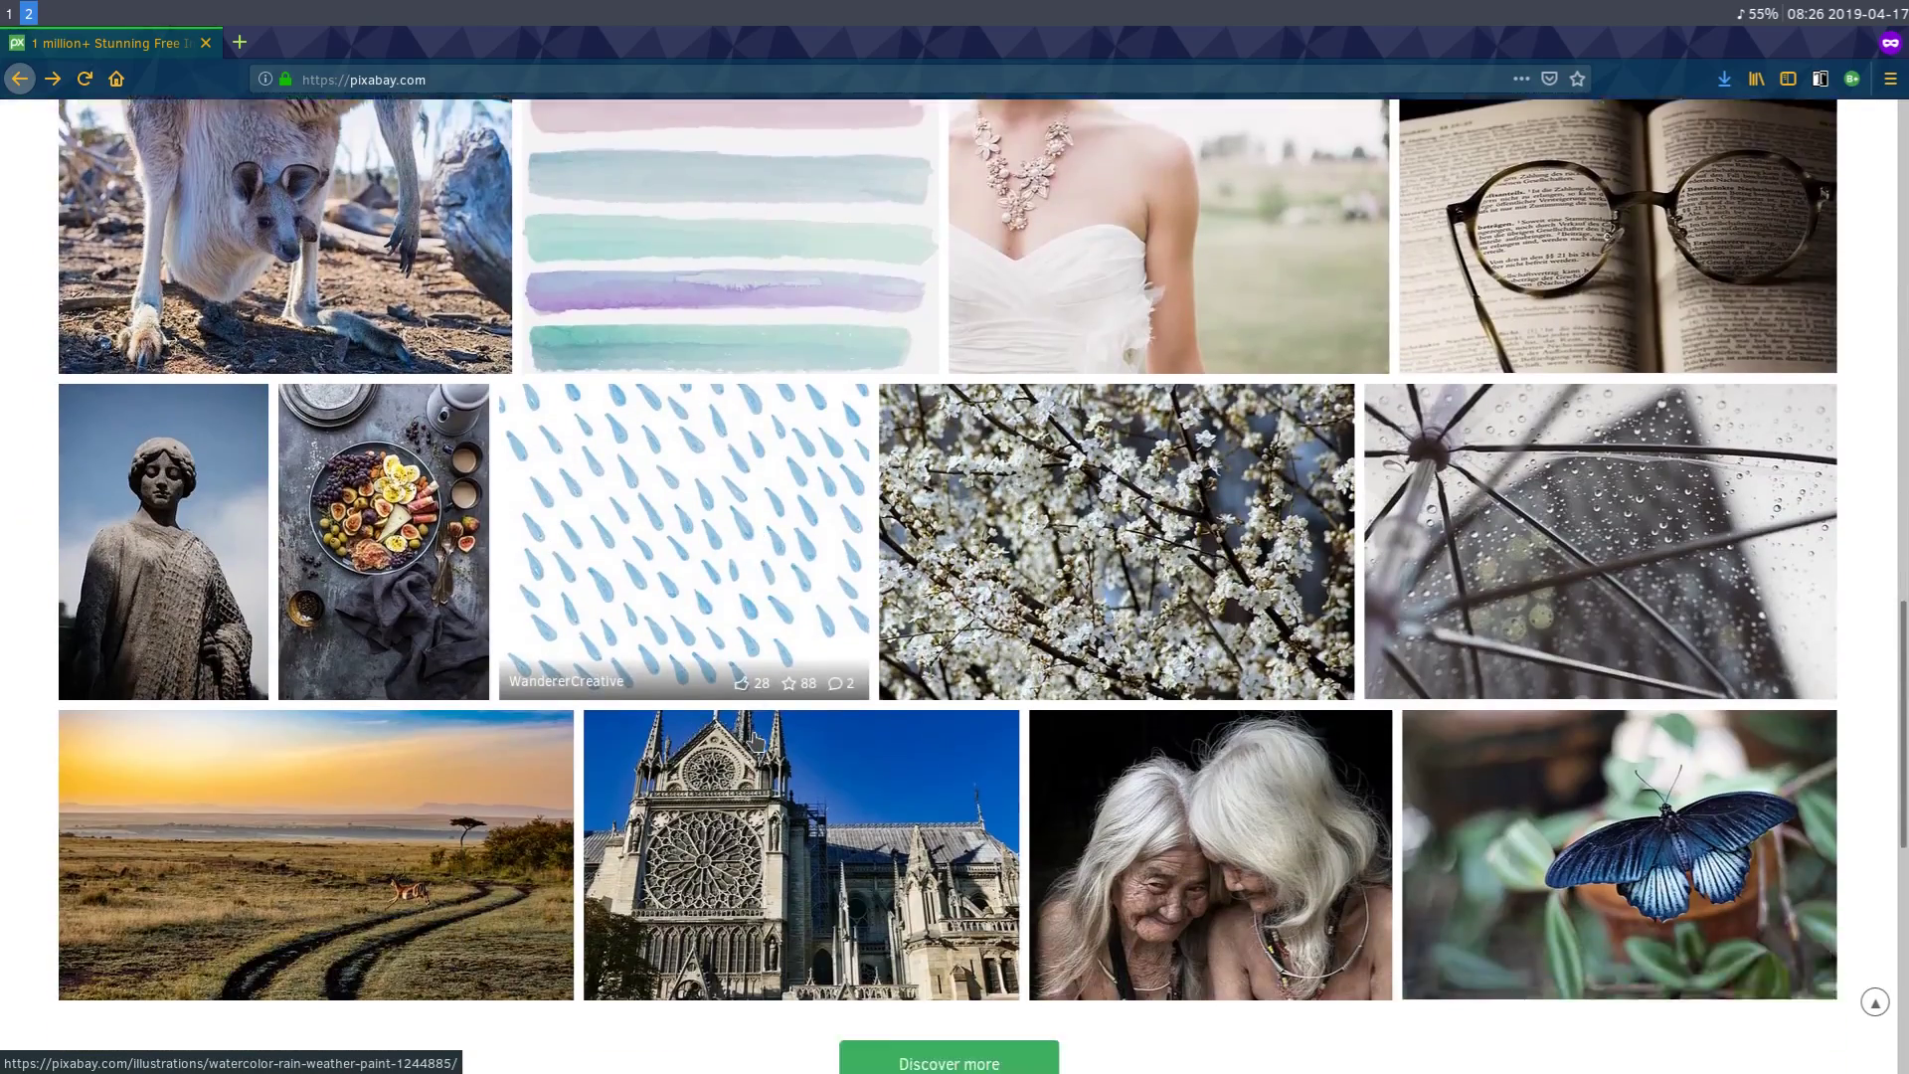
{"action": "scroll", "coordinate": [753, 739], "scroll_direction": "down", "scroll_amount": 3}
{"action": "scroll", "coordinate": [749, 728], "scroll_direction": "up", "scroll_amount": 4}
{"action": "scroll", "coordinate": [749, 729], "scroll_direction": "up", "scroll_amount": 2}
{"action": "left_click", "coordinate": [749, 731]}
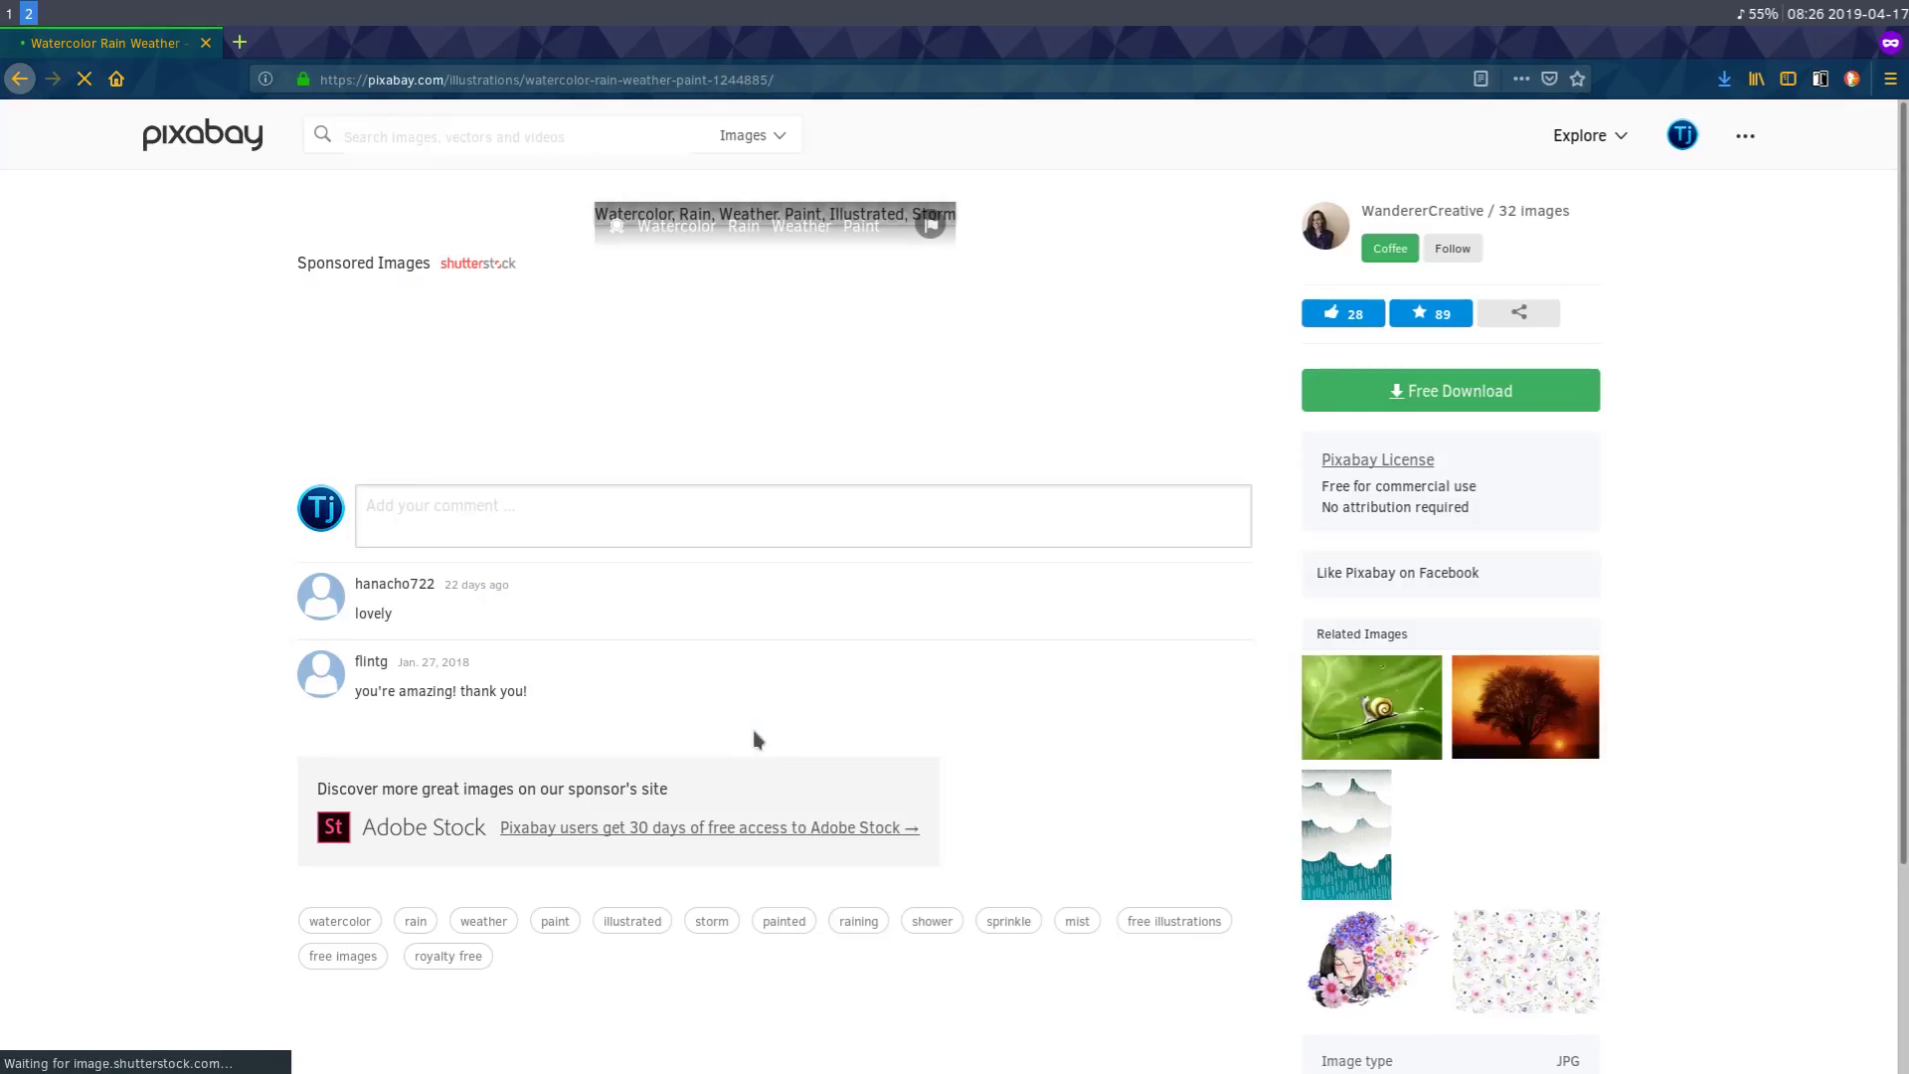
{"action": "mouse_move", "coordinate": [750, 135]}
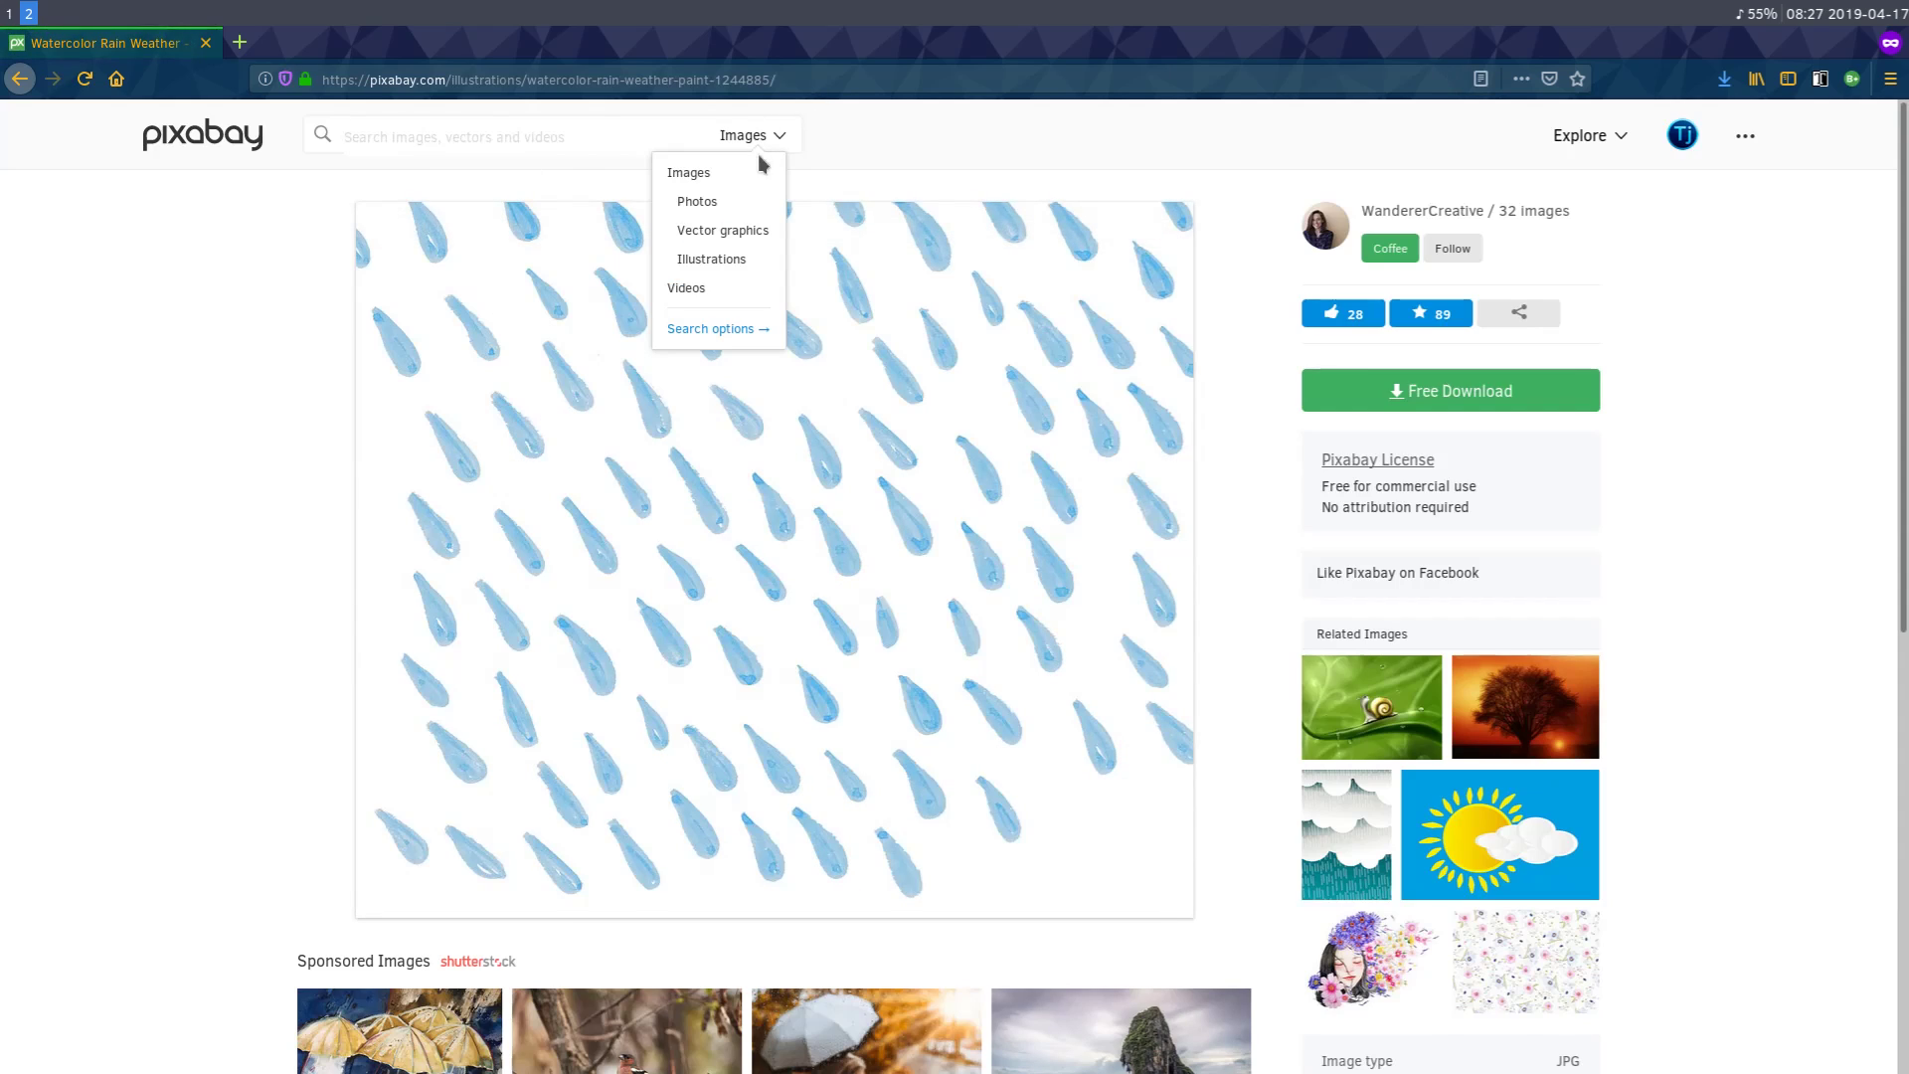
{"action": "left_click", "coordinate": [722, 231]}
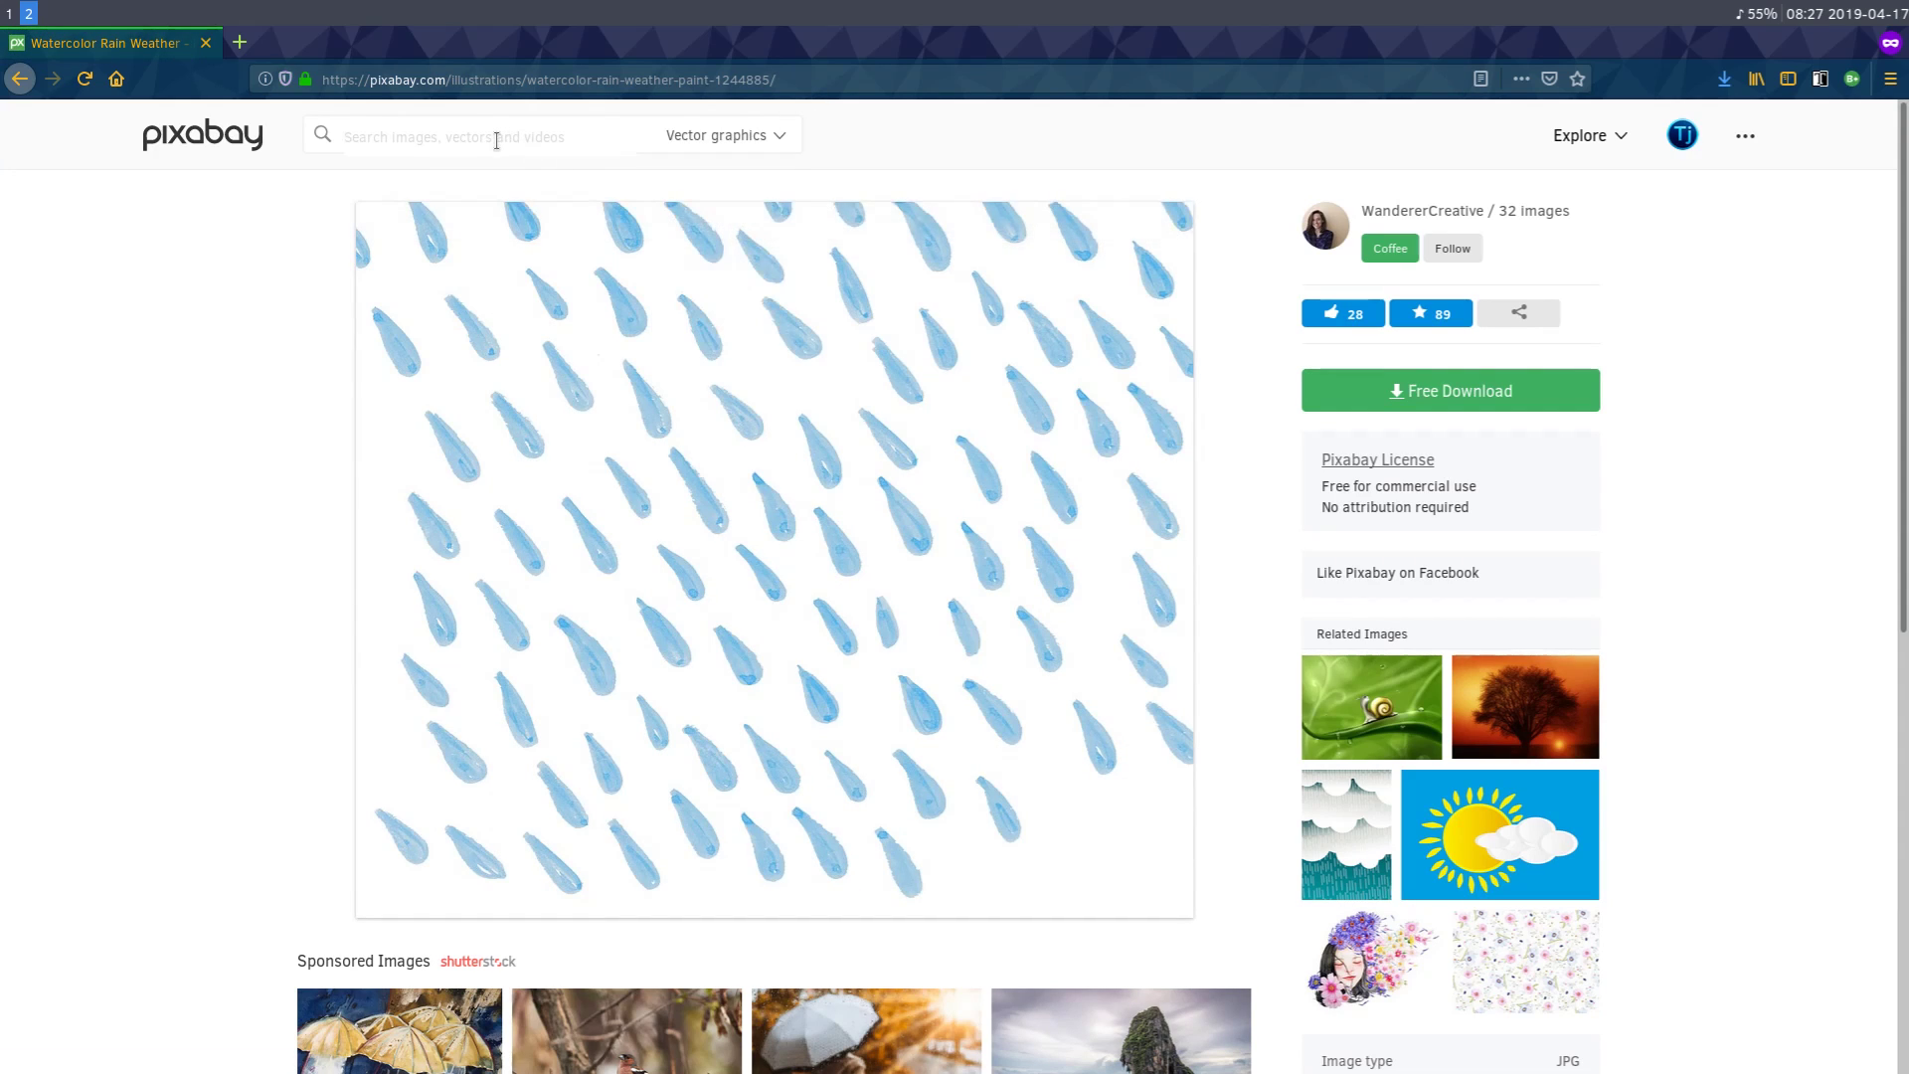
{"action": "key", "text": "Return"}
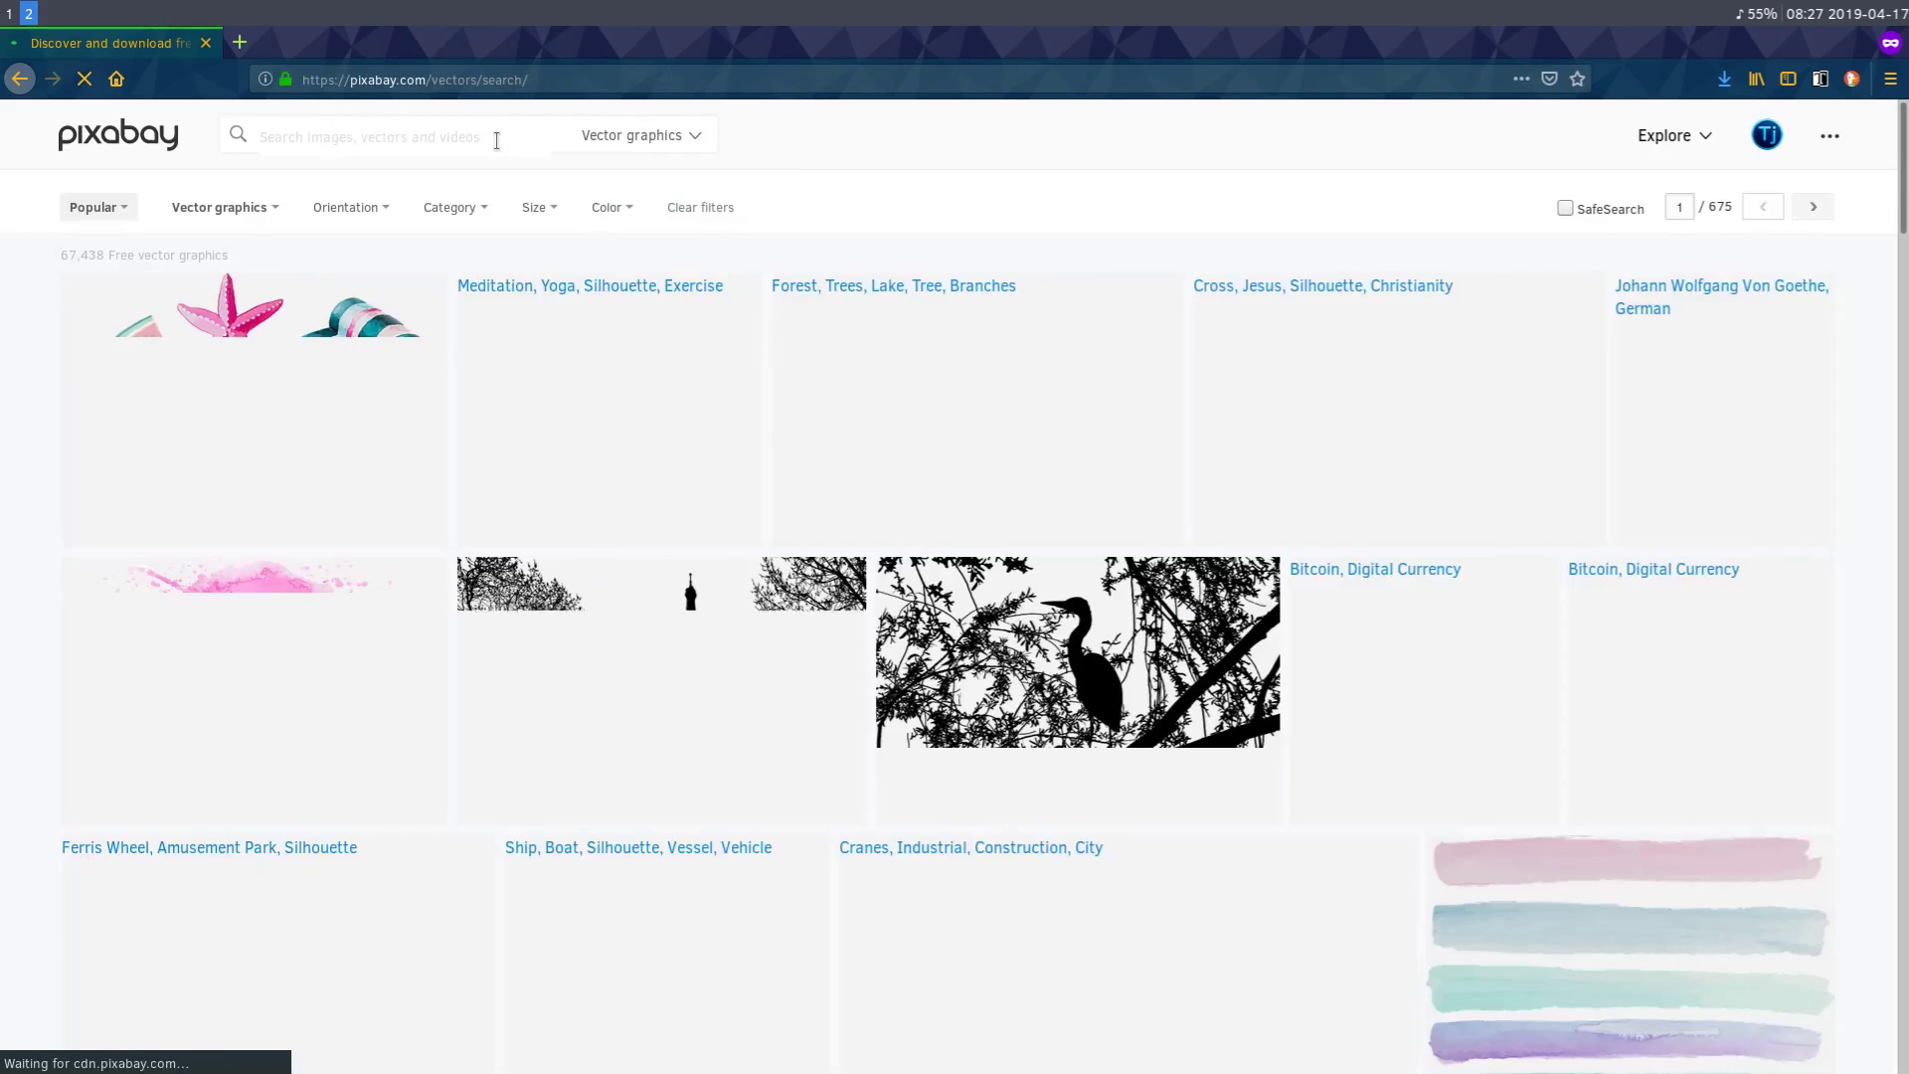
{"action": "scroll", "coordinate": [687, 499], "scroll_direction": "down", "scroll_amount": 1}
{"action": "scroll", "coordinate": [686, 498], "scroll_direction": "down", "scroll_amount": 2}
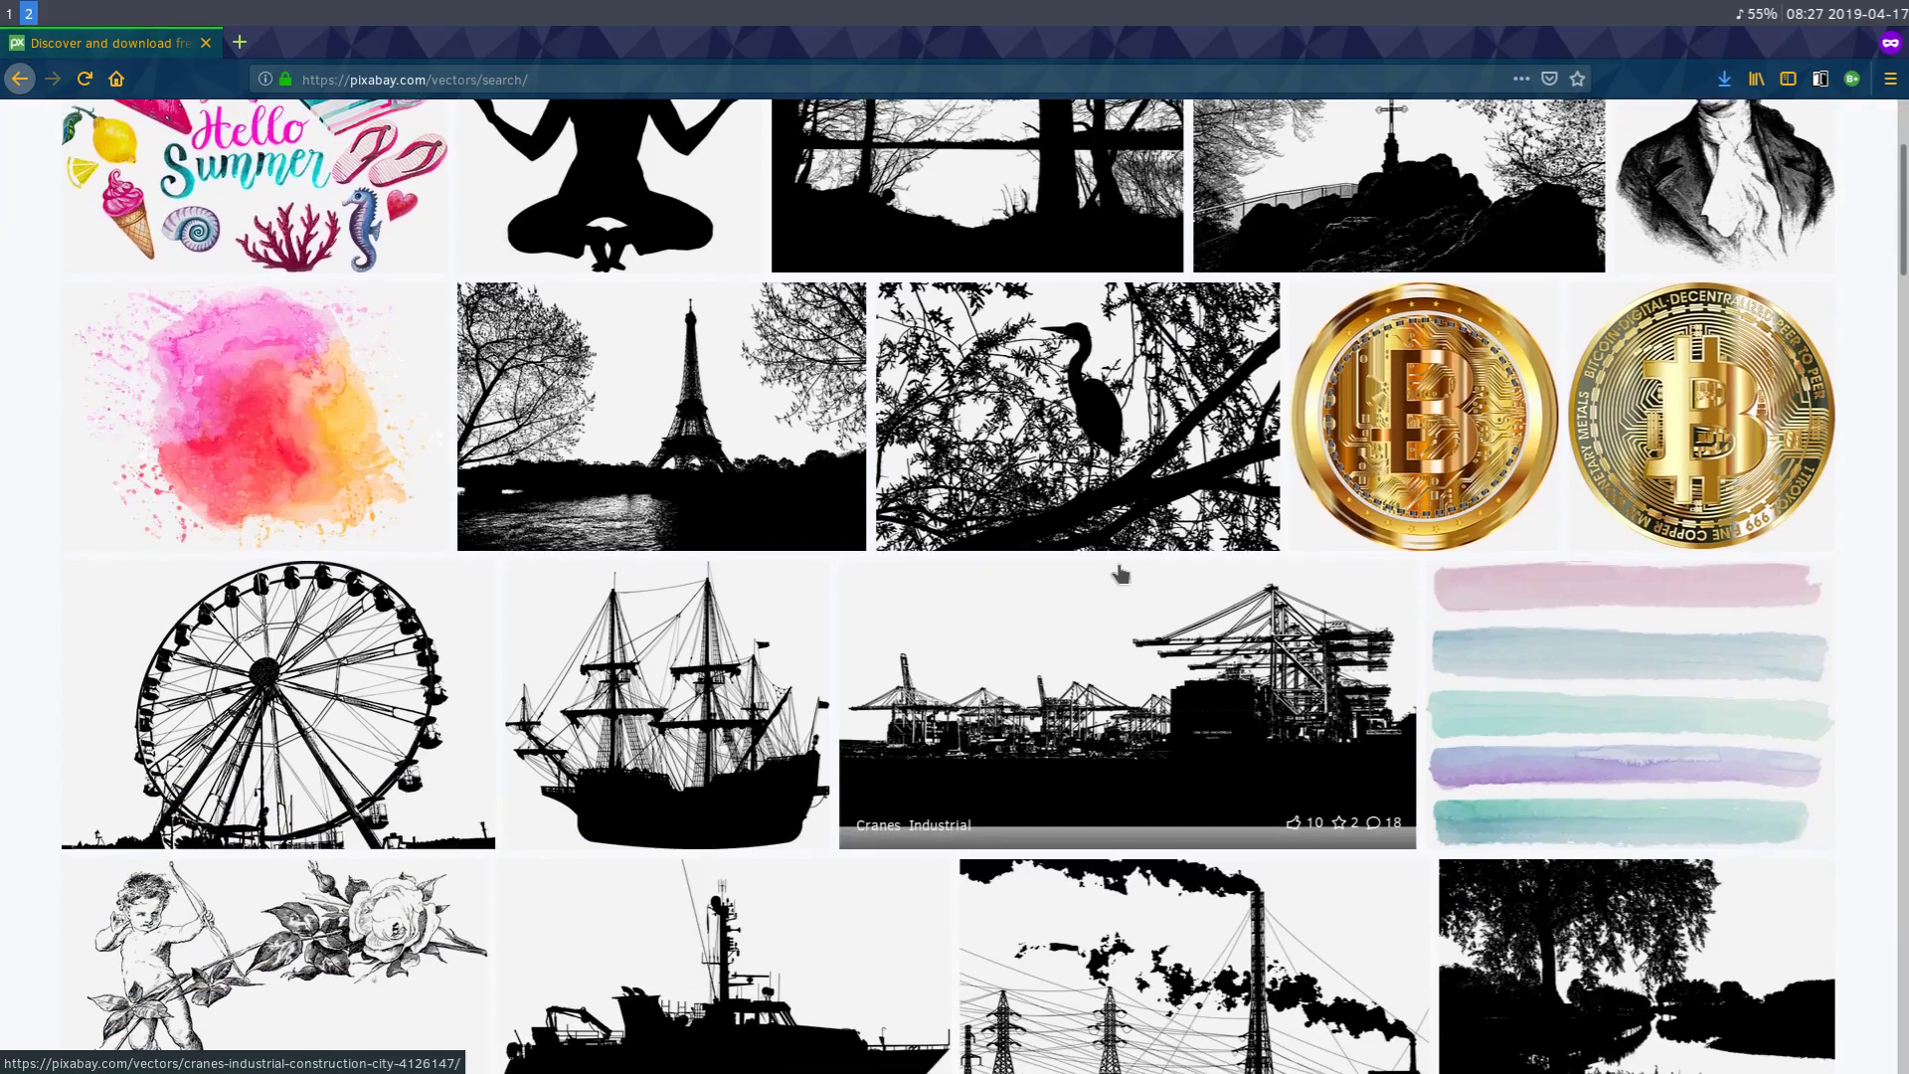
{"action": "scroll", "coordinate": [813, 746], "scroll_direction": "down", "scroll_amount": 3}
{"action": "scroll", "coordinate": [814, 746], "scroll_direction": "down", "scroll_amount": 3}
{"action": "scroll", "coordinate": [814, 746], "scroll_direction": "up", "scroll_amount": 4}
{"action": "scroll", "coordinate": [813, 747], "scroll_direction": "up", "scroll_amount": 5}
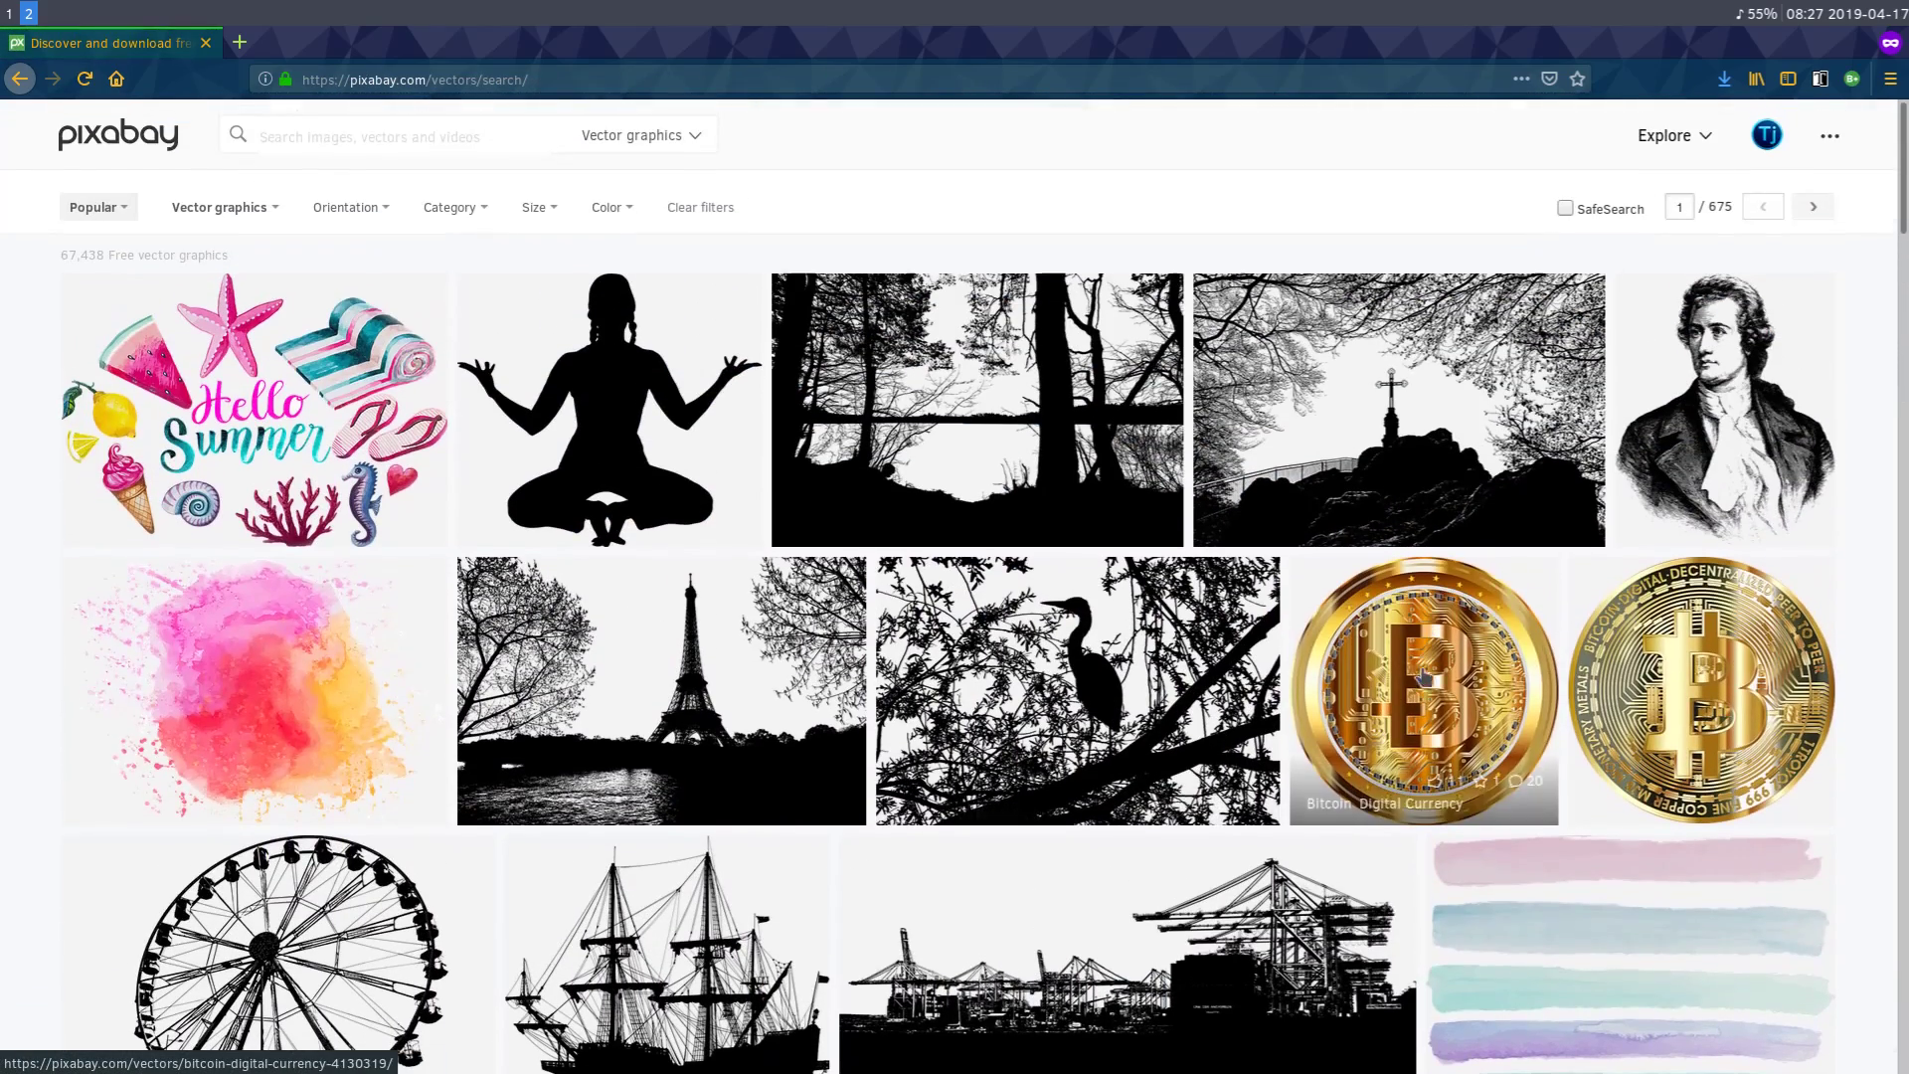
Download the Bitcoin Digital Currency vector in SVG format and save the file.
{"action": "left_click", "coordinate": [1716, 683]}
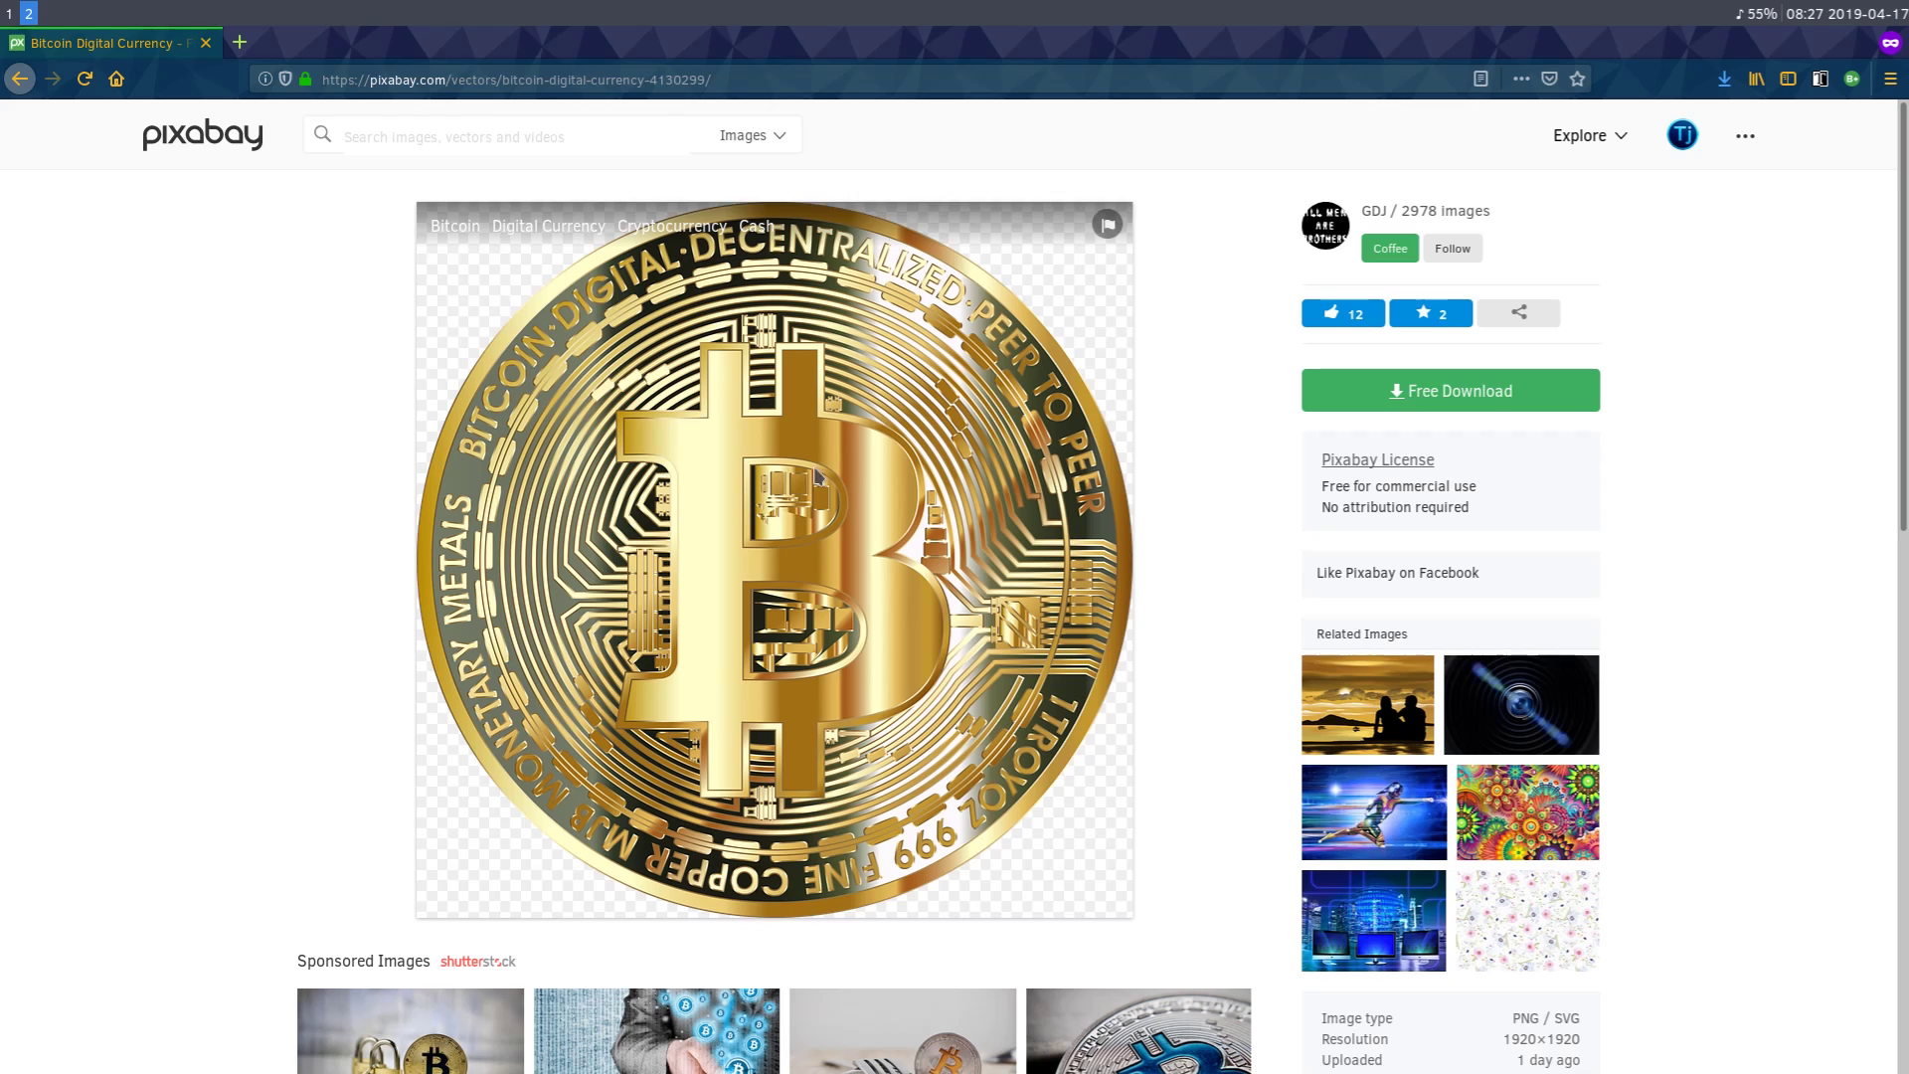
{"action": "left_click", "coordinate": [1452, 390]}
{"action": "left_click", "coordinate": [1350, 546]}
{"action": "left_click", "coordinate": [1369, 583]}
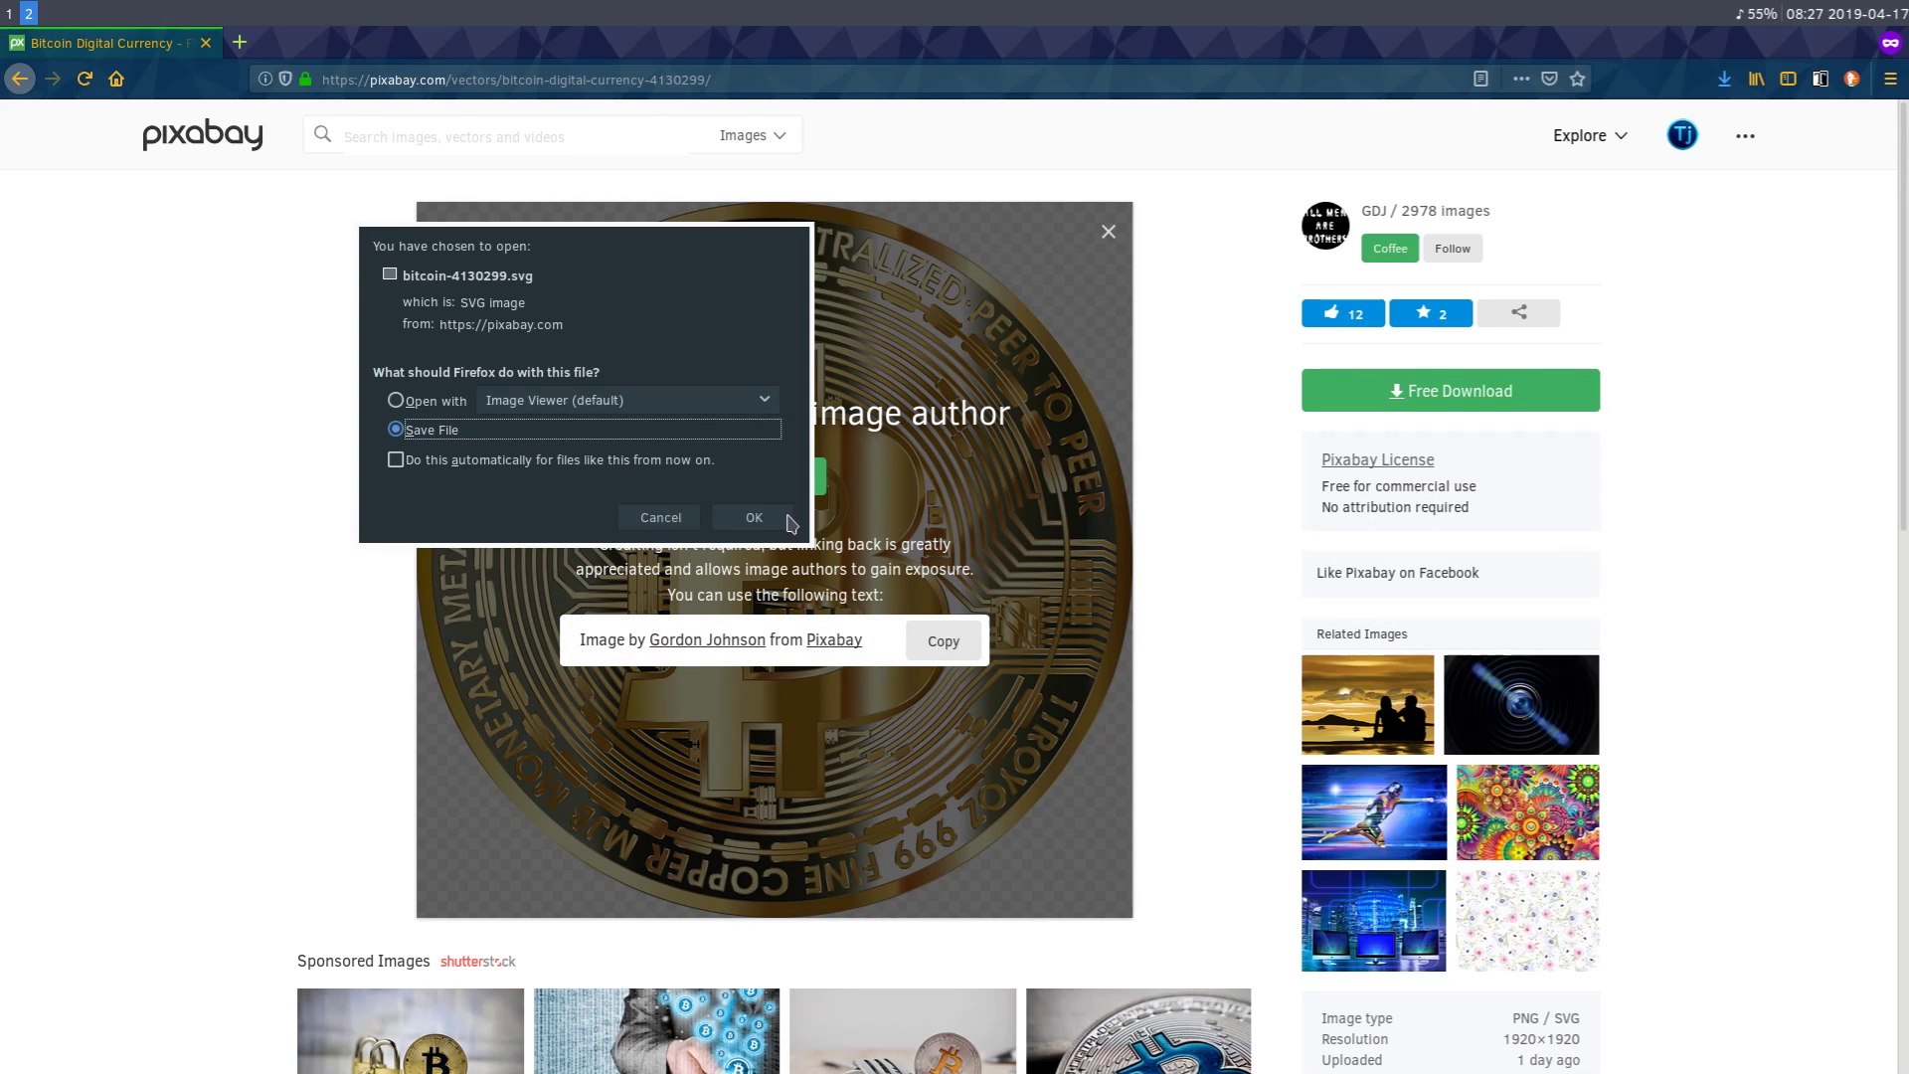
{"action": "left_click", "coordinate": [755, 518]}
Search vector graphics for 'resume' and bring up the recruitment word cloud page.
{"action": "left_click", "coordinate": [18, 78]}
{"action": "scroll", "coordinate": [269, 373], "scroll_direction": "down", "scroll_amount": 3}
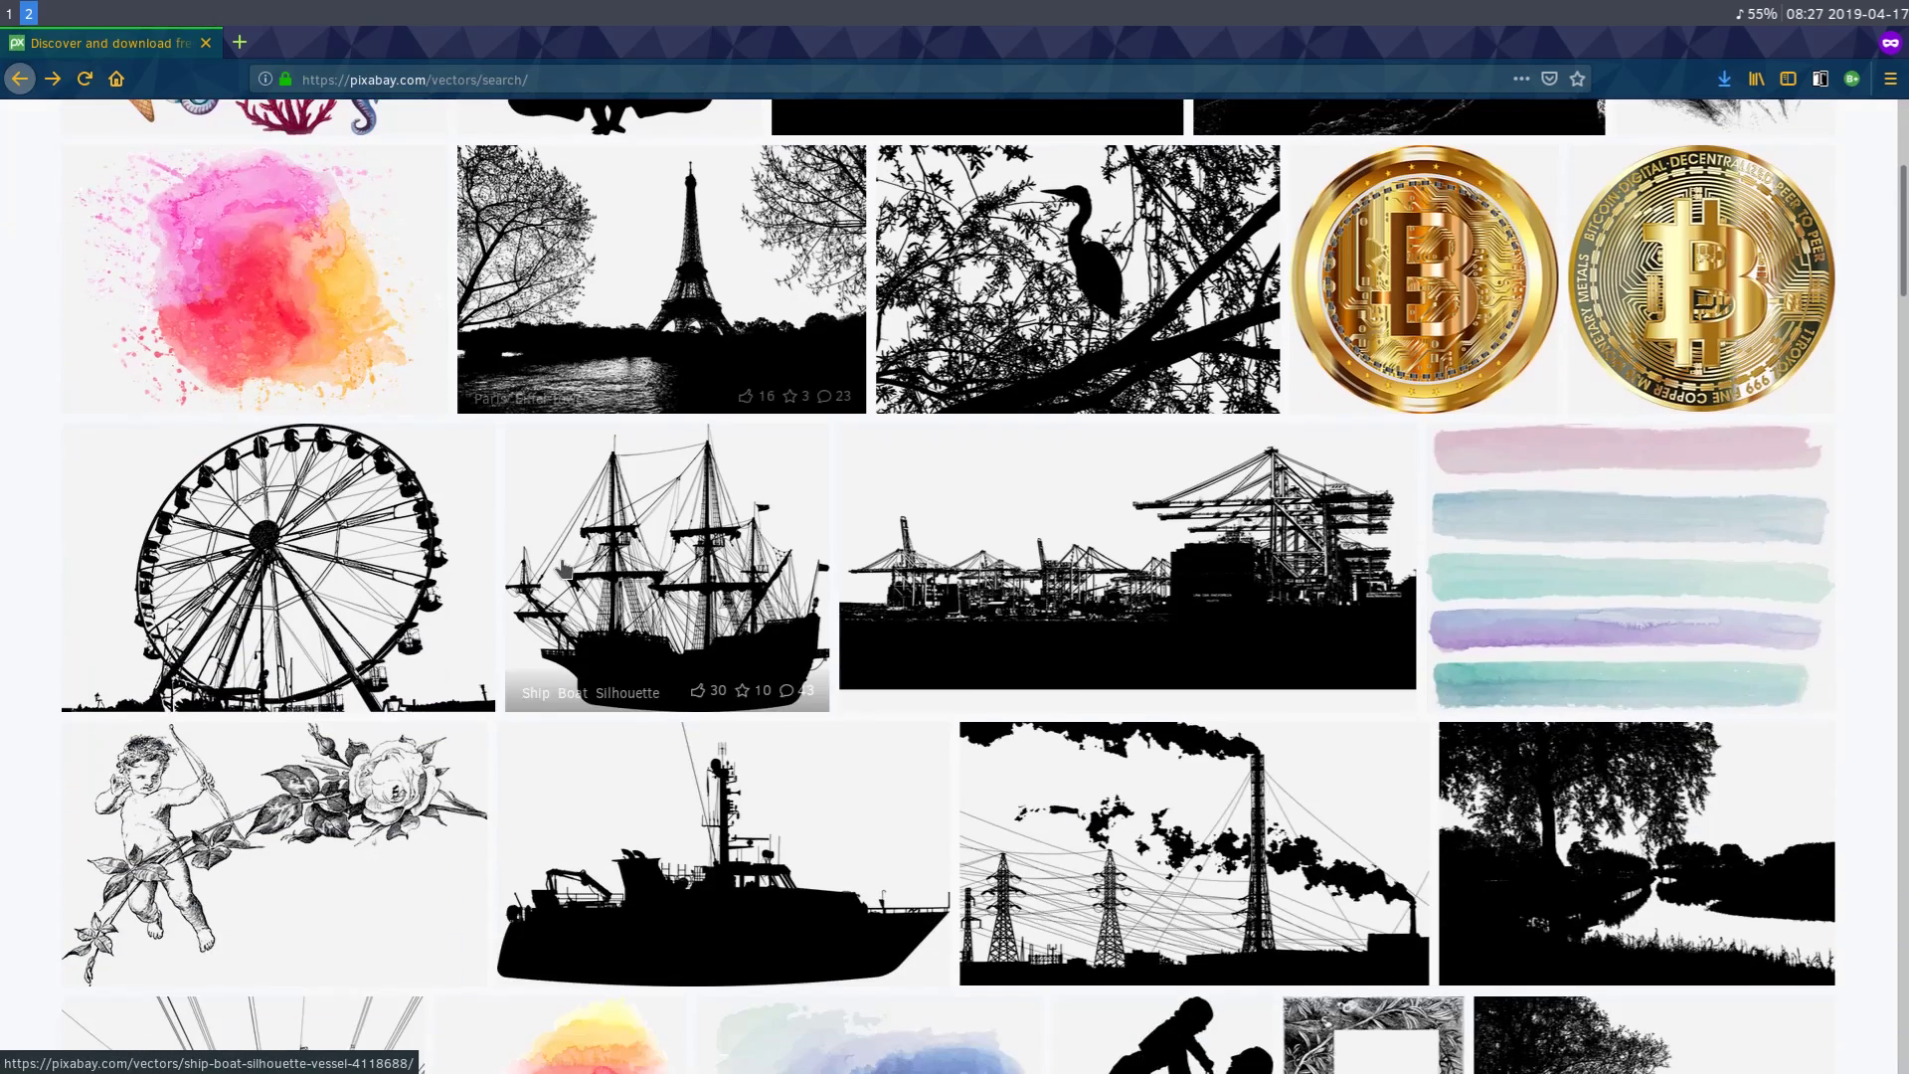
{"action": "scroll", "coordinate": [268, 373], "scroll_direction": "up", "scroll_amount": 3}
{"action": "type", "text": "resu"}
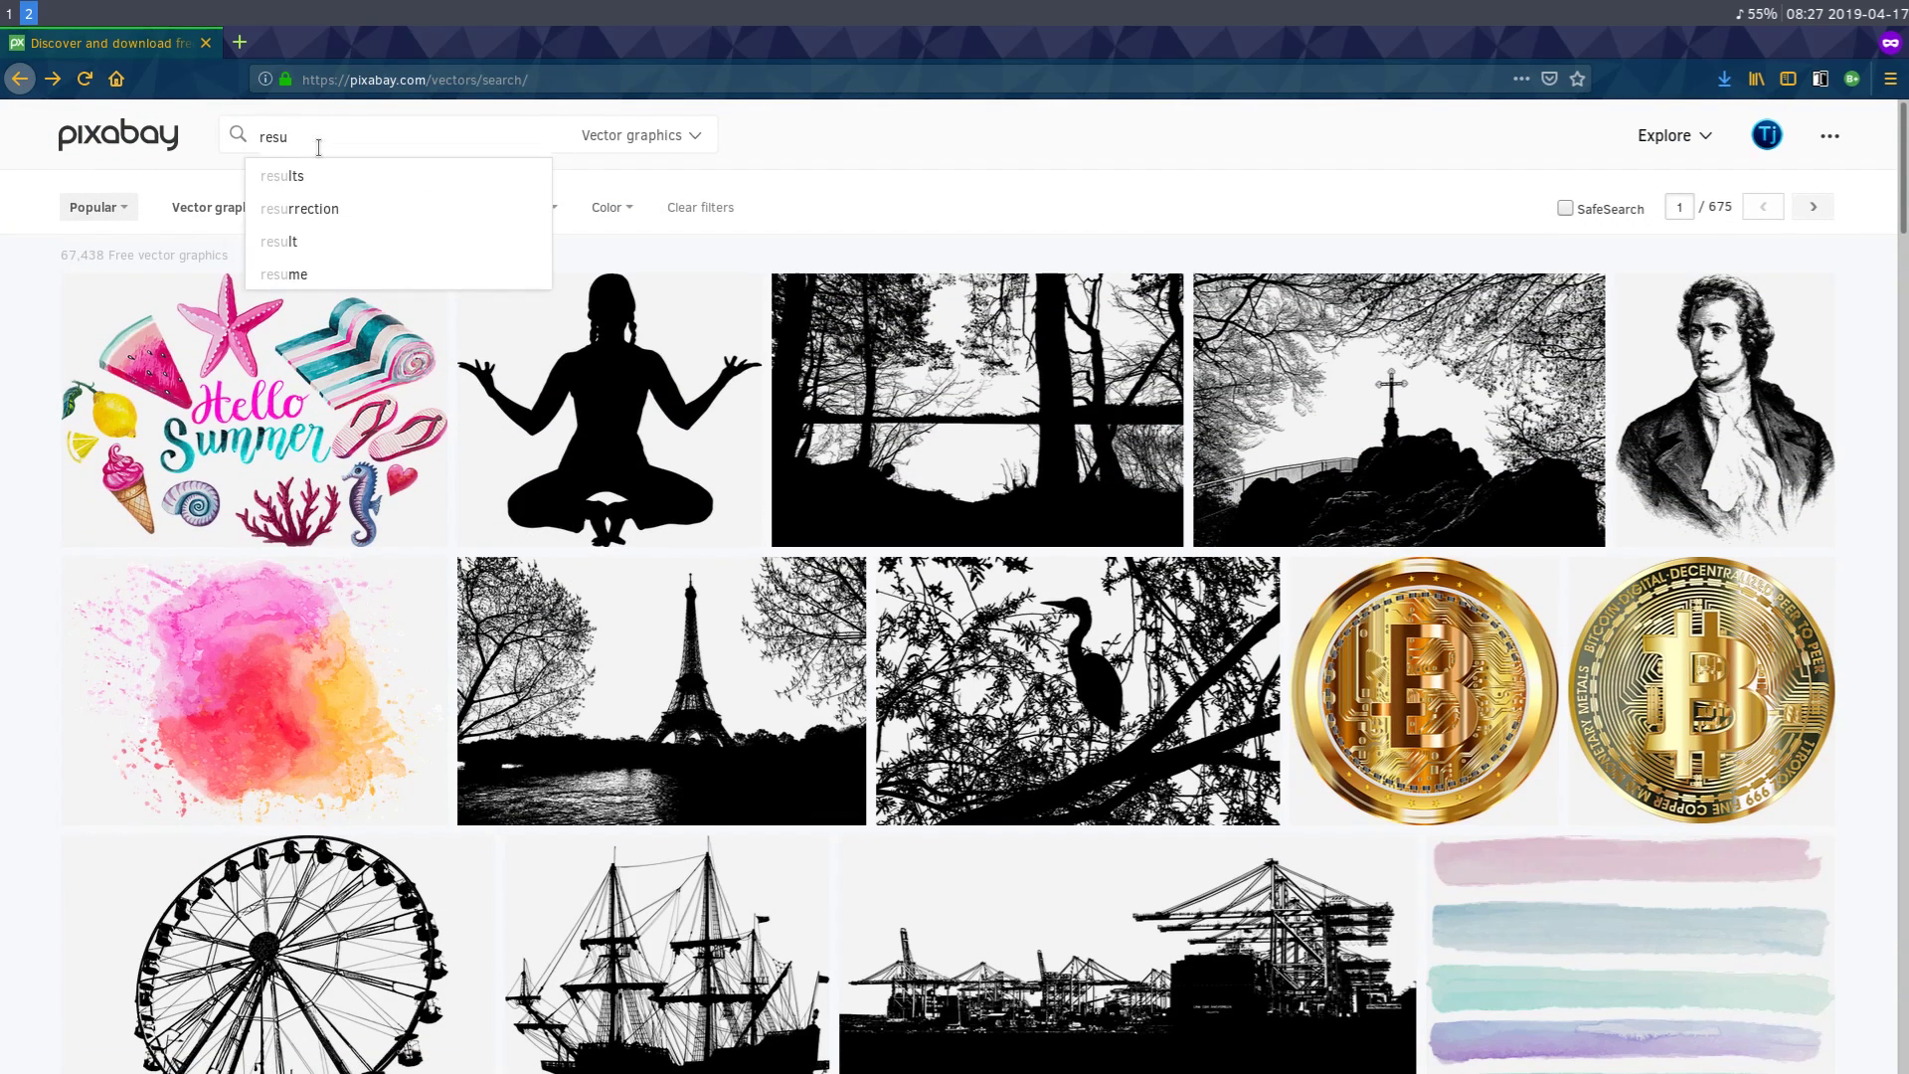
{"action": "type", "text": "me"}
{"action": "key", "text": "Return"}
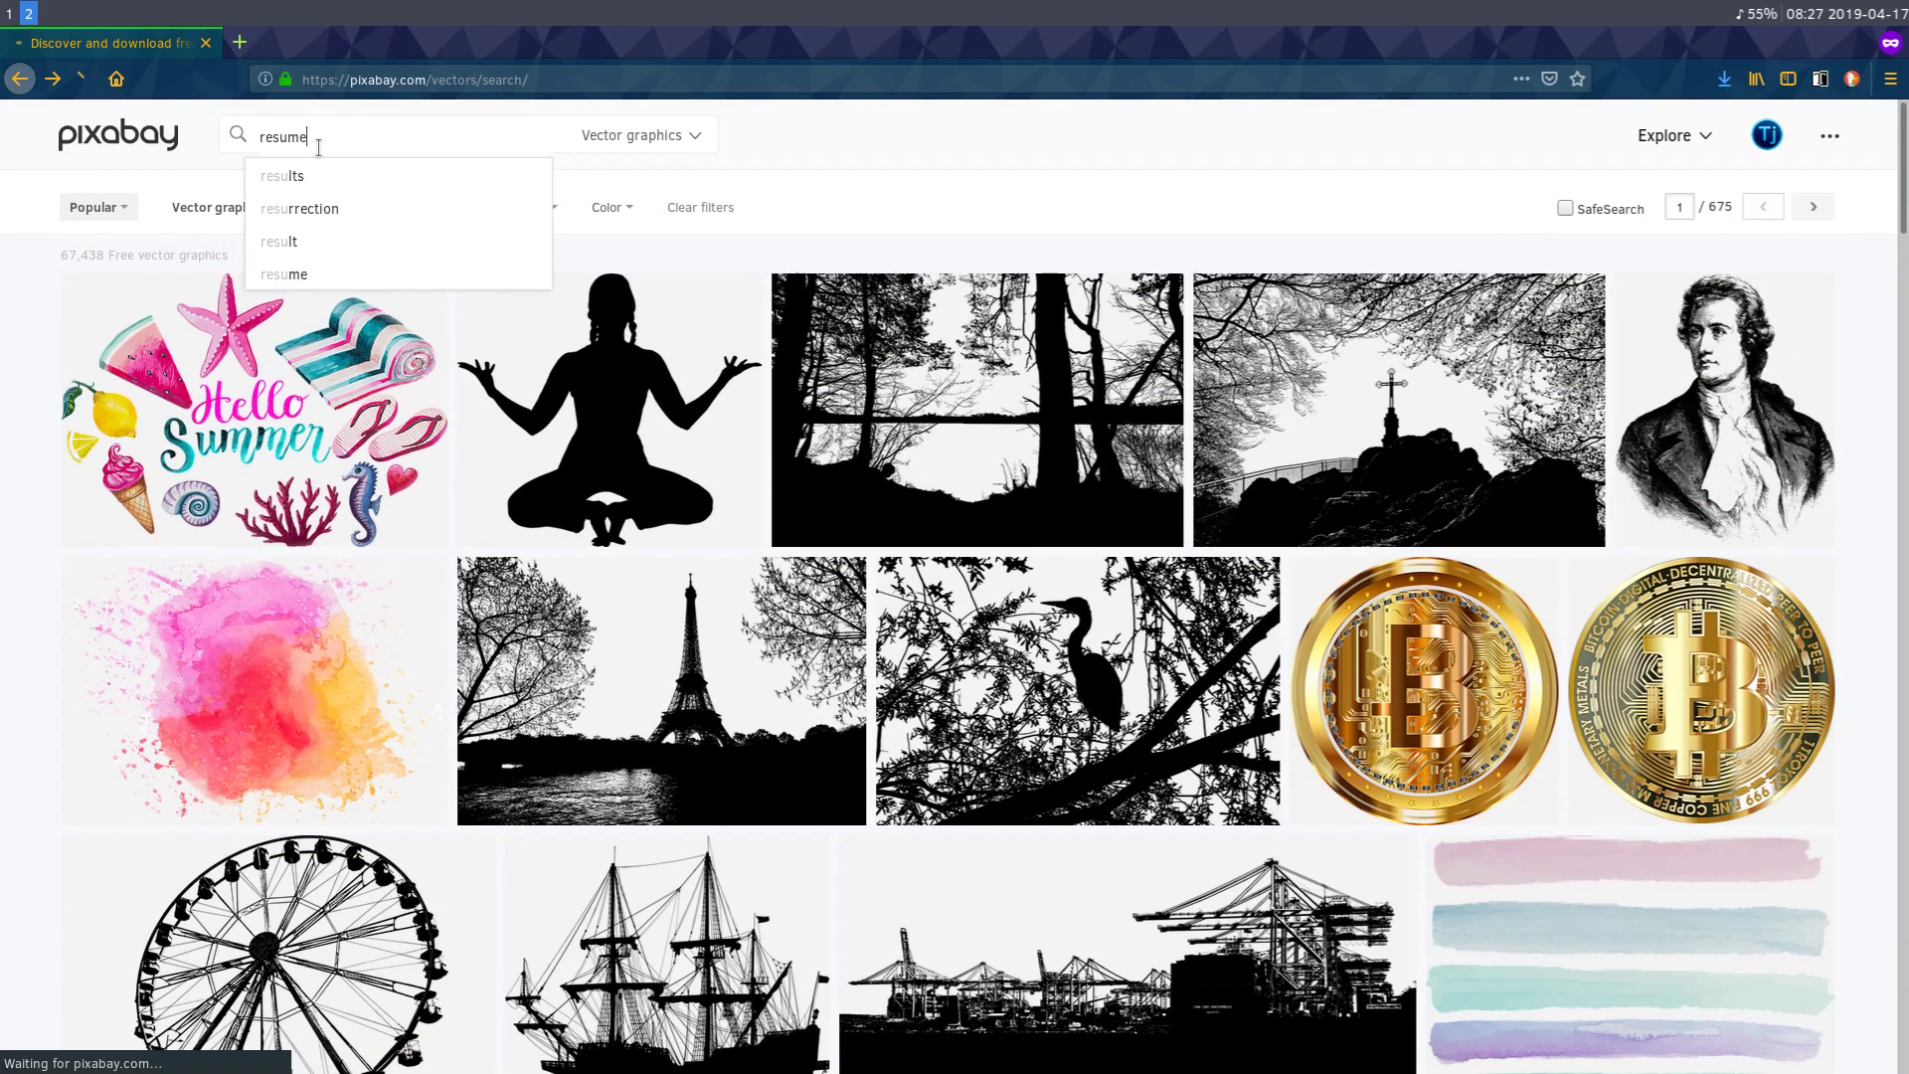
{"action": "scroll", "coordinate": [1552, 449], "scroll_direction": "down", "scroll_amount": 2}
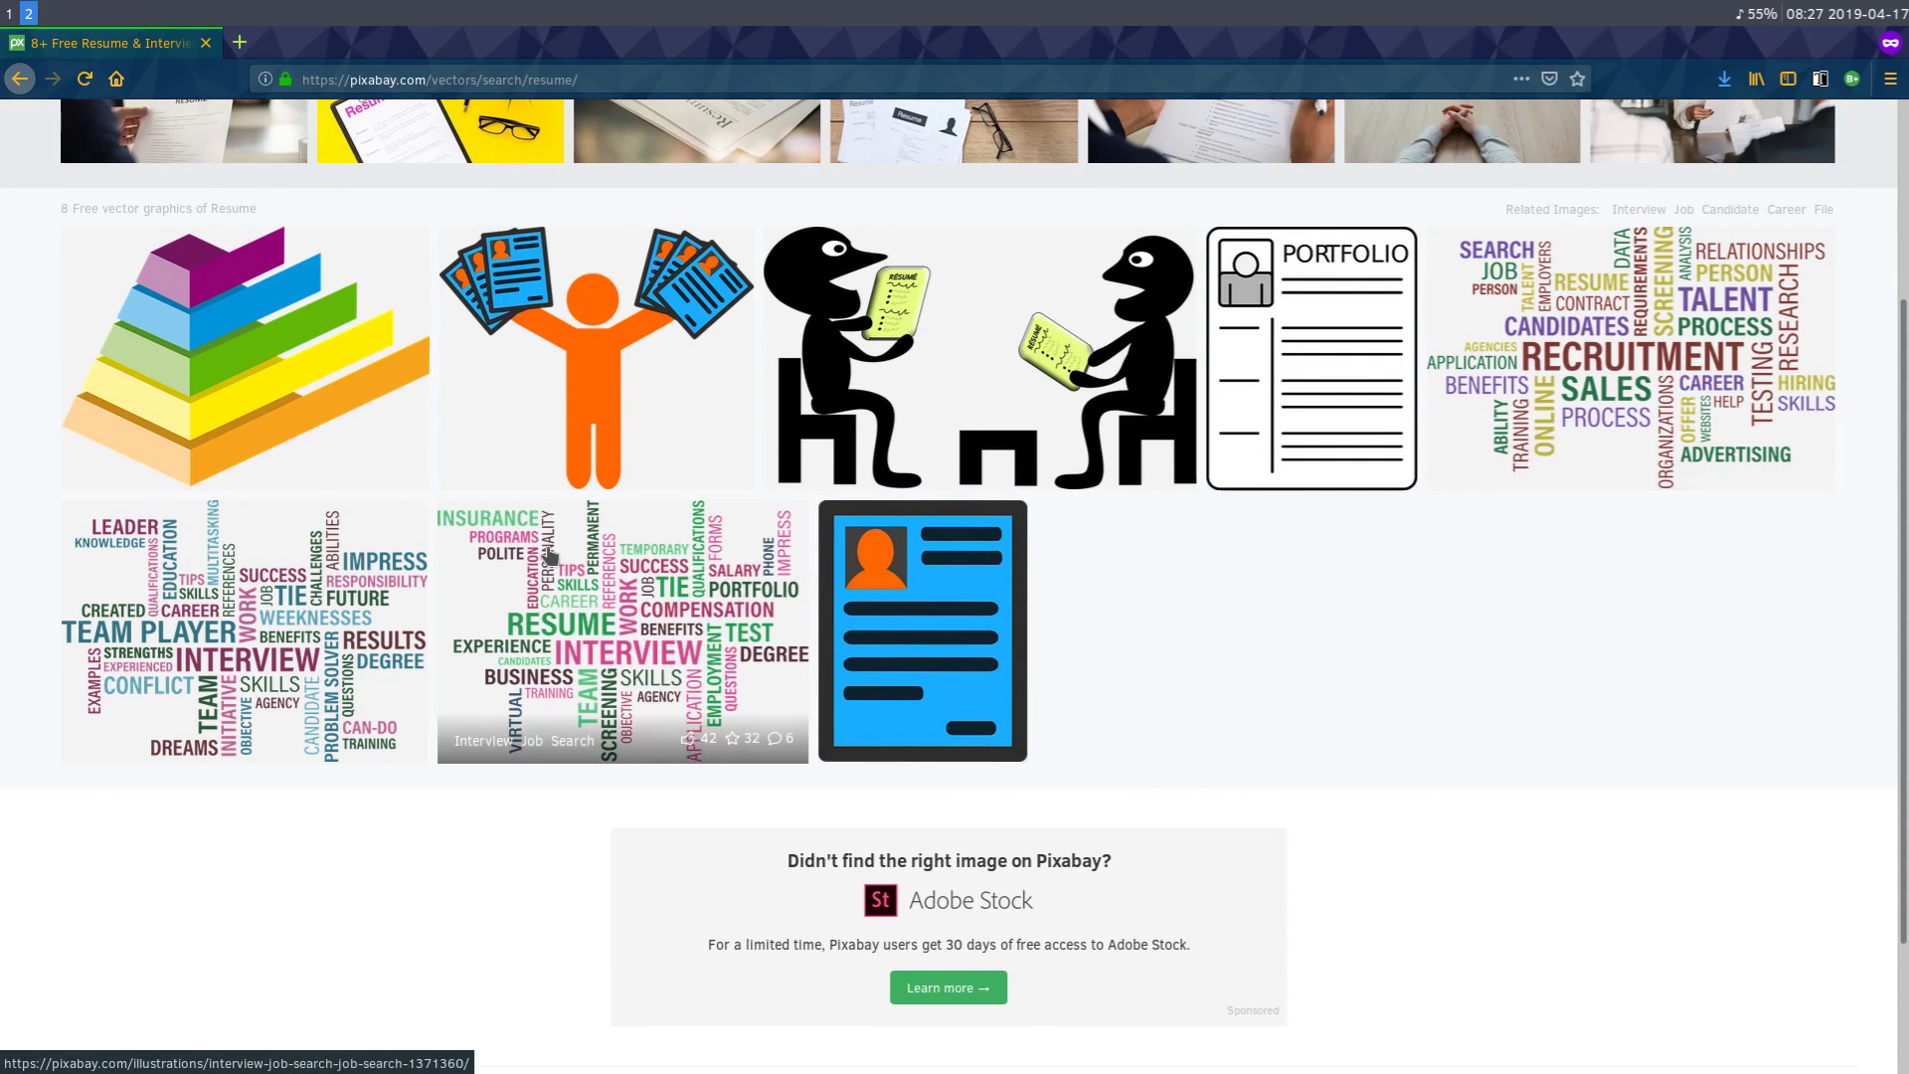
{"action": "scroll", "coordinate": [1566, 417], "scroll_direction": "down", "scroll_amount": 1}
{"action": "left_click", "coordinate": [1611, 288]}
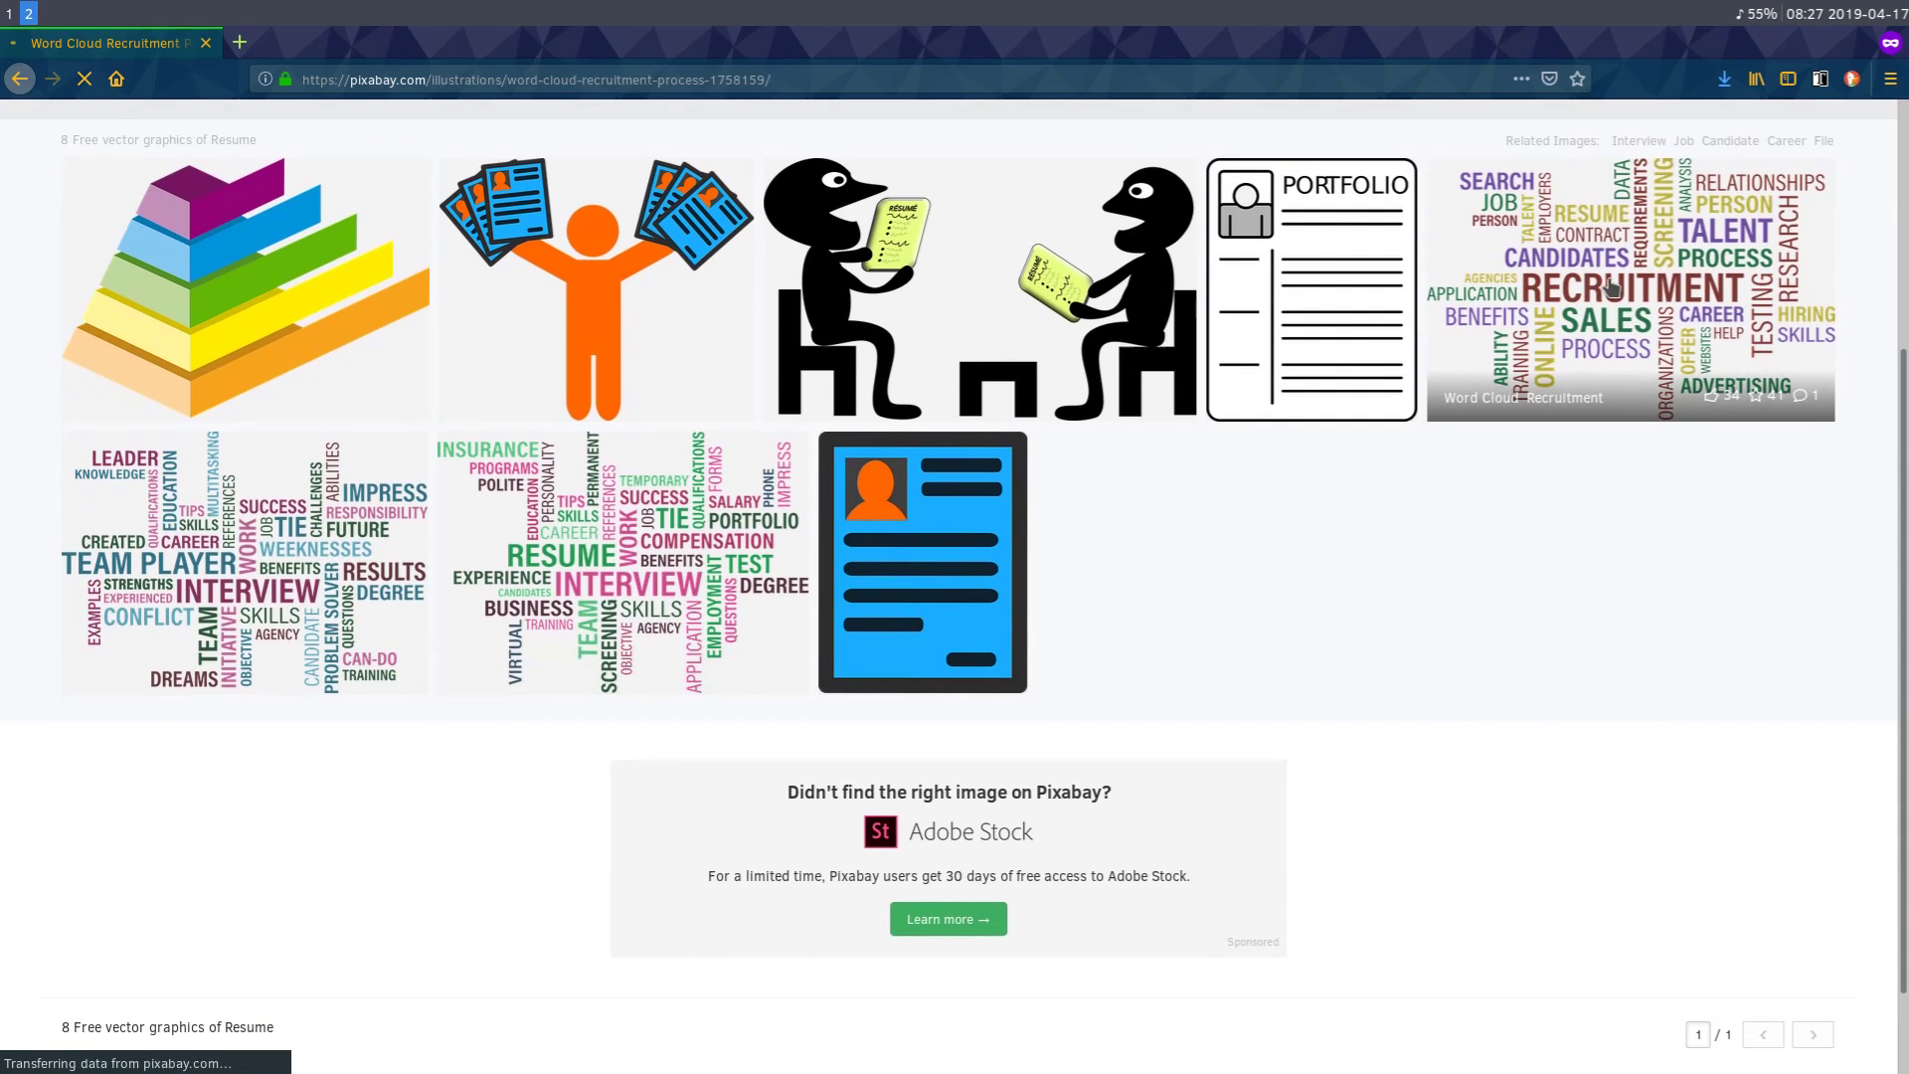
Download the word cloud as a vector graphic and save the file.
{"action": "left_click", "coordinate": [1463, 391]}
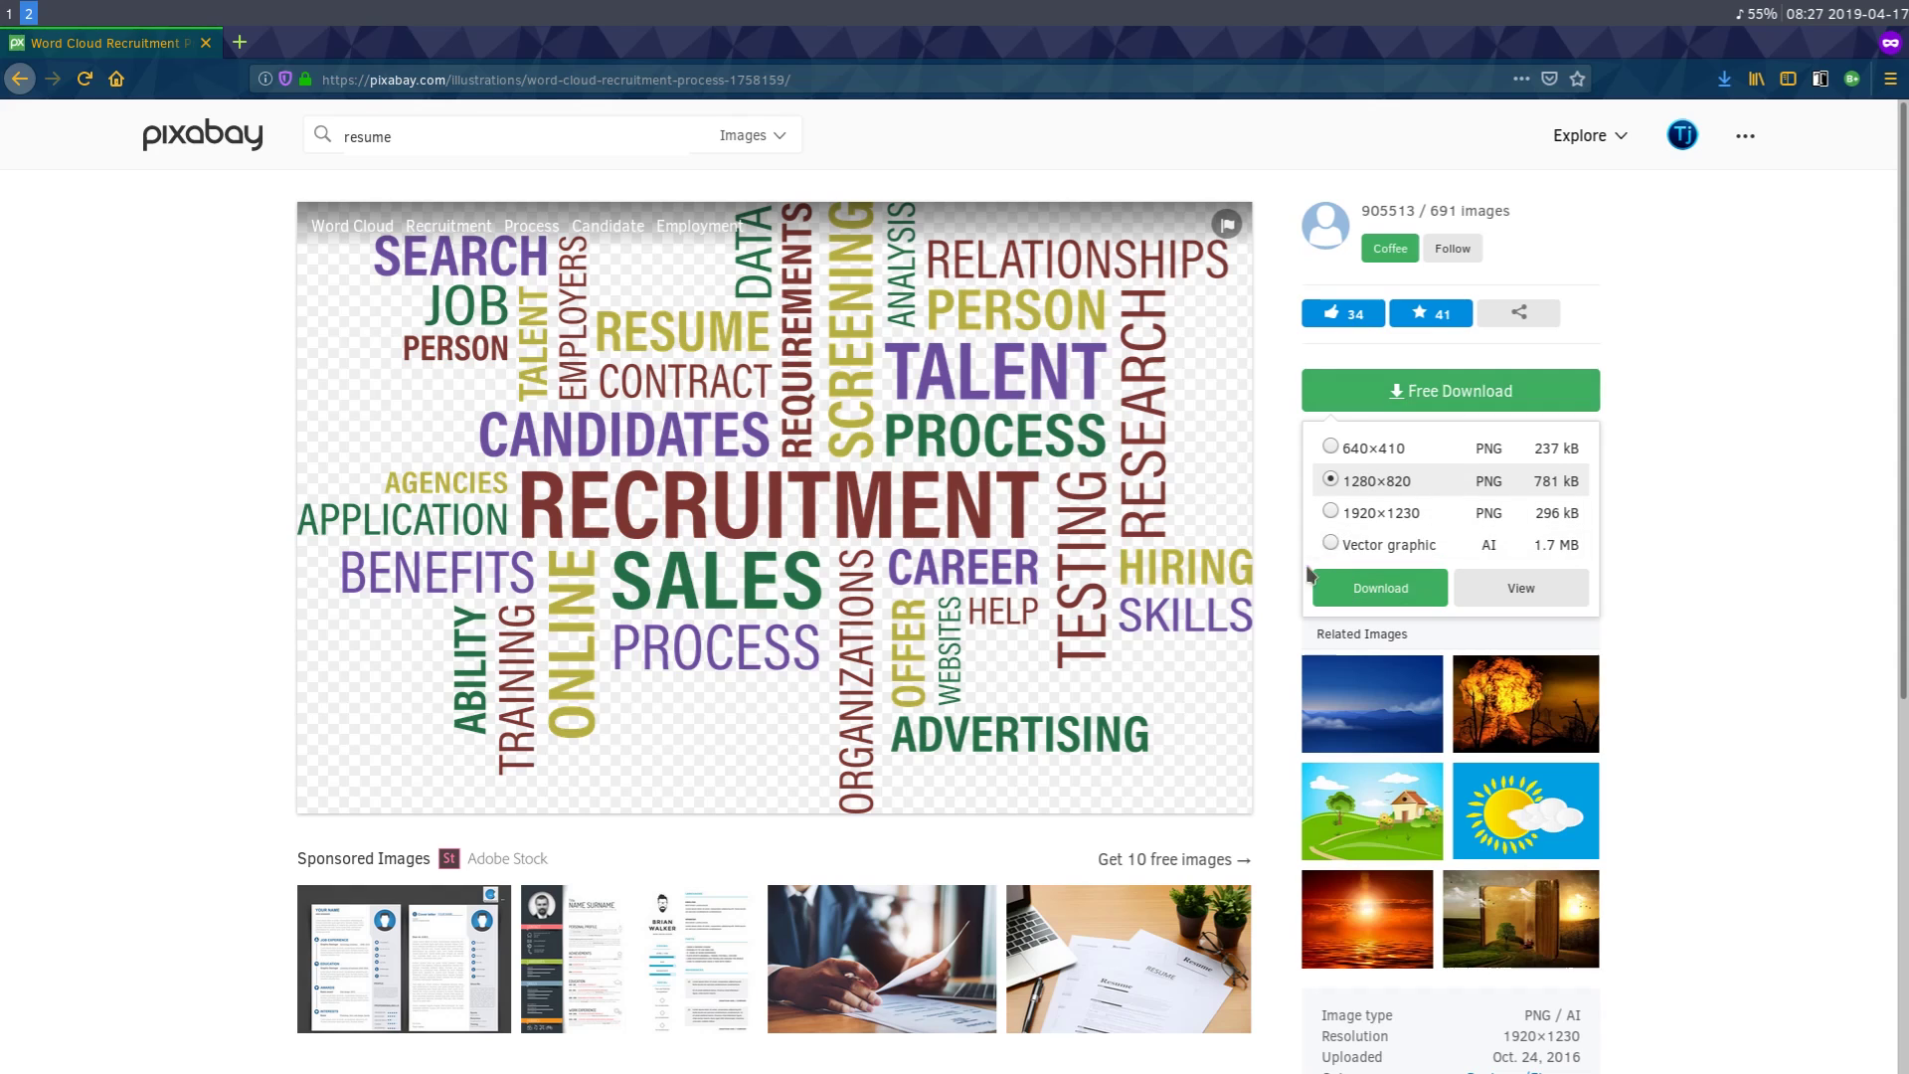
{"action": "left_click", "coordinate": [1373, 545]}
{"action": "left_click", "coordinate": [1382, 587]}
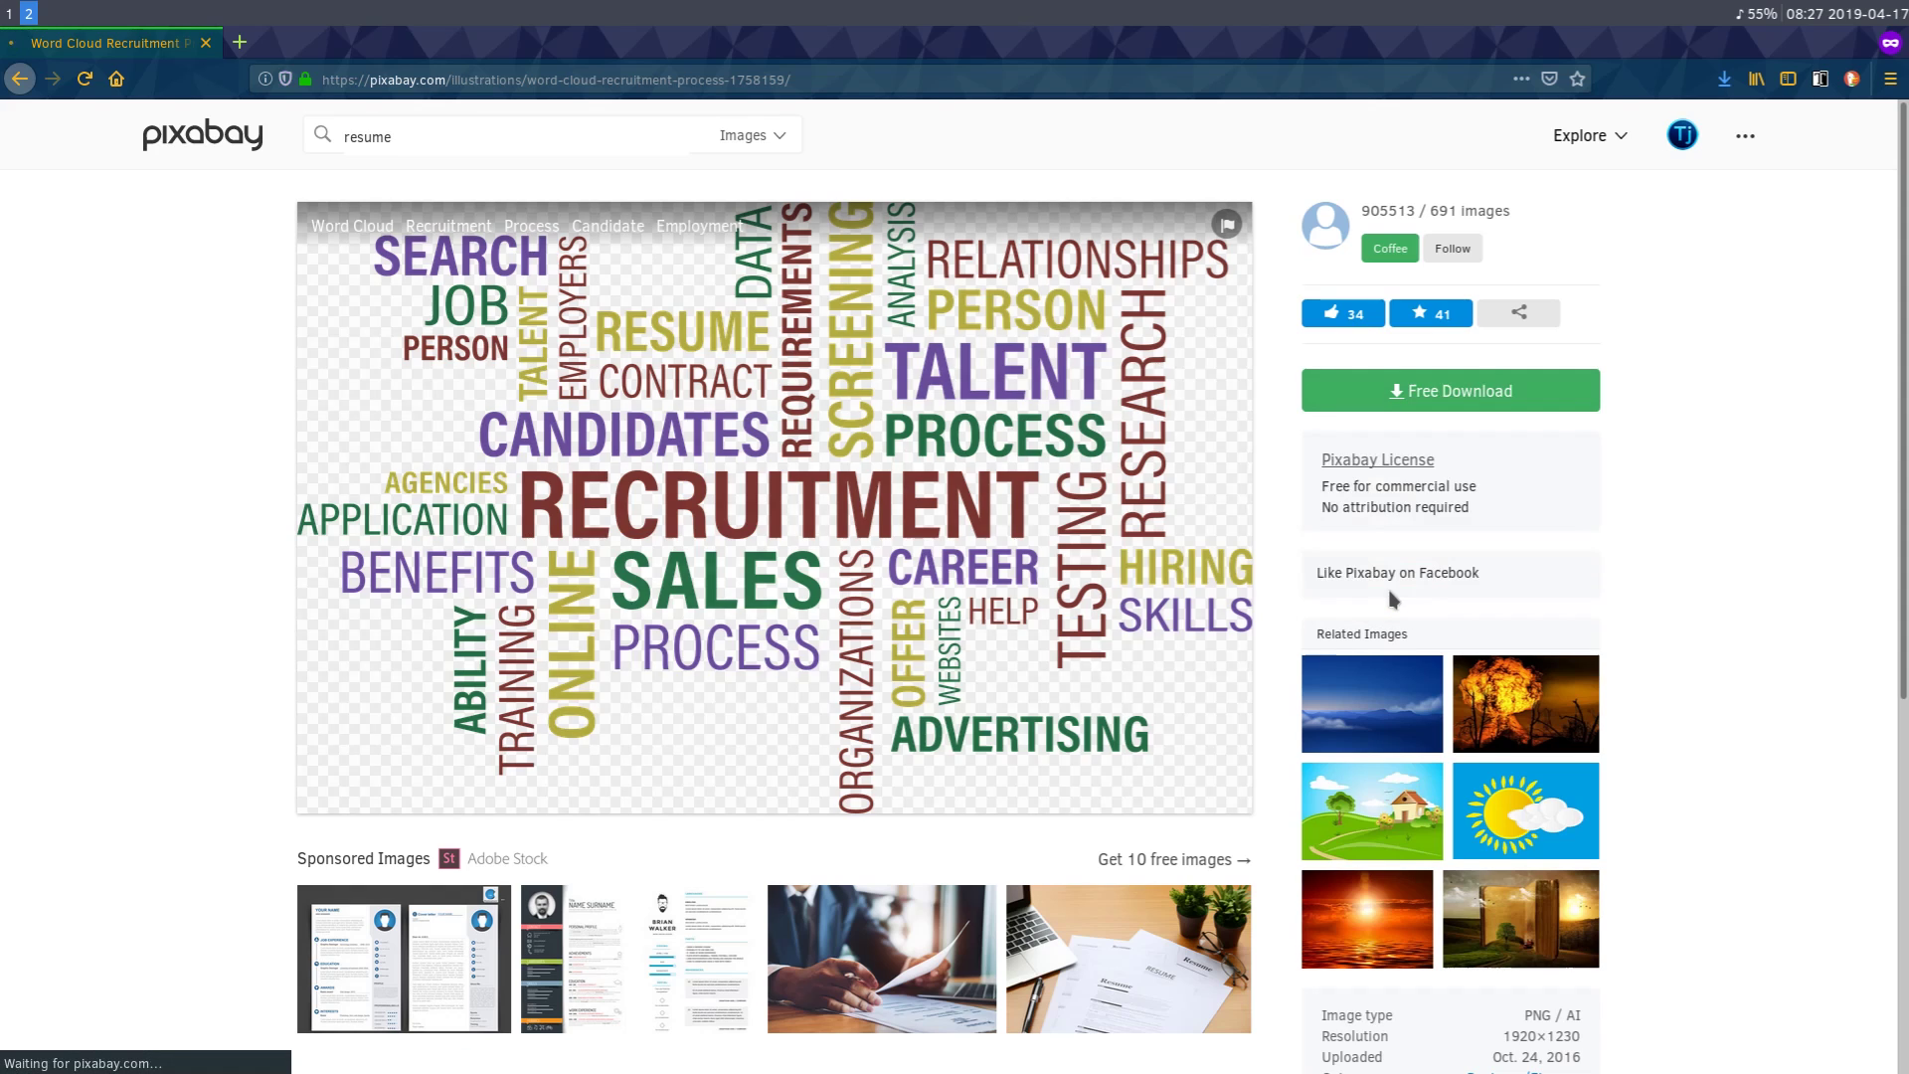
{"action": "left_click", "coordinate": [752, 512]}
{"action": "type", "text": "cart"}
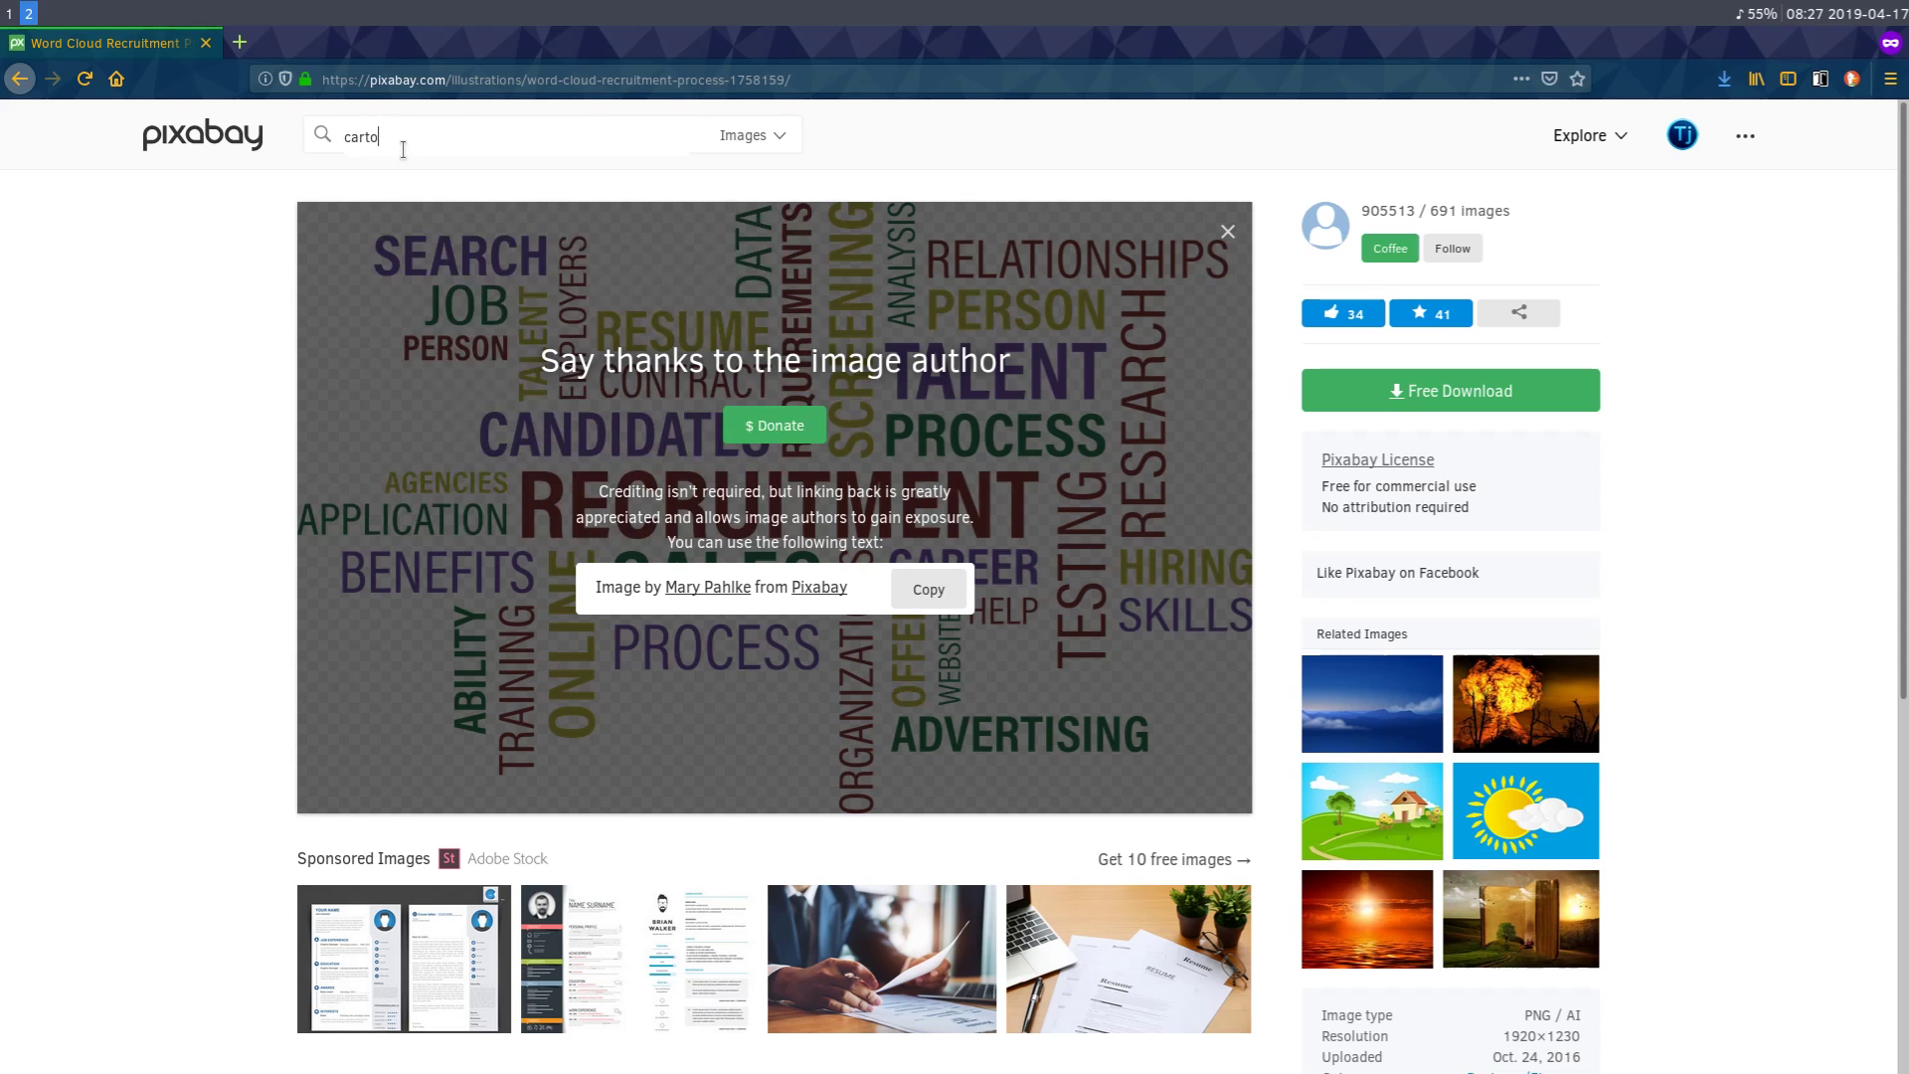
{"action": "type", "text": "on"}
Search 'cartoon', check the Businessman Cartoons downloads, then limit results to vector graphics.
{"action": "key", "text": "Return"}
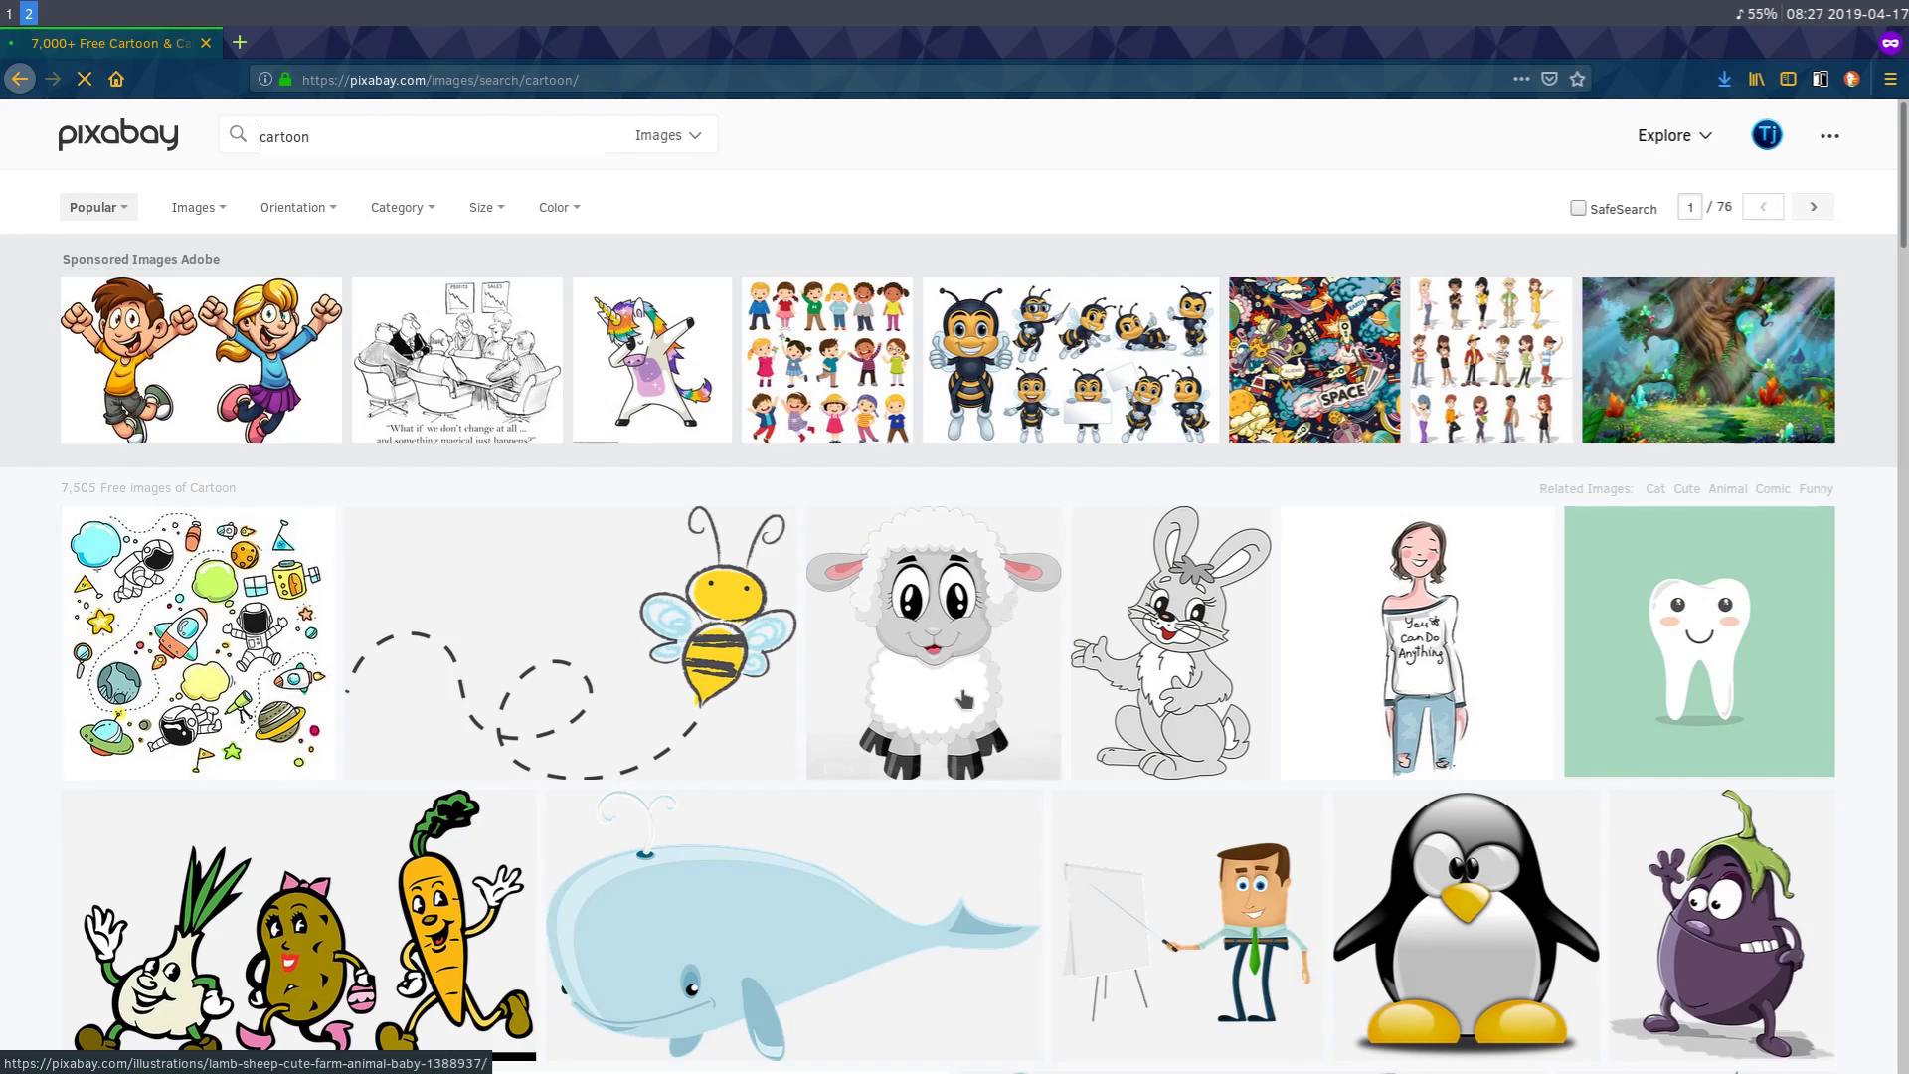
{"action": "scroll", "coordinate": [923, 648], "scroll_direction": "down", "scroll_amount": 2}
{"action": "scroll", "coordinate": [924, 649], "scroll_direction": "down", "scroll_amount": 2}
{"action": "scroll", "coordinate": [923, 650], "scroll_direction": "down", "scroll_amount": 2}
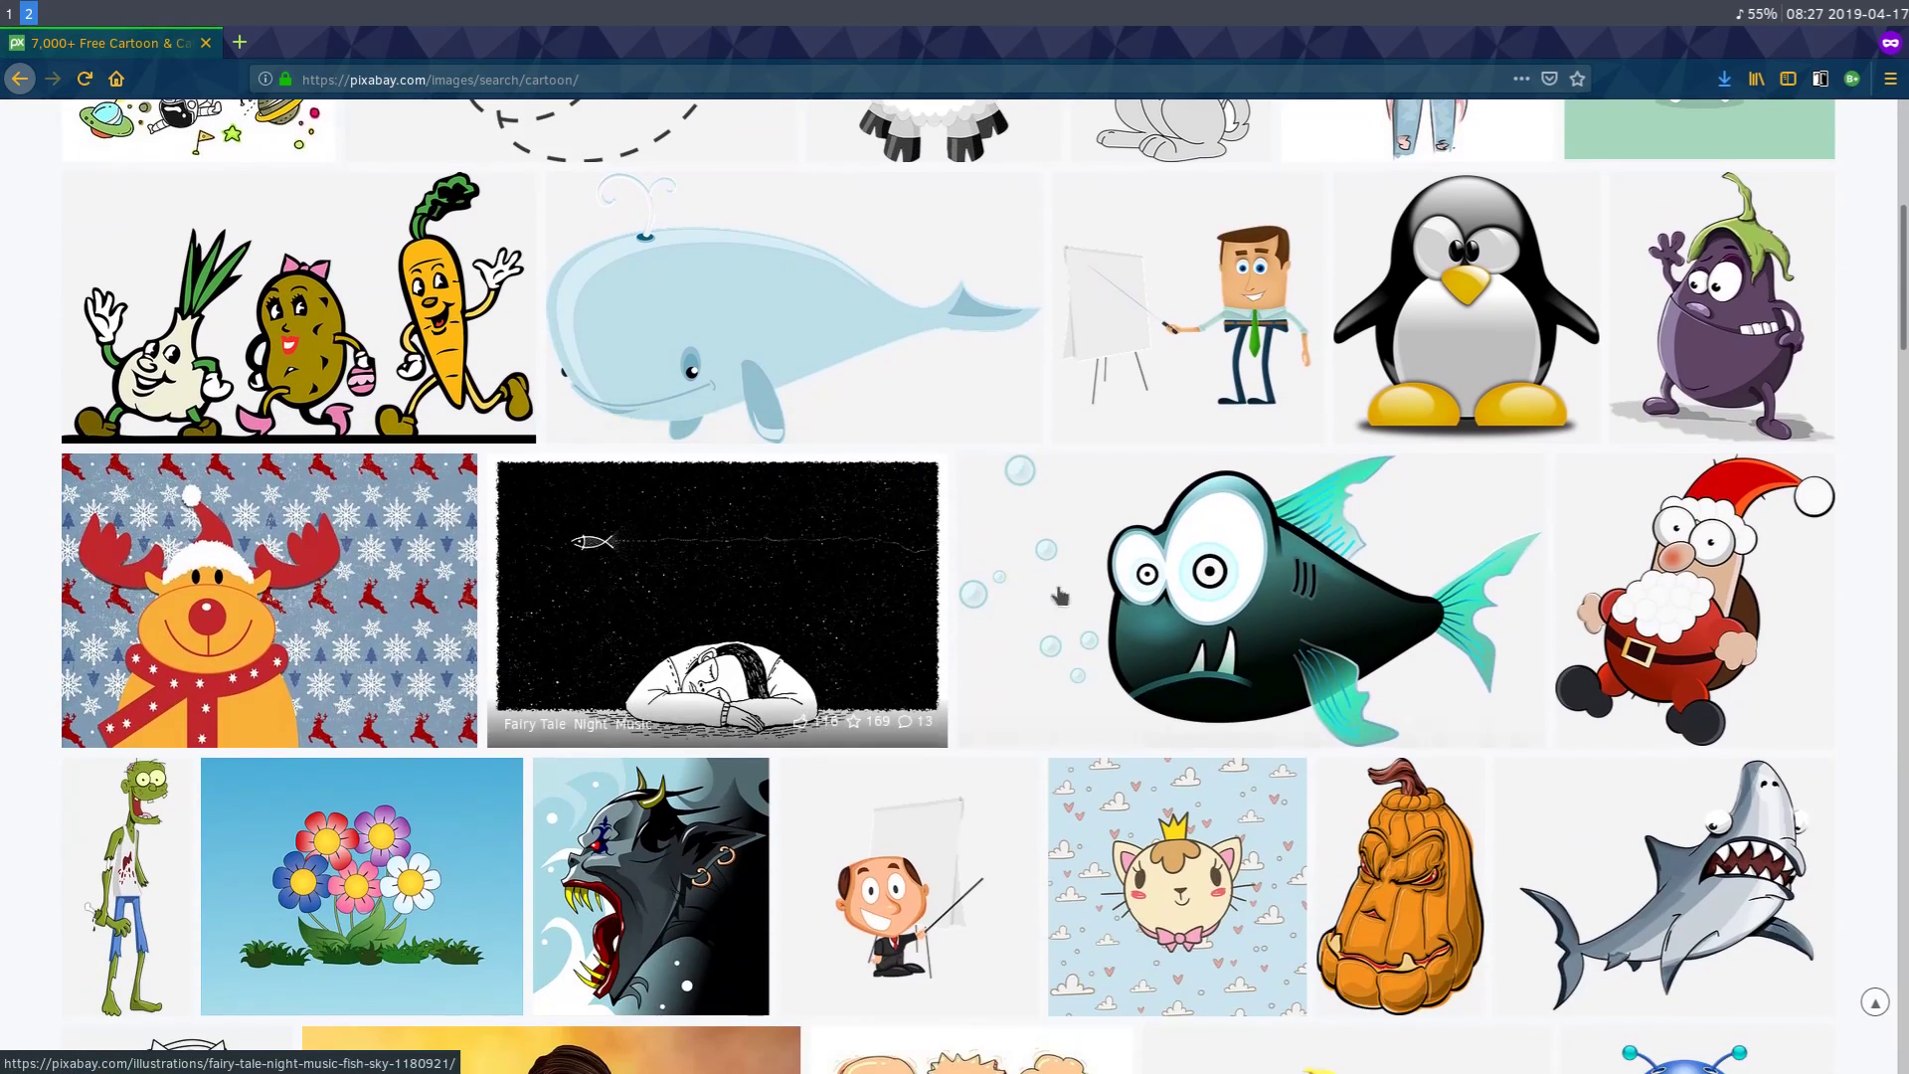
{"action": "left_click", "coordinate": [1226, 398]}
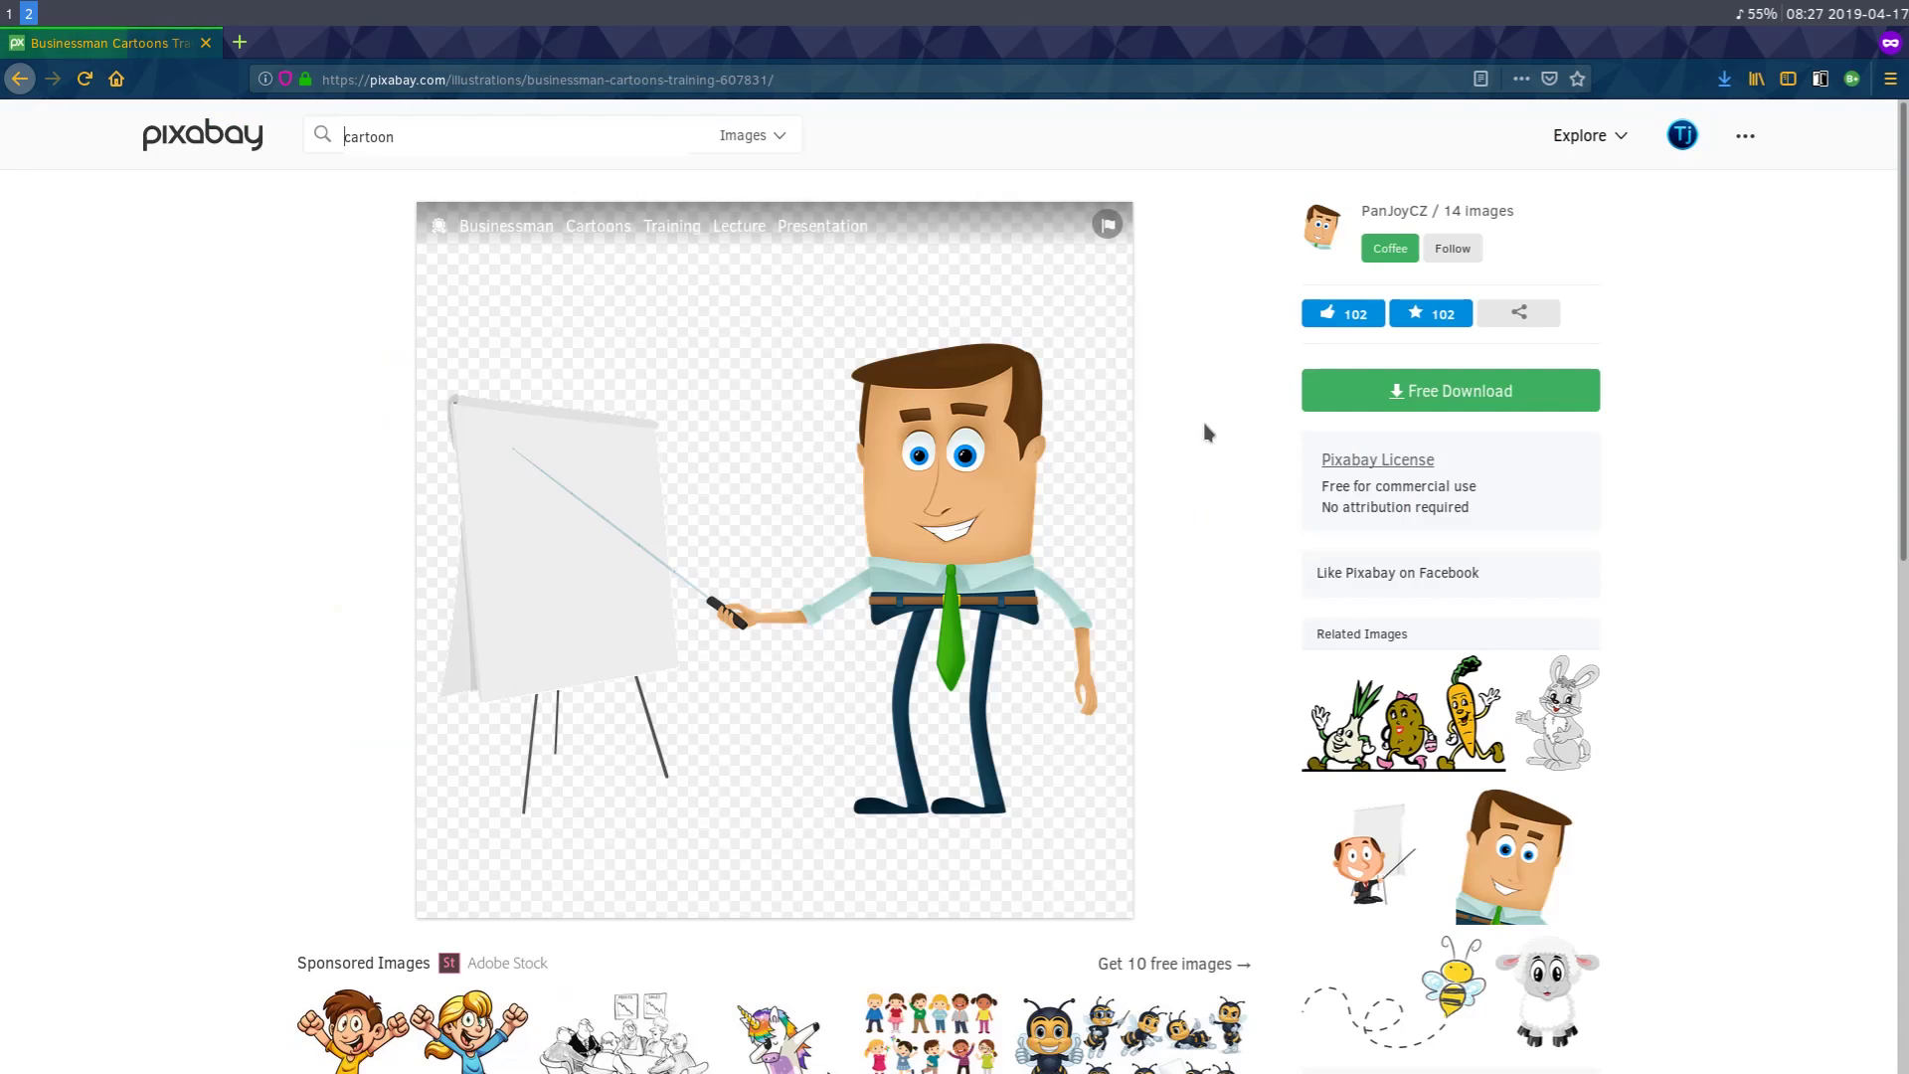
{"action": "left_click", "coordinate": [1399, 394]}
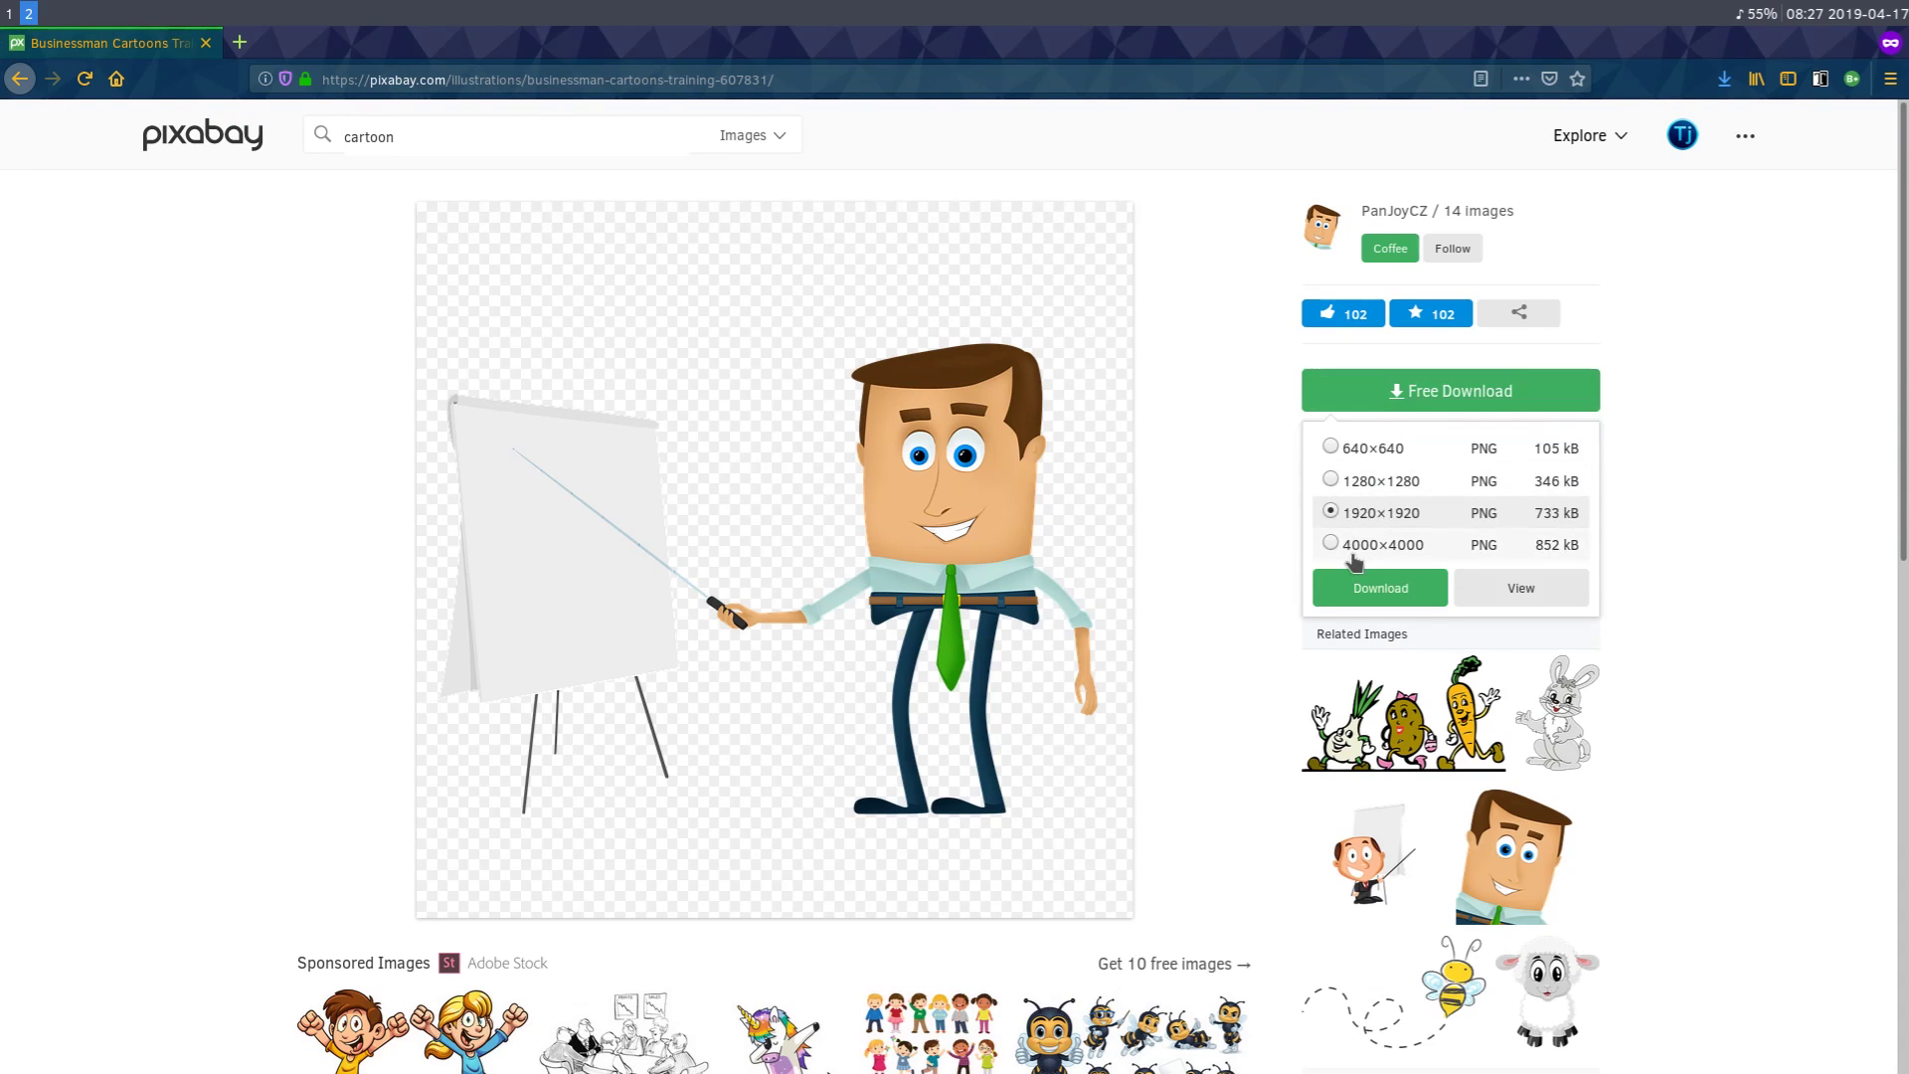
{"action": "left_click", "coordinate": [243, 468]}
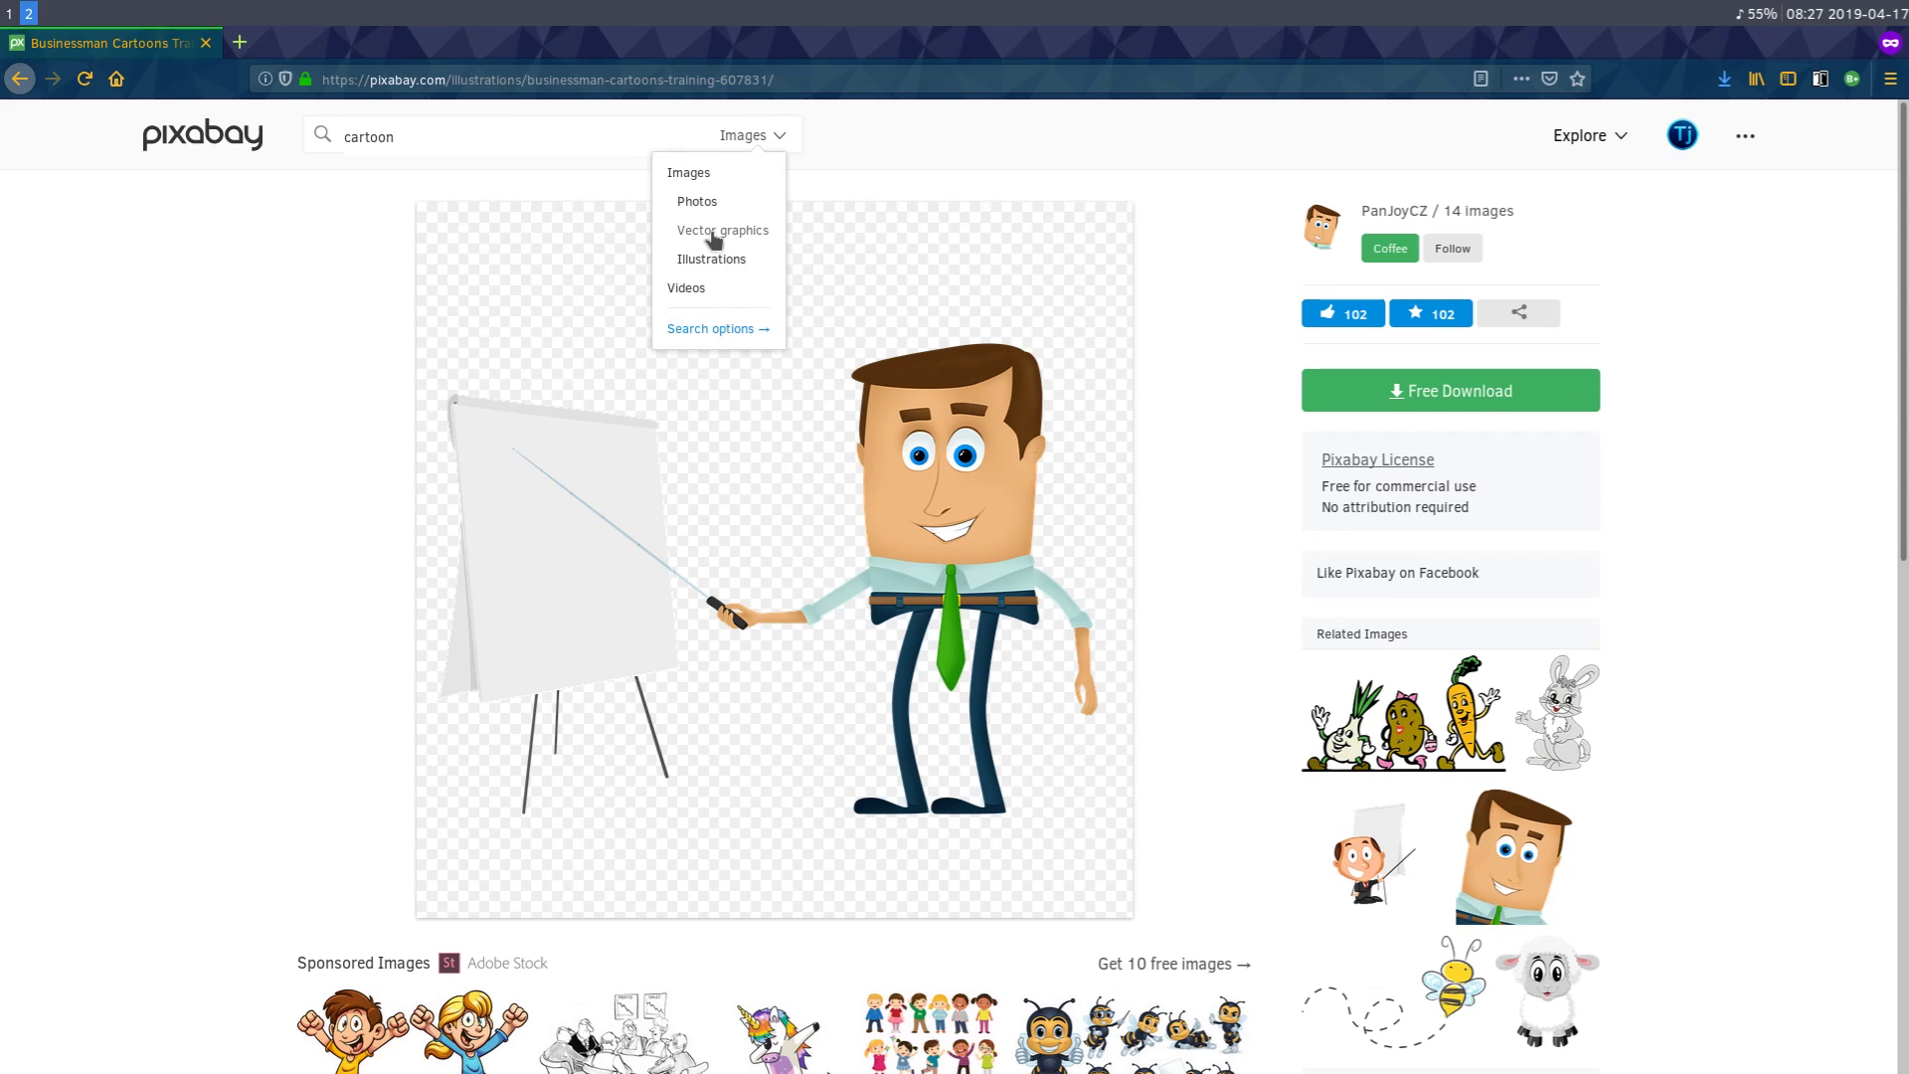
{"action": "left_click", "coordinate": [714, 237]}
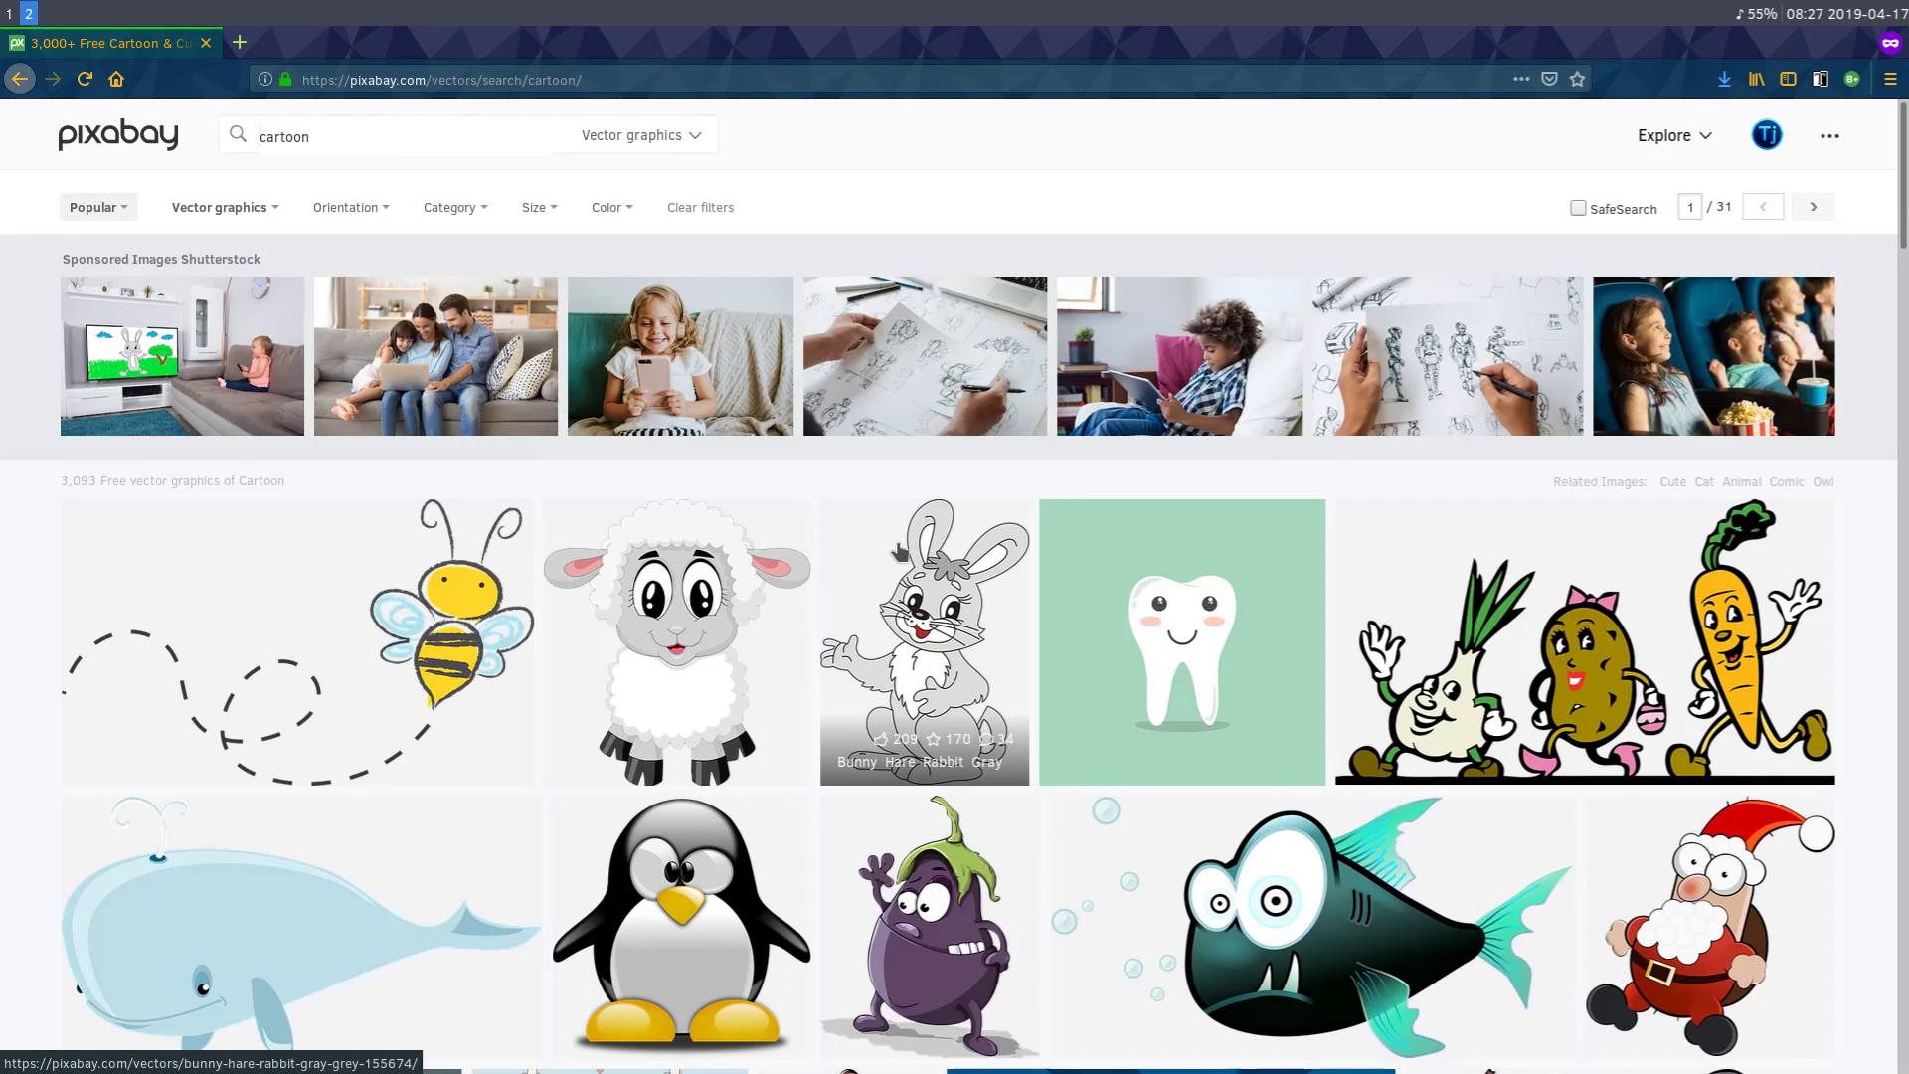
{"action": "scroll", "coordinate": [899, 552], "scroll_direction": "down", "scroll_amount": 2}
{"action": "scroll", "coordinate": [895, 560], "scroll_direction": "down", "scroll_amount": 3}
{"action": "scroll", "coordinate": [879, 573], "scroll_direction": "down", "scroll_amount": 2}
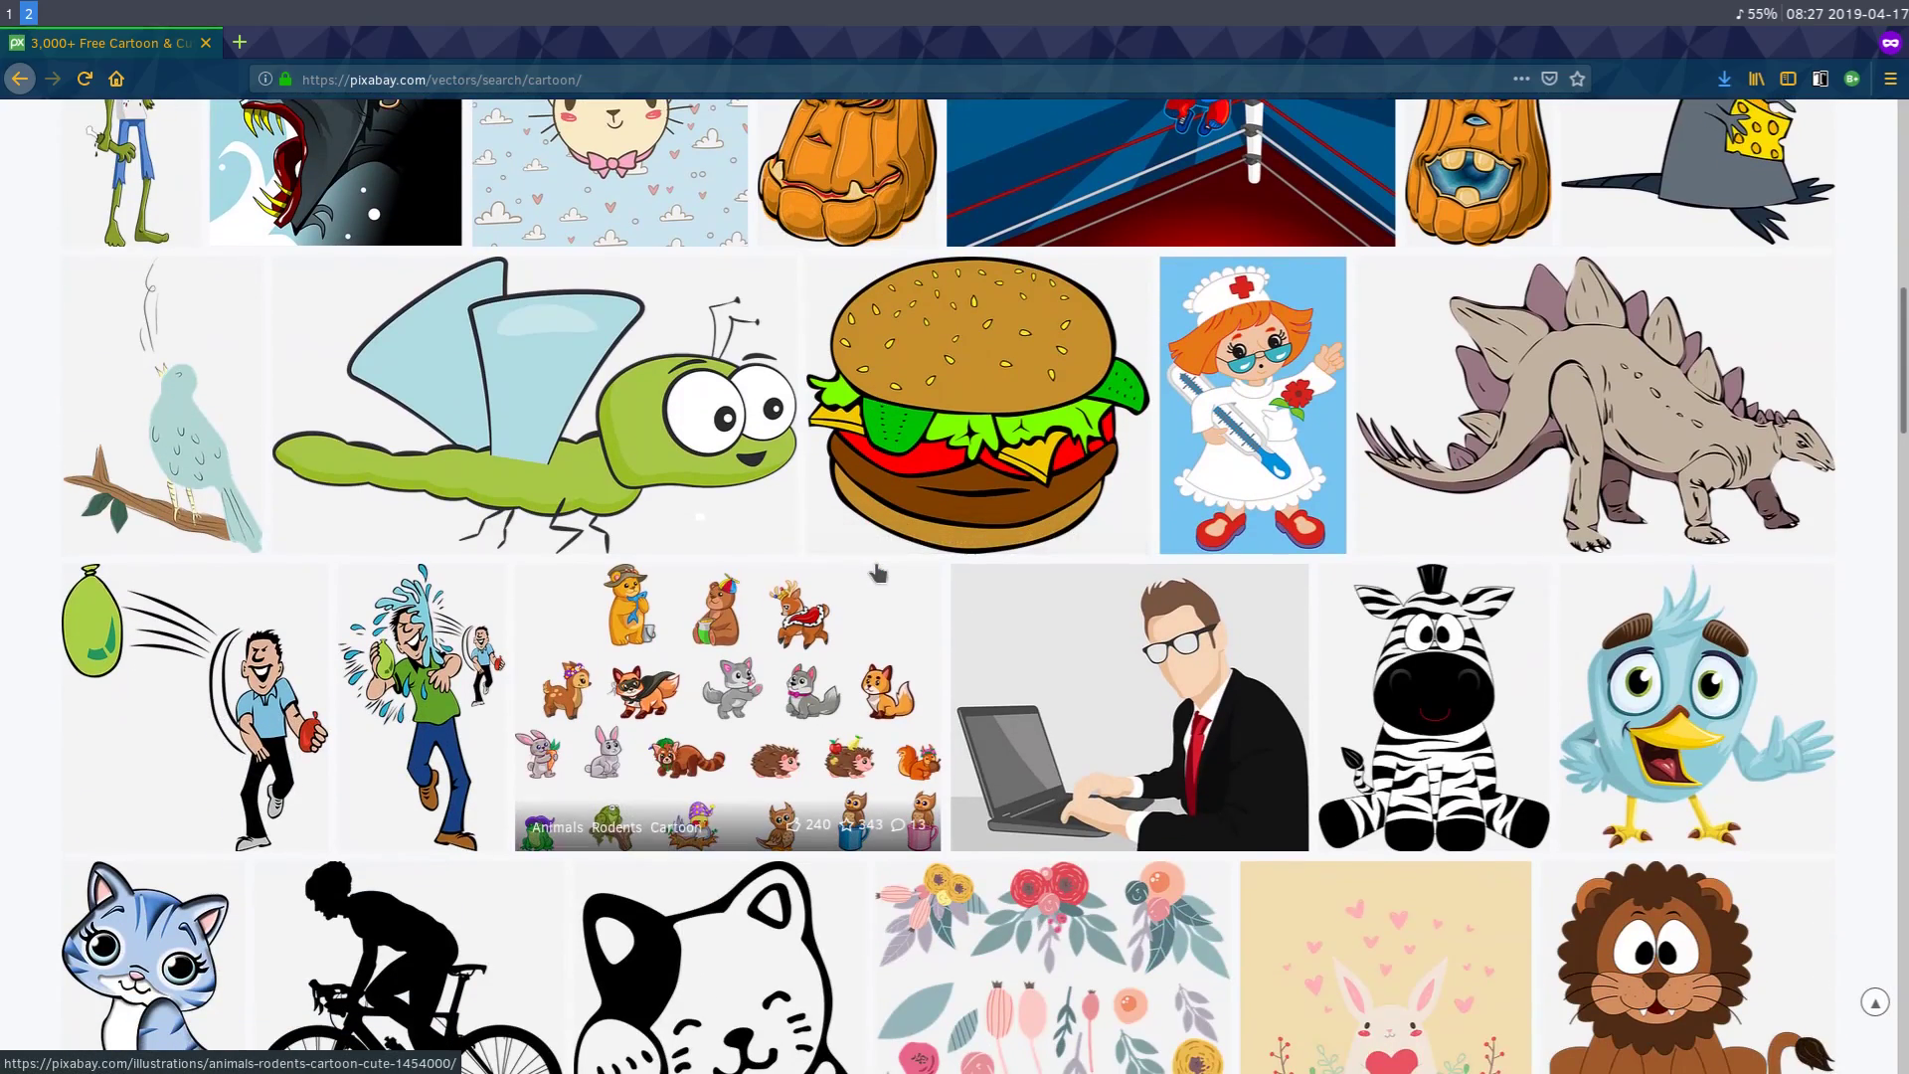
{"action": "scroll", "coordinate": [877, 573], "scroll_direction": "down", "scroll_amount": 2}
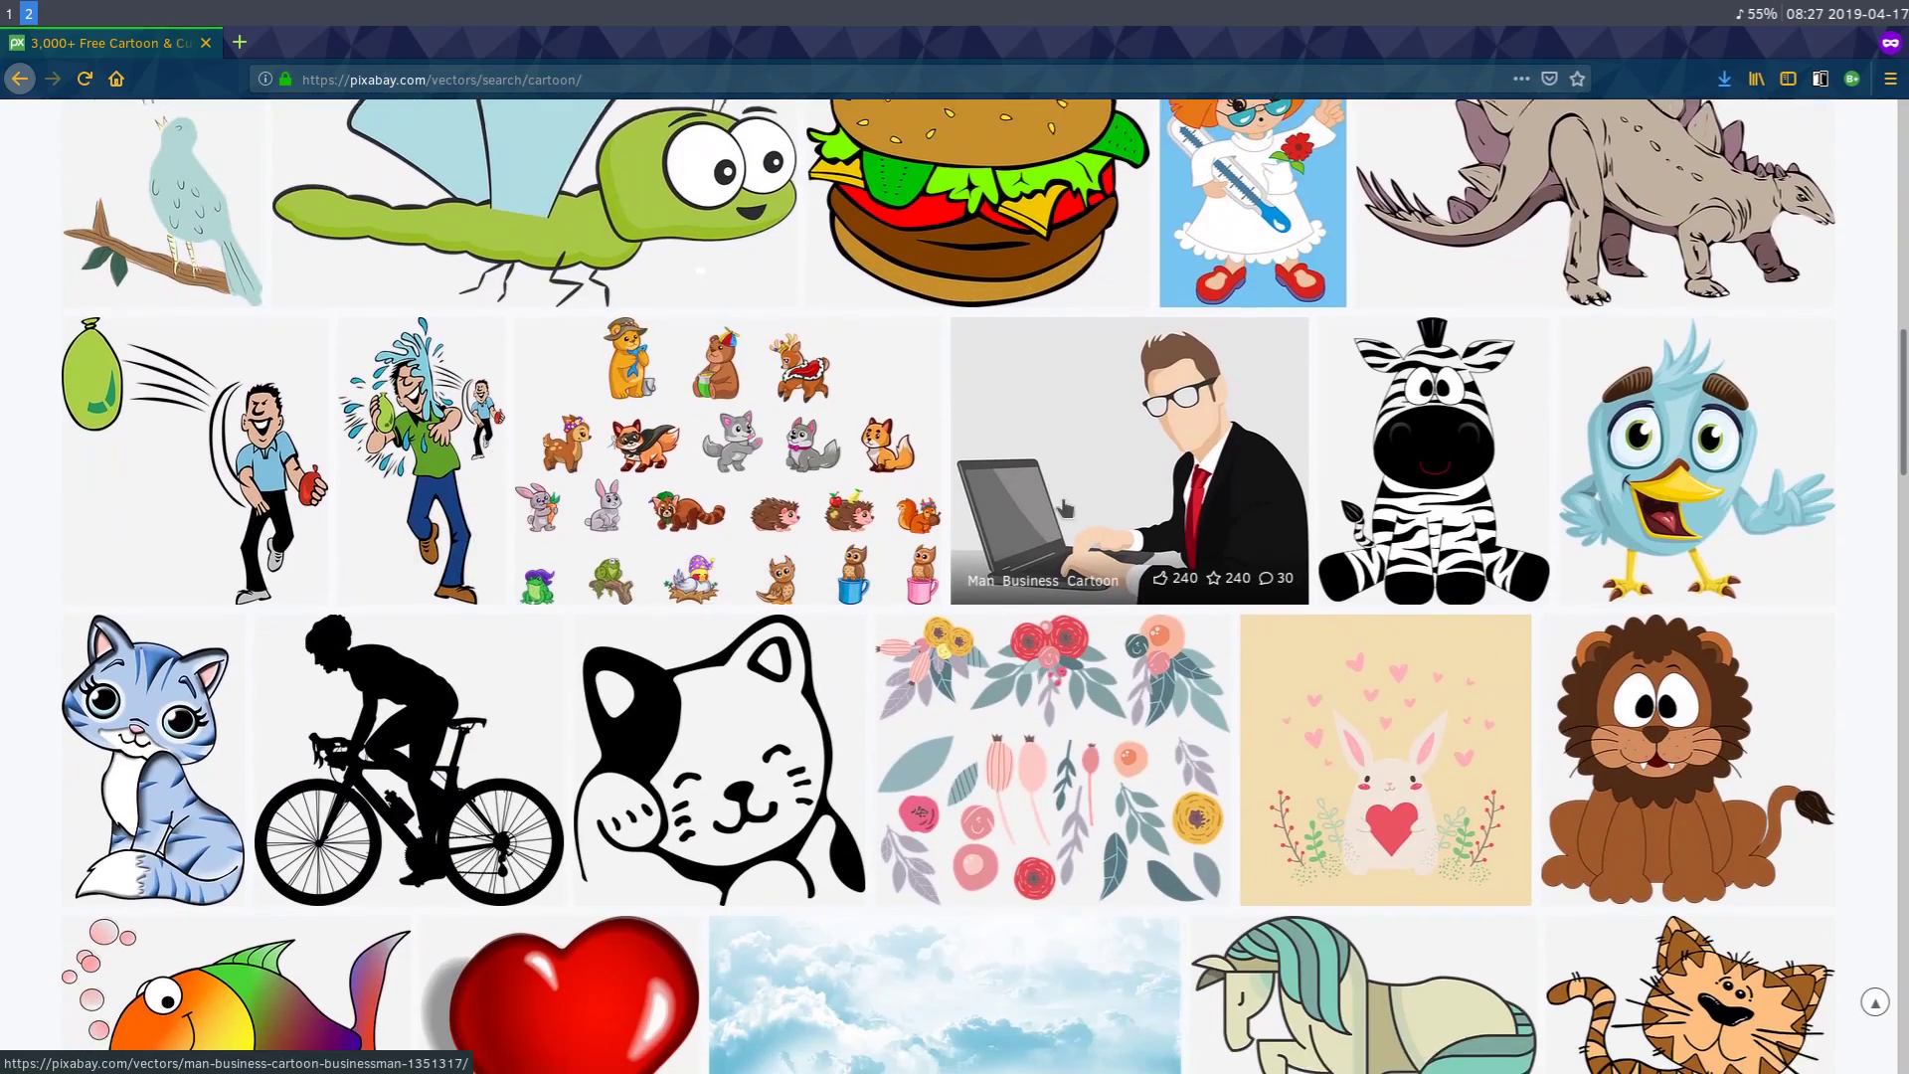
{"action": "scroll", "coordinate": [1062, 507], "scroll_direction": "down", "scroll_amount": 3}
{"action": "scroll", "coordinate": [703, 581], "scroll_direction": "down", "scroll_amount": 2}
{"action": "scroll", "coordinate": [596, 553], "scroll_direction": "down", "scroll_amount": 3}
{"action": "scroll", "coordinate": [370, 530], "scroll_direction": "down", "scroll_amount": 2}
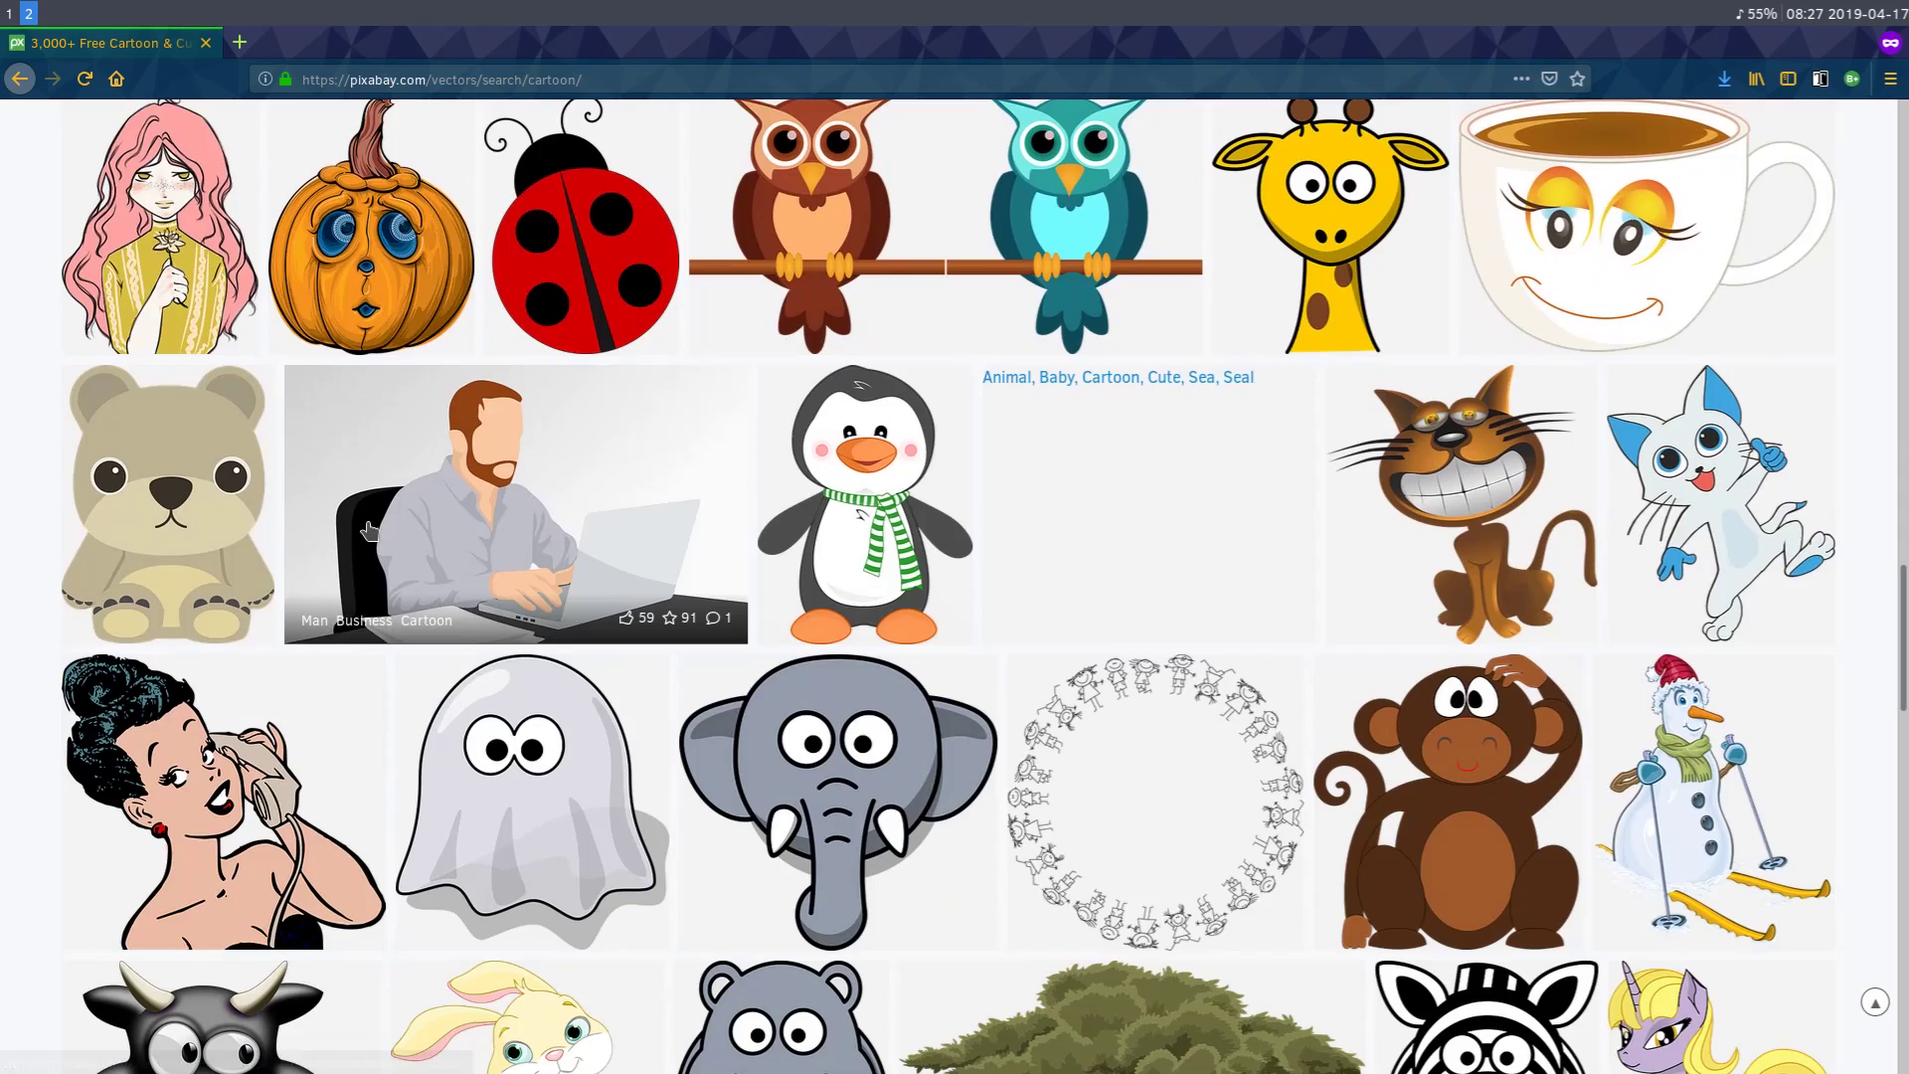
{"action": "scroll", "coordinate": [746, 598], "scroll_direction": "down", "scroll_amount": 3}
{"action": "scroll", "coordinate": [952, 637], "scroll_direction": "down", "scroll_amount": 3}
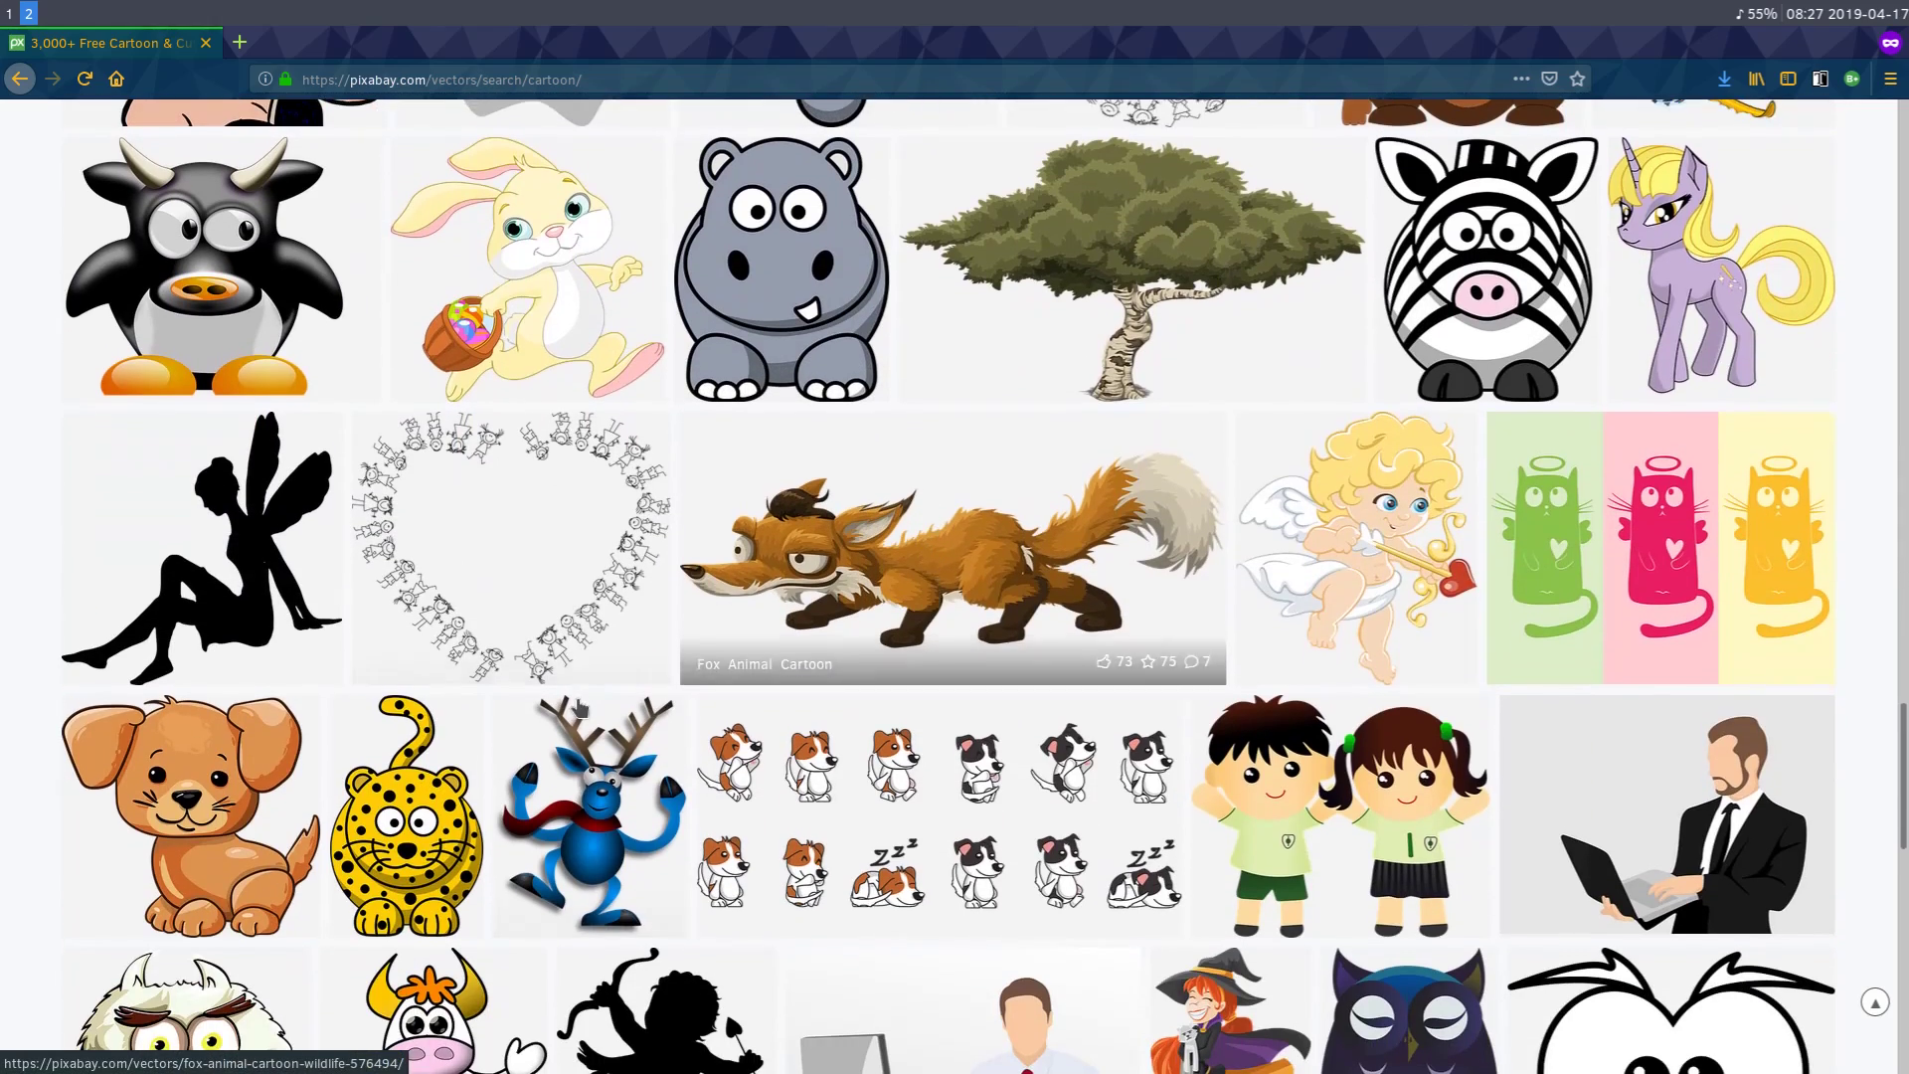
{"action": "scroll", "coordinate": [952, 638], "scroll_direction": "down", "scroll_amount": 2}
{"action": "scroll", "coordinate": [953, 637], "scroll_direction": "up", "scroll_amount": 2}
{"action": "scroll", "coordinate": [951, 638], "scroll_direction": "down", "scroll_amount": 3}
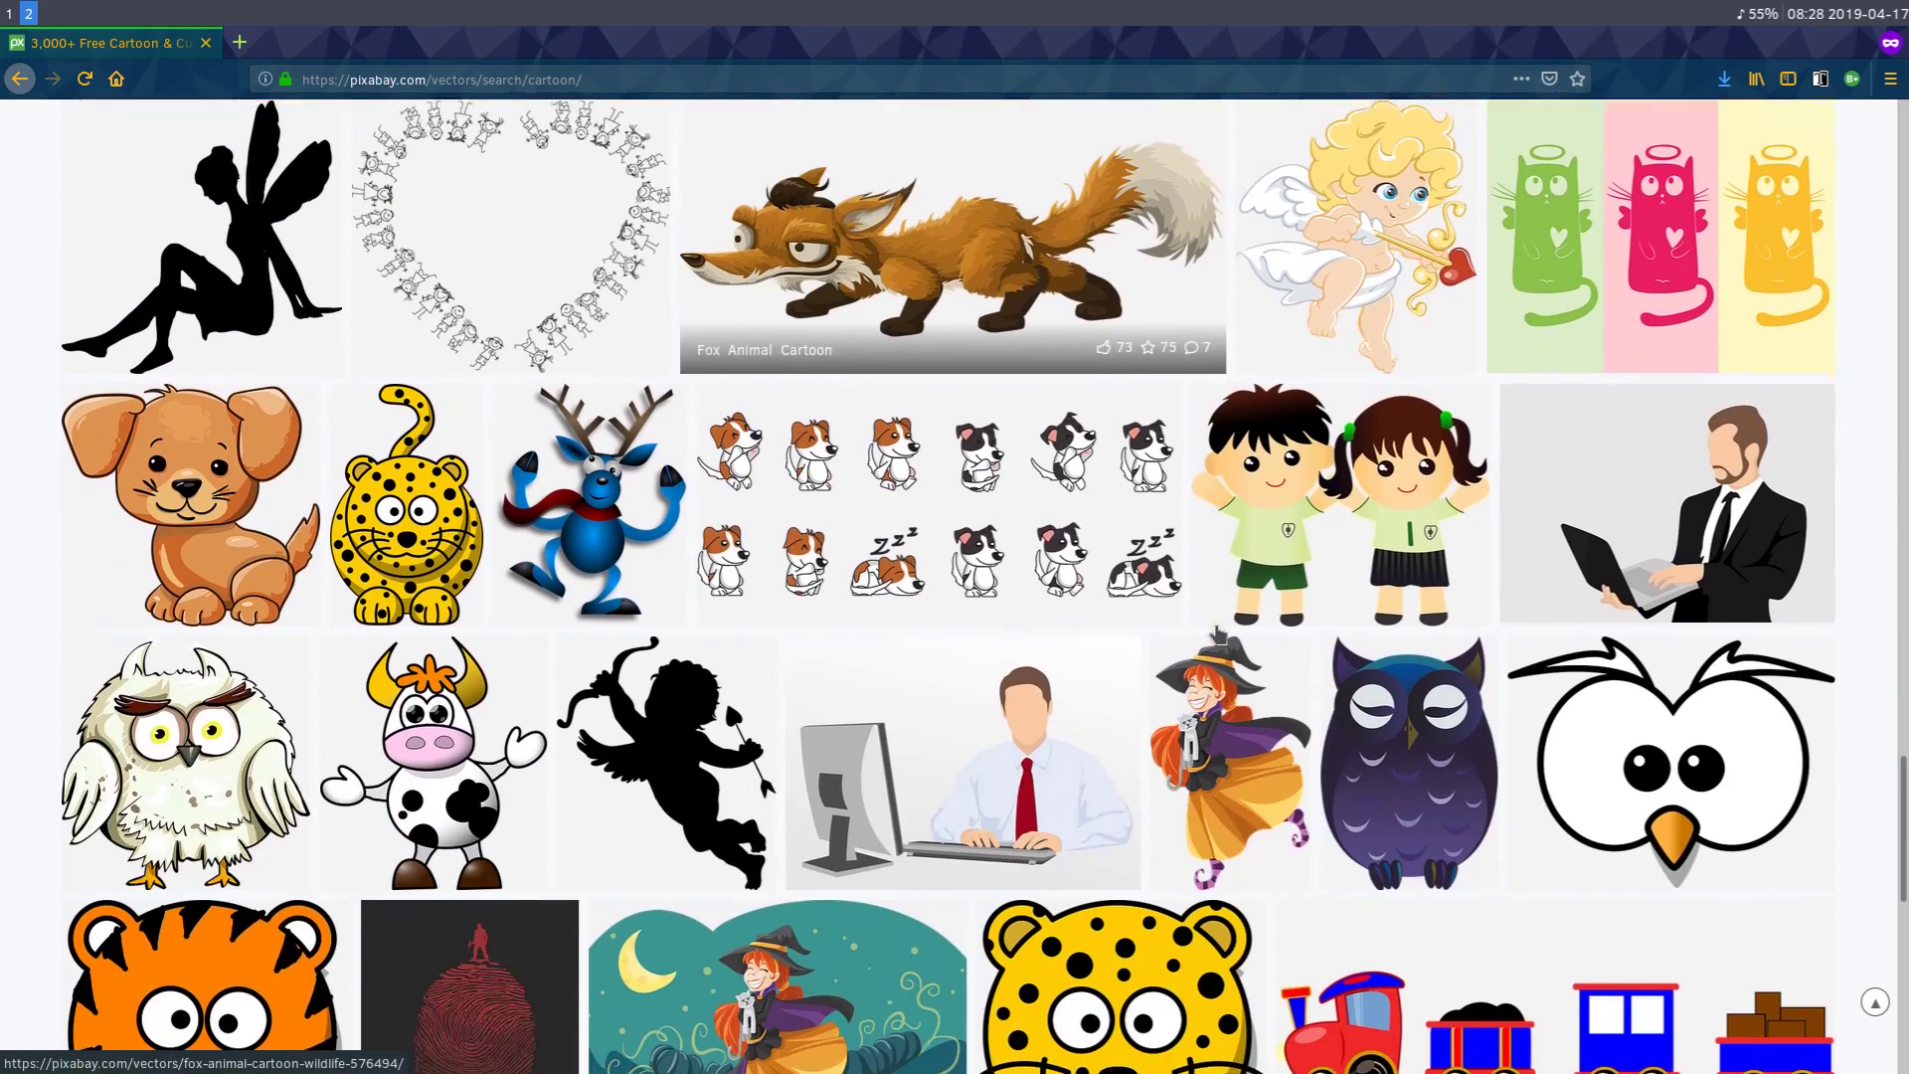
{"action": "scroll", "coordinate": [692, 742], "scroll_direction": "down", "scroll_amount": 3}
{"action": "scroll", "coordinate": [693, 741], "scroll_direction": "down", "scroll_amount": 2}
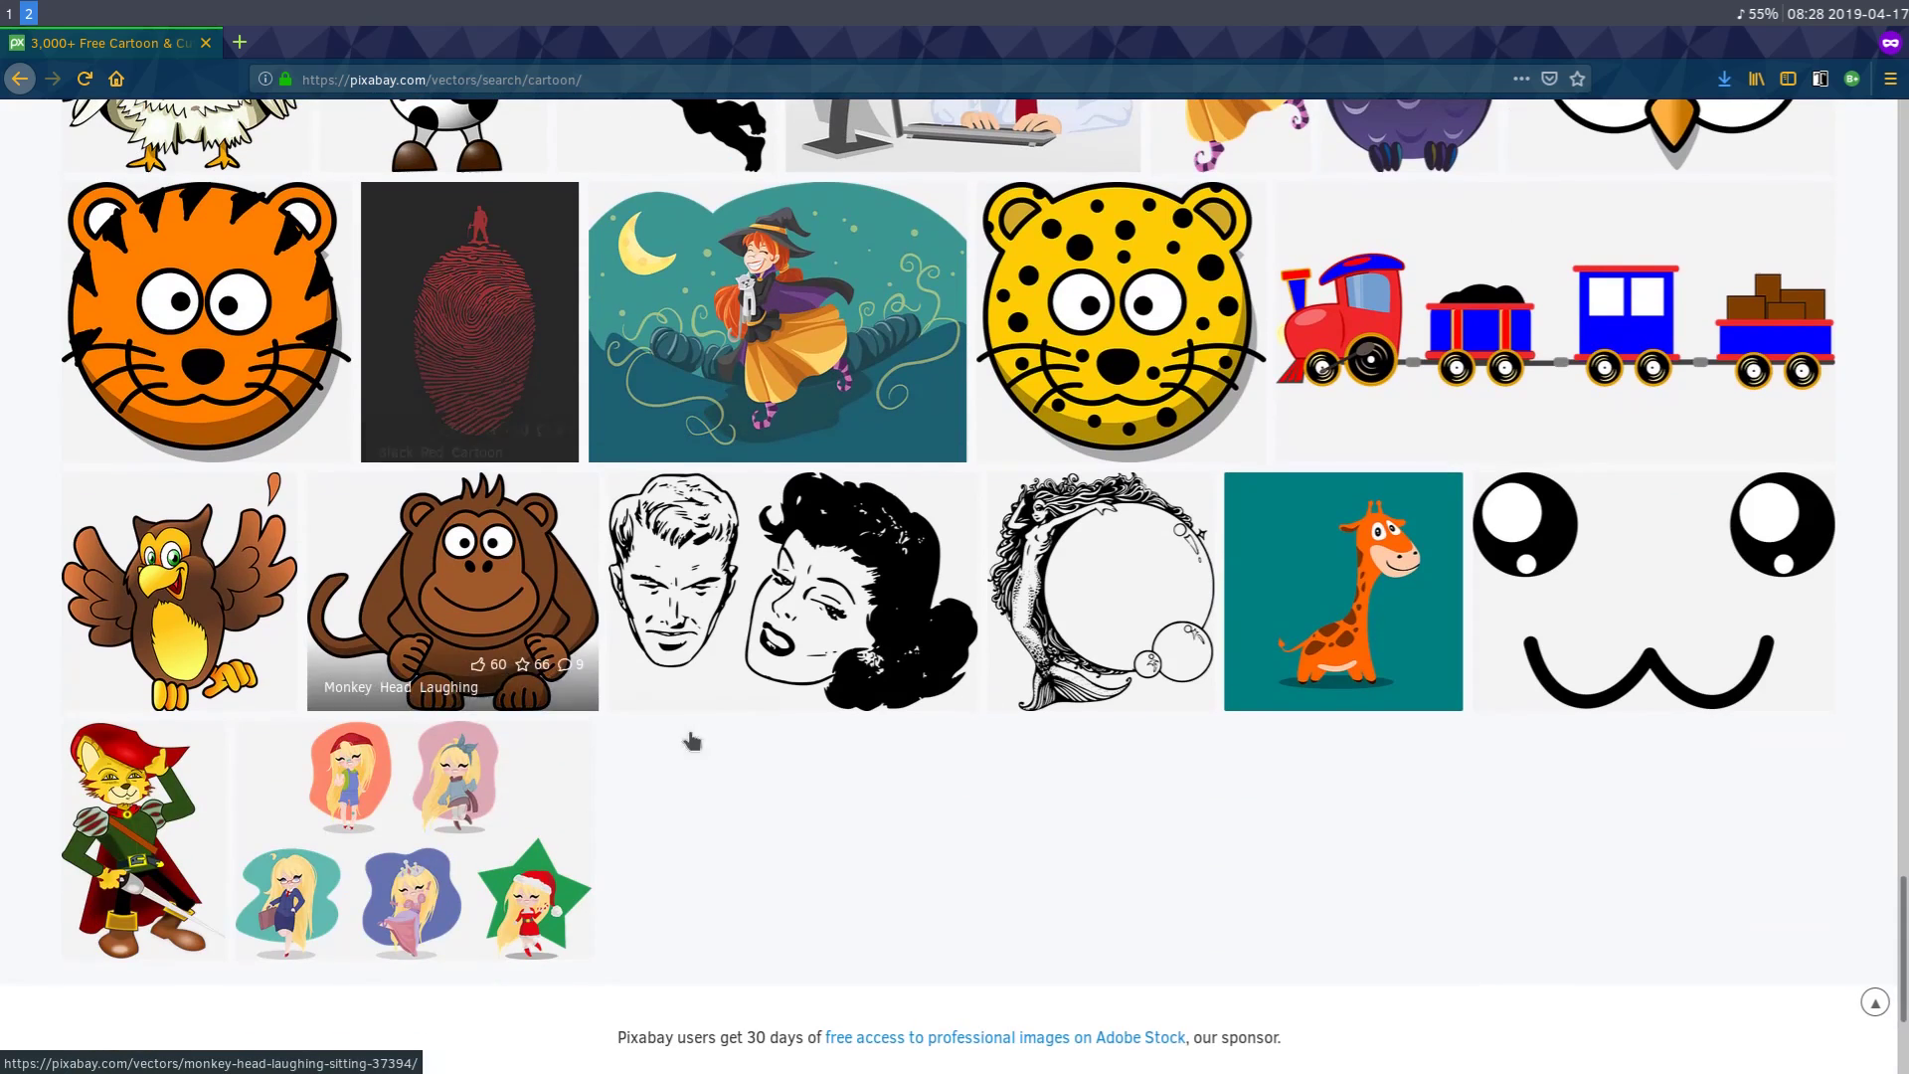
{"action": "mouse_move", "coordinate": [143, 838]}
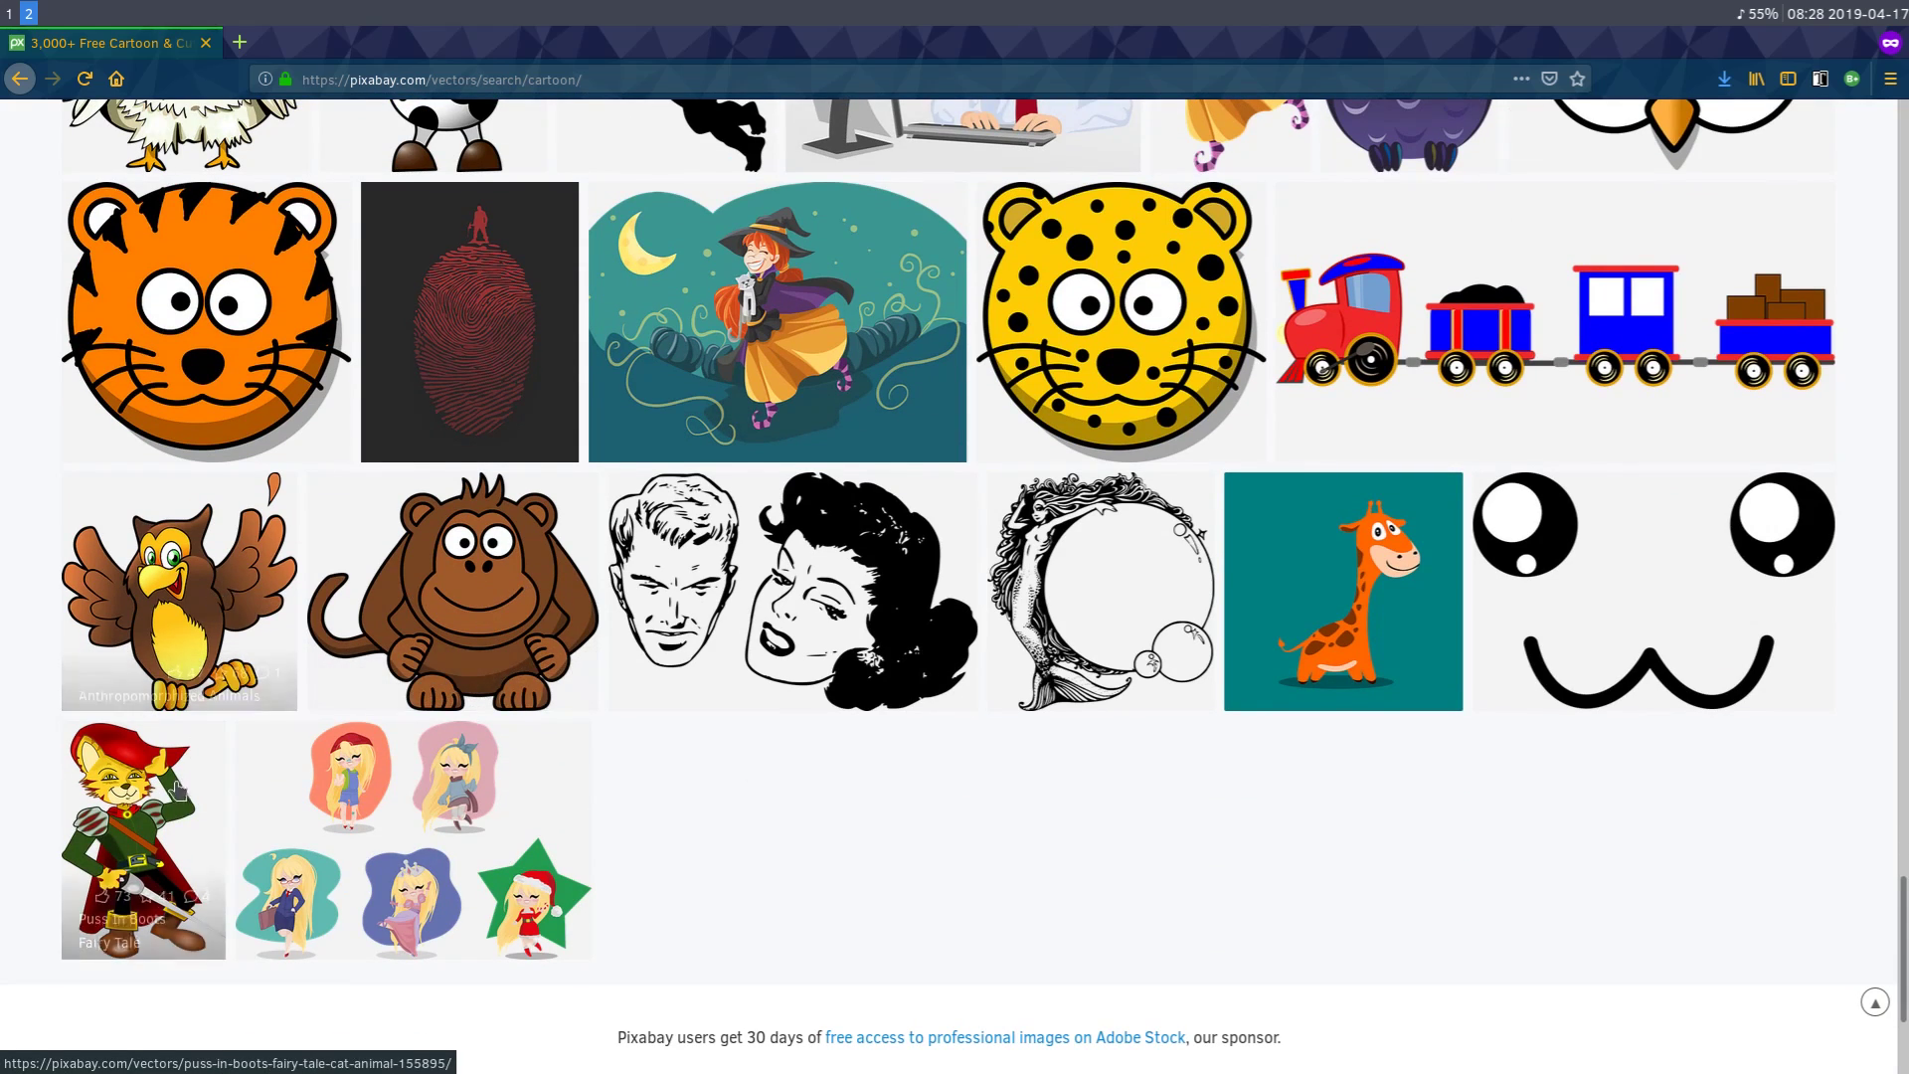
Download the Giraffe Mascot Icon as an SVG vector and save the file.
{"action": "left_click", "coordinate": [1344, 597]}
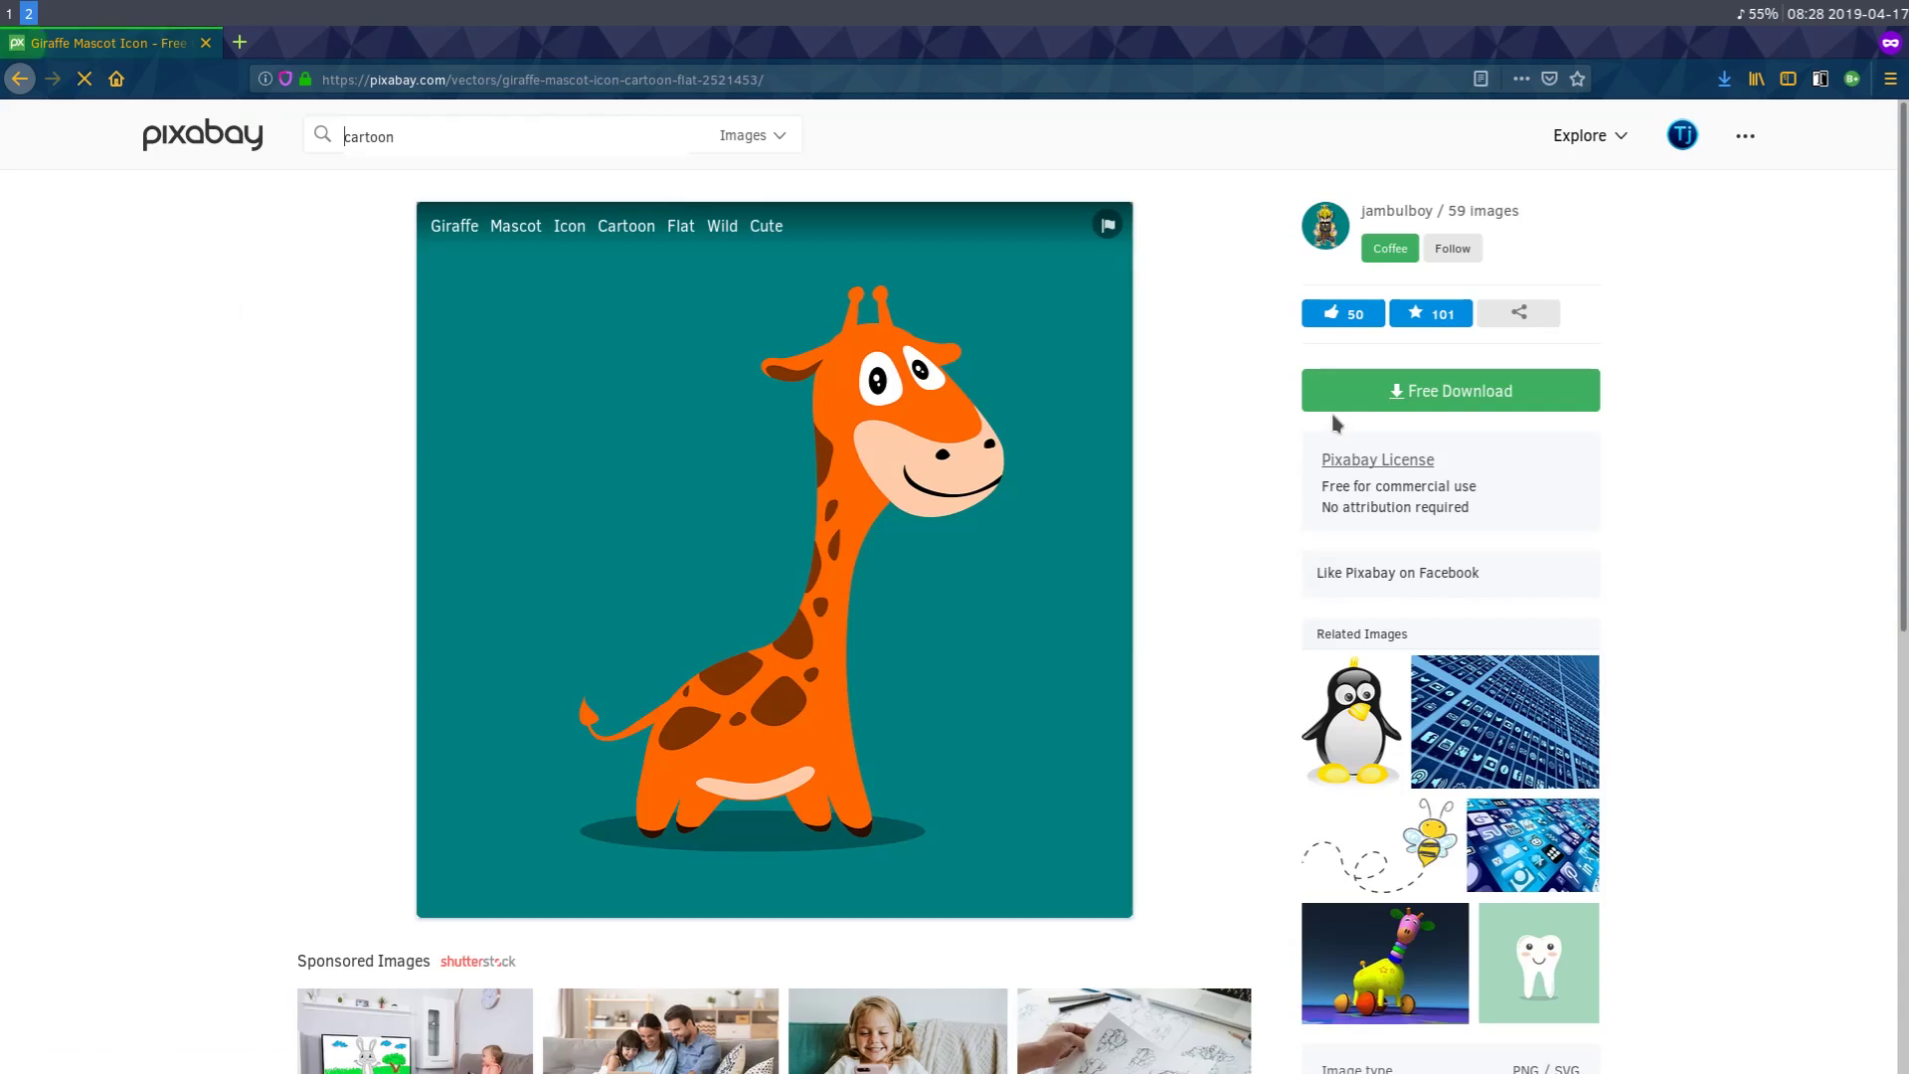
{"action": "left_click", "coordinate": [1344, 394]}
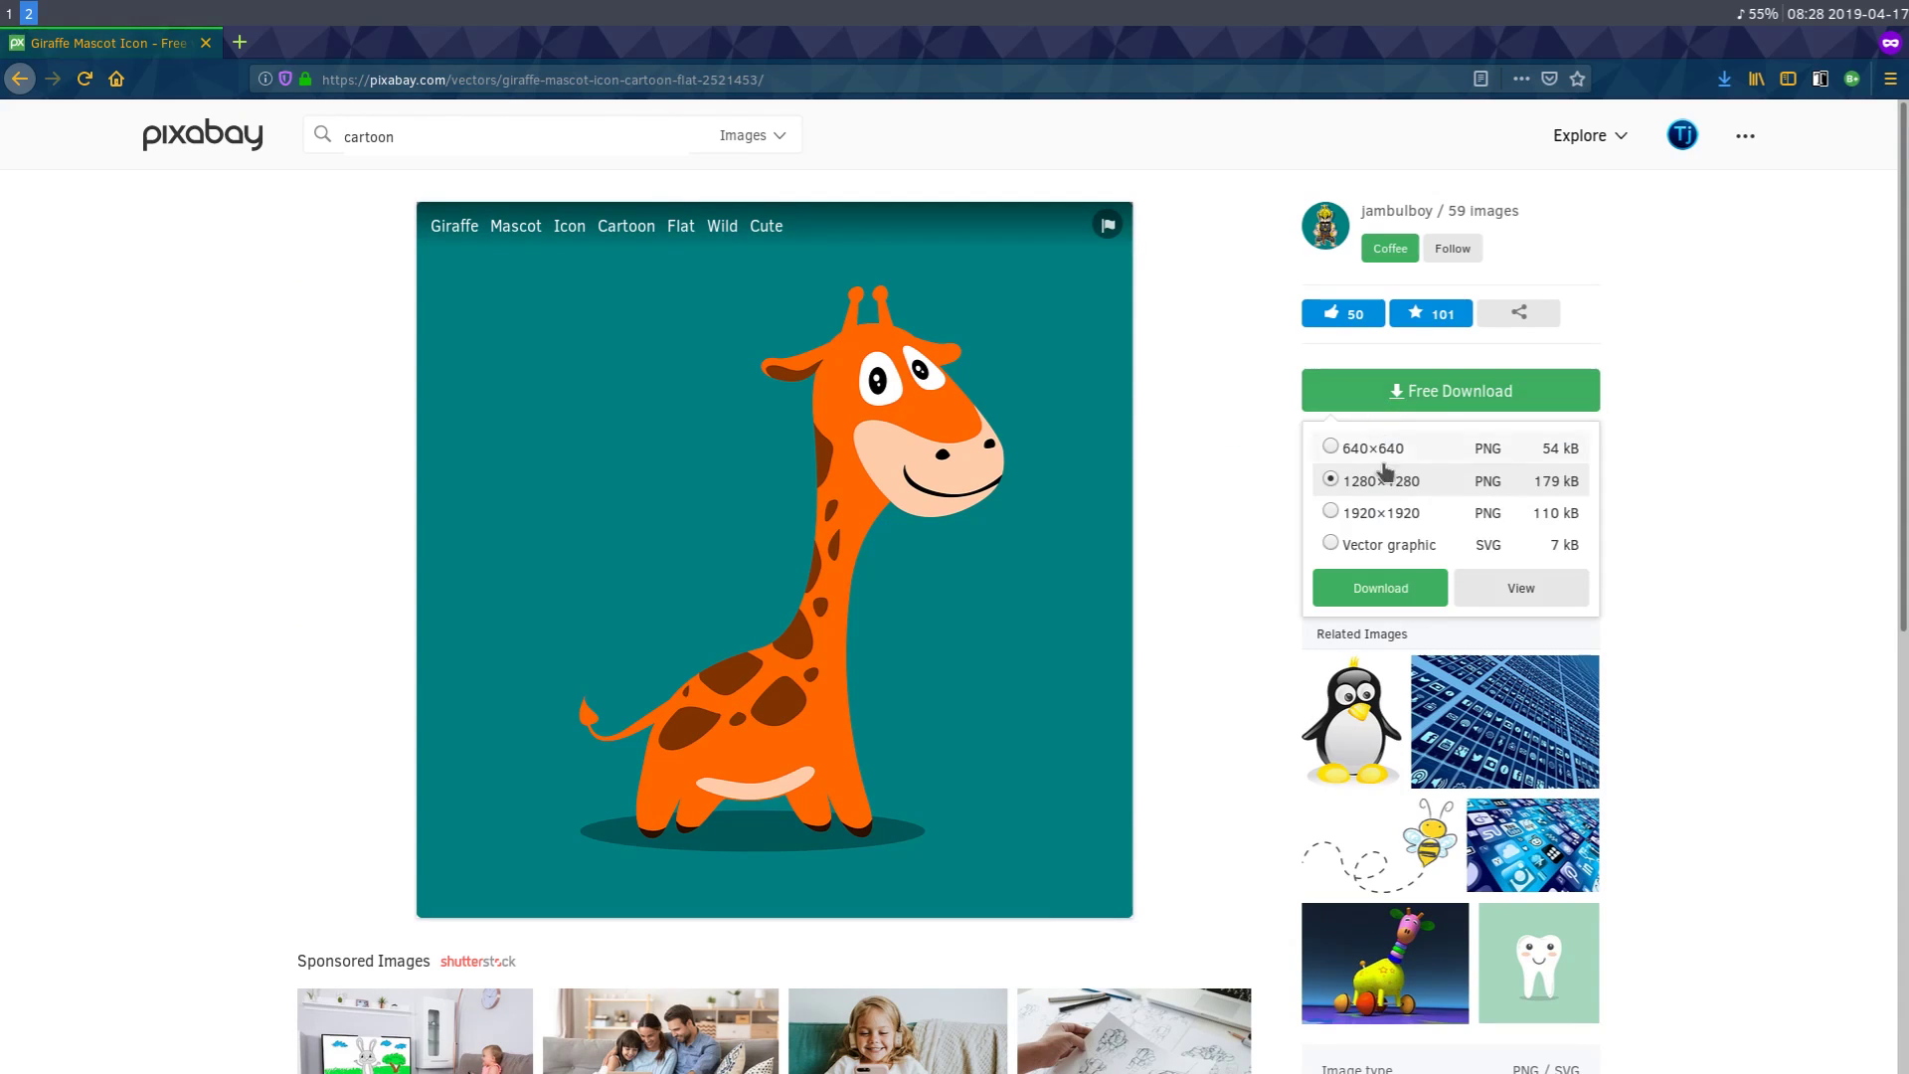
{"action": "left_click", "coordinate": [1331, 544]}
{"action": "left_click", "coordinate": [1368, 591]}
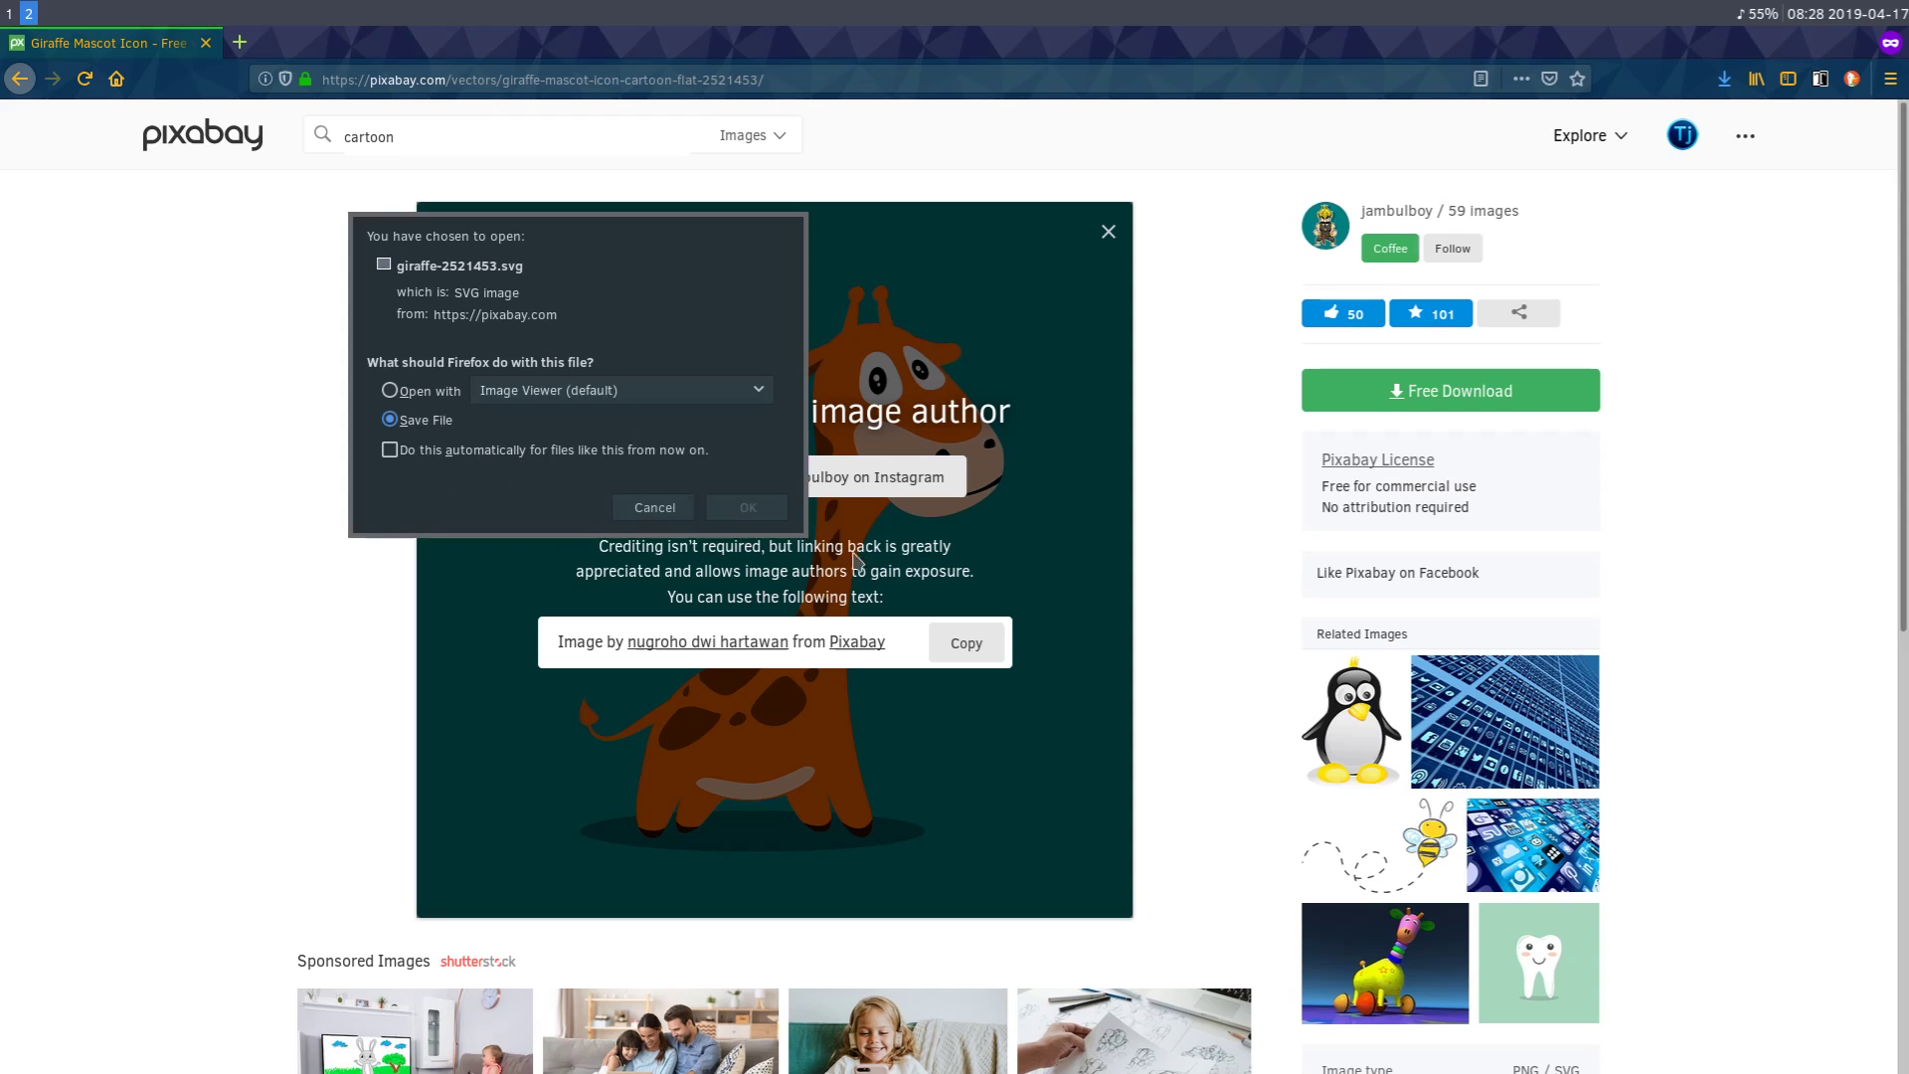
{"action": "left_click", "coordinate": [748, 511]}
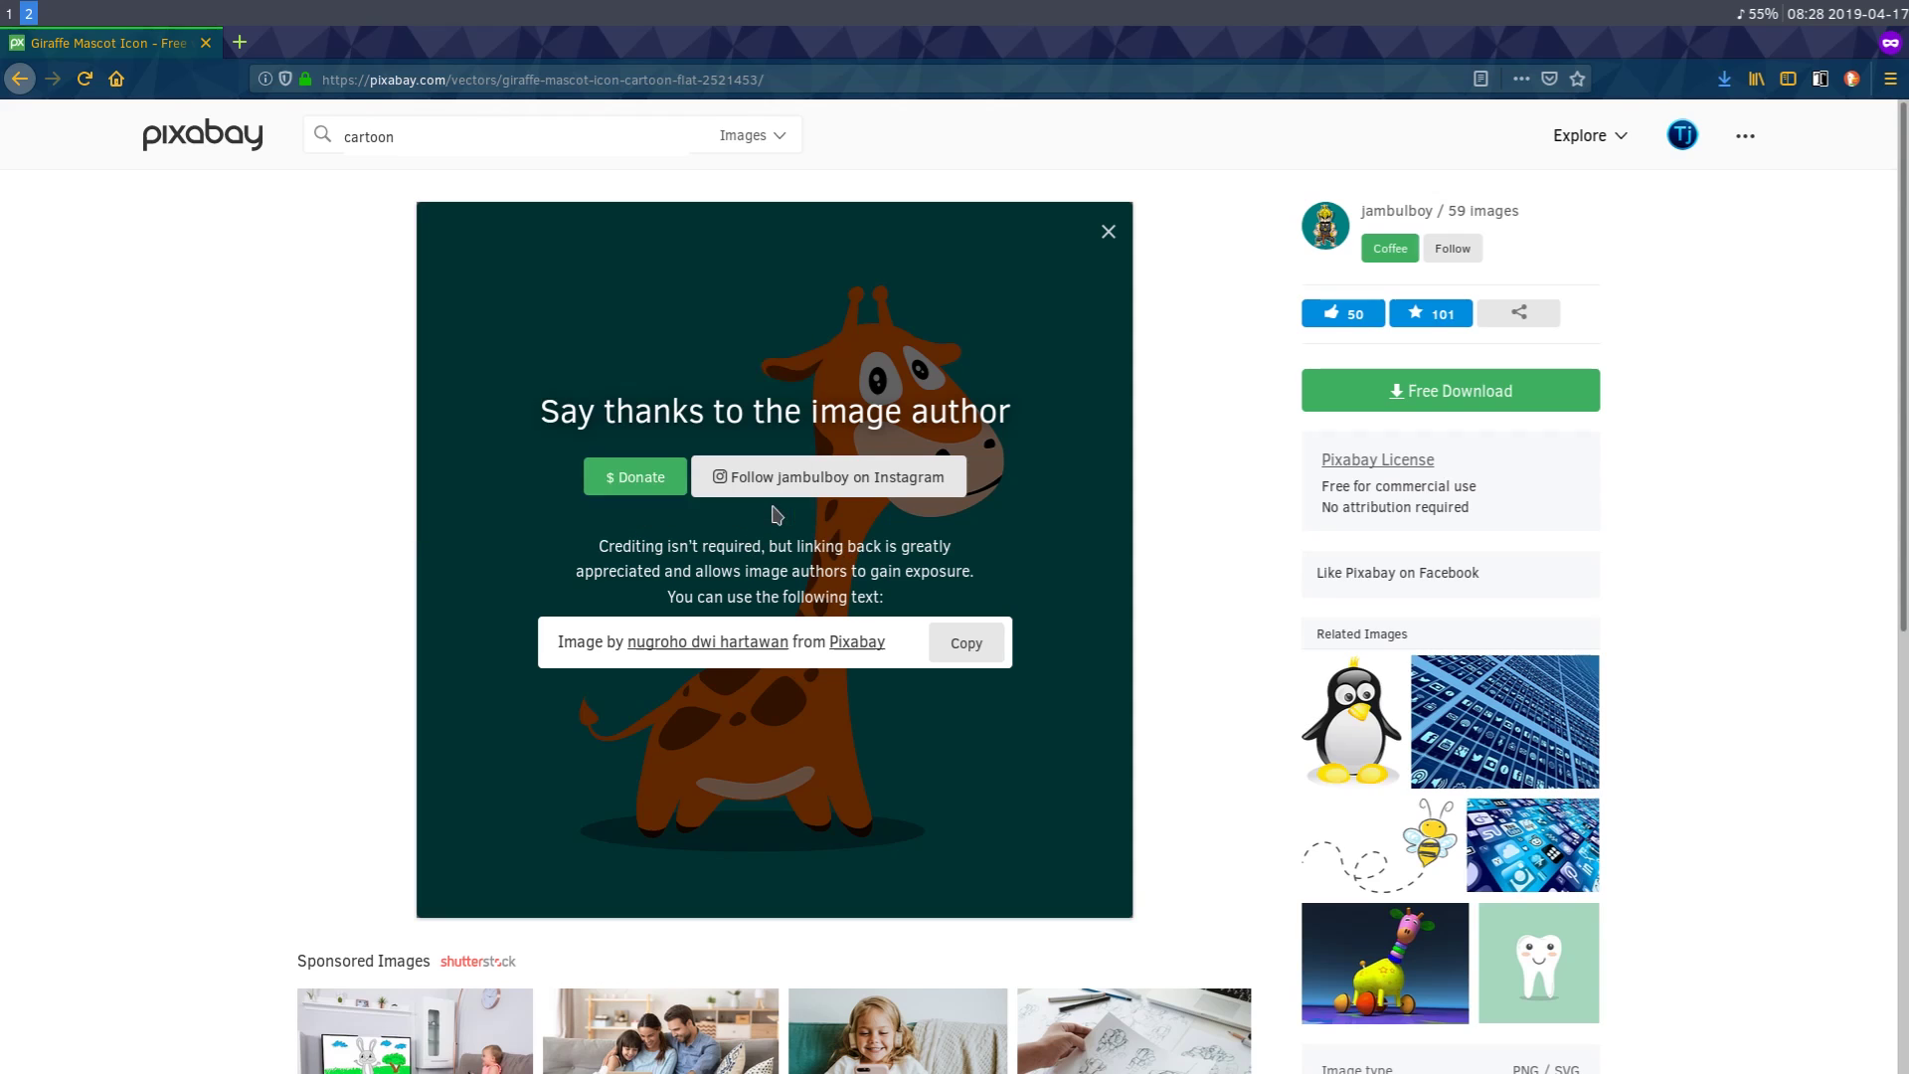
Switch to Inkscape and open bitcoin-4130299.svg from Downloads.
{"action": "left_click", "coordinate": [9, 17]}
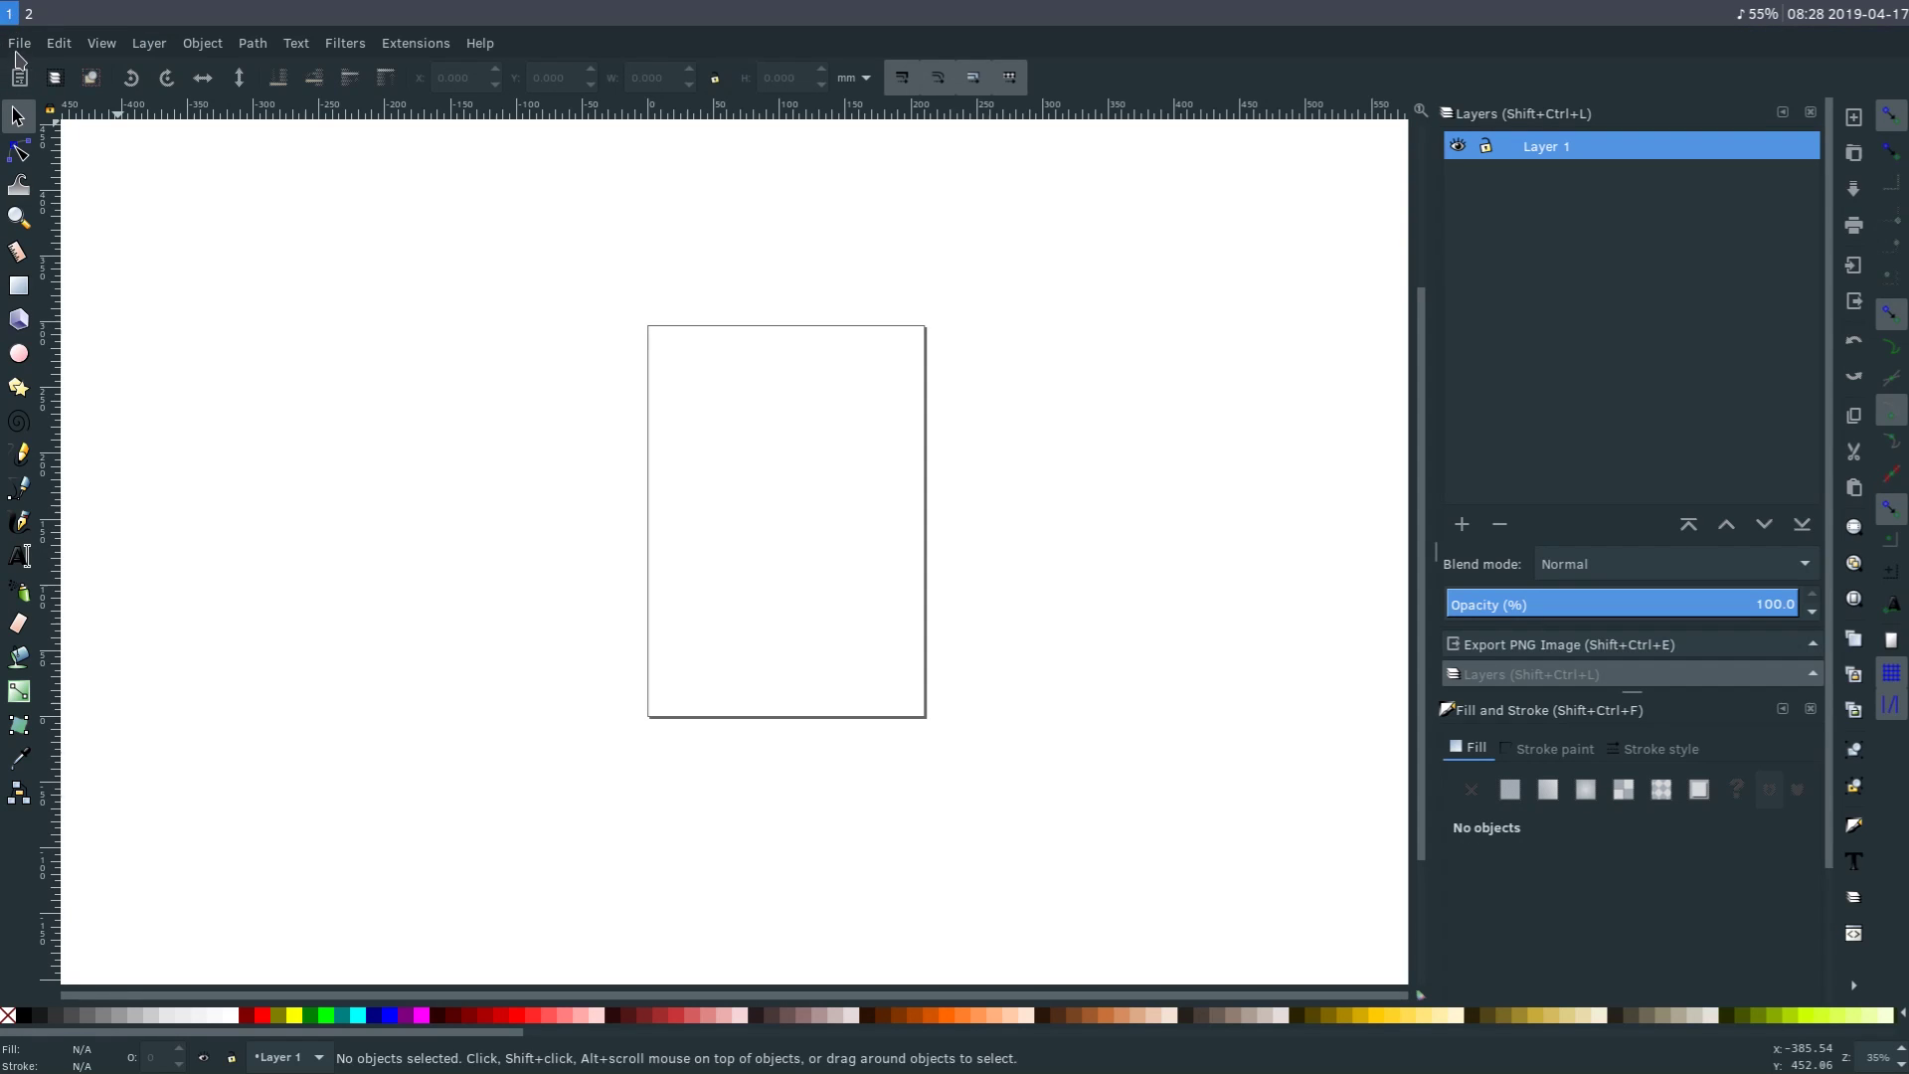
{"action": "left_click", "coordinate": [18, 45]}
{"action": "left_click", "coordinate": [41, 128]}
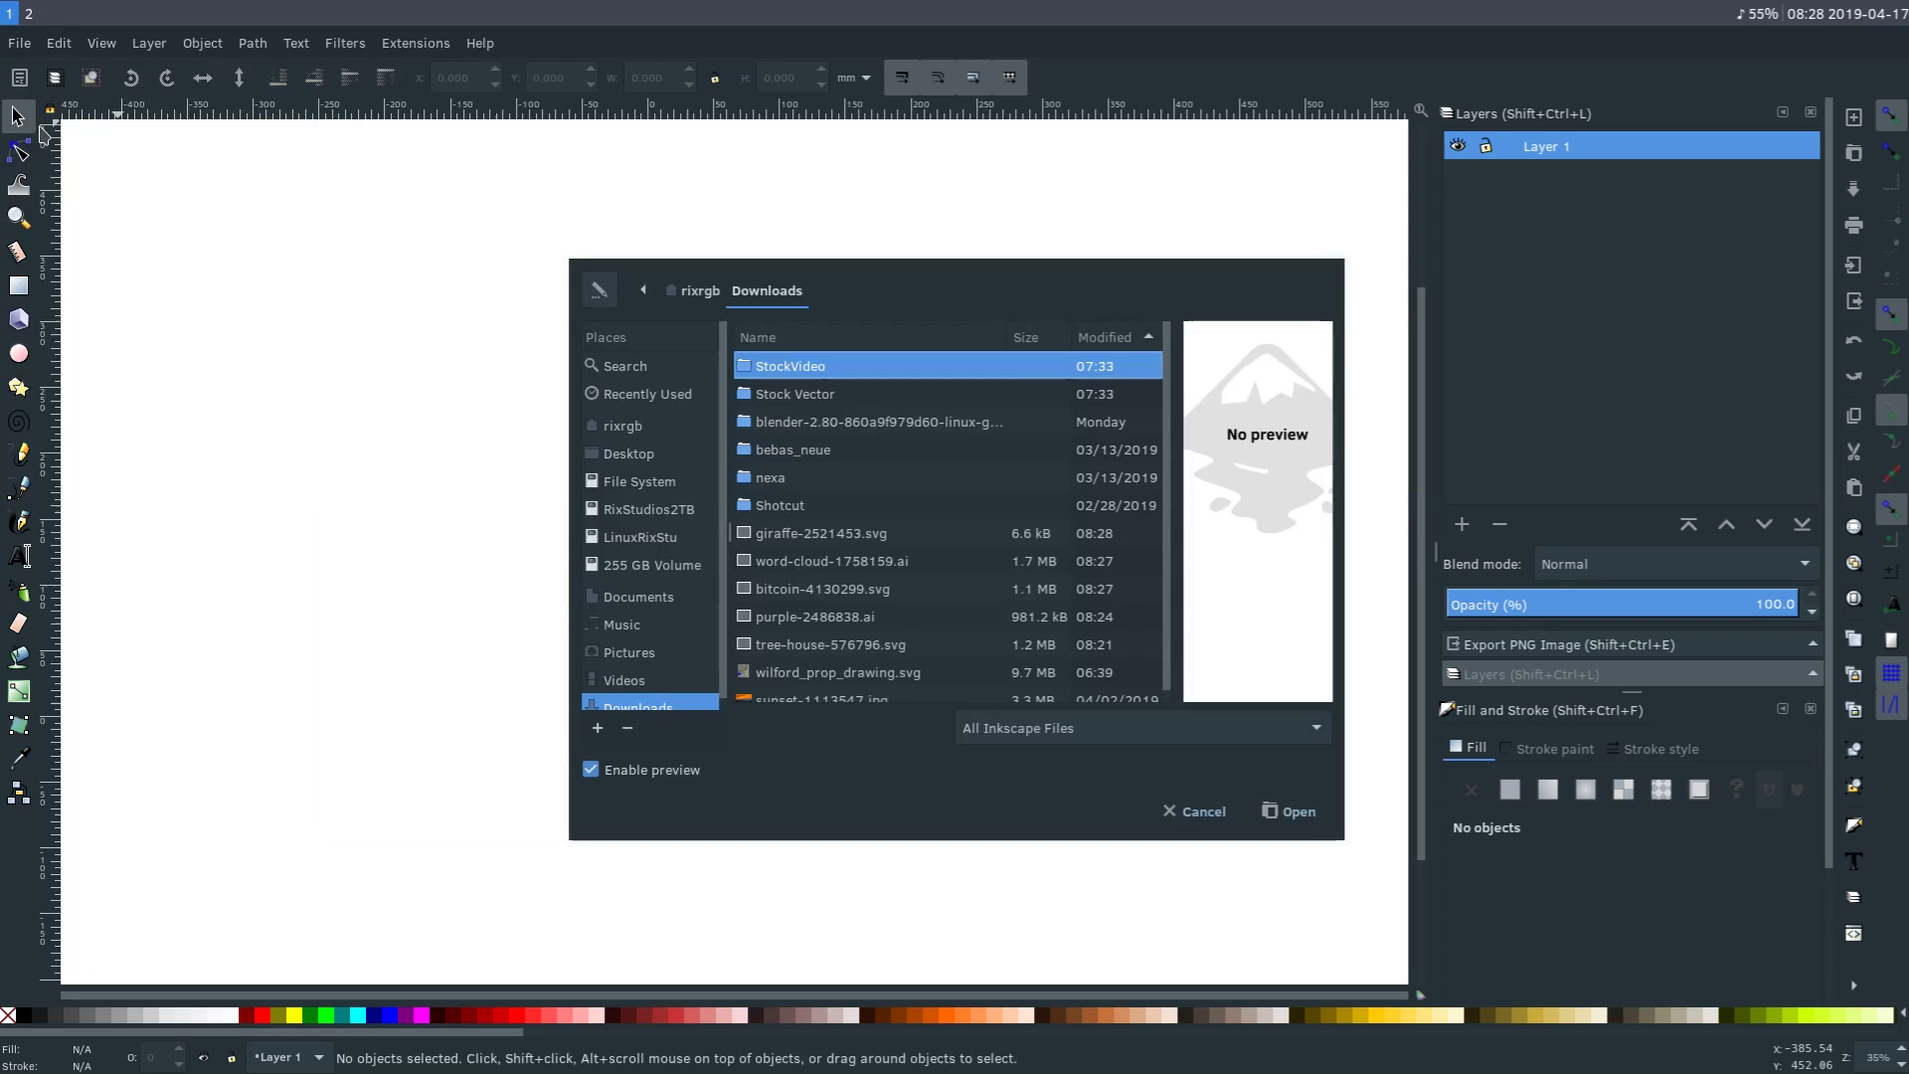
{"action": "left_click", "coordinate": [789, 536]}
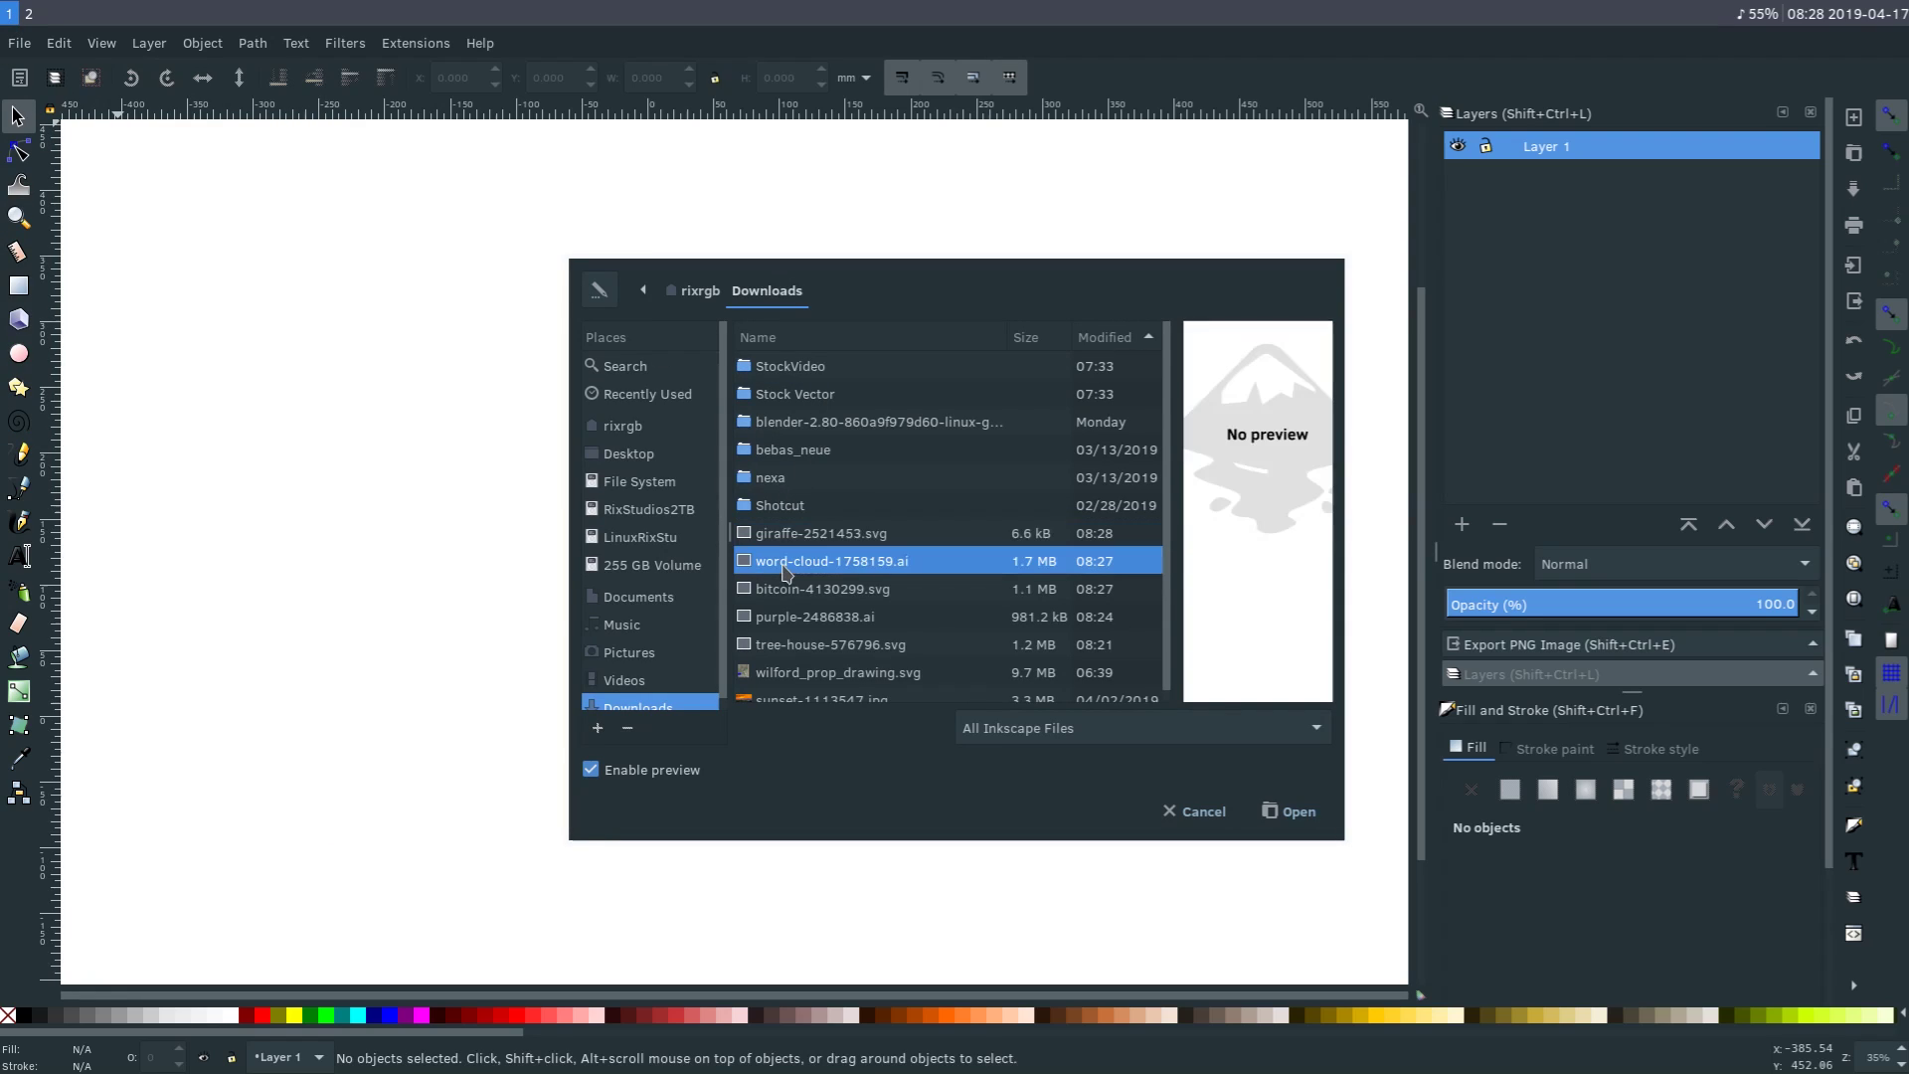
{"action": "left_click", "coordinate": [782, 596]}
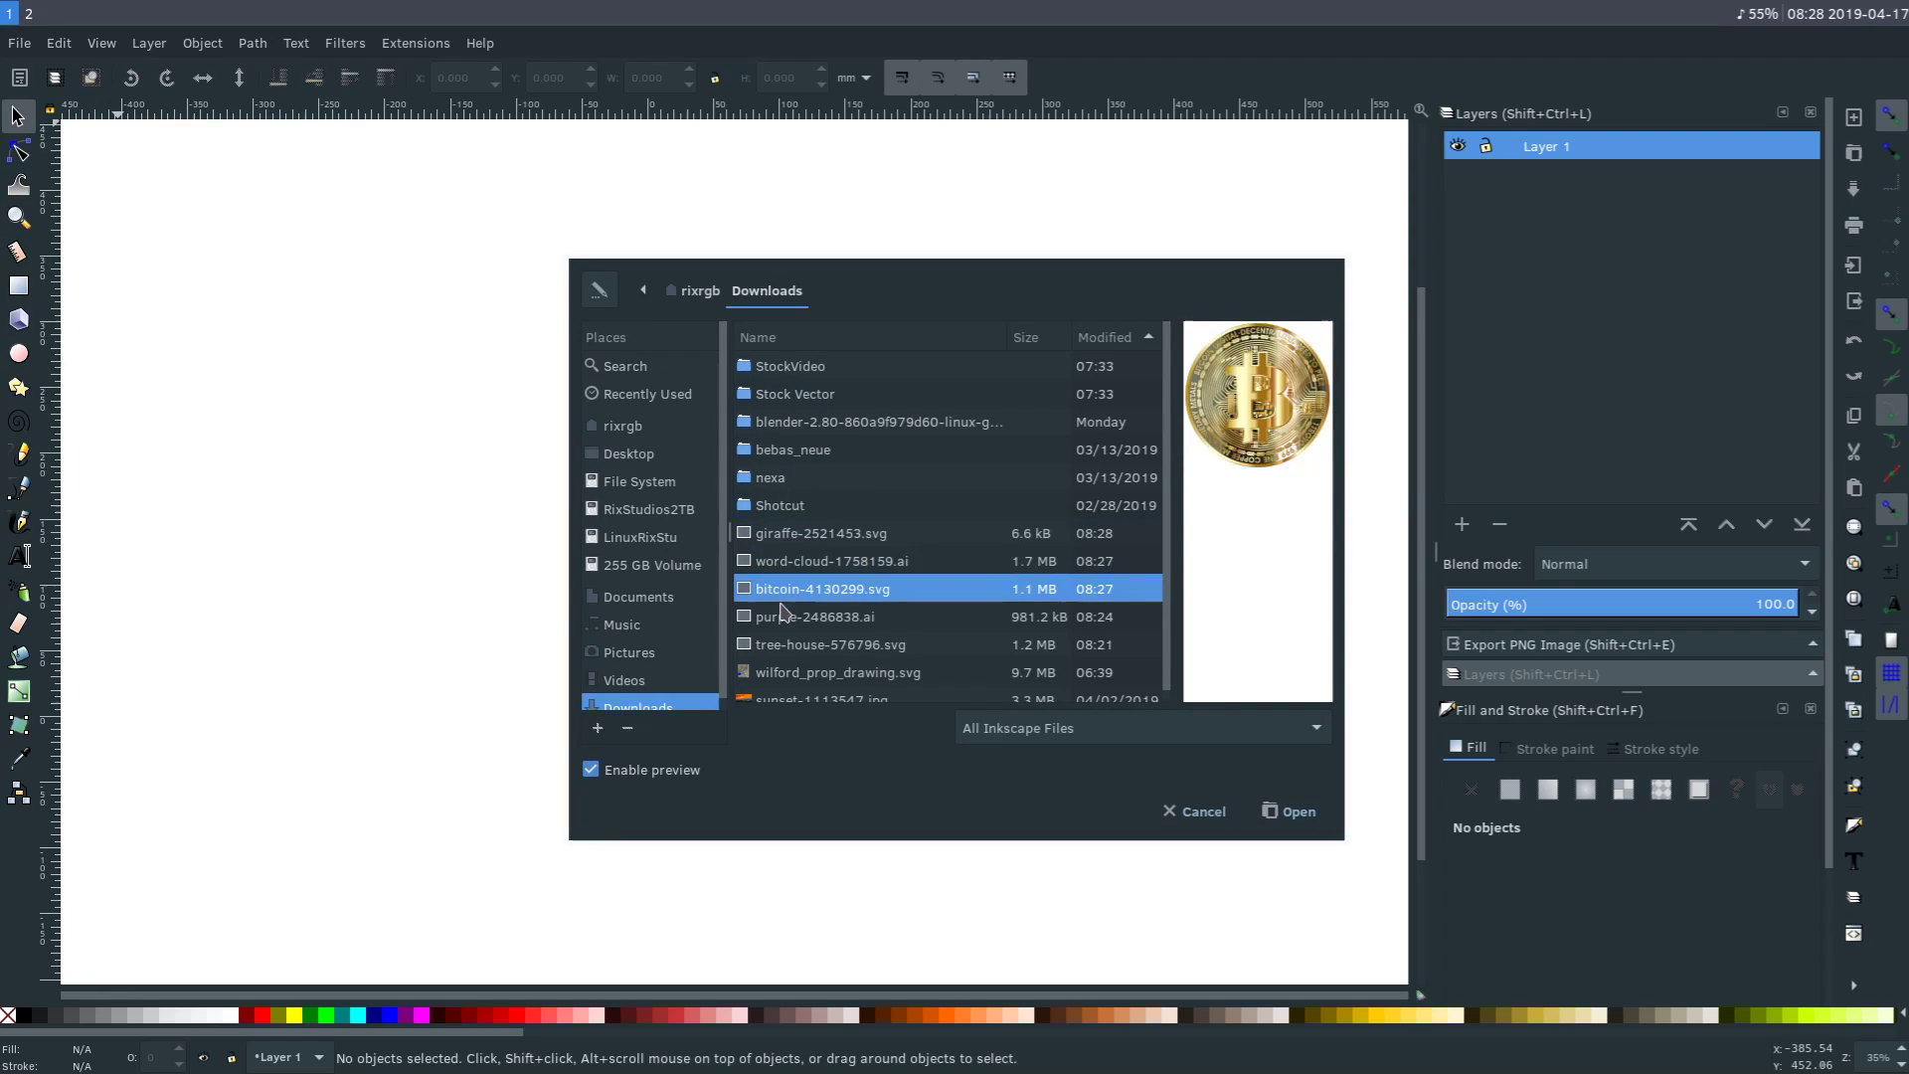
{"action": "left_click", "coordinate": [773, 596]}
{"action": "left_click", "coordinate": [1291, 812]}
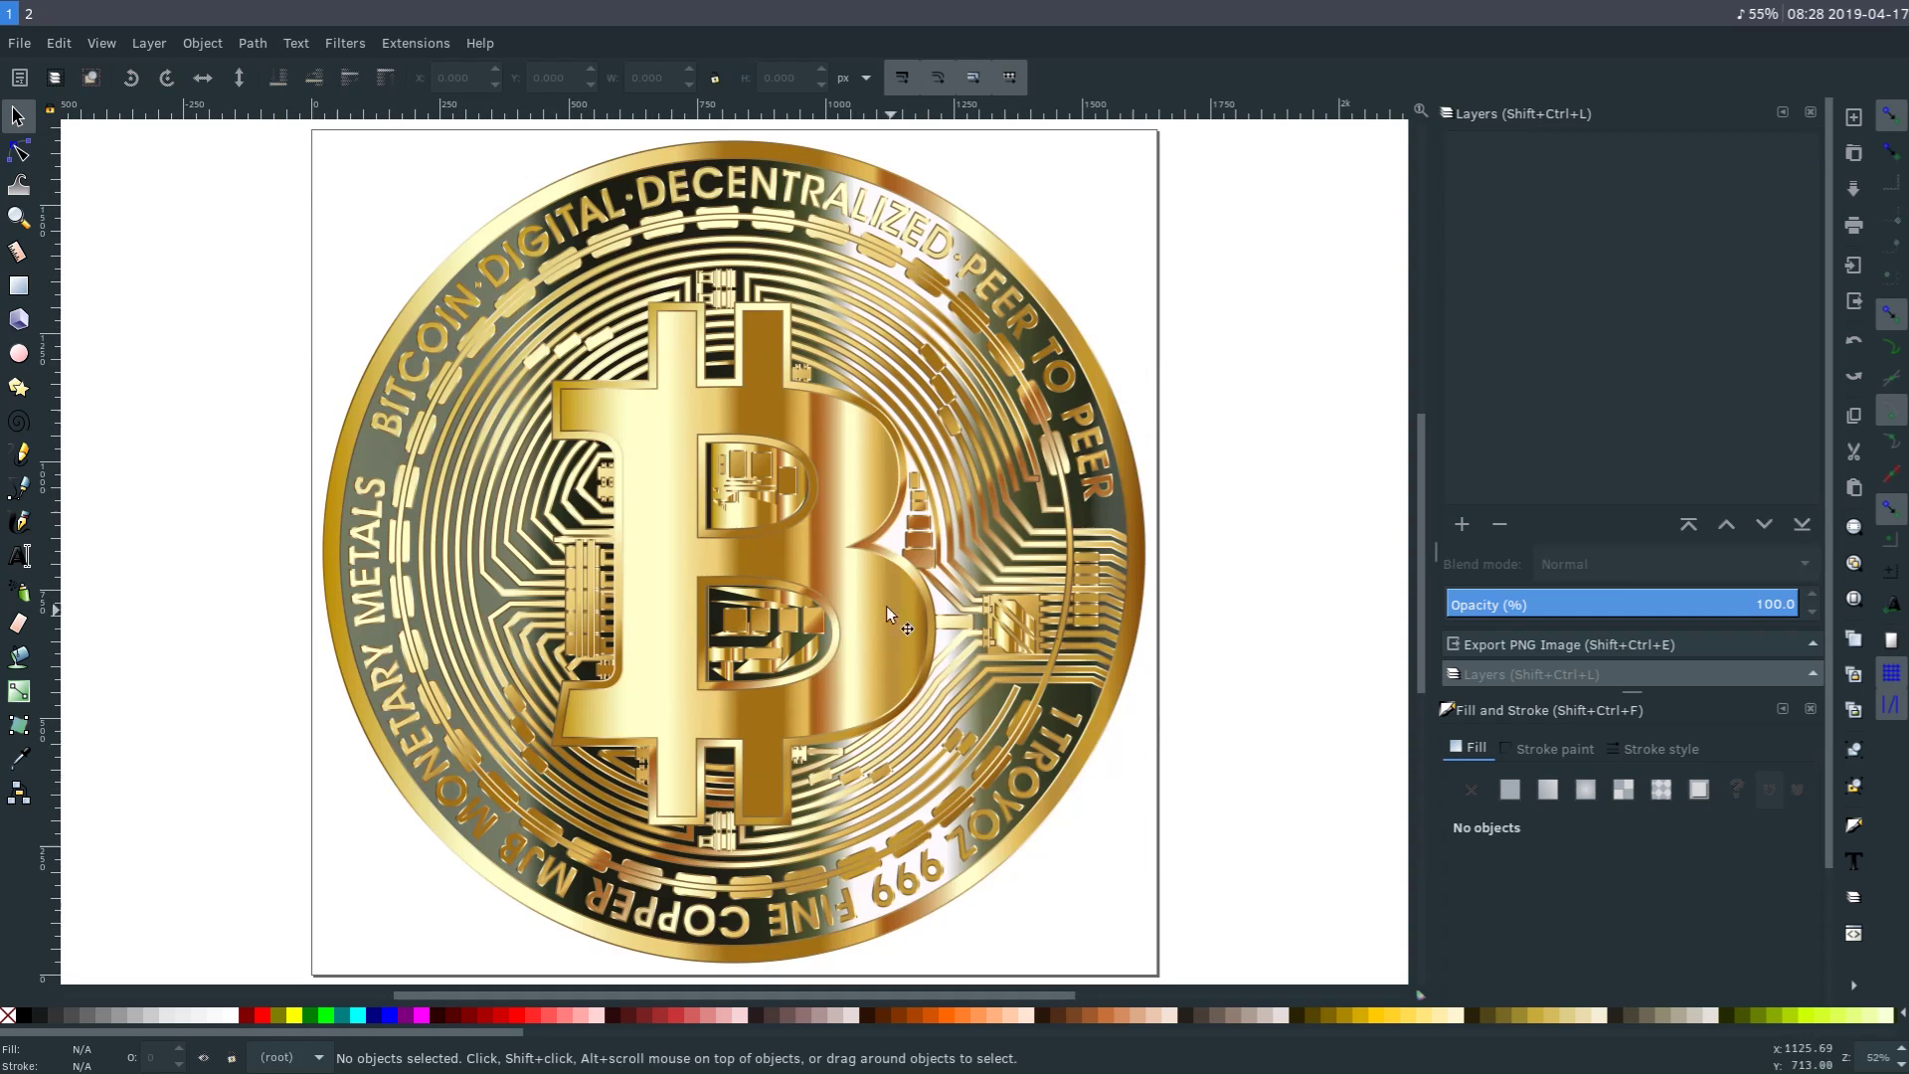
Ungroup the coin and move the gold B symbol off to the page's upper left.
{"action": "key", "text": "minus"}
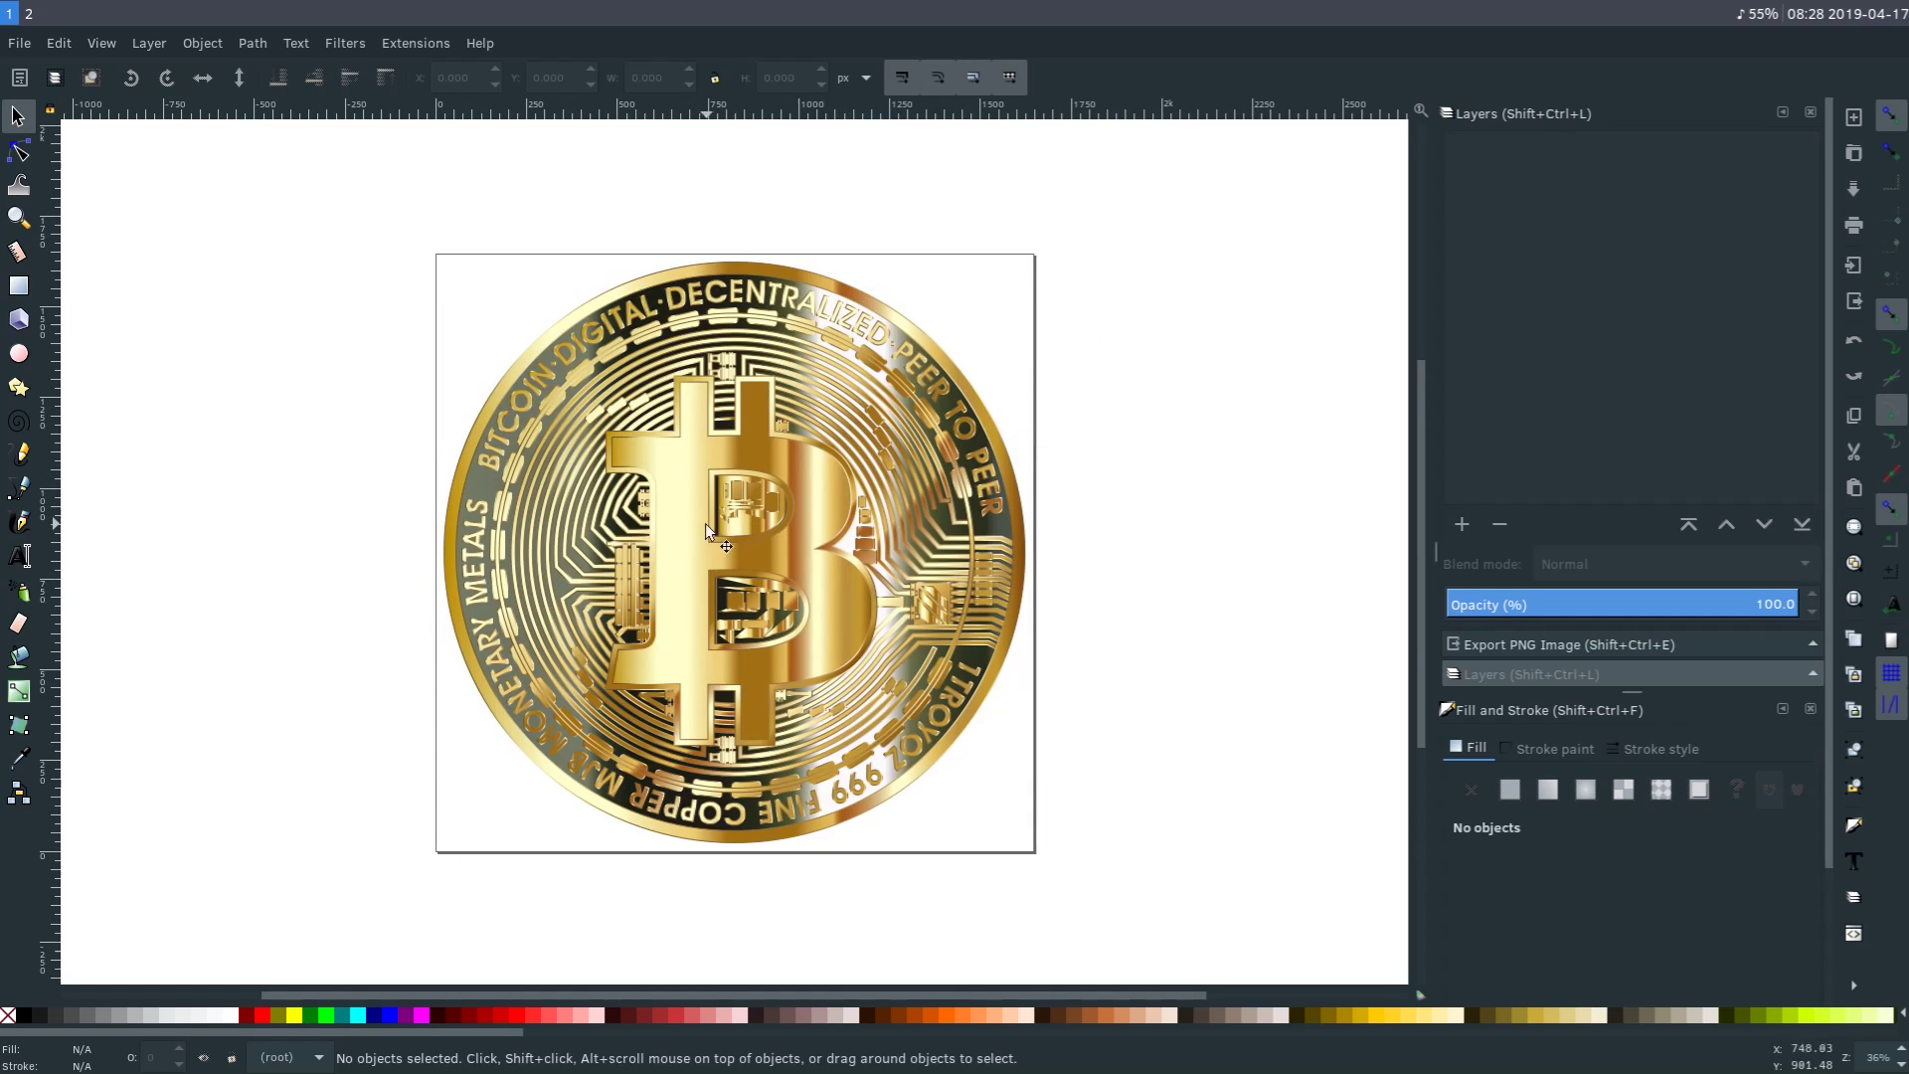
{"action": "left_click", "coordinate": [702, 522]}
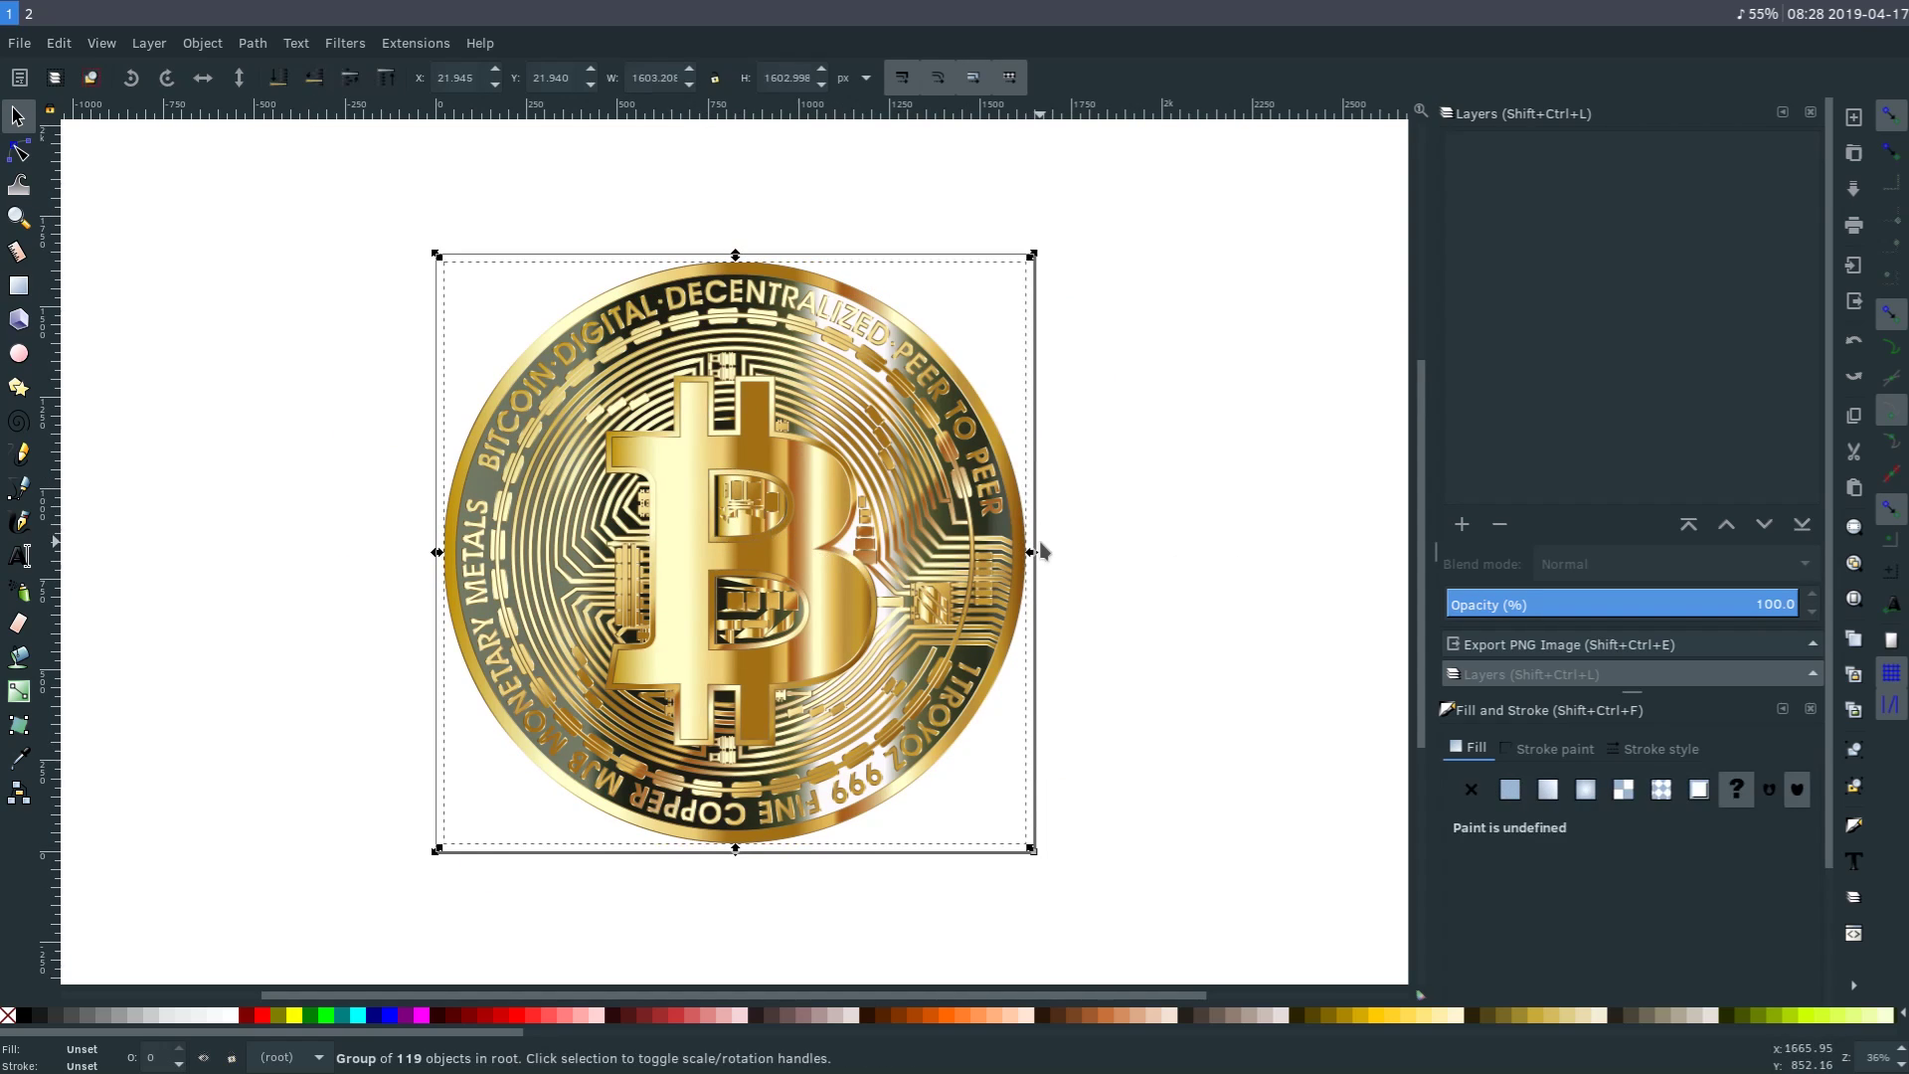
{"action": "key", "text": "alt"}
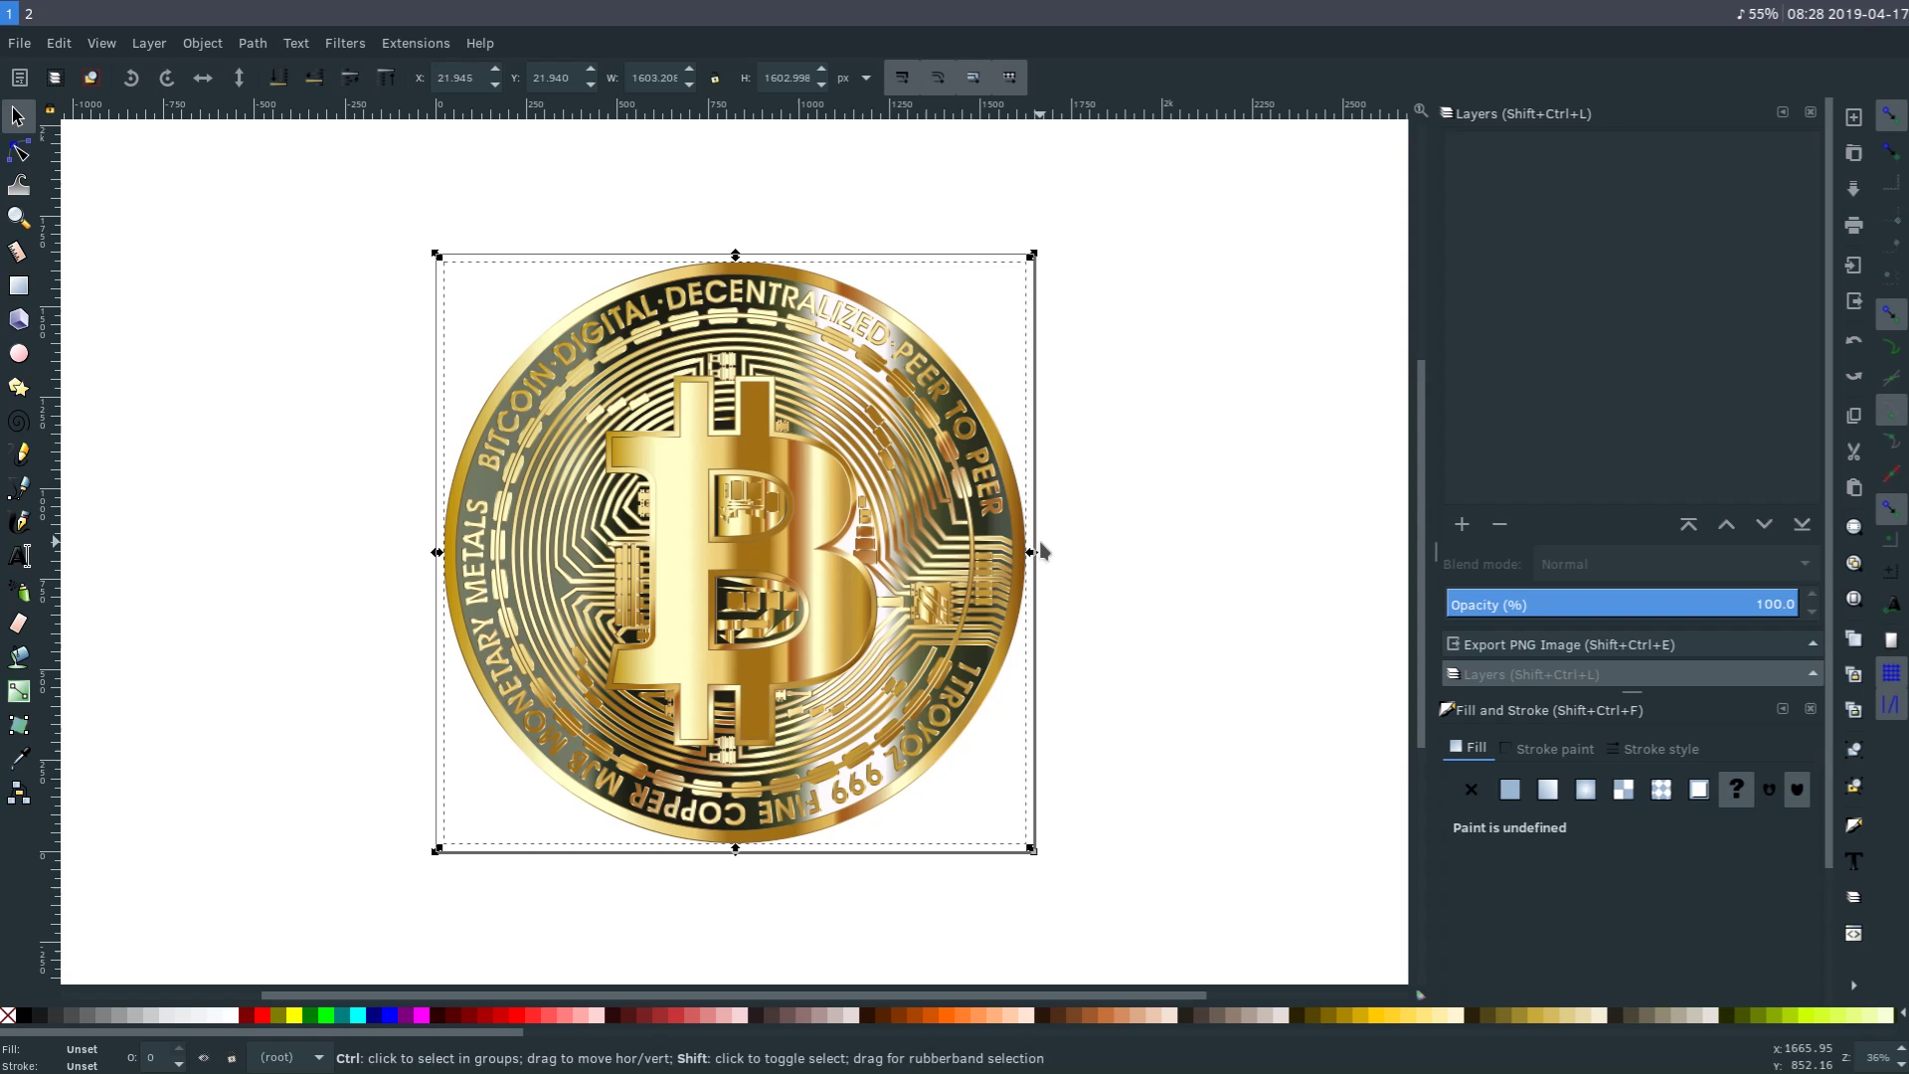
{"action": "key", "text": "ctrl+shift+g"}
{"action": "left_click", "coordinate": [300, 500]}
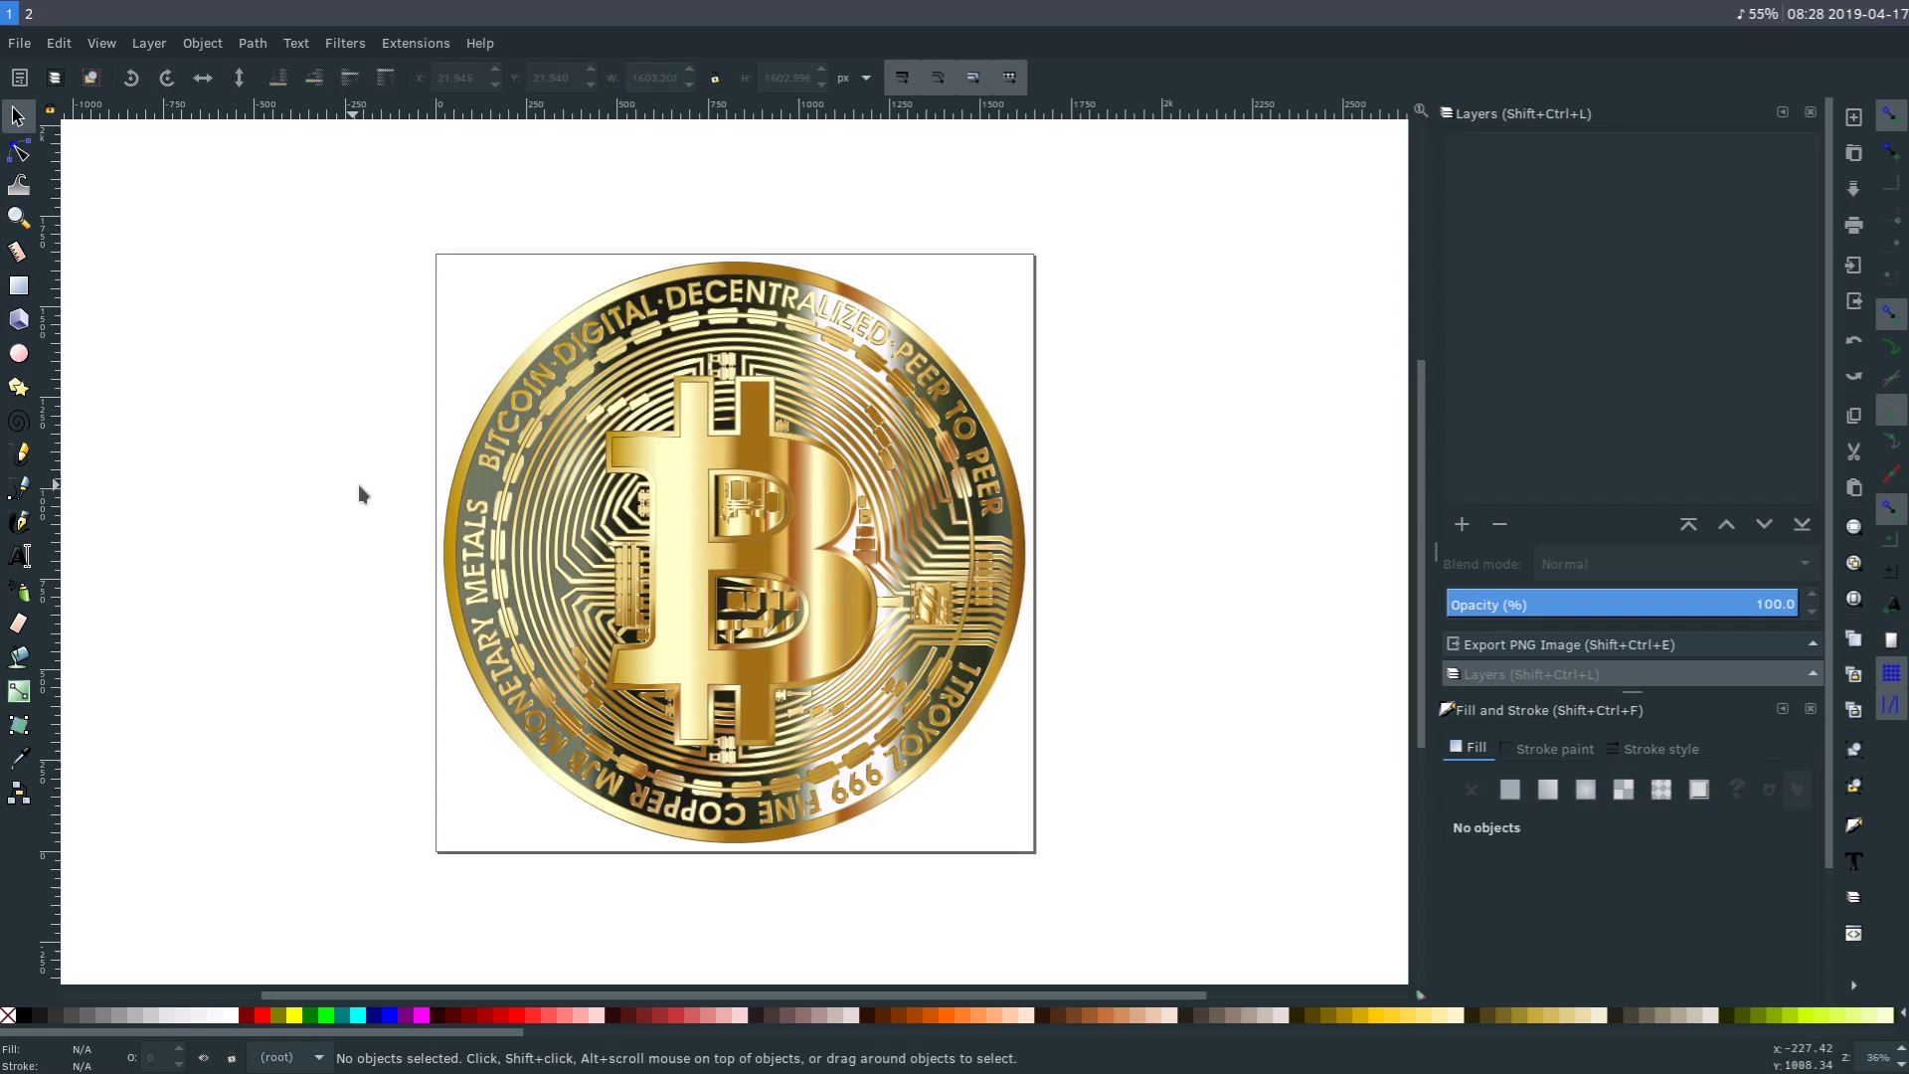
{"action": "left_click", "coordinate": [675, 489]}
{"action": "left_click_drag", "start_coordinate": [680, 461], "coordinate": [203, 395]}
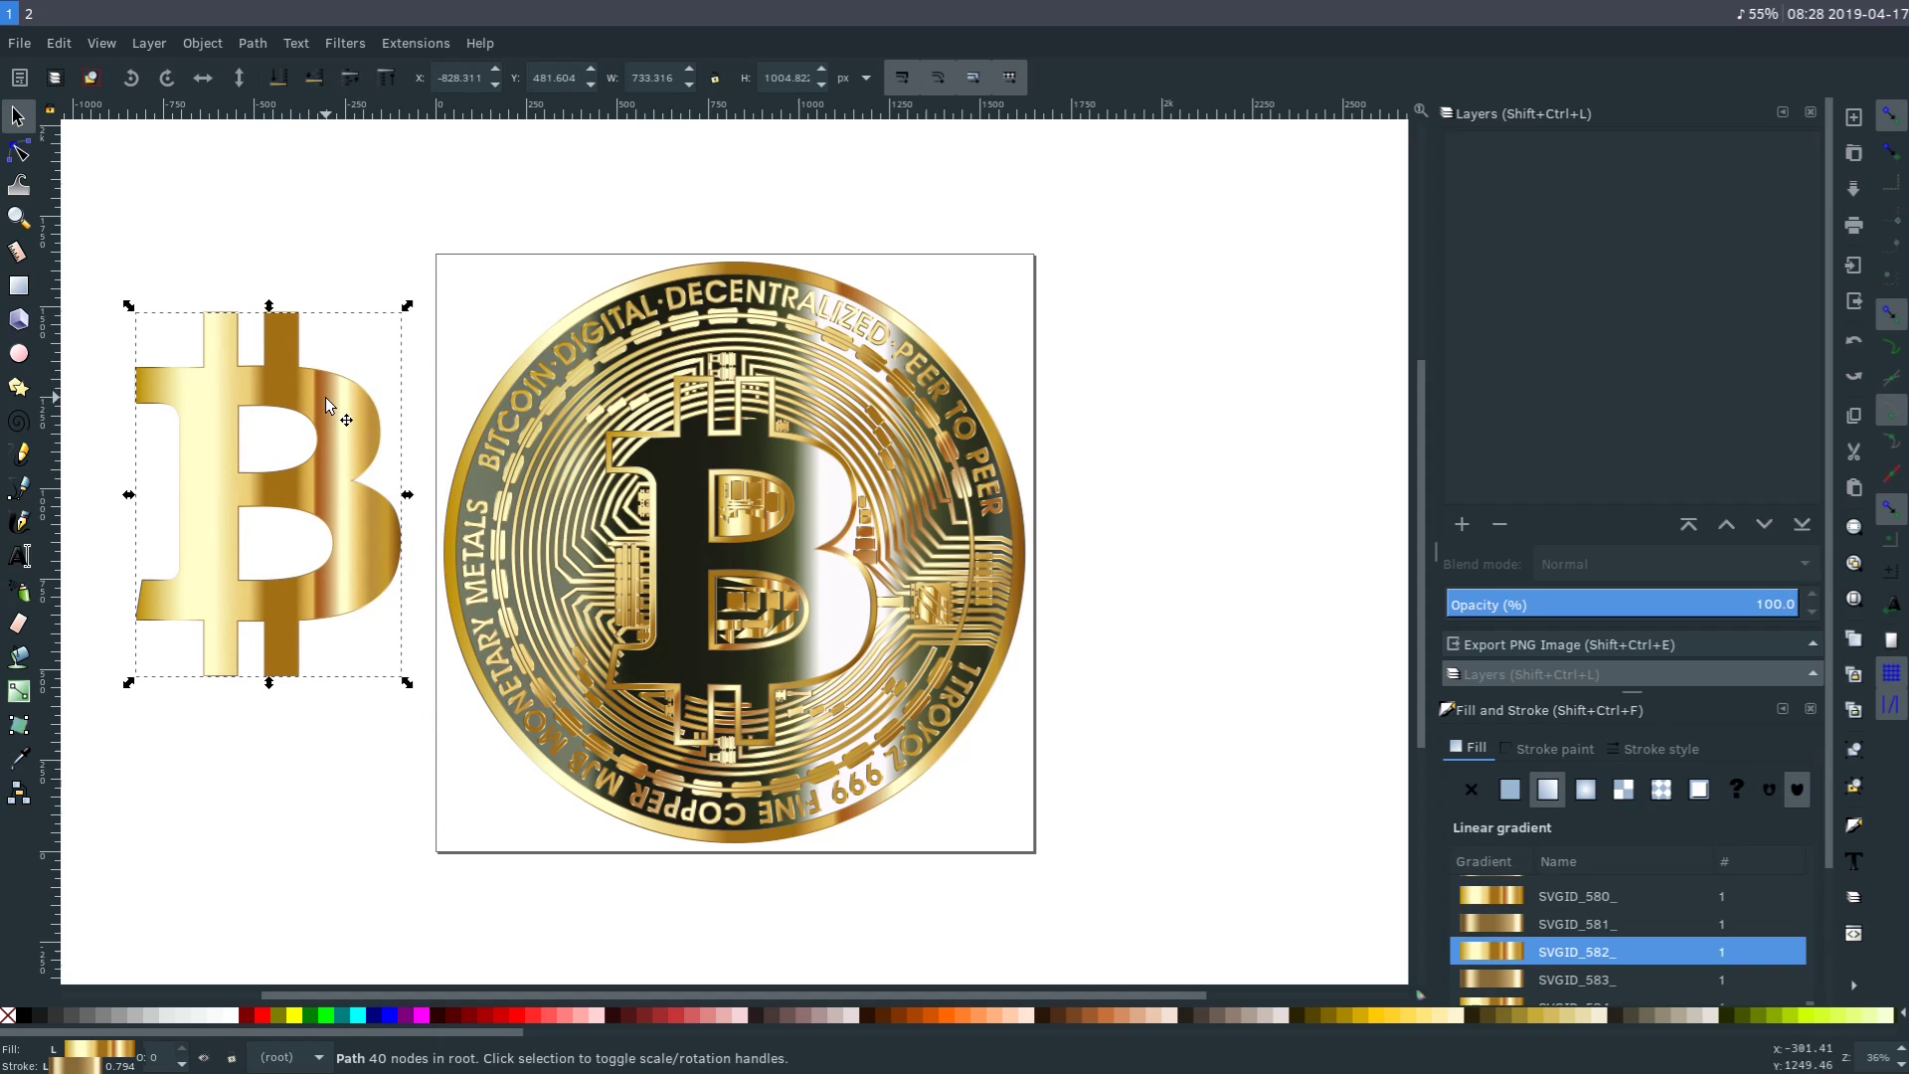
{"action": "left_click", "coordinate": [1640, 758]}
{"action": "left_click", "coordinate": [1583, 757]}
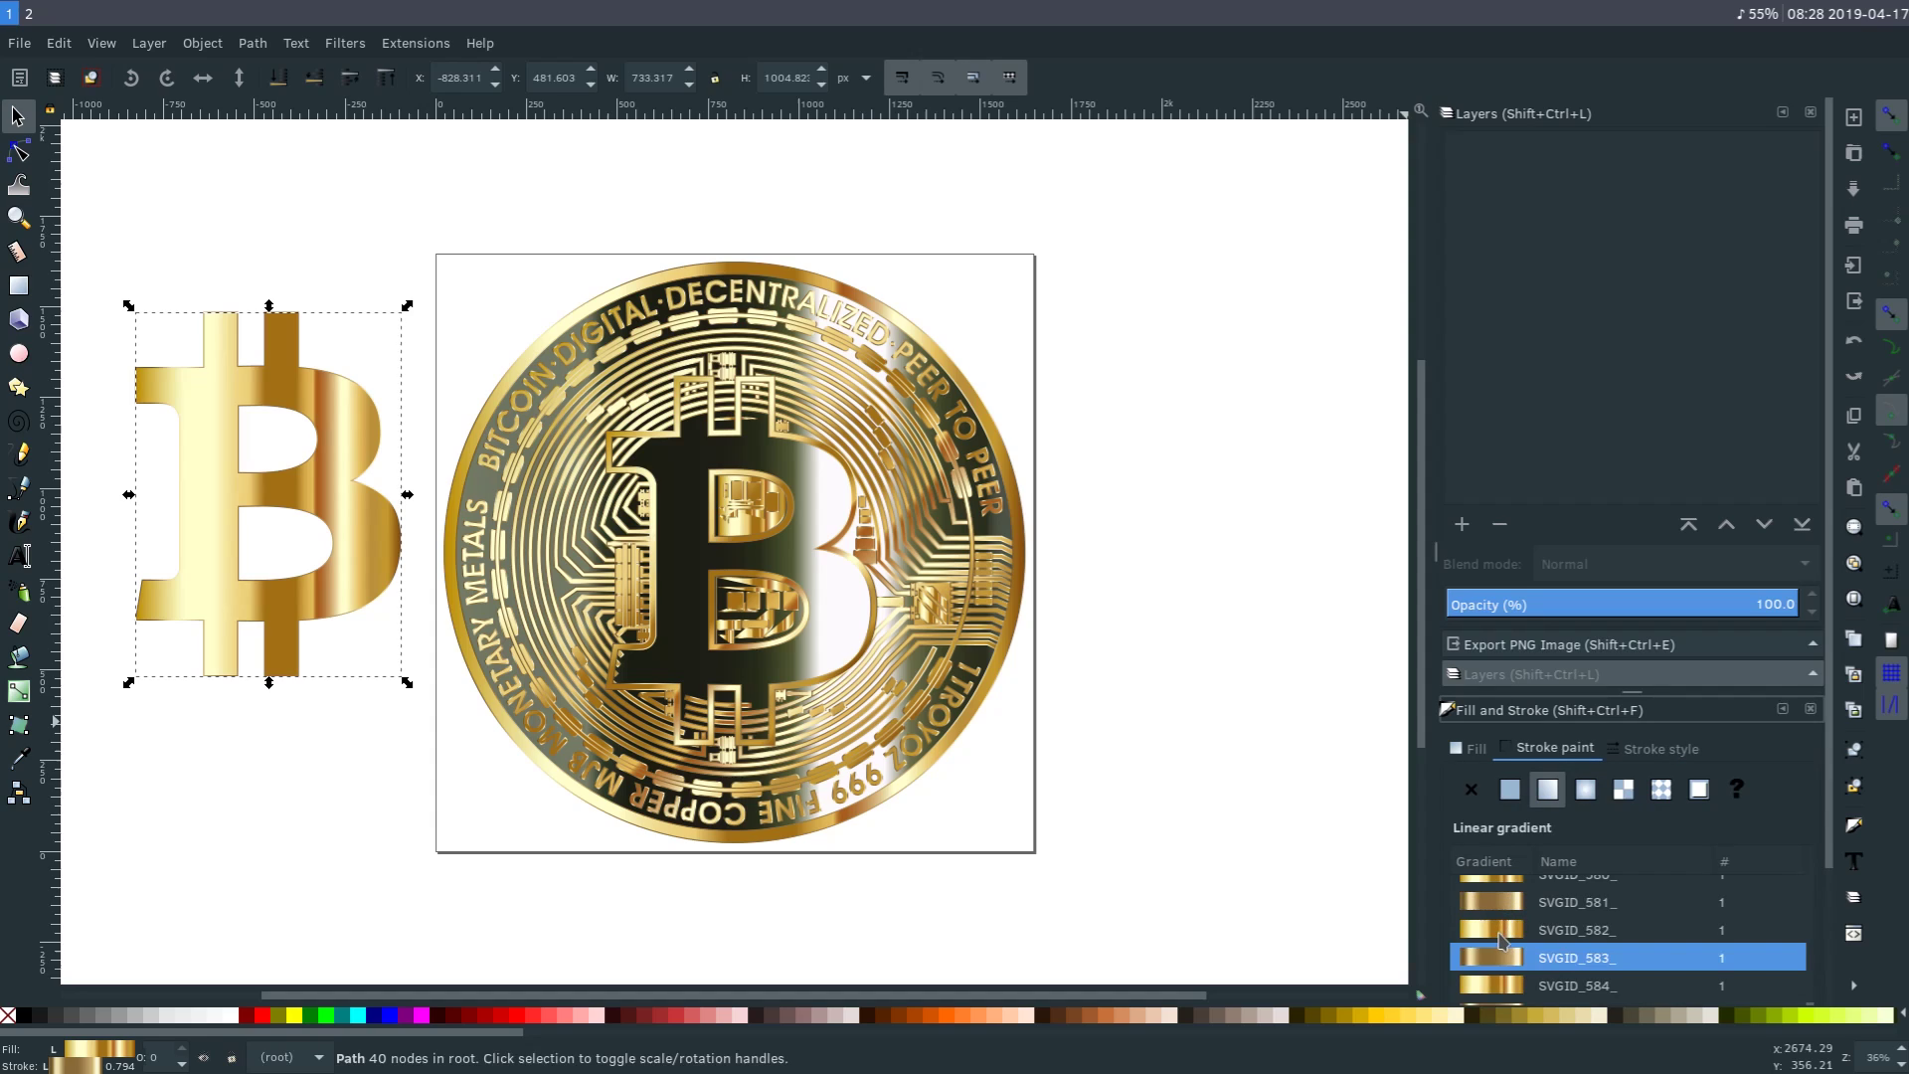
{"action": "scroll", "coordinate": [1833, 836], "scroll_direction": "down", "scroll_amount": 3}
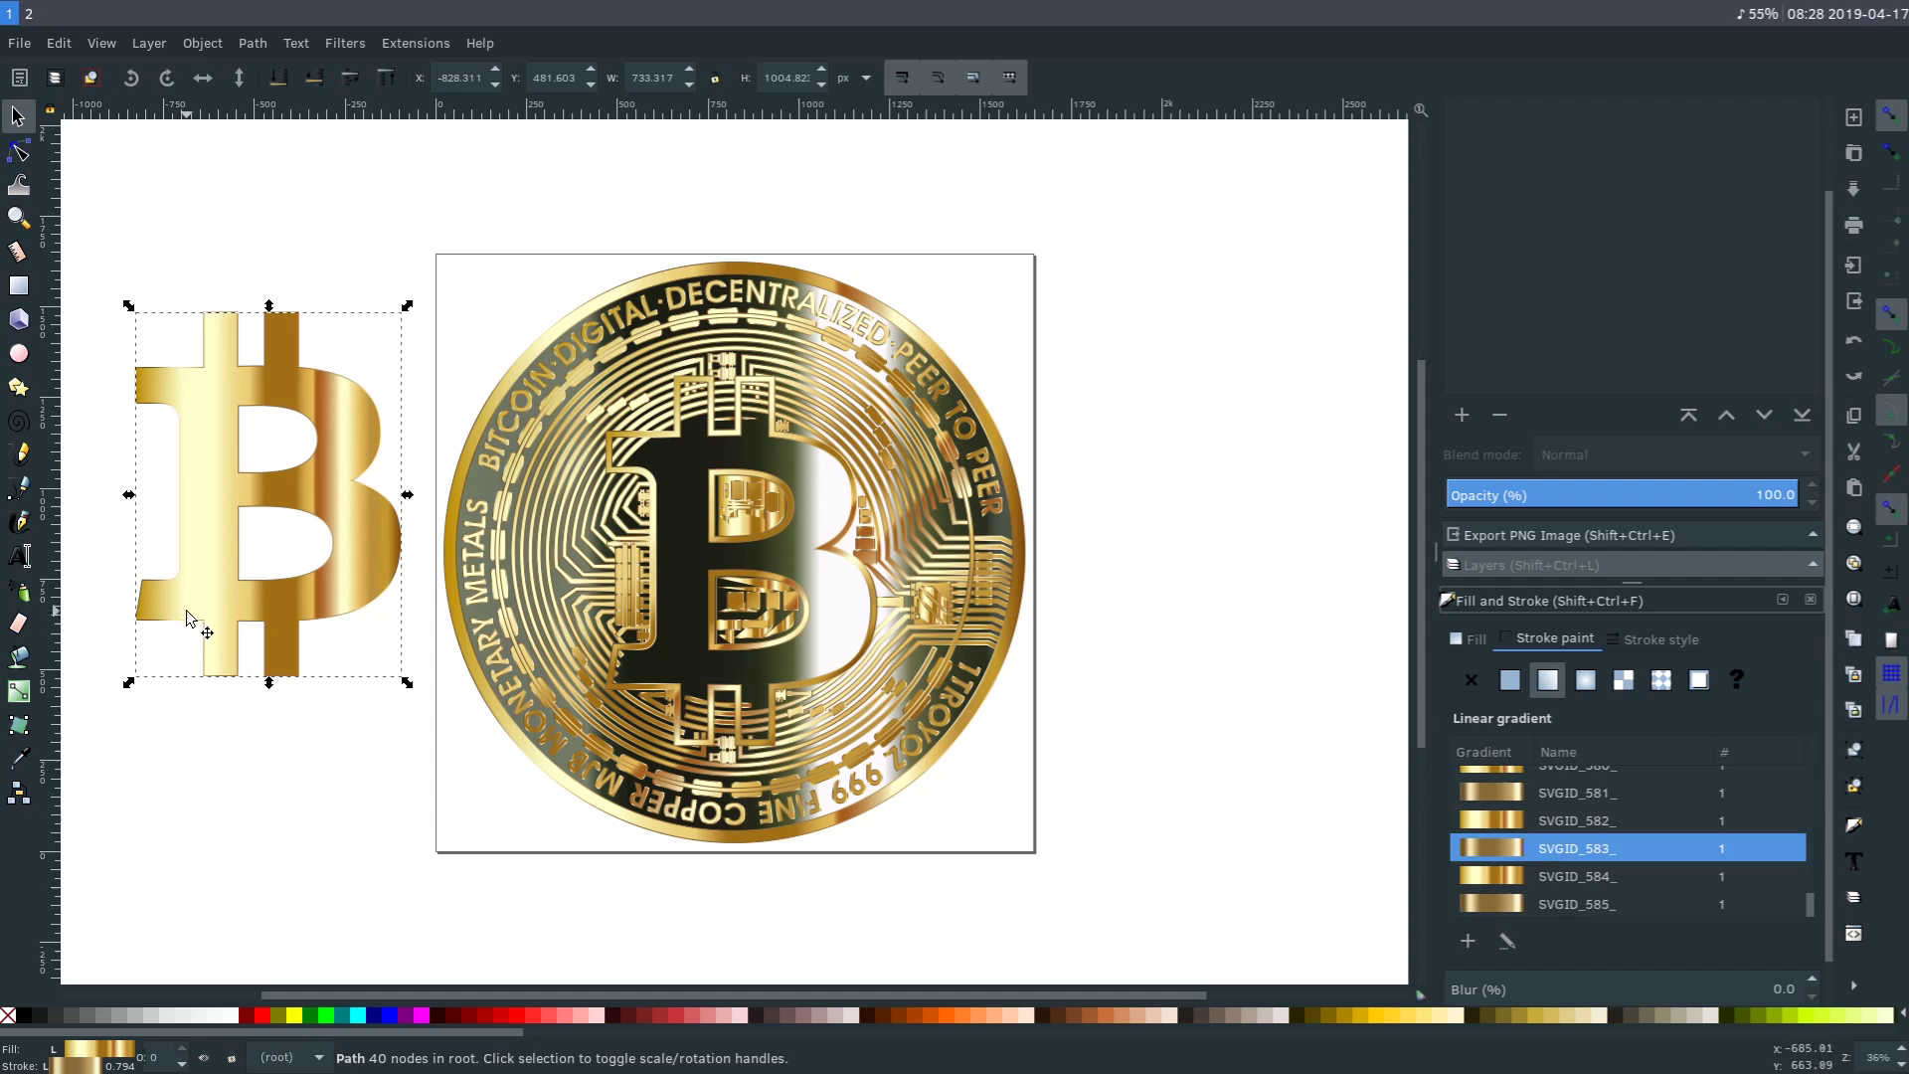
{"action": "left_click_drag", "start_coordinate": [231, 480], "coordinate": [242, 354]}
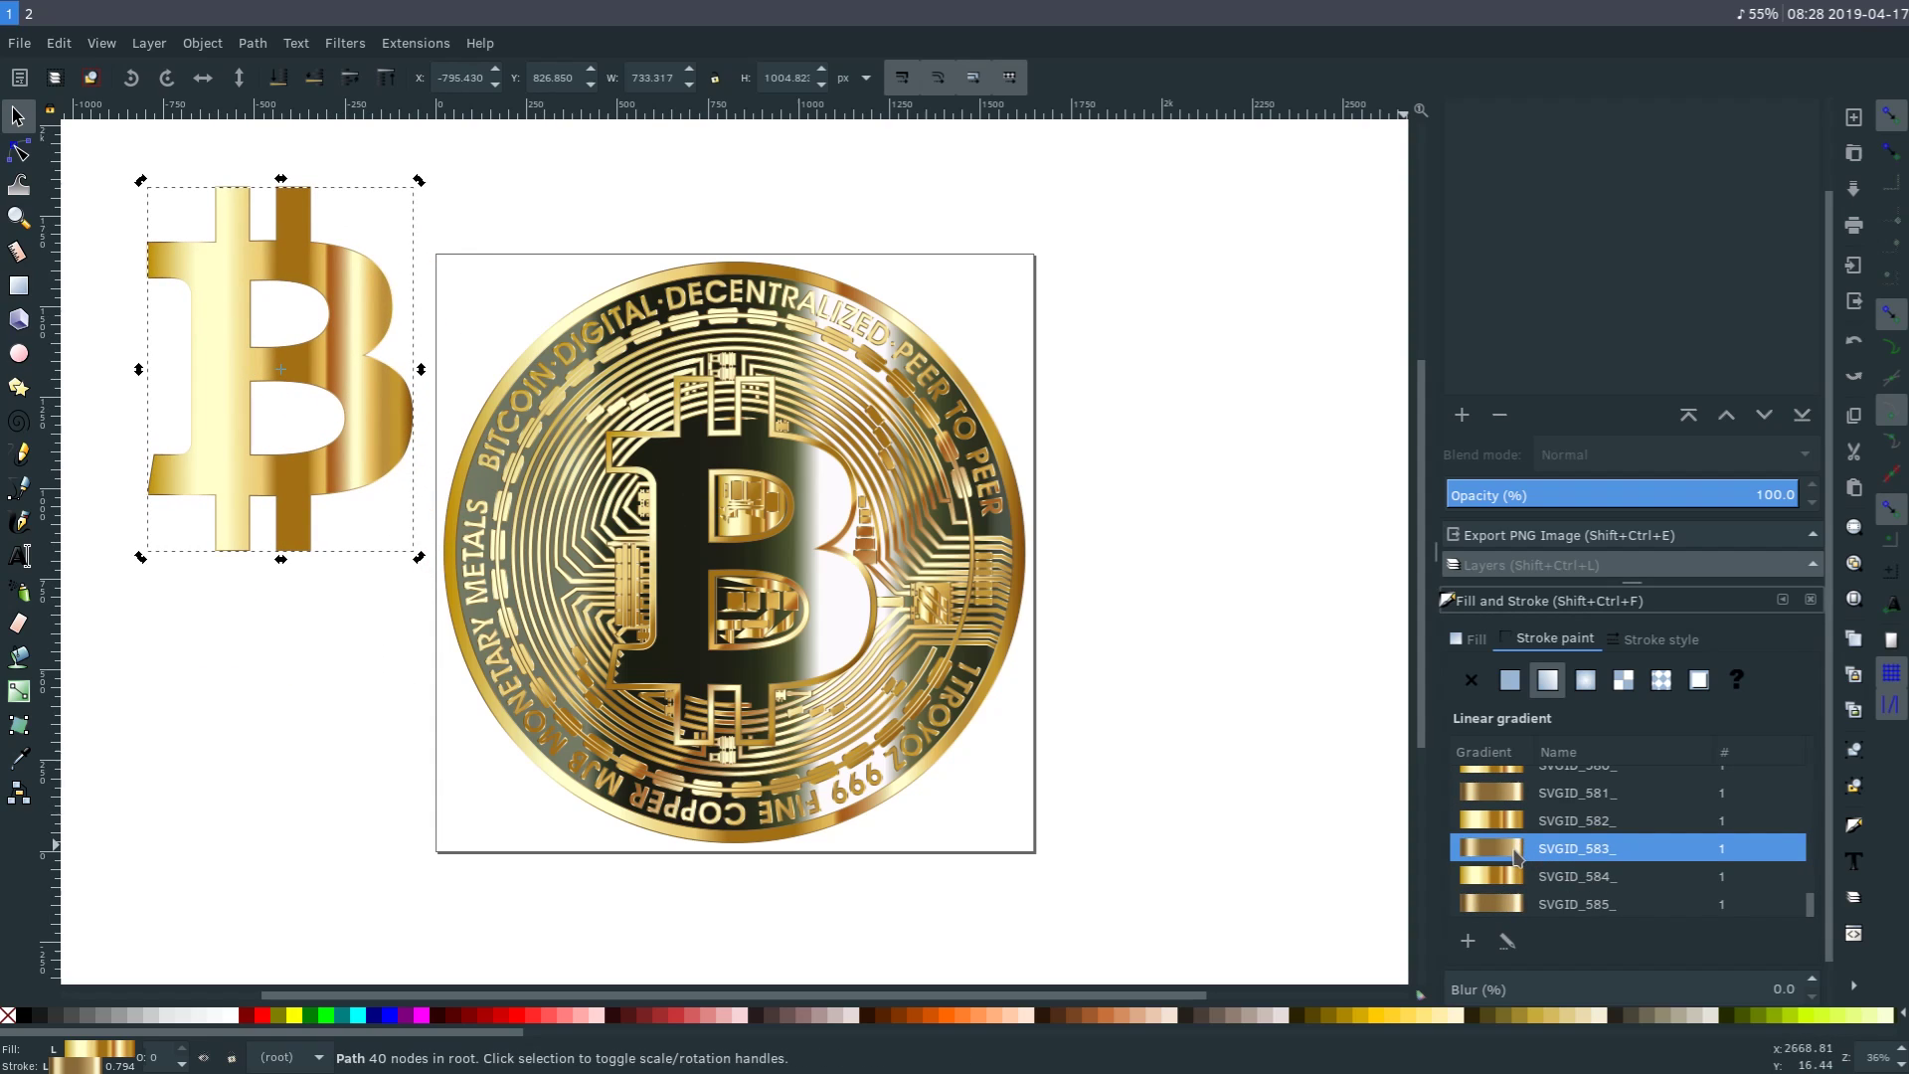
Recolour the coin's inner gradient circle salmon-red after trying blue and navy.
{"action": "left_click", "coordinate": [694, 482]}
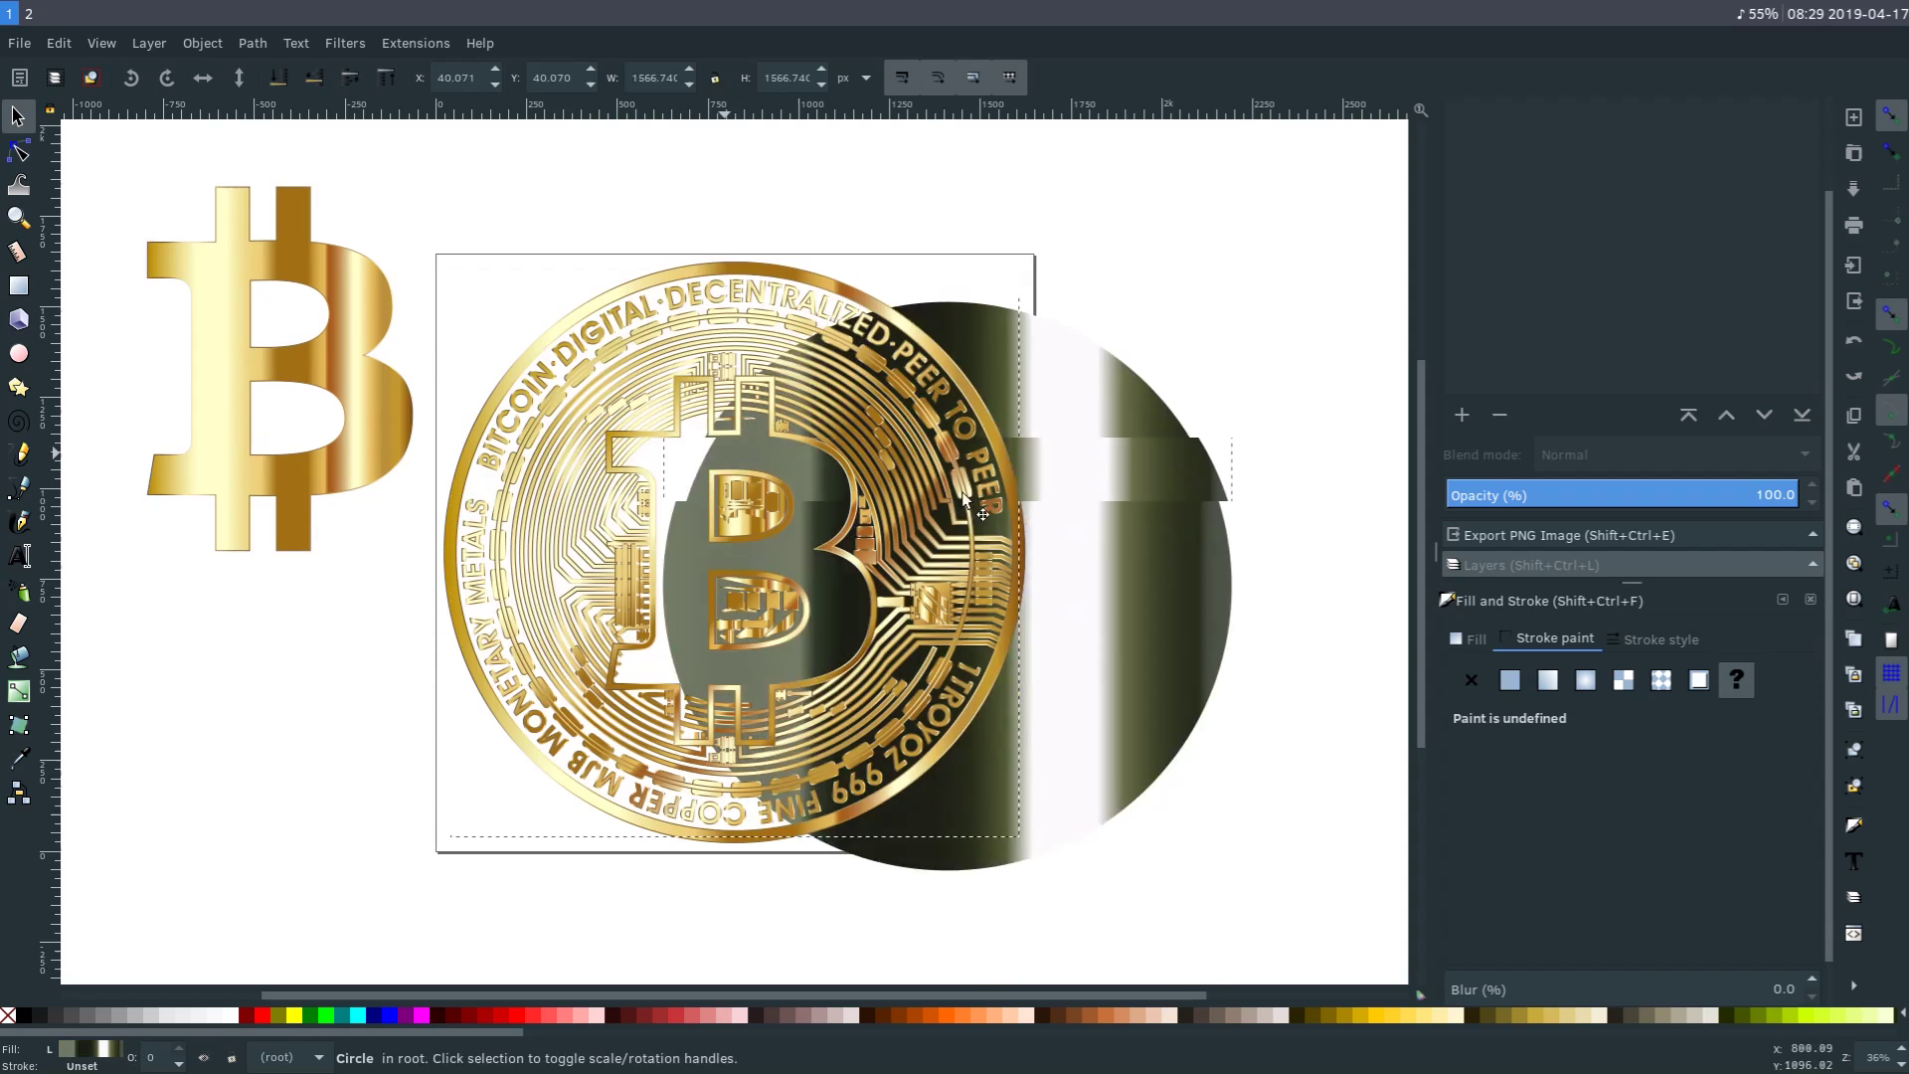
{"action": "mouse_move", "coordinate": [723, 453]}
{"action": "left_mouse_down"}
{"action": "mouse_move", "coordinate": [1108, 442]}
{"action": "mouse_move", "coordinate": [722, 444]}
{"action": "left_mouse_up"}
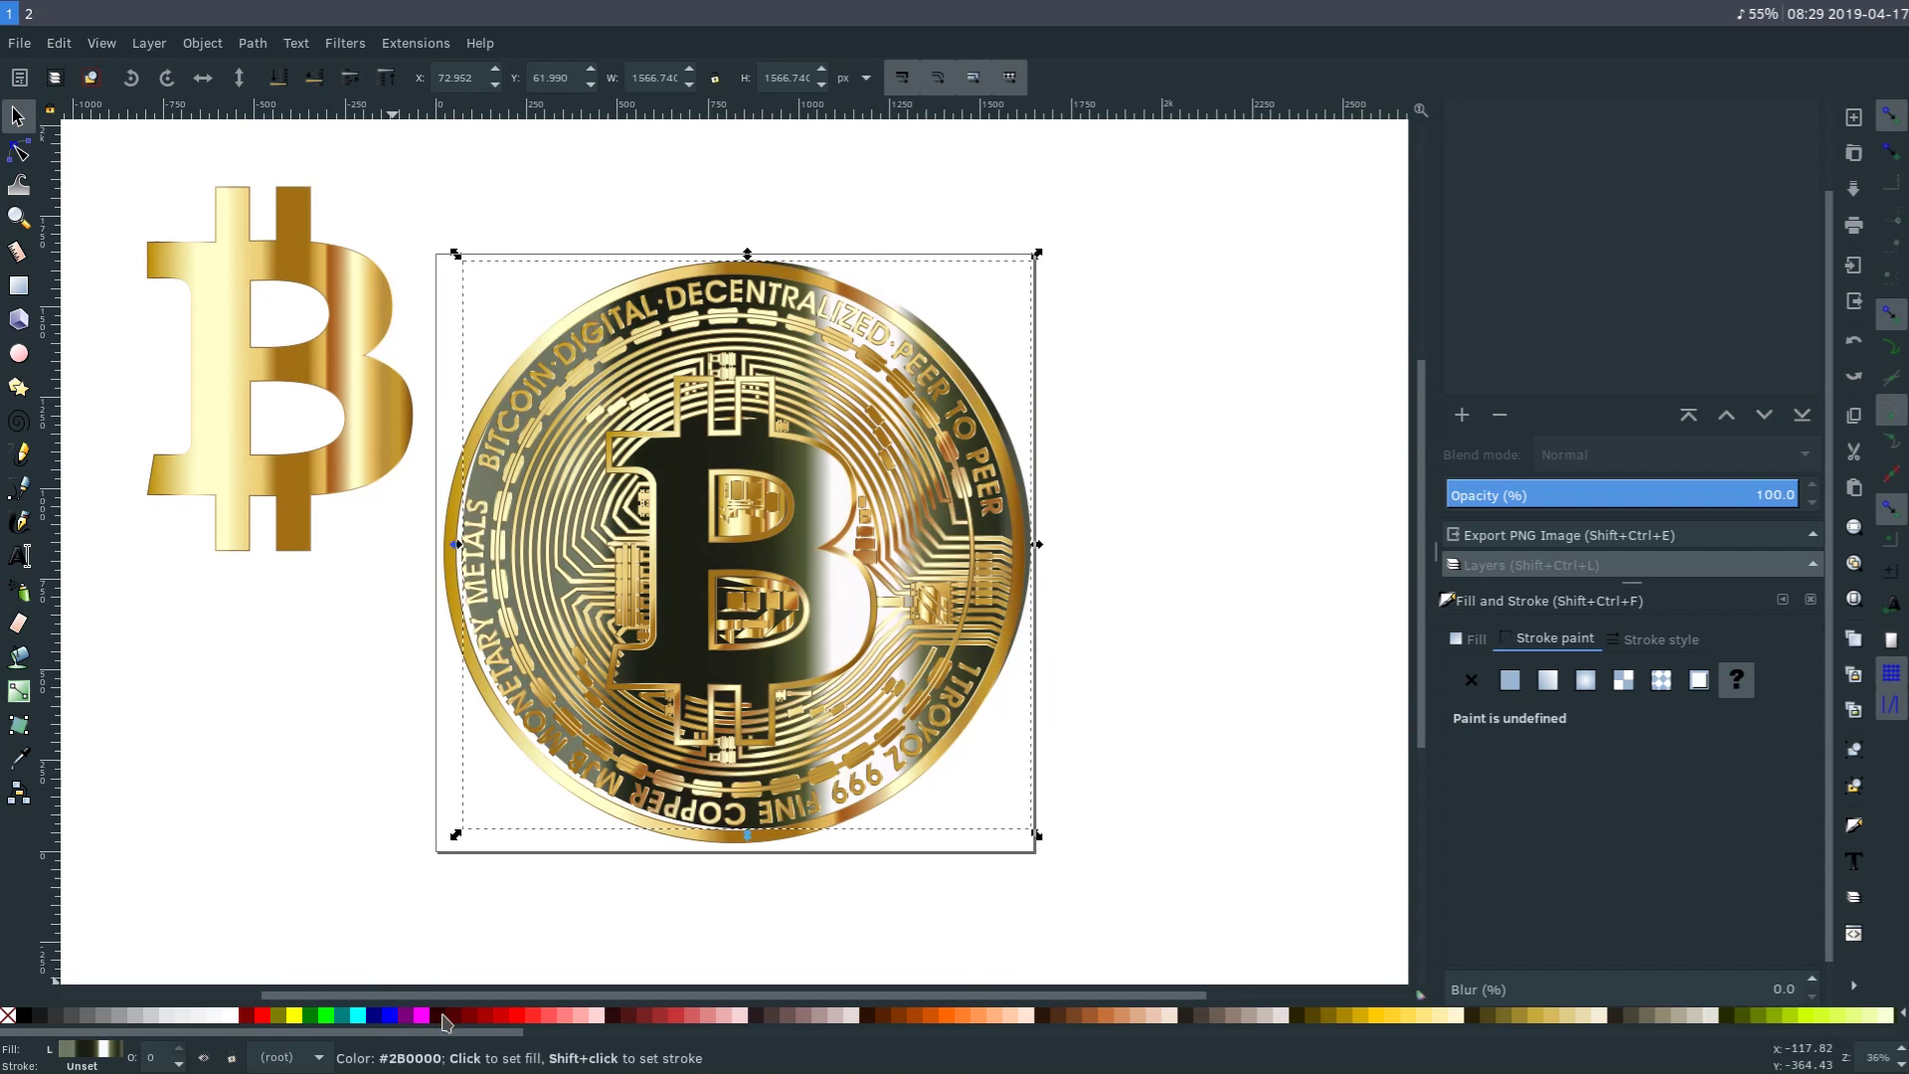
{"action": "left_click", "coordinate": [385, 1015]}
{"action": "left_click", "coordinate": [377, 1016]}
{"action": "left_click", "coordinate": [575, 1017]}
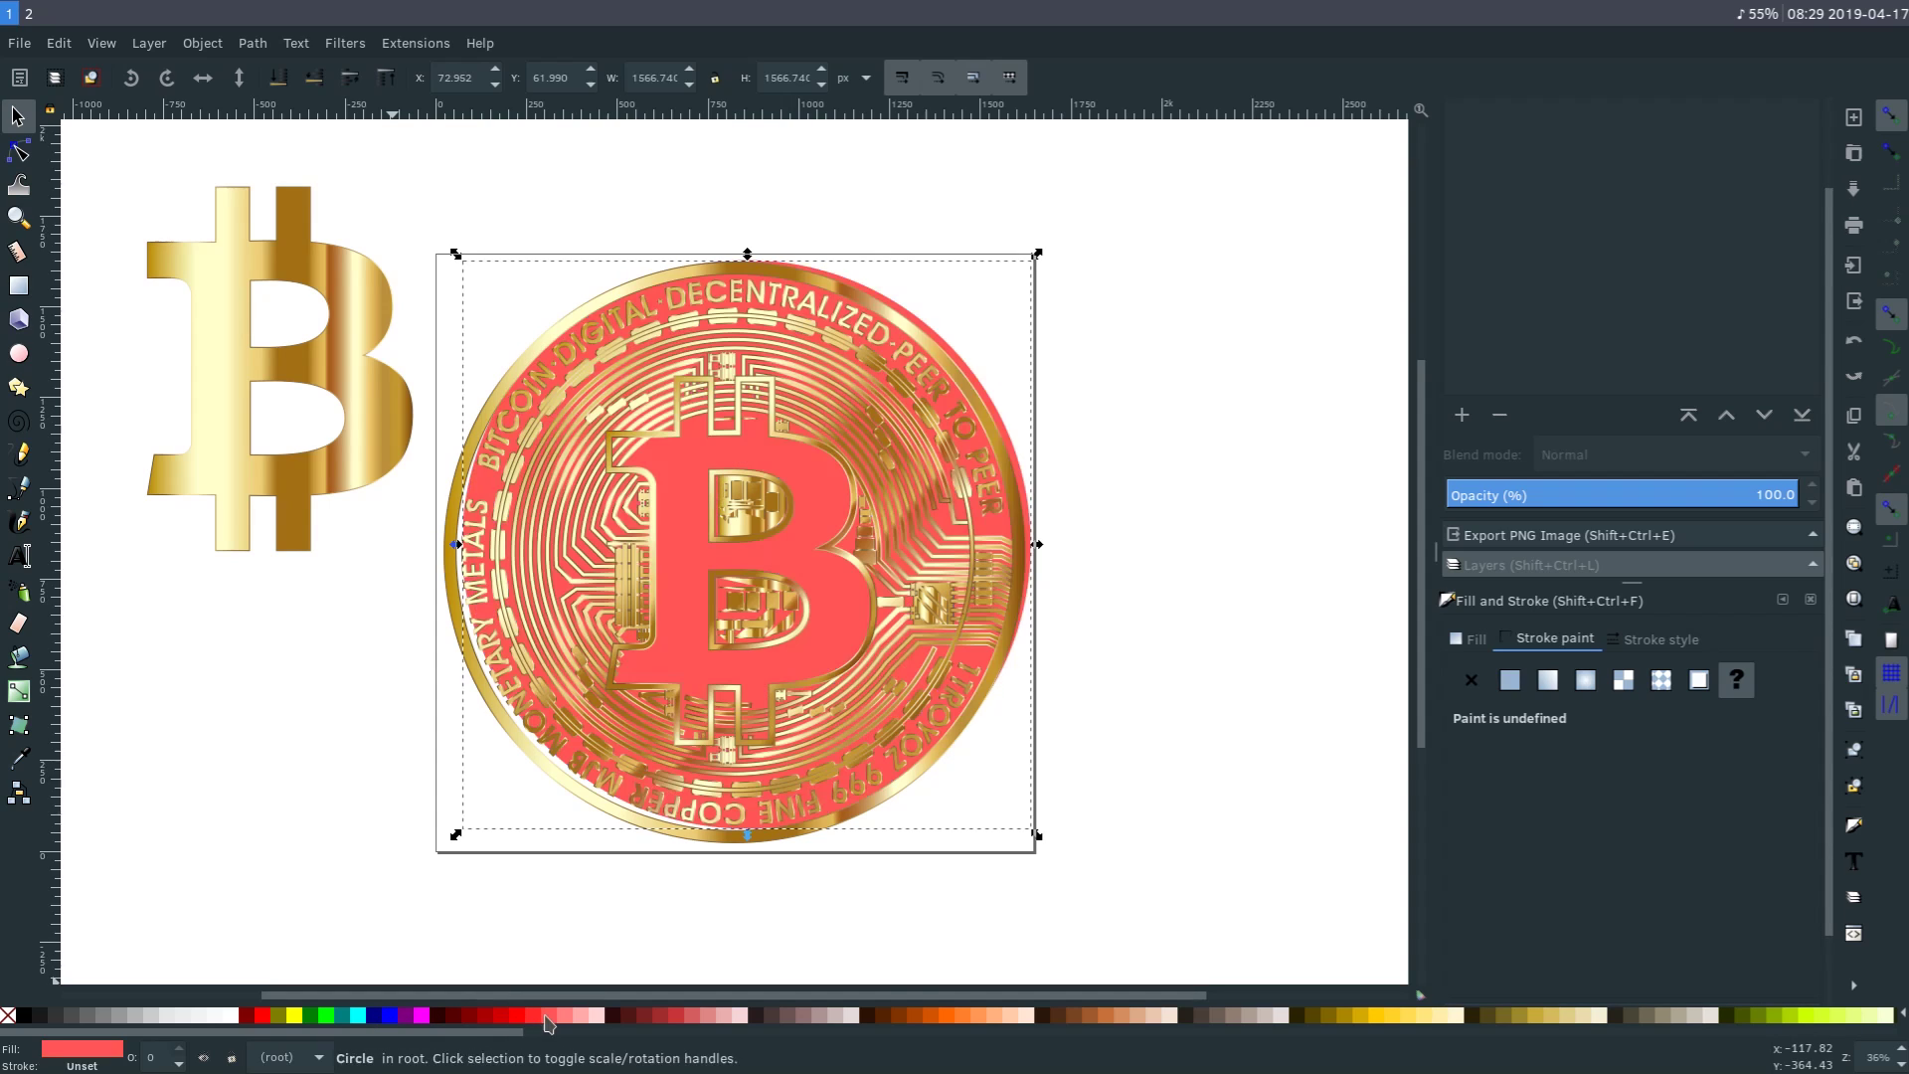
Scatter the text ring, B outline, circuit rings and red circle across the page.
{"action": "left_click", "coordinate": [582, 456]}
{"action": "left_click", "coordinate": [334, 626]}
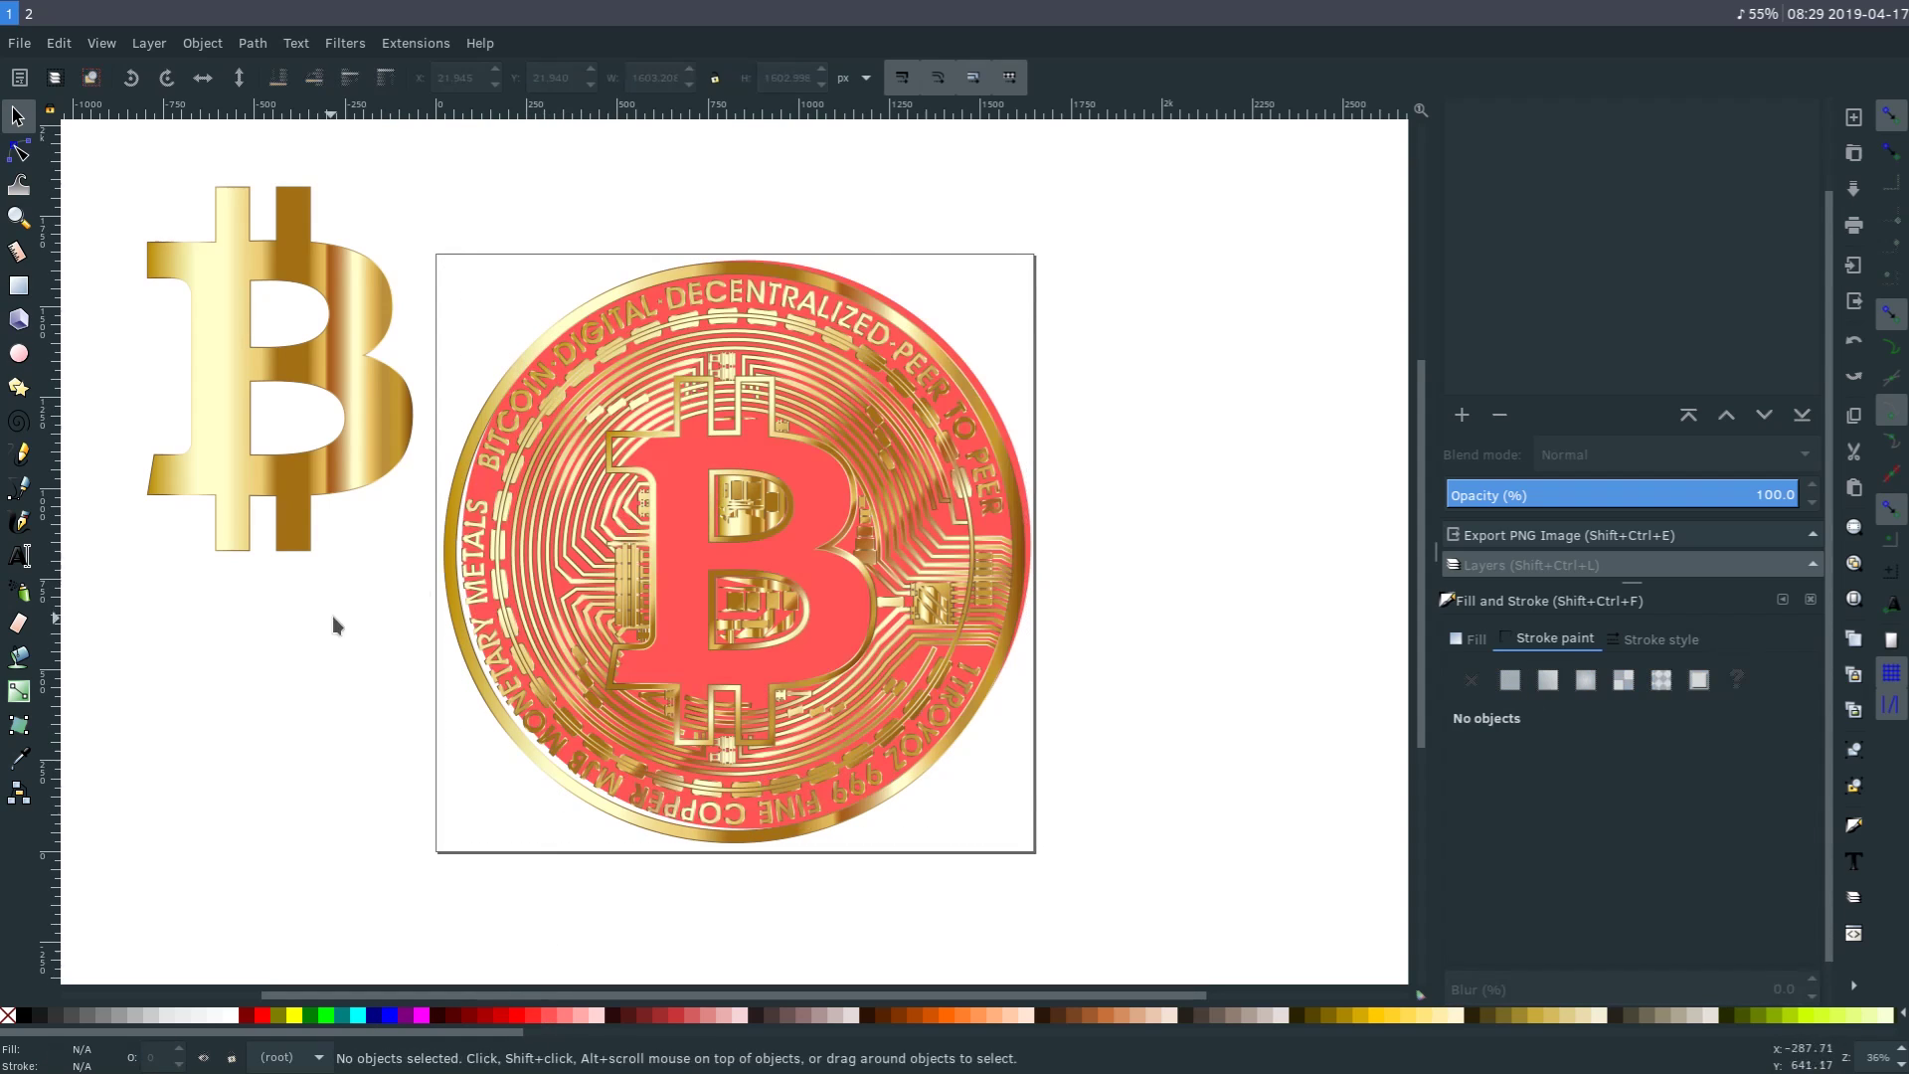
{"action": "left_click_drag", "start_coordinate": [585, 367], "coordinate": [711, 263]}
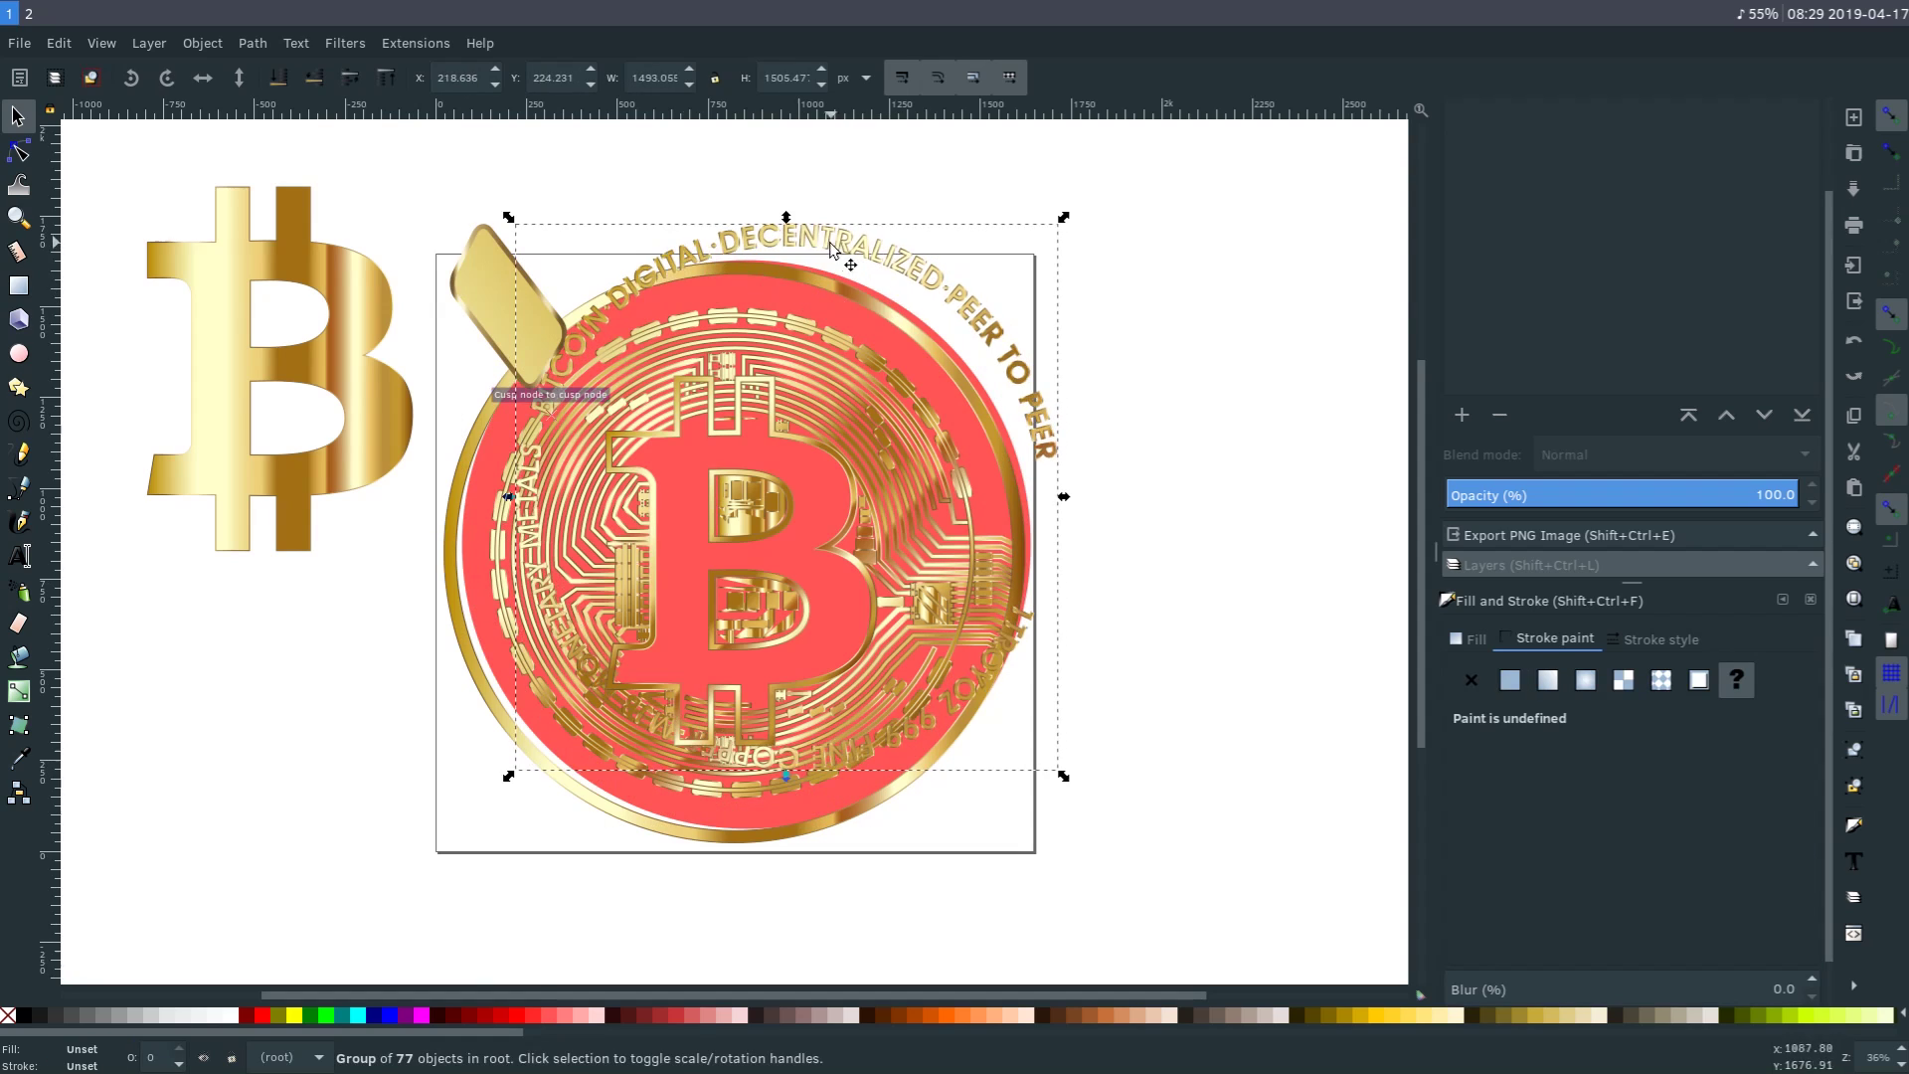
{"action": "left_click_drag", "start_coordinate": [831, 250], "coordinate": [1278, 249]}
{"action": "left_click", "coordinate": [792, 393]}
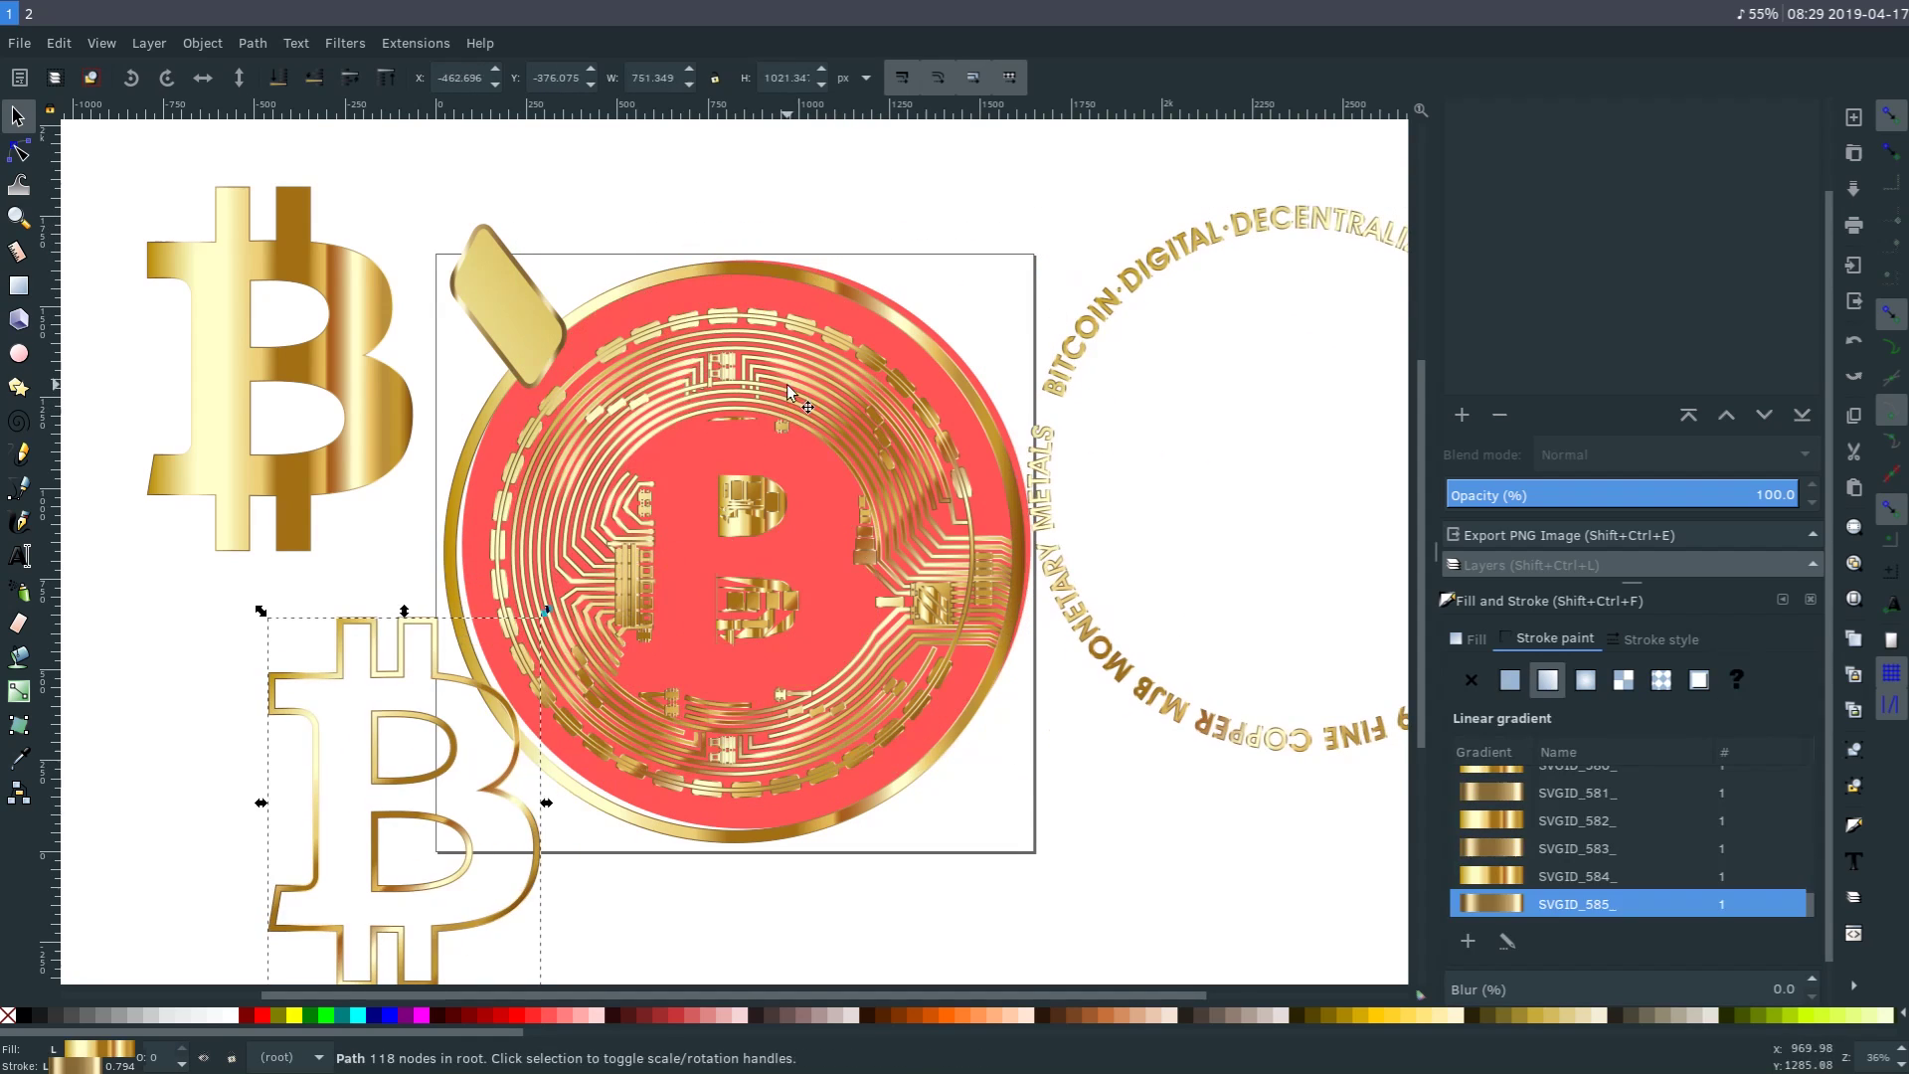
{"action": "left_click_drag", "start_coordinate": [791, 392], "coordinate": [450, 232]}
{"action": "left_click_drag", "start_coordinate": [694, 398], "coordinate": [1068, 727]}
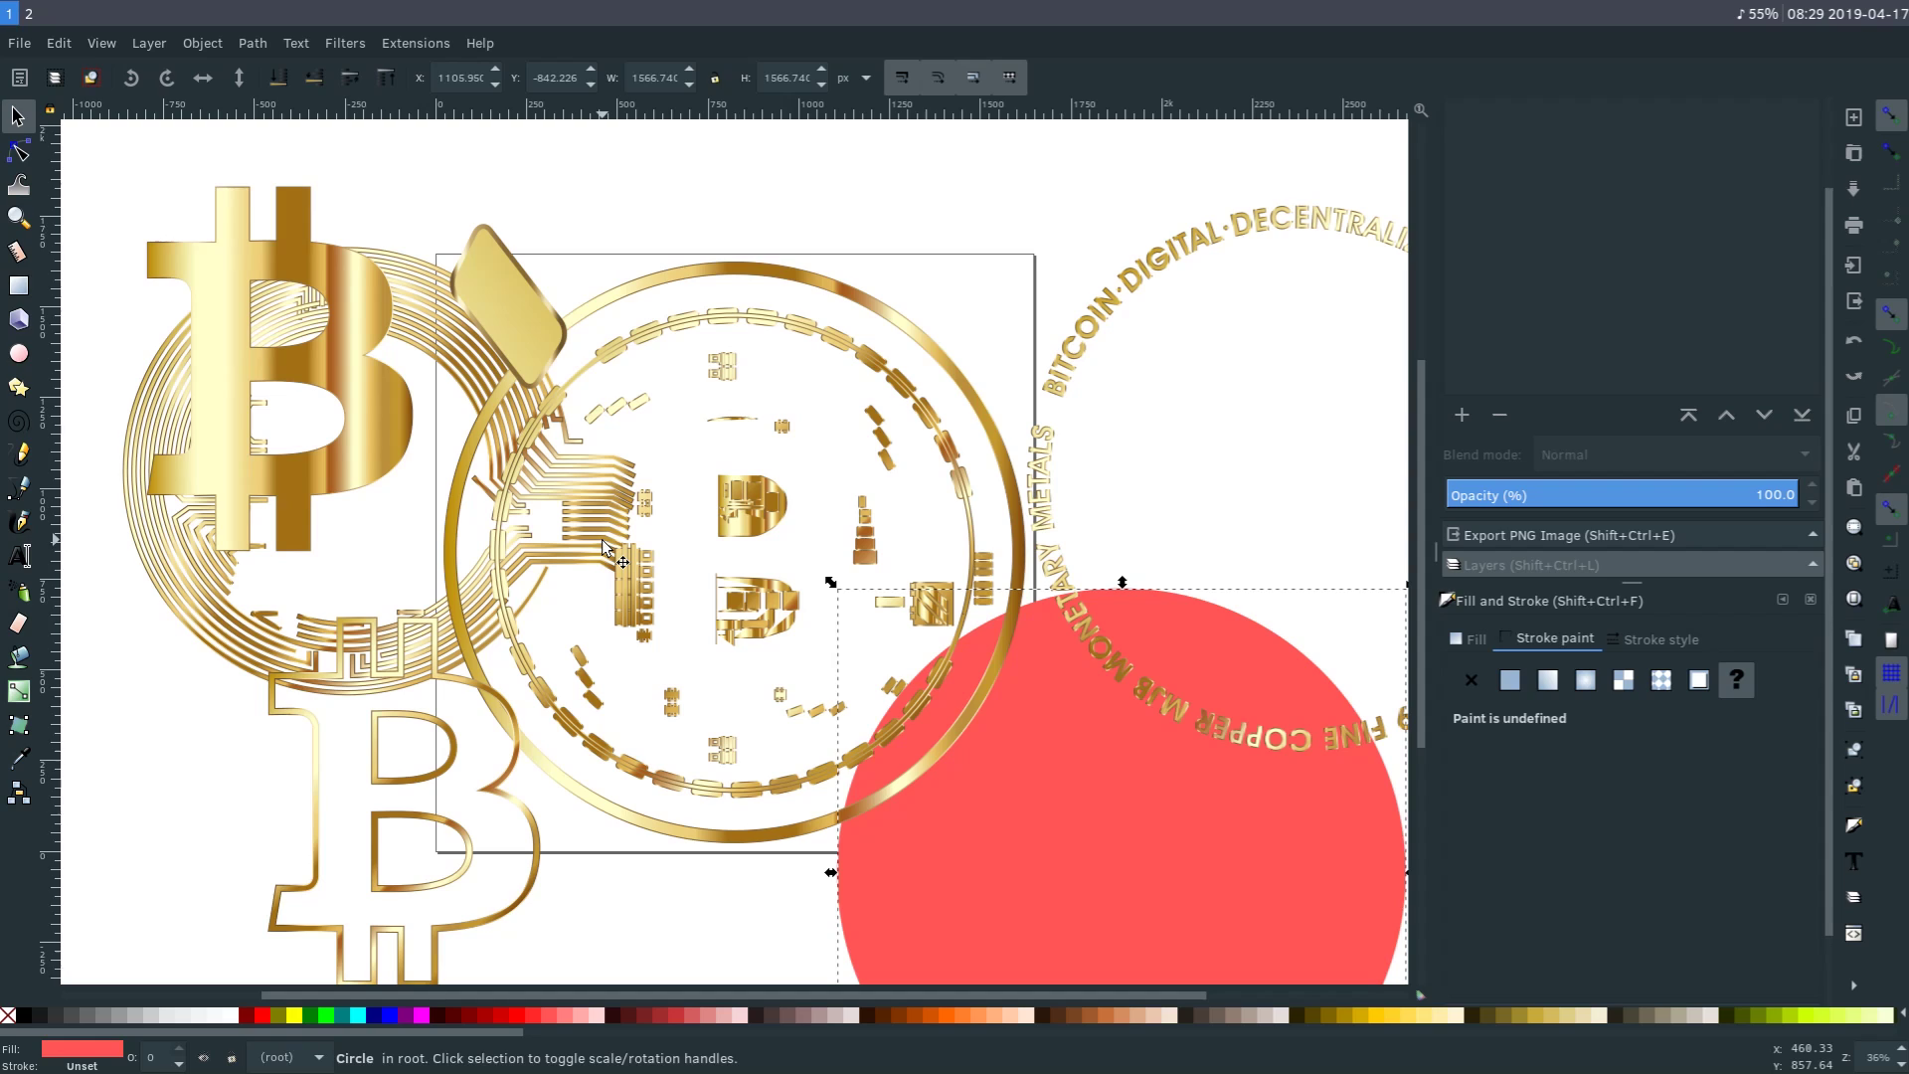
Open giraffe-2521453.svg and close the bitcoin document.
{"action": "left_click", "coordinate": [20, 42]}
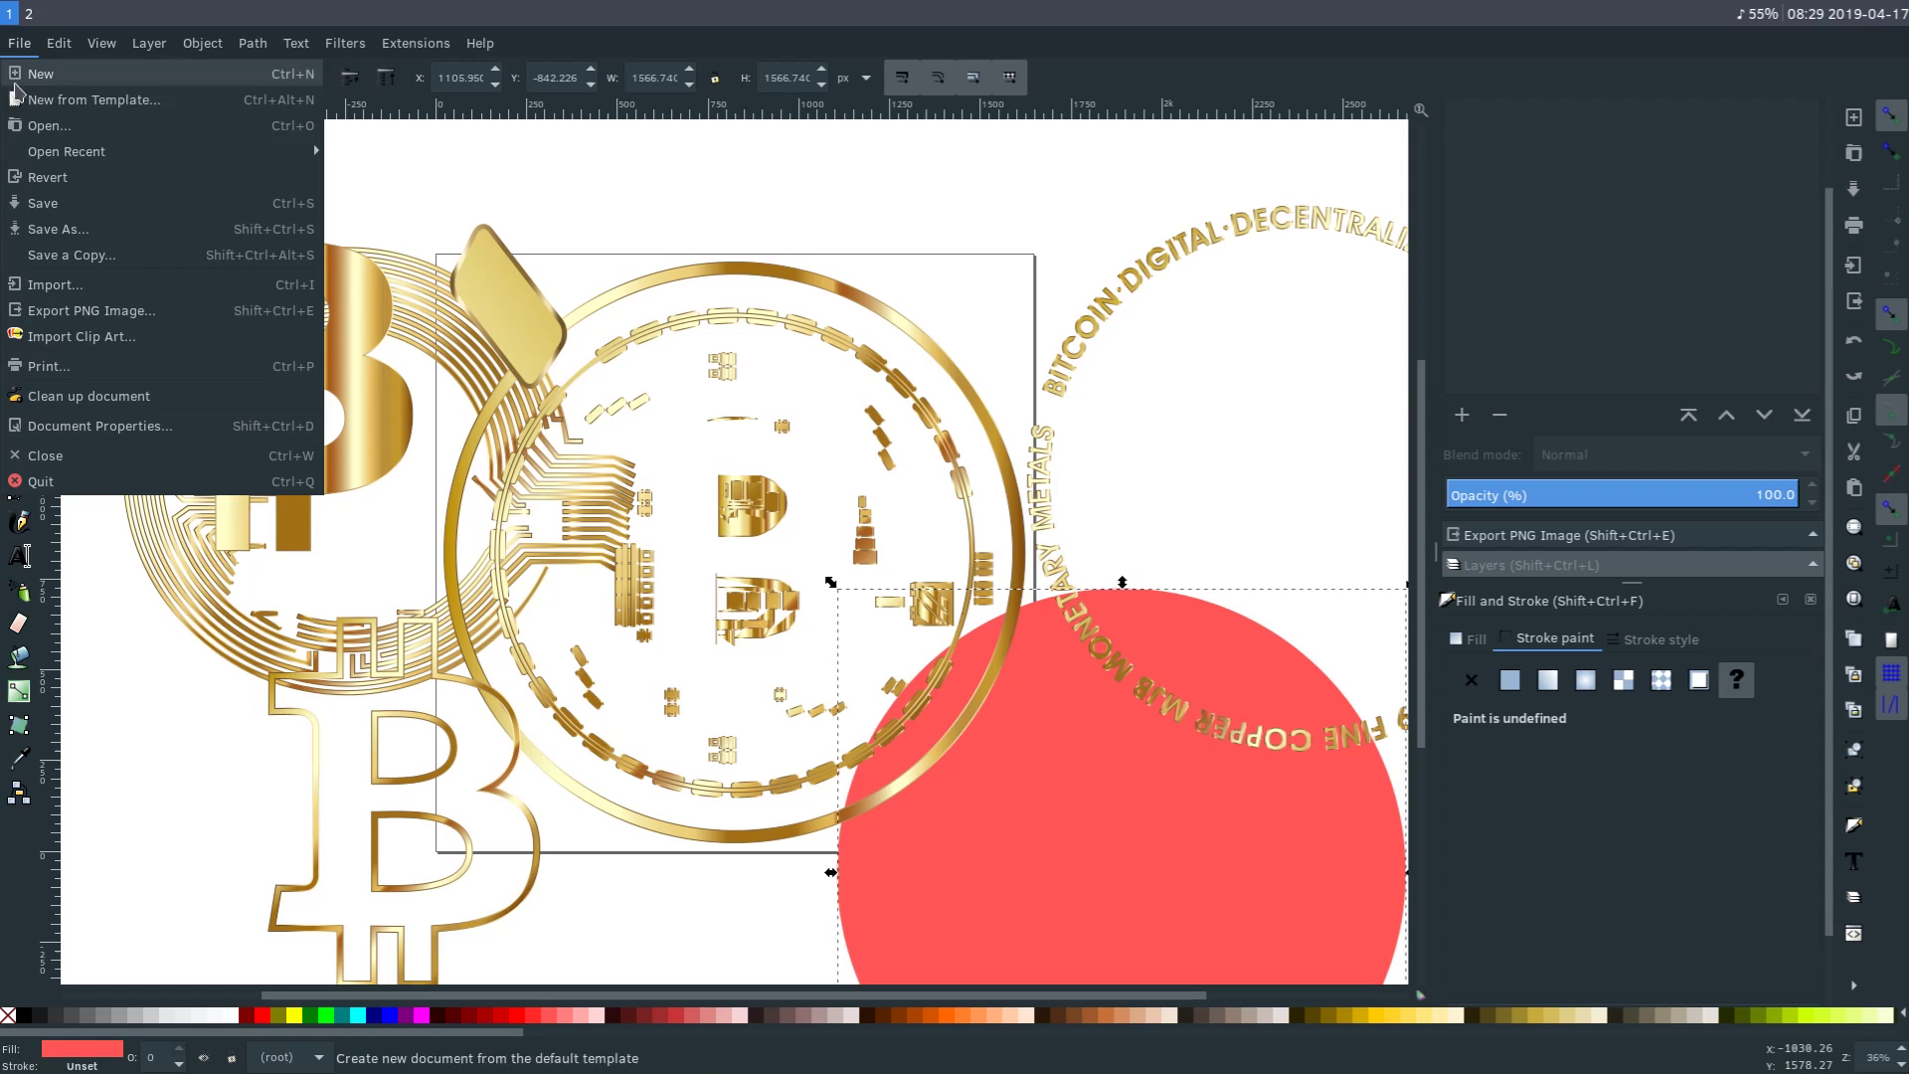
{"action": "left_click", "coordinate": [38, 129]}
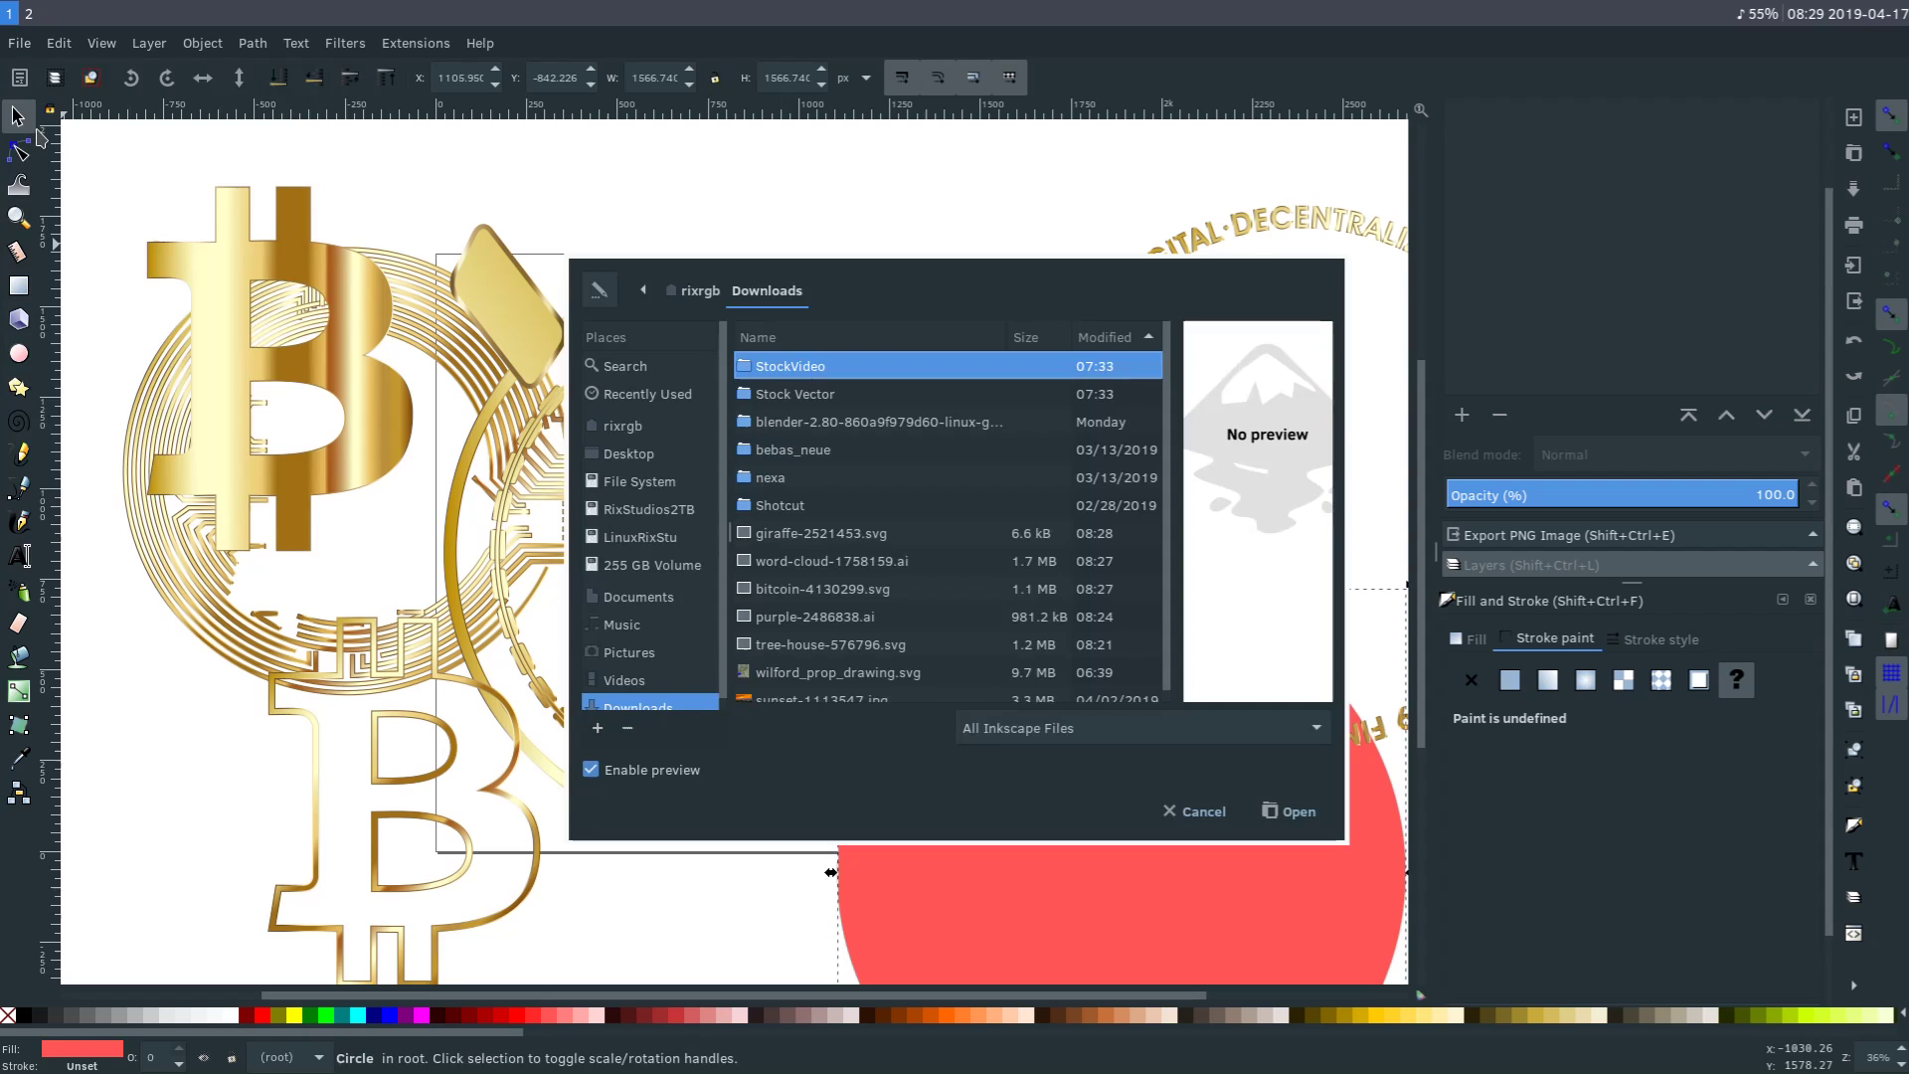
{"action": "left_click", "coordinate": [788, 532]}
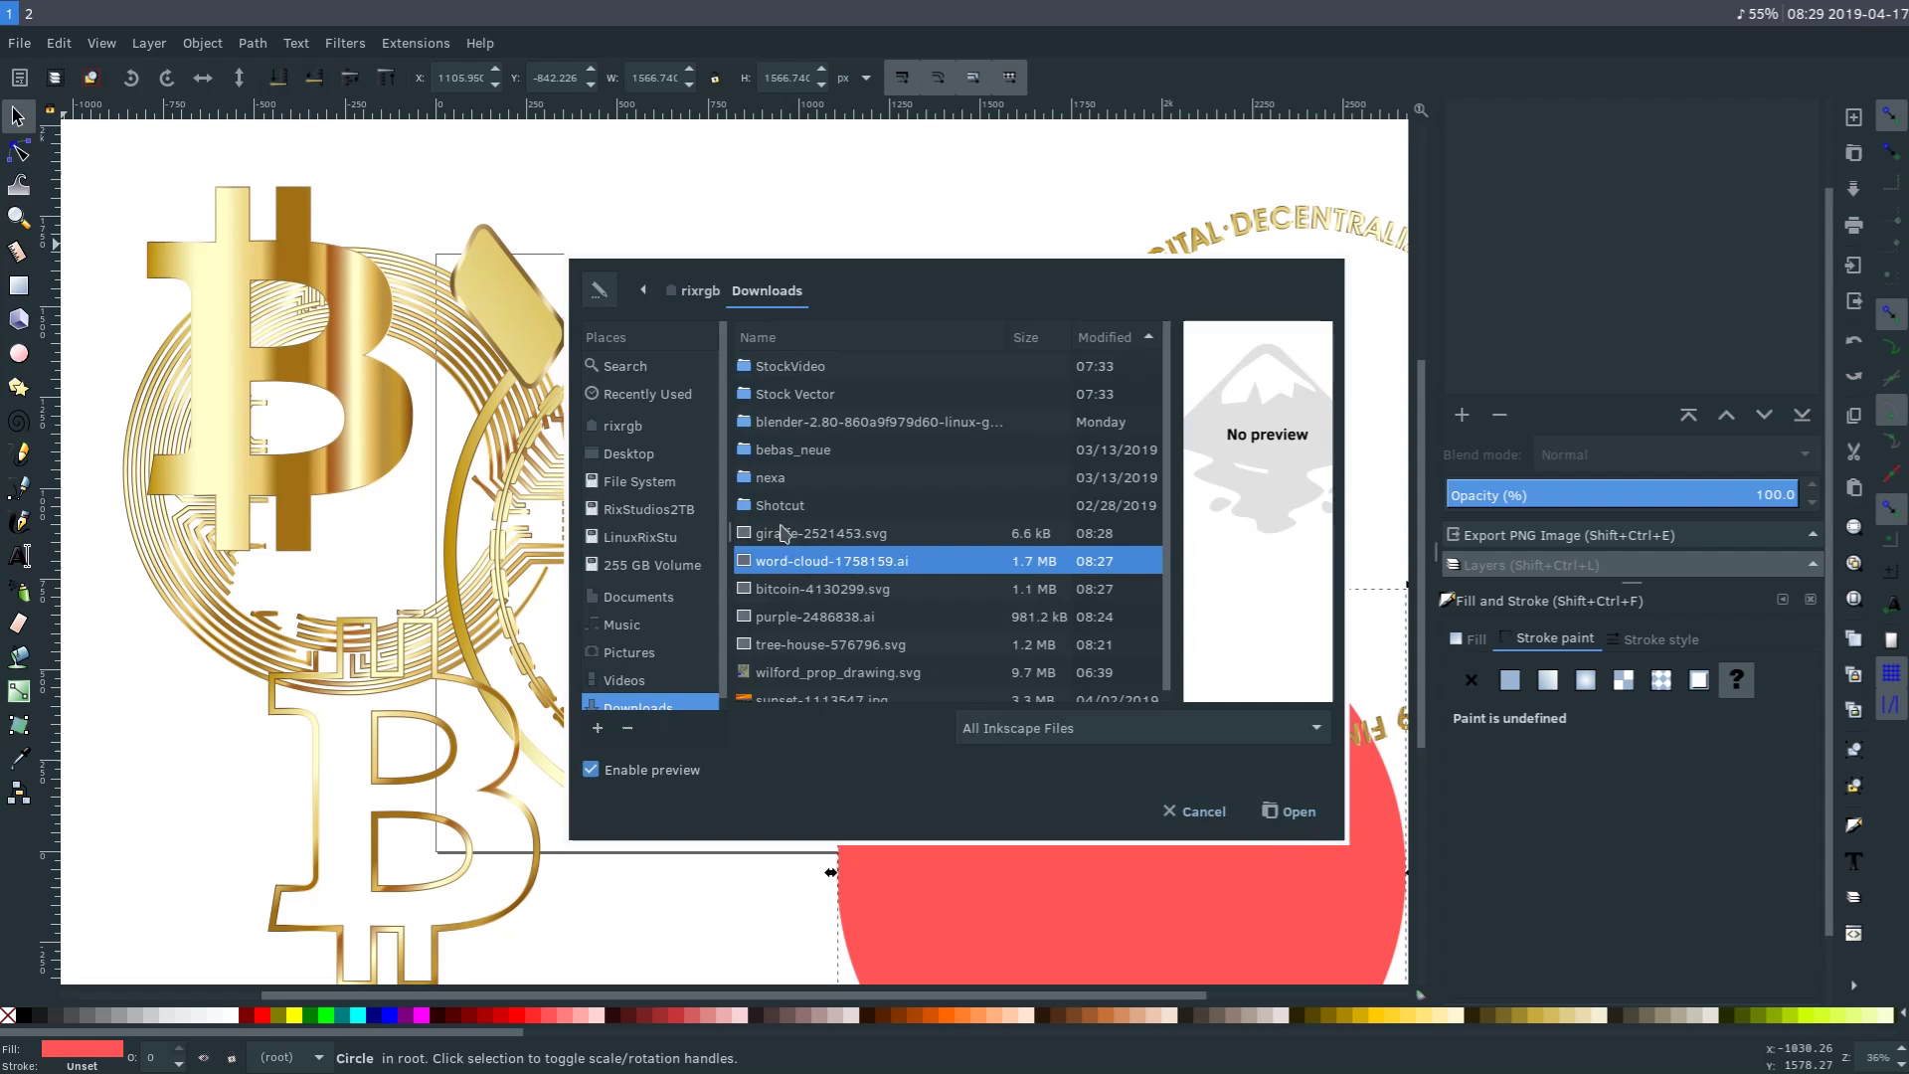
{"action": "left_click", "coordinate": [1286, 812]}
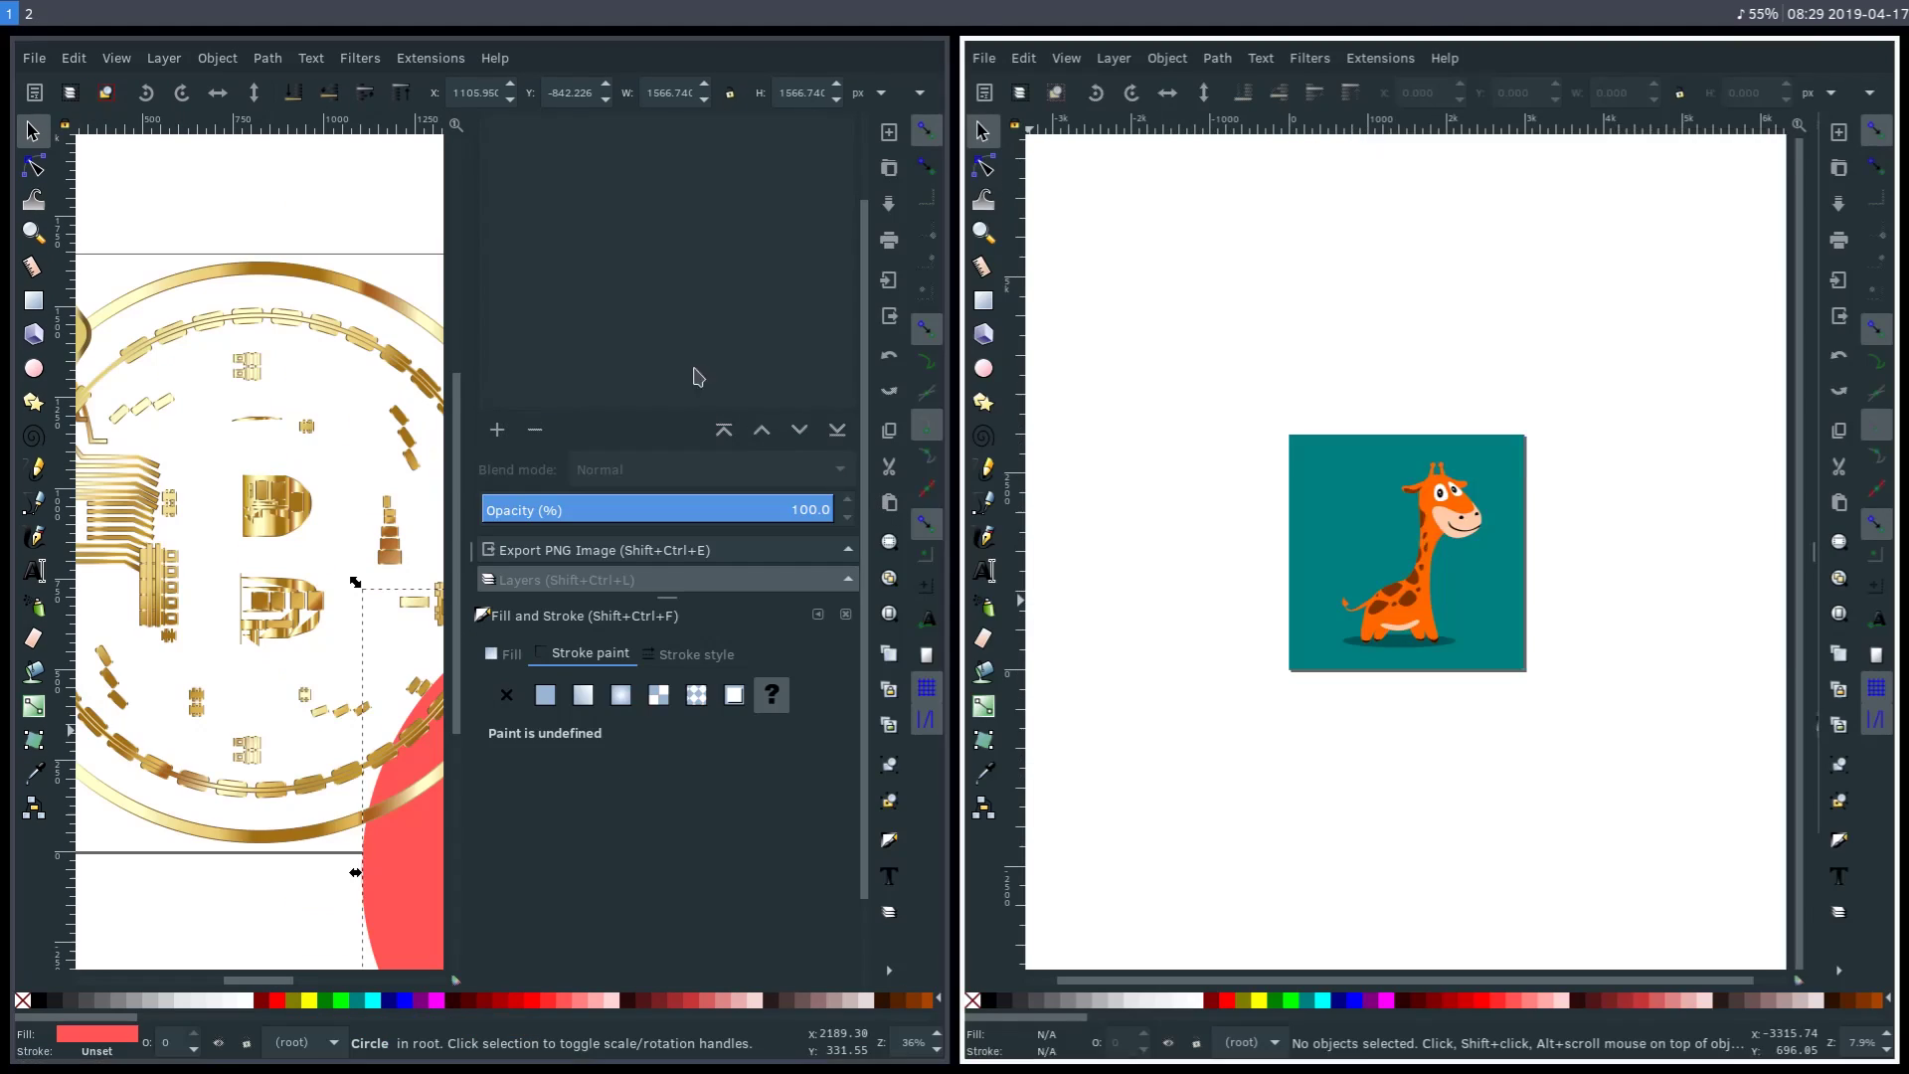
{"action": "left_click", "coordinate": [287, 226]}
{"action": "key", "text": "ctrl+w"}
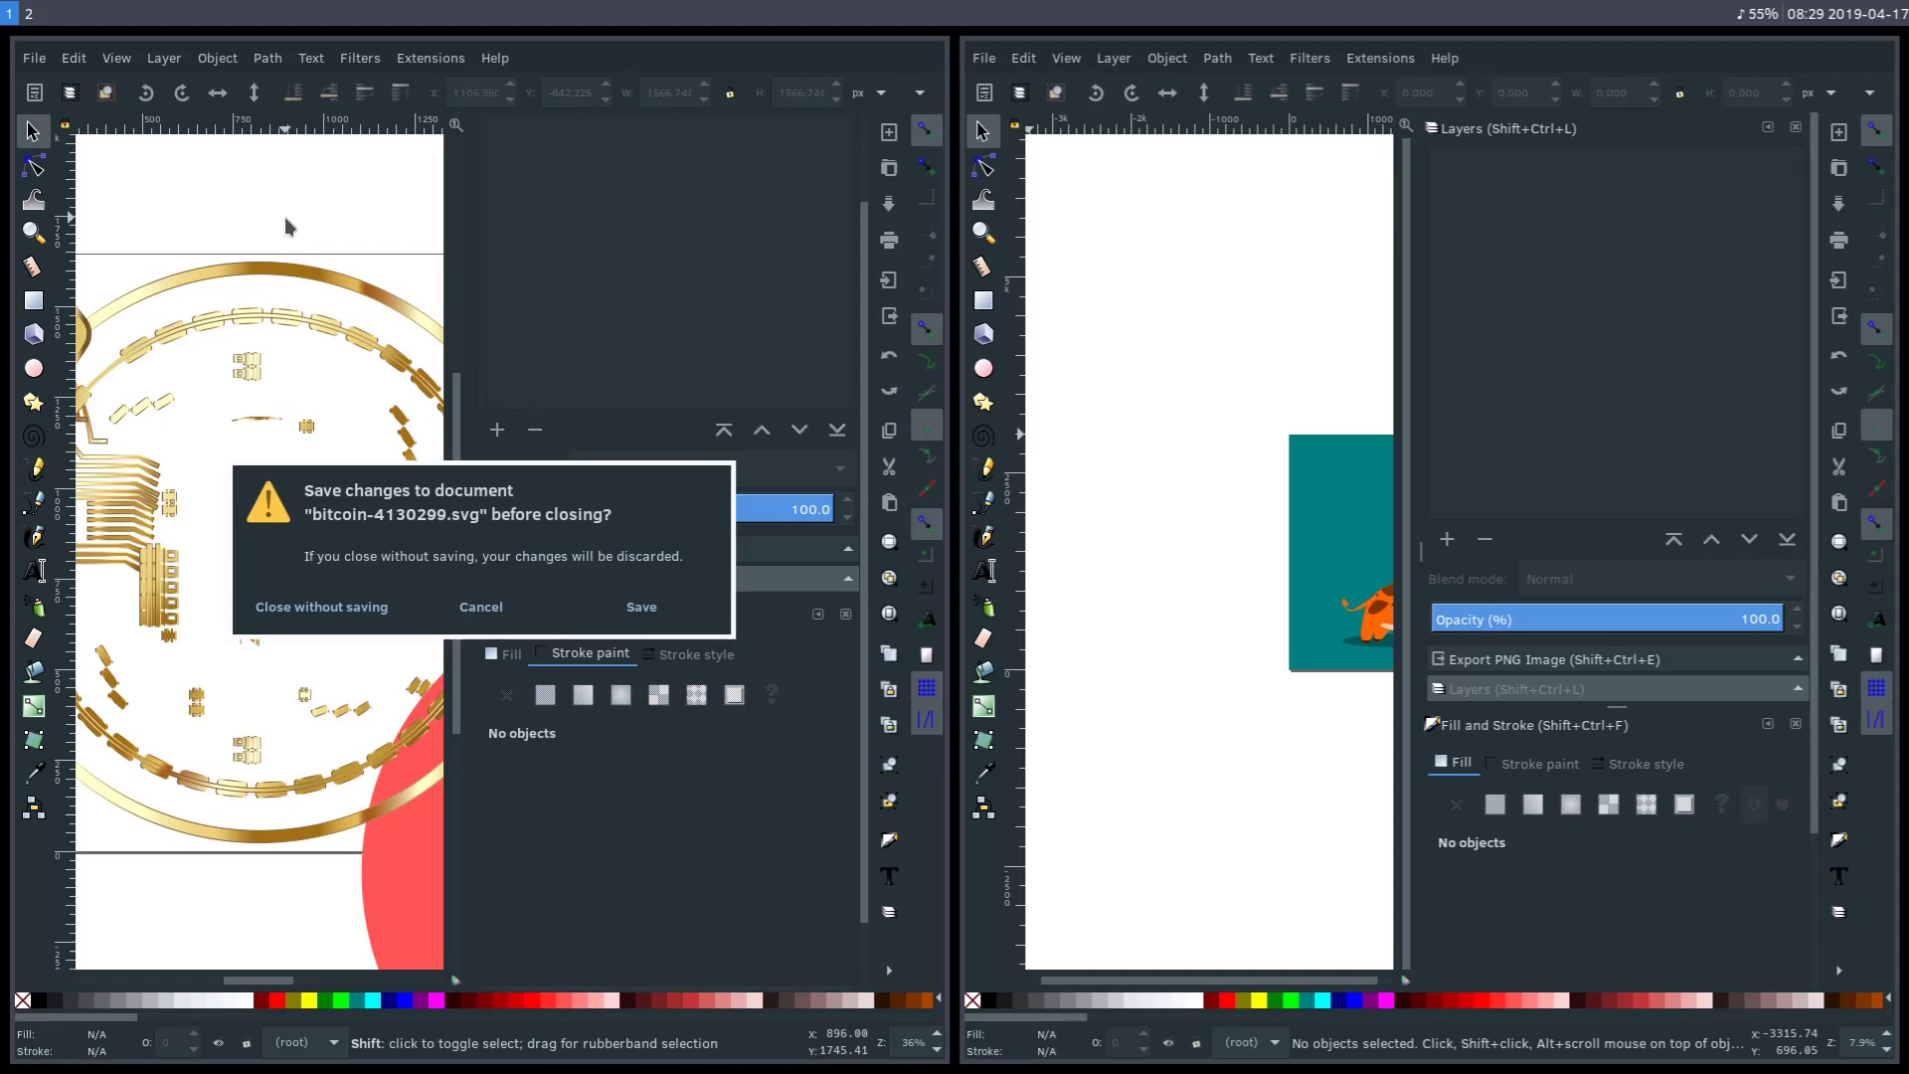
Discard the bitcoin changes, move the giraffe onto the page and ungroup it.
{"action": "left_click", "coordinate": [341, 615]}
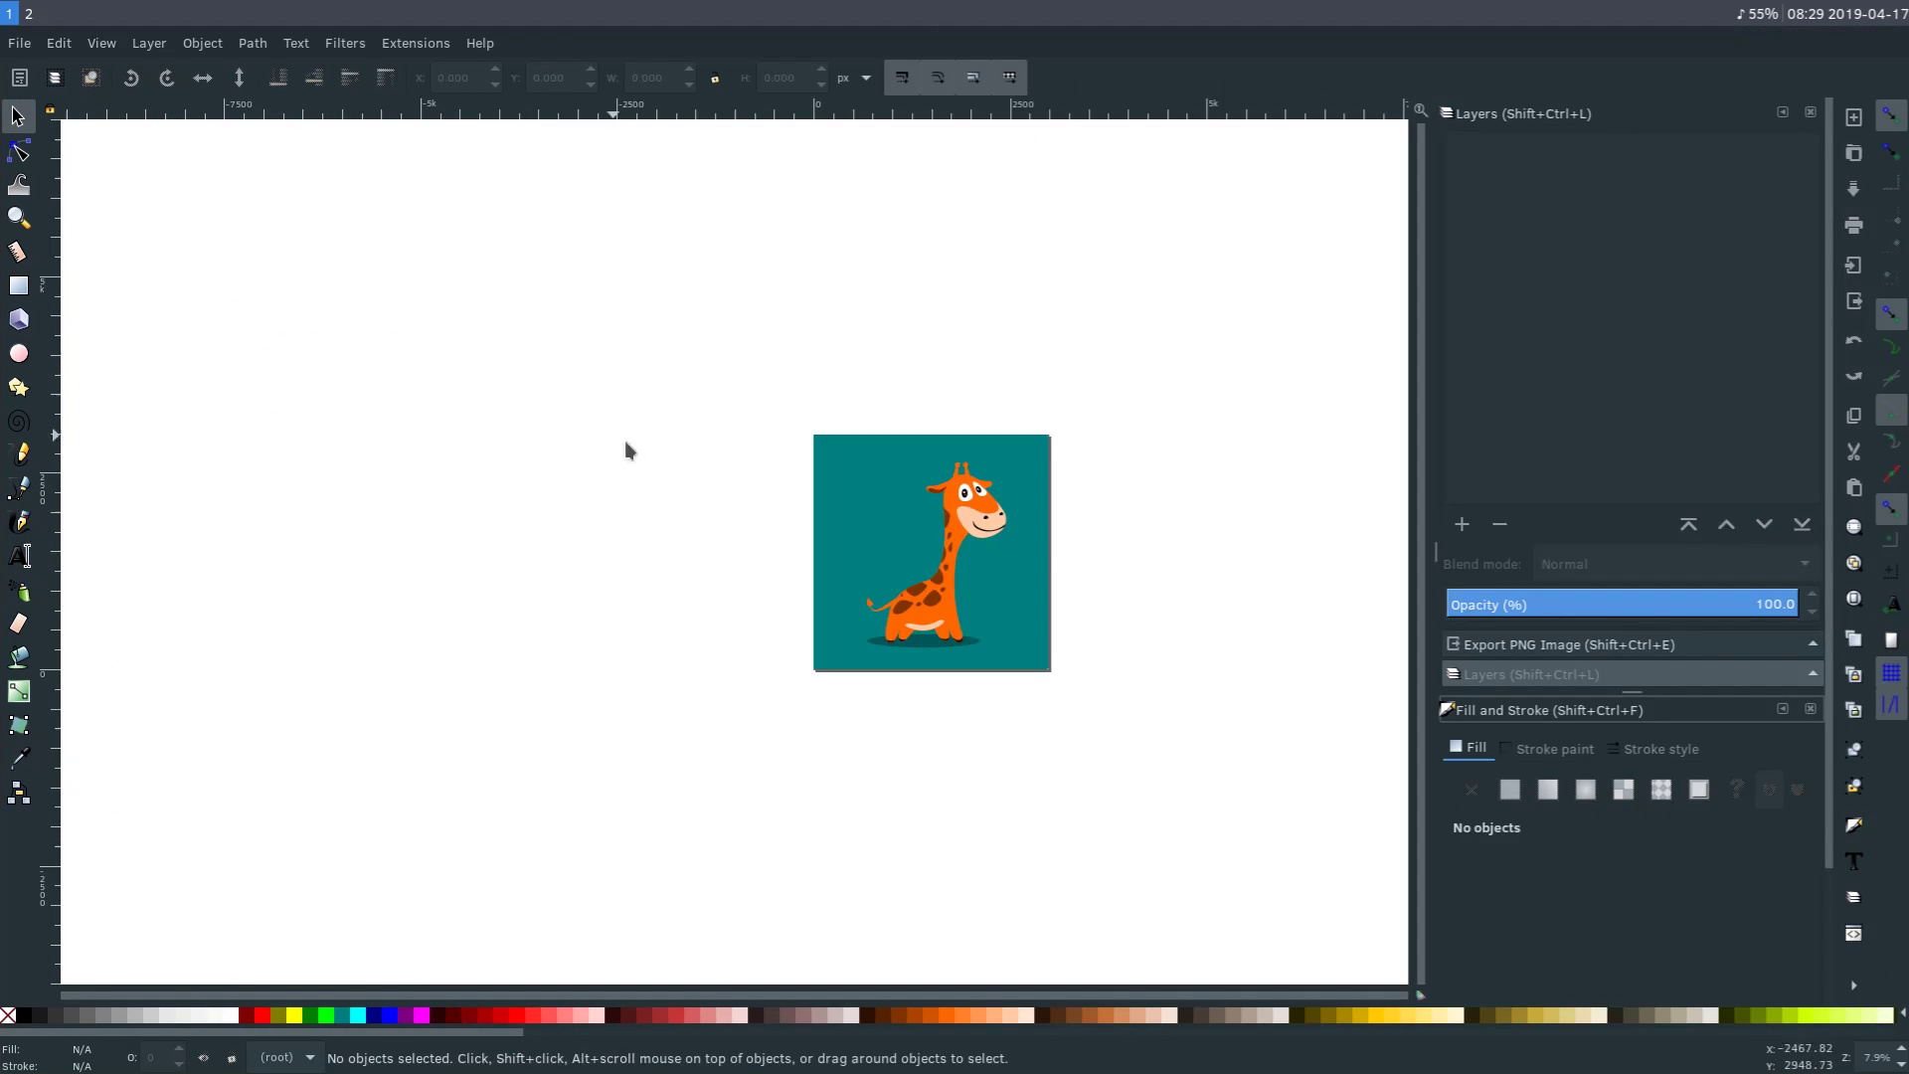
{"action": "left_click", "coordinate": [853, 523]}
{"action": "mouse_move", "coordinate": [910, 545]}
{"action": "left_mouse_down"}
{"action": "mouse_move", "coordinate": [791, 379]}
{"action": "mouse_move", "coordinate": [806, 563]}
{"action": "left_mouse_up"}
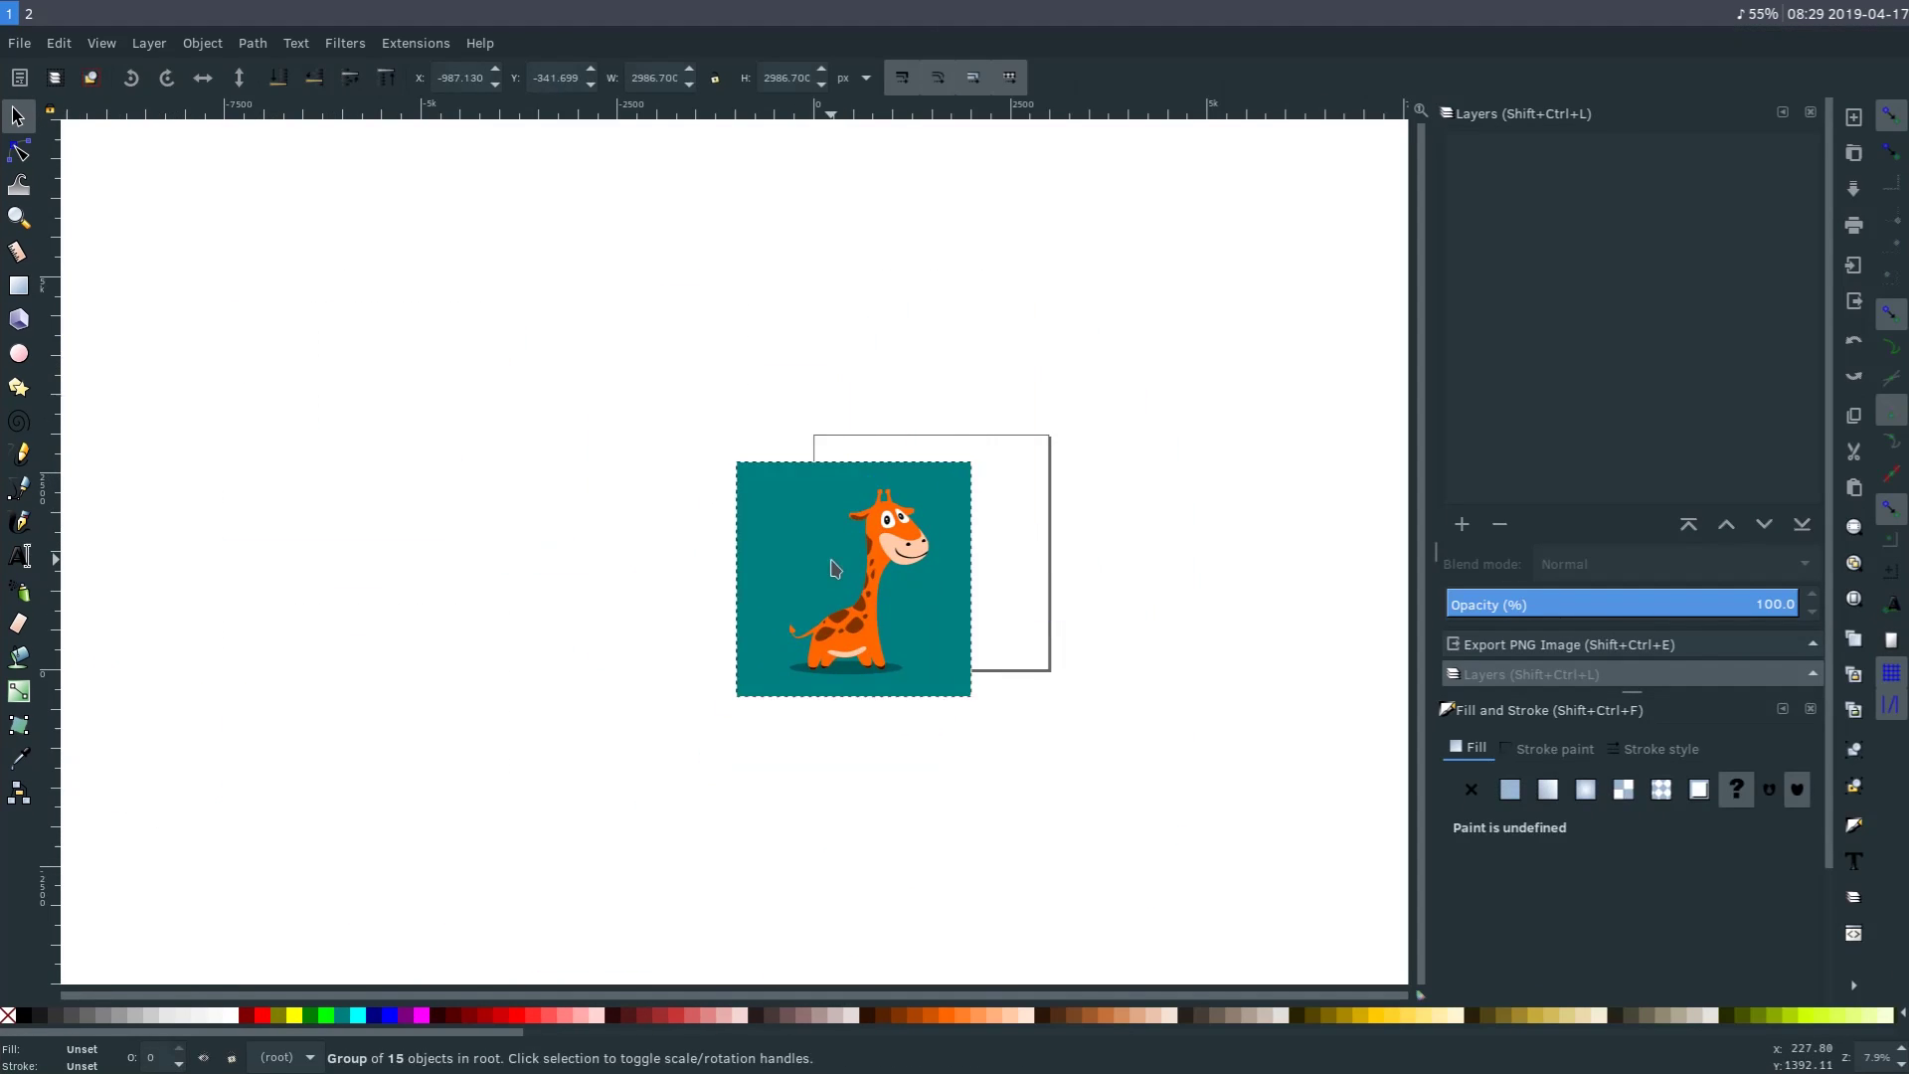
{"action": "scroll", "coordinate": [852, 555], "scroll_direction": "up", "scroll_amount": 1}
{"action": "scroll", "coordinate": [853, 555], "scroll_direction": "up", "scroll_amount": 2}
{"action": "scroll", "coordinate": [1138, 632], "scroll_direction": "down", "scroll_amount": 2}
{"action": "scroll", "coordinate": [1139, 631], "scroll_direction": "right", "scroll_amount": 5}
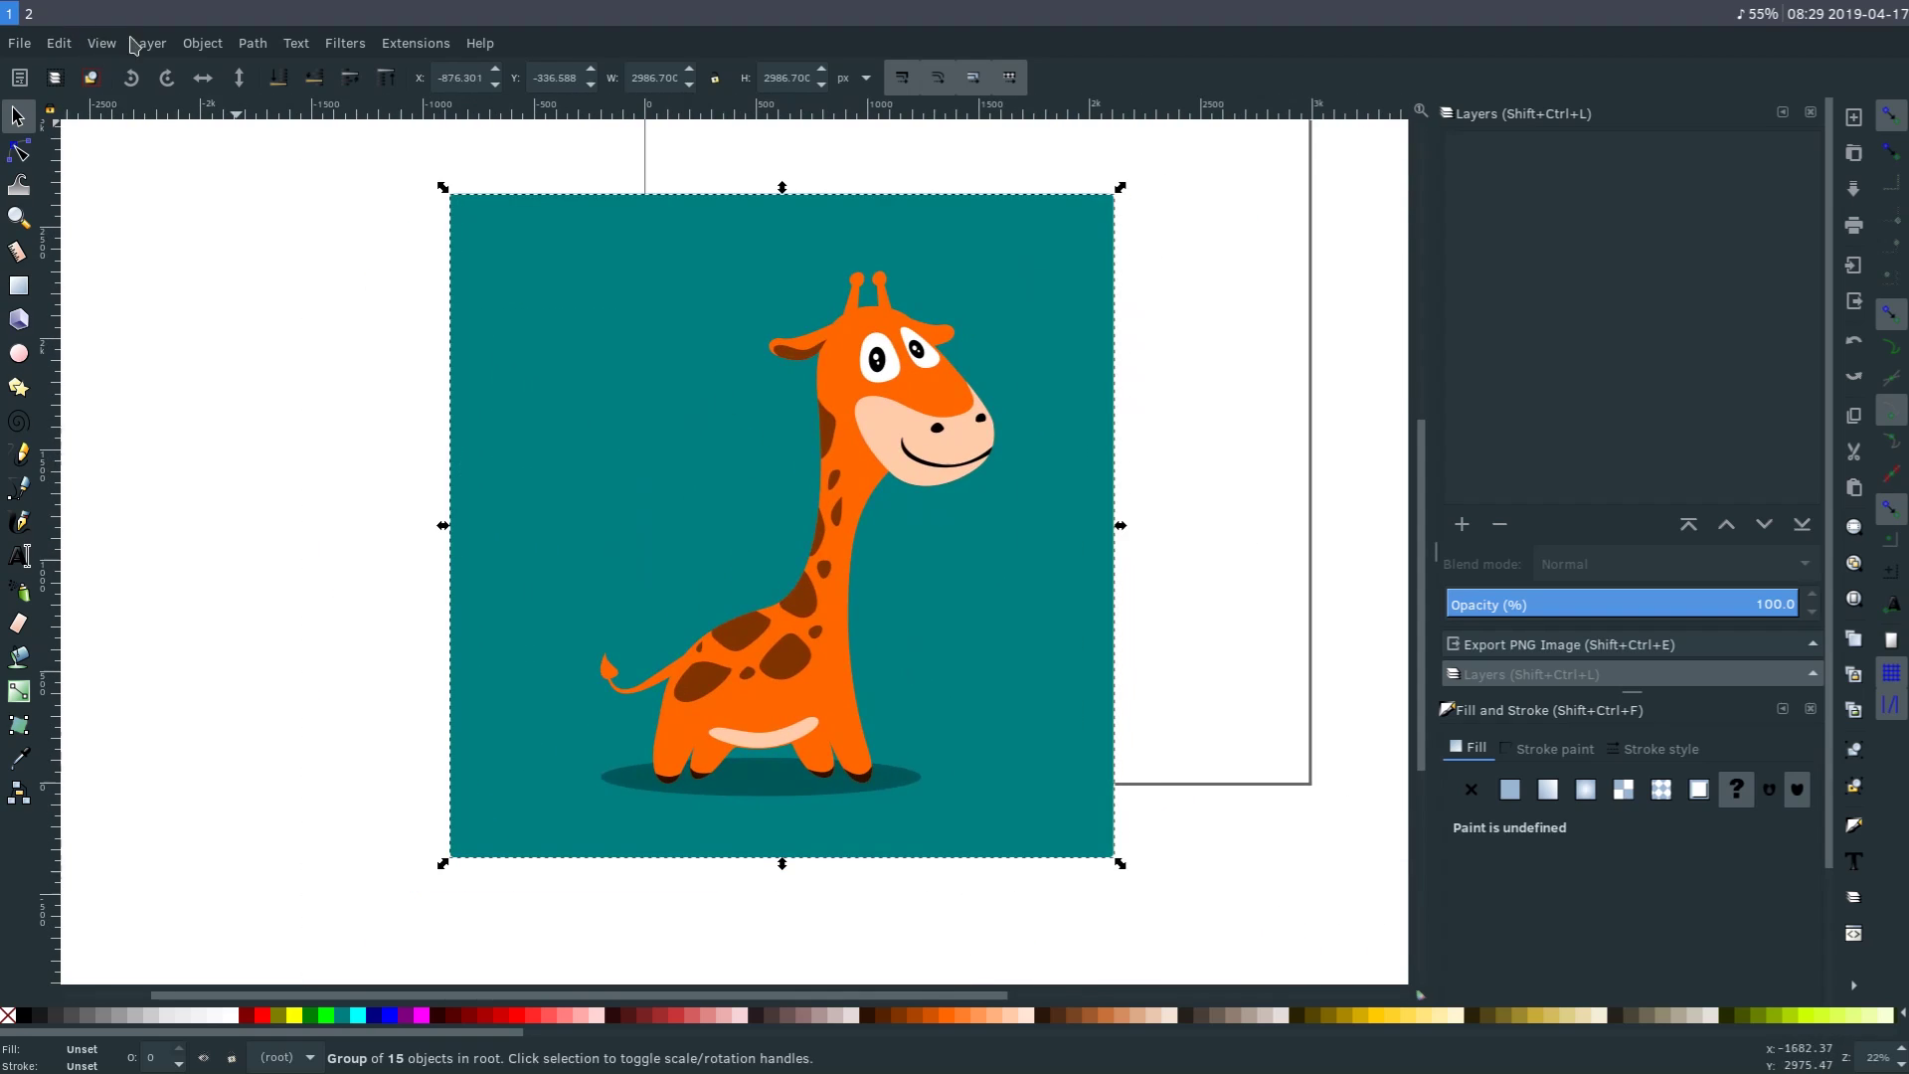
{"action": "left_click", "coordinate": [203, 44]}
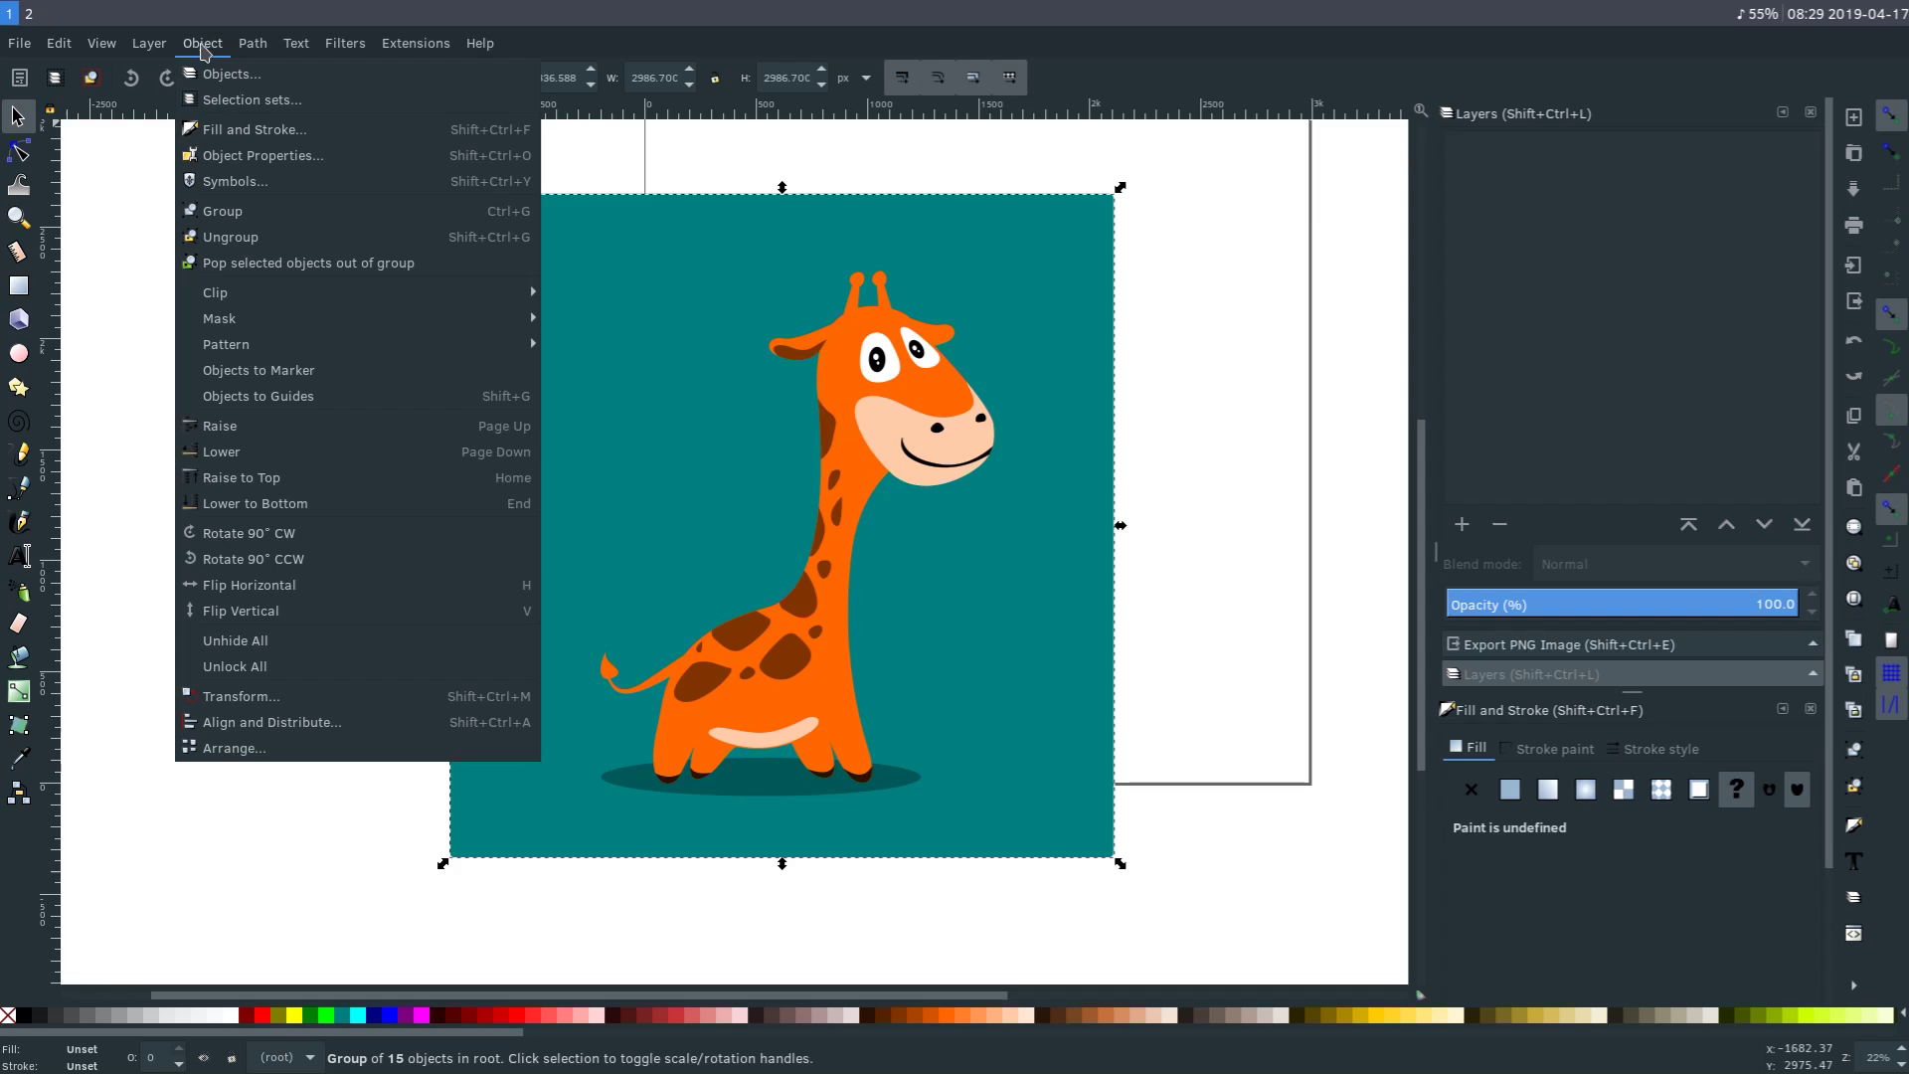
{"action": "left_click", "coordinate": [239, 245]}
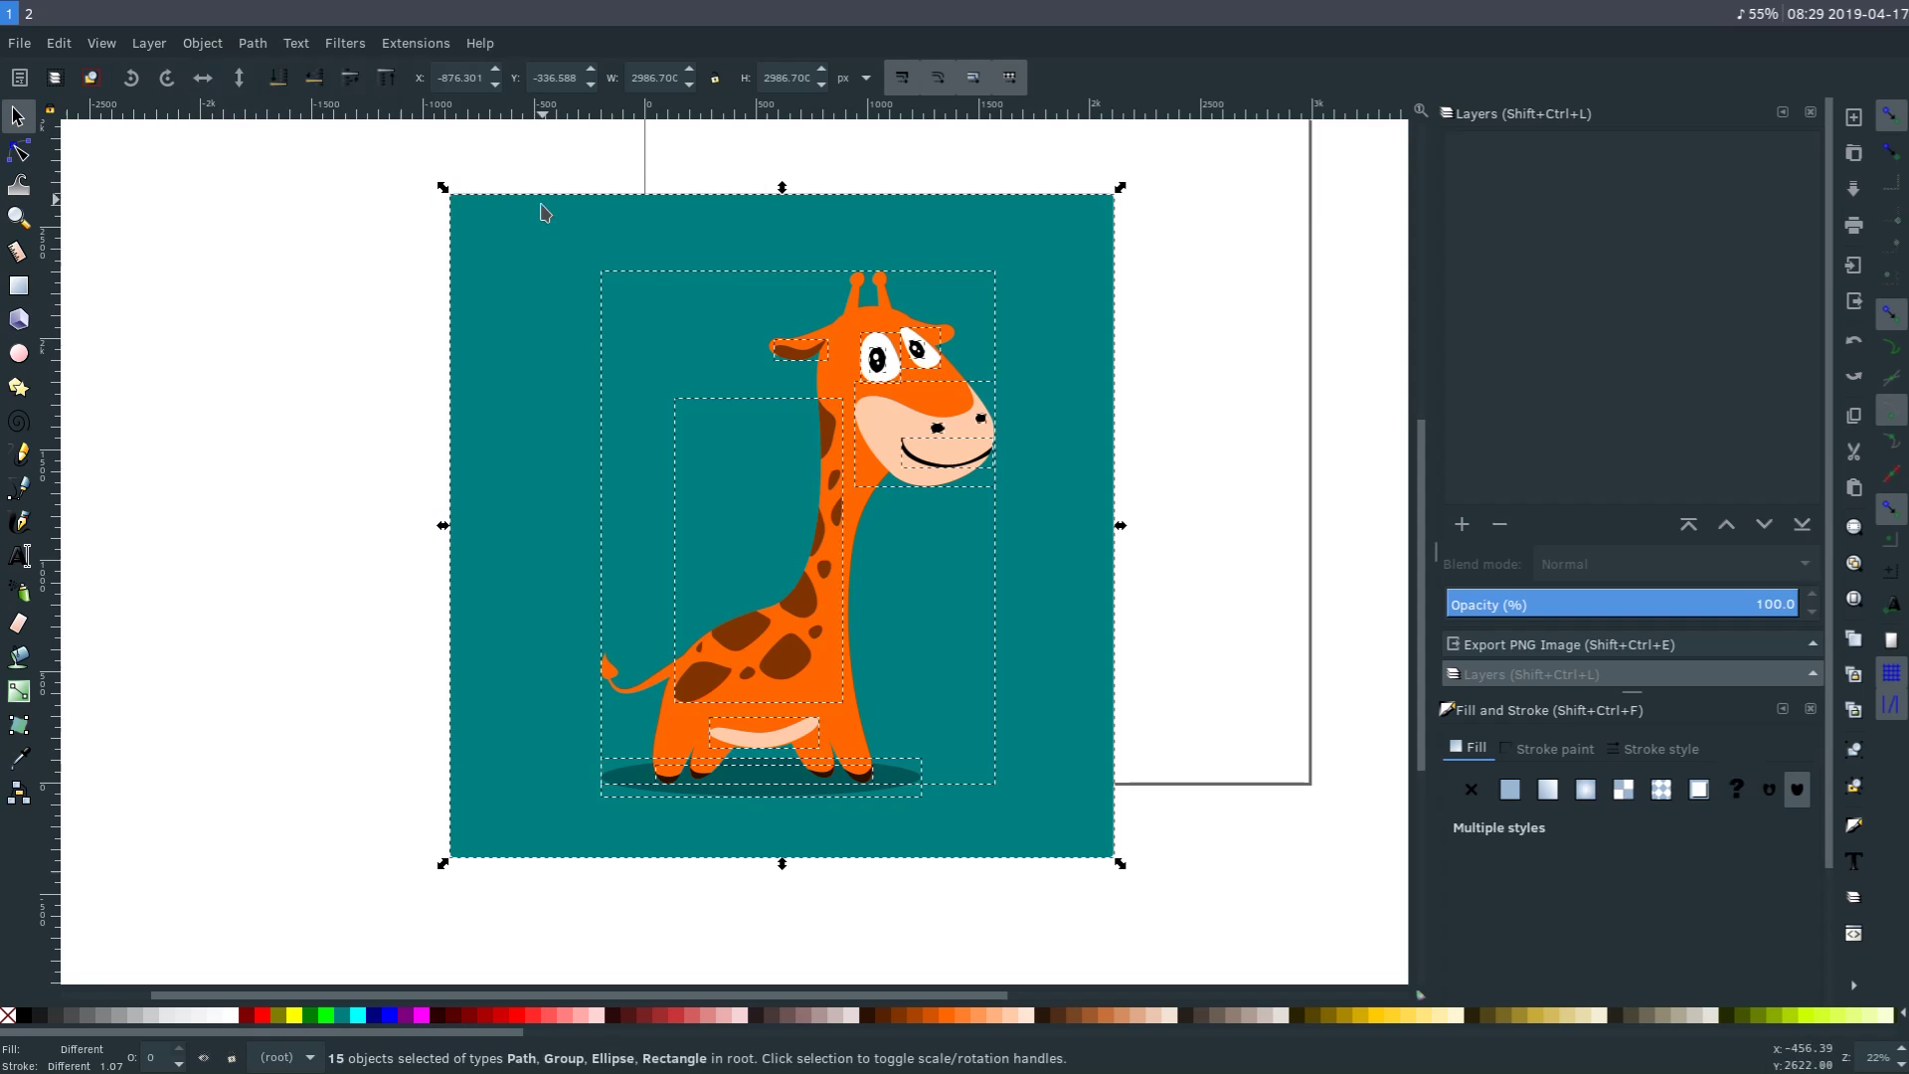
{"action": "left_click", "coordinate": [365, 382]}
Recolour the teal background rectangle mid-grey after trying red and black.
{"action": "mouse_move", "coordinate": [654, 448]}
{"action": "left_mouse_down"}
{"action": "mouse_move", "coordinate": [566, 374]}
{"action": "mouse_move", "coordinate": [161, 477]}
{"action": "mouse_move", "coordinate": [648, 350]}
{"action": "mouse_move", "coordinate": [647, 459]}
{"action": "left_mouse_up"}
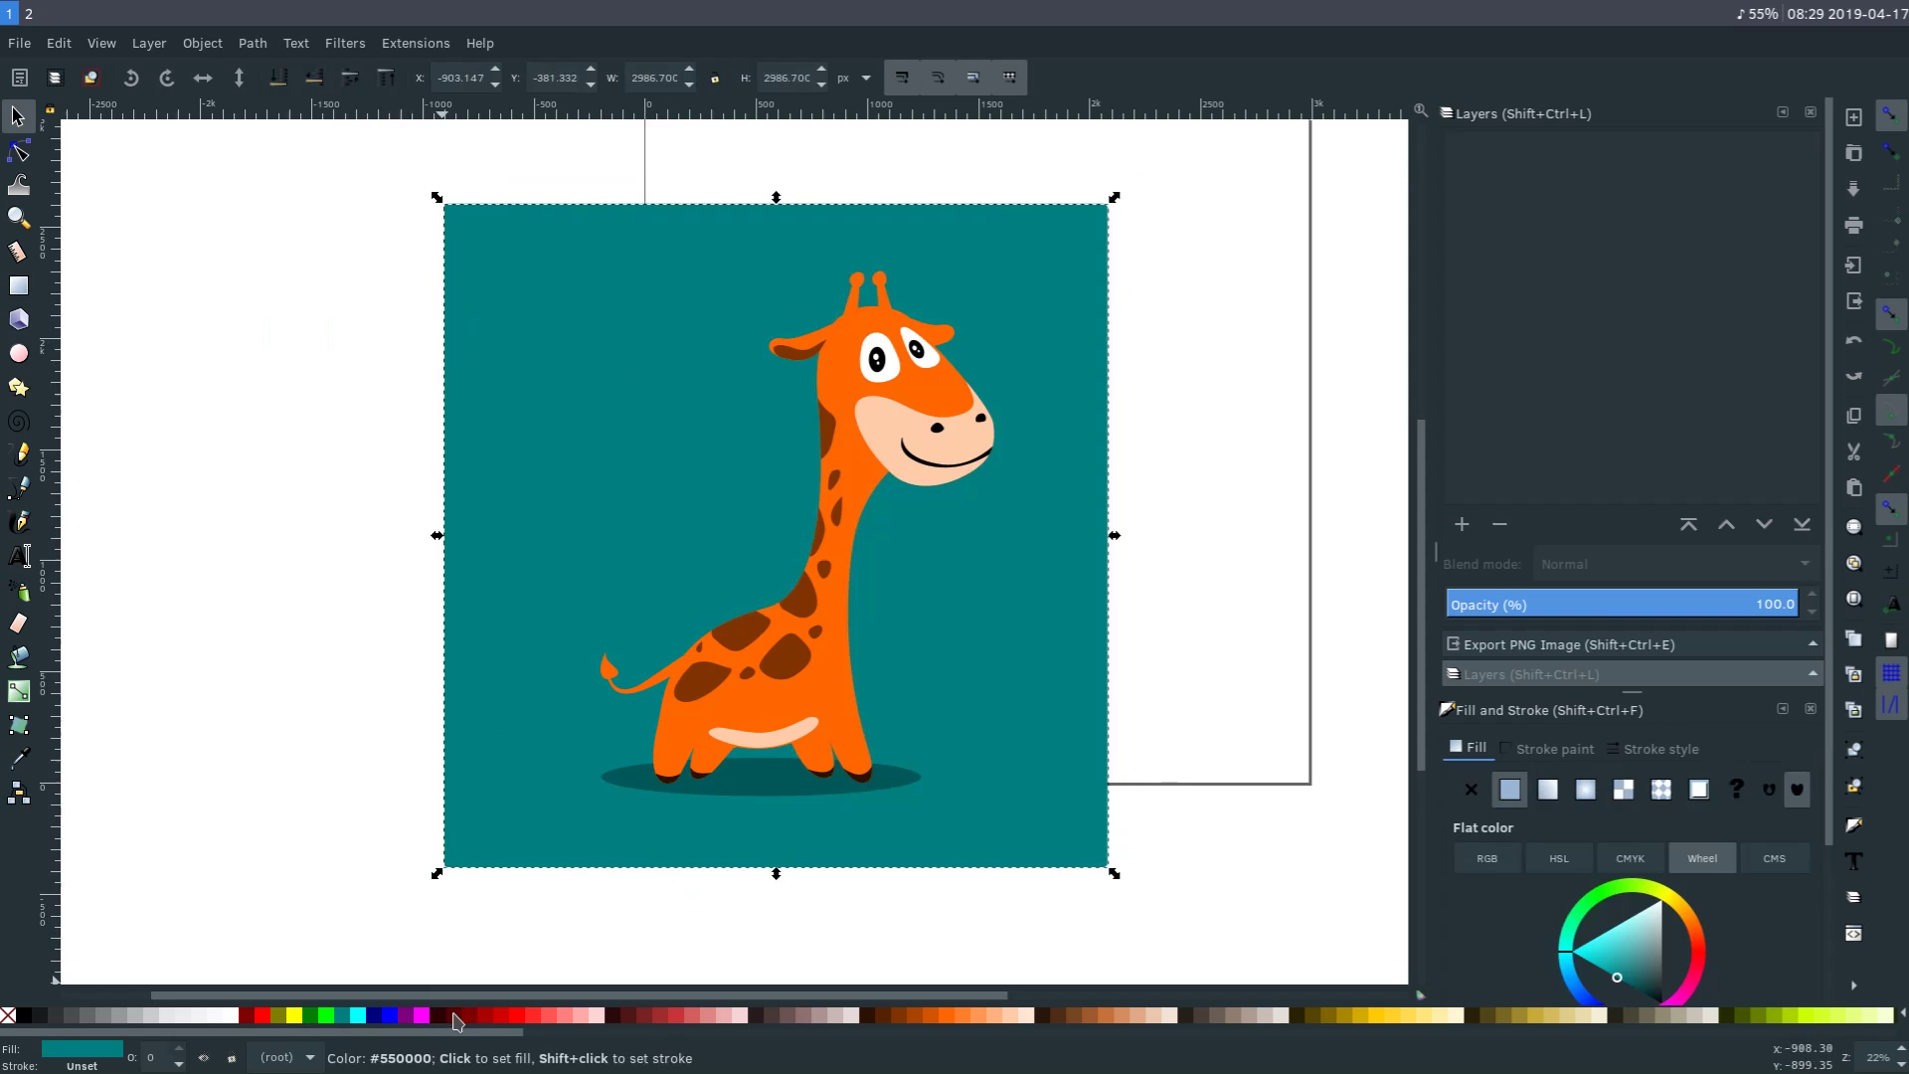
{"action": "left_click", "coordinate": [537, 1019]}
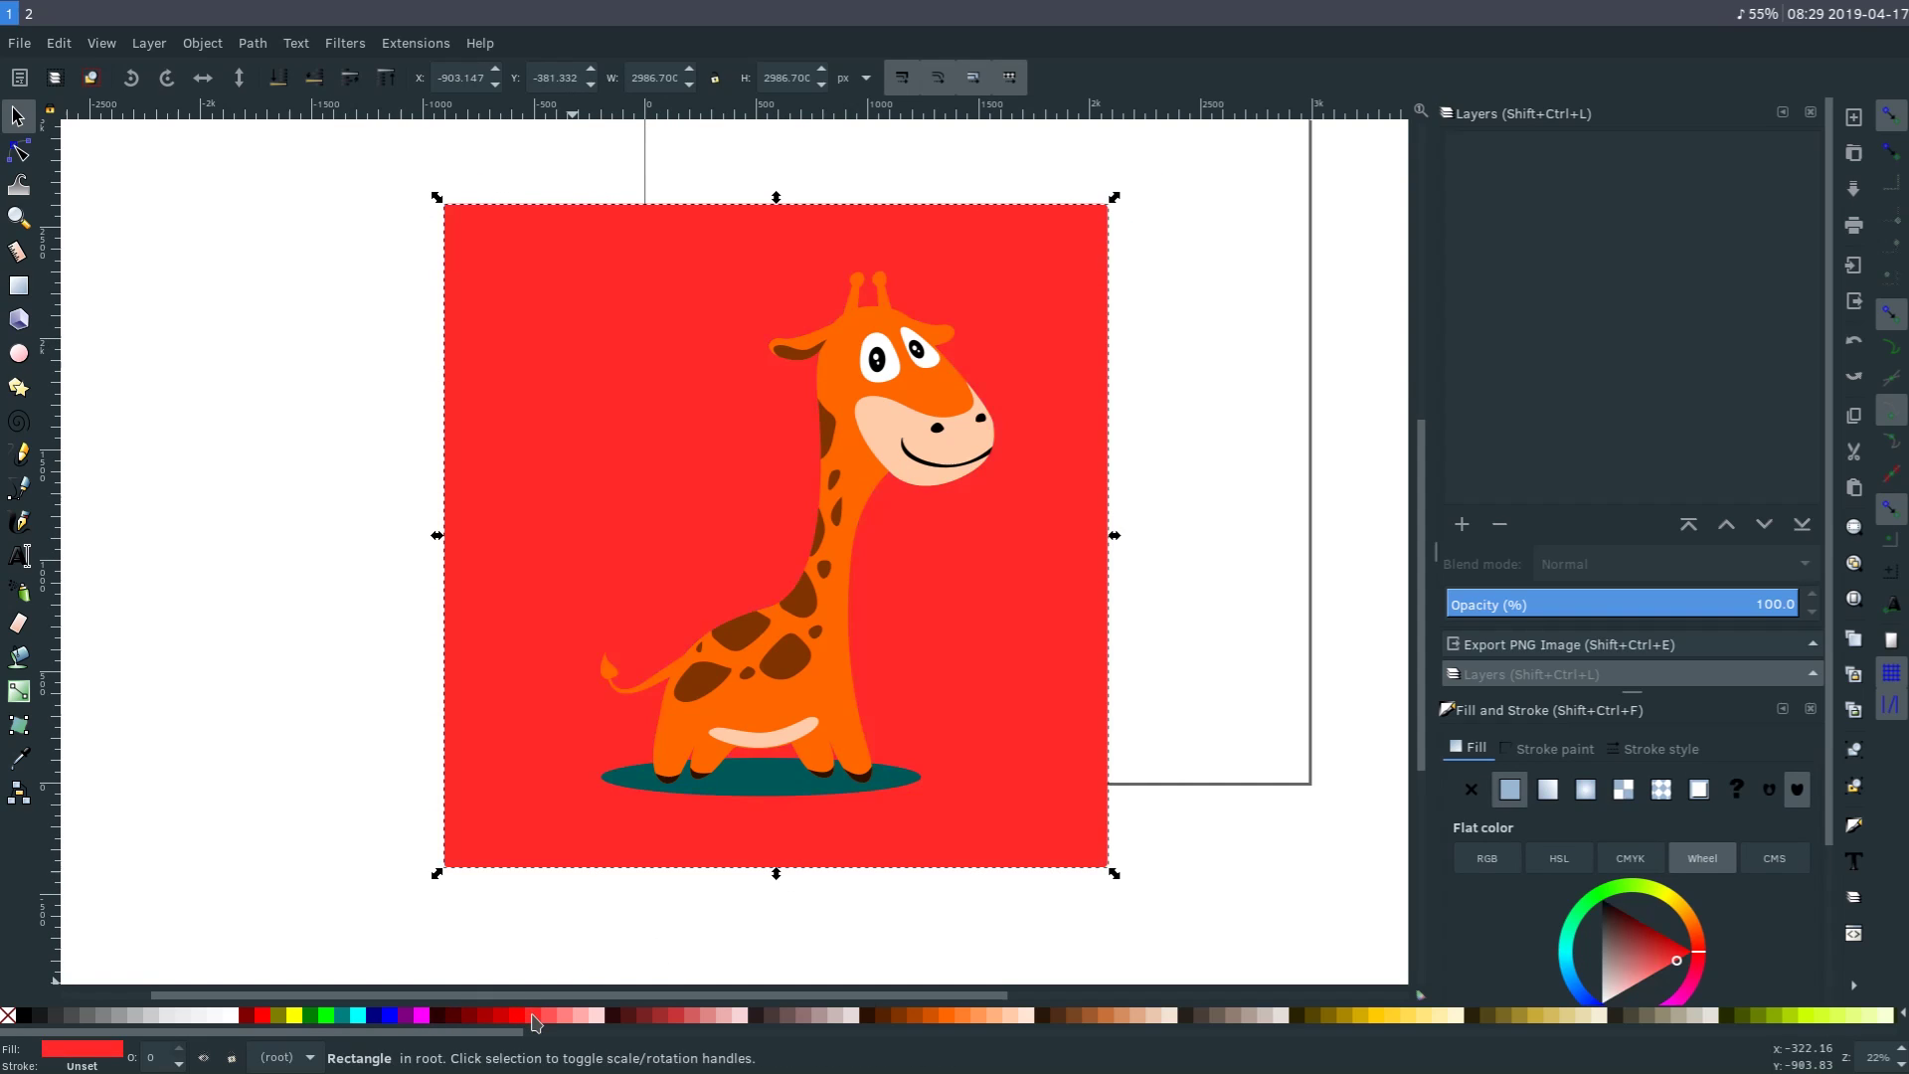
{"action": "left_click", "coordinate": [31, 1019]}
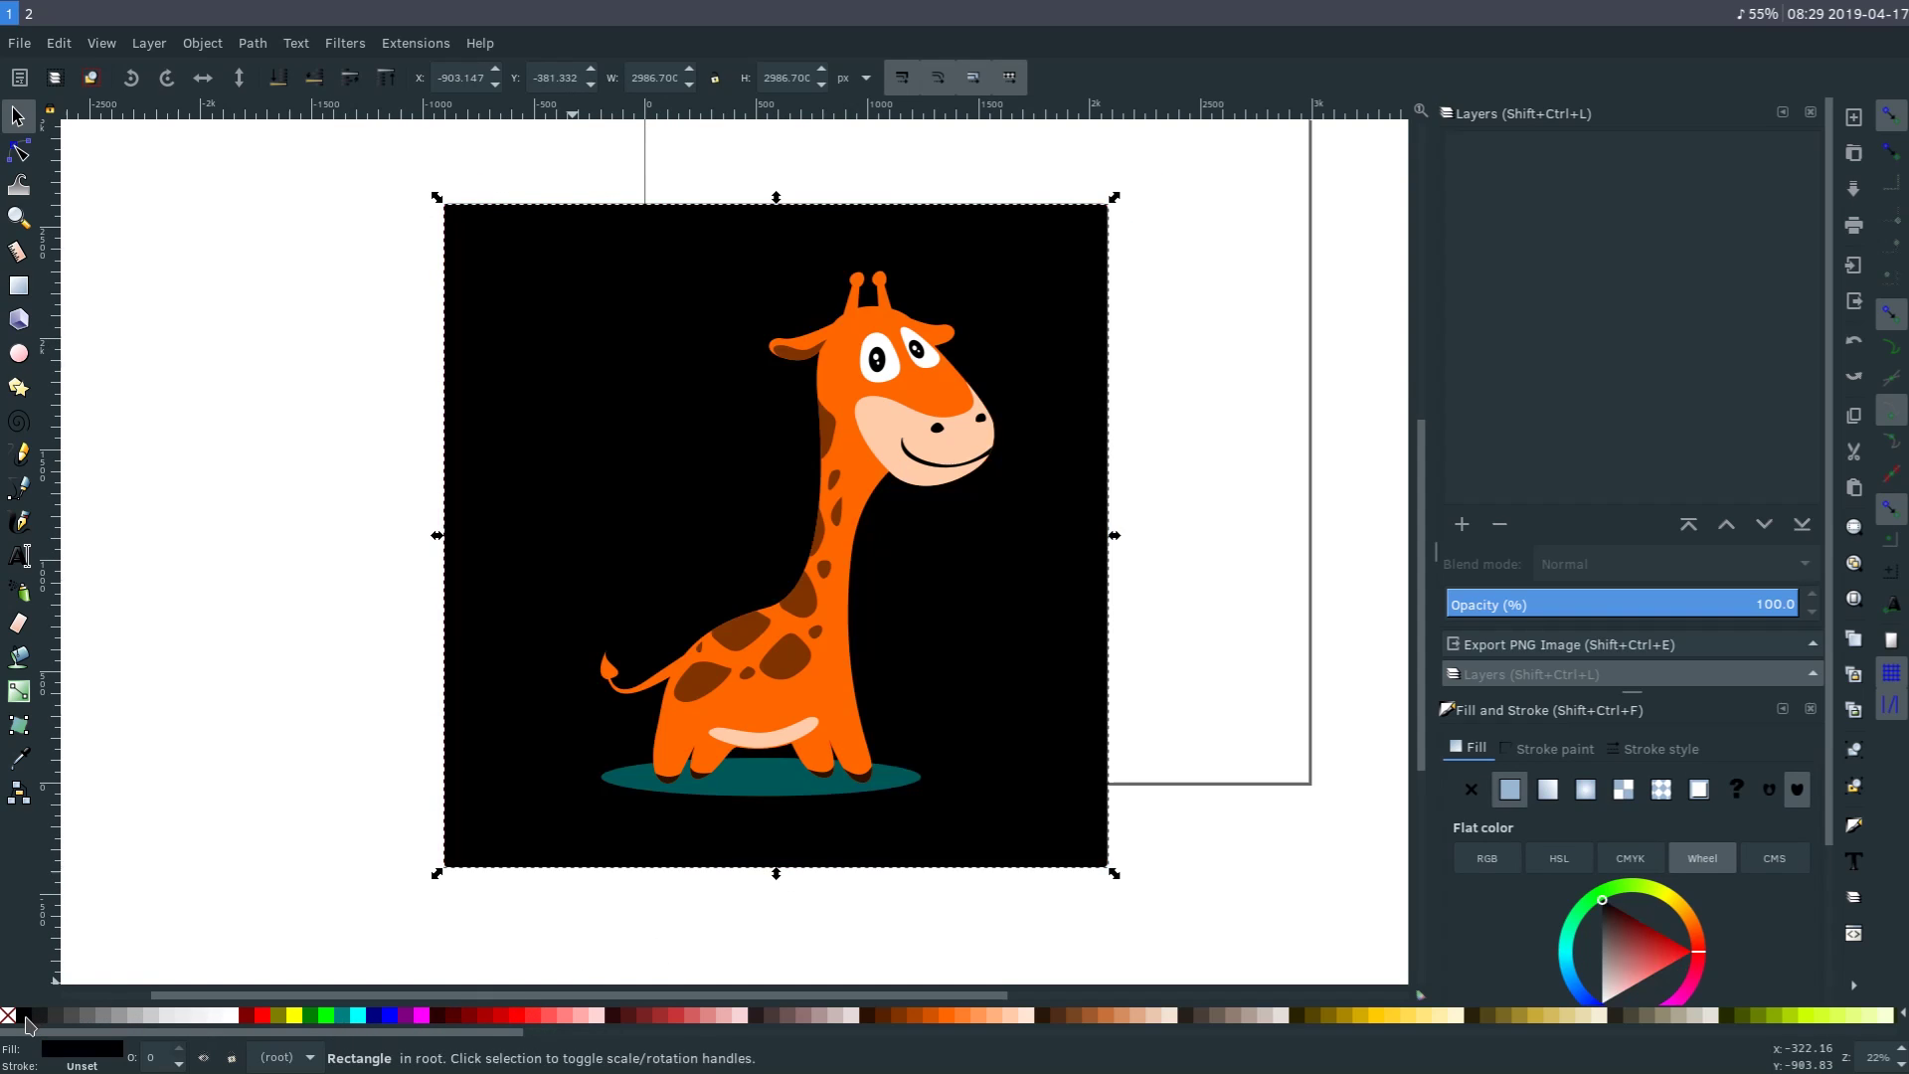
{"action": "left_click", "coordinate": [127, 1019]}
{"action": "left_click", "coordinate": [418, 713]}
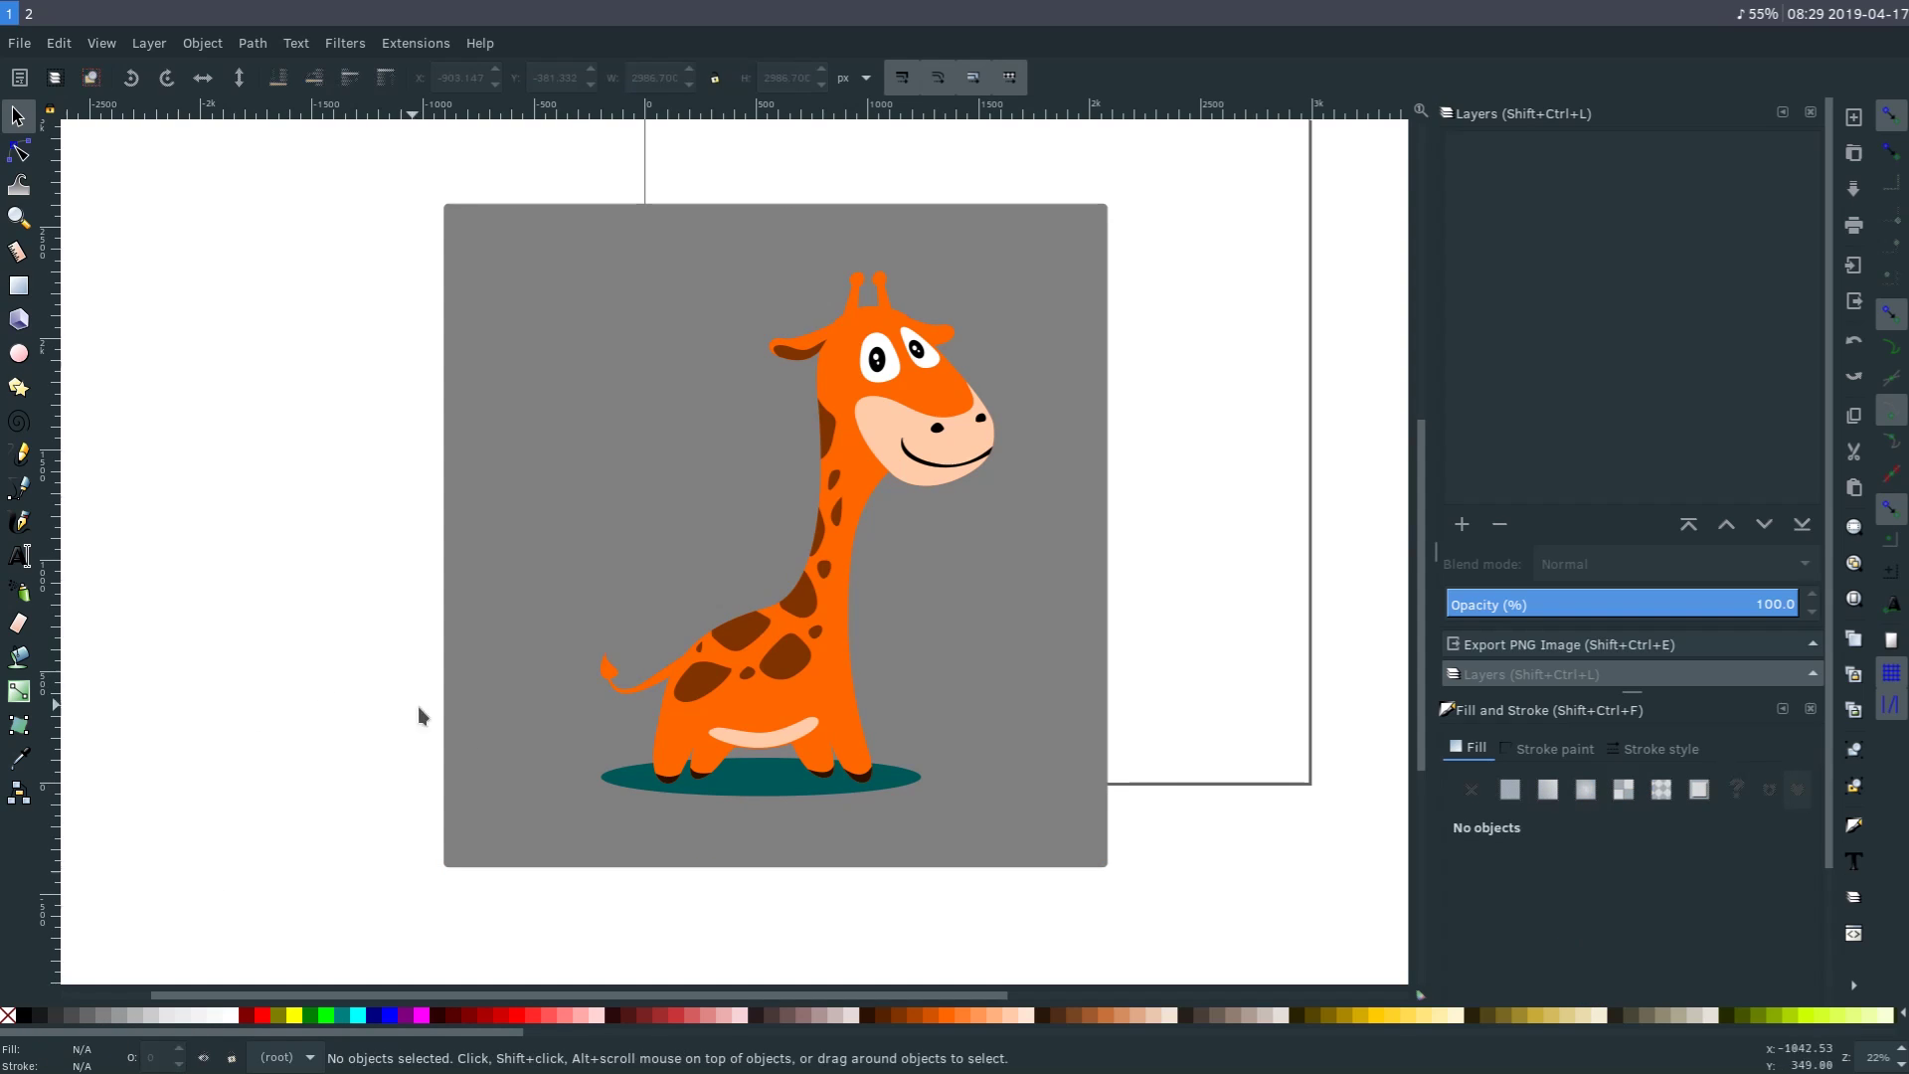
{"action": "left_click", "coordinate": [761, 800]}
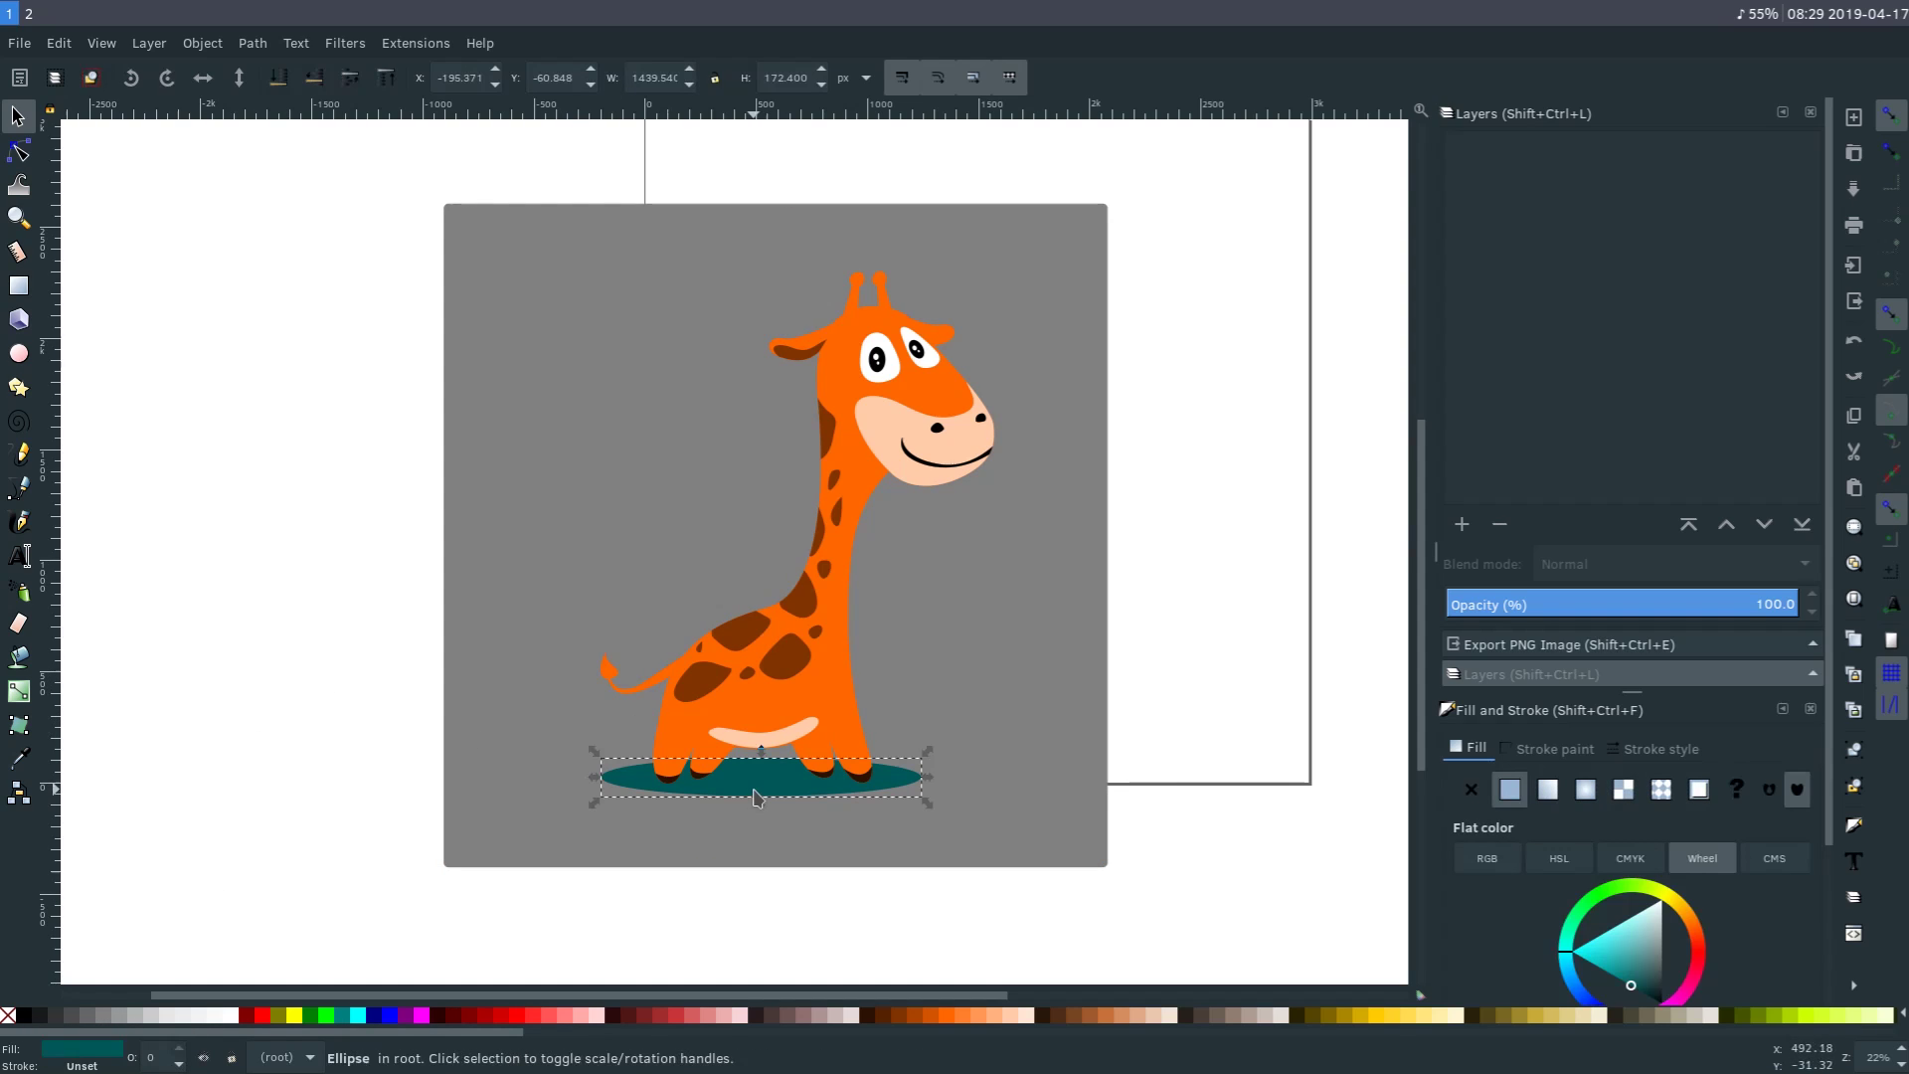
Try grey shades on the giraffe's shadow ellipse, then restore it to teal.
{"action": "left_click", "coordinate": [159, 1017]}
{"action": "left_click", "coordinate": [105, 1018]}
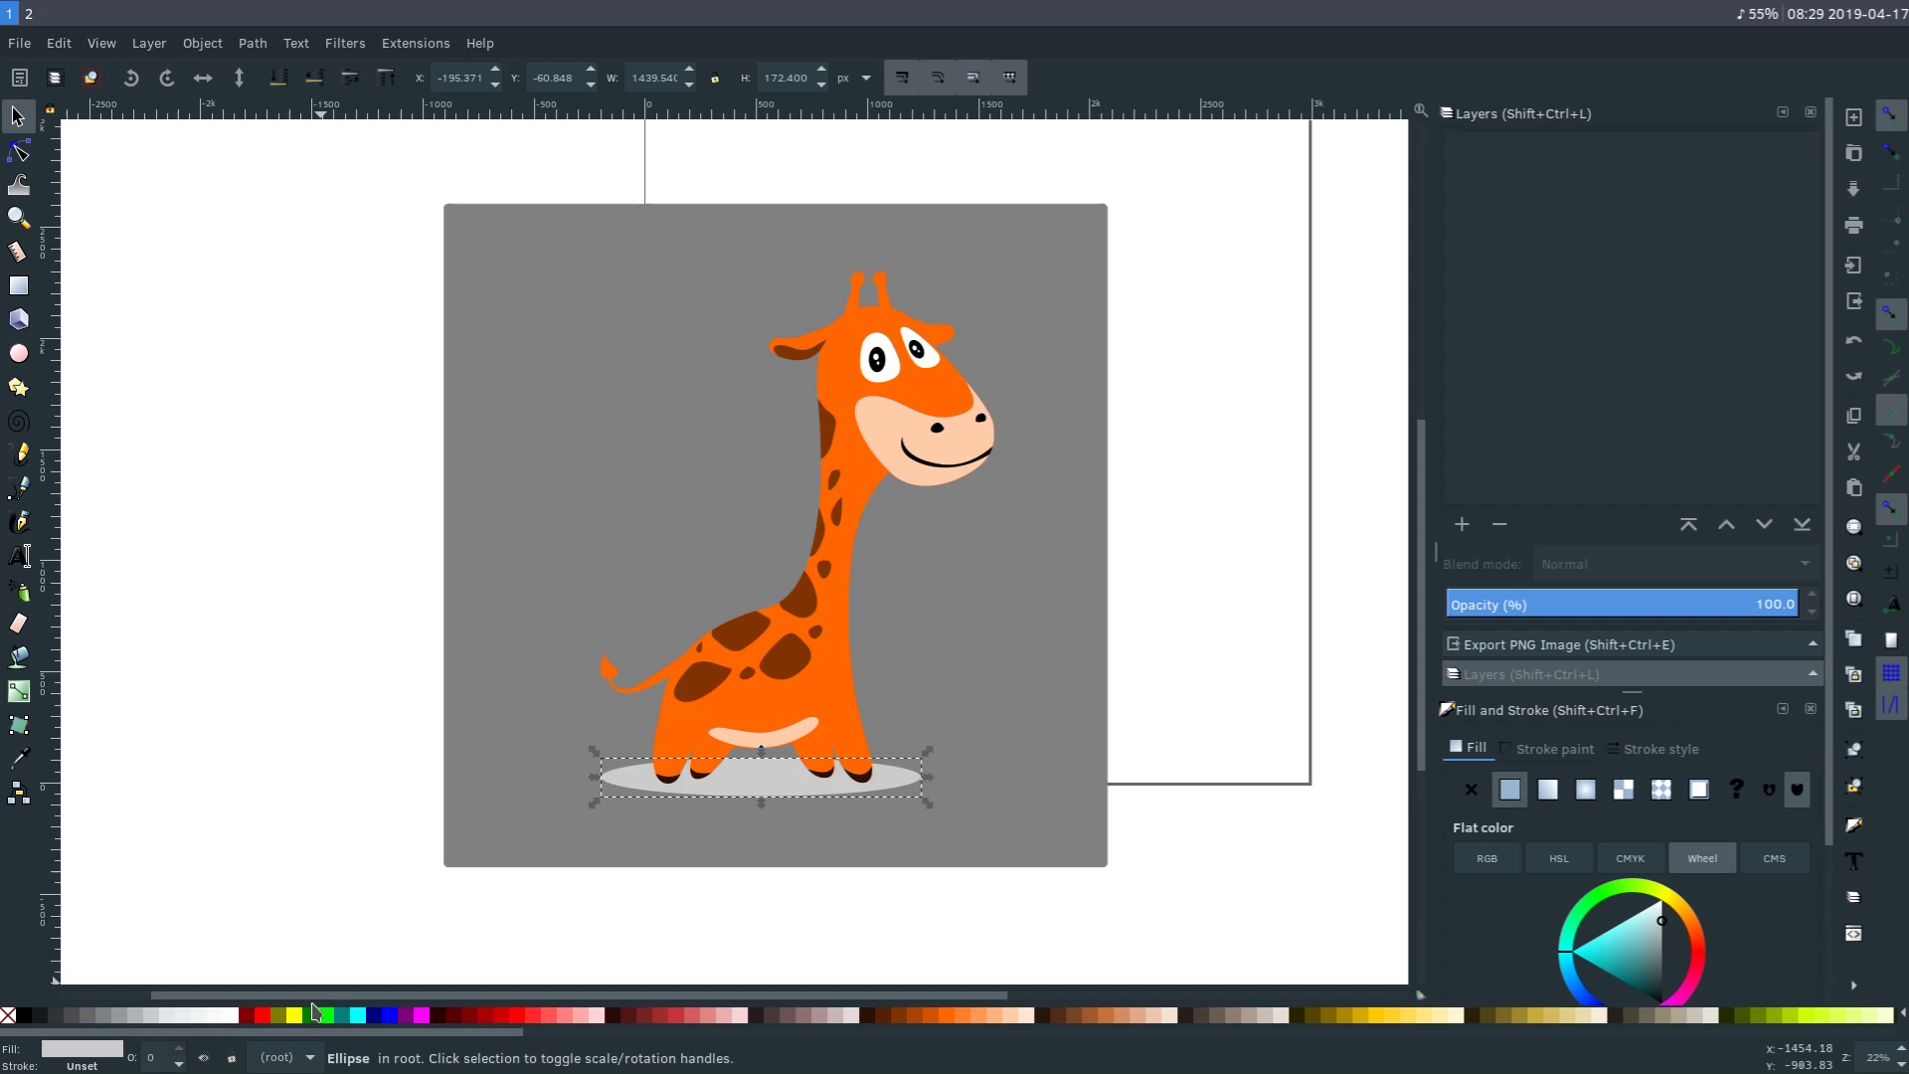
{"action": "left_click", "coordinate": [341, 1019]}
{"action": "left_click", "coordinate": [367, 829]}
Fill one of the giraffe's eyes yellow after trying red.
{"action": "left_click", "coordinate": [889, 368]}
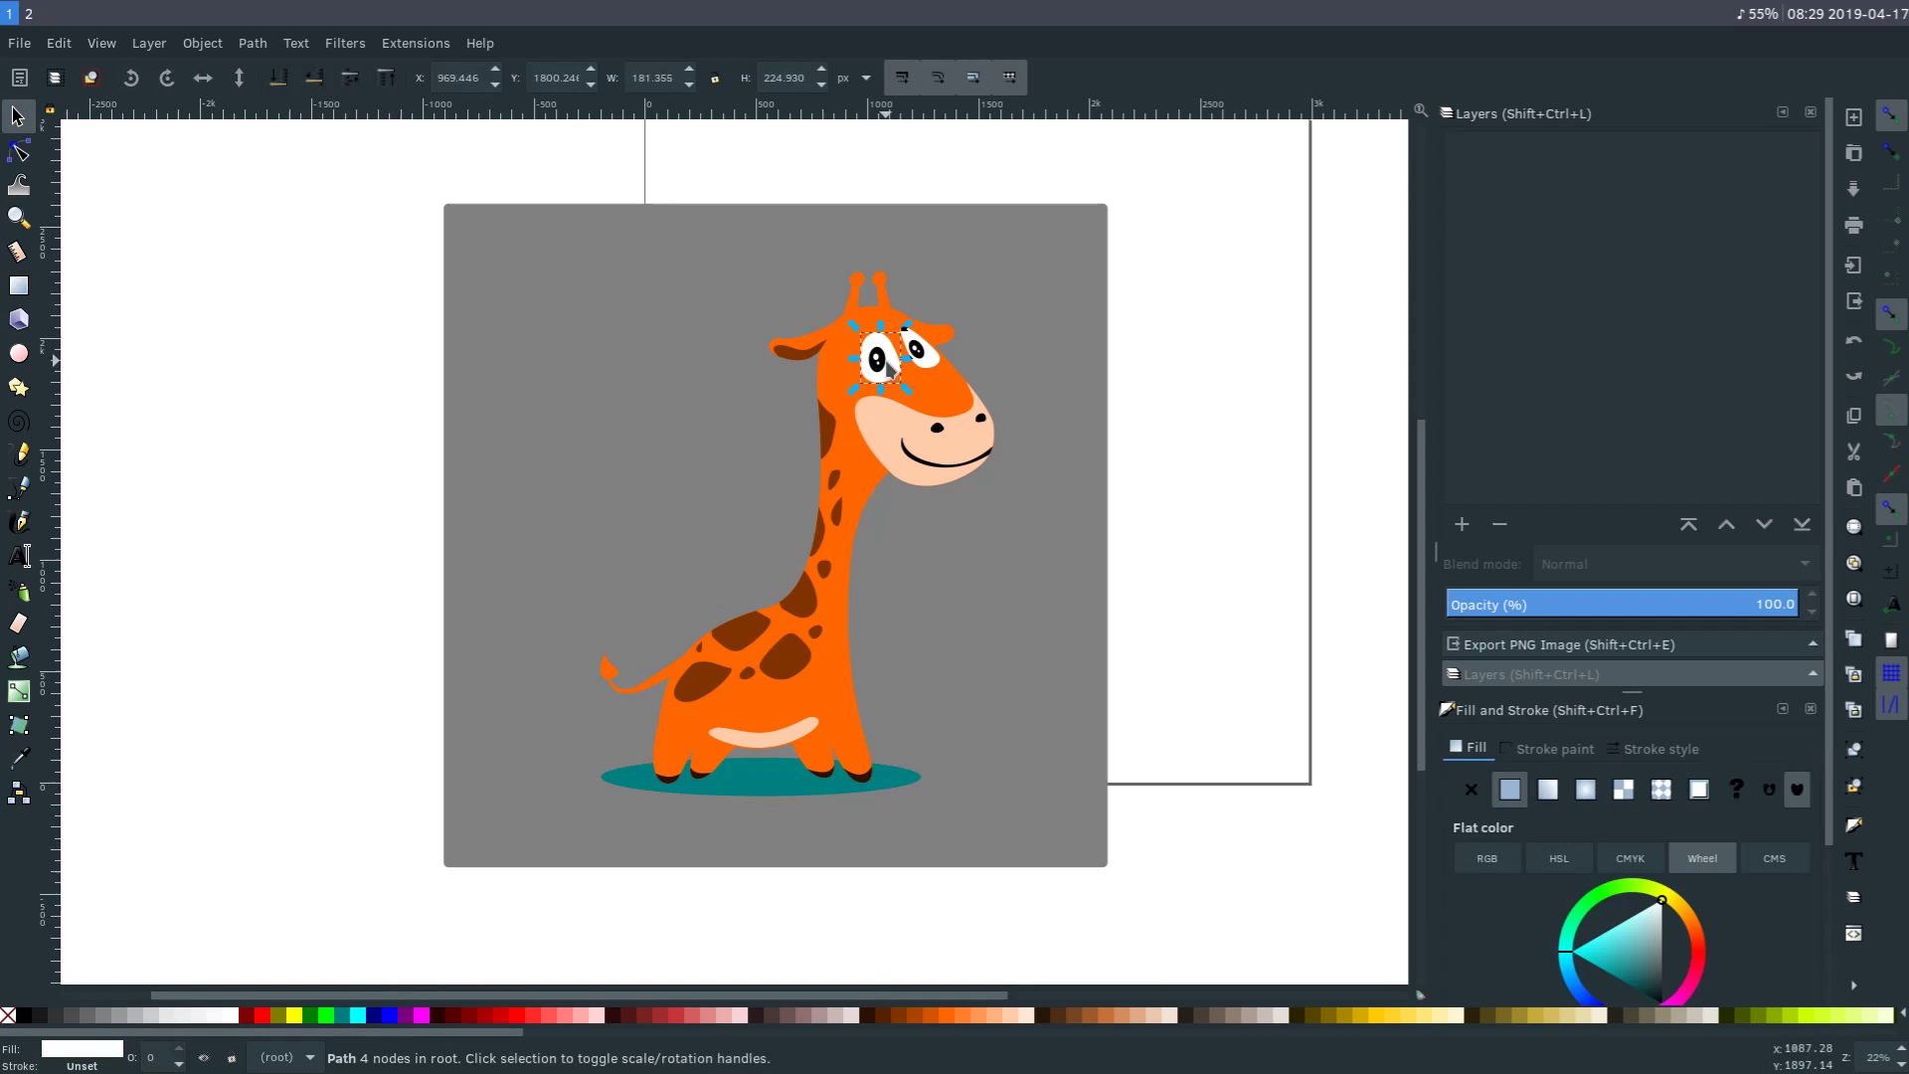
{"action": "left_click", "coordinate": [260, 1016]}
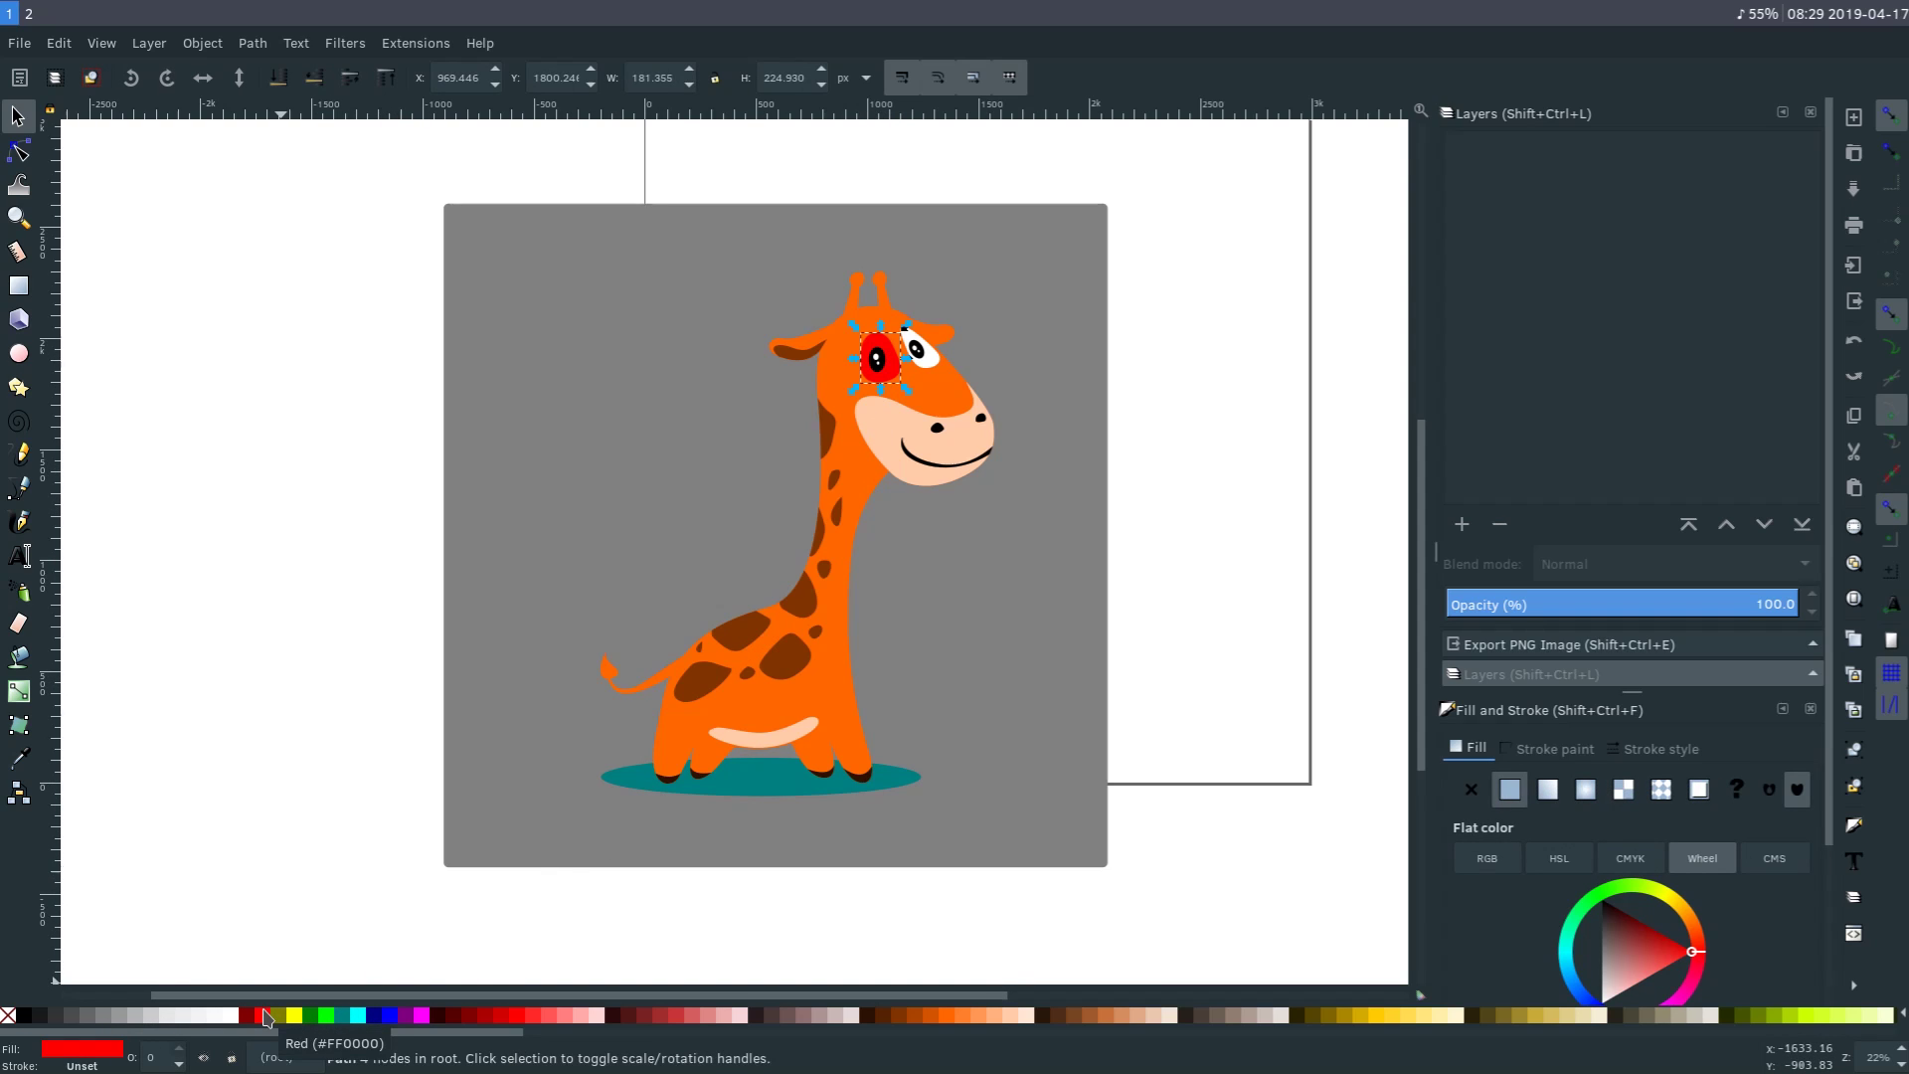
{"action": "left_click", "coordinate": [294, 1021]}
{"action": "left_click", "coordinate": [301, 584]}
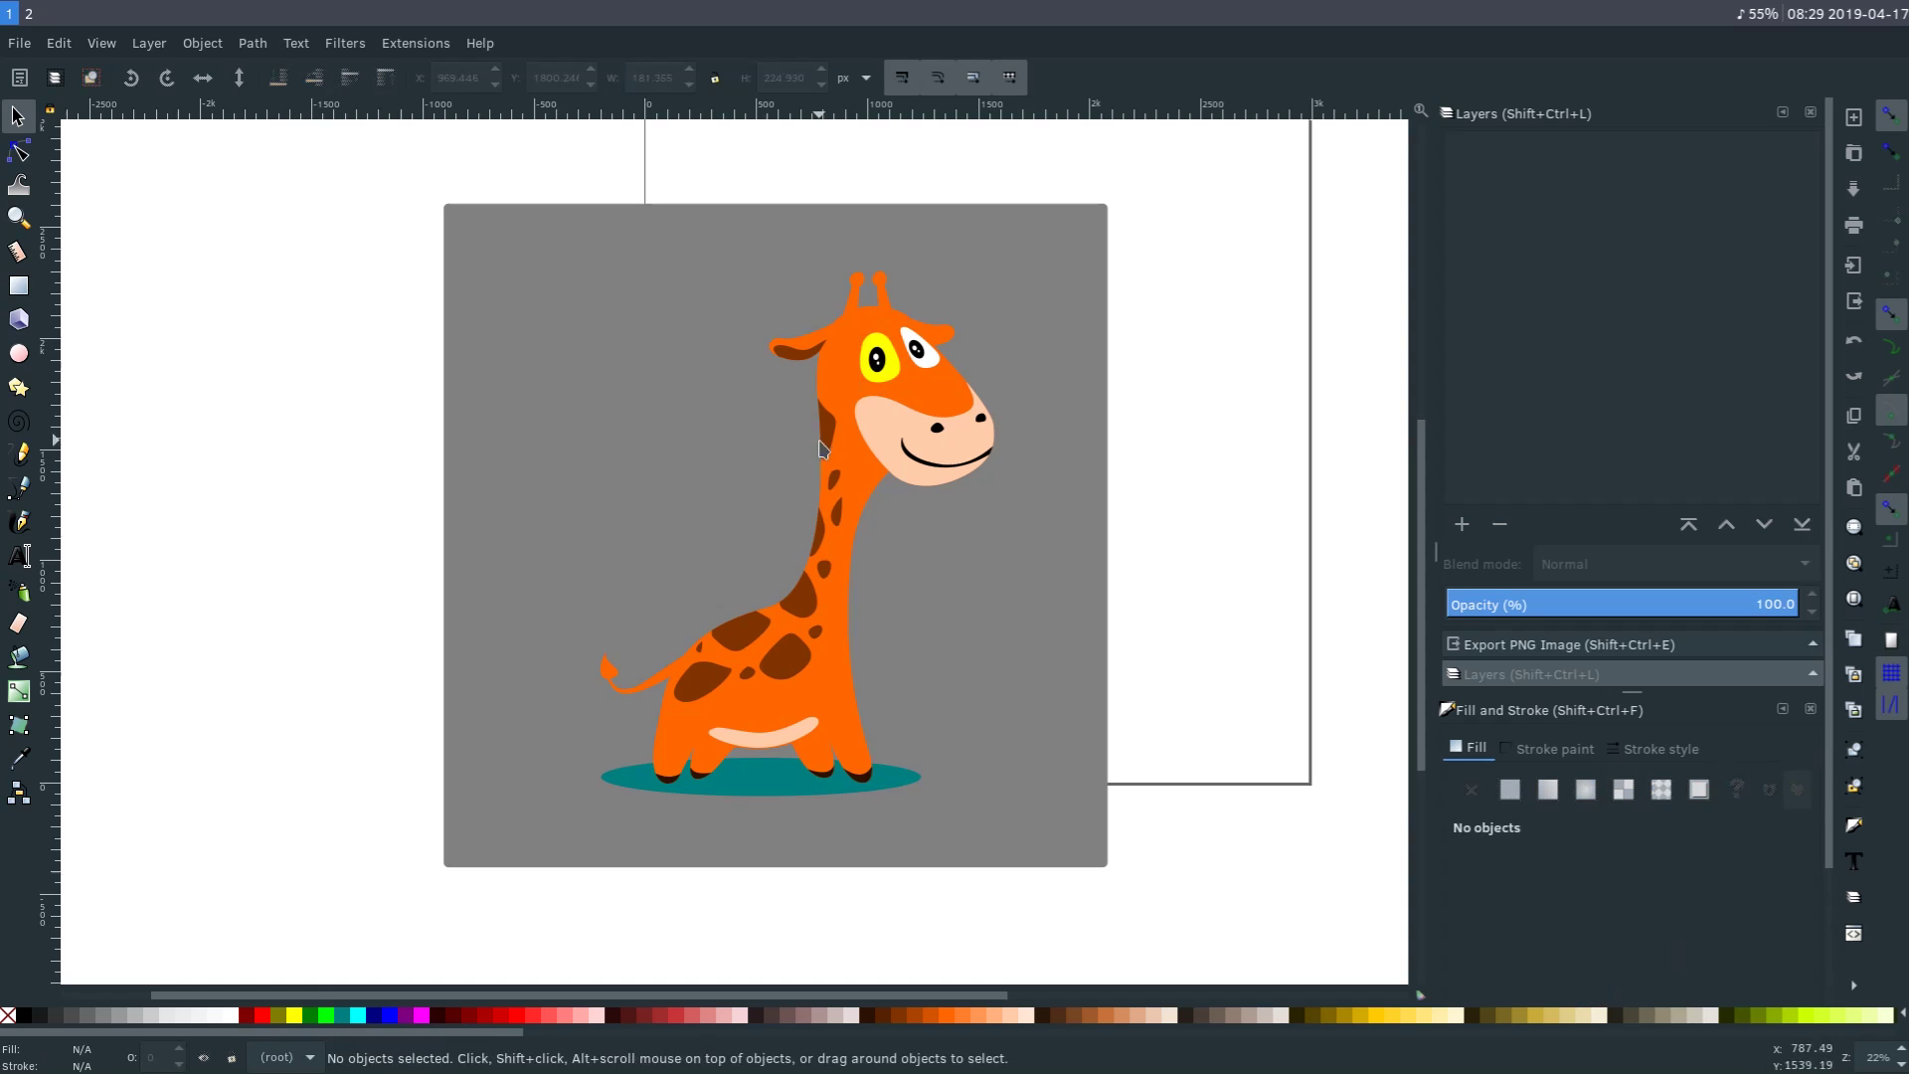
{"action": "left_click", "coordinate": [843, 391]}
{"action": "left_click", "coordinate": [403, 653]}
Node-edit the giraffe: raise the ear tip and pull the mouth open into a wide gape.
{"action": "double_click", "coordinate": [849, 363]}
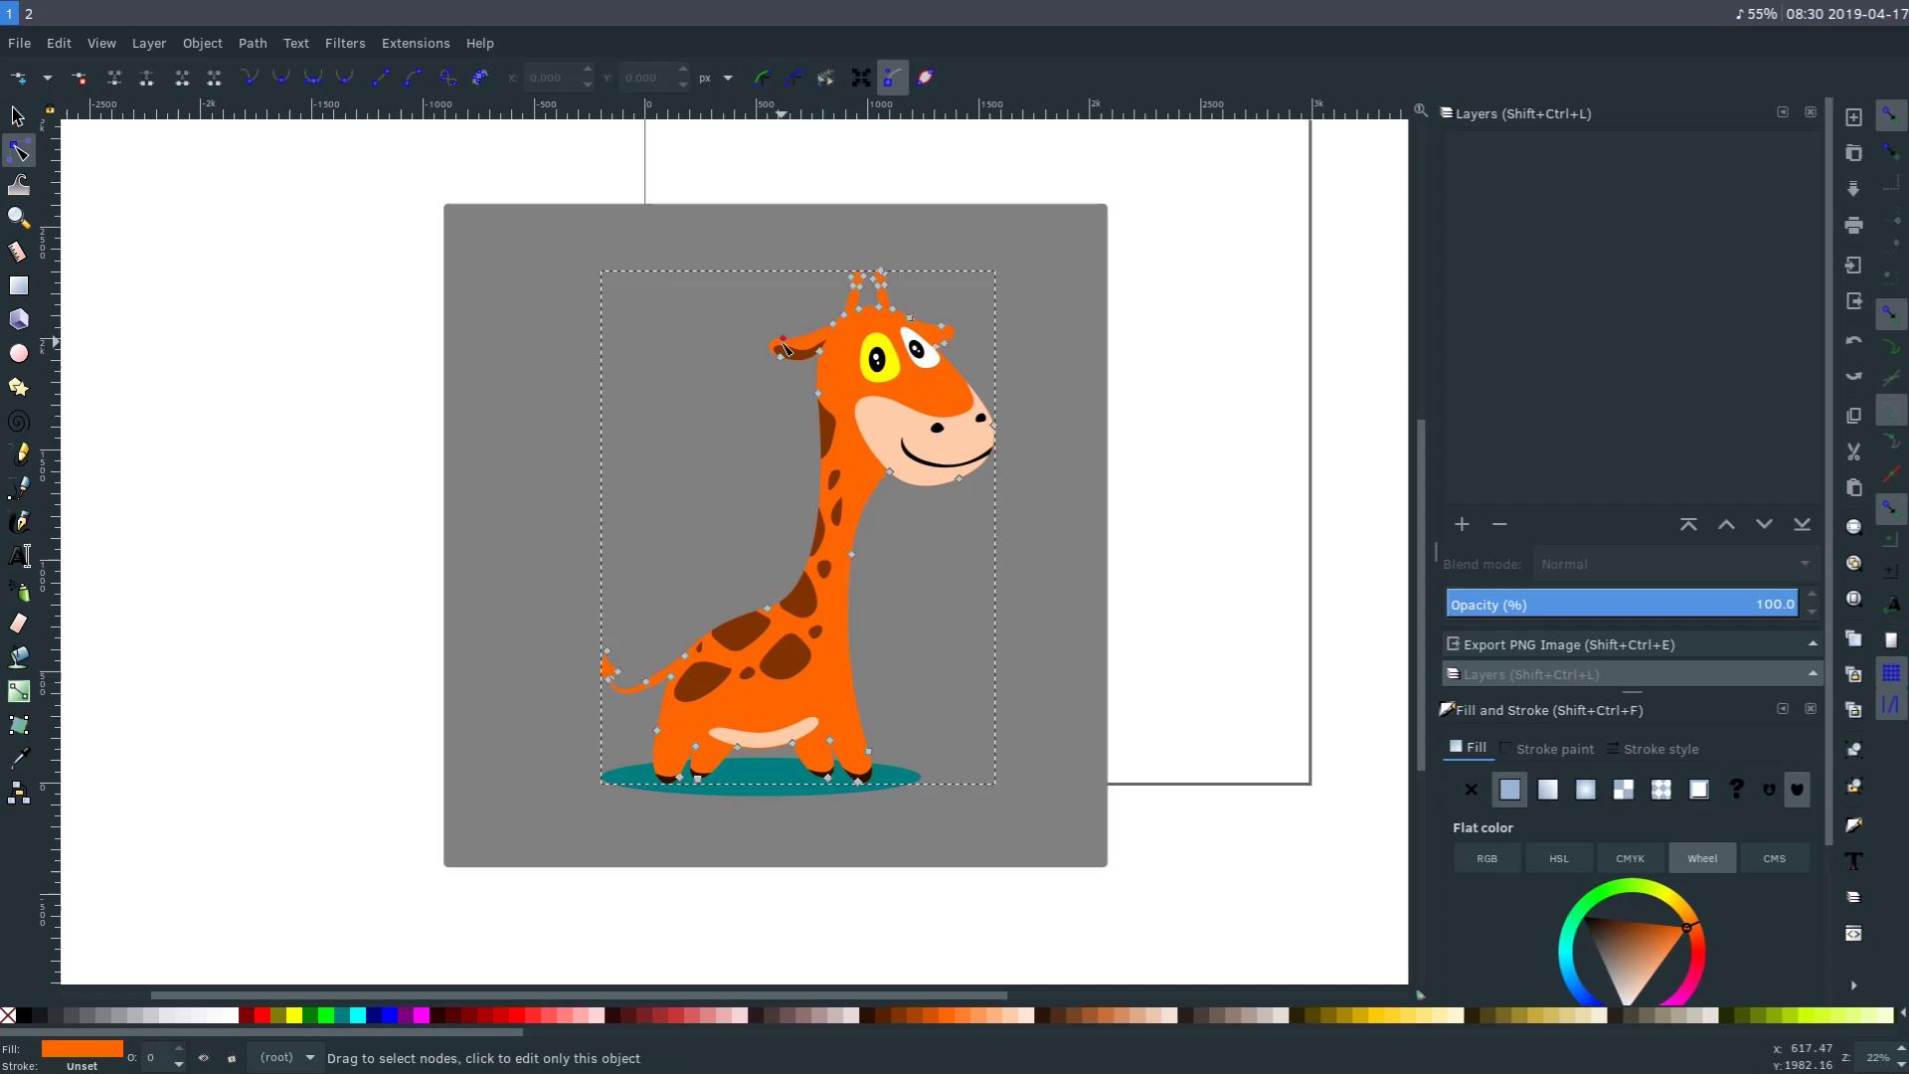
{"action": "left_click_drag", "start_coordinate": [782, 346], "coordinate": [795, 321]}
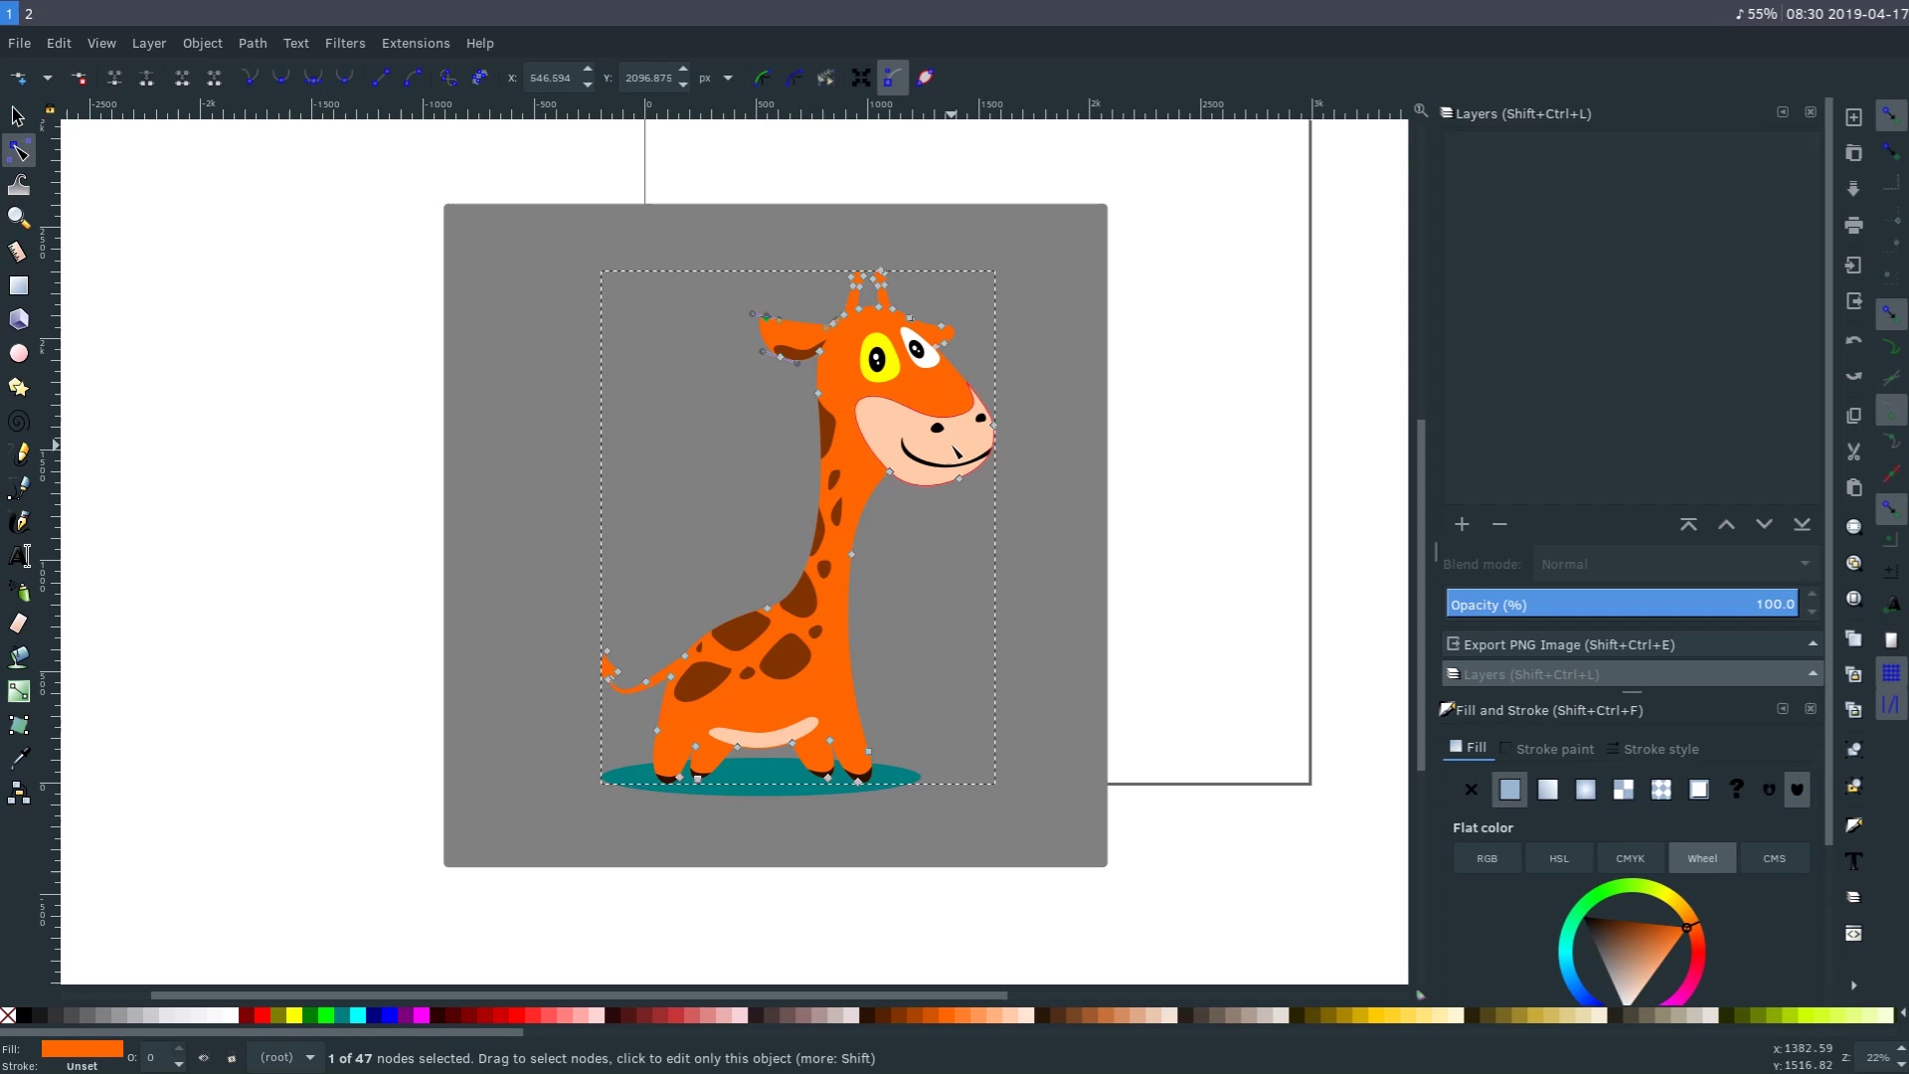
{"action": "left_click", "coordinate": [911, 456]}
{"action": "mouse_move", "coordinate": [906, 455]}
{"action": "left_mouse_down"}
{"action": "mouse_move", "coordinate": [888, 546]}
{"action": "mouse_move", "coordinate": [908, 471]}
{"action": "mouse_move", "coordinate": [959, 438]}
{"action": "left_mouse_up"}
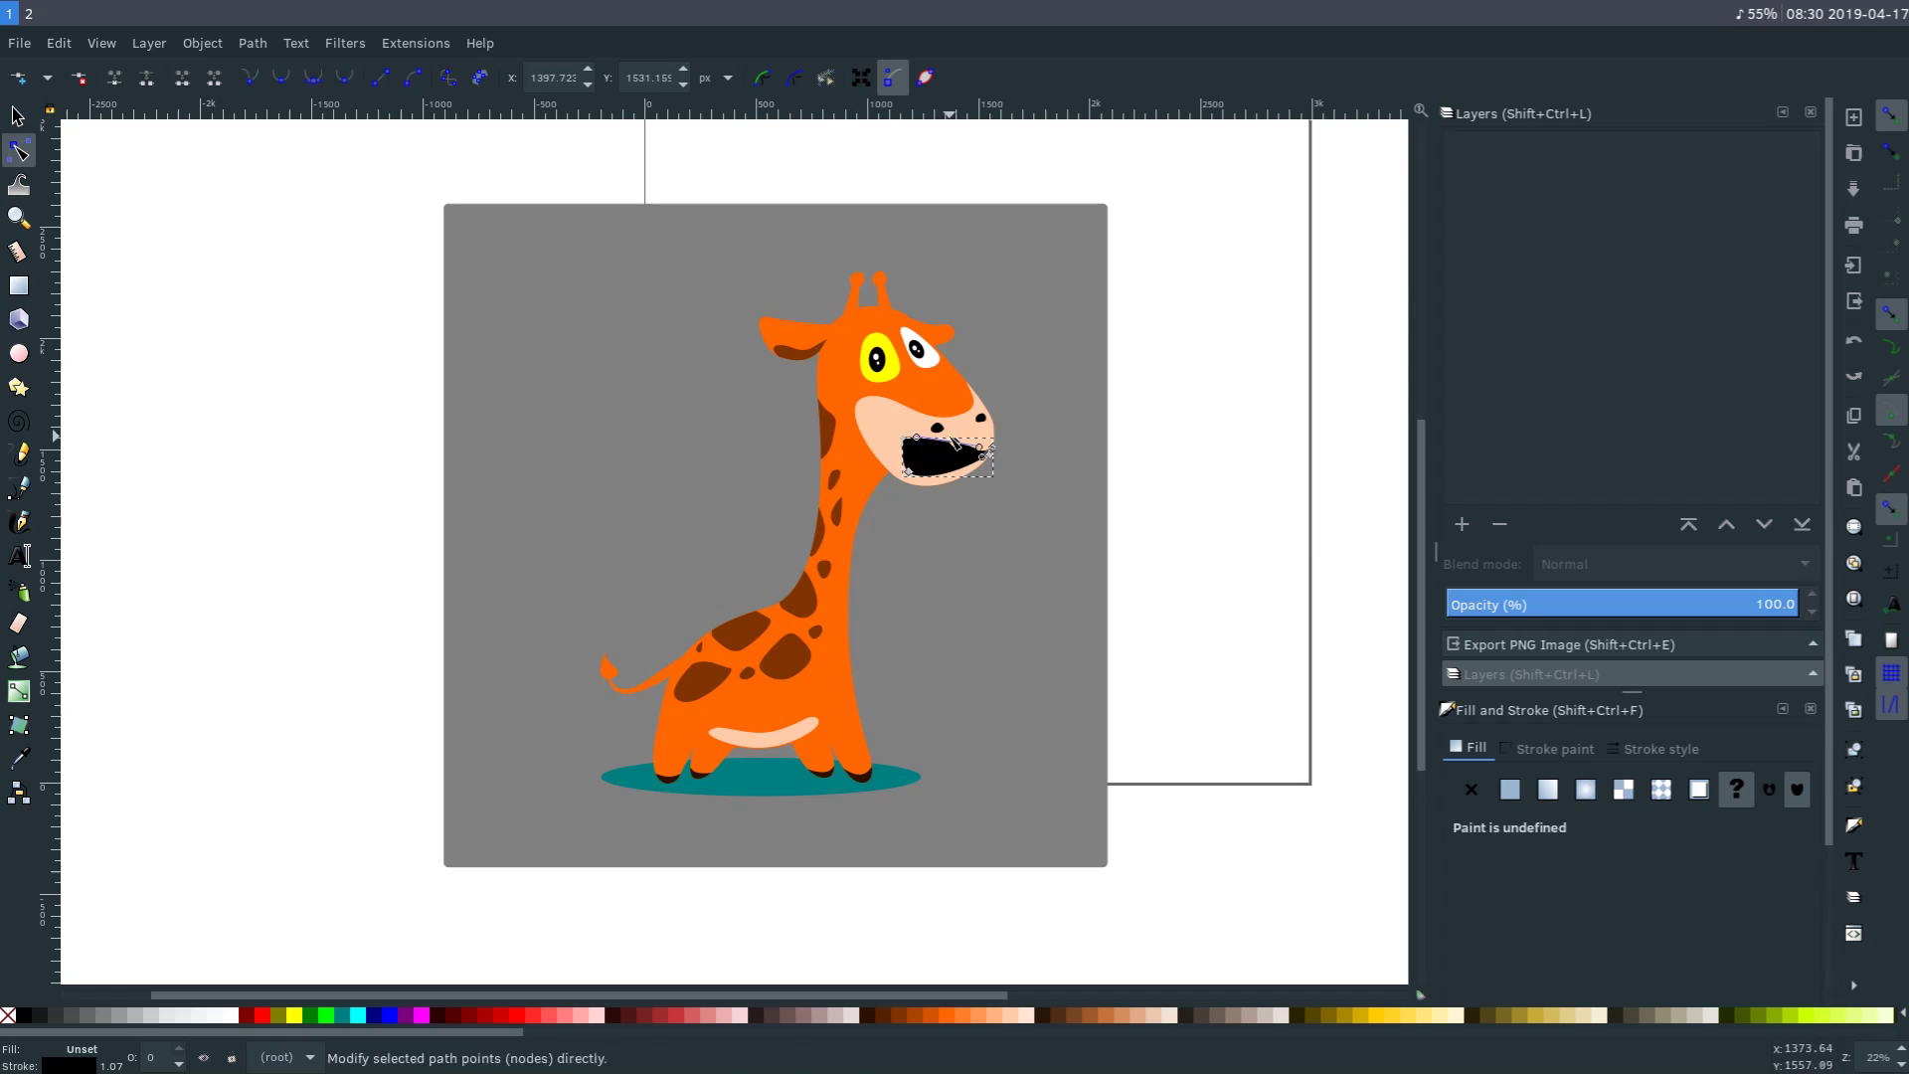
Return to the Selector, deselect the neck spot and start opening another drawing.
{"action": "left_click", "coordinate": [712, 685]}
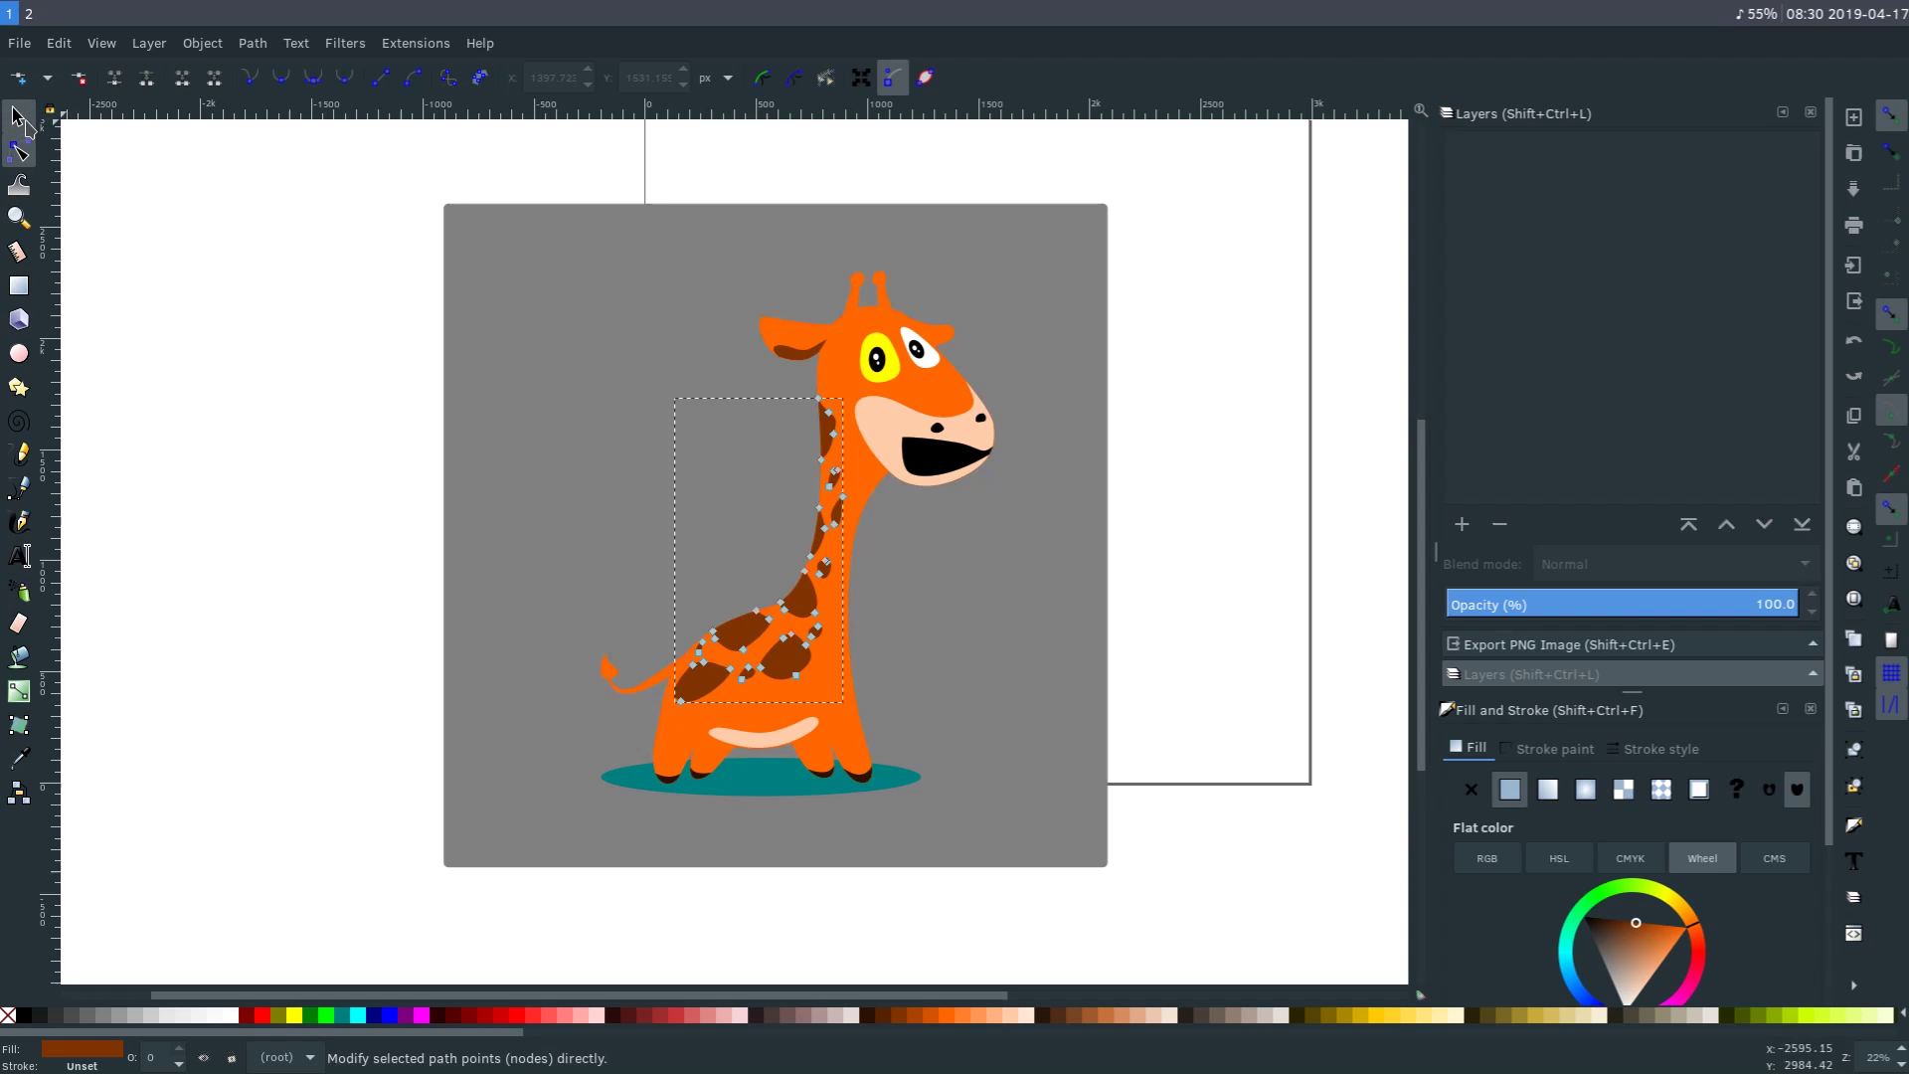
{"action": "left_click", "coordinate": [16, 115]}
{"action": "left_click", "coordinate": [340, 379]}
{"action": "left_click", "coordinate": [16, 50]}
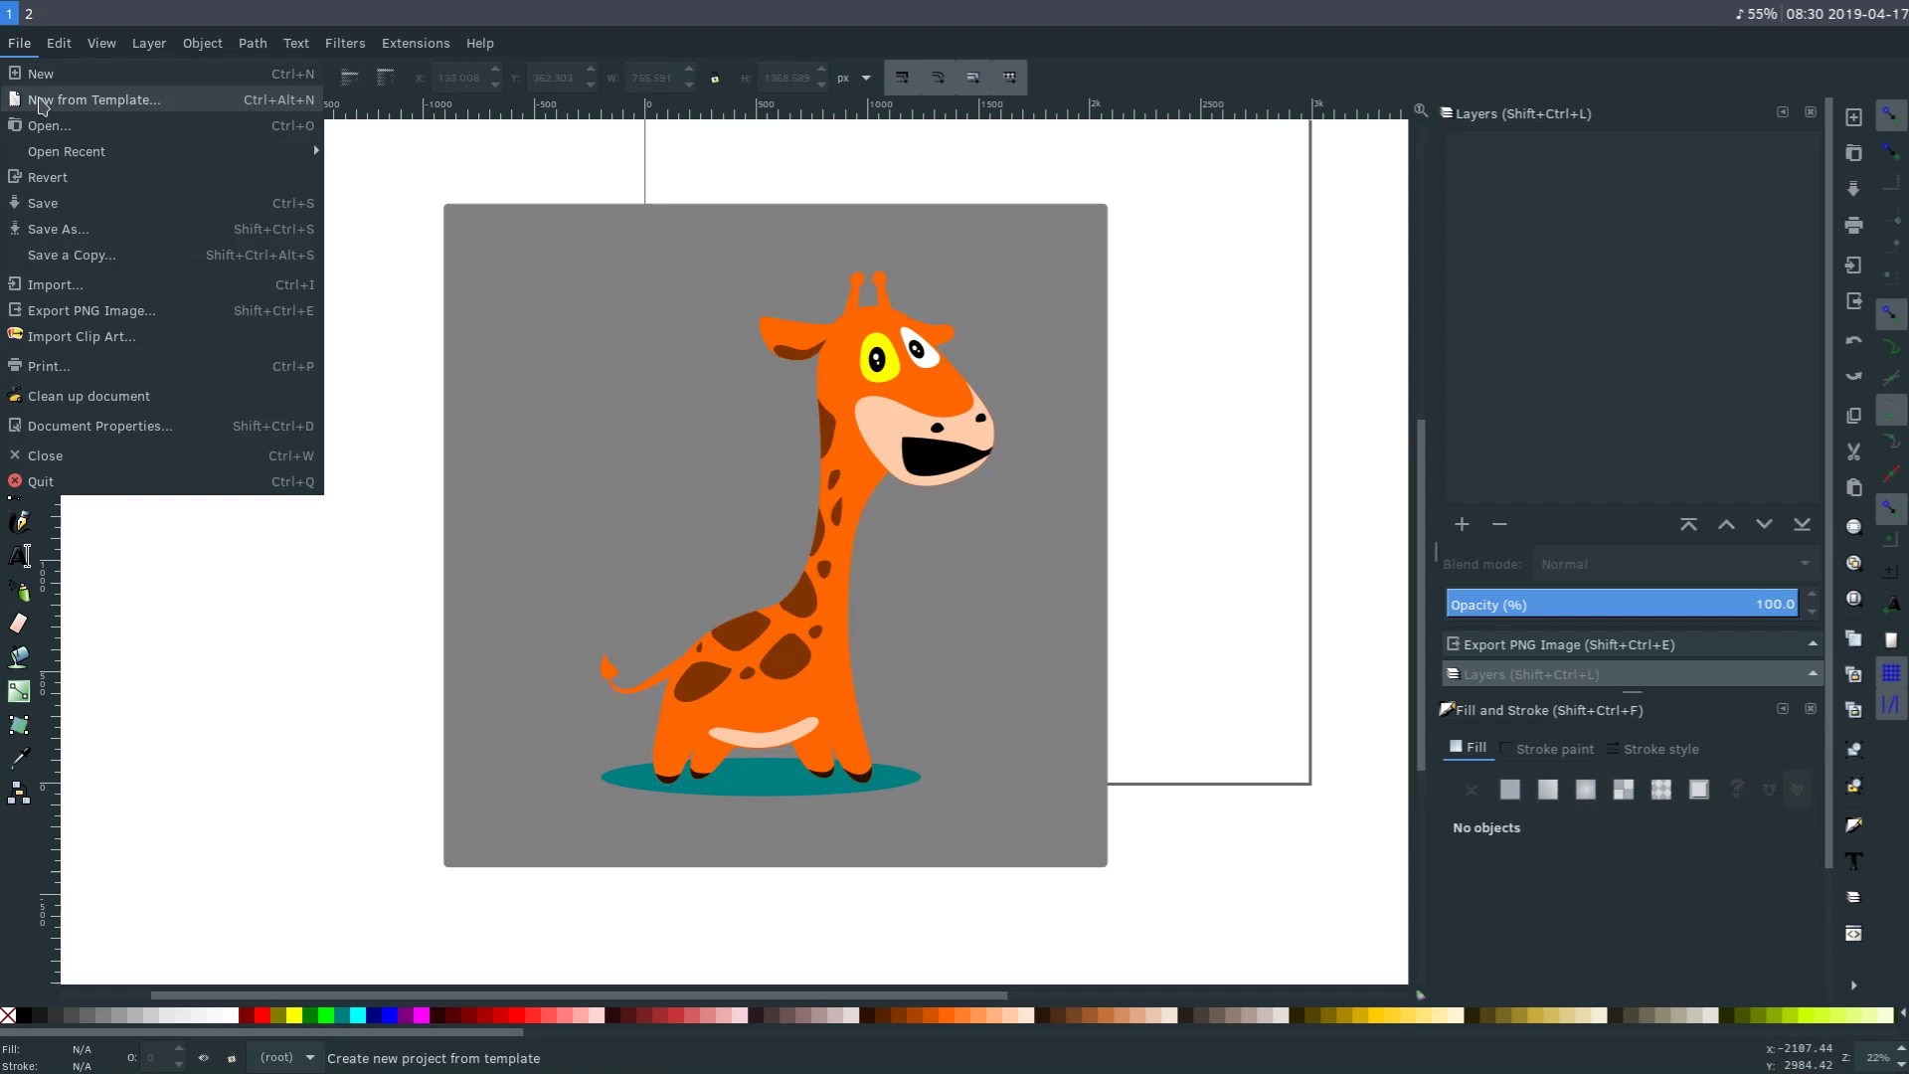
{"action": "left_click", "coordinate": [48, 135]}
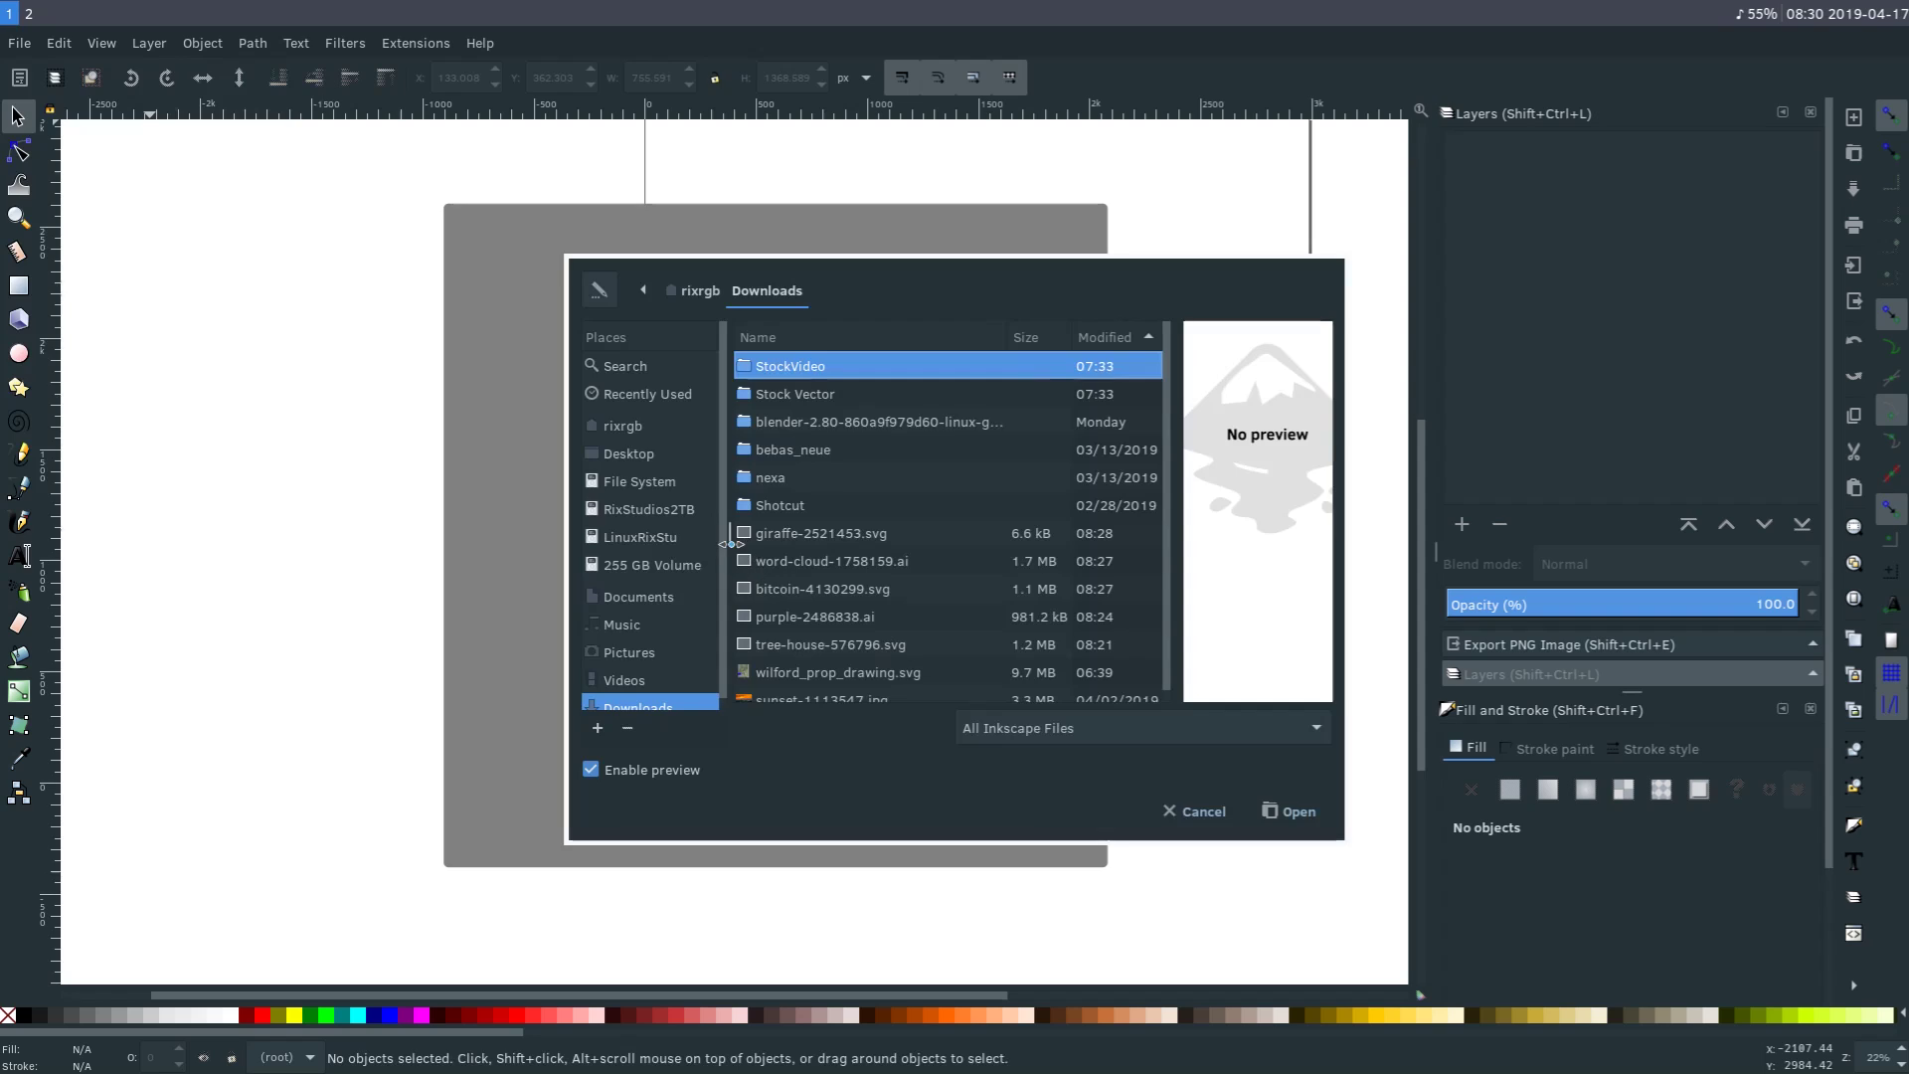
Open word-cloud-1758159.ai with default import settings, then close the giraffe document.
{"action": "left_click", "coordinate": [778, 565]}
{"action": "left_click", "coordinate": [1290, 811]}
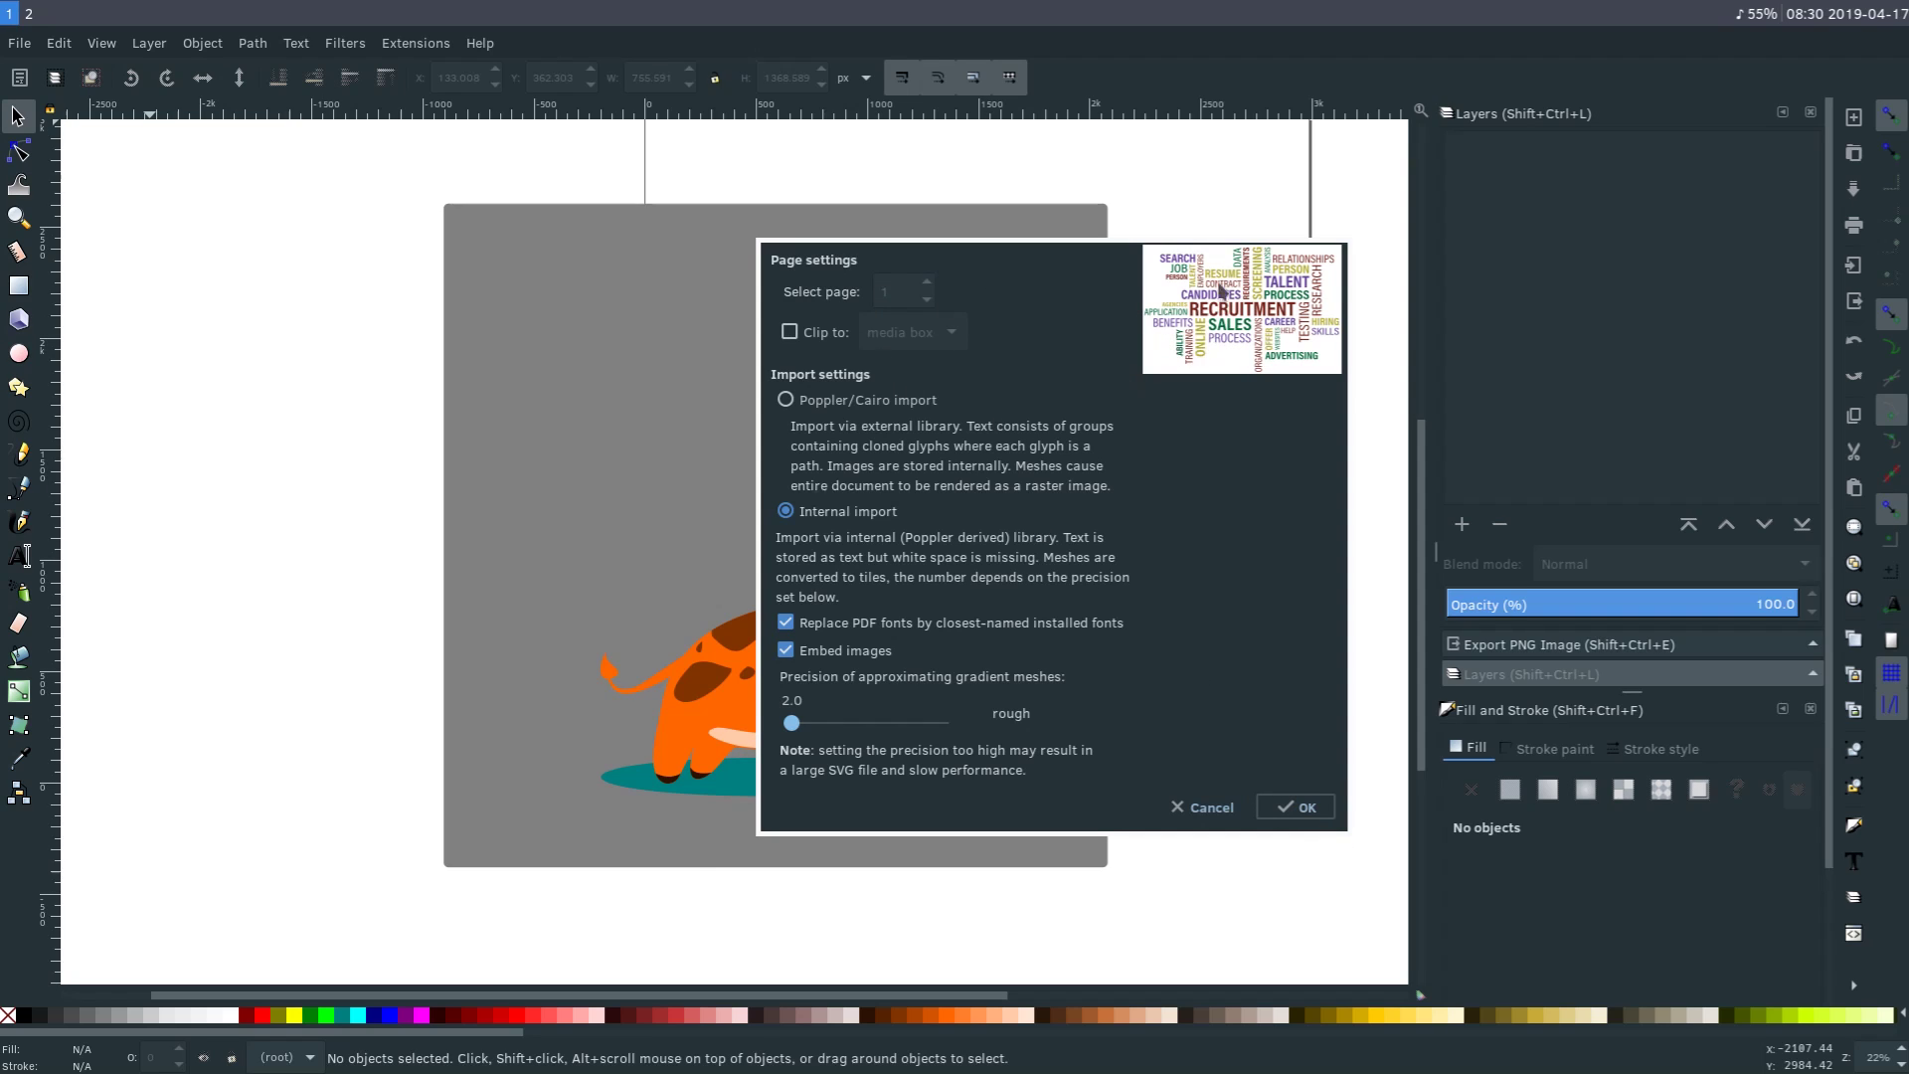
{"action": "left_click", "coordinate": [1293, 806]}
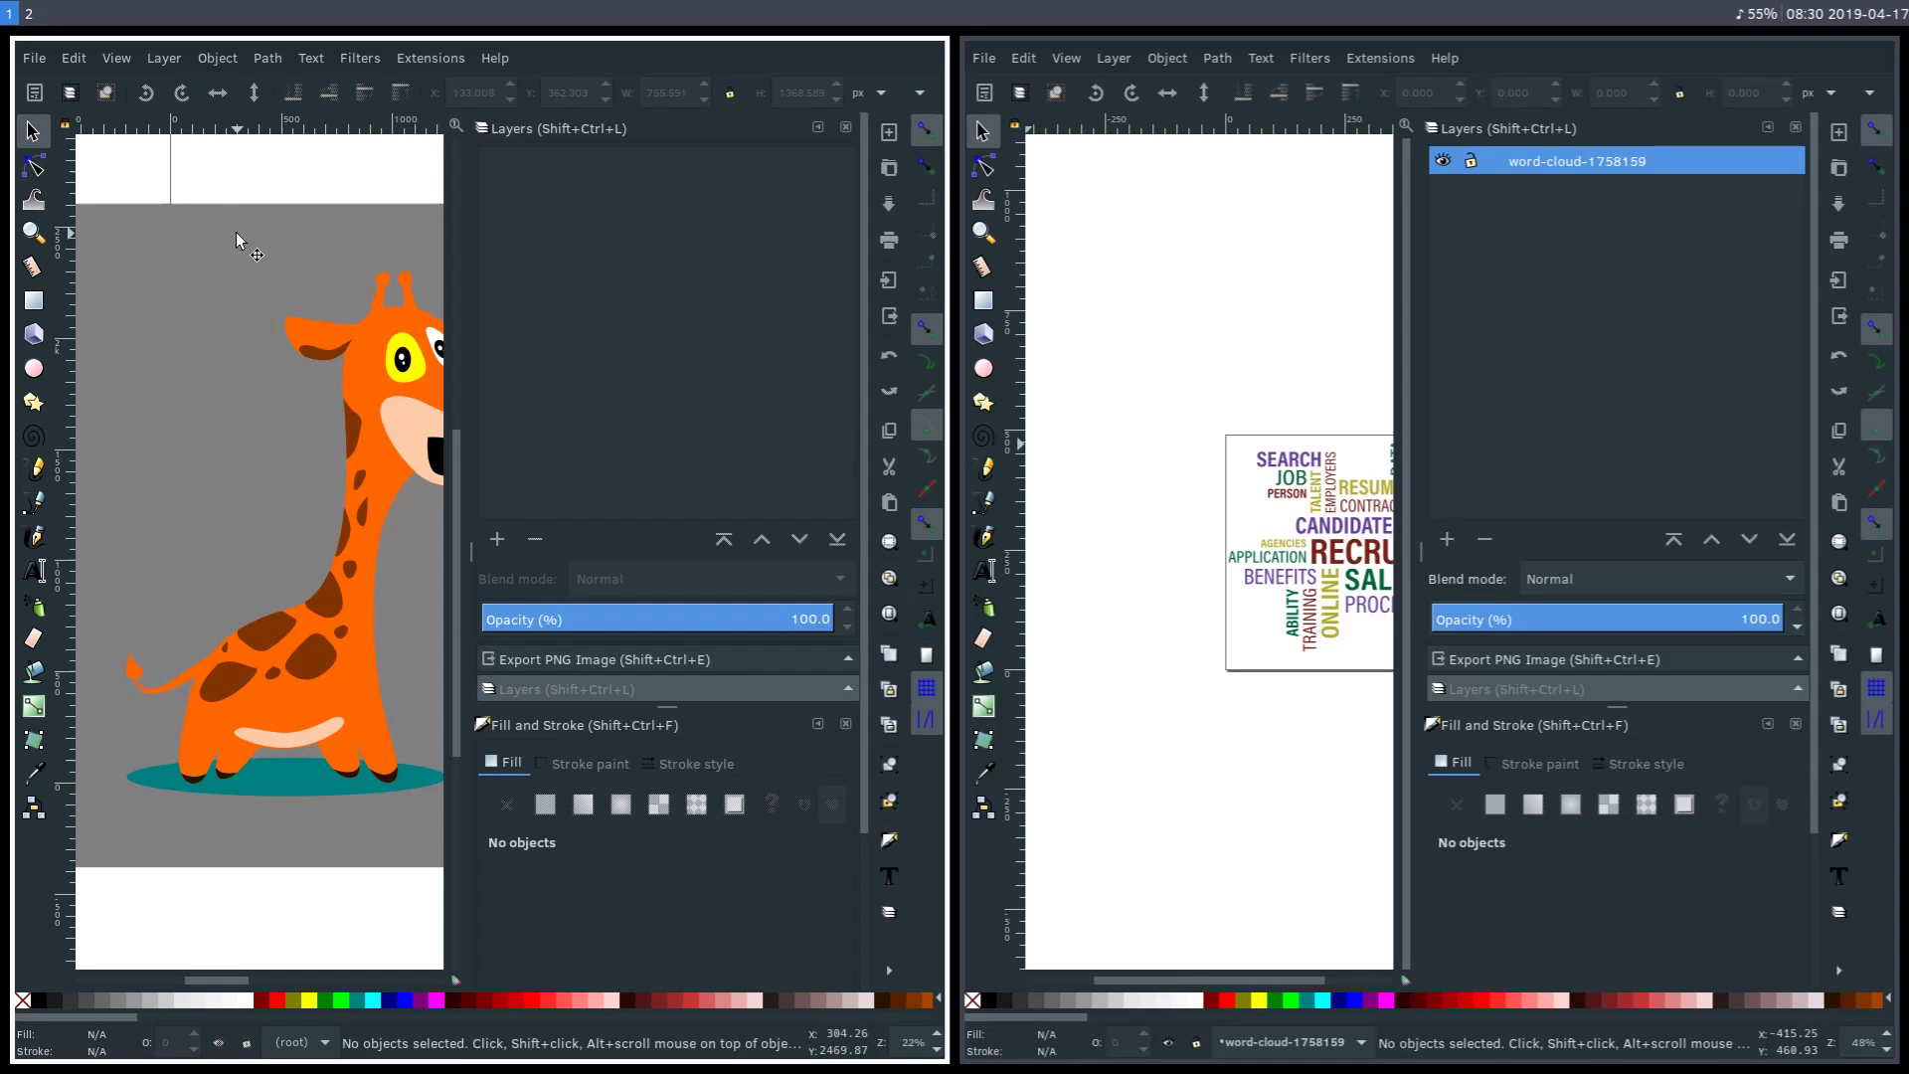
{"action": "key", "text": "ctrl+w"}
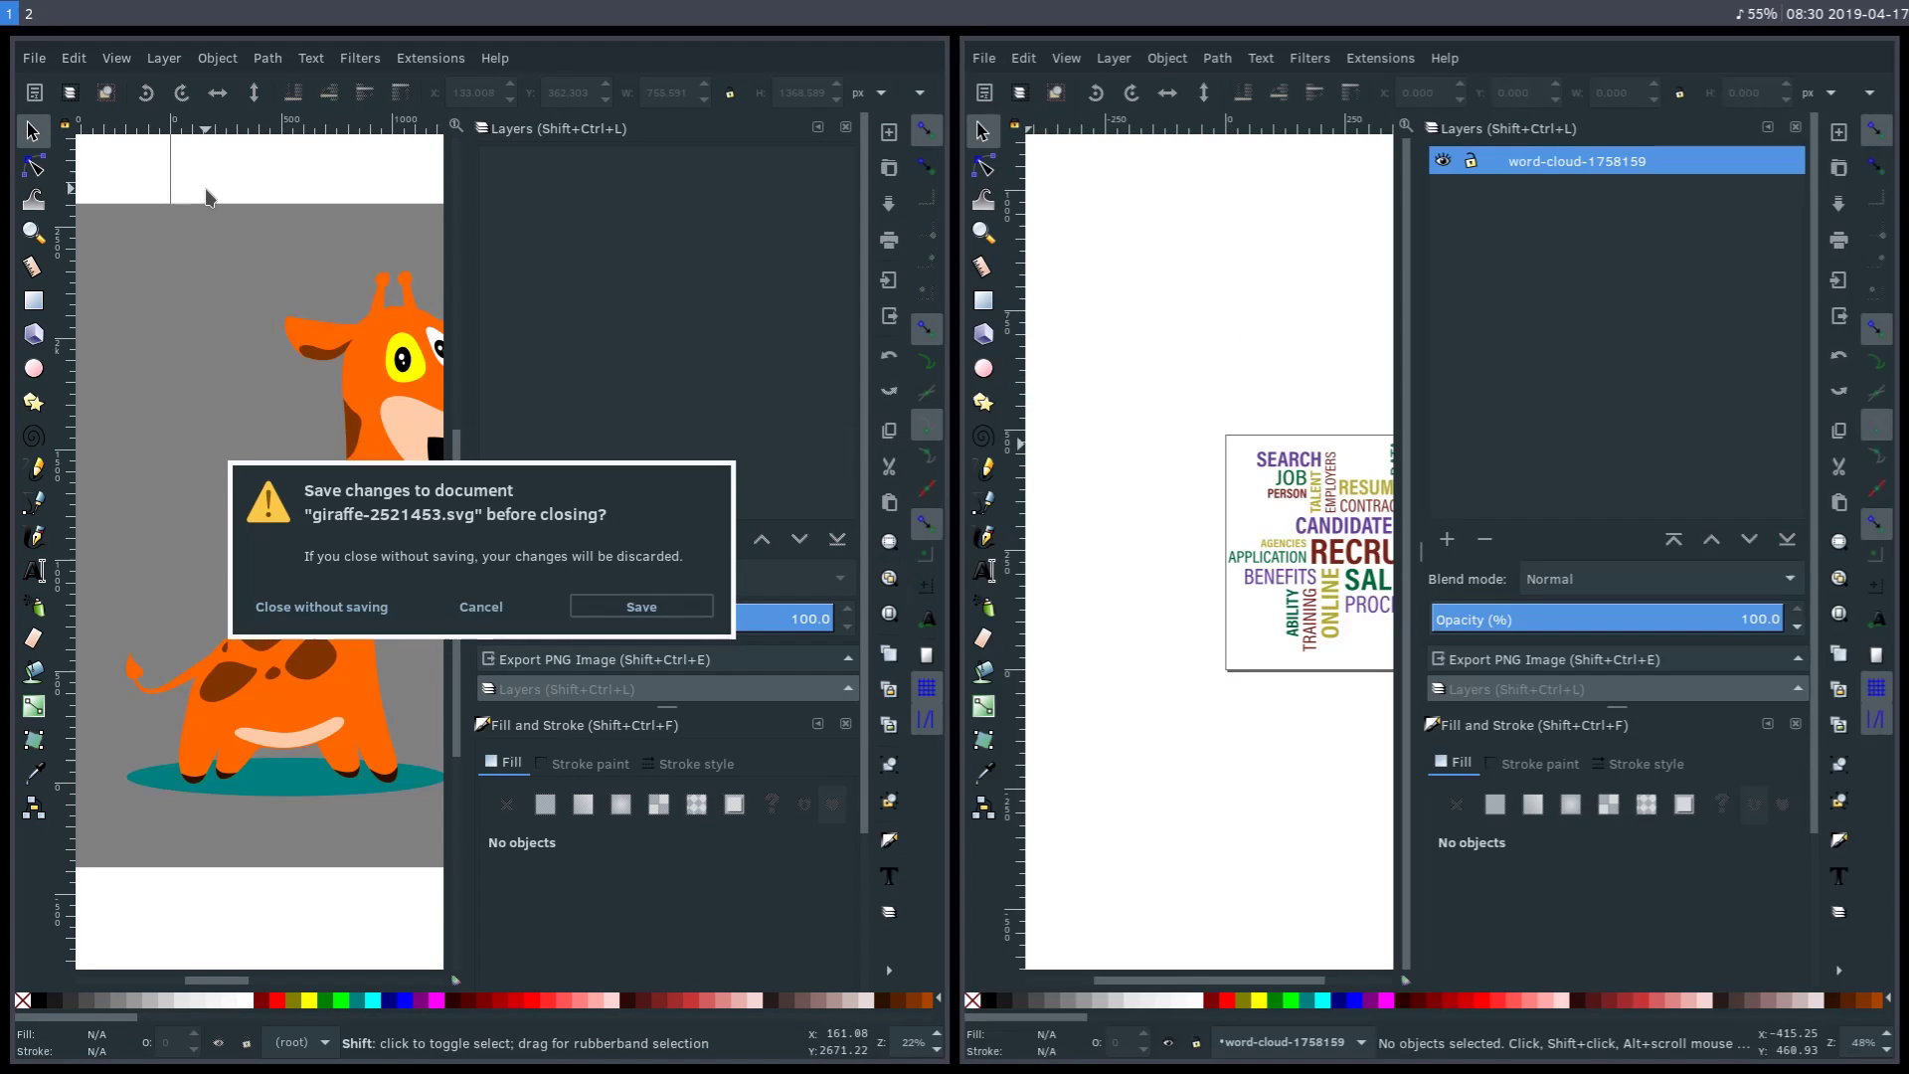
{"action": "left_click", "coordinate": [321, 606]}
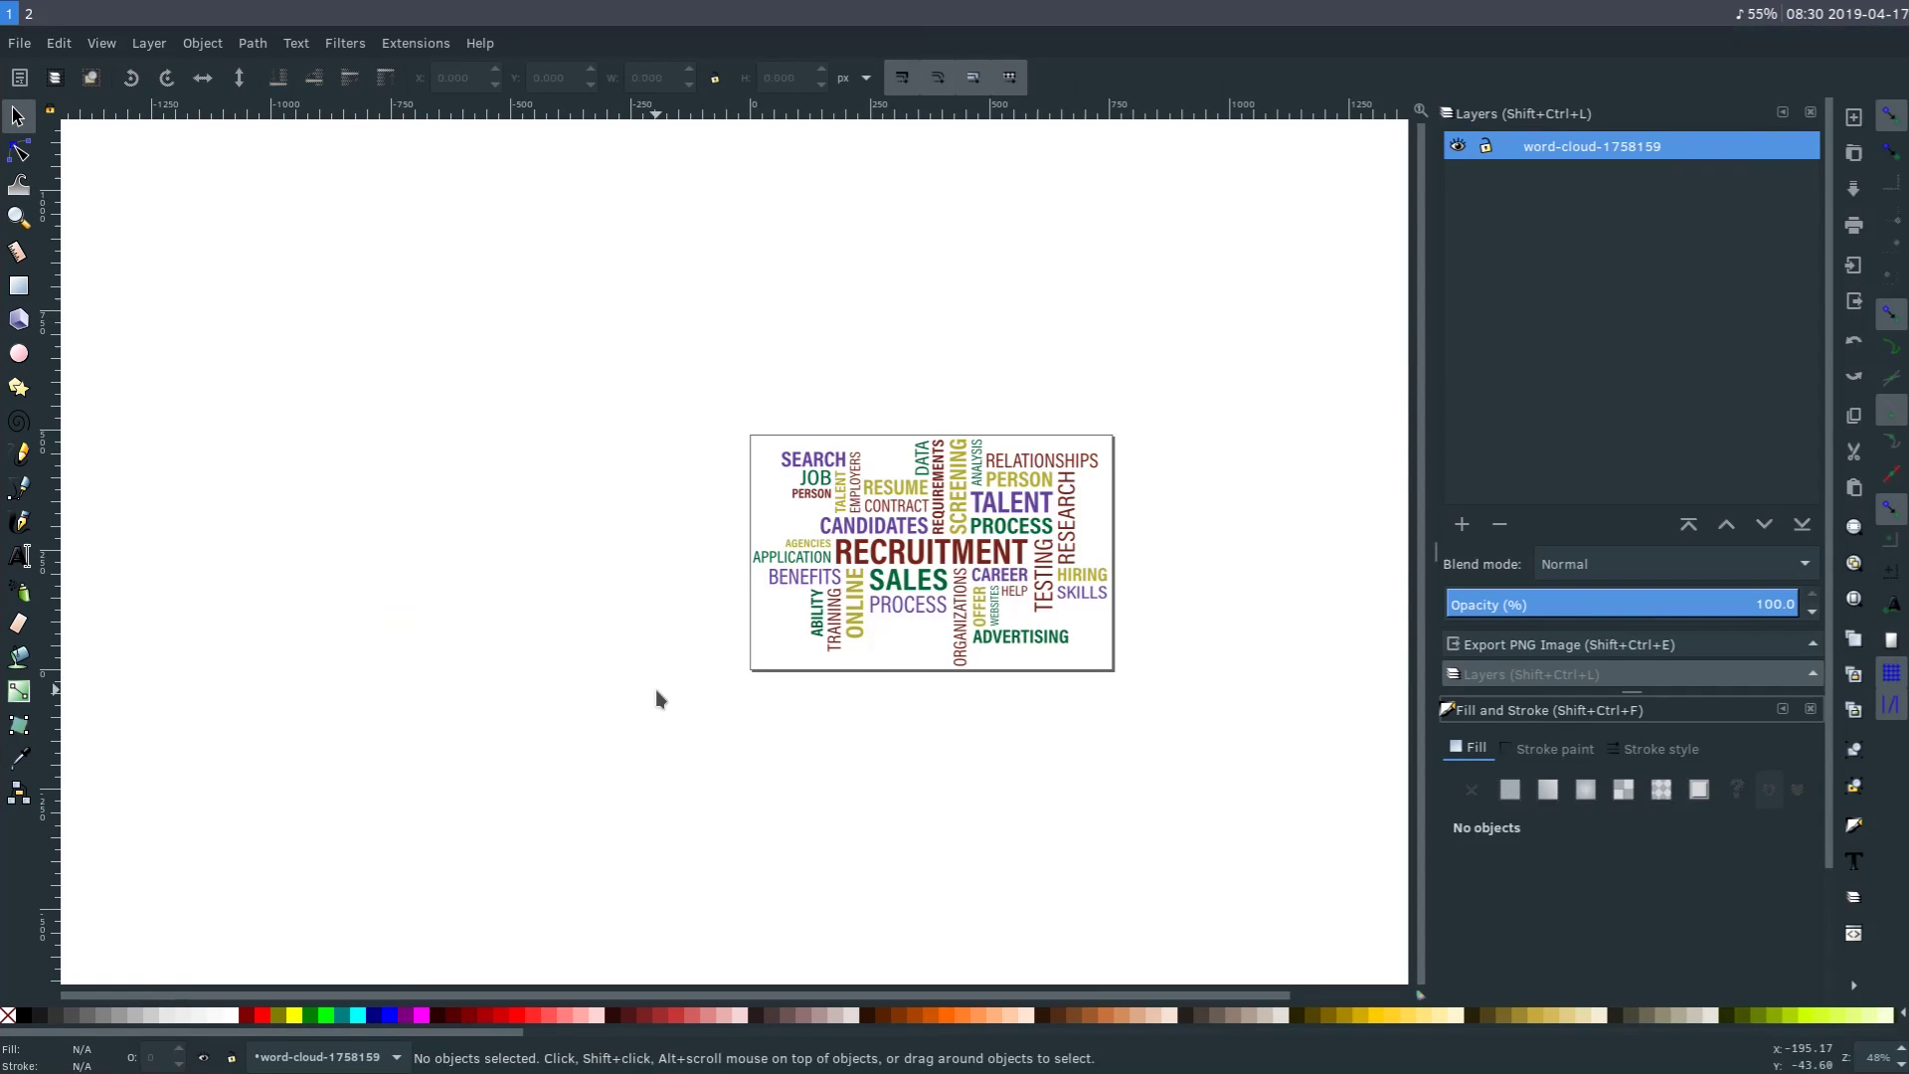
{"action": "scroll", "coordinate": [736, 555], "scroll_direction": "up", "scroll_amount": 3}
{"action": "scroll", "coordinate": [731, 567], "scroll_direction": "right", "scroll_amount": 5}
{"action": "scroll", "coordinate": [731, 570], "scroll_direction": "up", "scroll_amount": 1}
Fit the page in view and select the whole word-cloud group after a failed ungroup attempt.
{"action": "left_click", "coordinate": [698, 512]}
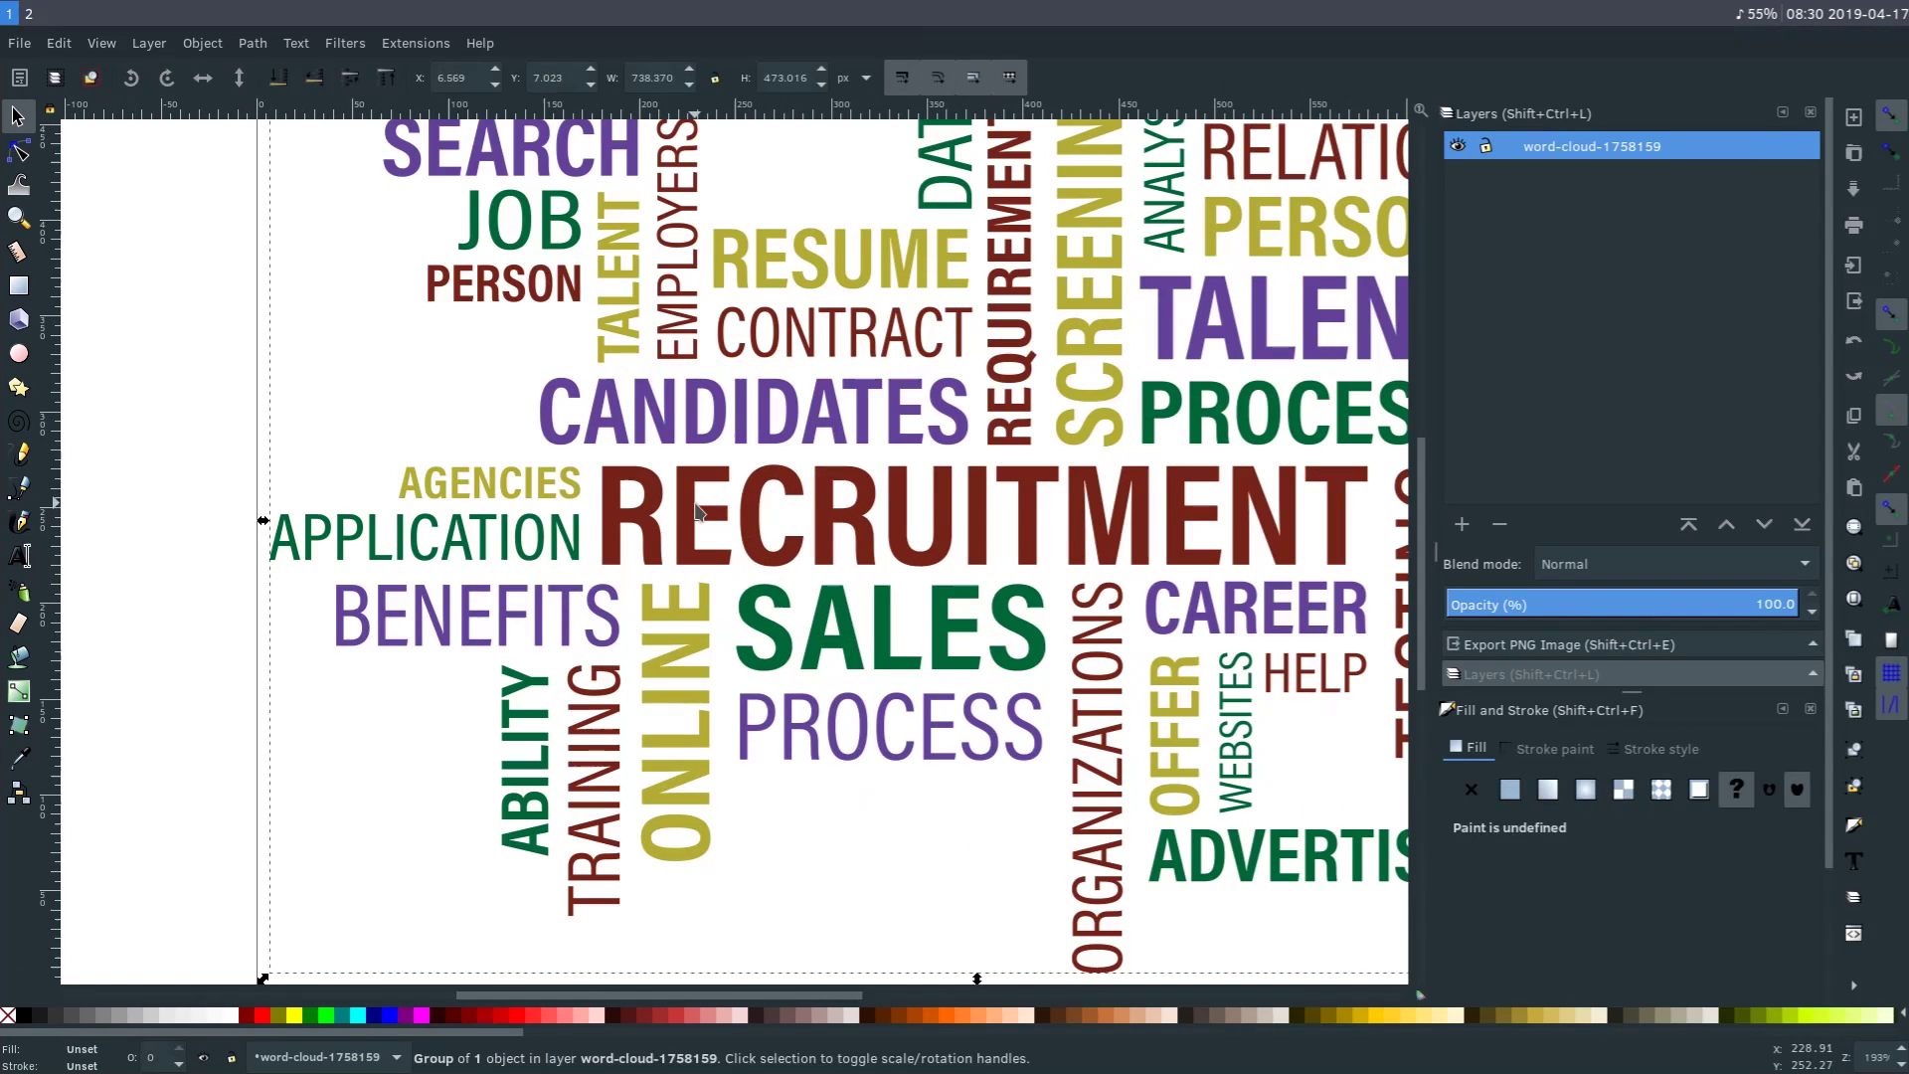
{"action": "key", "text": "Escape"}
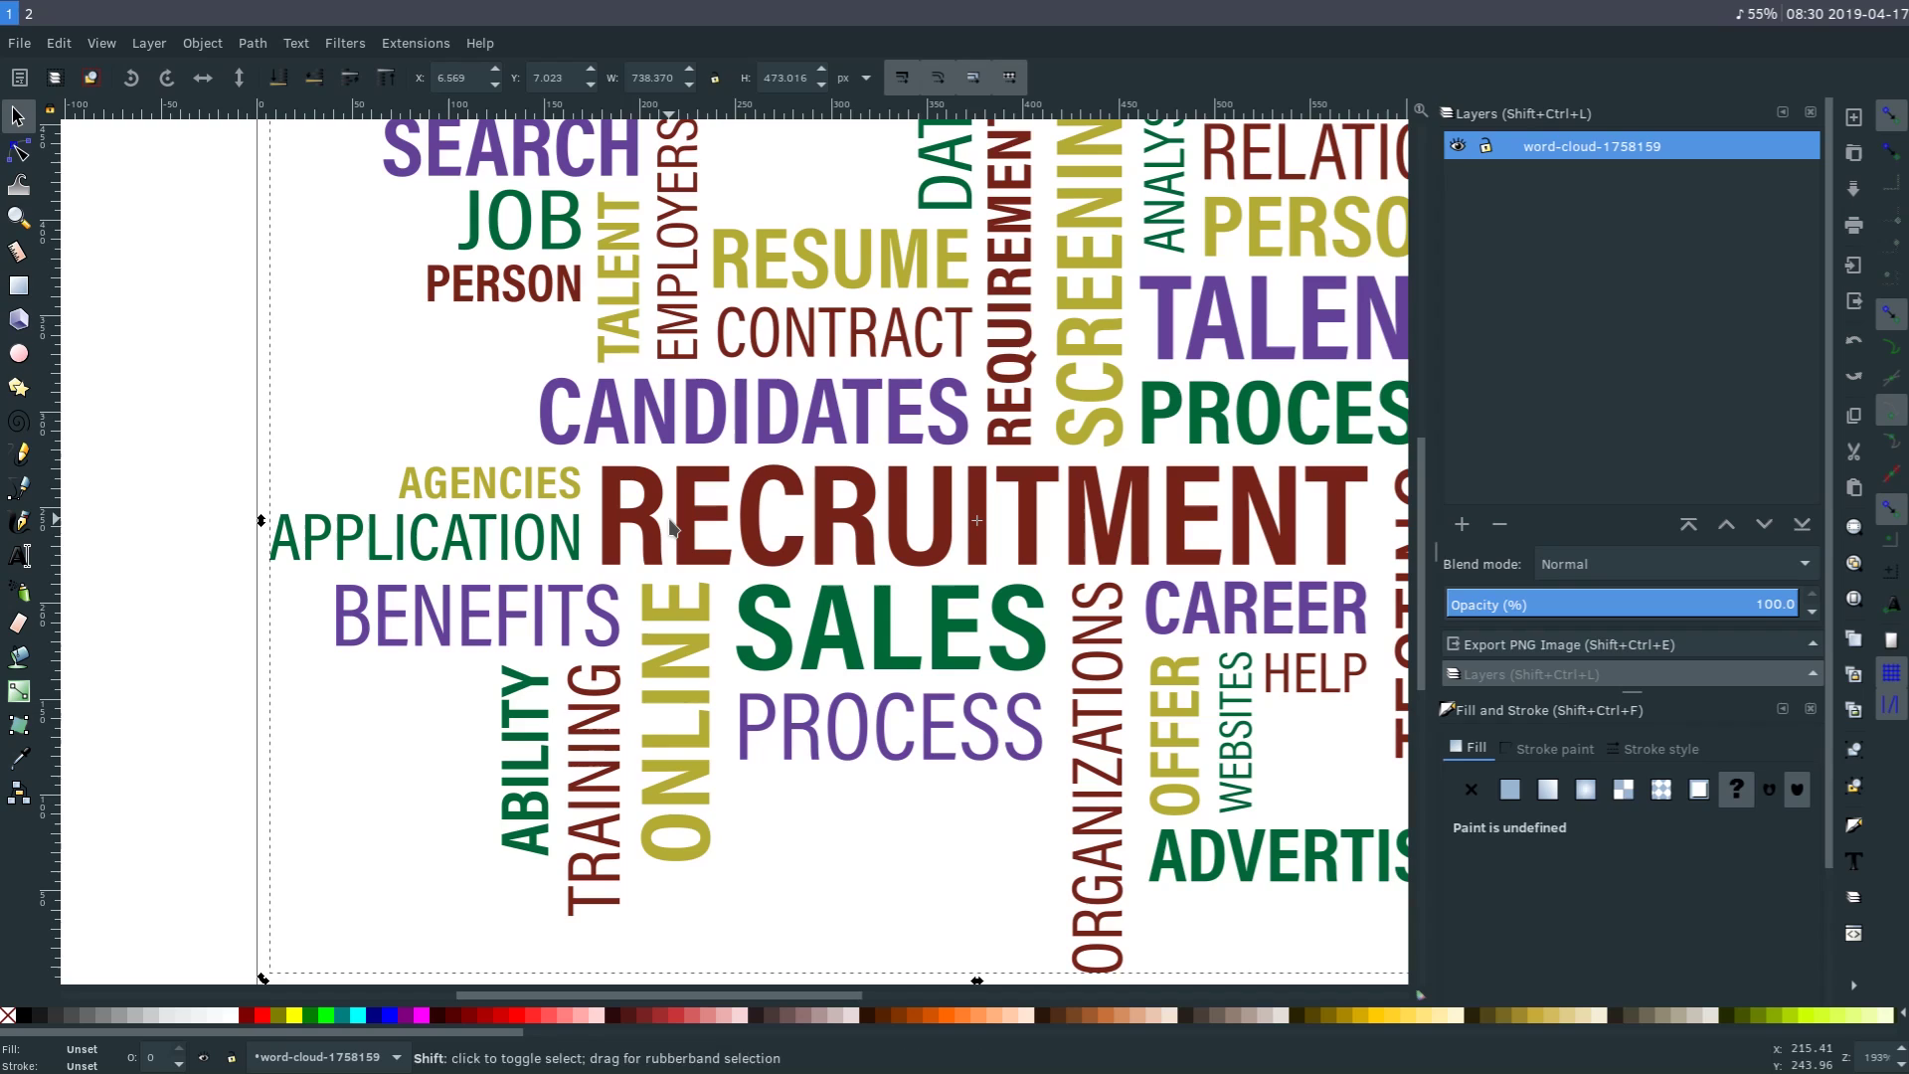
{"action": "key", "text": "ctrl+KP_5"}
{"action": "key", "text": "ctrl+KP_5"}
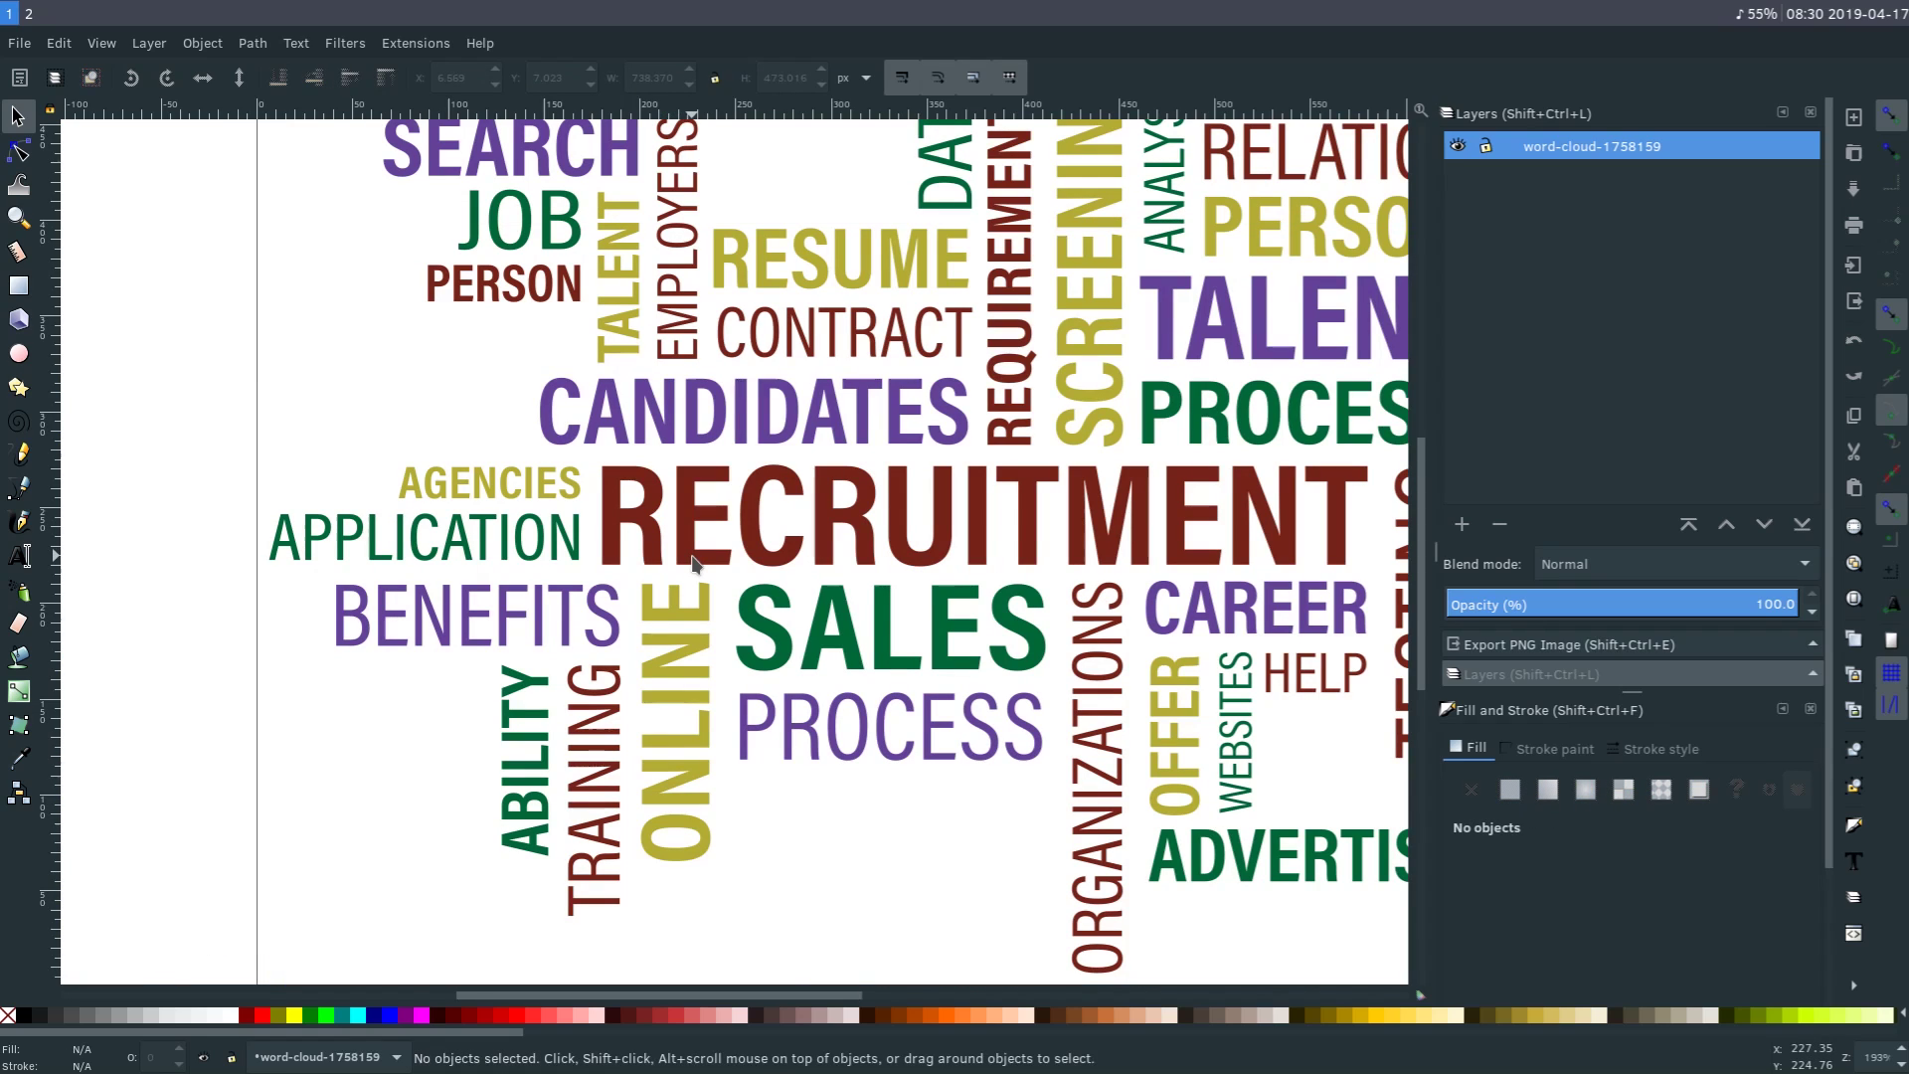
{"action": "key", "text": "shift+ctrl+g"}
{"action": "left_click", "coordinate": [701, 557]}
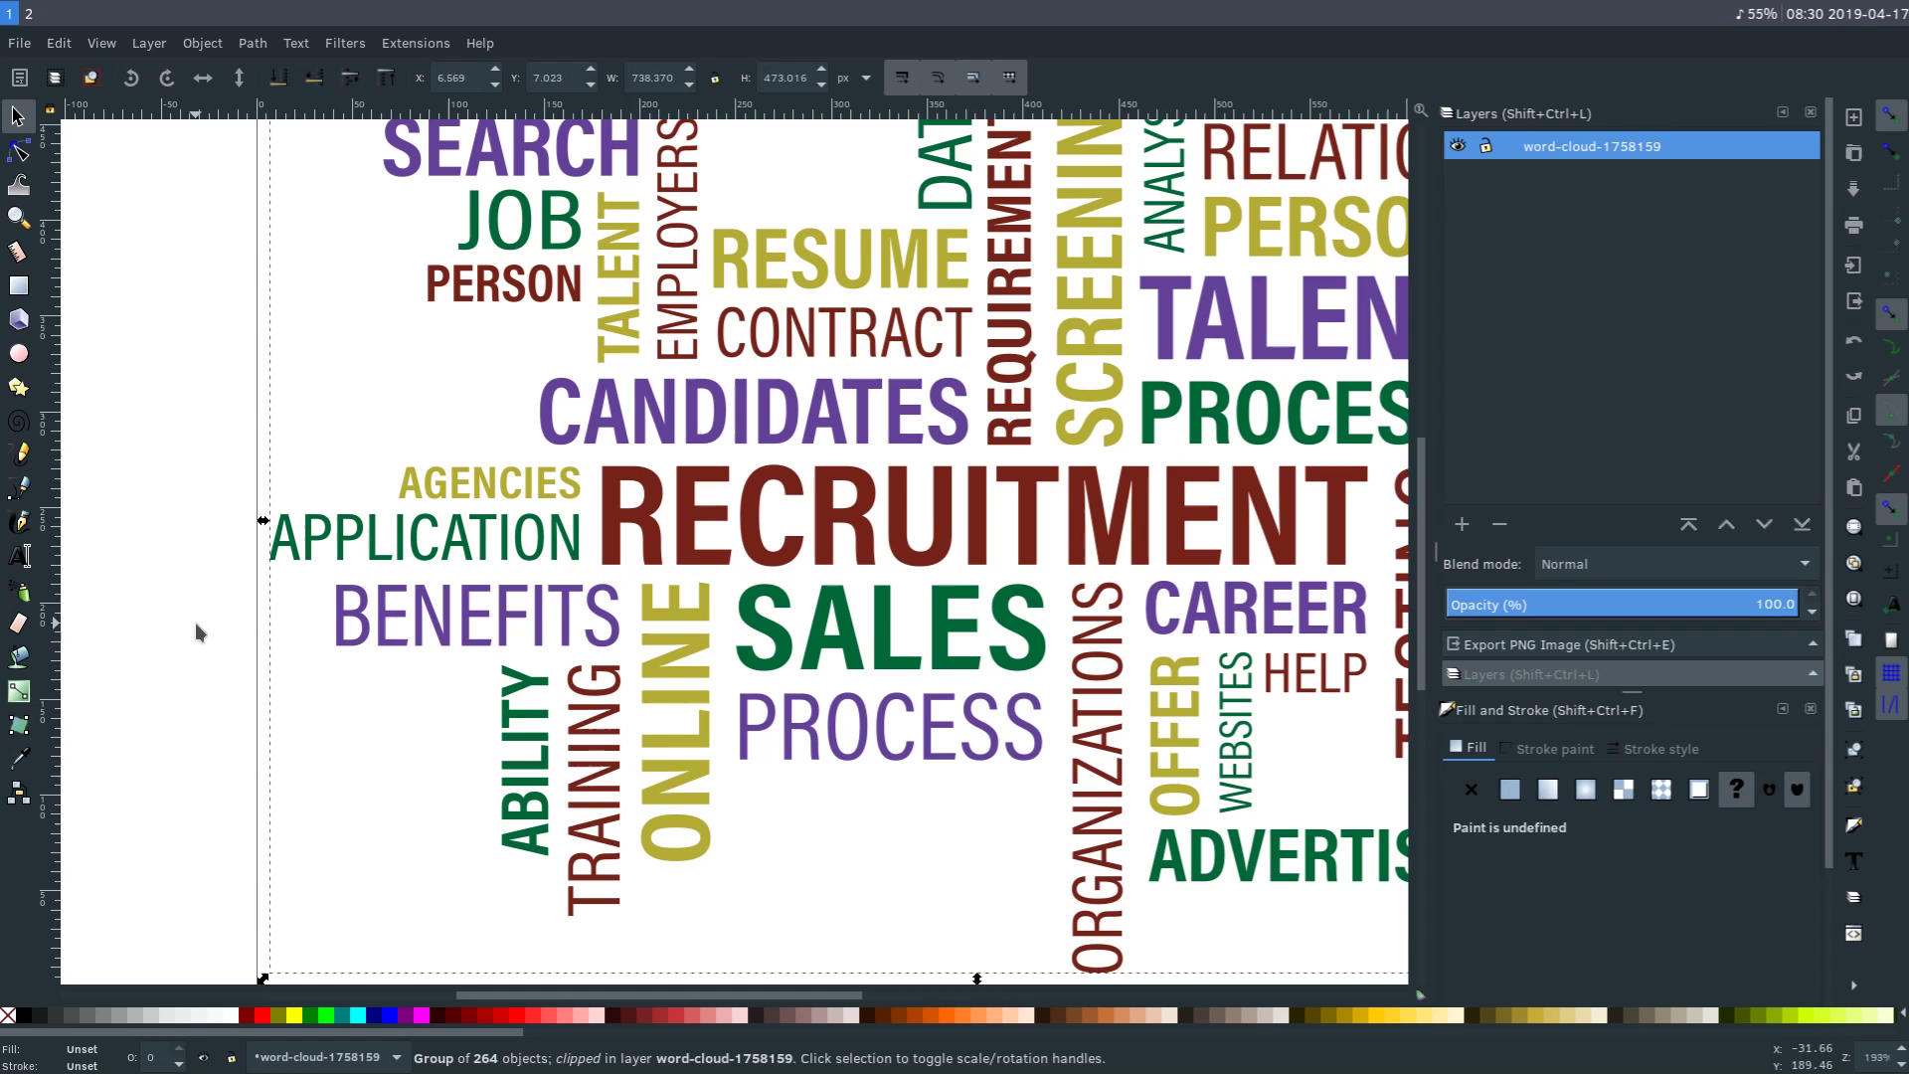
{"action": "scroll", "coordinate": [572, 492], "scroll_direction": "down", "scroll_amount": 3}
{"action": "scroll", "coordinate": [523, 461], "scroll_direction": "down", "scroll_amount": 1}
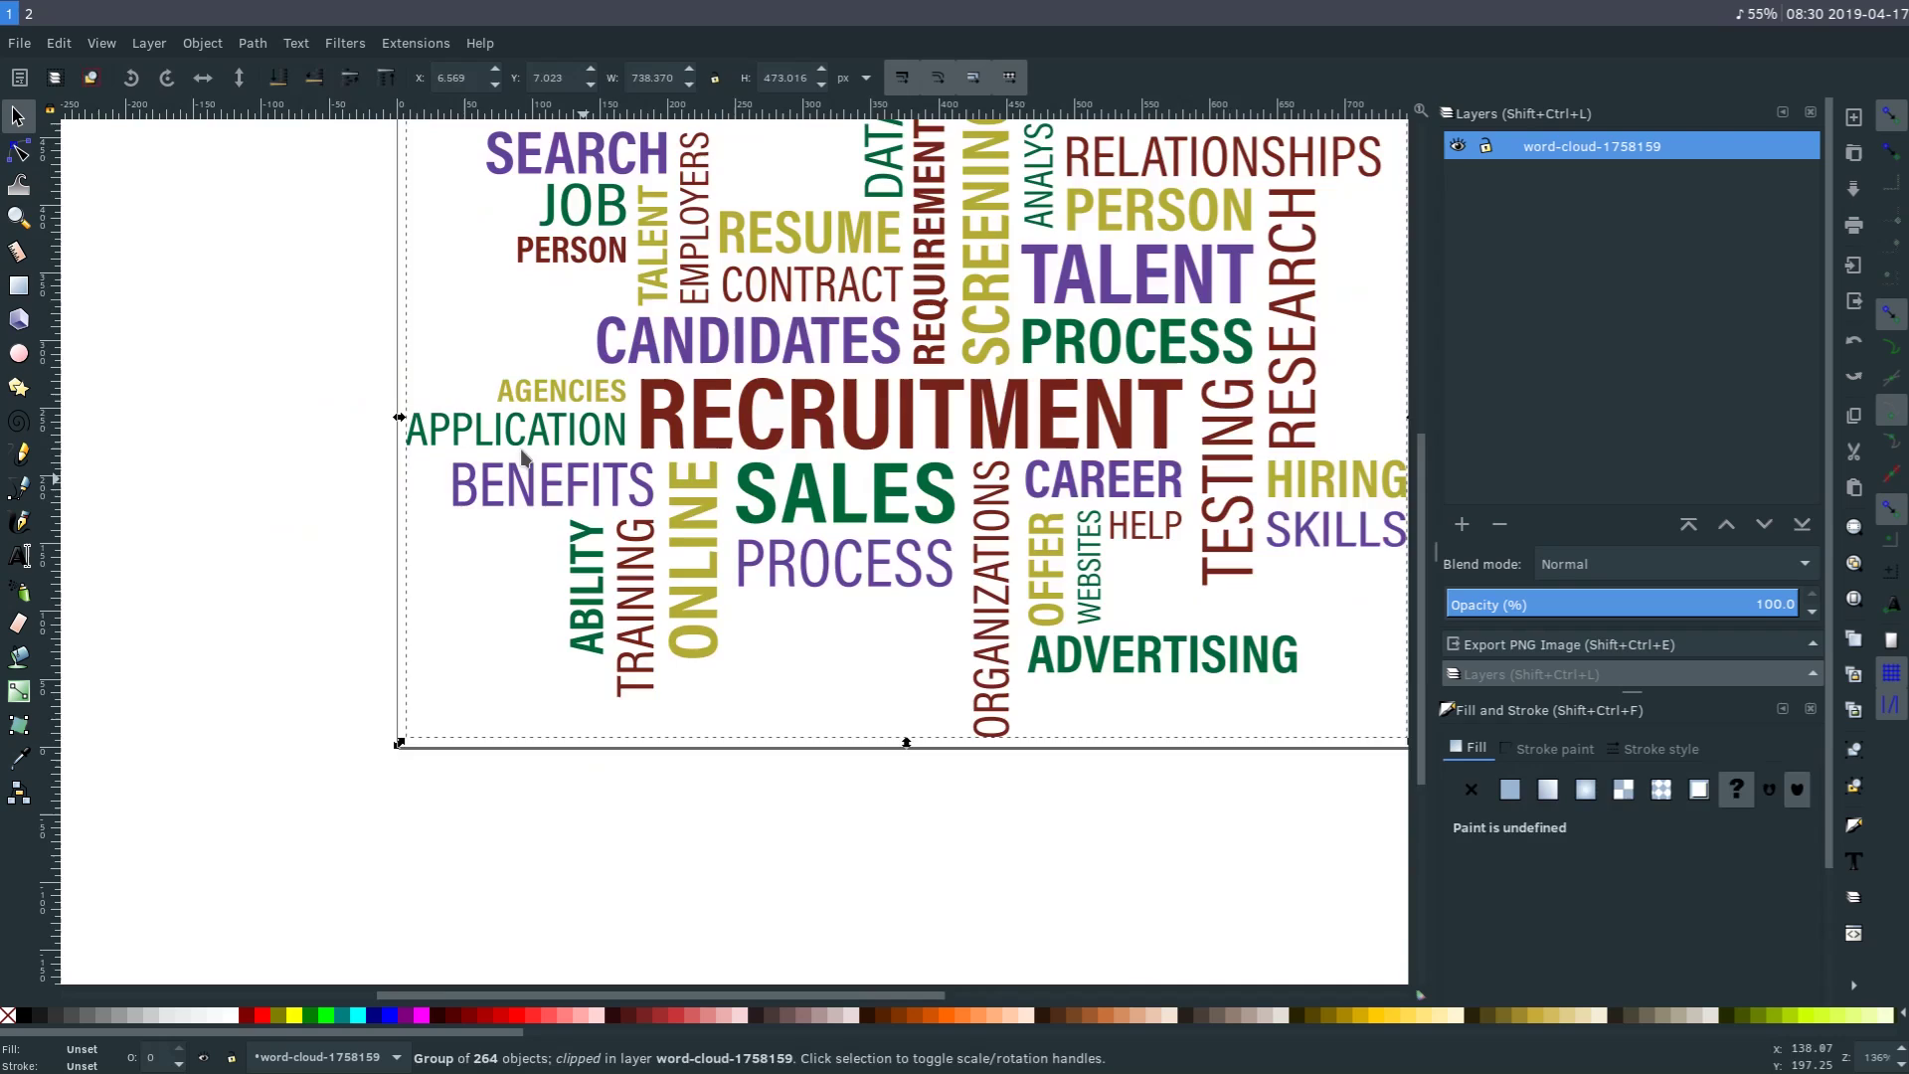
{"action": "scroll", "coordinate": [530, 452], "scroll_direction": "down", "scroll_amount": 1}
Ungroup the word cloud via Object > Ungroup and select the E of SEARCH.
{"action": "left_click", "coordinate": [202, 43]}
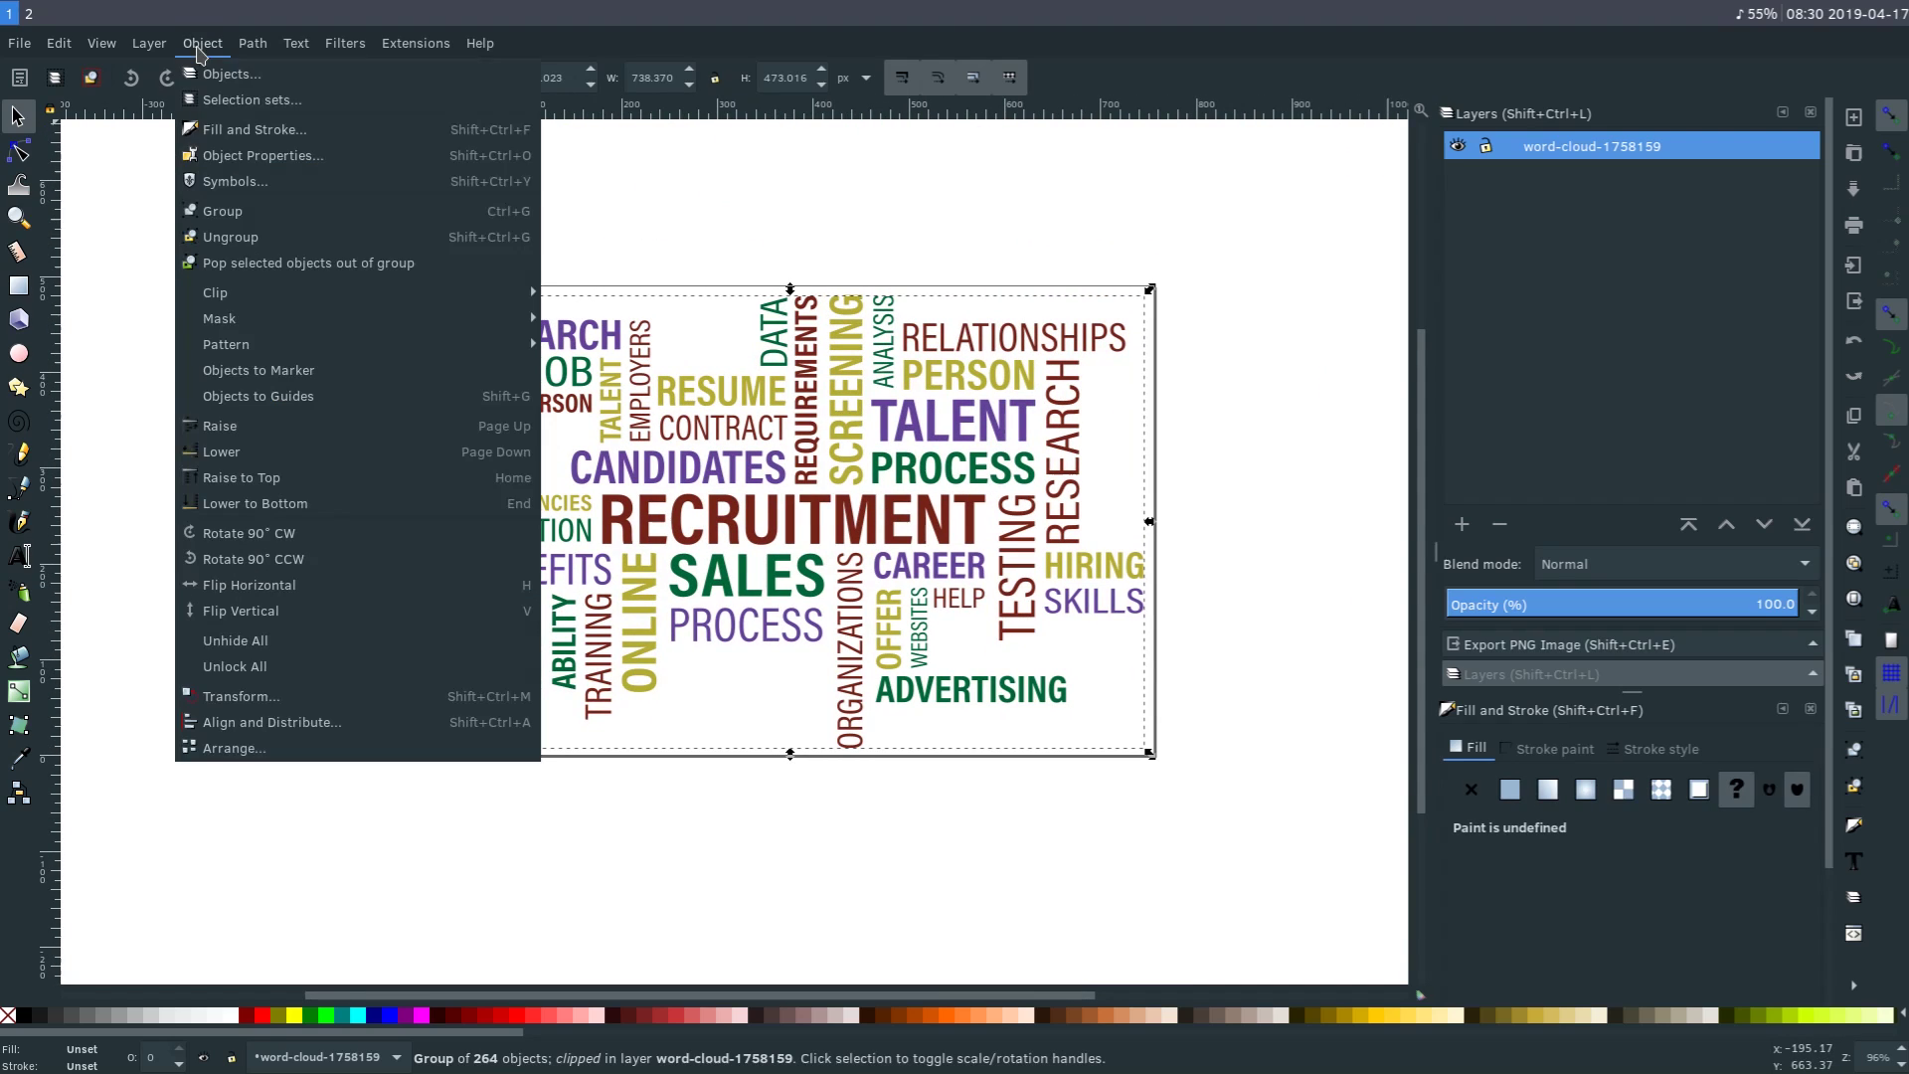
{"action": "left_click", "coordinate": [246, 235]}
{"action": "left_click", "coordinate": [371, 433]}
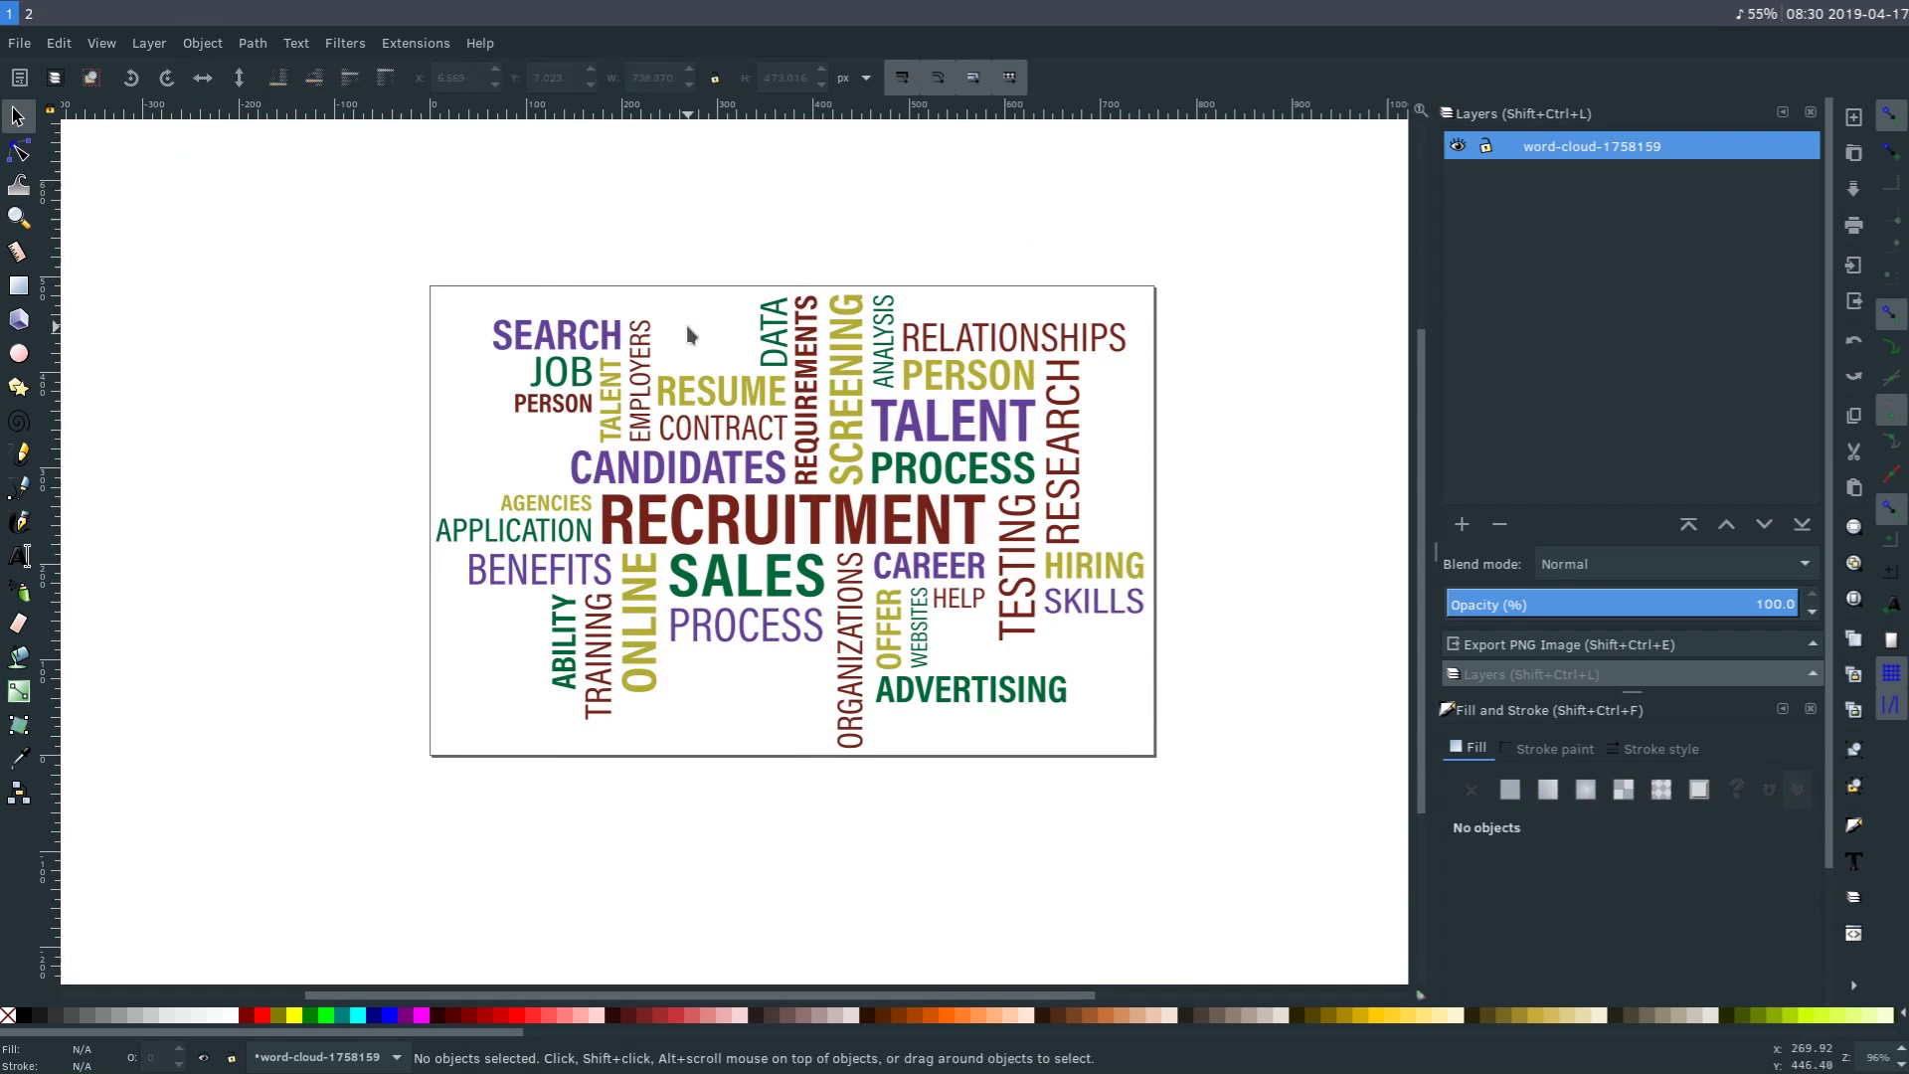
{"action": "left_click", "coordinate": [575, 342]}
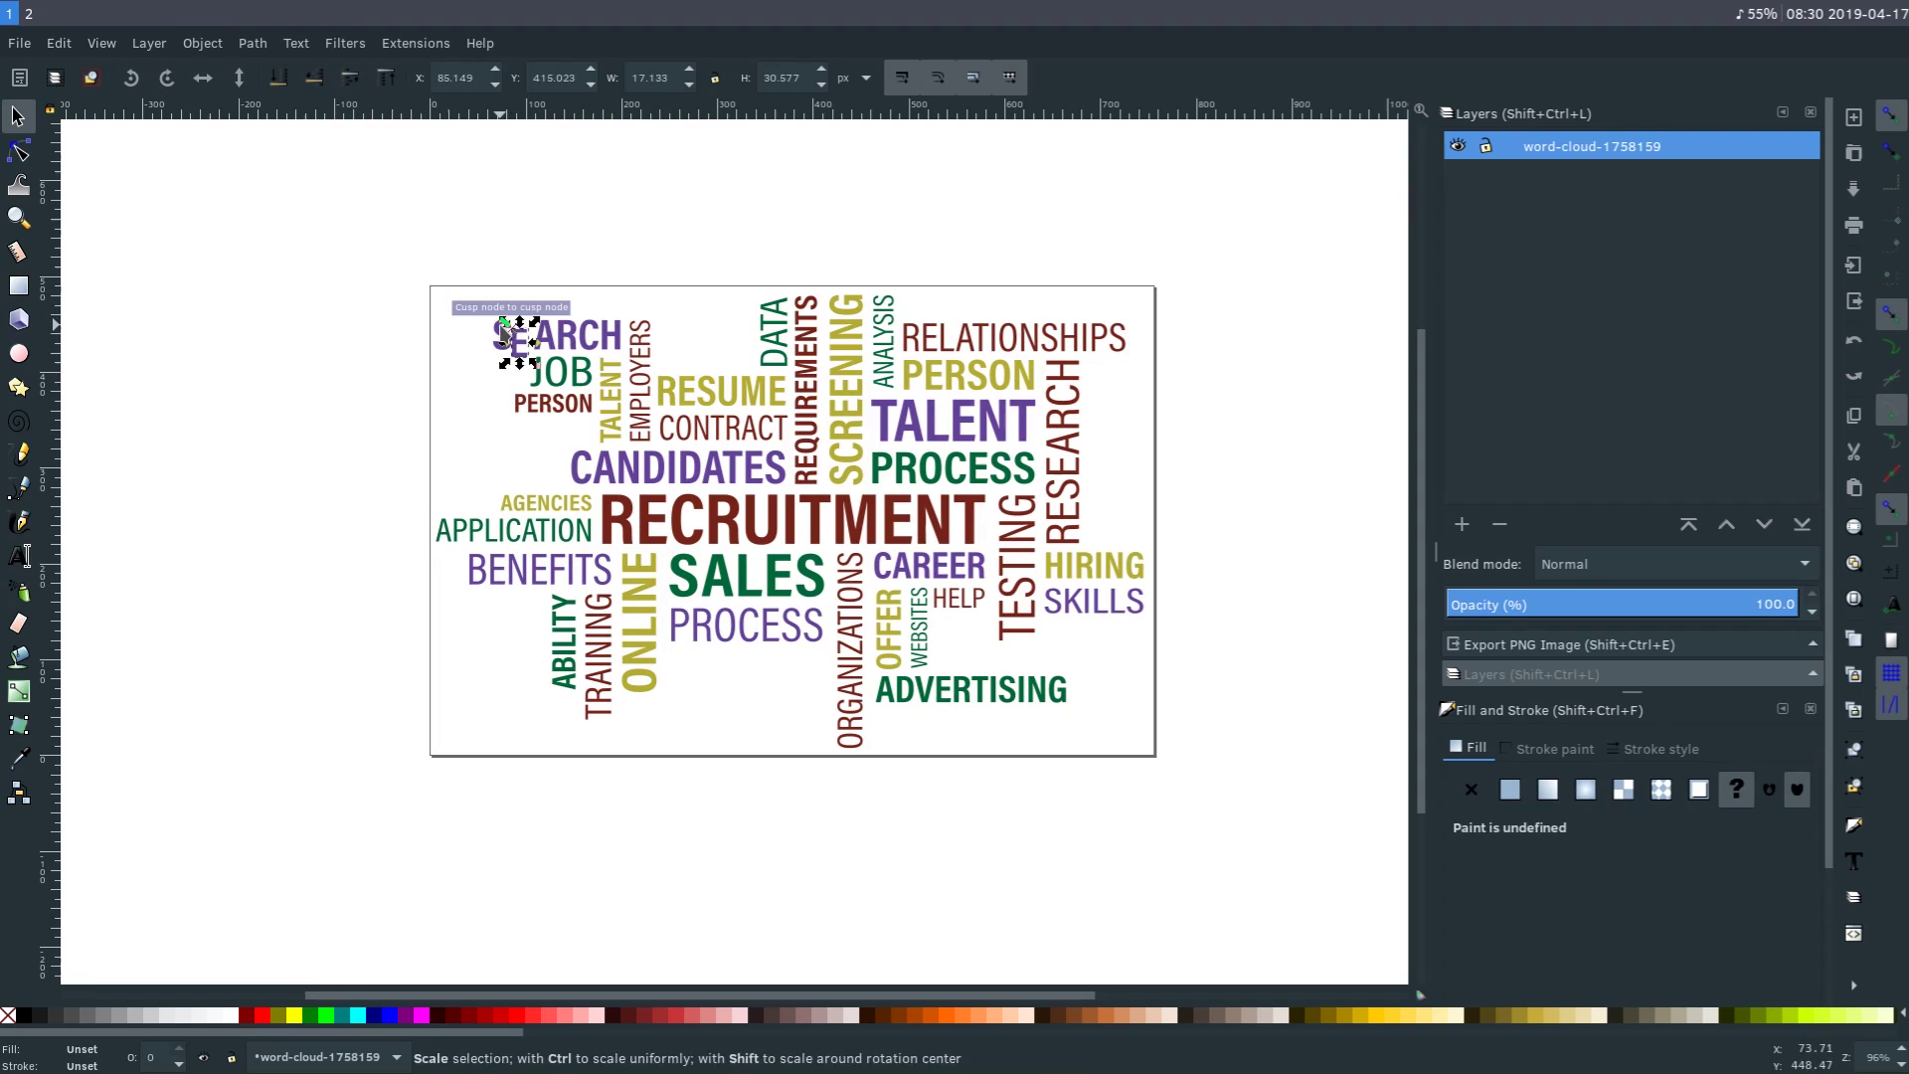
Lift the E of SEARCH above the word and recolour all SEARCH letters blue.
{"action": "mouse_move", "coordinate": [525, 340]}
{"action": "left_mouse_down"}
{"action": "mouse_move", "coordinate": [528, 285]}
{"action": "mouse_move", "coordinate": [531, 324]}
{"action": "left_mouse_up"}
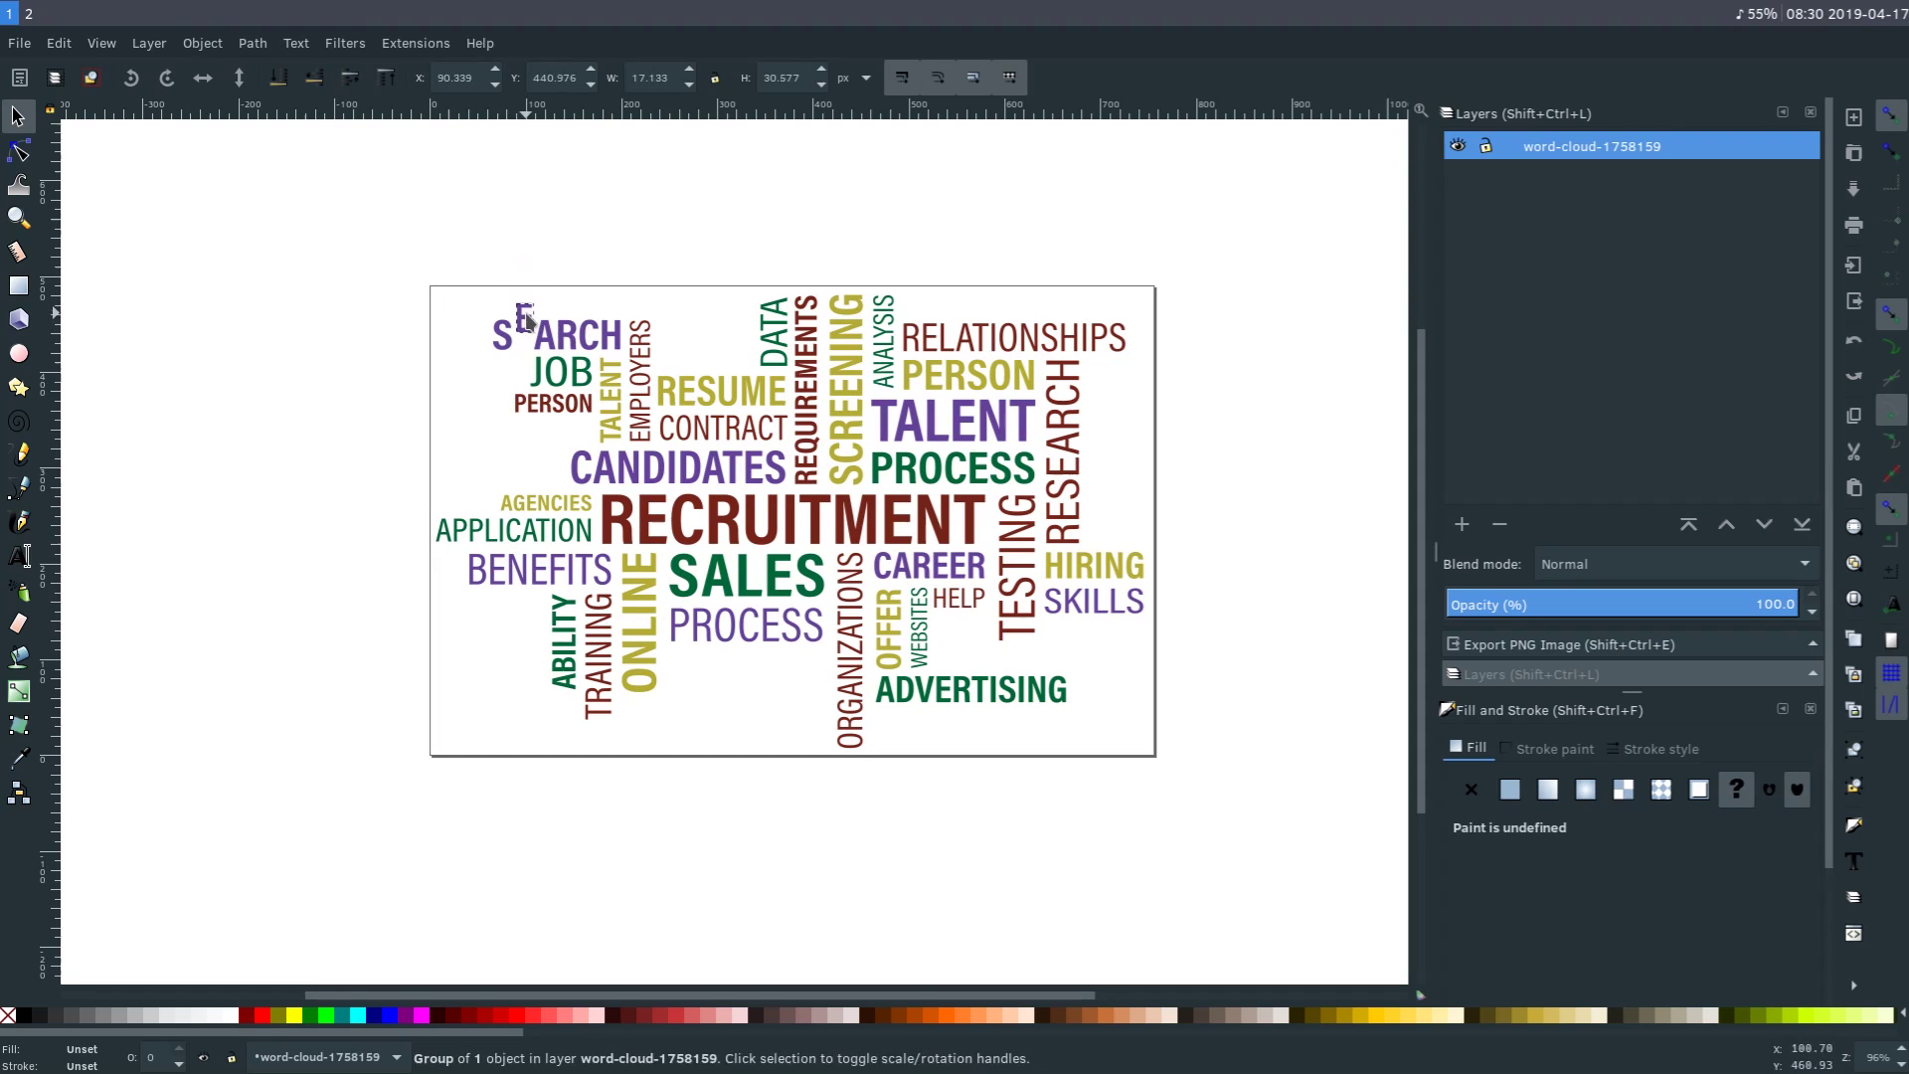
{"action": "left_click", "coordinate": [374, 405]}
{"action": "left_click_drag", "start_coordinate": [393, 246], "coordinate": [643, 364]}
{"action": "left_click", "coordinate": [358, 1017]}
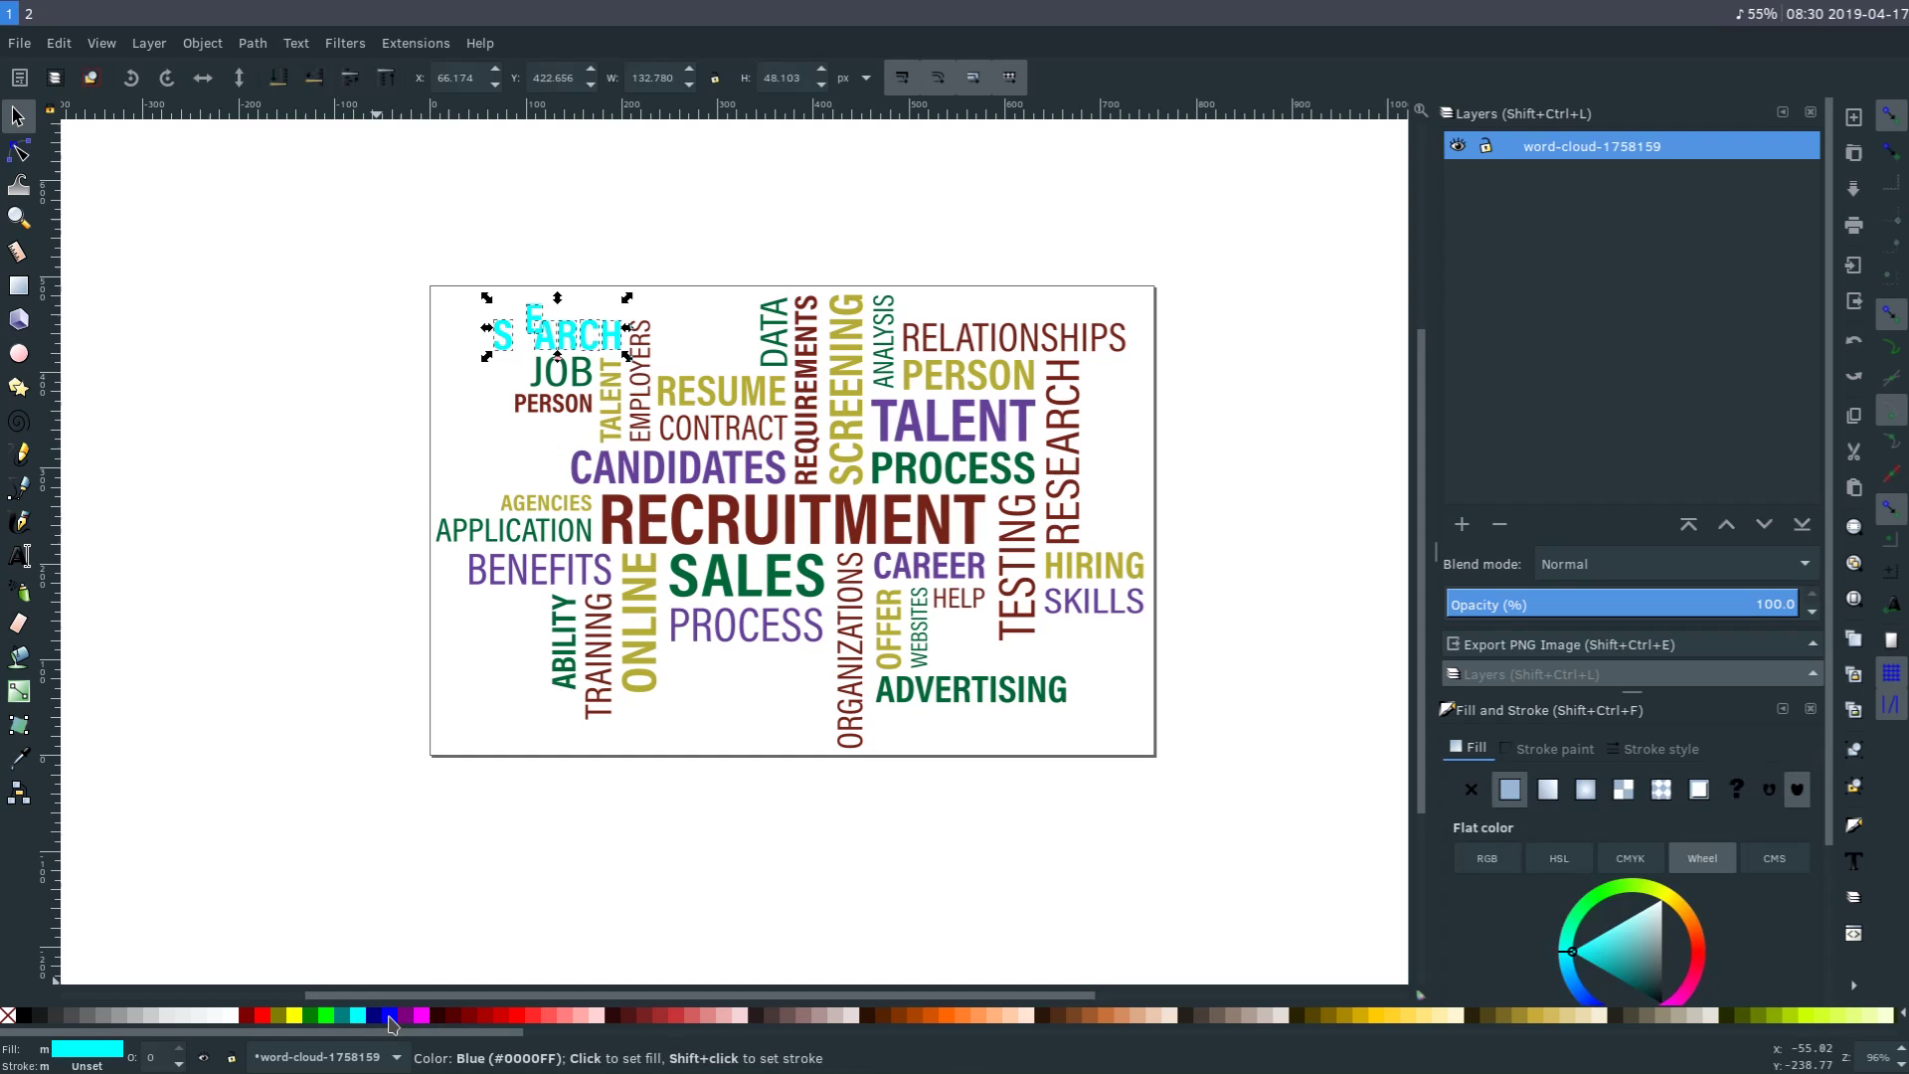
{"action": "left_click", "coordinate": [392, 1016]}
{"action": "left_click", "coordinate": [623, 590]}
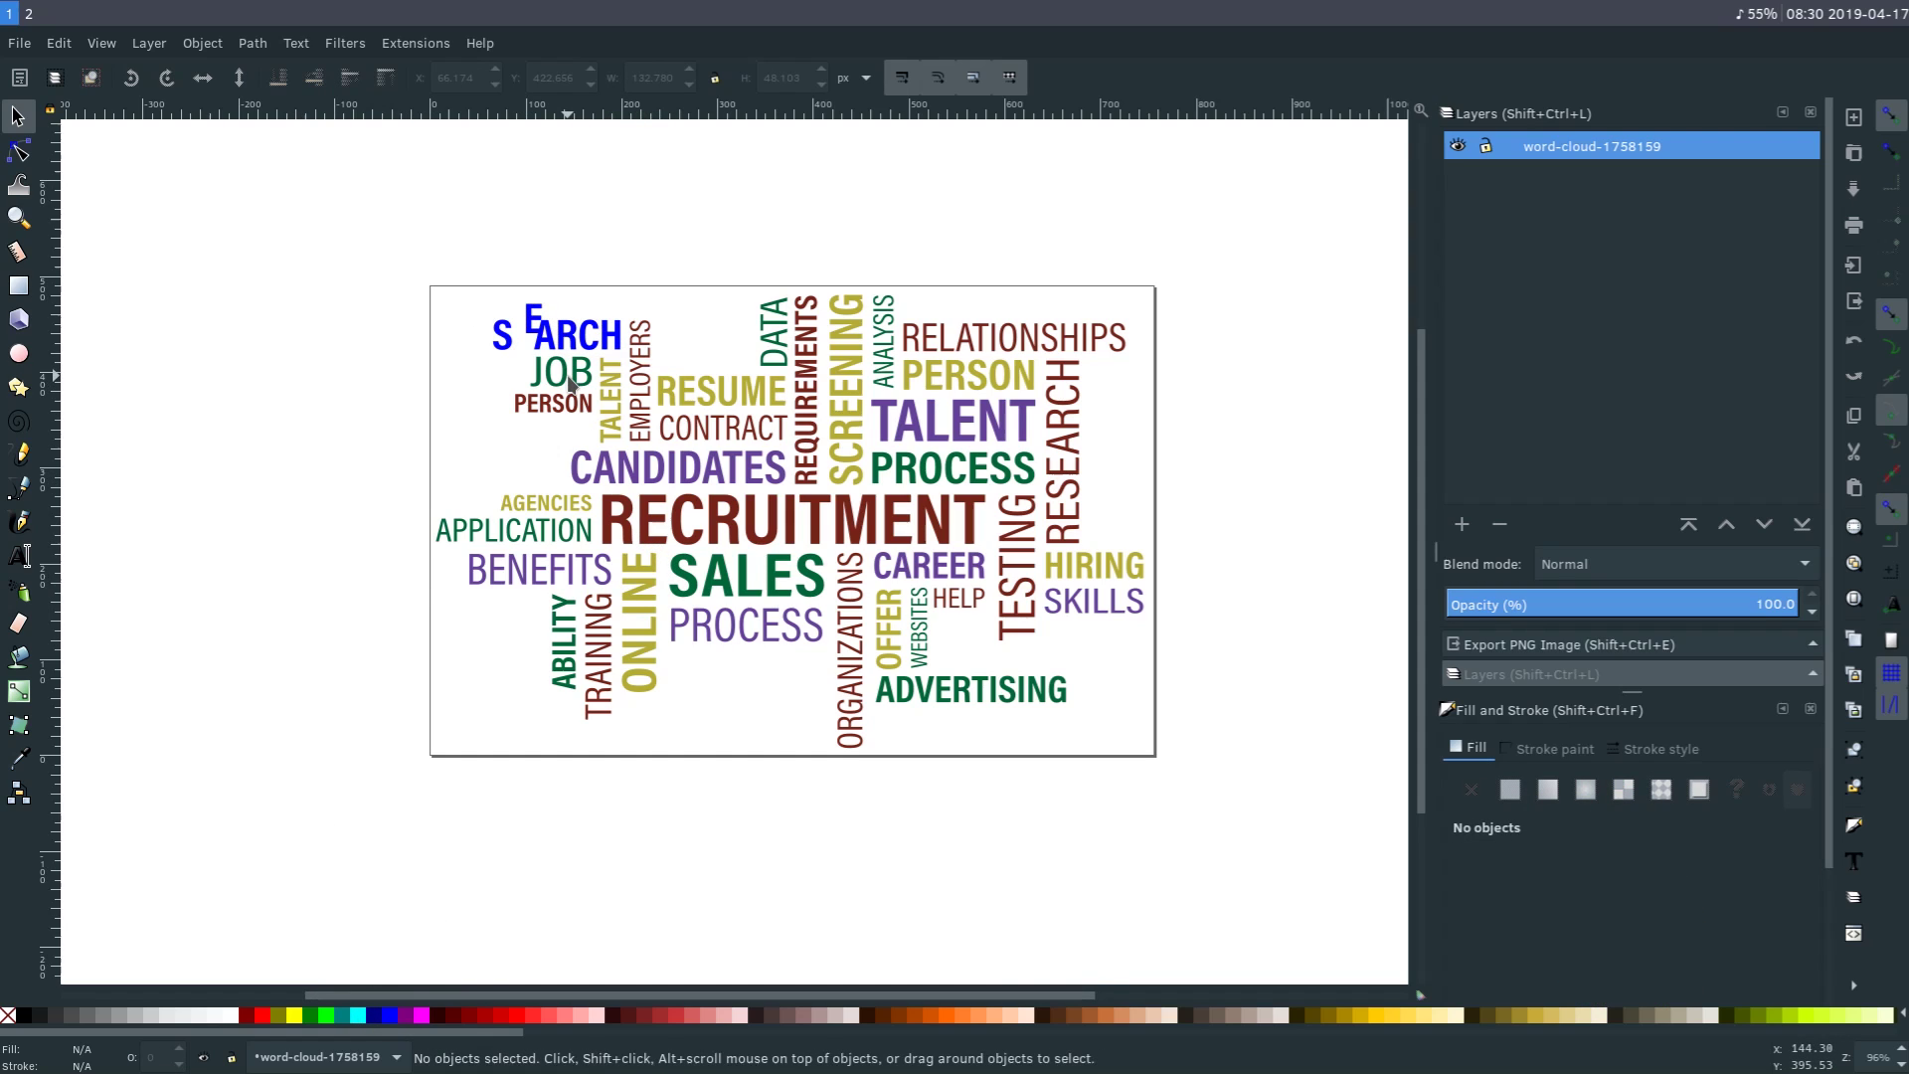
{"action": "scroll", "coordinate": [571, 385], "scroll_direction": "up", "scroll_amount": 2, "text": "ctrl"}
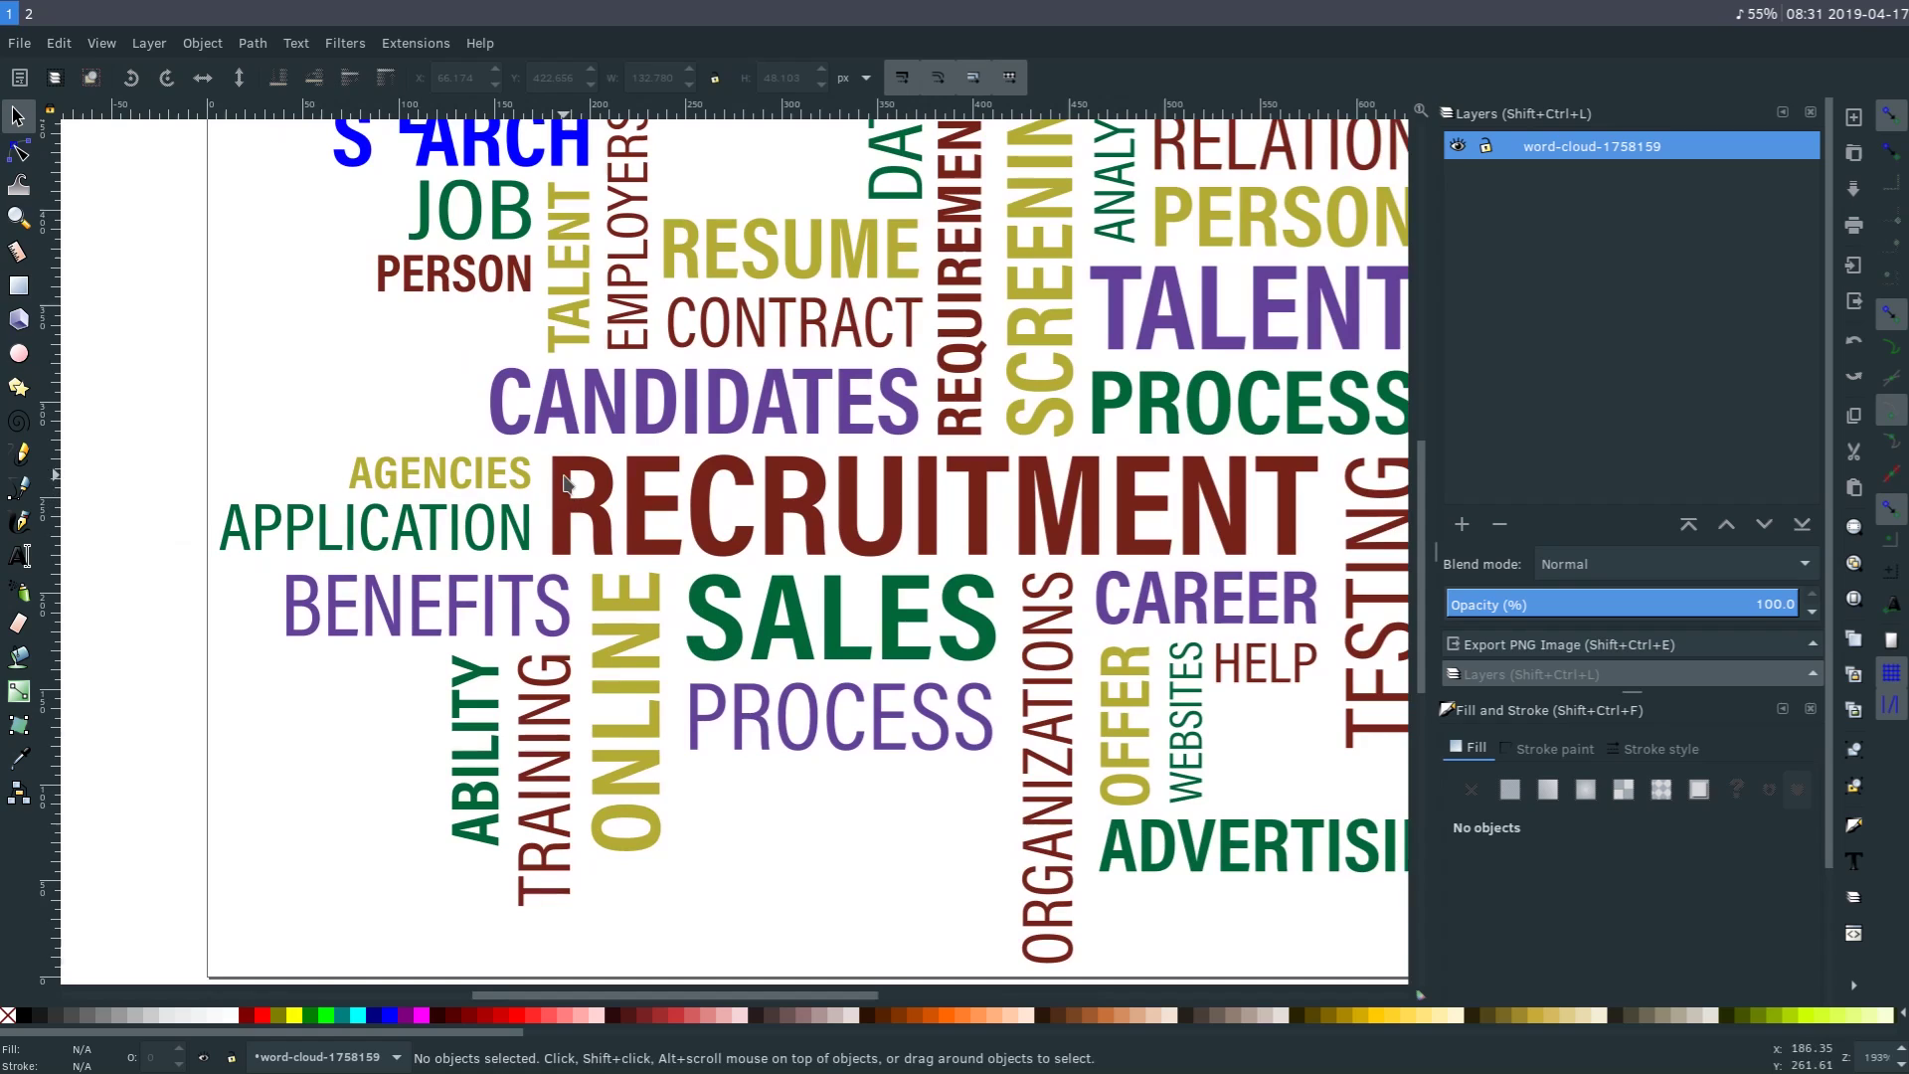
Node-edit the R of RECRUITMENT corner outward and push the top of the O of ONLINE down.
{"action": "left_click", "coordinate": [567, 481]}
{"action": "double_click", "coordinate": [565, 477]}
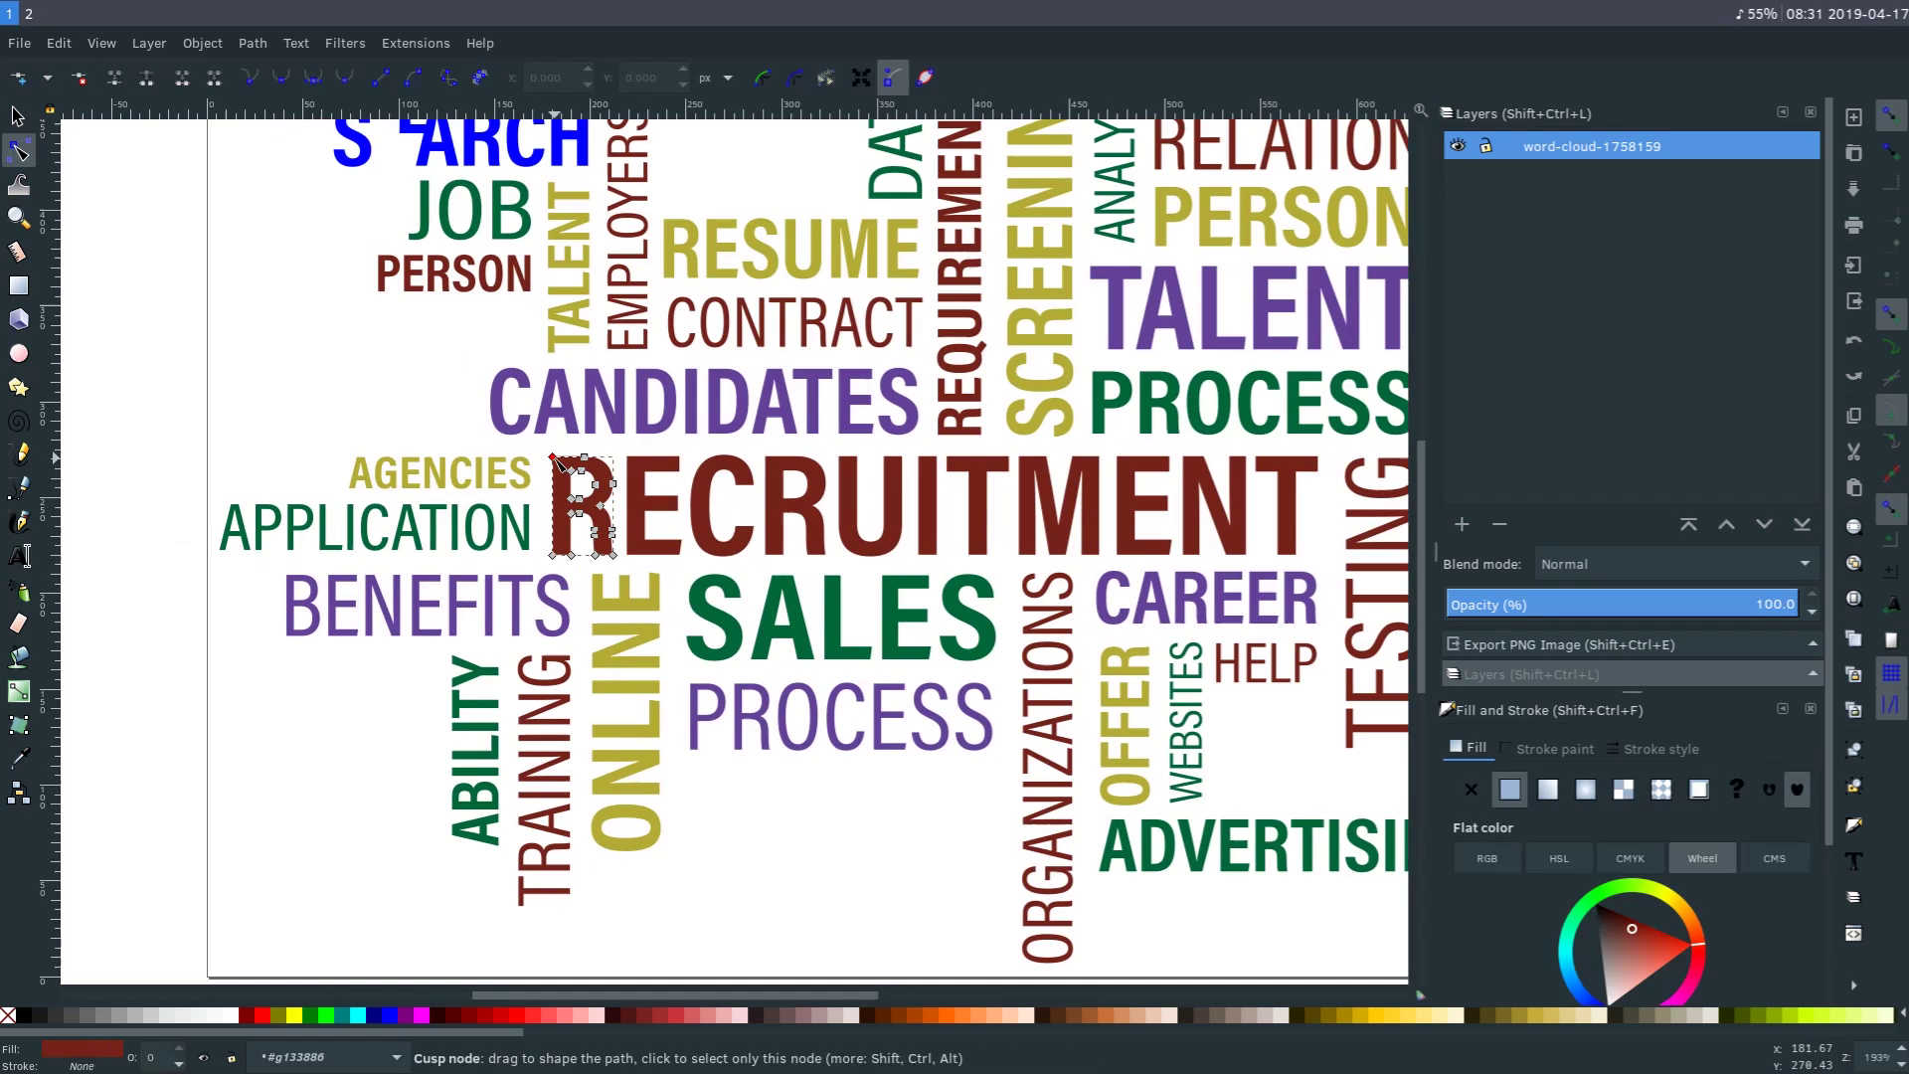
{"action": "left_click_drag", "start_coordinate": [554, 459], "coordinate": [537, 436]}
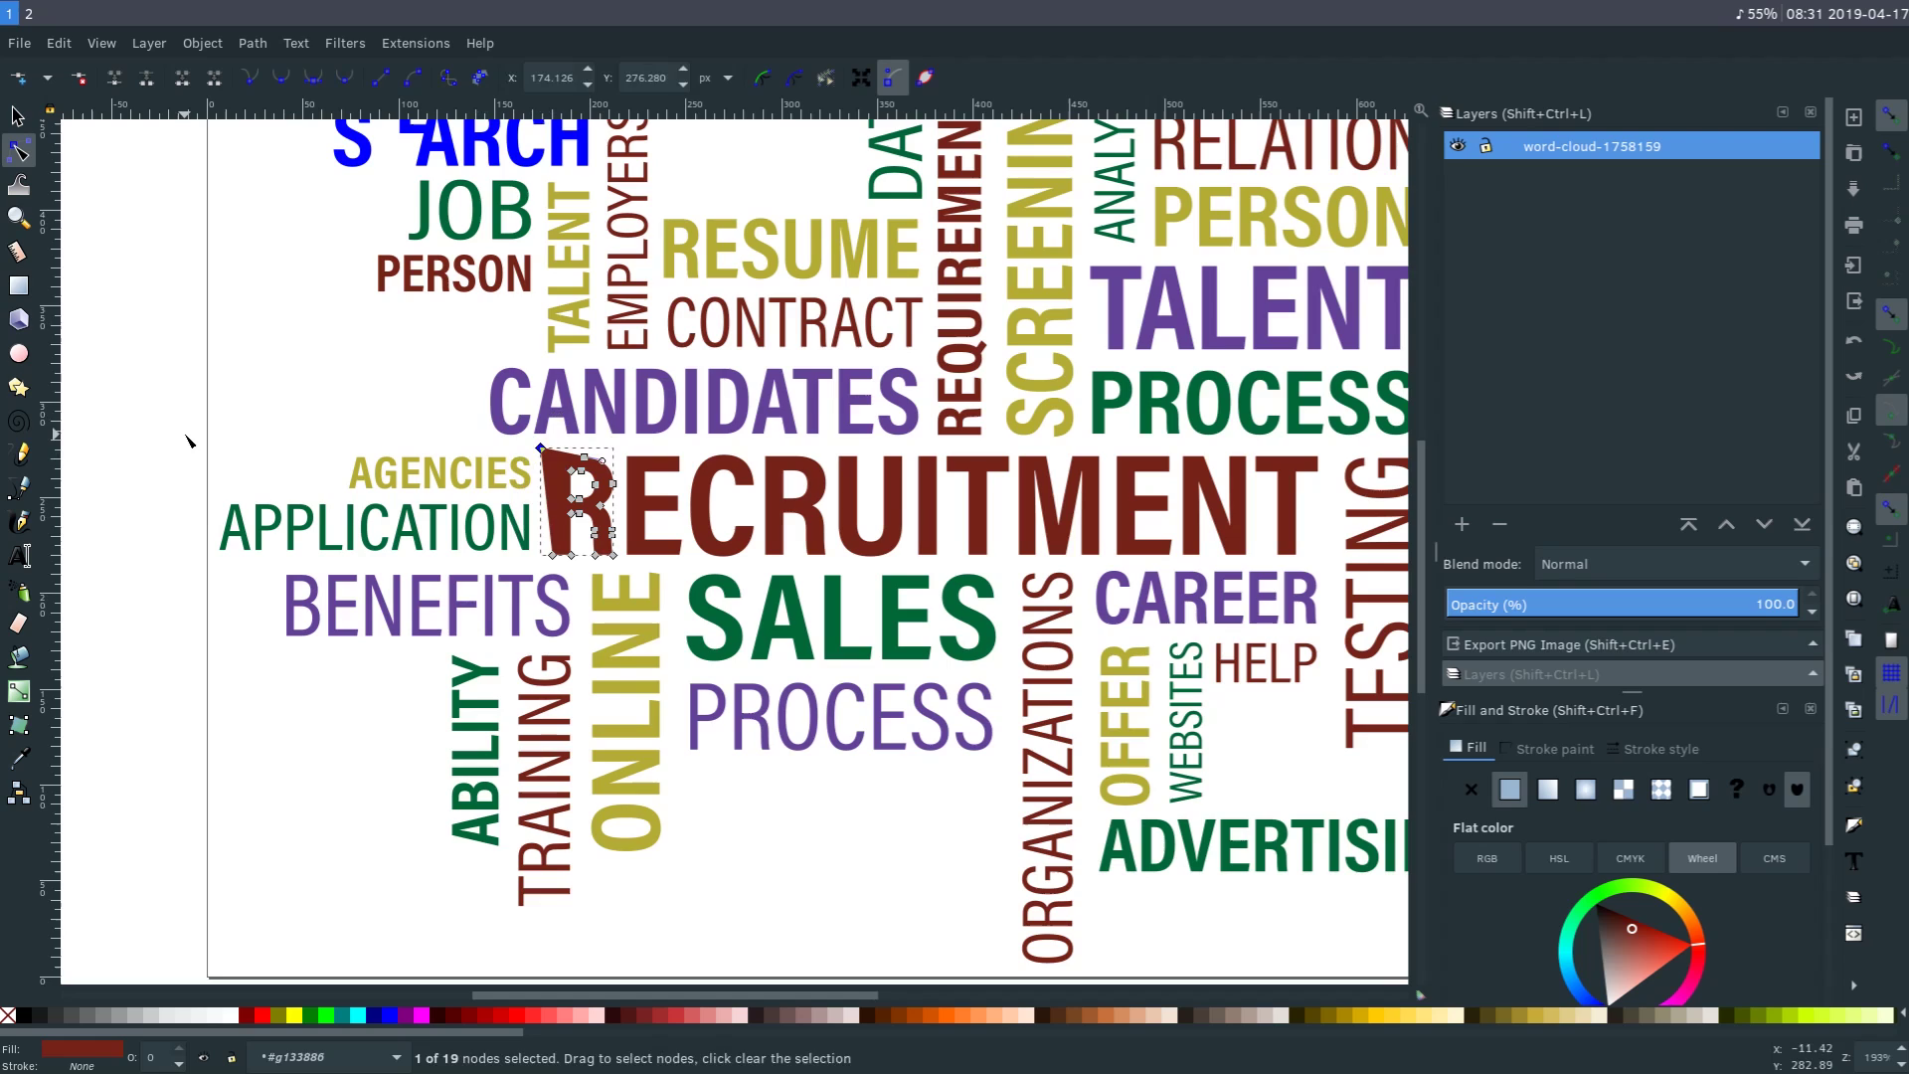
{"action": "scroll", "coordinate": [607, 620], "scroll_direction": "down", "scroll_amount": 3}
{"action": "scroll", "coordinate": [605, 619], "scroll_direction": "down", "scroll_amount": 2}
{"action": "left_click", "coordinate": [608, 609]}
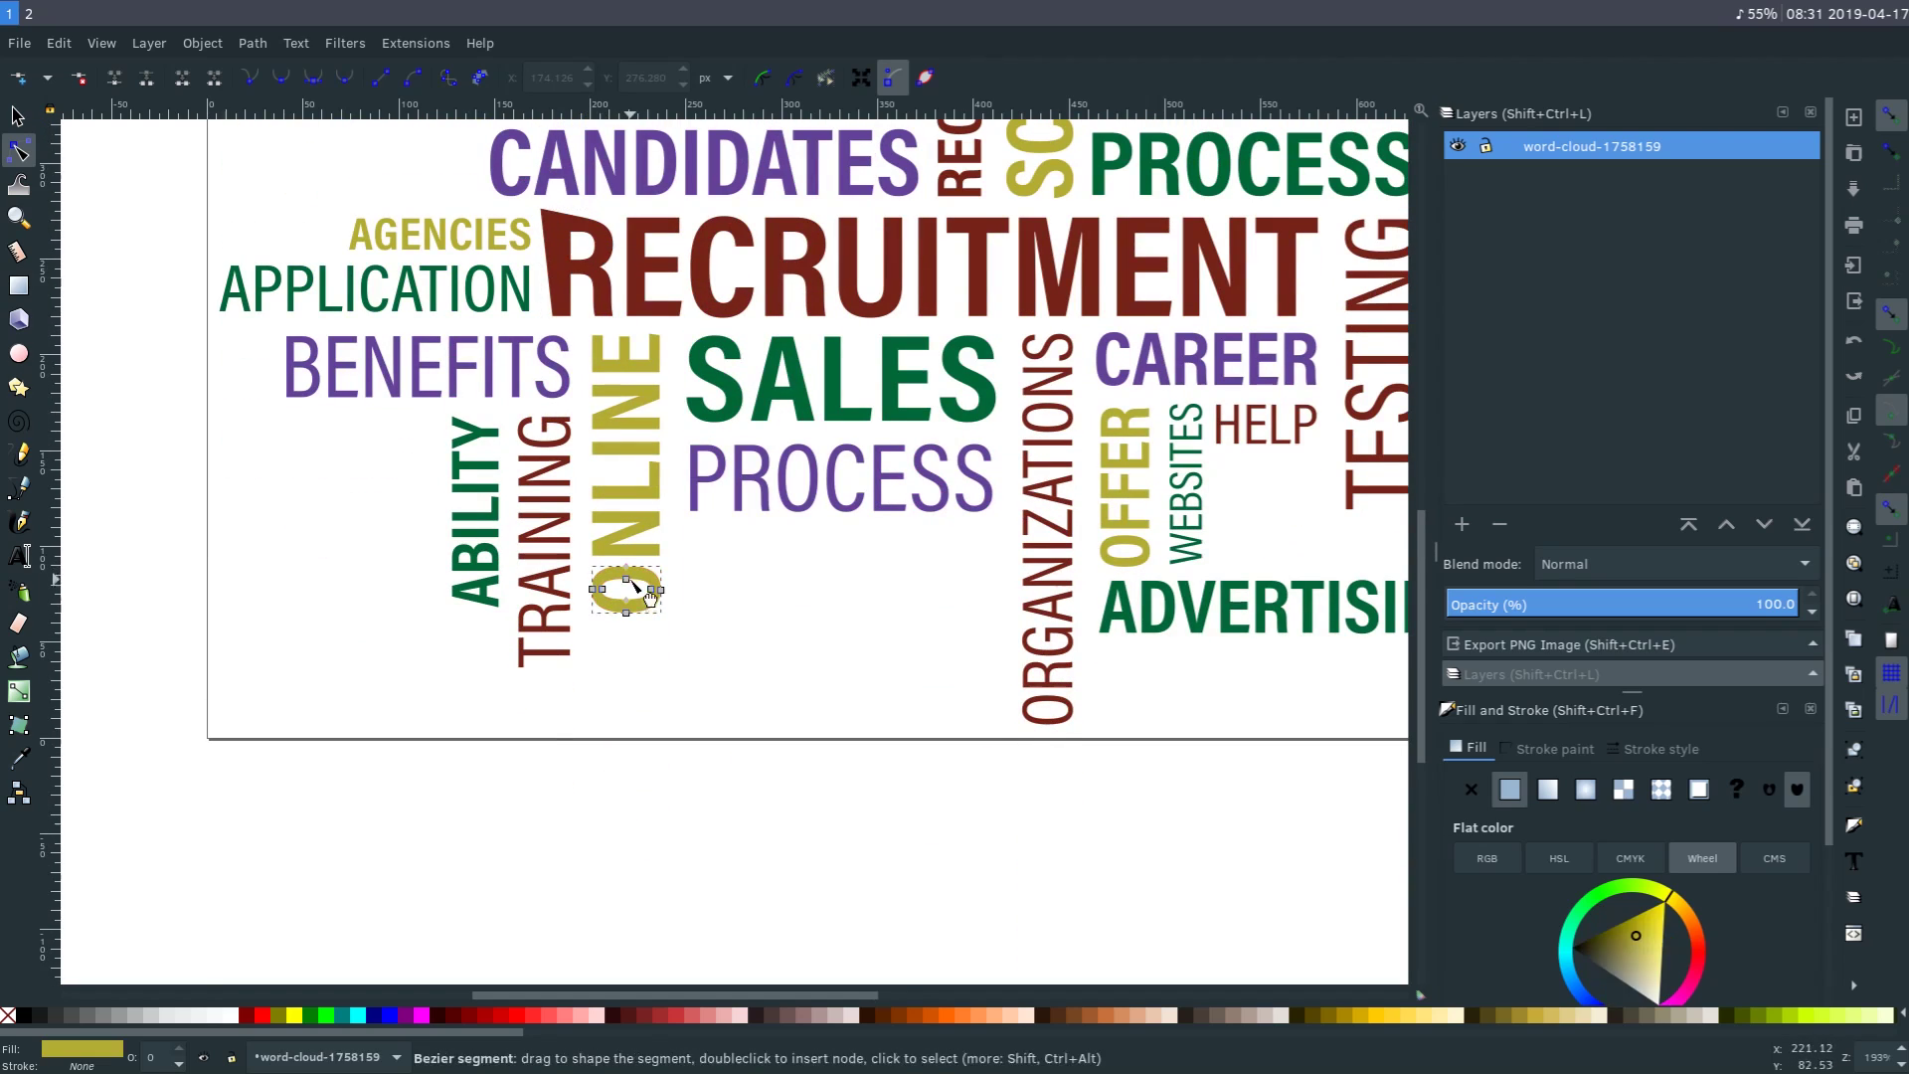
{"action": "left_click_drag", "start_coordinate": [628, 551], "coordinate": [630, 564]}
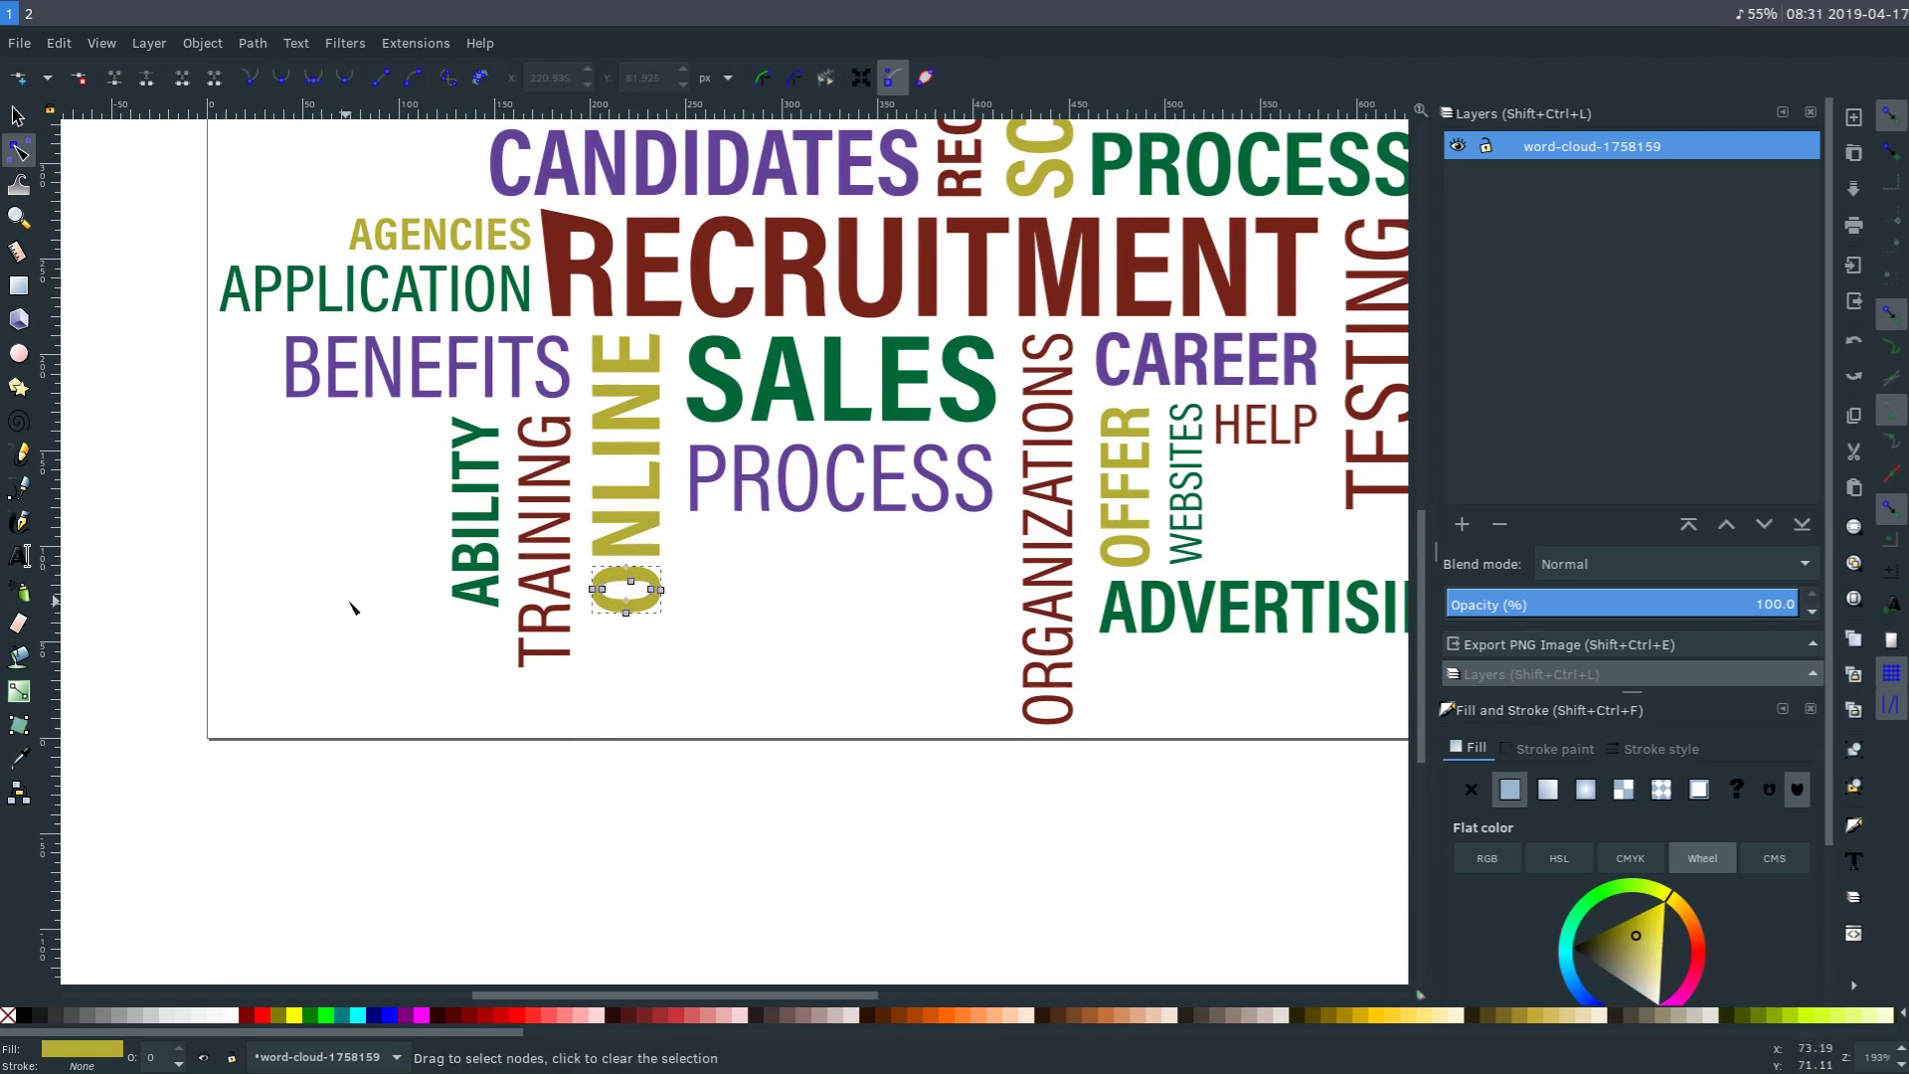
{"action": "scroll", "coordinate": [758, 567], "scroll_direction": "down", "scroll_amount": 3}
{"action": "scroll", "coordinate": [771, 564], "scroll_direction": "up", "scroll_amount": 2, "text": "ctrl"}
{"action": "scroll", "coordinate": [772, 564], "scroll_direction": "down", "scroll_amount": 4, "text": "ctrl"}
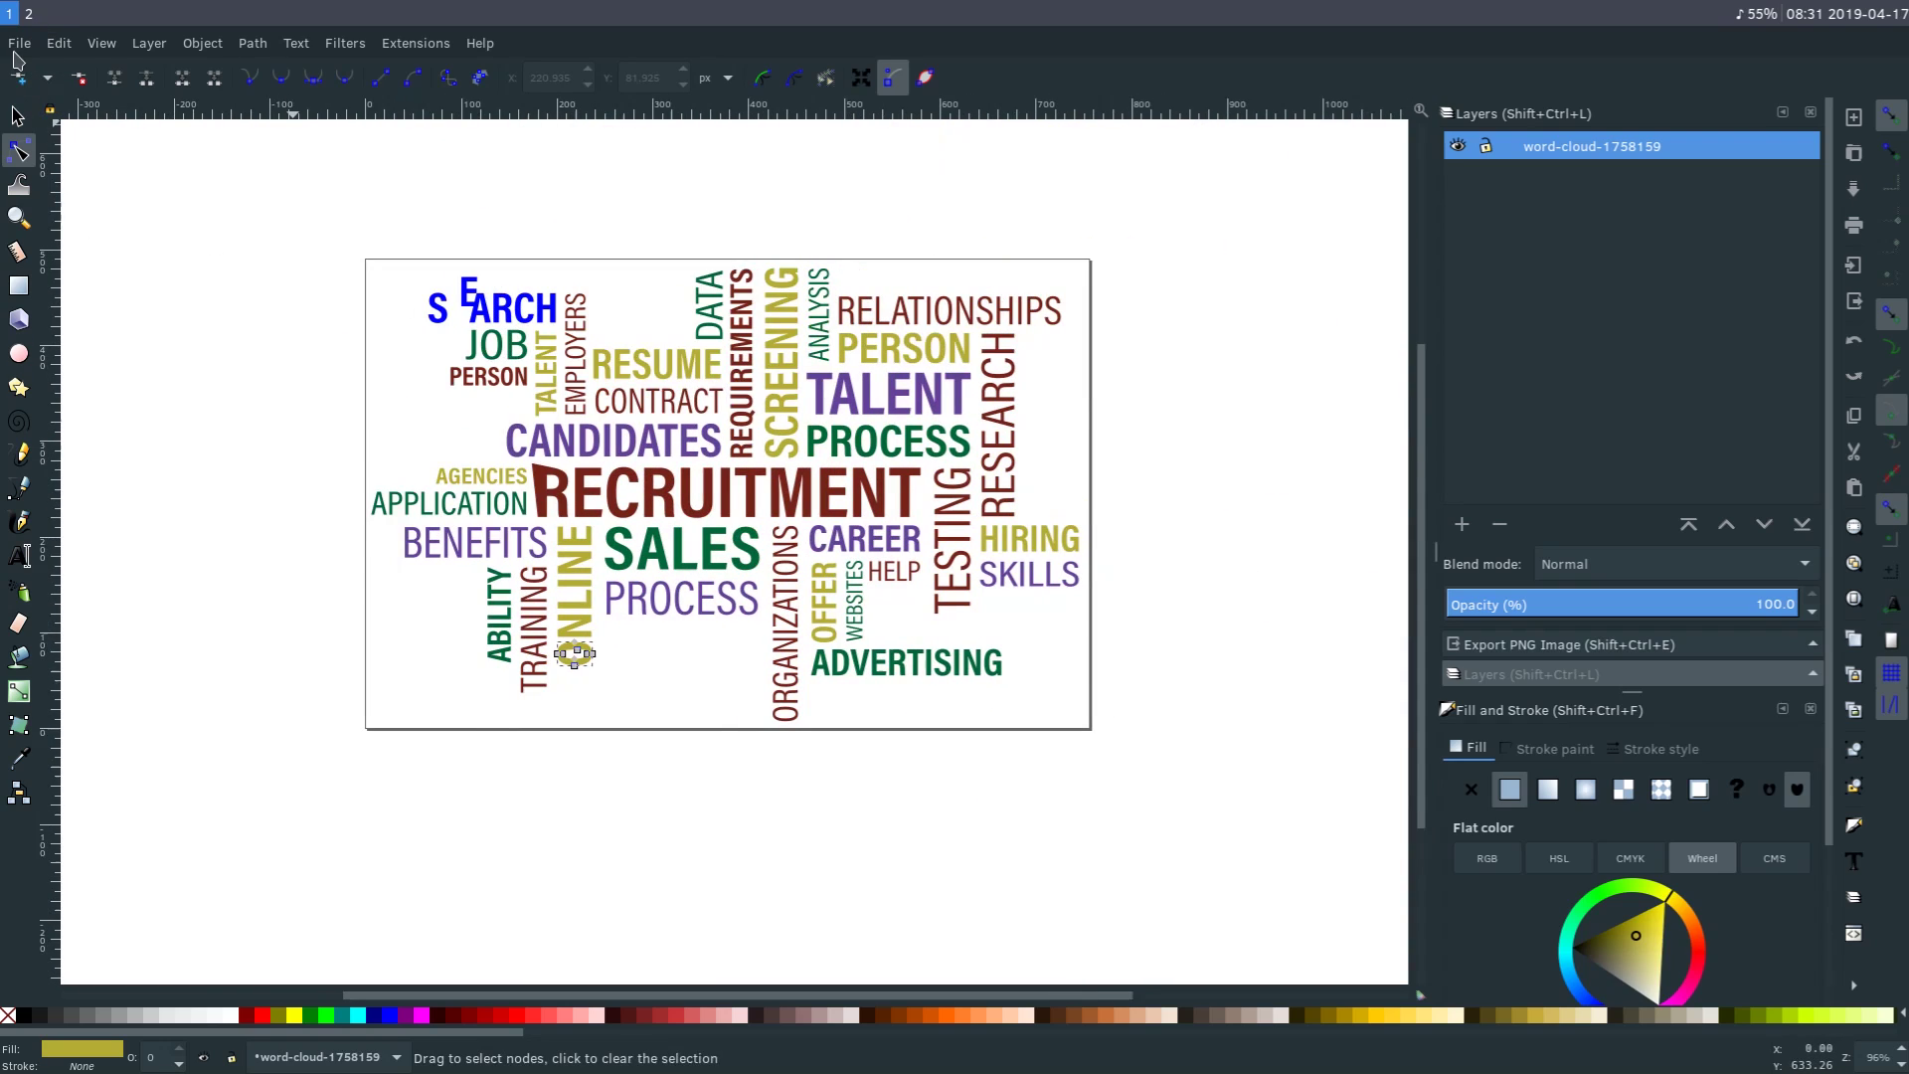
Search Pixabay for 'mountains' as vector graphics and open the Evergreen Forest Landscape page.
{"action": "left_click", "coordinate": [29, 14]}
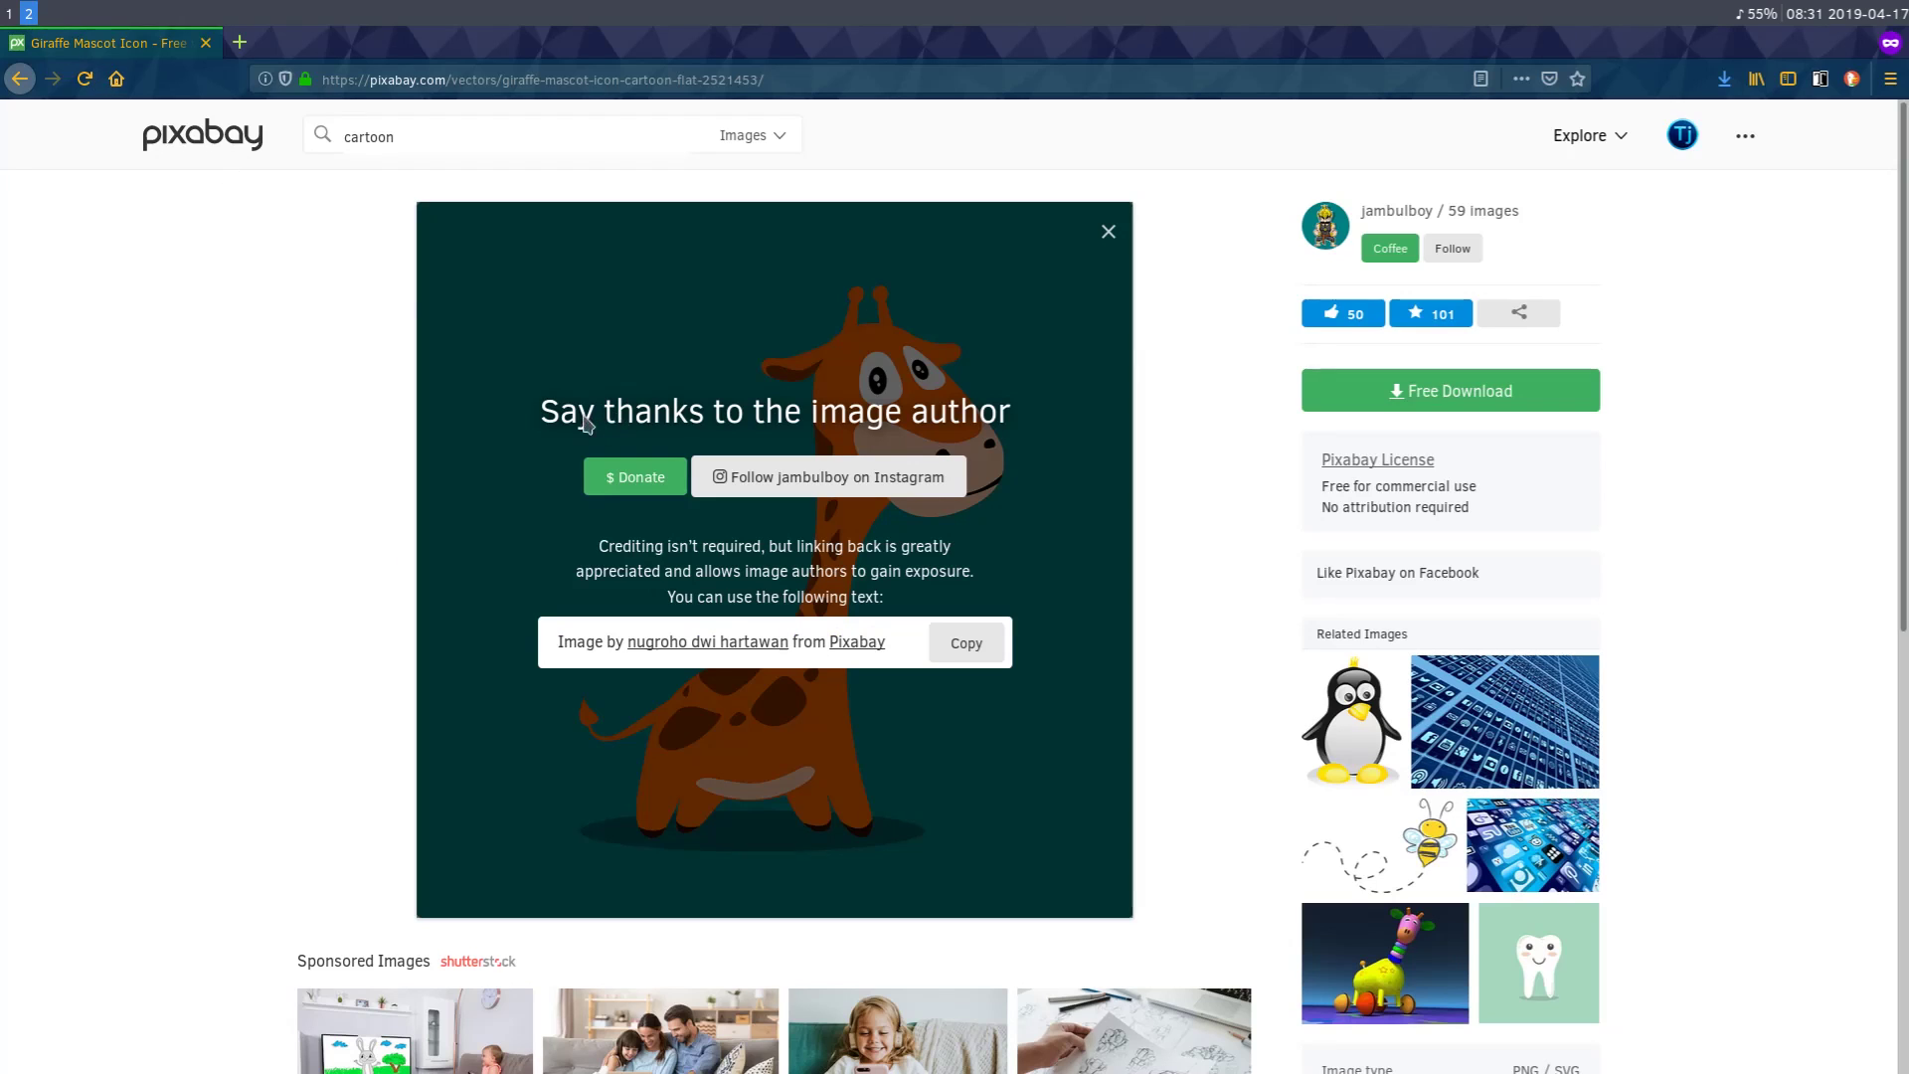
{"action": "double_click", "coordinate": [385, 136]}
{"action": "type", "text": "ntai"}
{"action": "type", "text": "ns"}
{"action": "key", "text": "Return"}
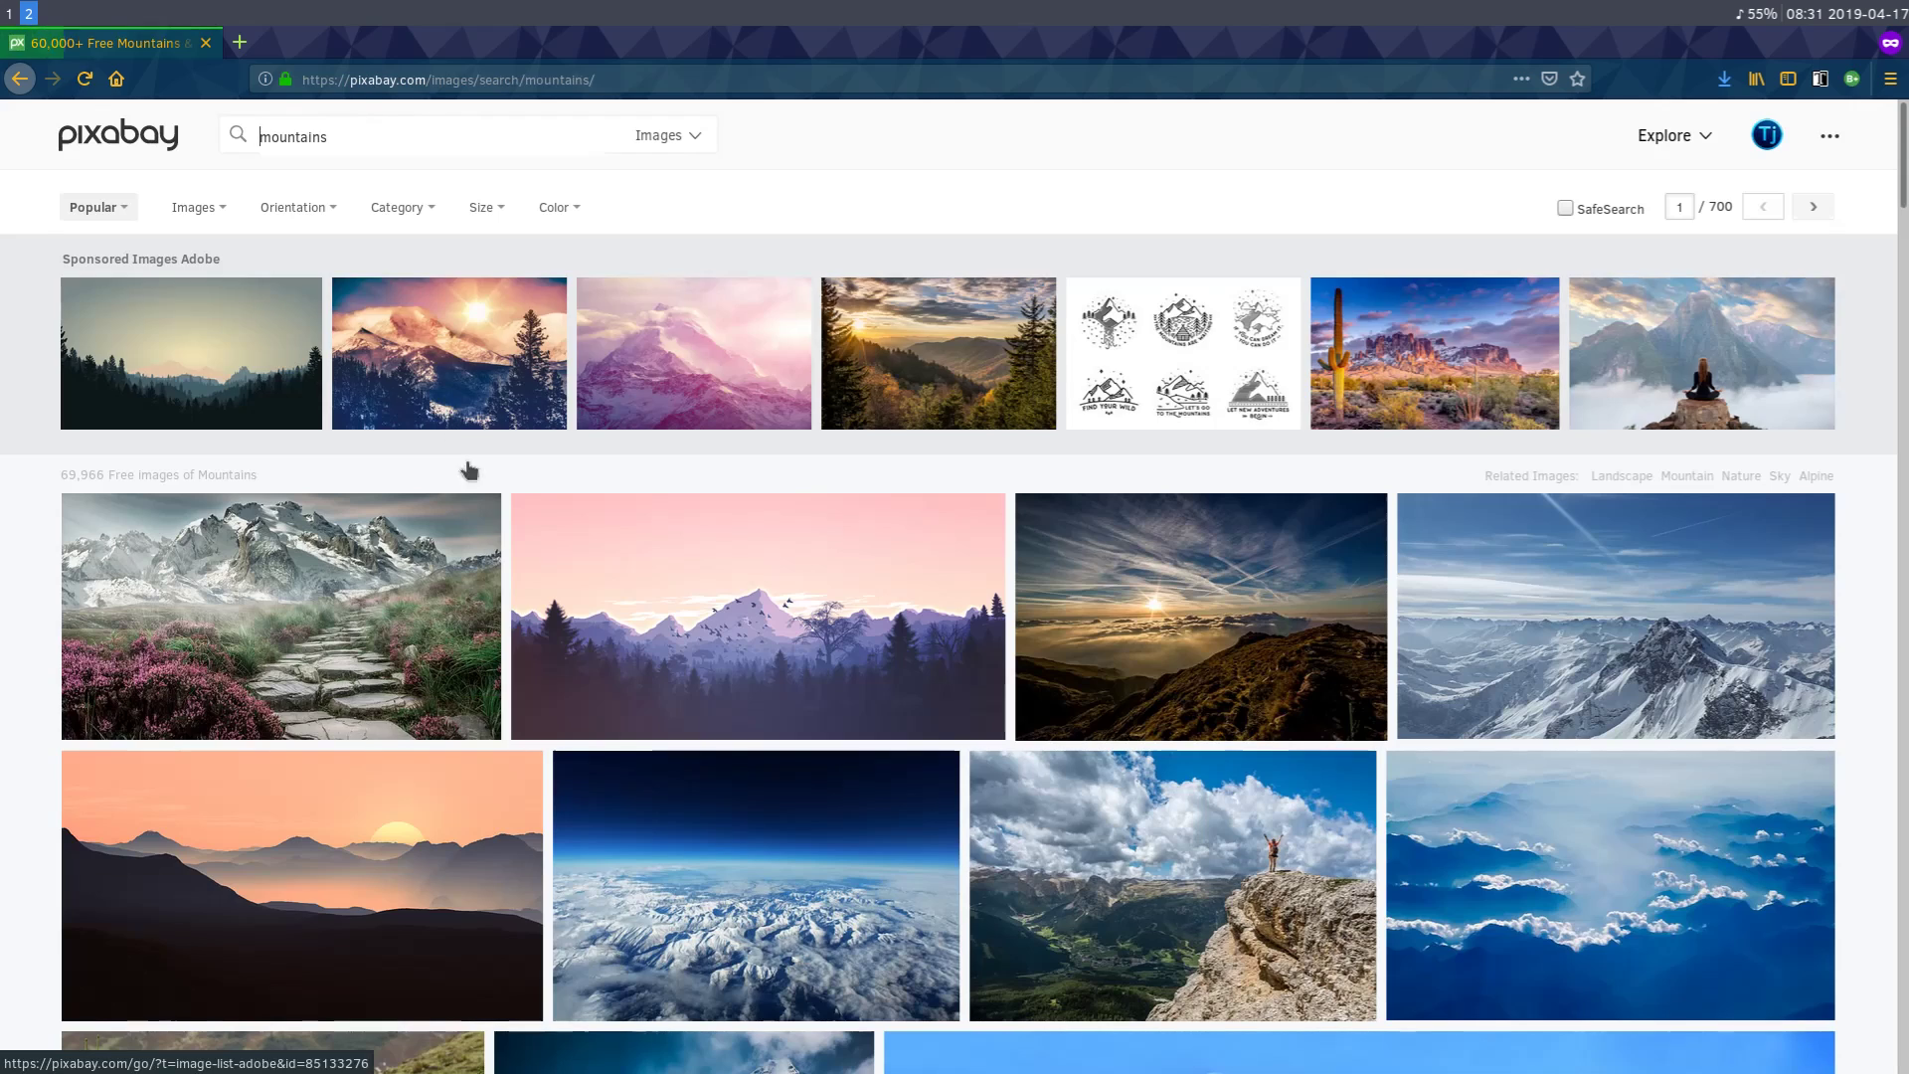
{"action": "left_click", "coordinate": [680, 135]}
{"action": "left_click", "coordinate": [619, 234]}
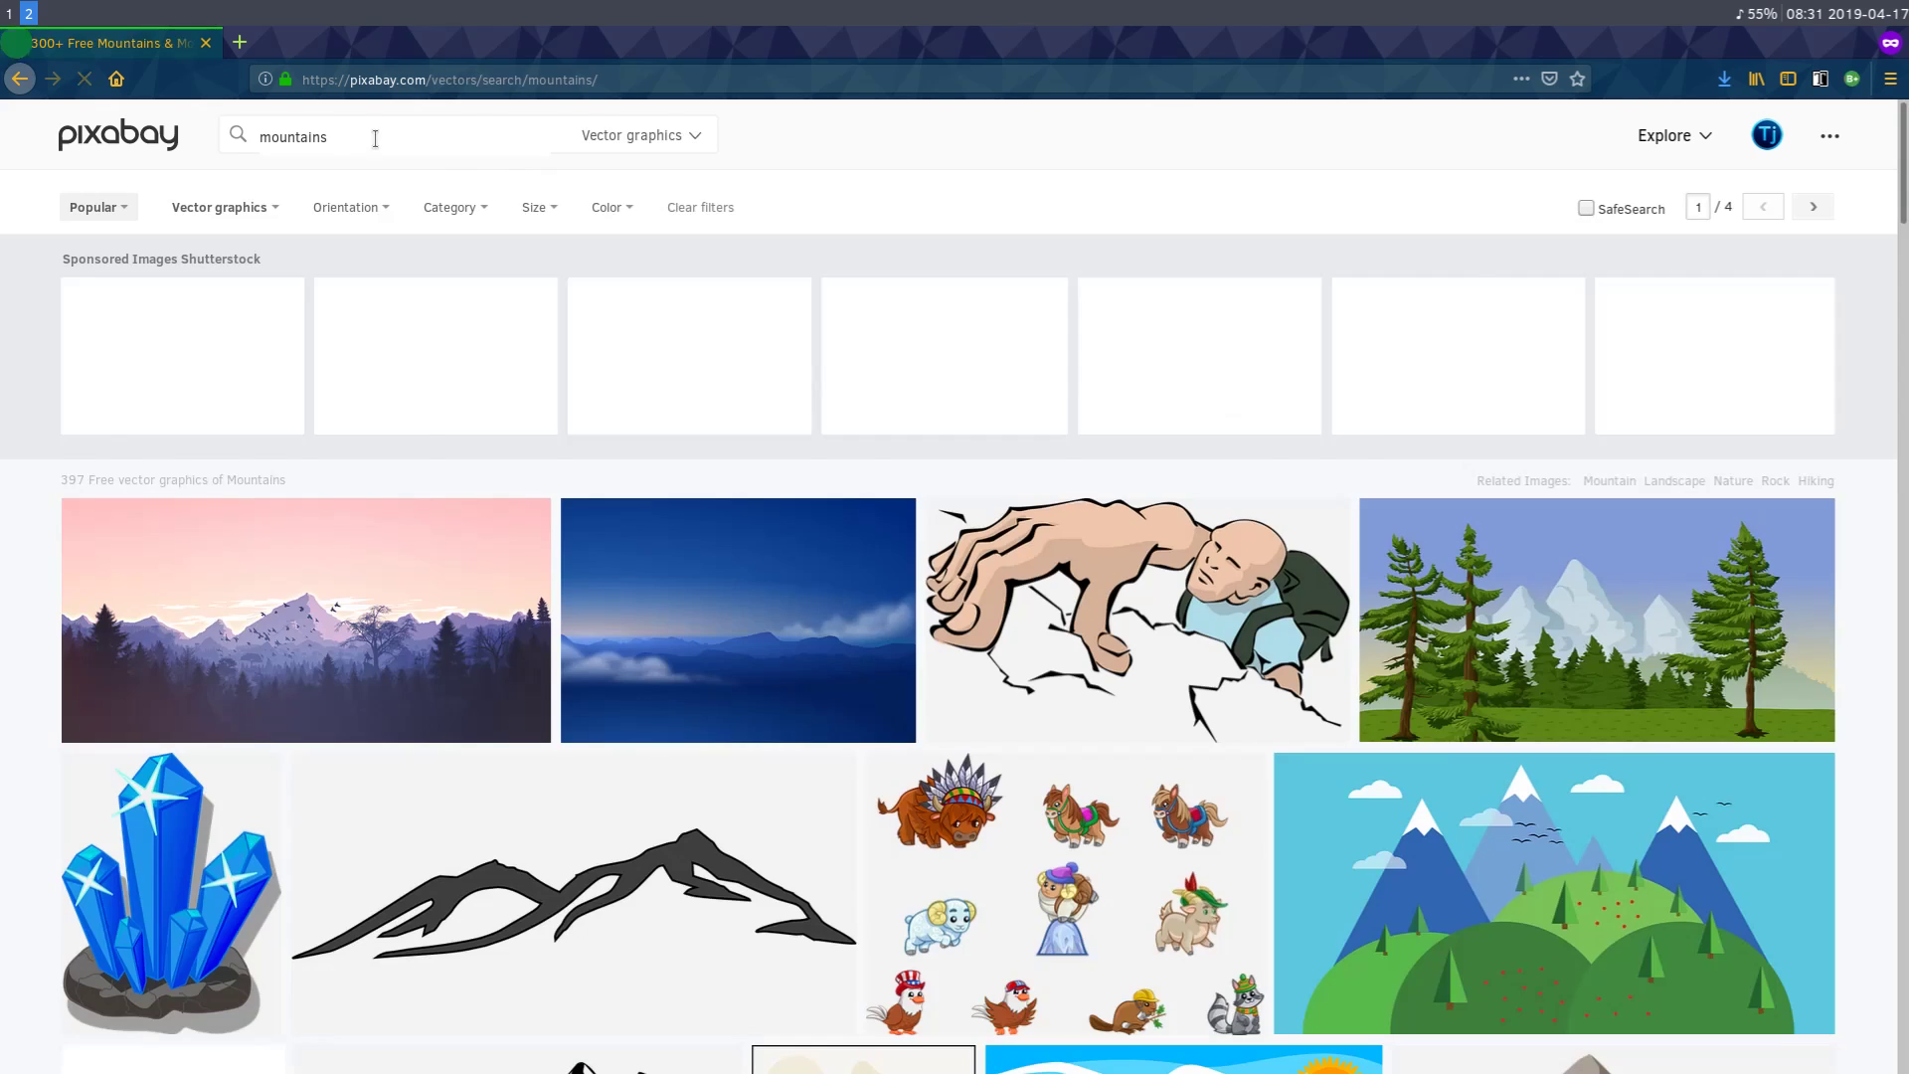
{"action": "scroll", "coordinate": [636, 532], "scroll_direction": "down", "scroll_amount": 1}
{"action": "scroll", "coordinate": [860, 562], "scroll_direction": "down", "scroll_amount": 2}
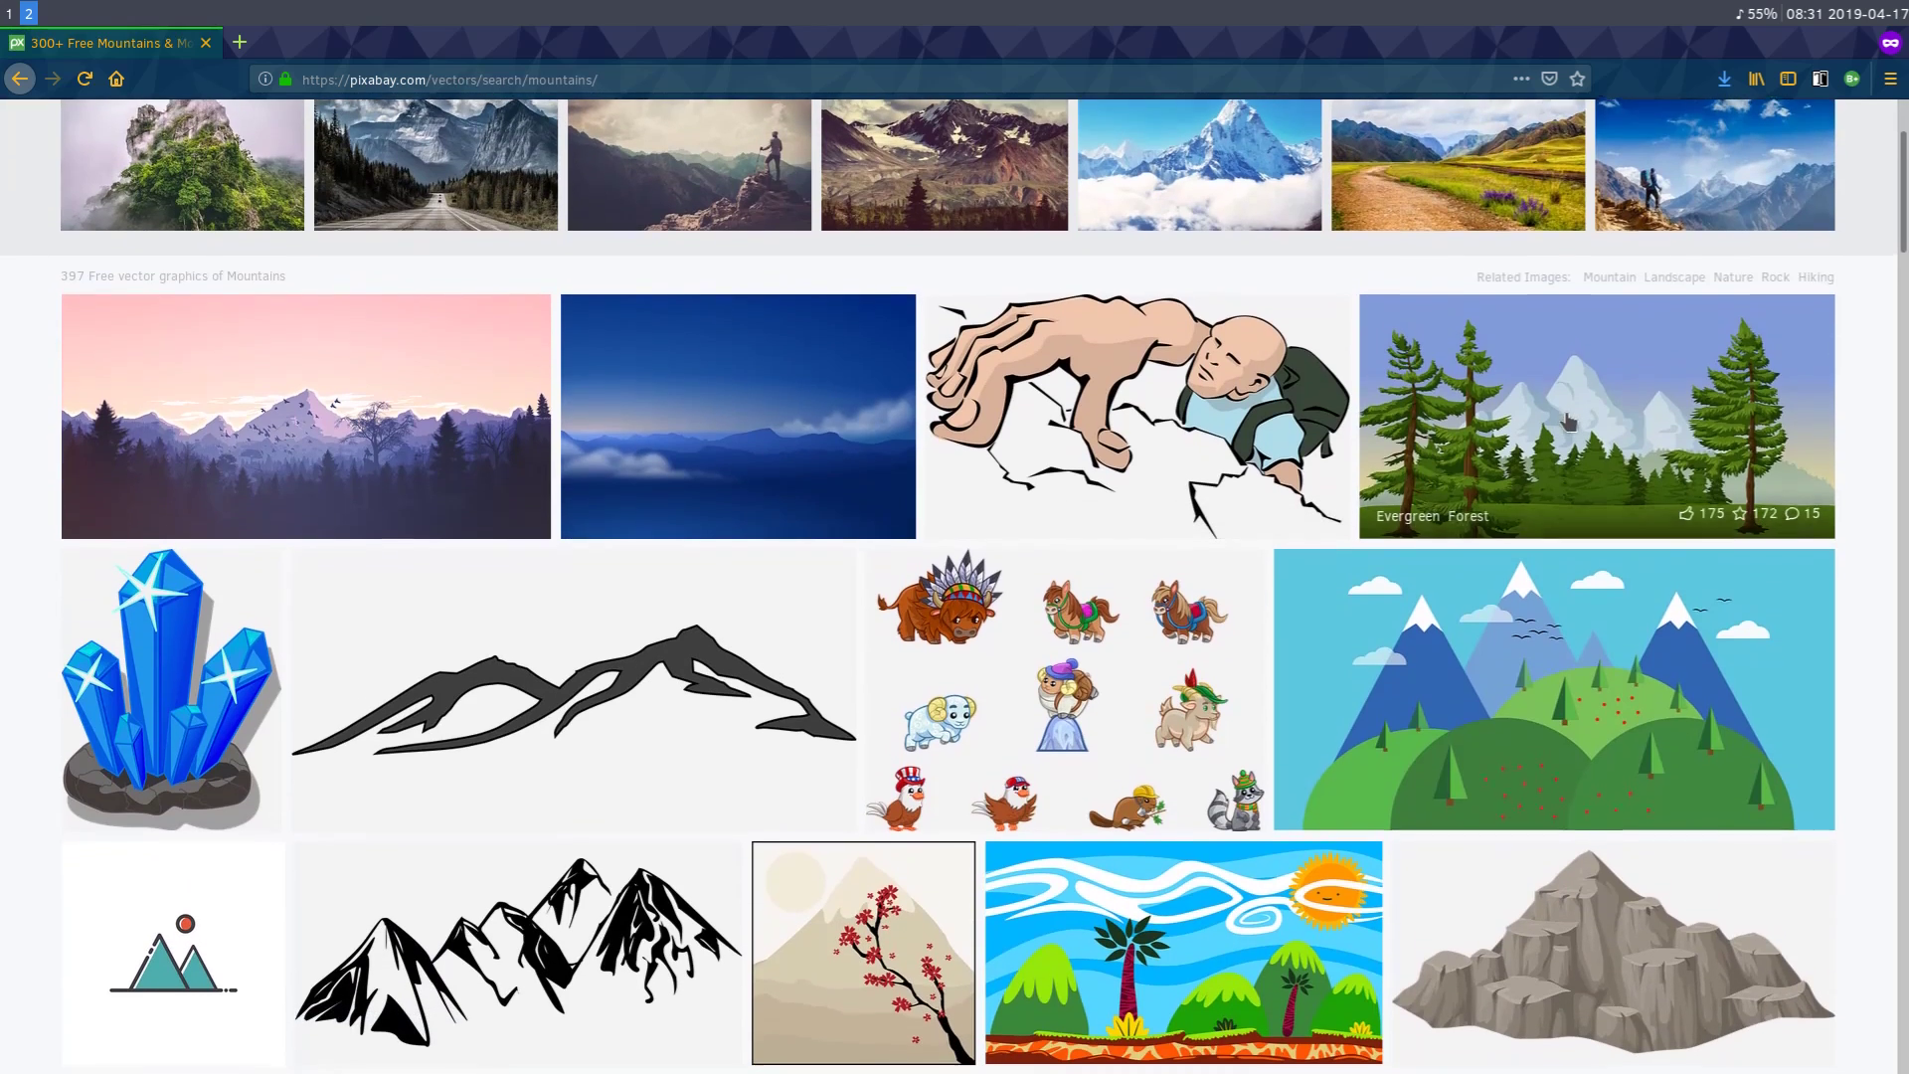
{"action": "left_click", "coordinate": [1551, 433]}
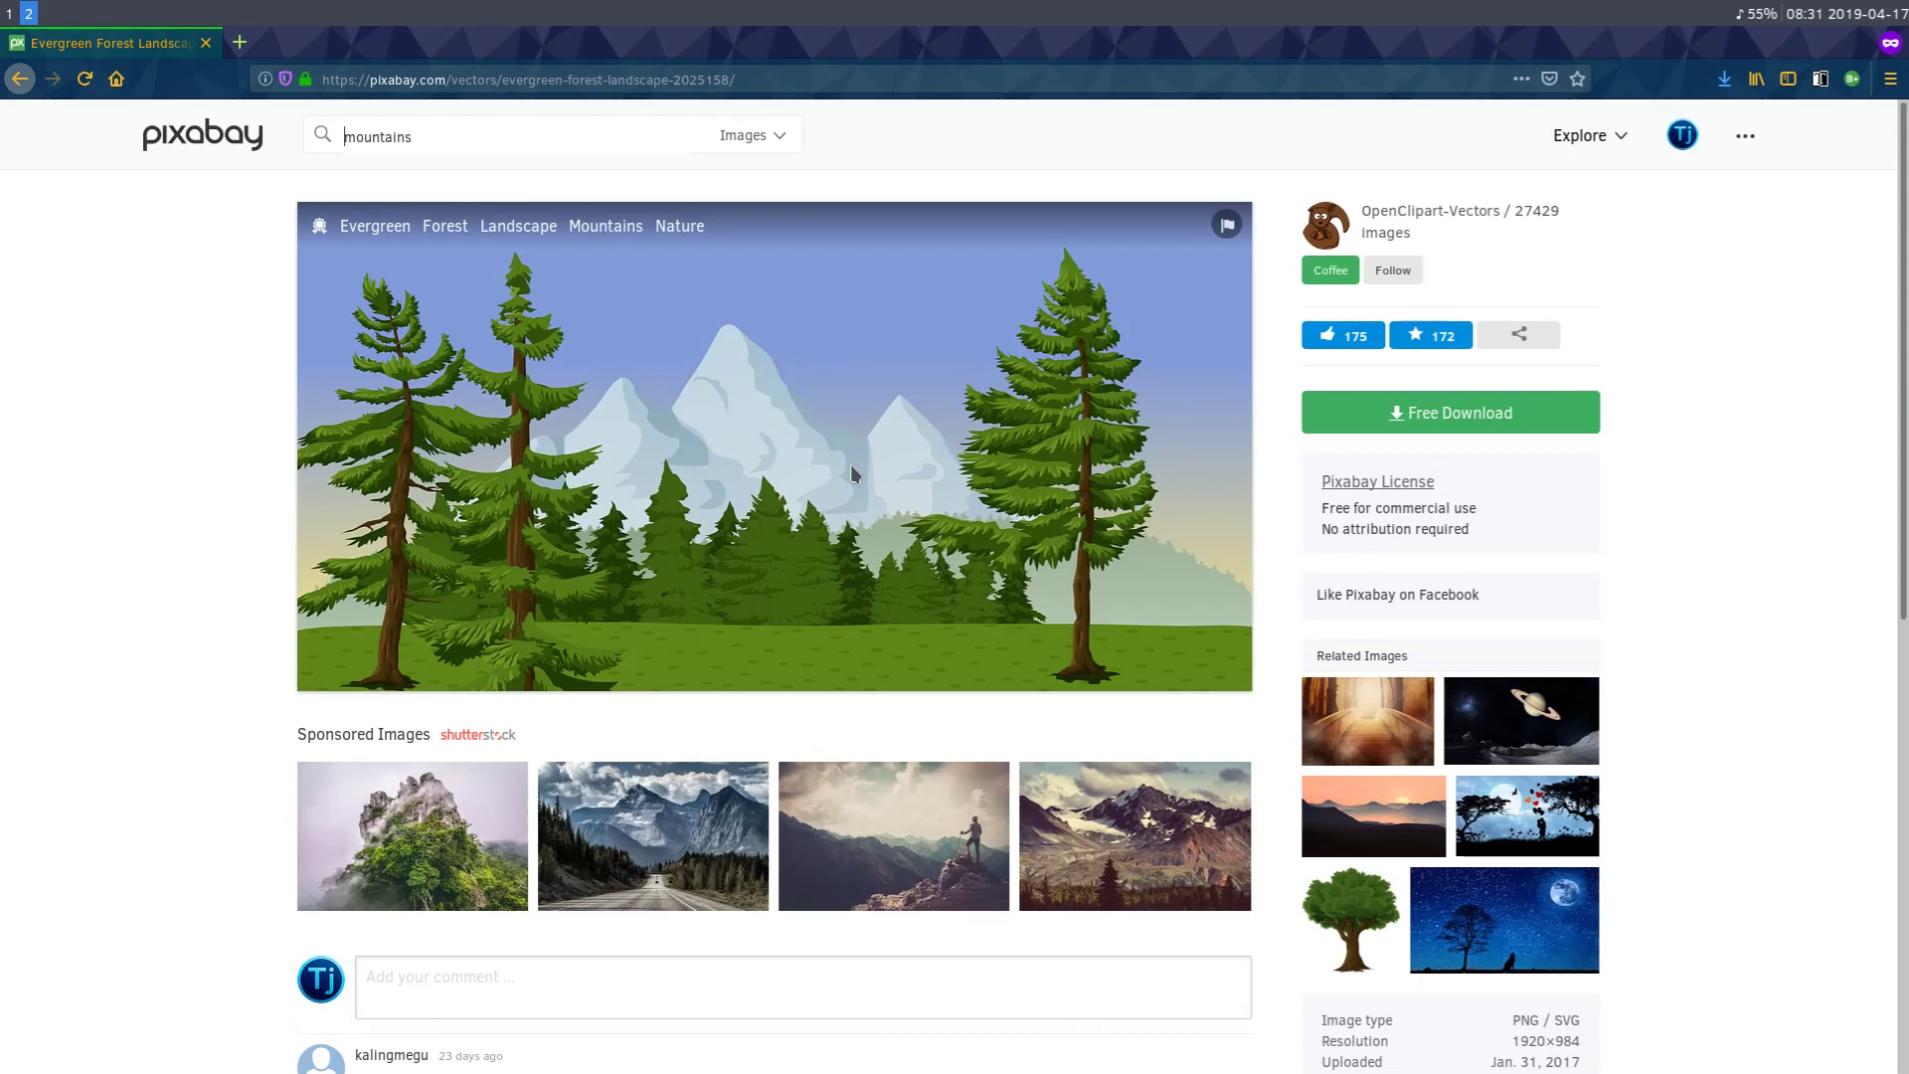
Open evergreen-2025158.svg from the Stock Vector folder in Inkscape.
{"action": "left_click", "coordinate": [8, 13]}
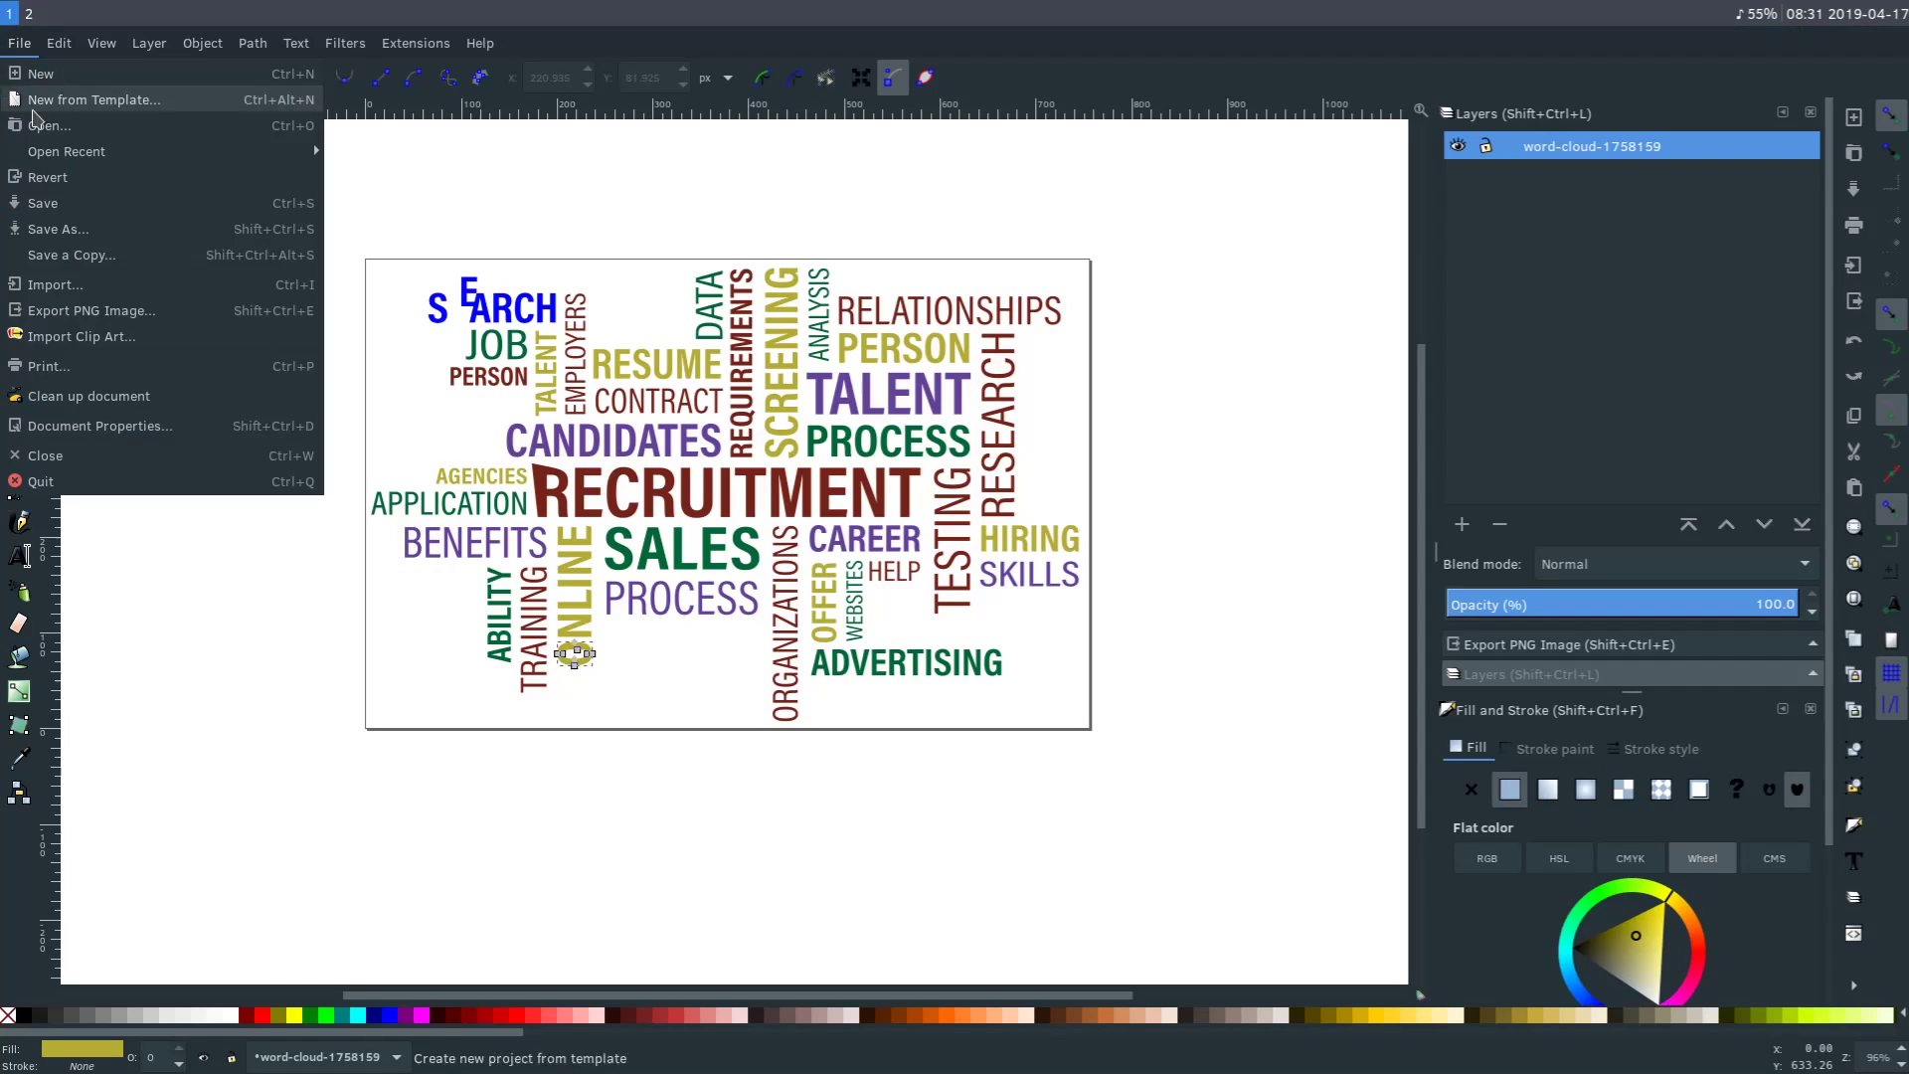
{"action": "left_click", "coordinate": [45, 126]}
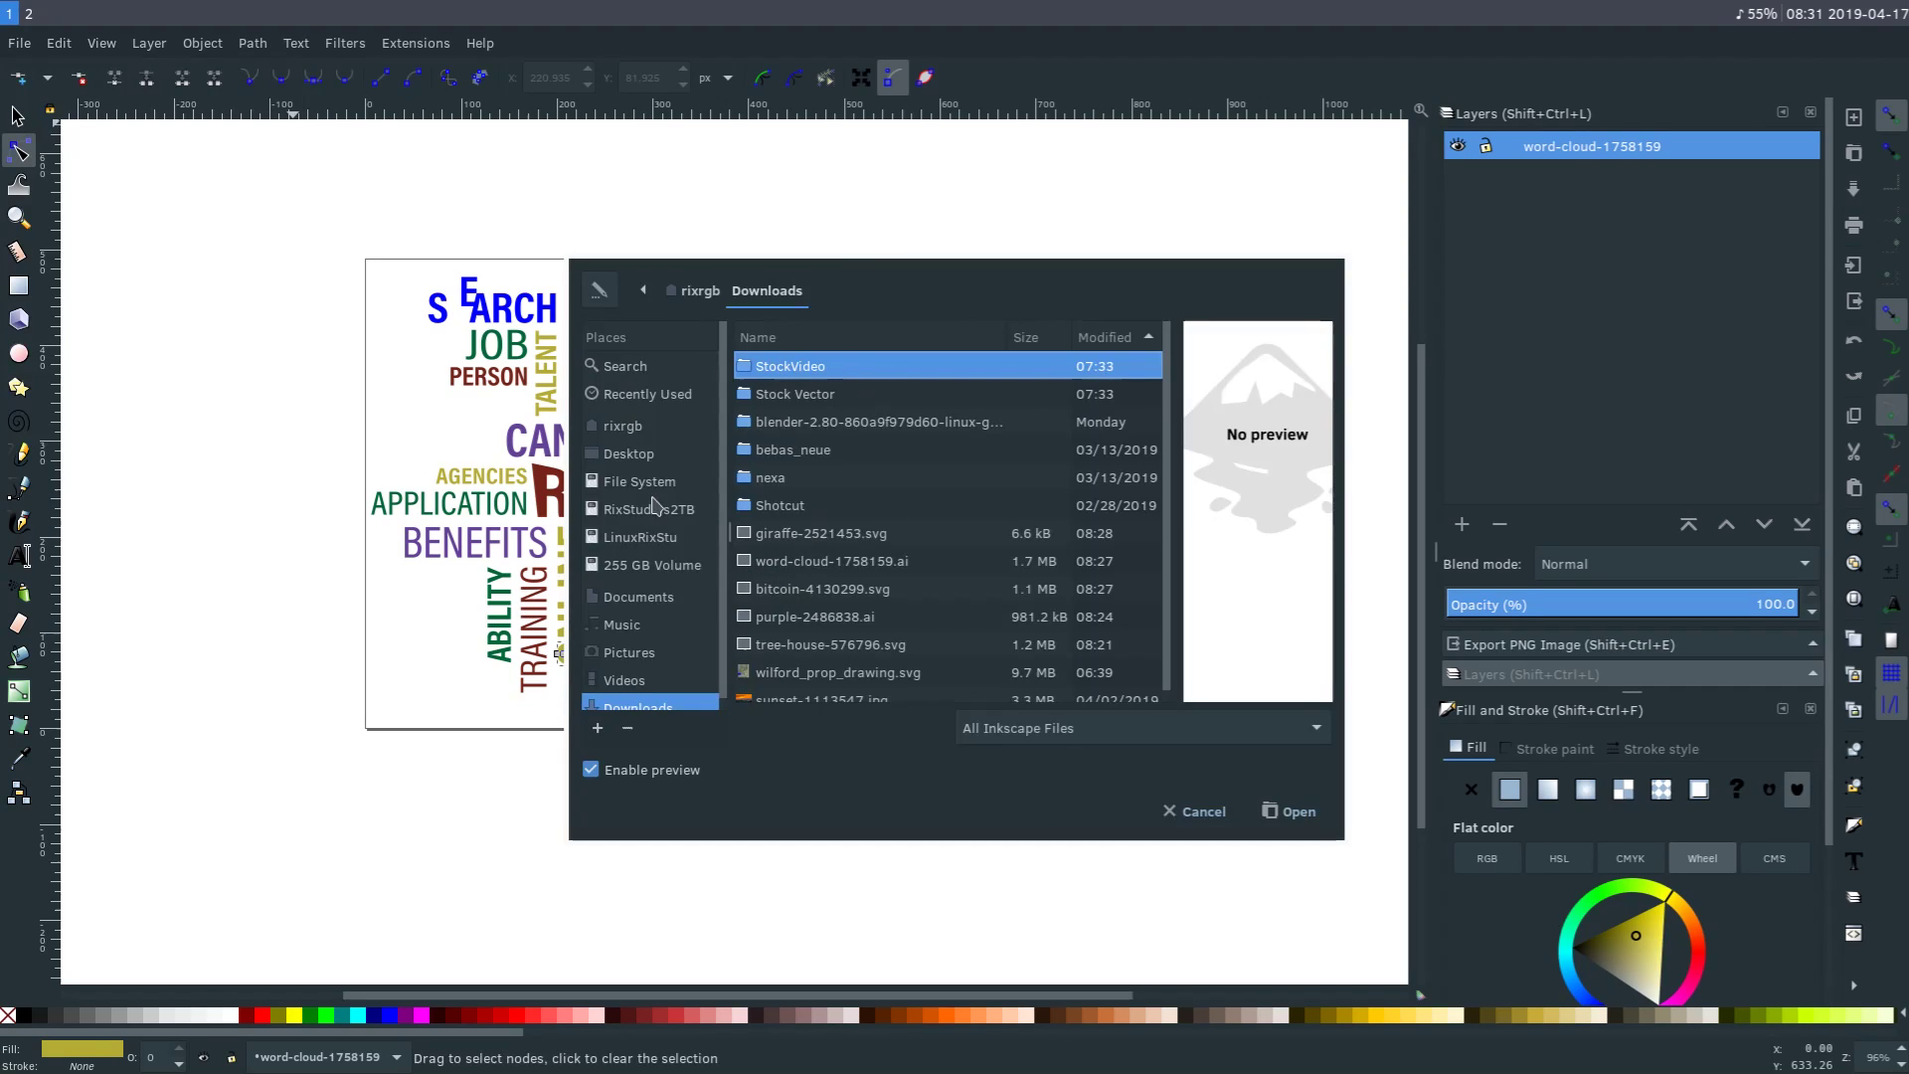
{"action": "left_click", "coordinate": [779, 400]}
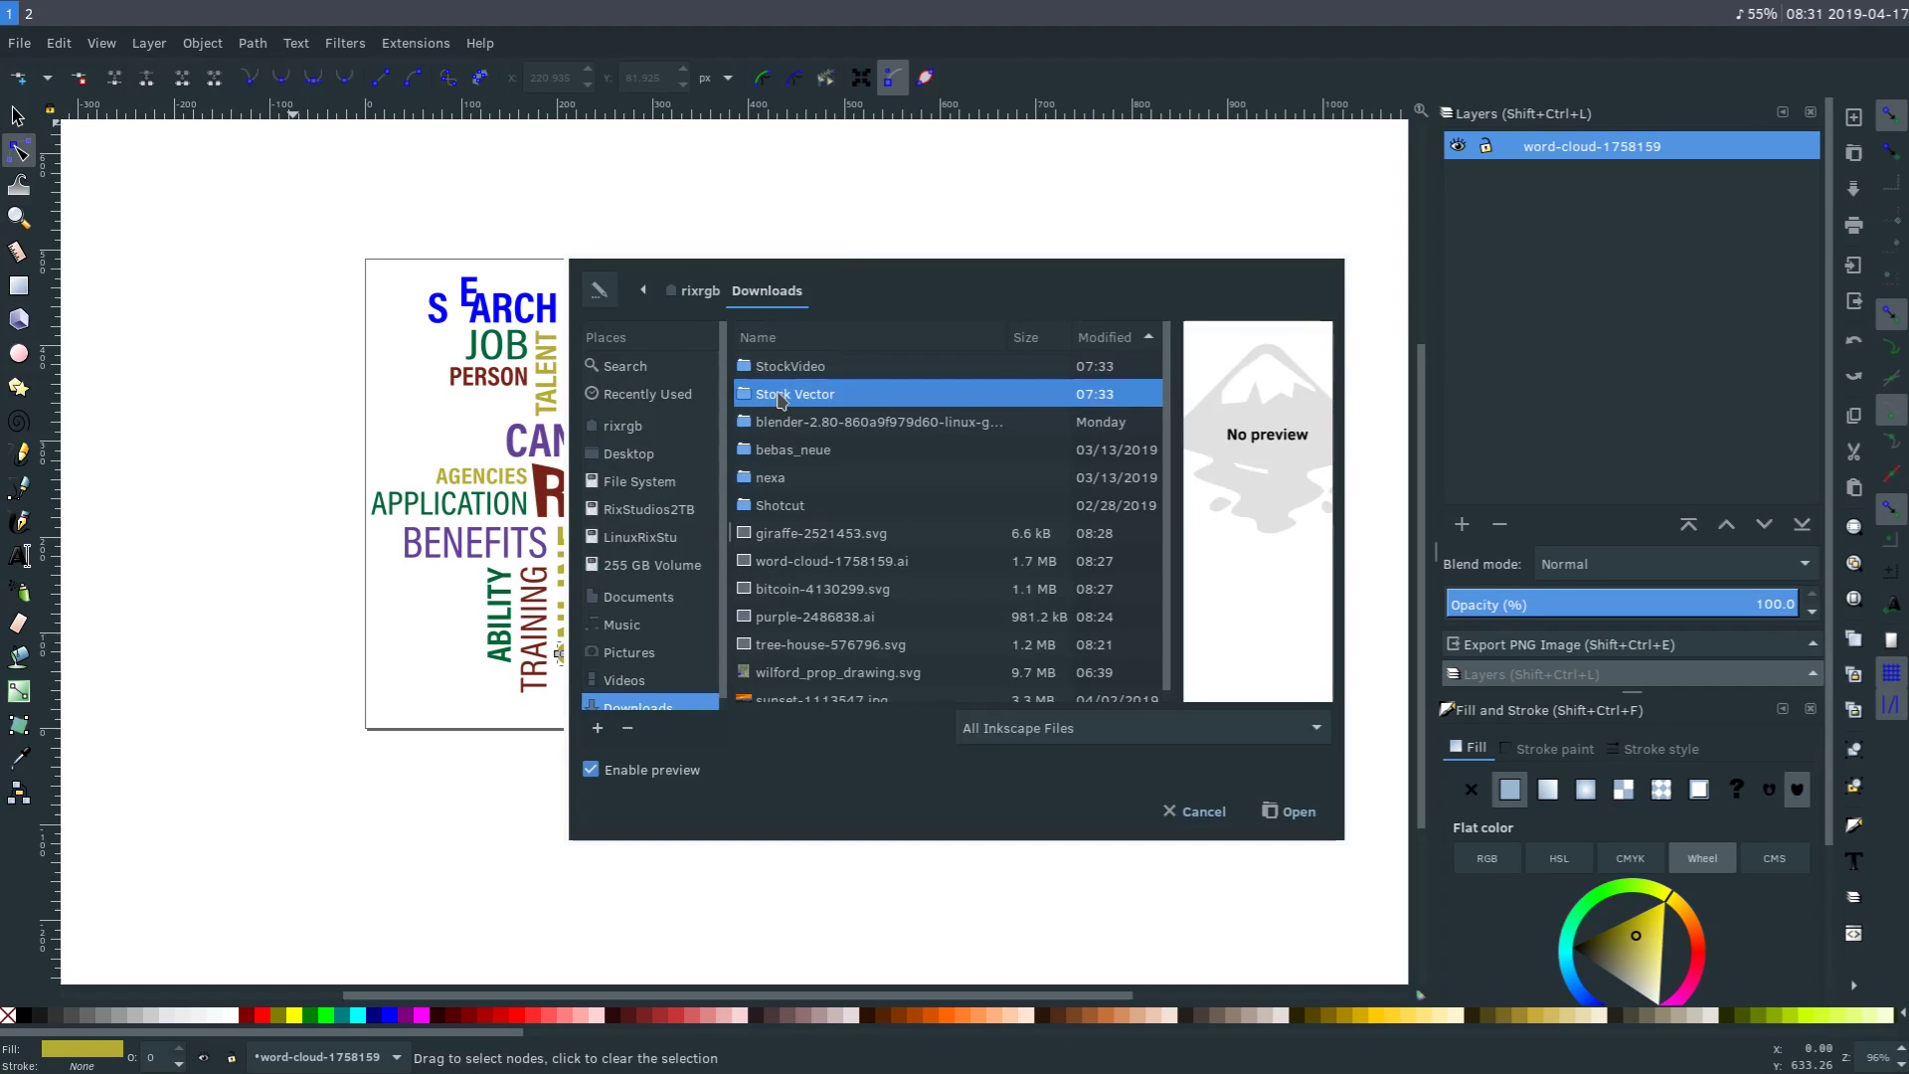
{"action": "double_click", "coordinate": [778, 399]}
{"action": "left_click", "coordinate": [791, 506]}
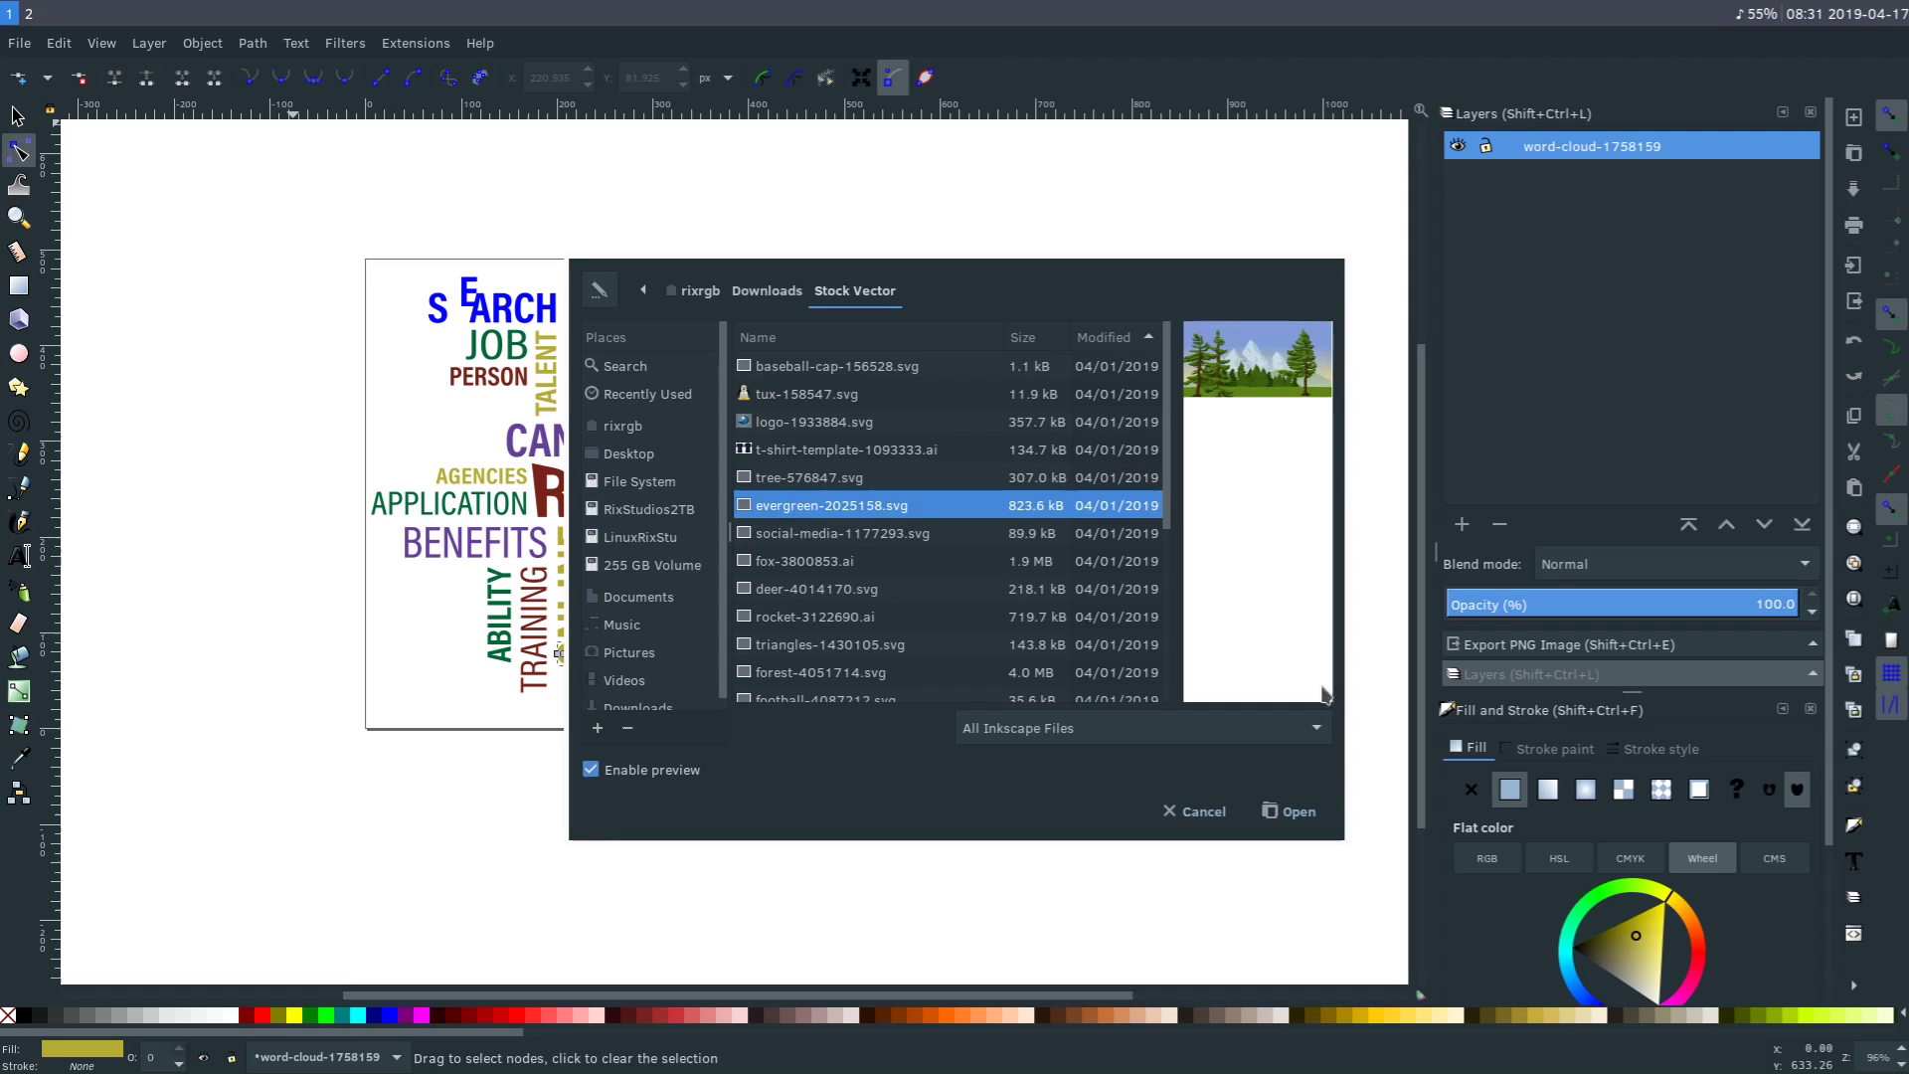
{"action": "left_click", "coordinate": [1286, 809]}
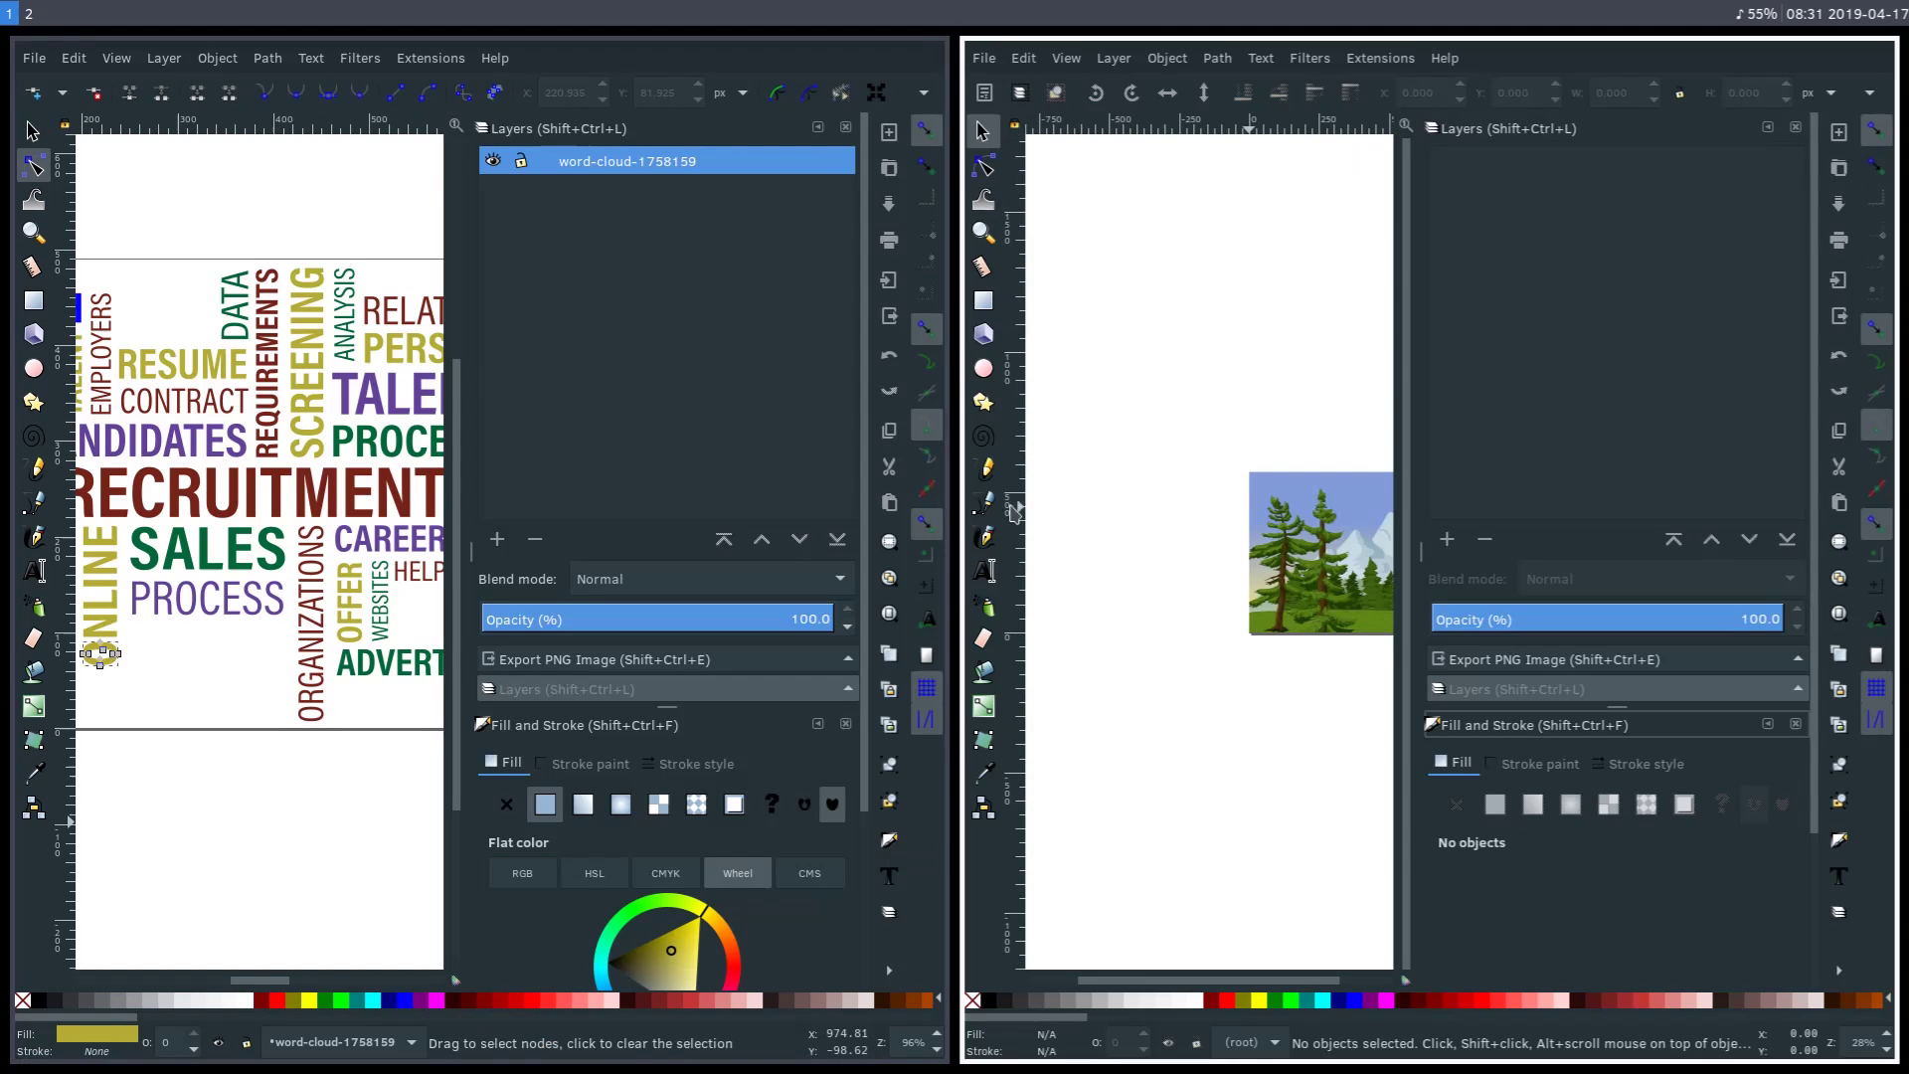
Close the word-cloud document, discarding its changes.
{"action": "left_click", "coordinate": [202, 169]}
{"action": "key", "text": "ctrl+w"}
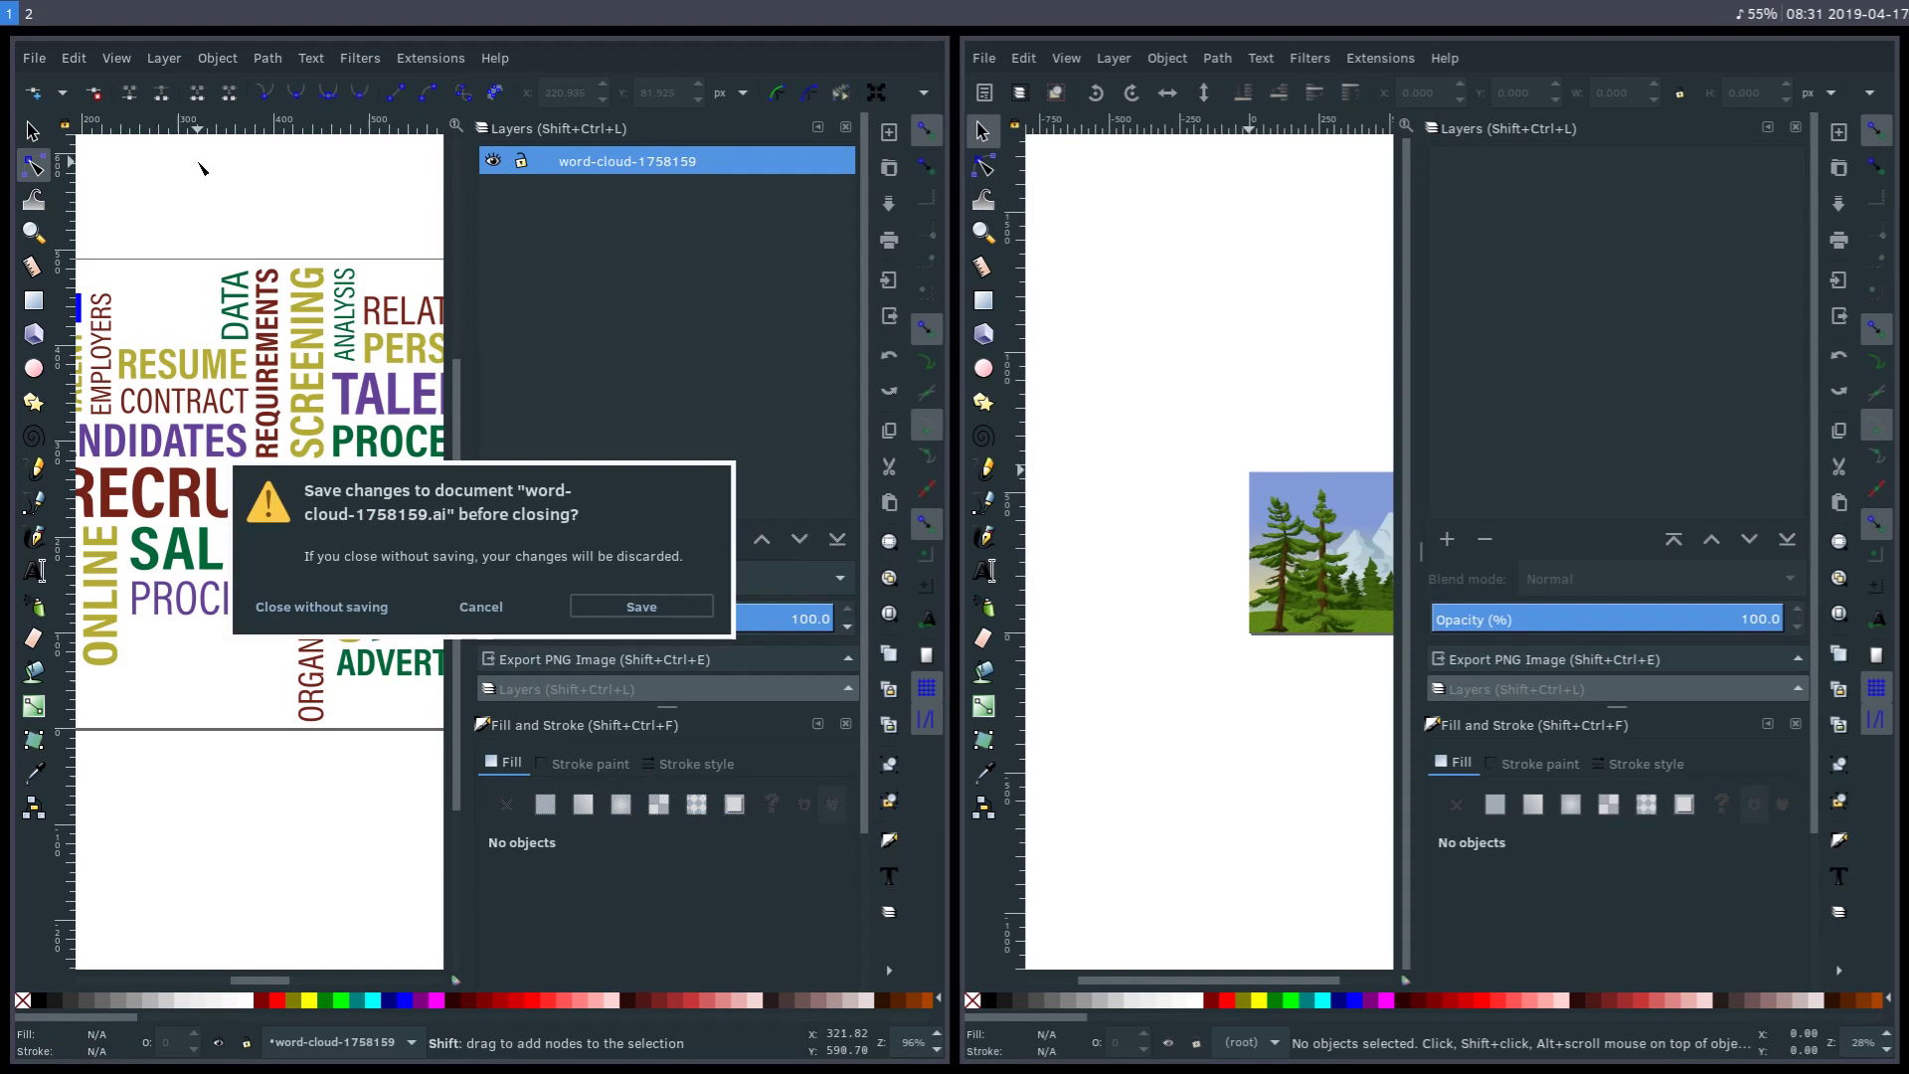
{"action": "left_click", "coordinate": [322, 605]}
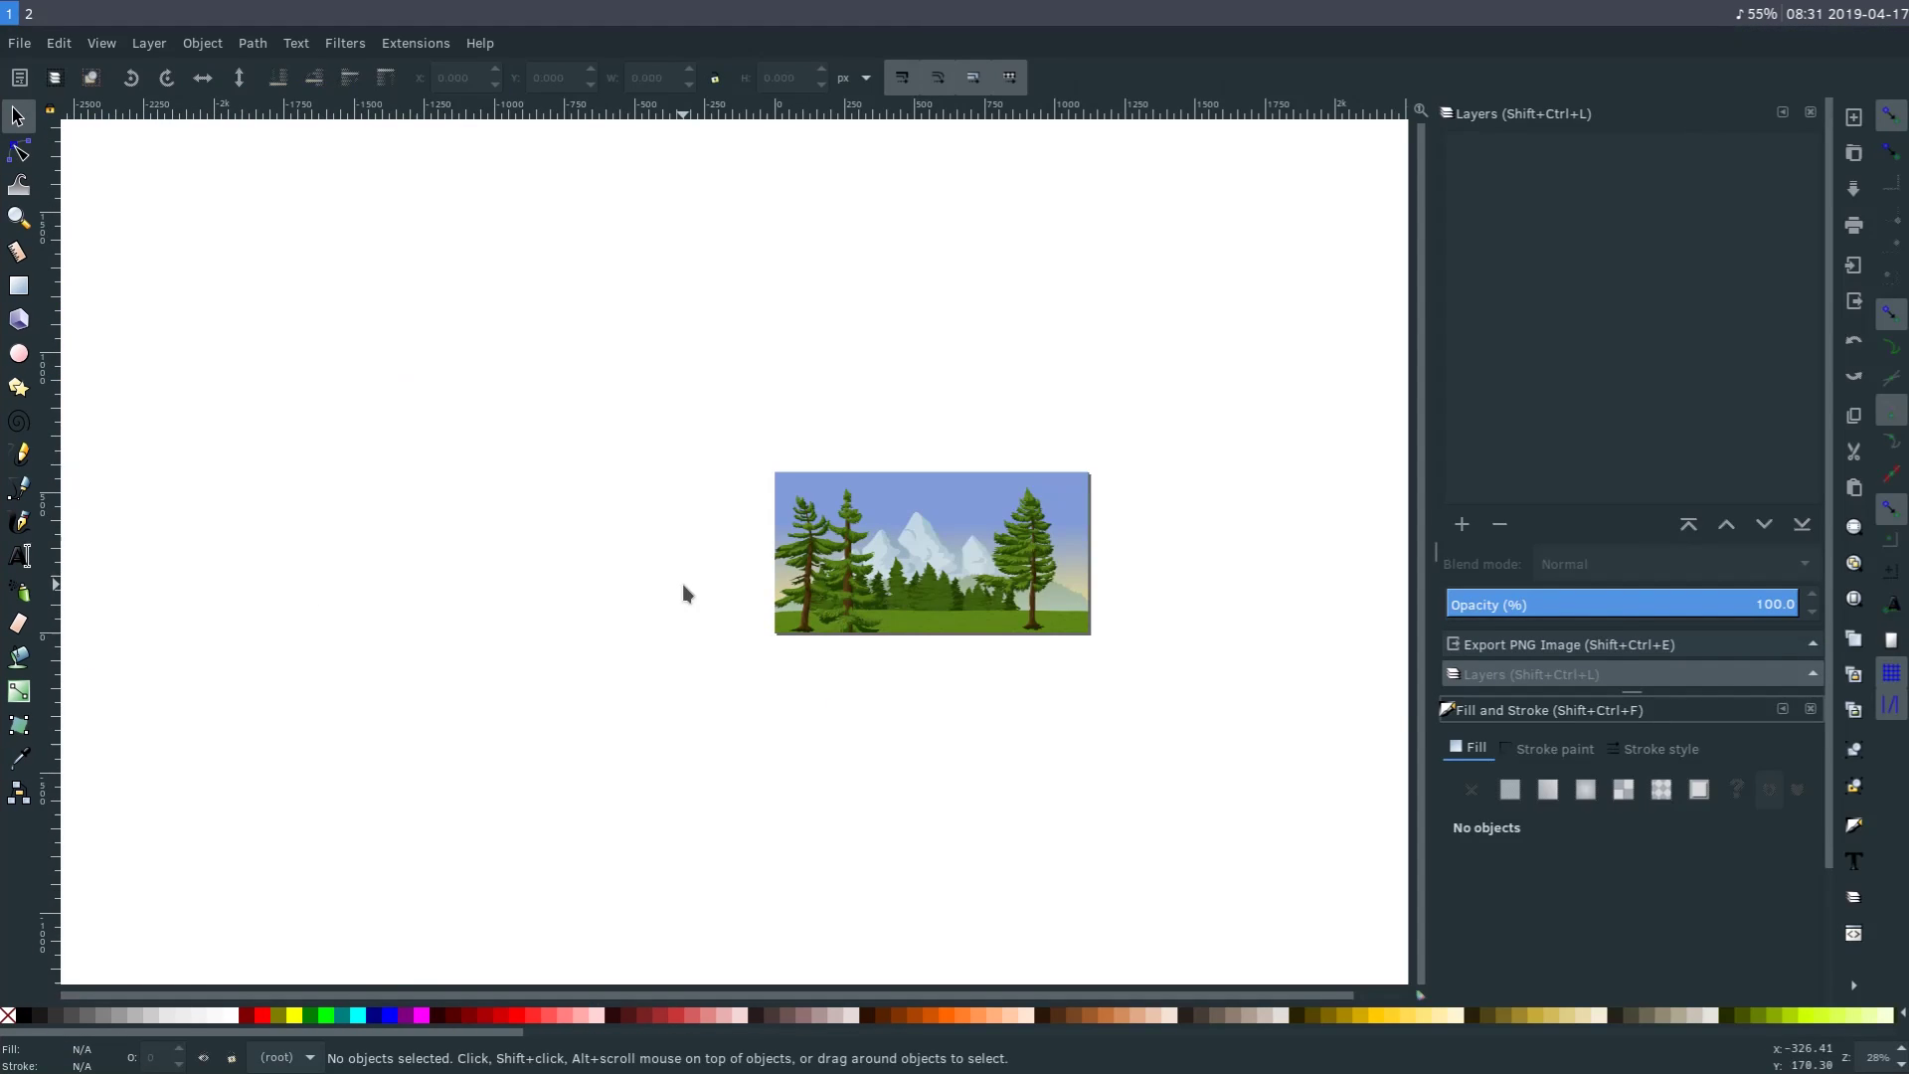
{"action": "scroll", "coordinate": [731, 582], "scroll_direction": "up", "scroll_amount": 3}
{"action": "scroll", "coordinate": [891, 634], "scroll_direction": "up", "scroll_amount": 1}
{"action": "scroll", "coordinate": [889, 597], "scroll_direction": "up", "scroll_amount": 1}
{"action": "scroll", "coordinate": [887, 557], "scroll_direction": "up", "scroll_amount": 1}
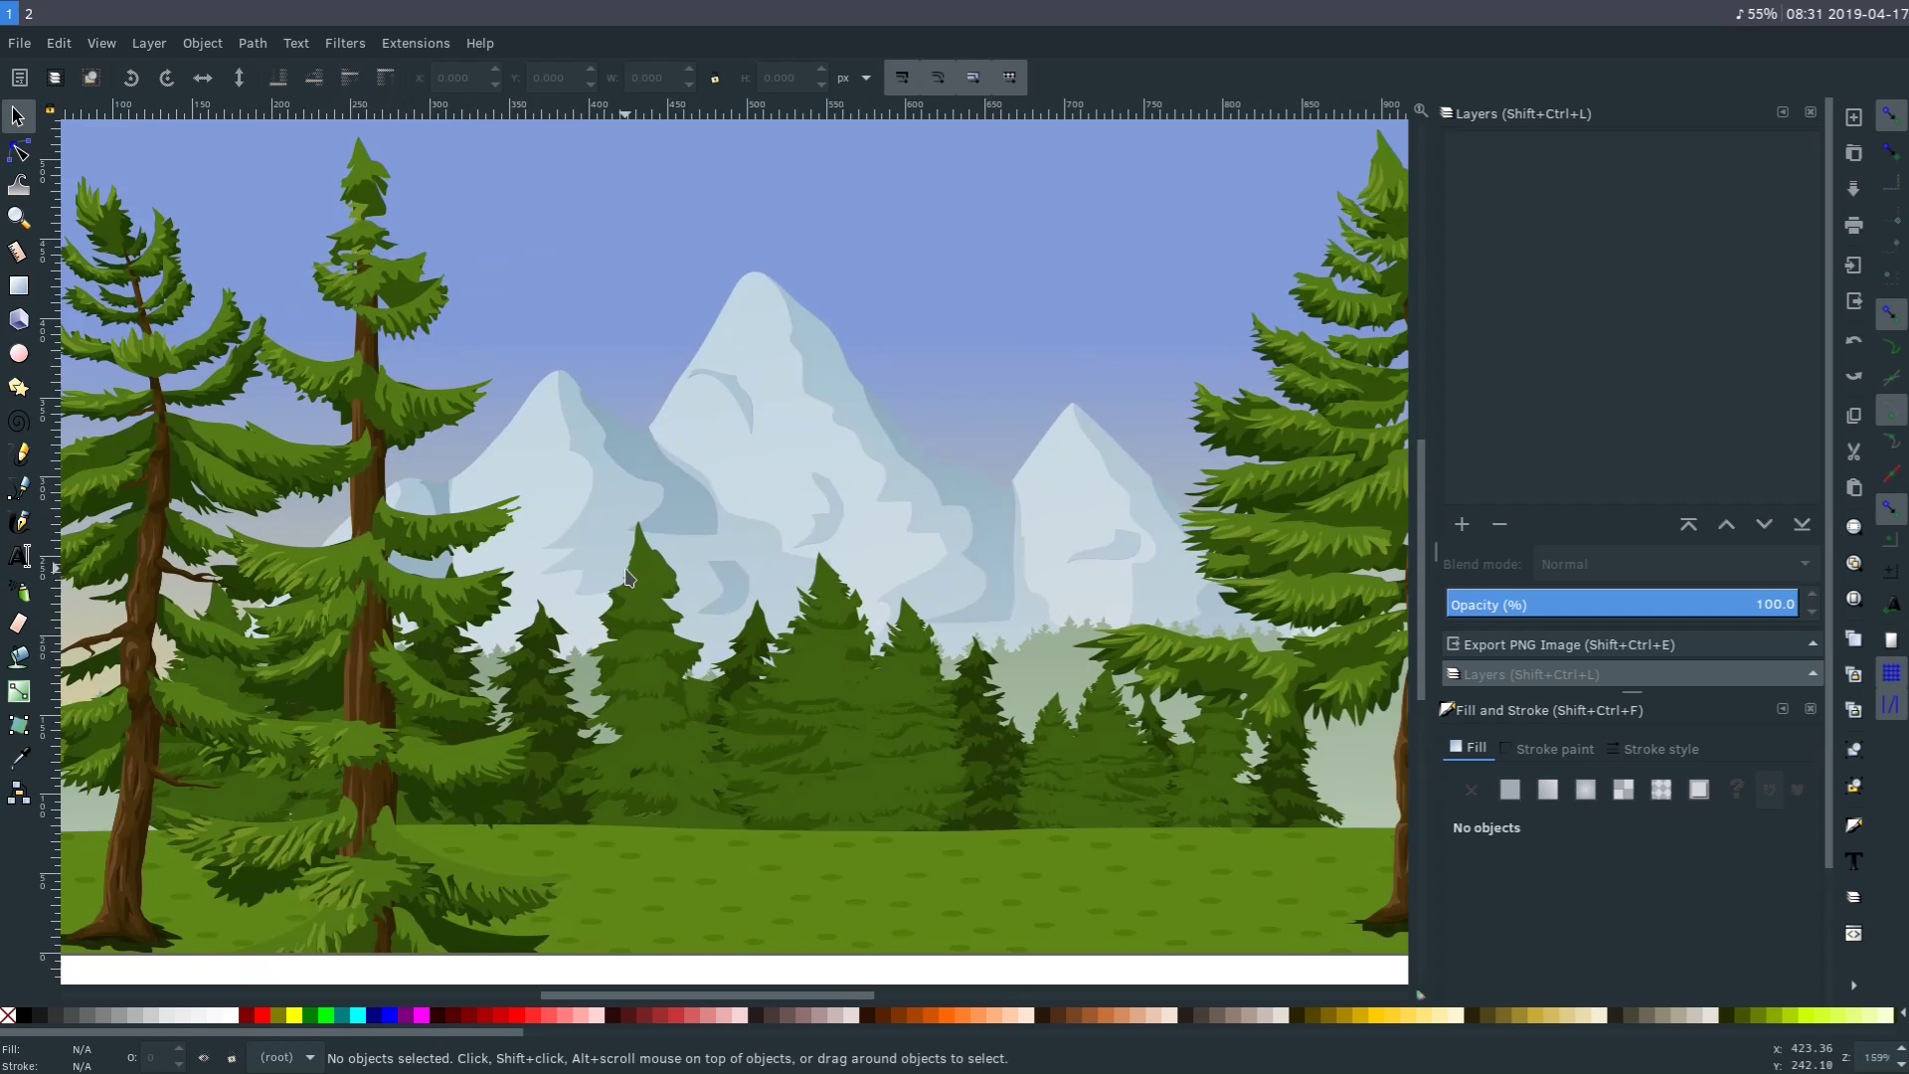
{"action": "scroll", "coordinate": [628, 582], "scroll_direction": "down", "scroll_amount": 1}
{"action": "scroll", "coordinate": [640, 611], "scroll_direction": "down", "scroll_amount": 2}
{"action": "scroll", "coordinate": [651, 656], "scroll_direction": "down", "scroll_amount": 2}
{"action": "scroll", "coordinate": [668, 713], "scroll_direction": "down", "scroll_amount": 1}
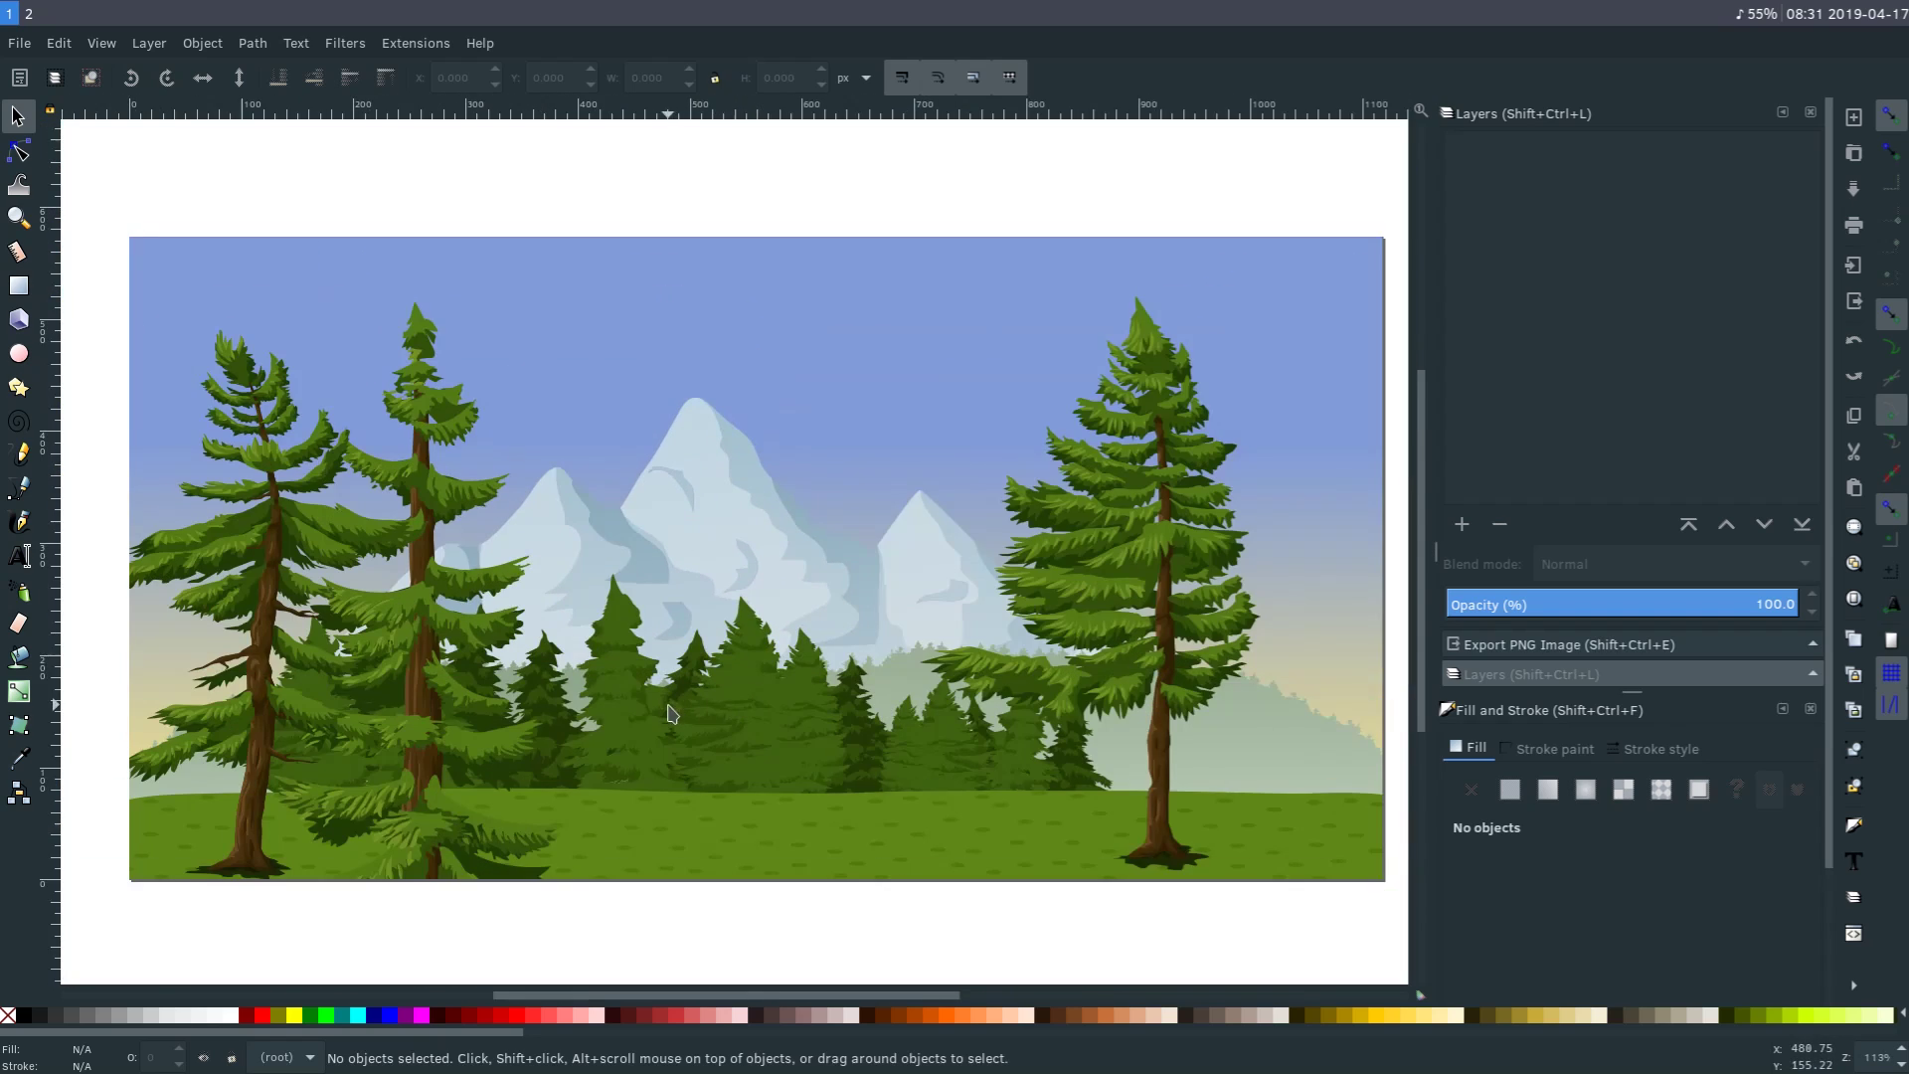
Select the landscape group and ungroup it via Object > Ungroup.
{"action": "left_click", "coordinate": [504, 572]}
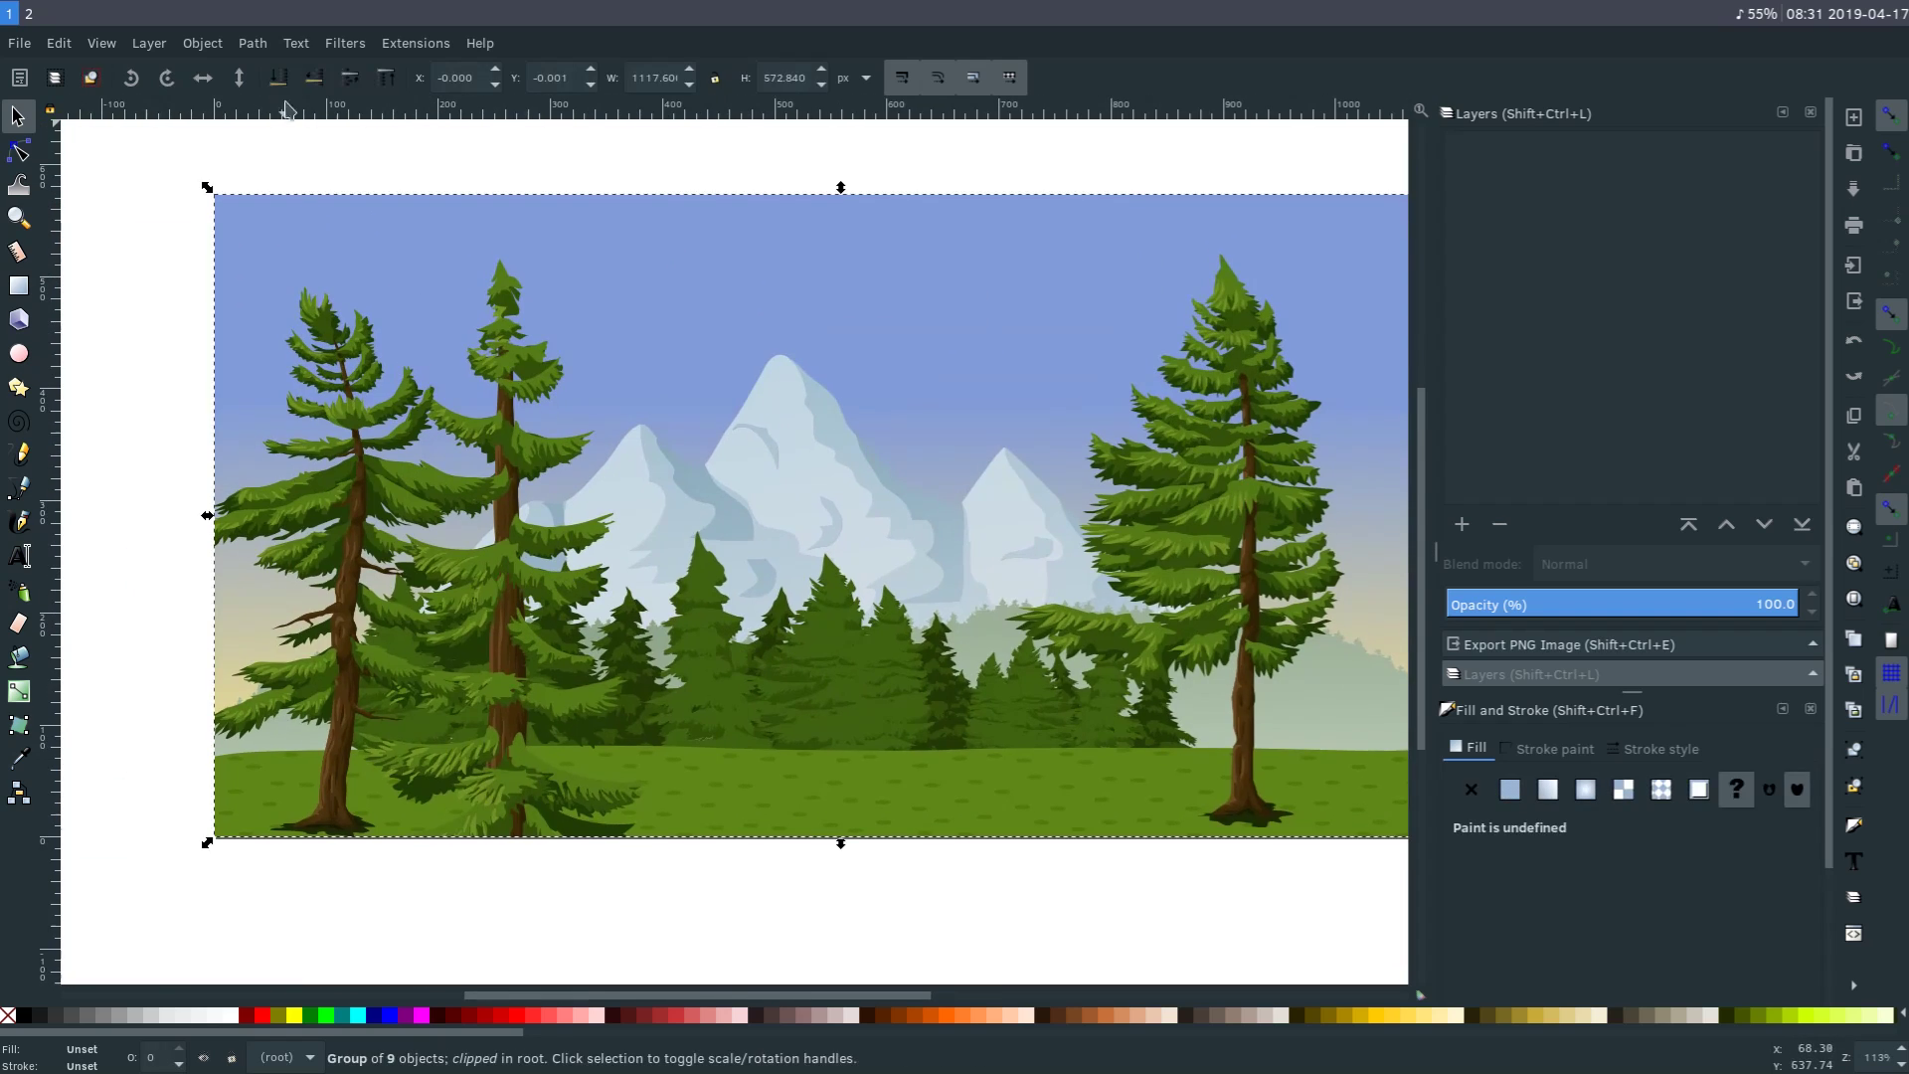
{"action": "left_click", "coordinate": [202, 42]}
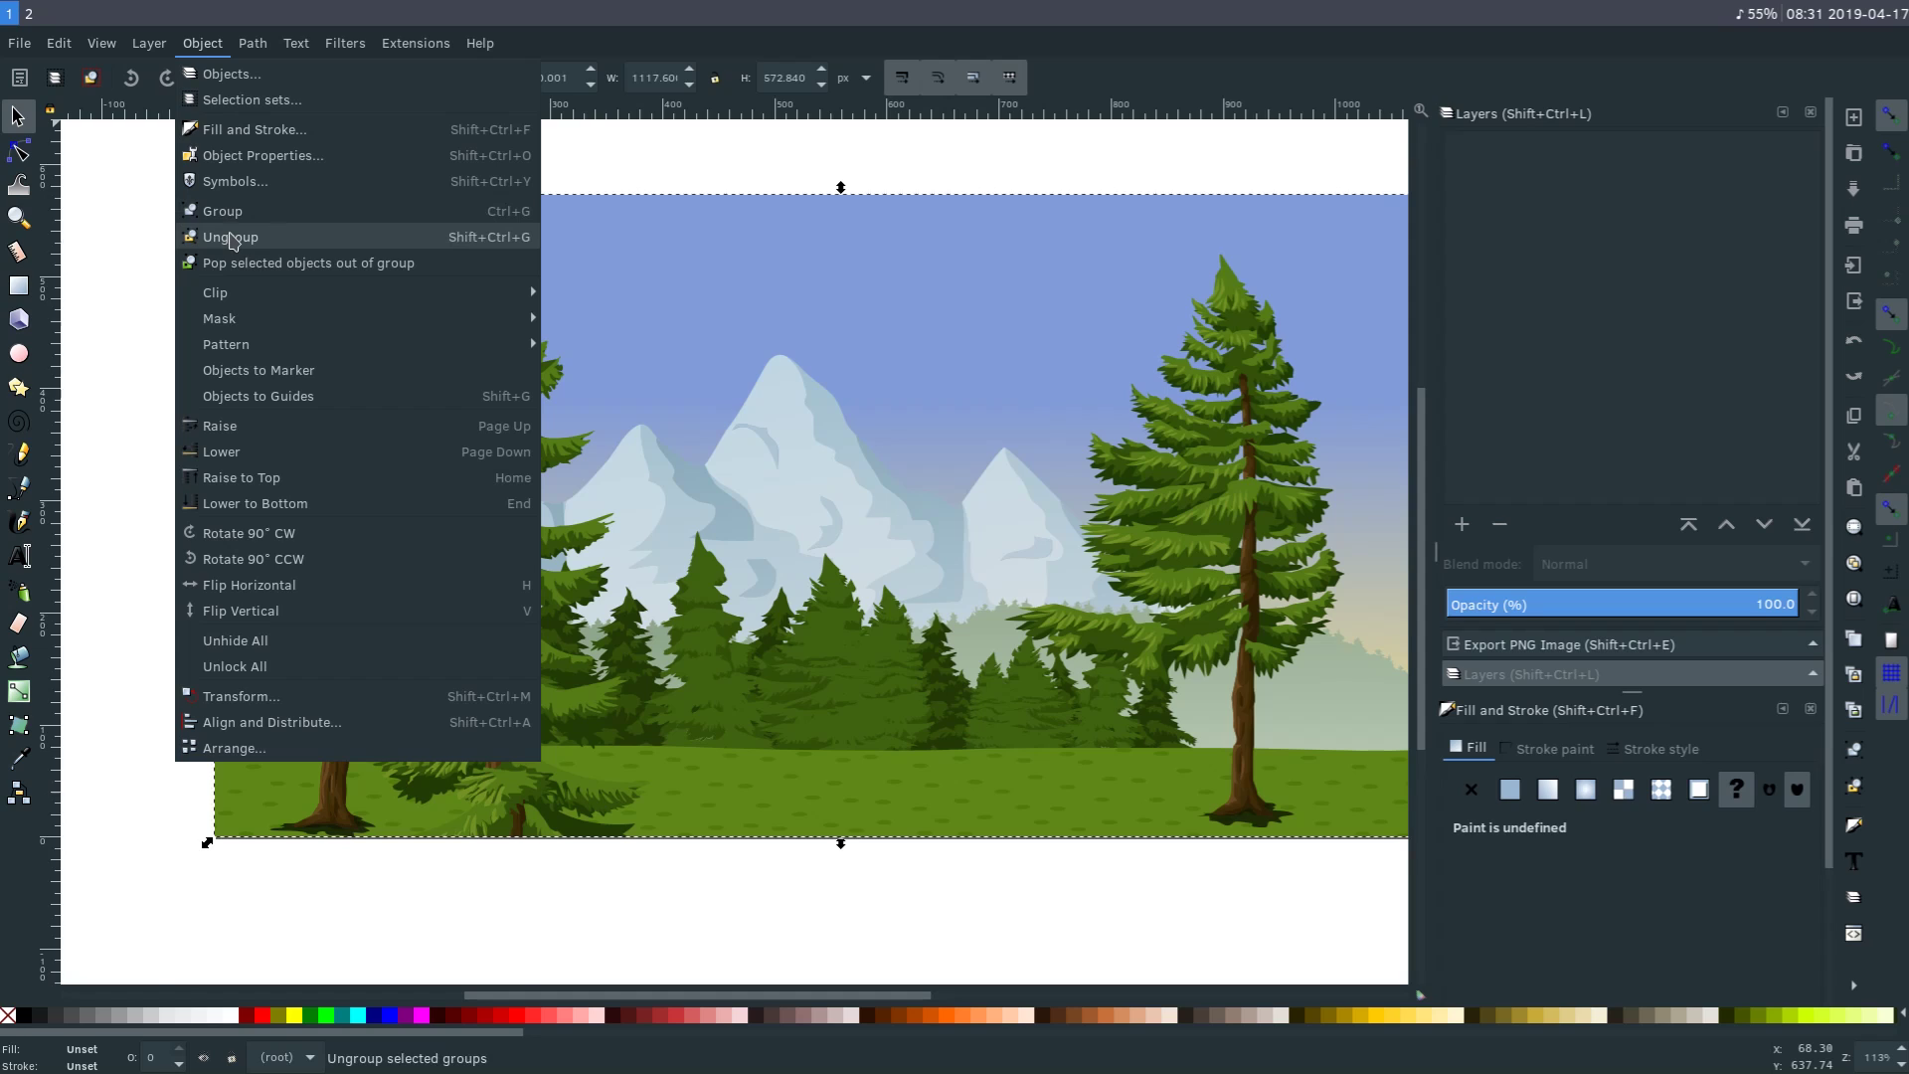
{"action": "left_click", "coordinate": [232, 242]}
Drag the tall left pine group away from the landscape onto the blank page.
{"action": "key", "text": "Escape"}
{"action": "left_click_drag", "start_coordinate": [452, 794], "coordinate": [1122, 529]}
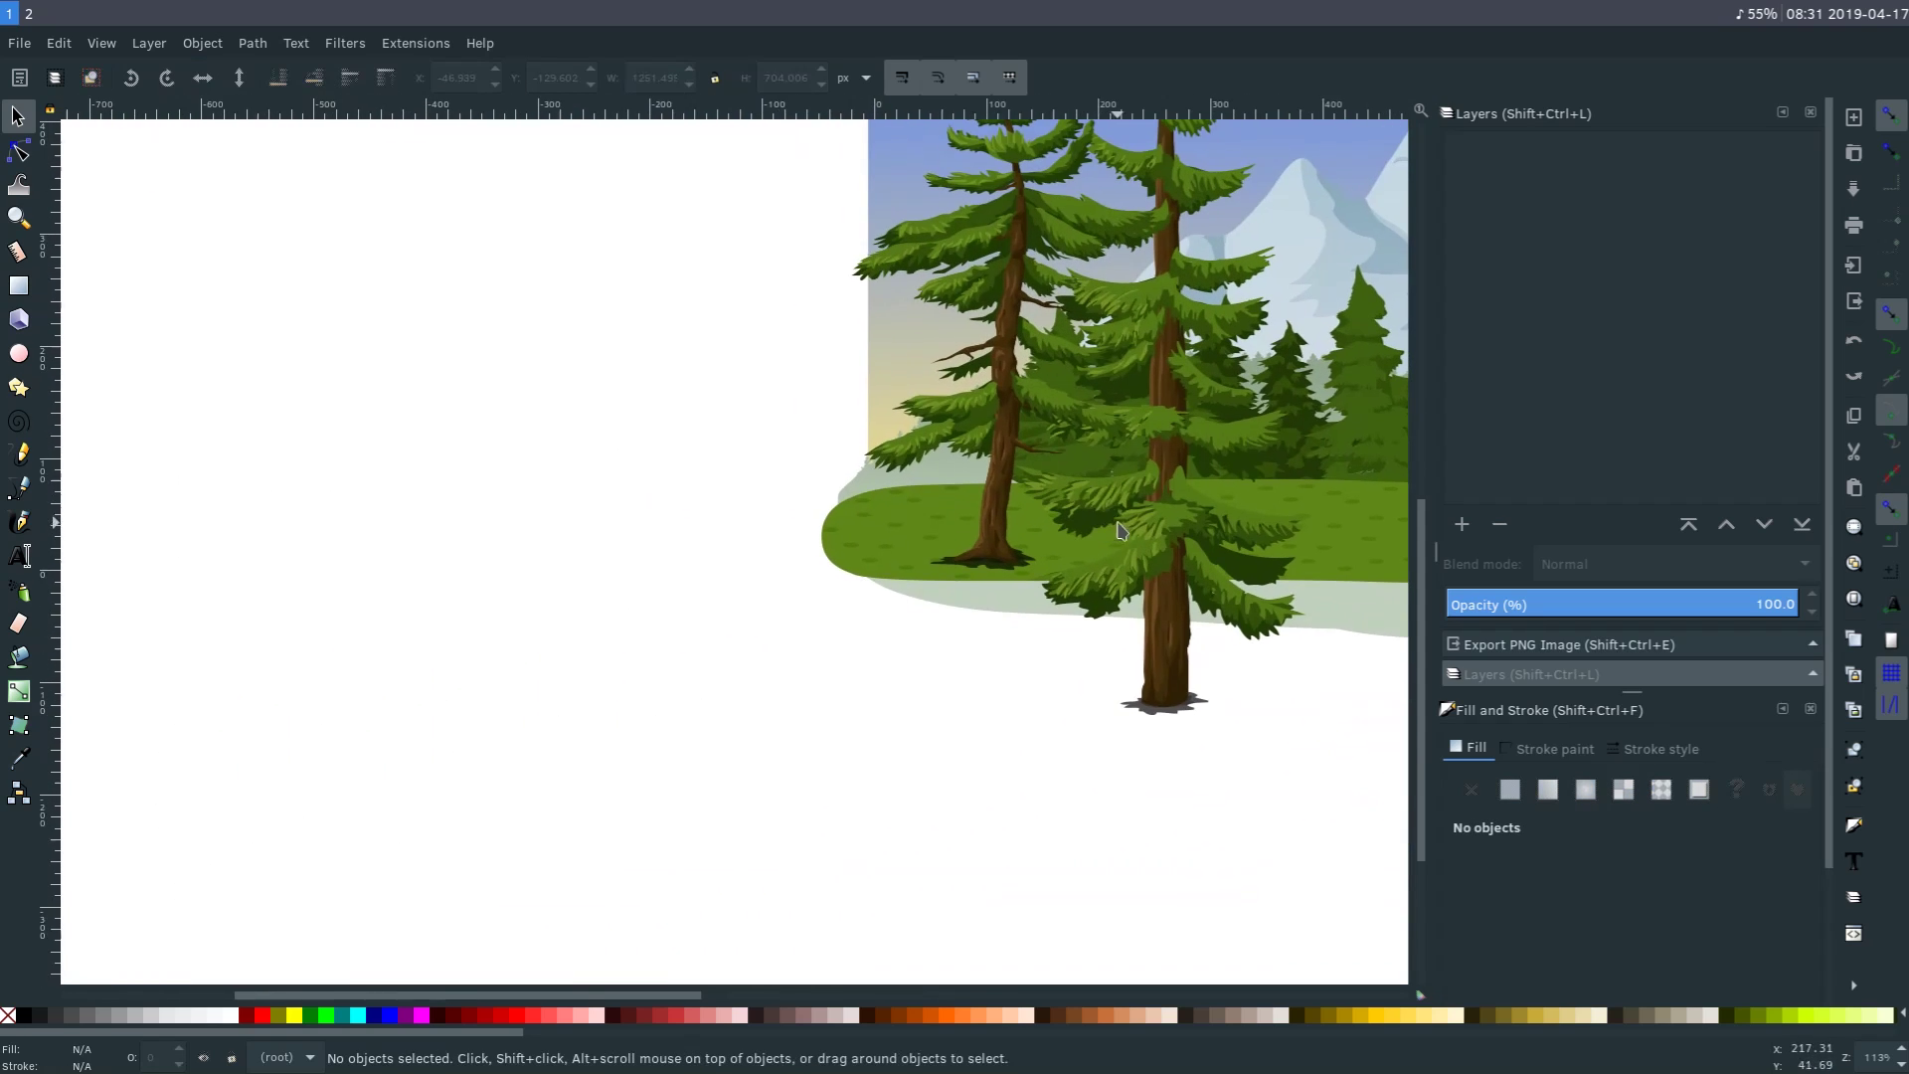
{"action": "left_click", "coordinate": [993, 331]}
{"action": "left_click_drag", "start_coordinate": [1006, 327], "coordinate": [505, 530]}
{"action": "scroll", "coordinate": [702, 732], "scroll_direction": "left", "scroll_amount": 5}
{"action": "left_click_drag", "start_coordinate": [1030, 518], "coordinate": [672, 611]}
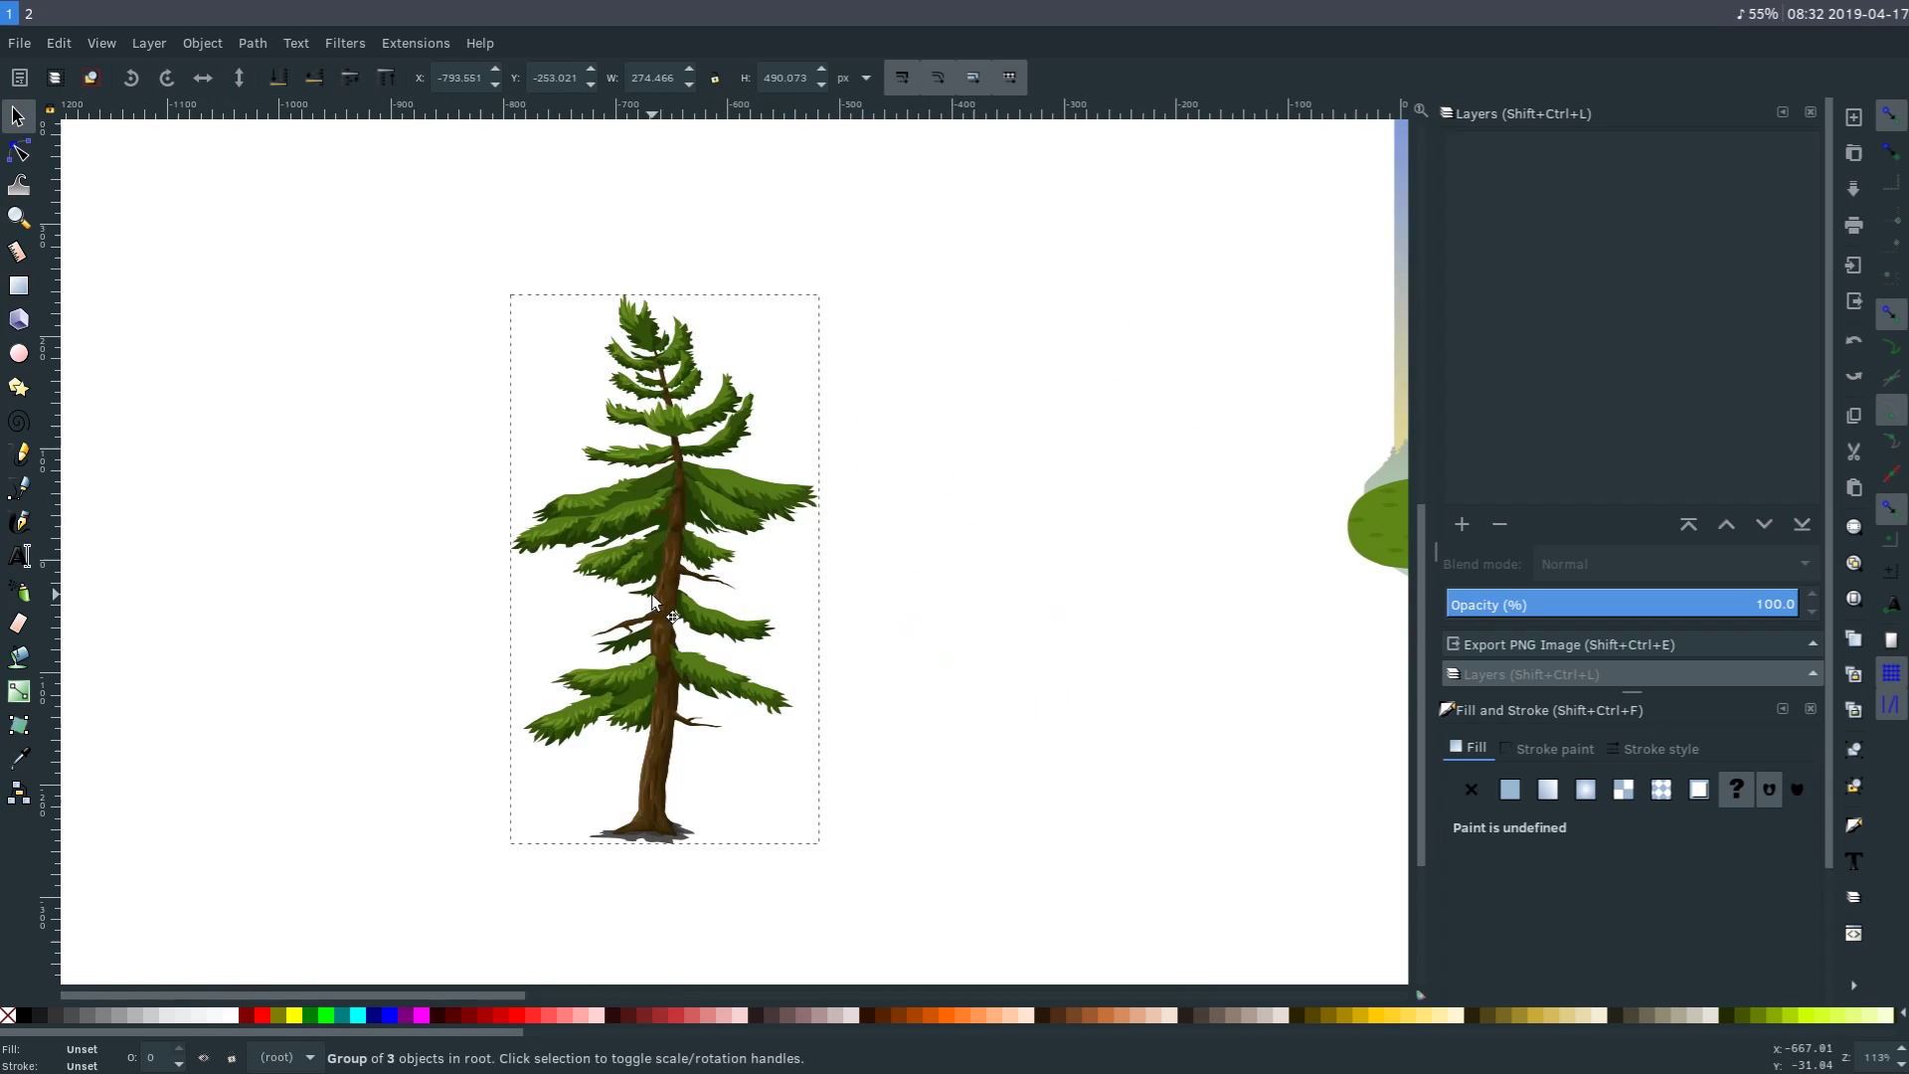
{"action": "left_click", "coordinate": [814, 599]}
{"action": "scroll", "coordinate": [814, 600], "scroll_direction": "up", "scroll_amount": 1, "text": "ctrl"}
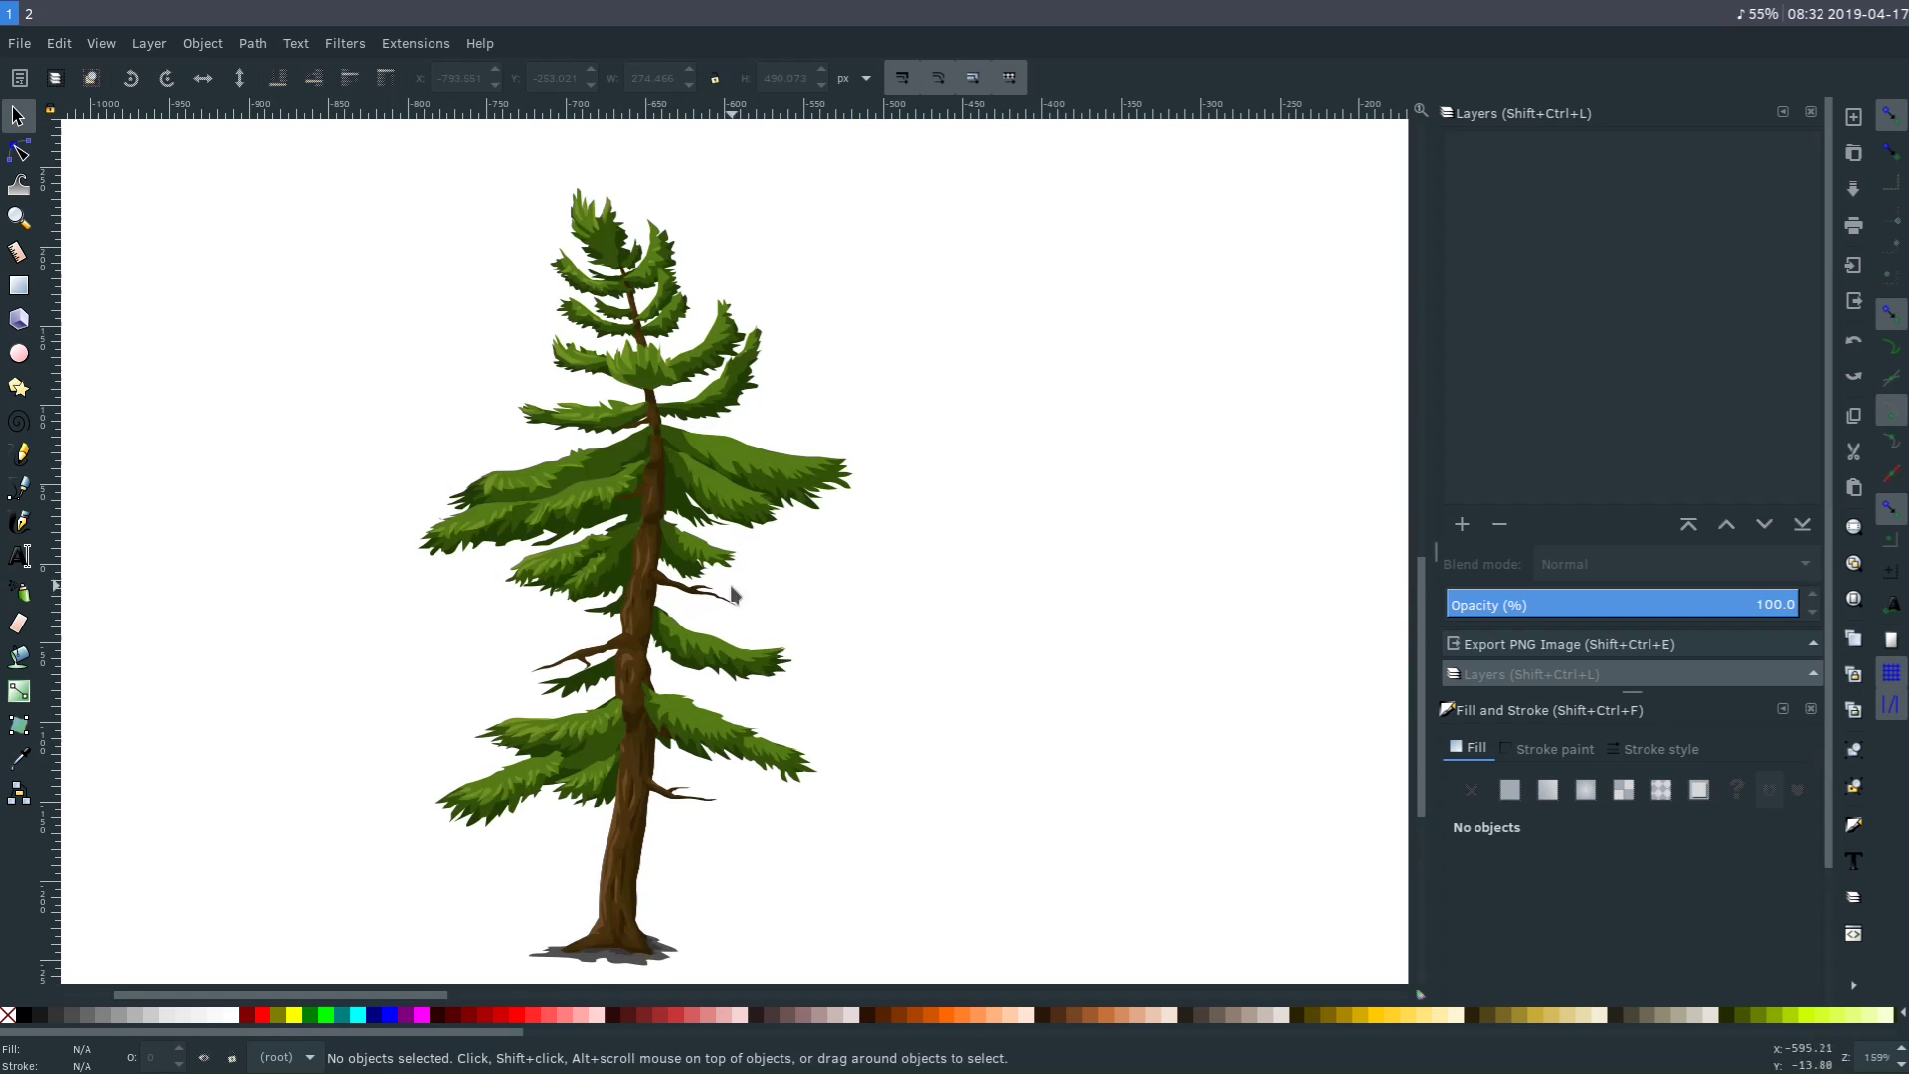
{"action": "scroll", "coordinate": [735, 597], "scroll_direction": "up", "scroll_amount": 1, "text": "ctrl"}
{"action": "scroll", "coordinate": [700, 404], "scroll_direction": "up", "scroll_amount": 1, "text": "ctrl"}
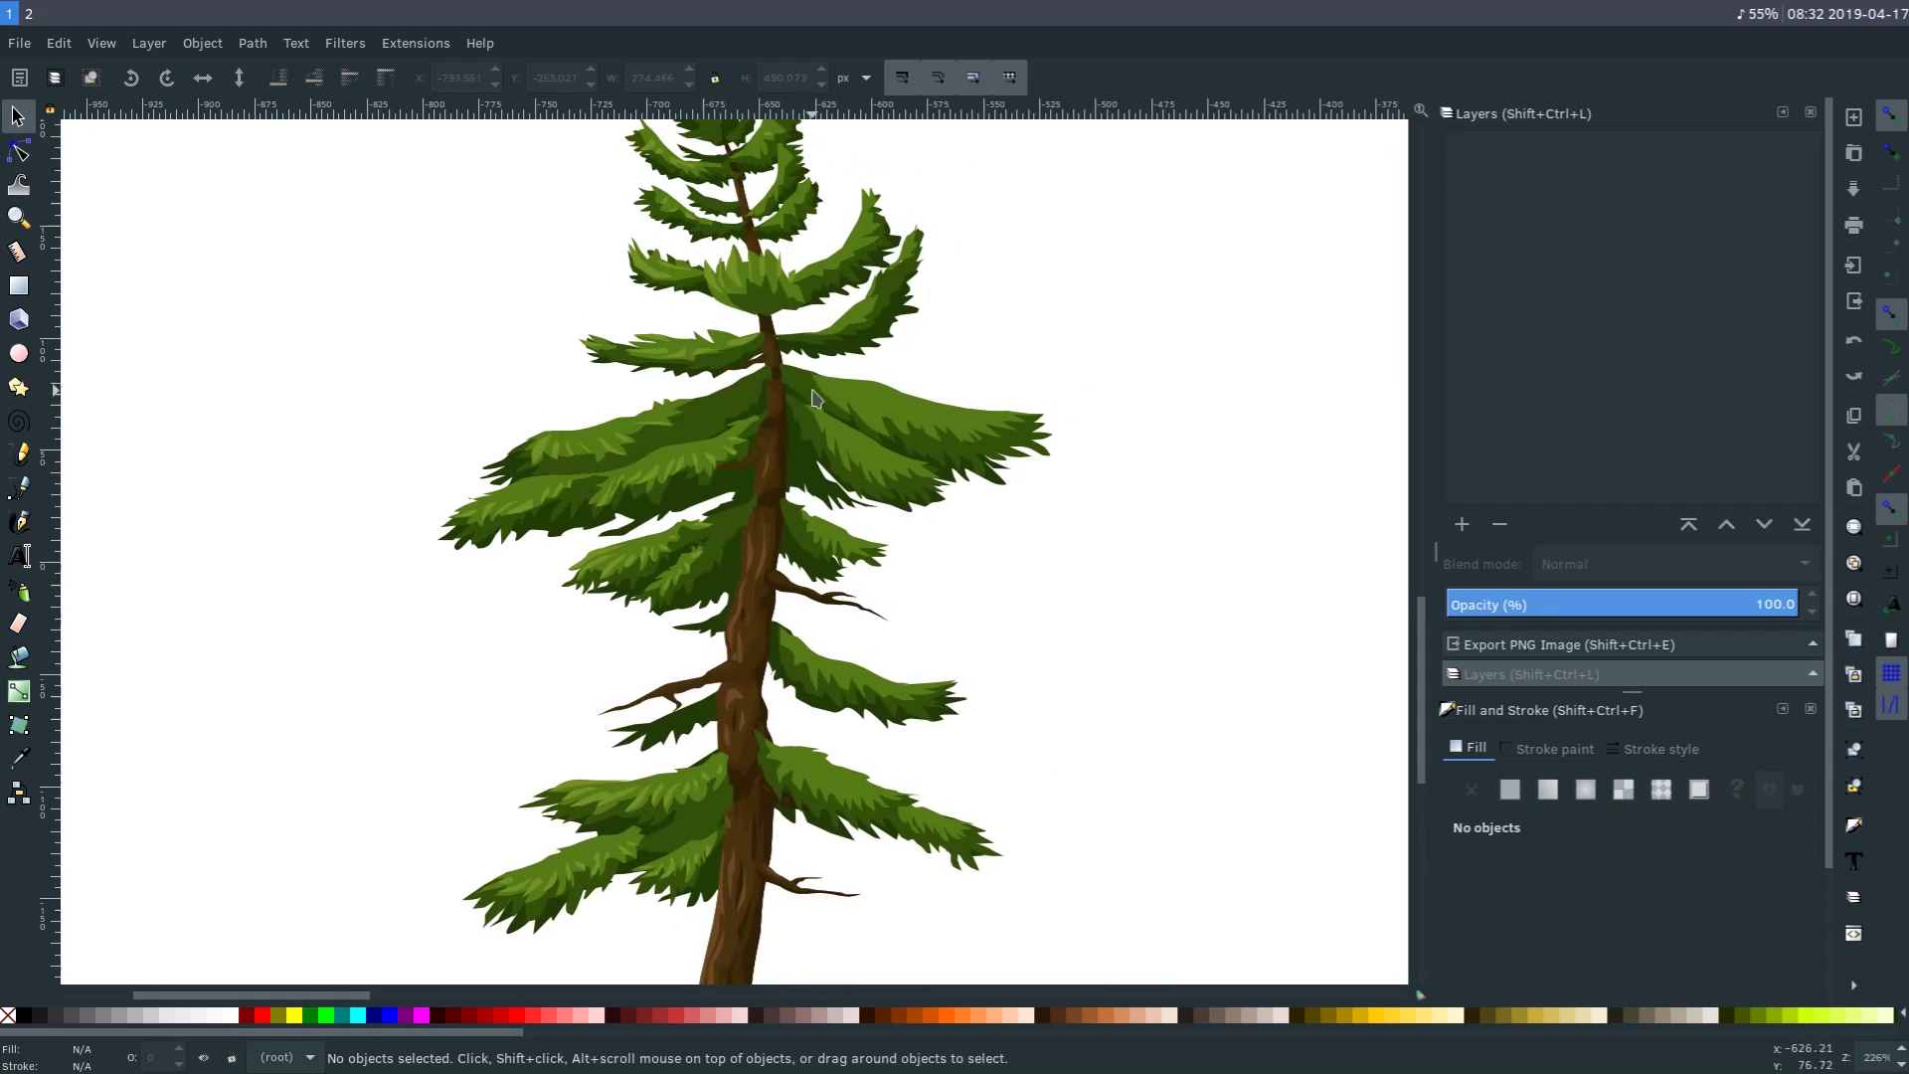
Ungroup the pine into its parts and enter its main foliage subgroup.
{"action": "left_click", "coordinate": [853, 398]}
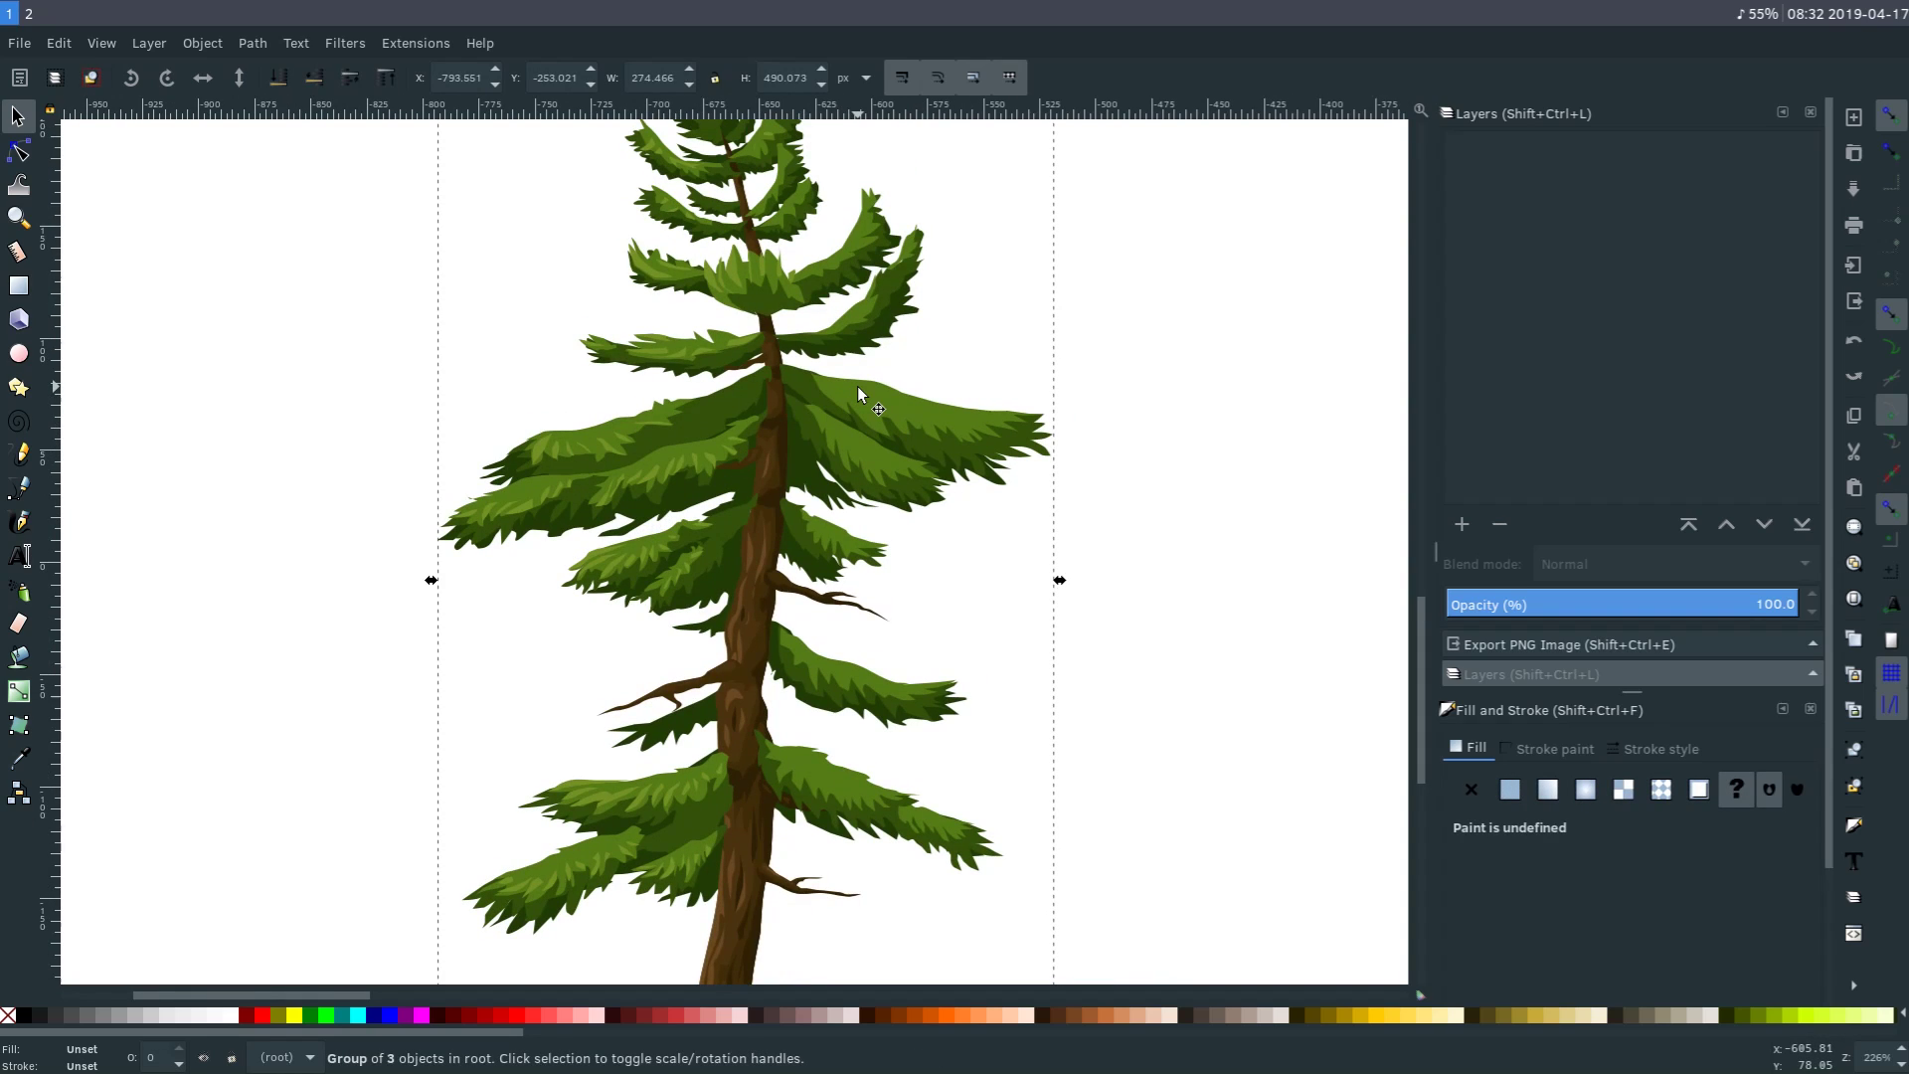
{"action": "key", "text": "ctrl+shift+g"}
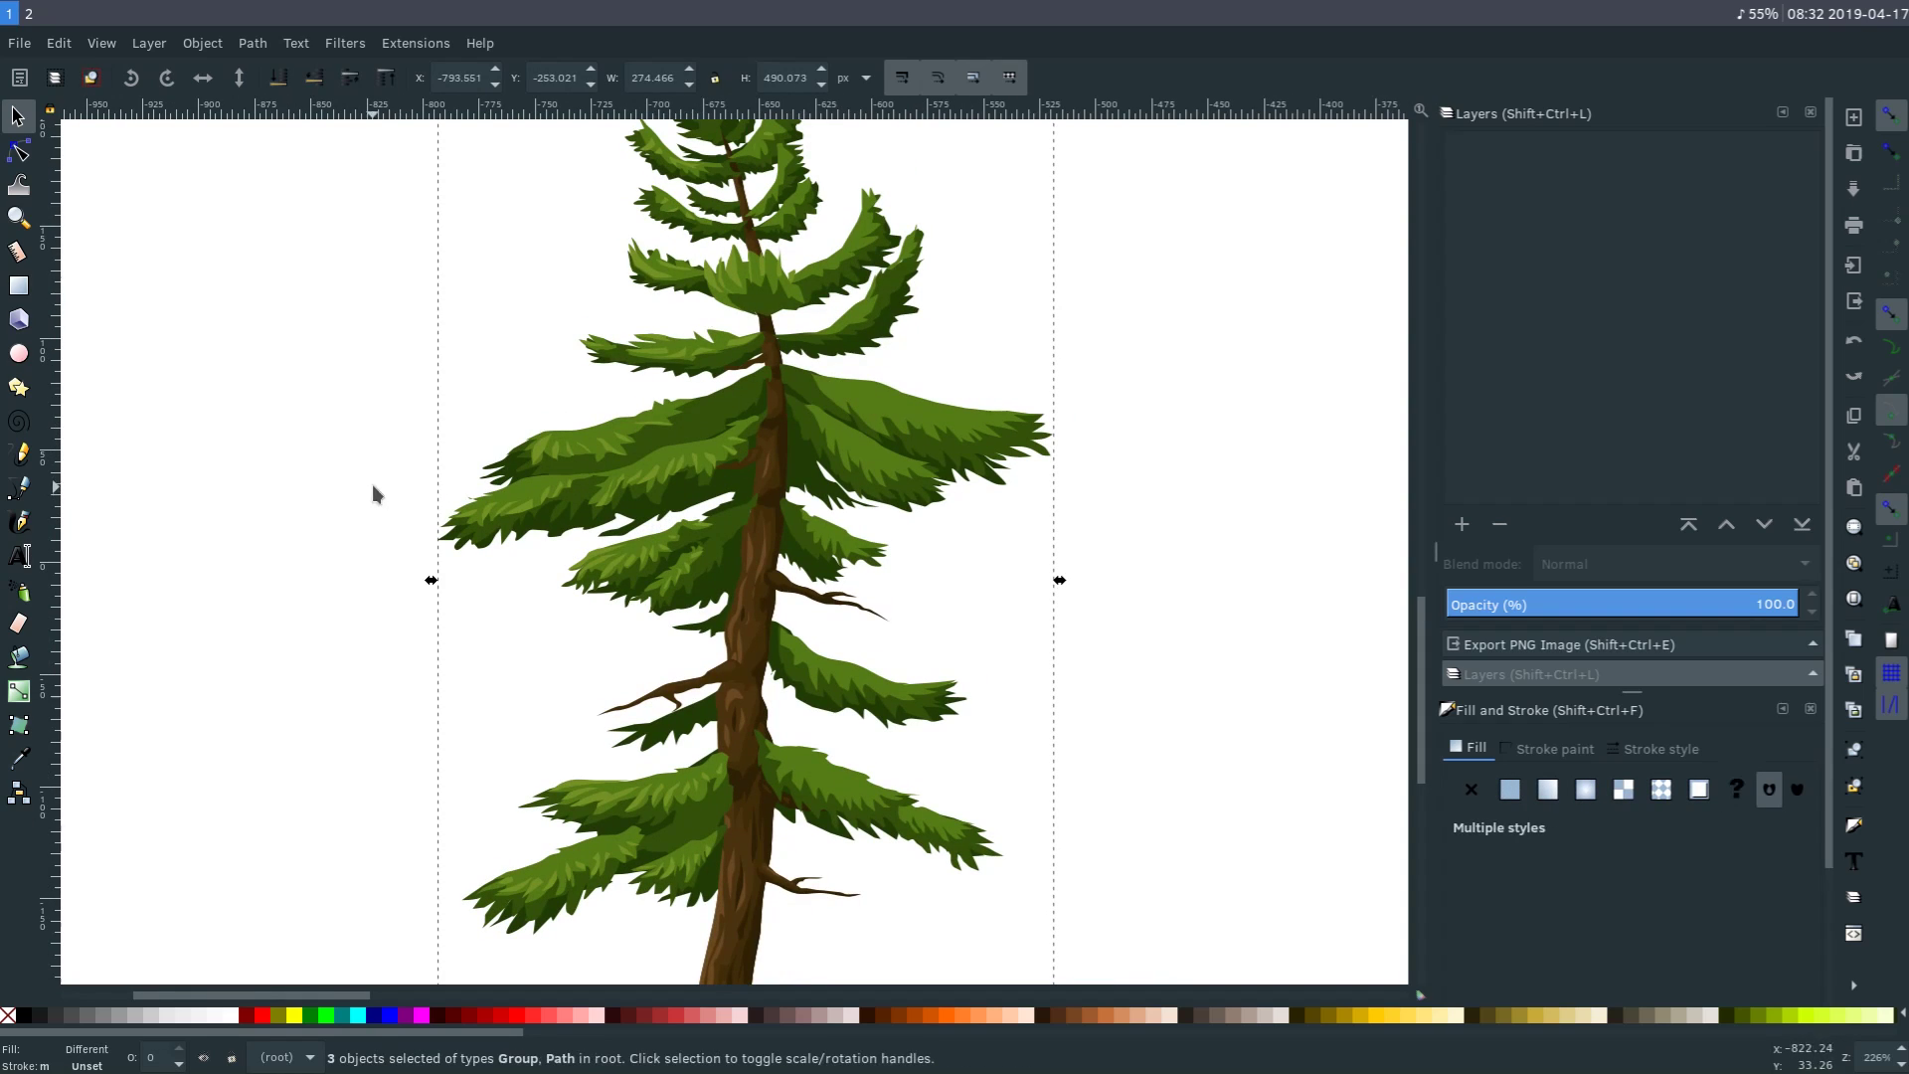
{"action": "left_click", "coordinate": [365, 486]}
{"action": "left_click", "coordinate": [647, 444]}
{"action": "left_click", "coordinate": [893, 402]}
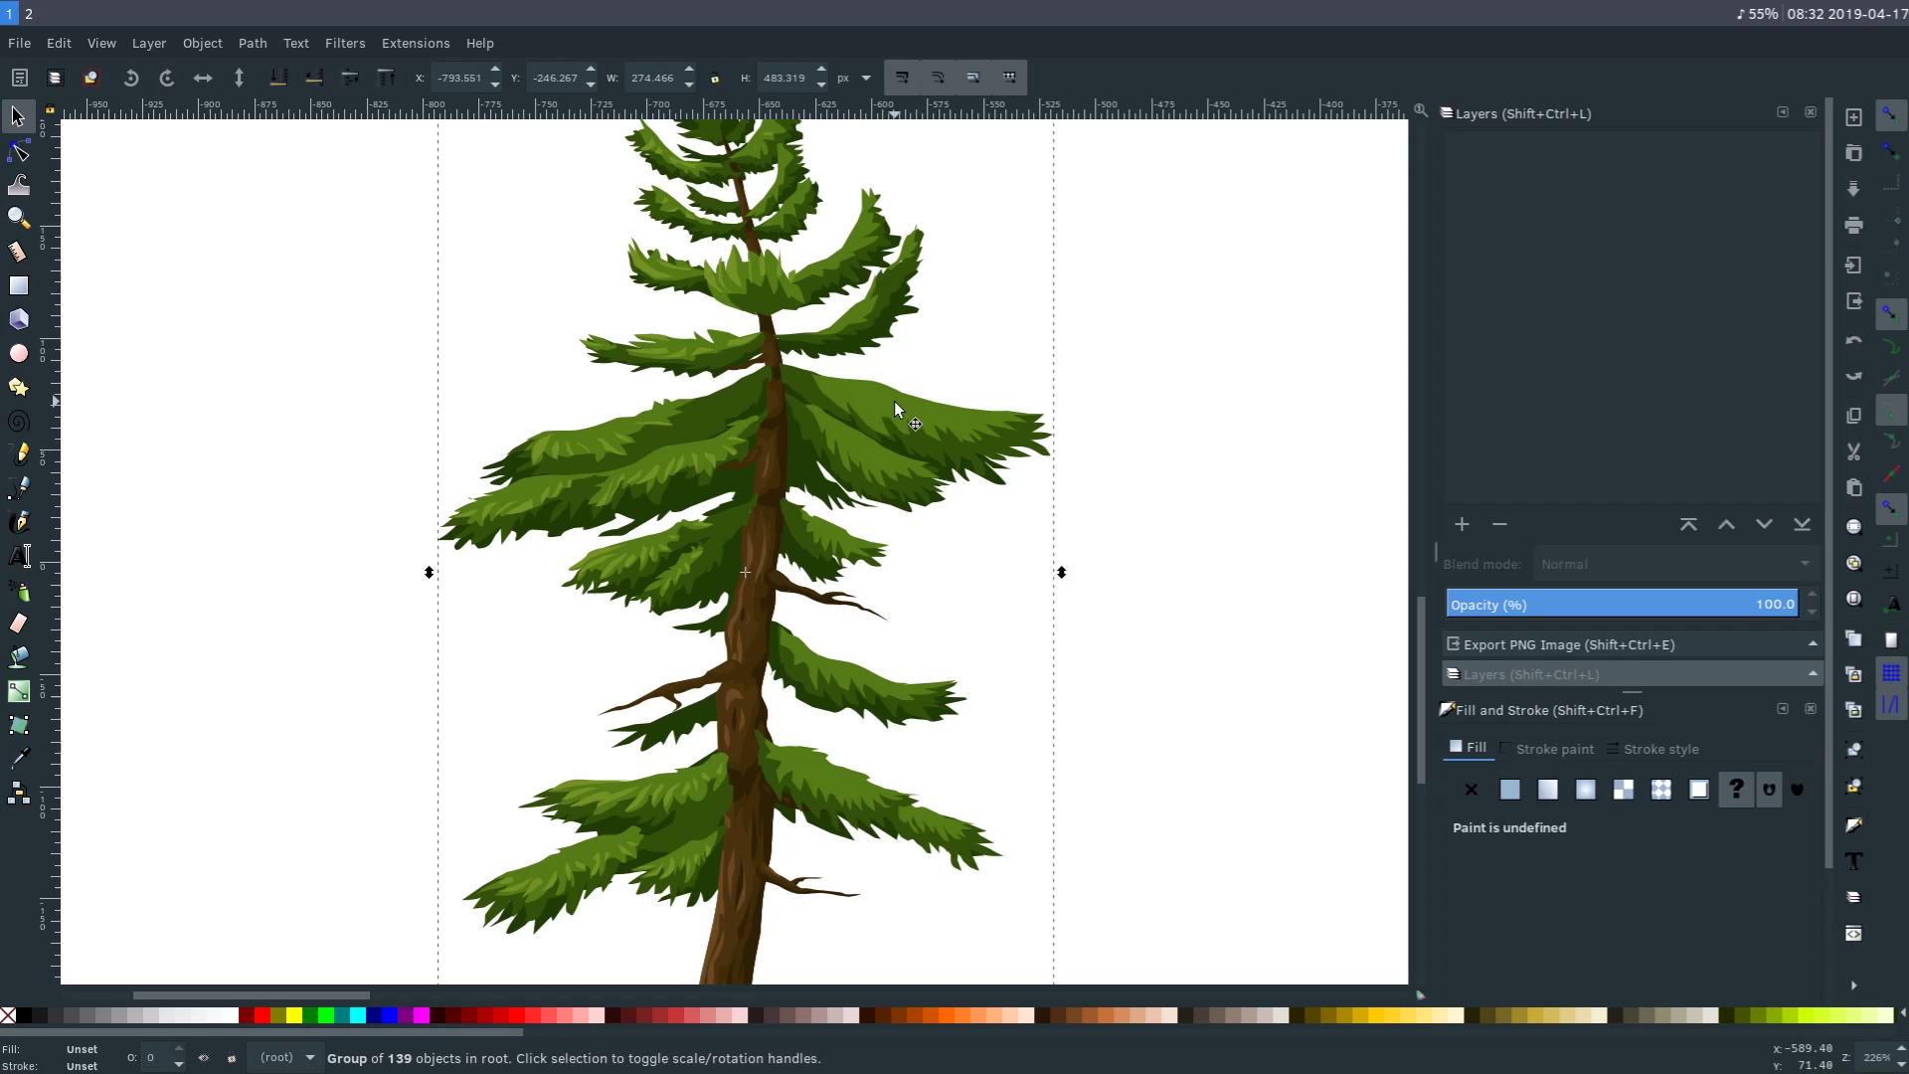
{"action": "double_click", "coordinate": [894, 401]}
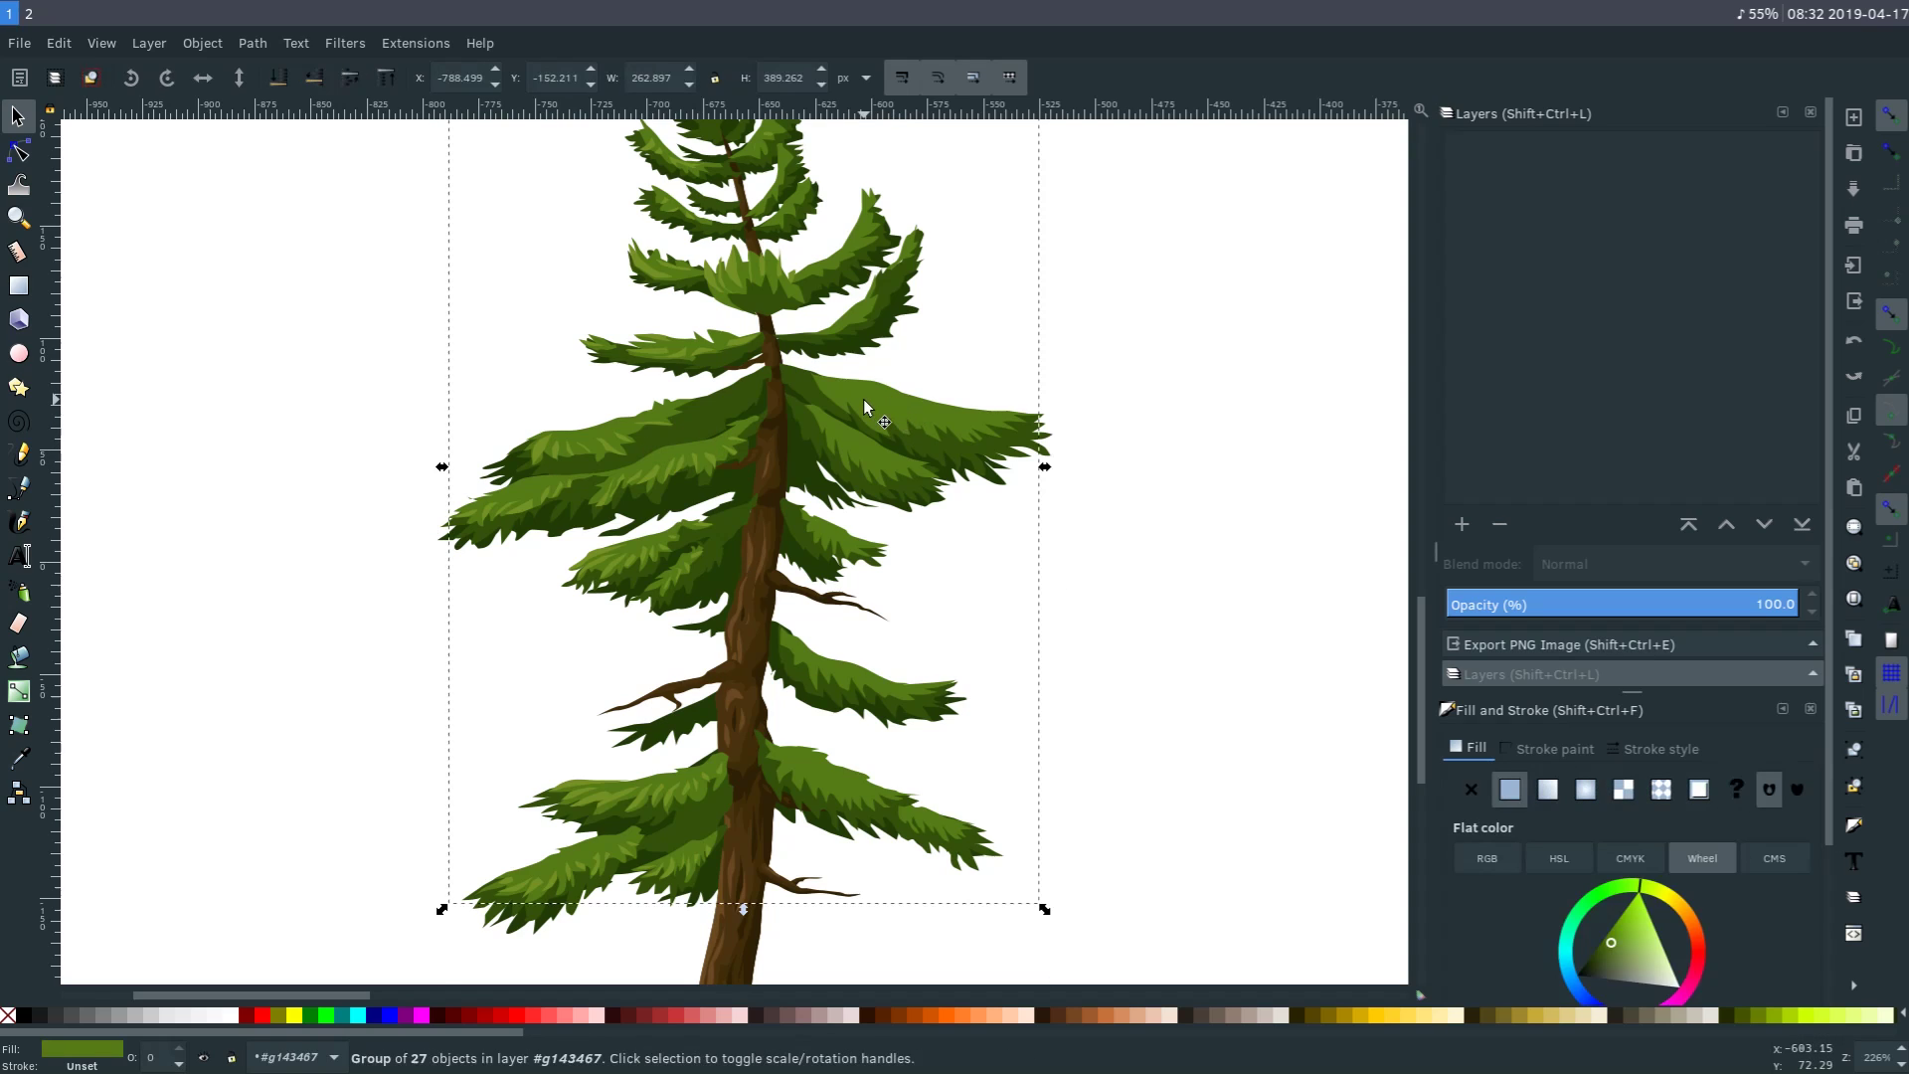
Ungroup the foliage and fill the top of the upper right branch light grey like snow.
{"action": "key", "text": "ctrl+shift+g"}
{"action": "left_click", "coordinate": [1228, 468]}
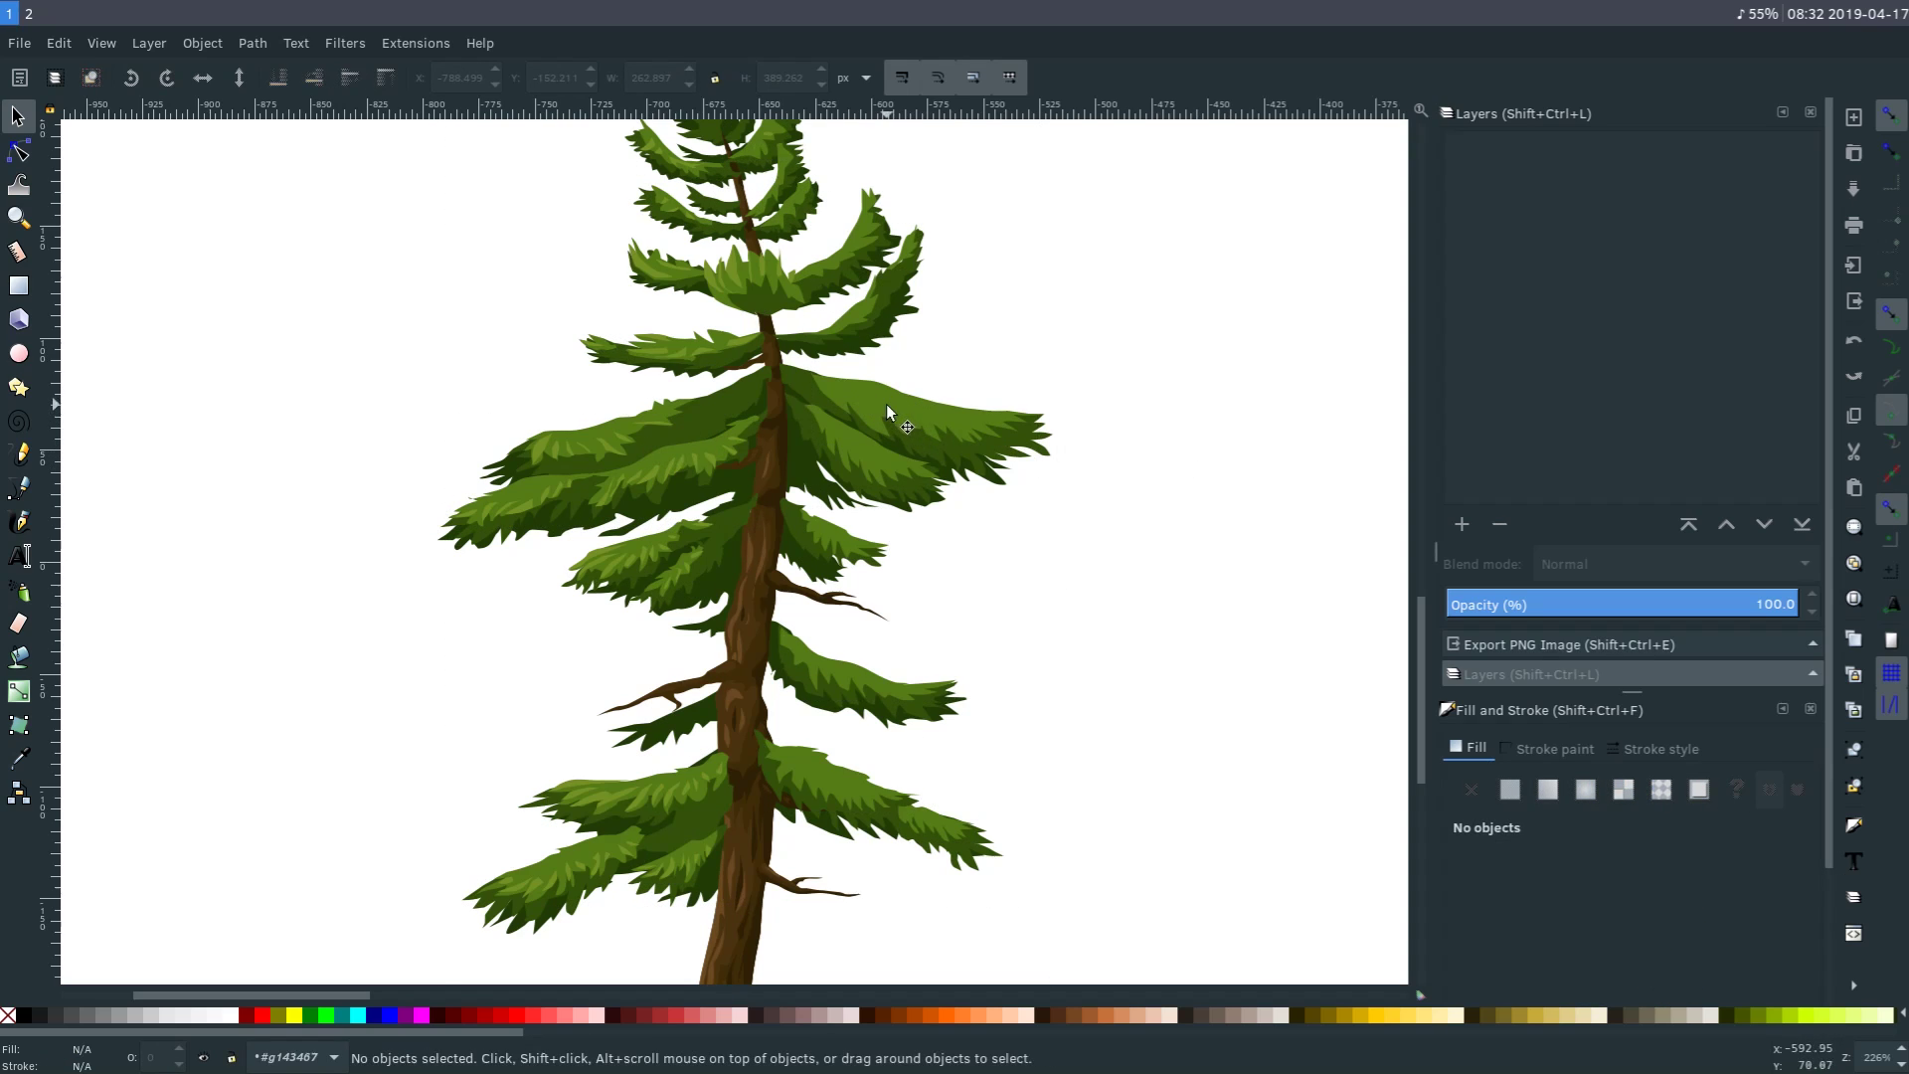
{"action": "left_click", "coordinate": [884, 404]}
{"action": "left_click", "coordinate": [190, 1018]}
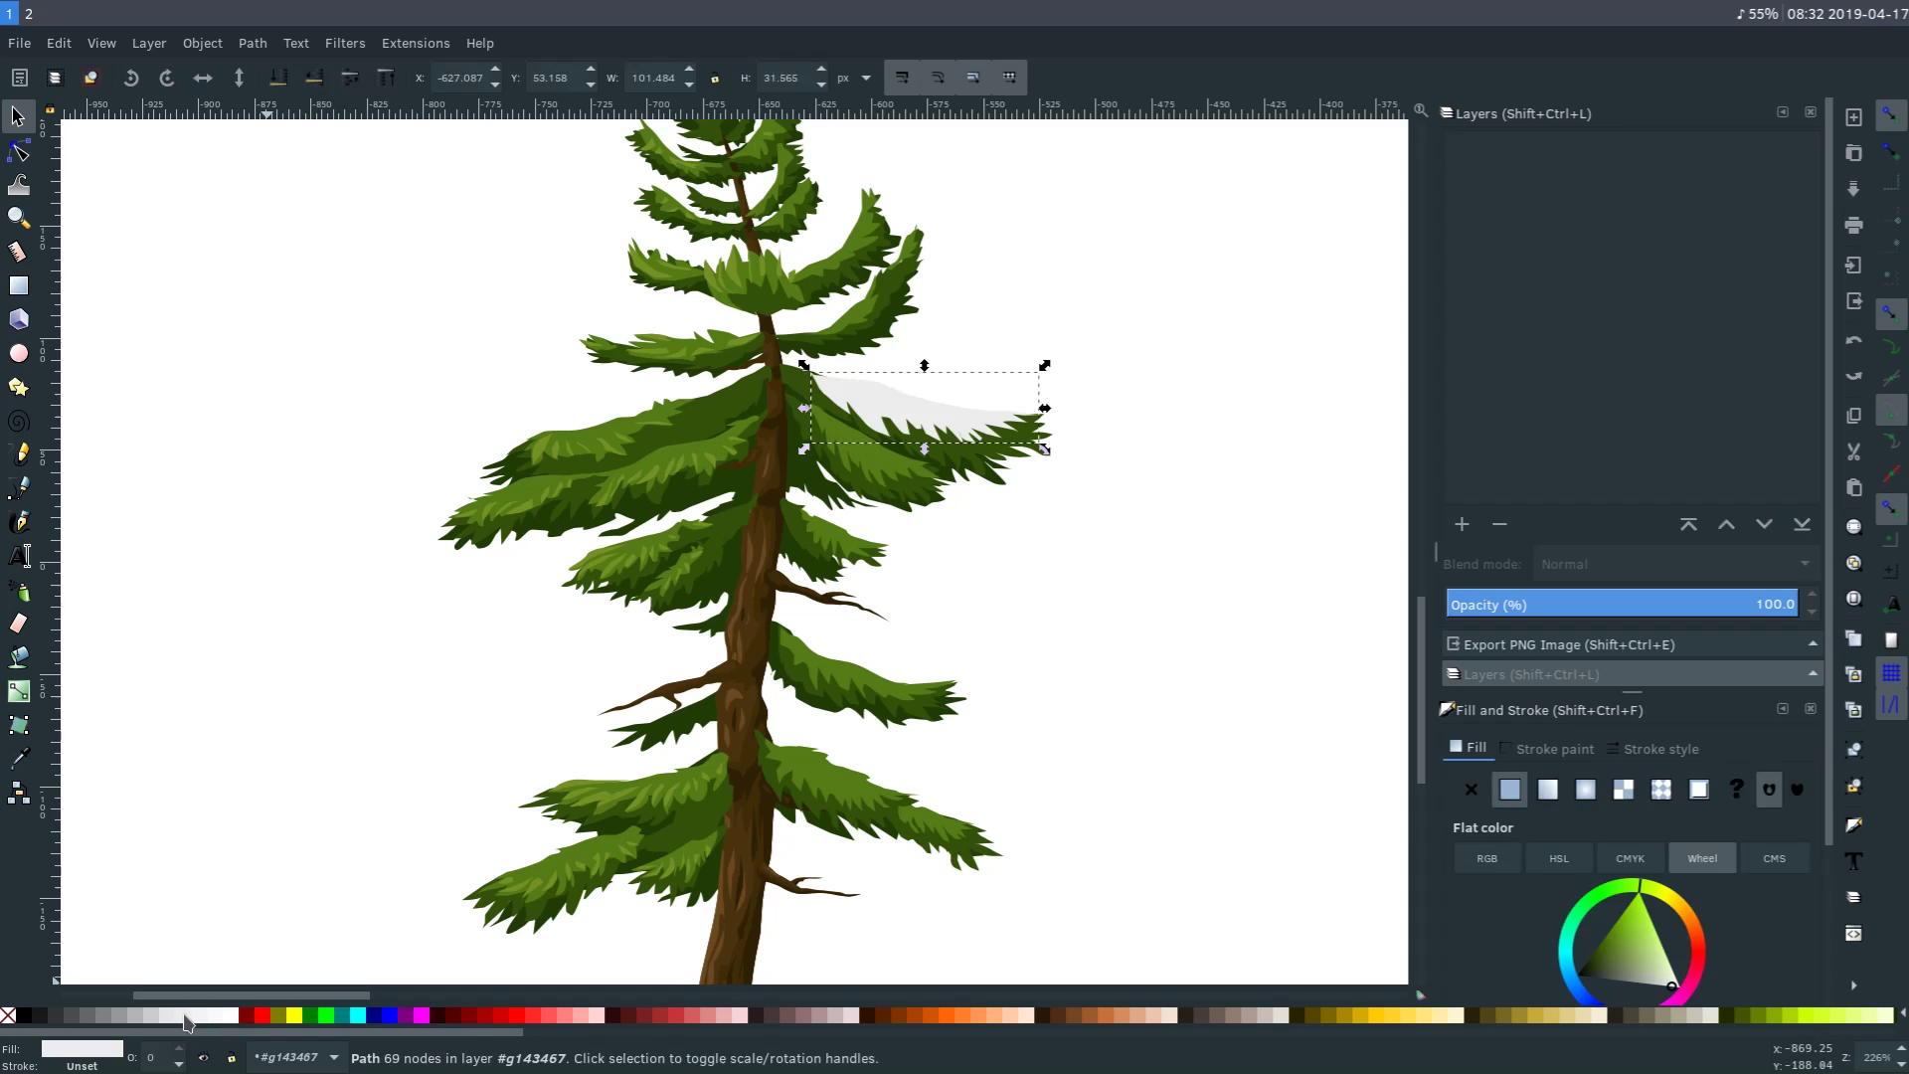
Select the upper right, upper left and lower branch shapes together.
{"action": "left_click", "coordinate": [596, 434]}
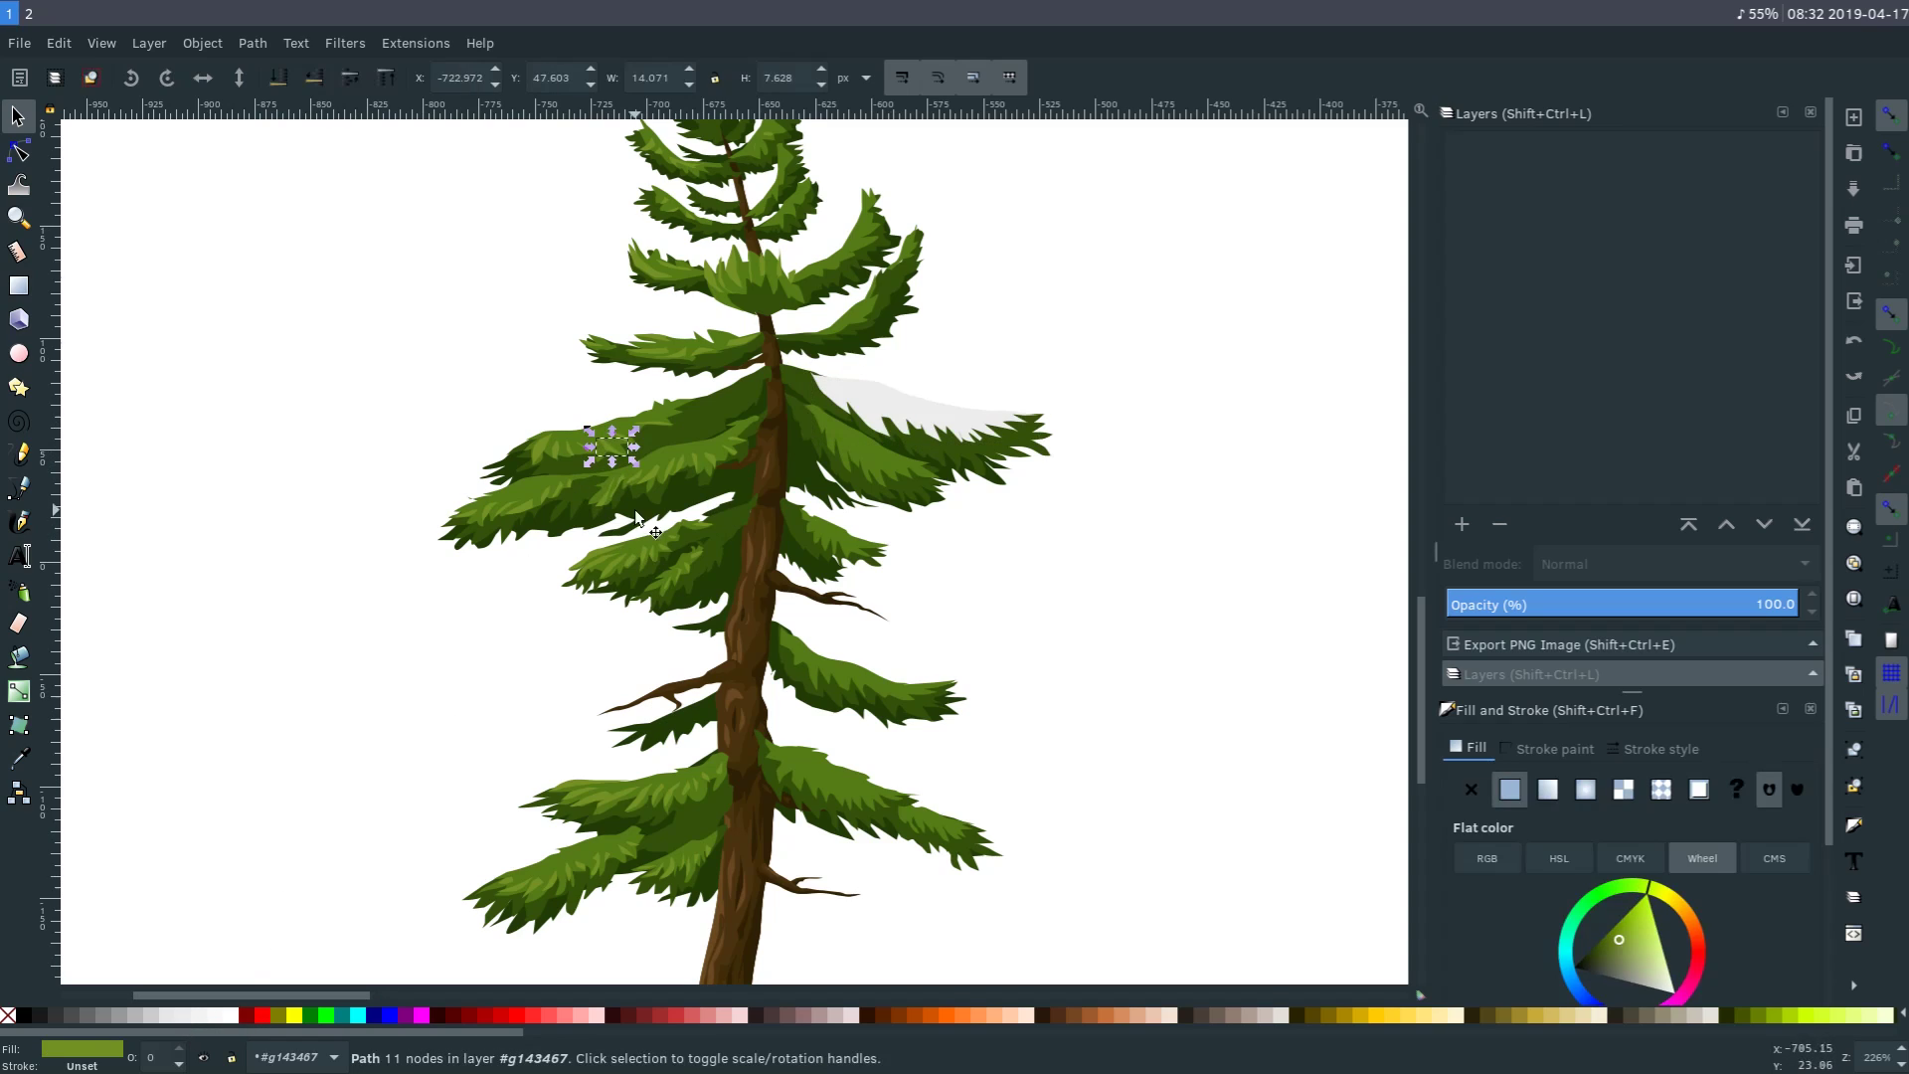
{"action": "left_click", "coordinate": [803, 432]}
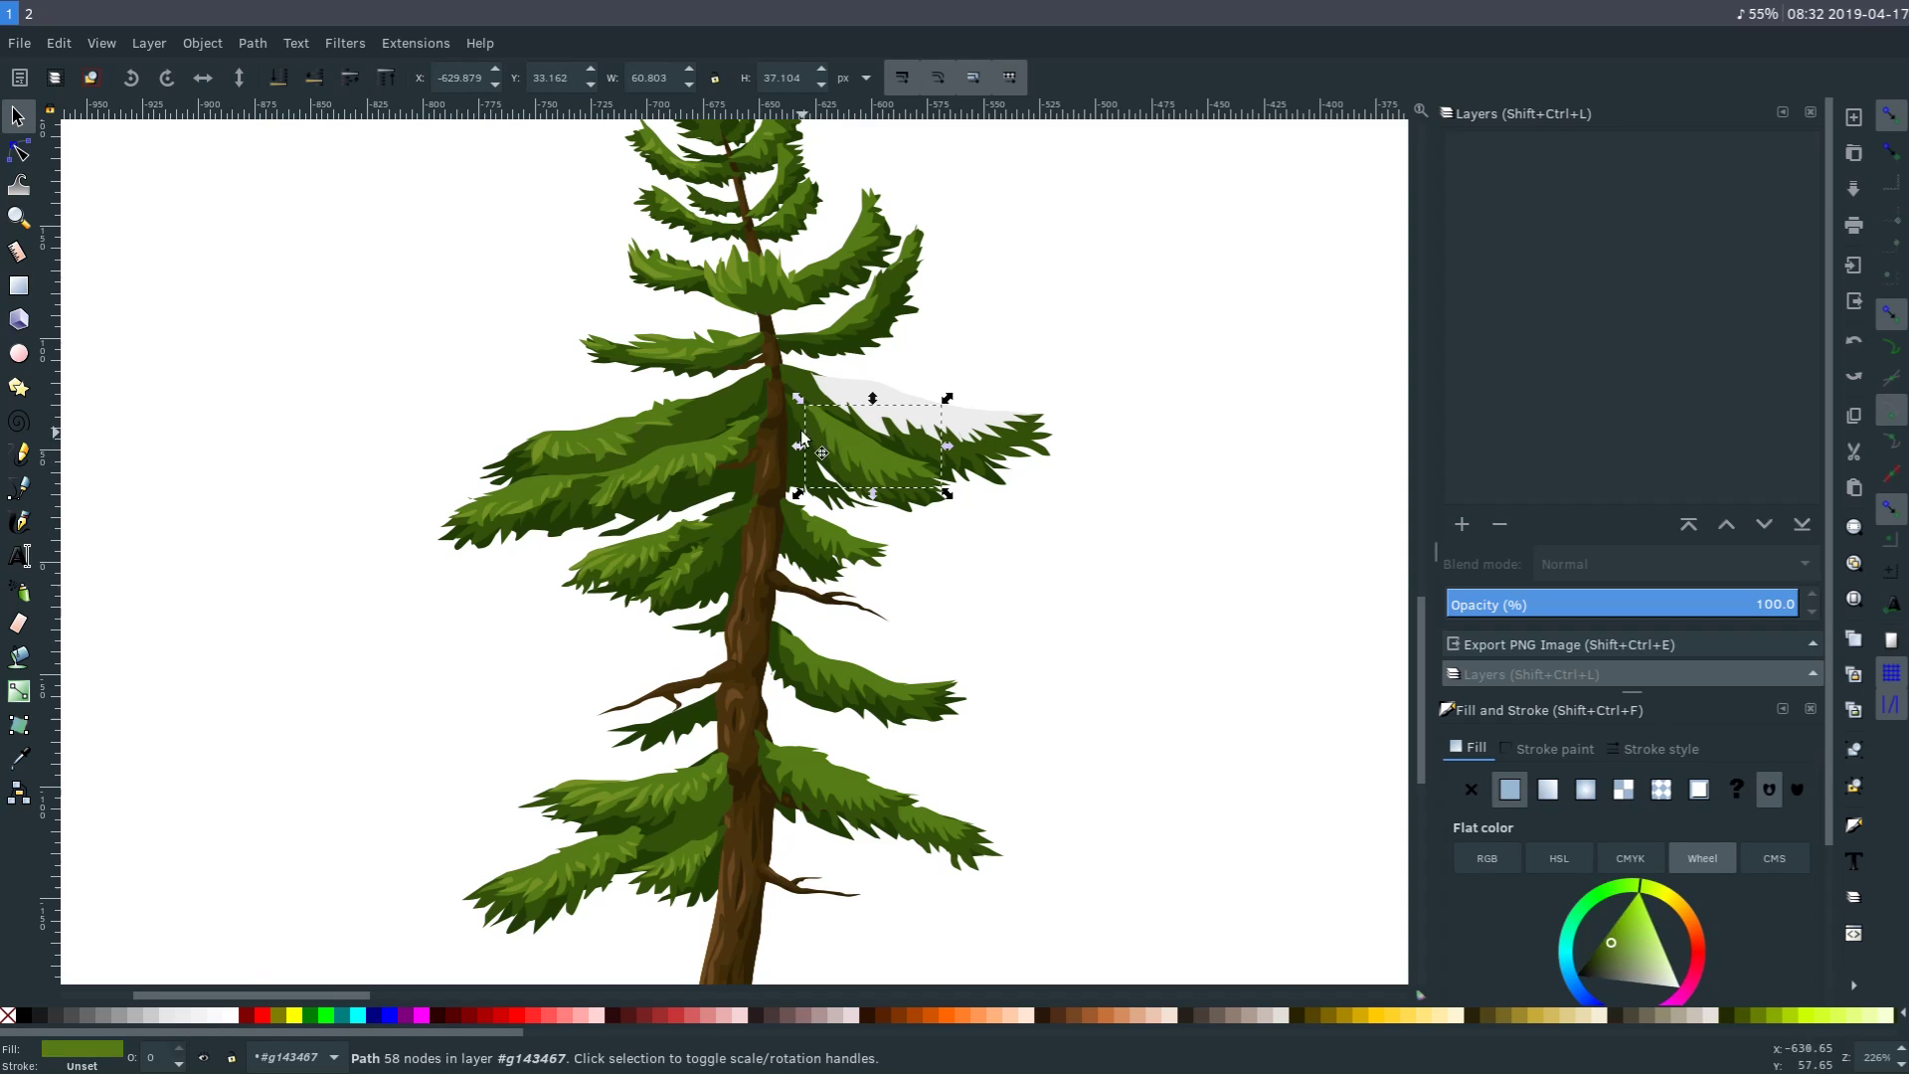
{"action": "left_click", "coordinate": [612, 425], "text": "shift"}
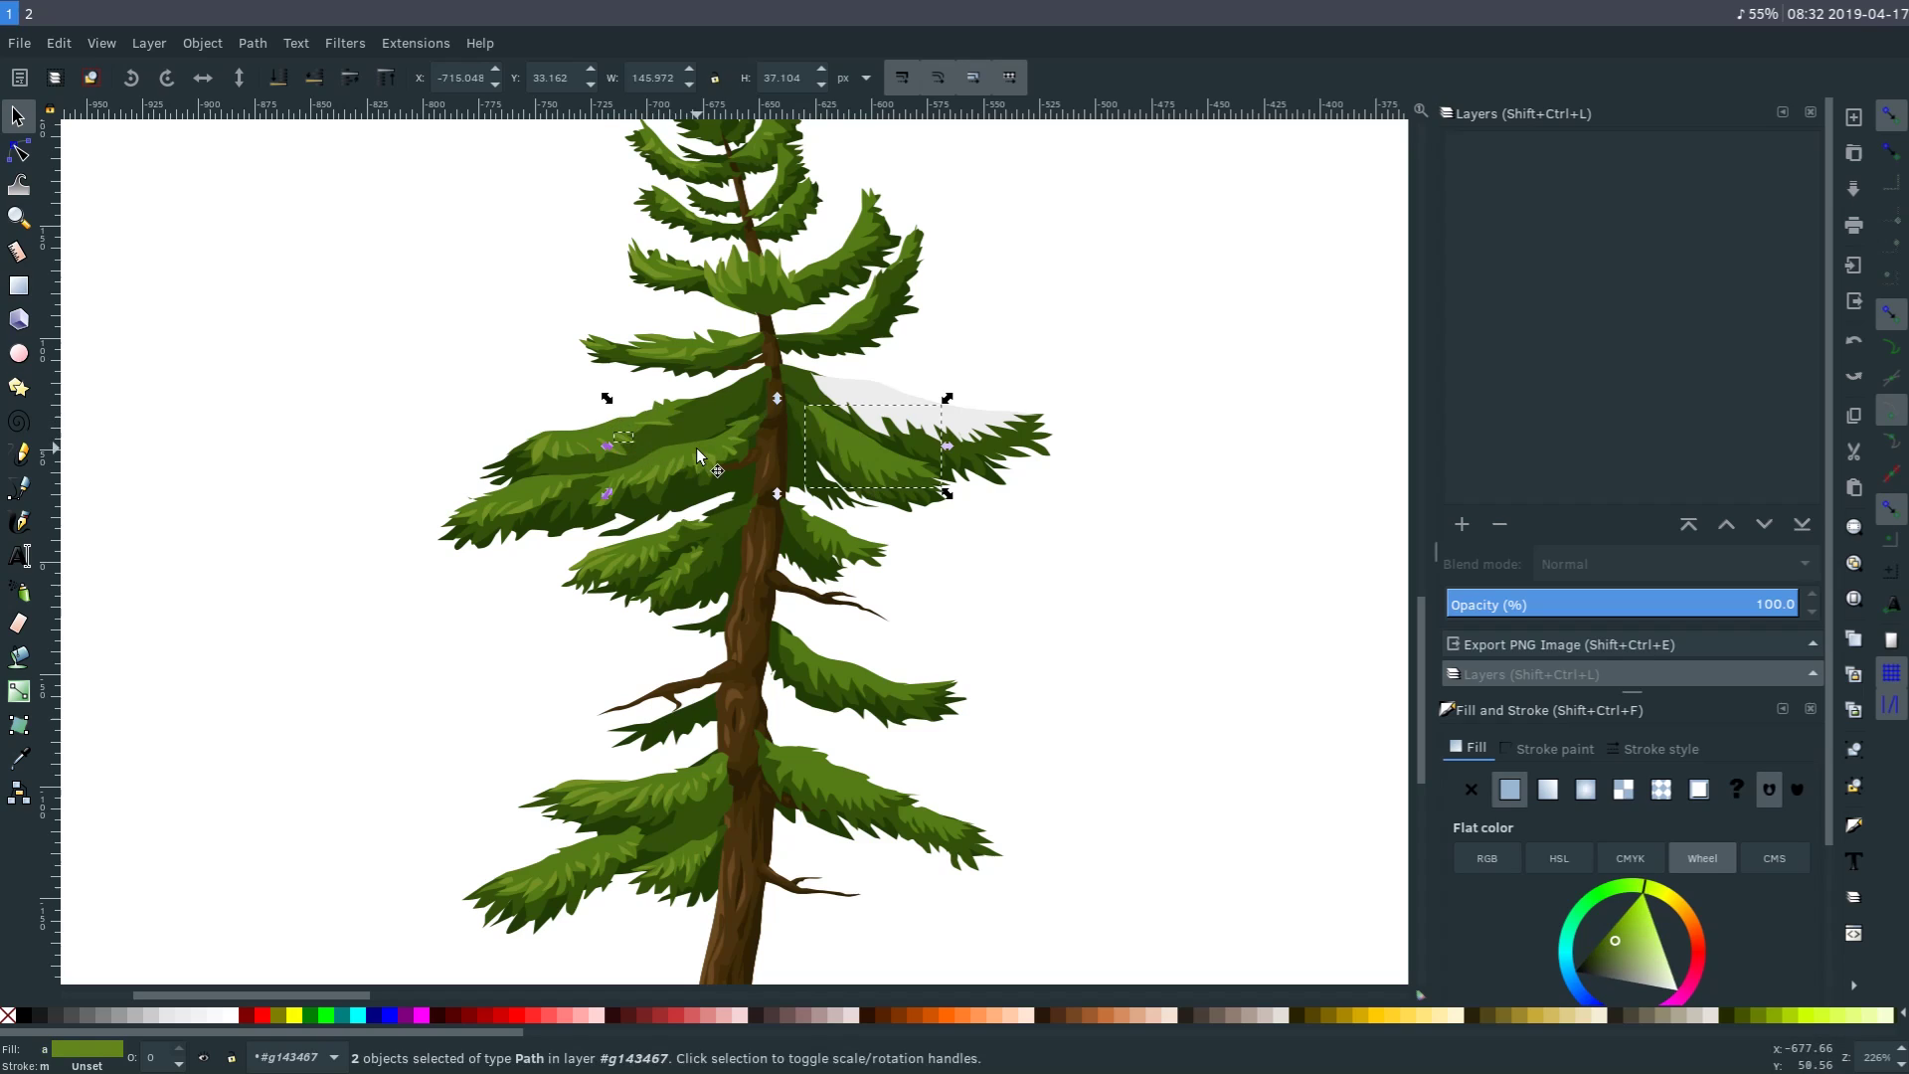
{"action": "left_click", "coordinate": [665, 531], "text": "shift"}
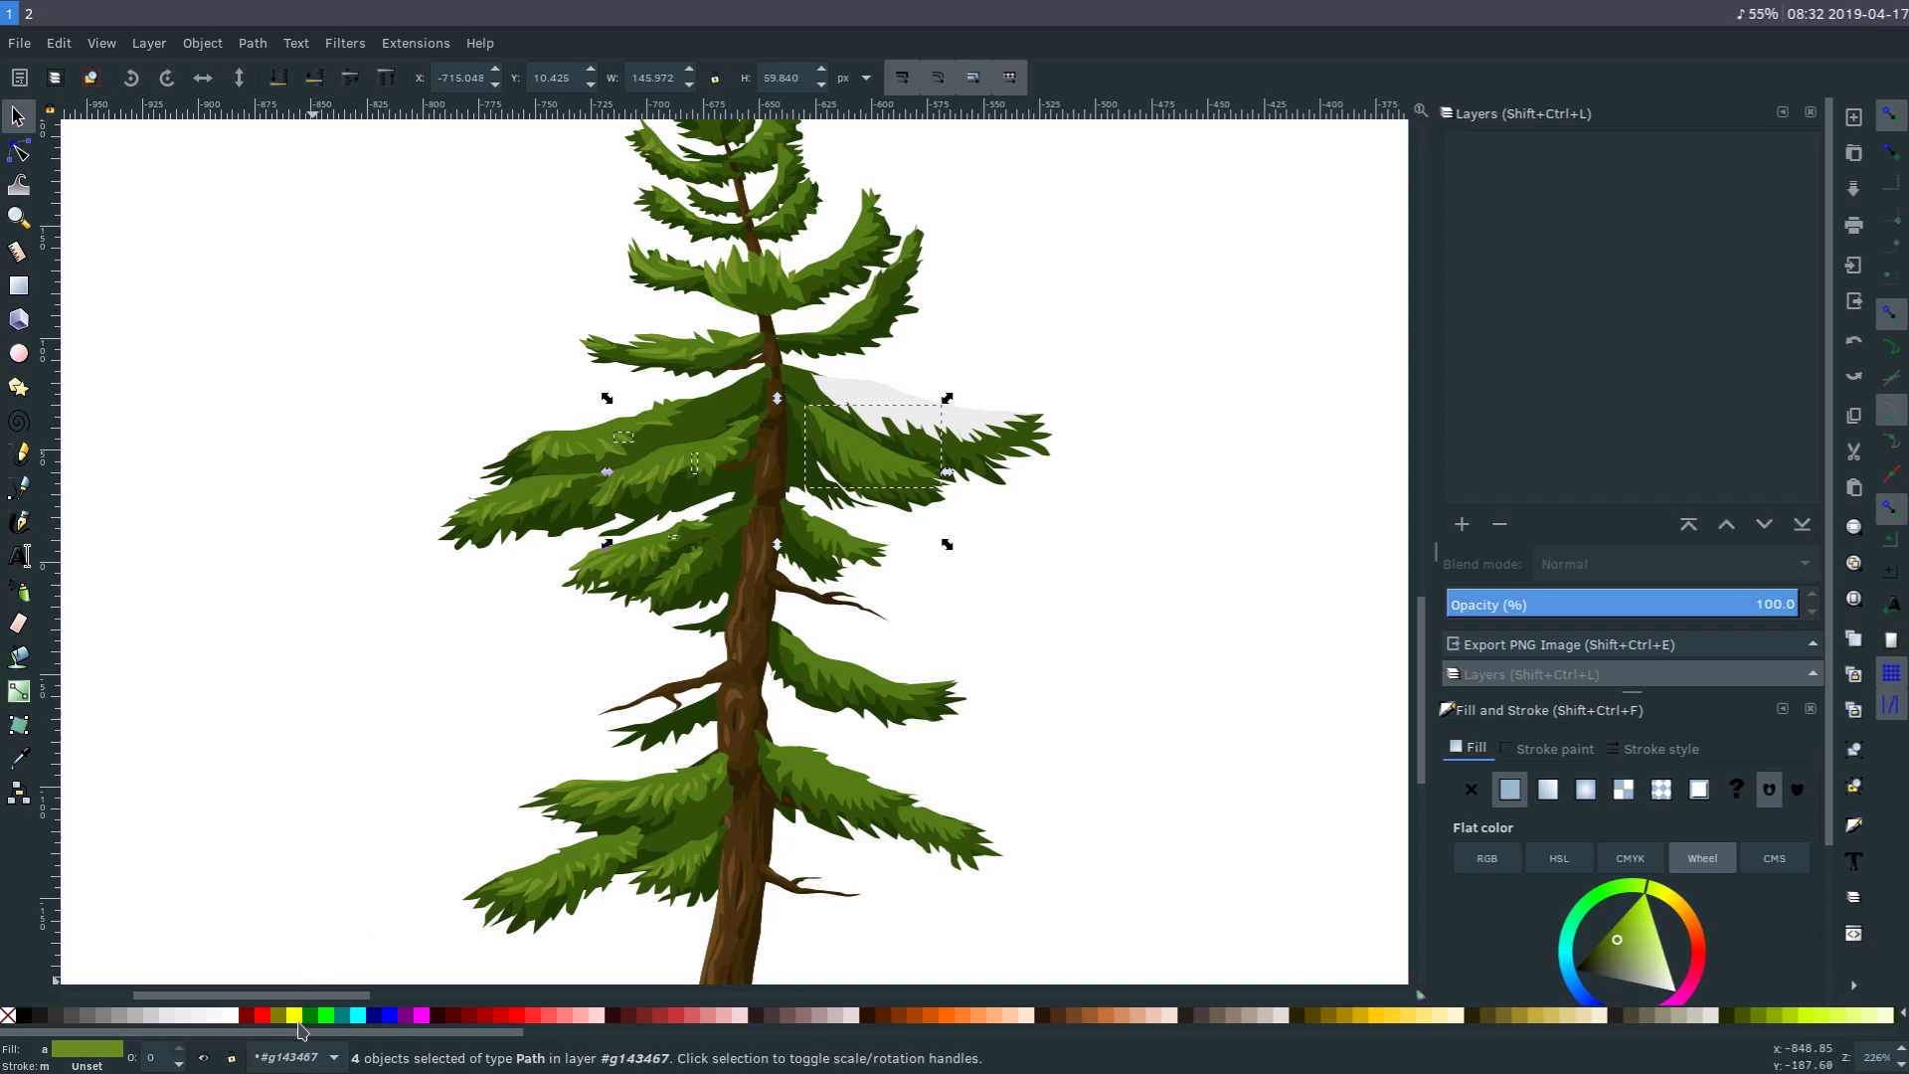
Node-edit the side twig on the trunk, extending its tip further right.
{"action": "left_click", "coordinate": [278, 611]}
{"action": "scroll", "coordinate": [752, 484], "scroll_direction": "up", "scroll_amount": 5}
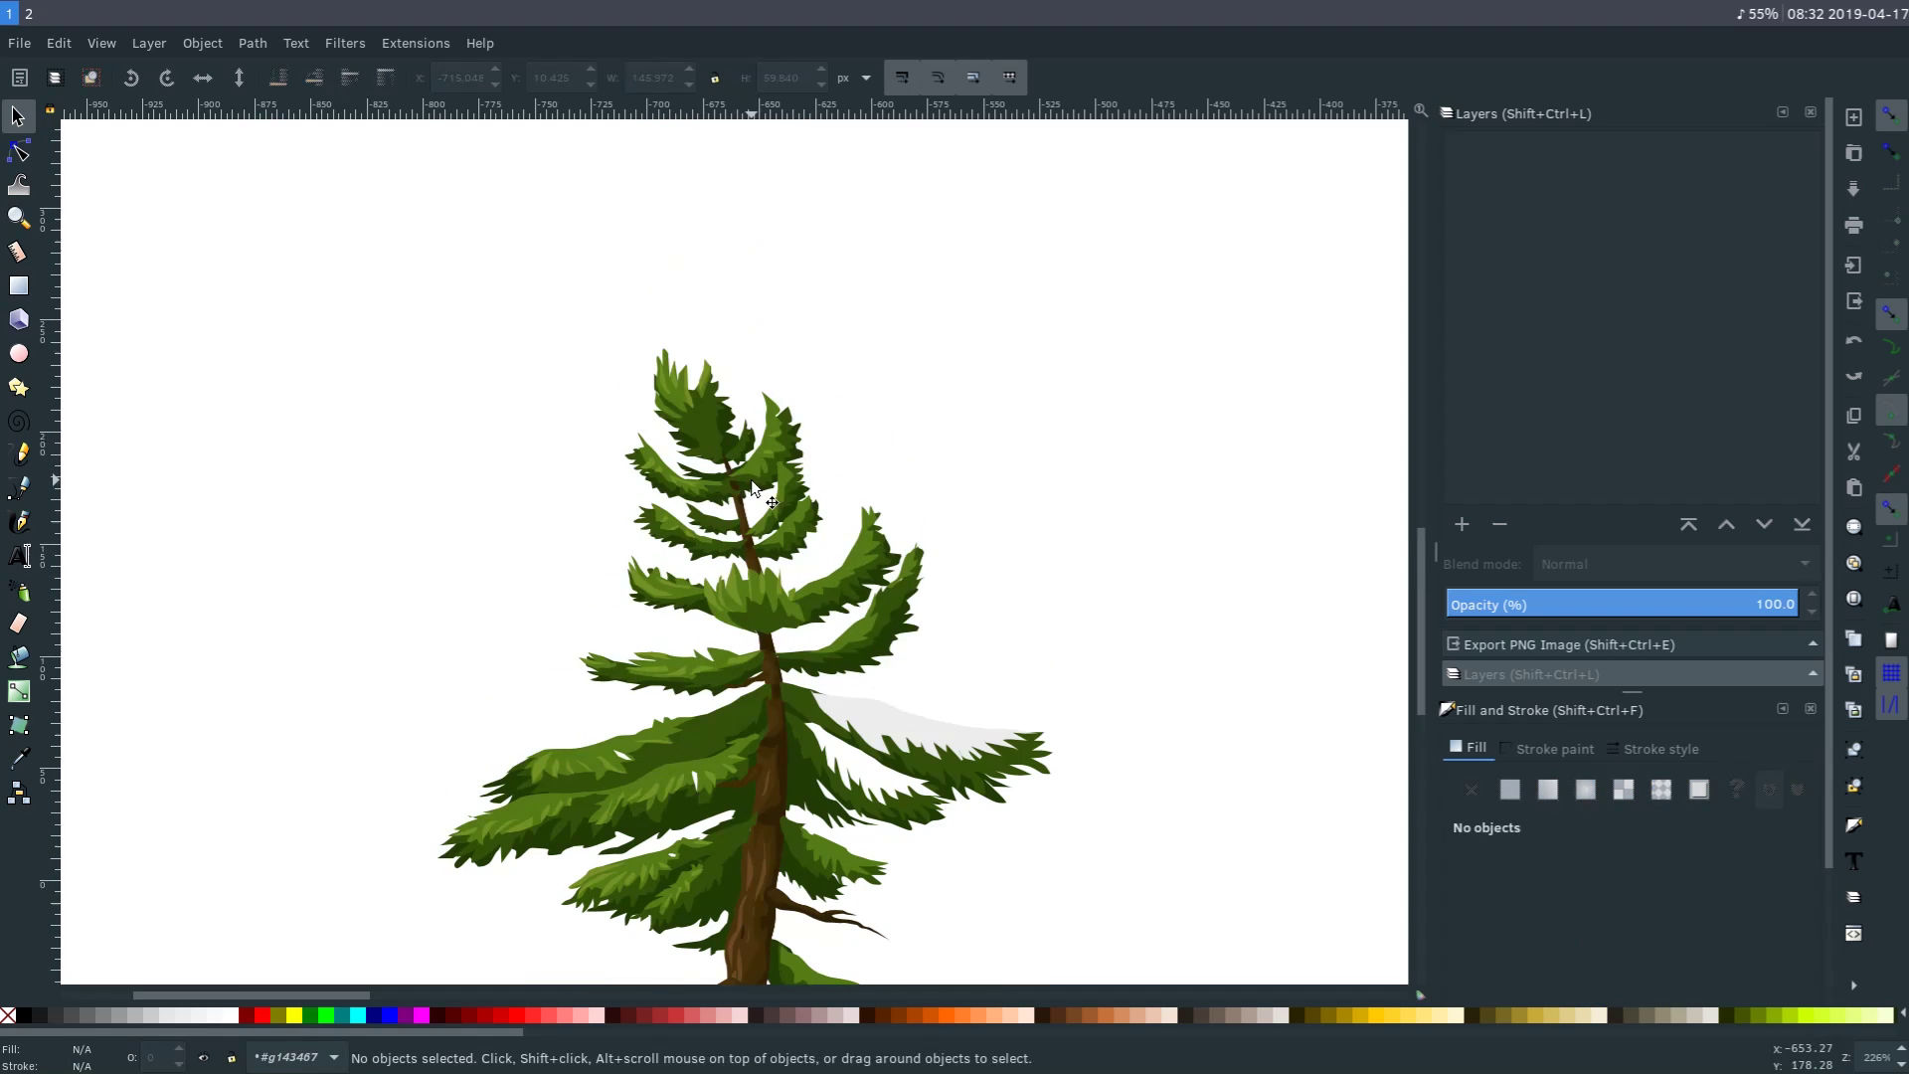
{"action": "scroll", "coordinate": [753, 489], "scroll_direction": "down", "scroll_amount": 8}
{"action": "left_click", "coordinate": [742, 728]}
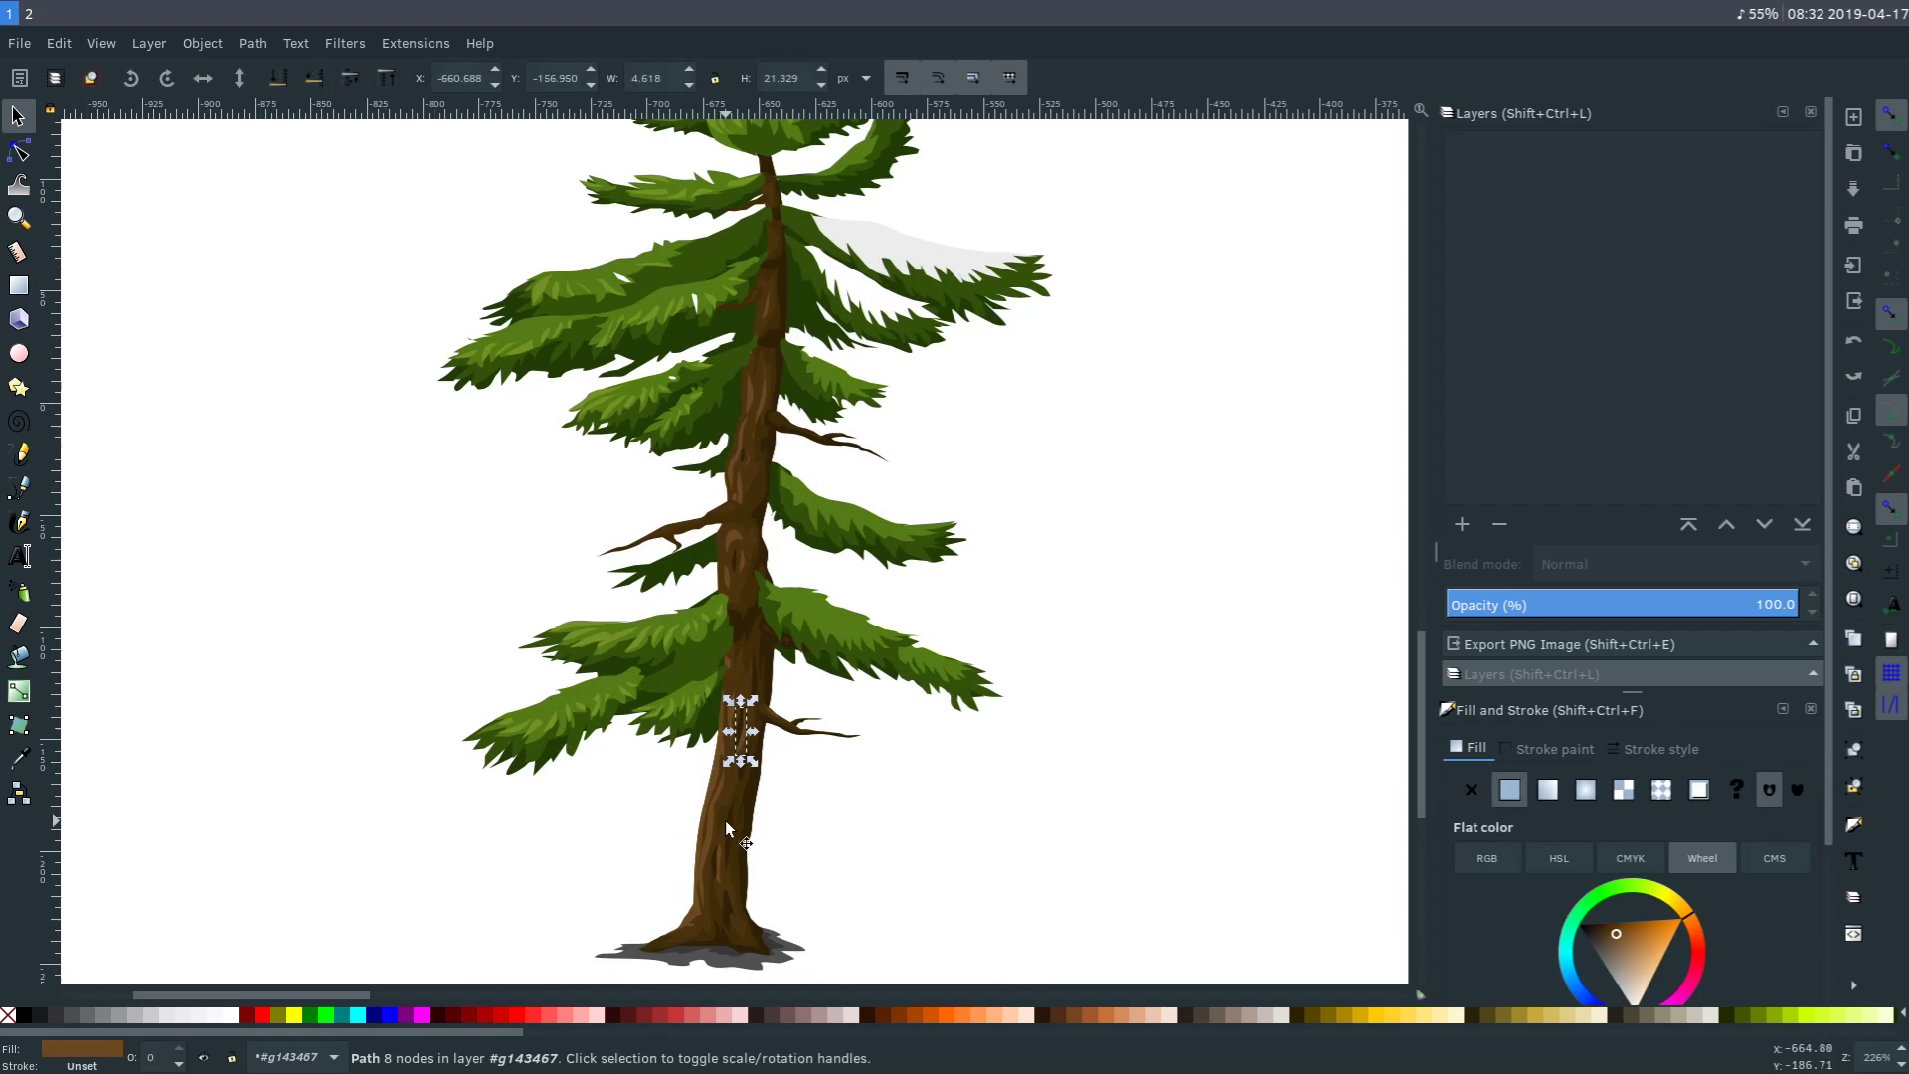
{"action": "scroll", "coordinate": [726, 835], "scroll_direction": "up", "scroll_amount": 2, "text": "ctrl"}
{"action": "scroll", "coordinate": [879, 729], "scroll_direction": "up", "scroll_amount": 1, "text": "ctrl"}
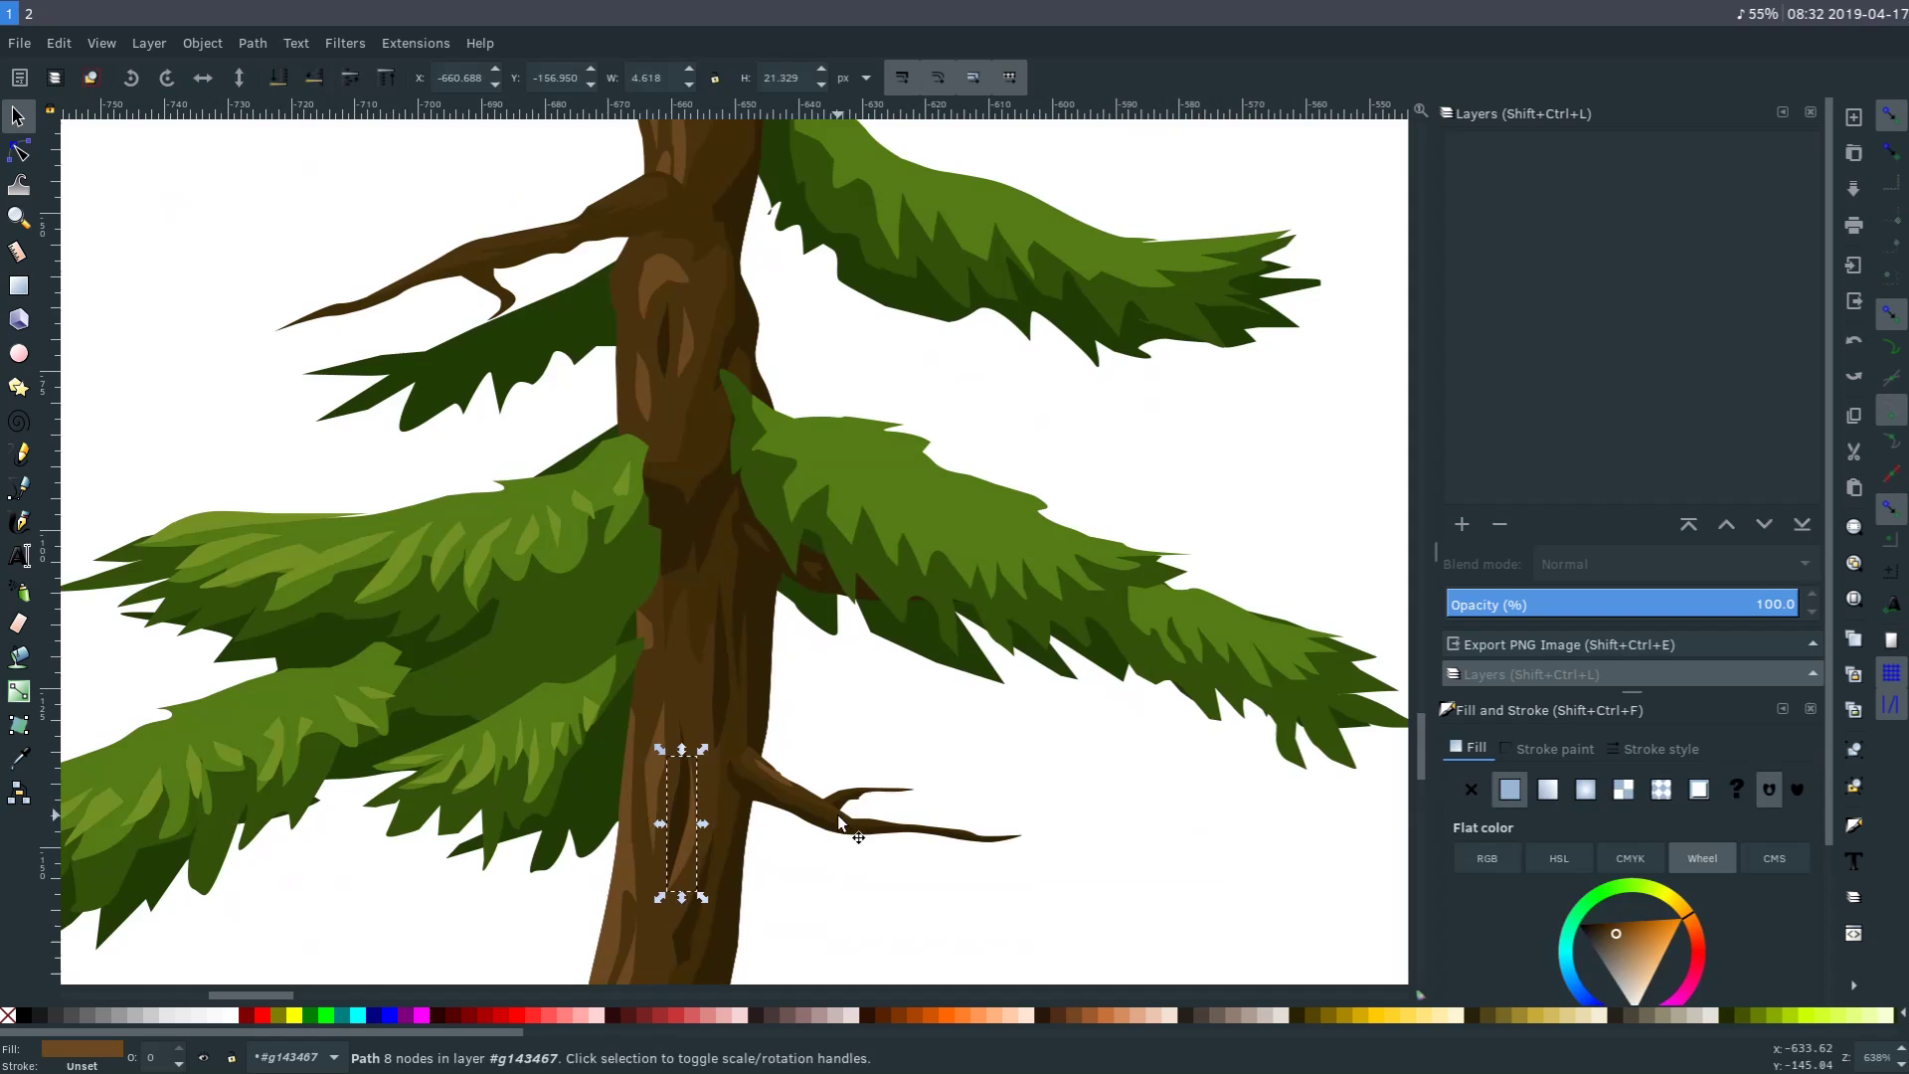
{"action": "left_click", "coordinate": [881, 833]}
{"action": "left_click_drag", "start_coordinate": [1023, 838], "coordinate": [1095, 814]}
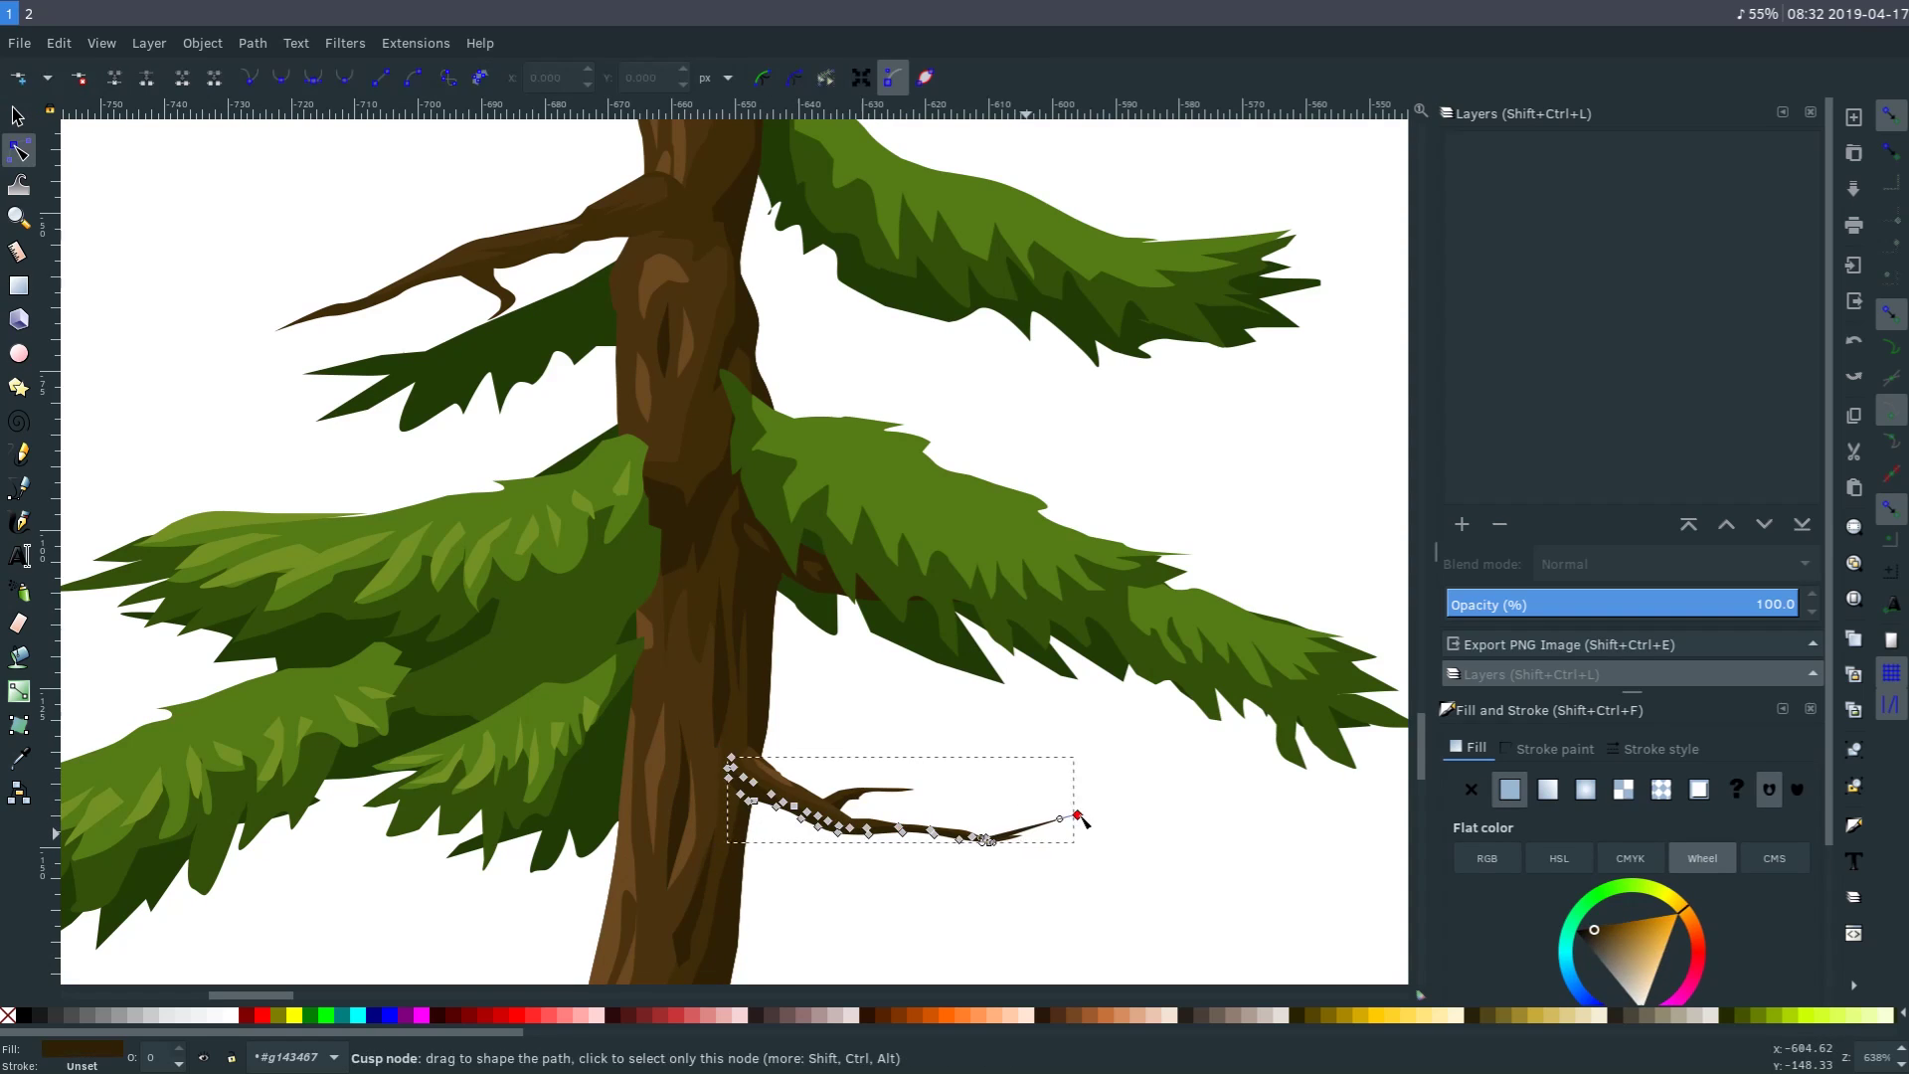
{"action": "left_click_drag", "start_coordinate": [984, 842], "coordinate": [990, 849]}
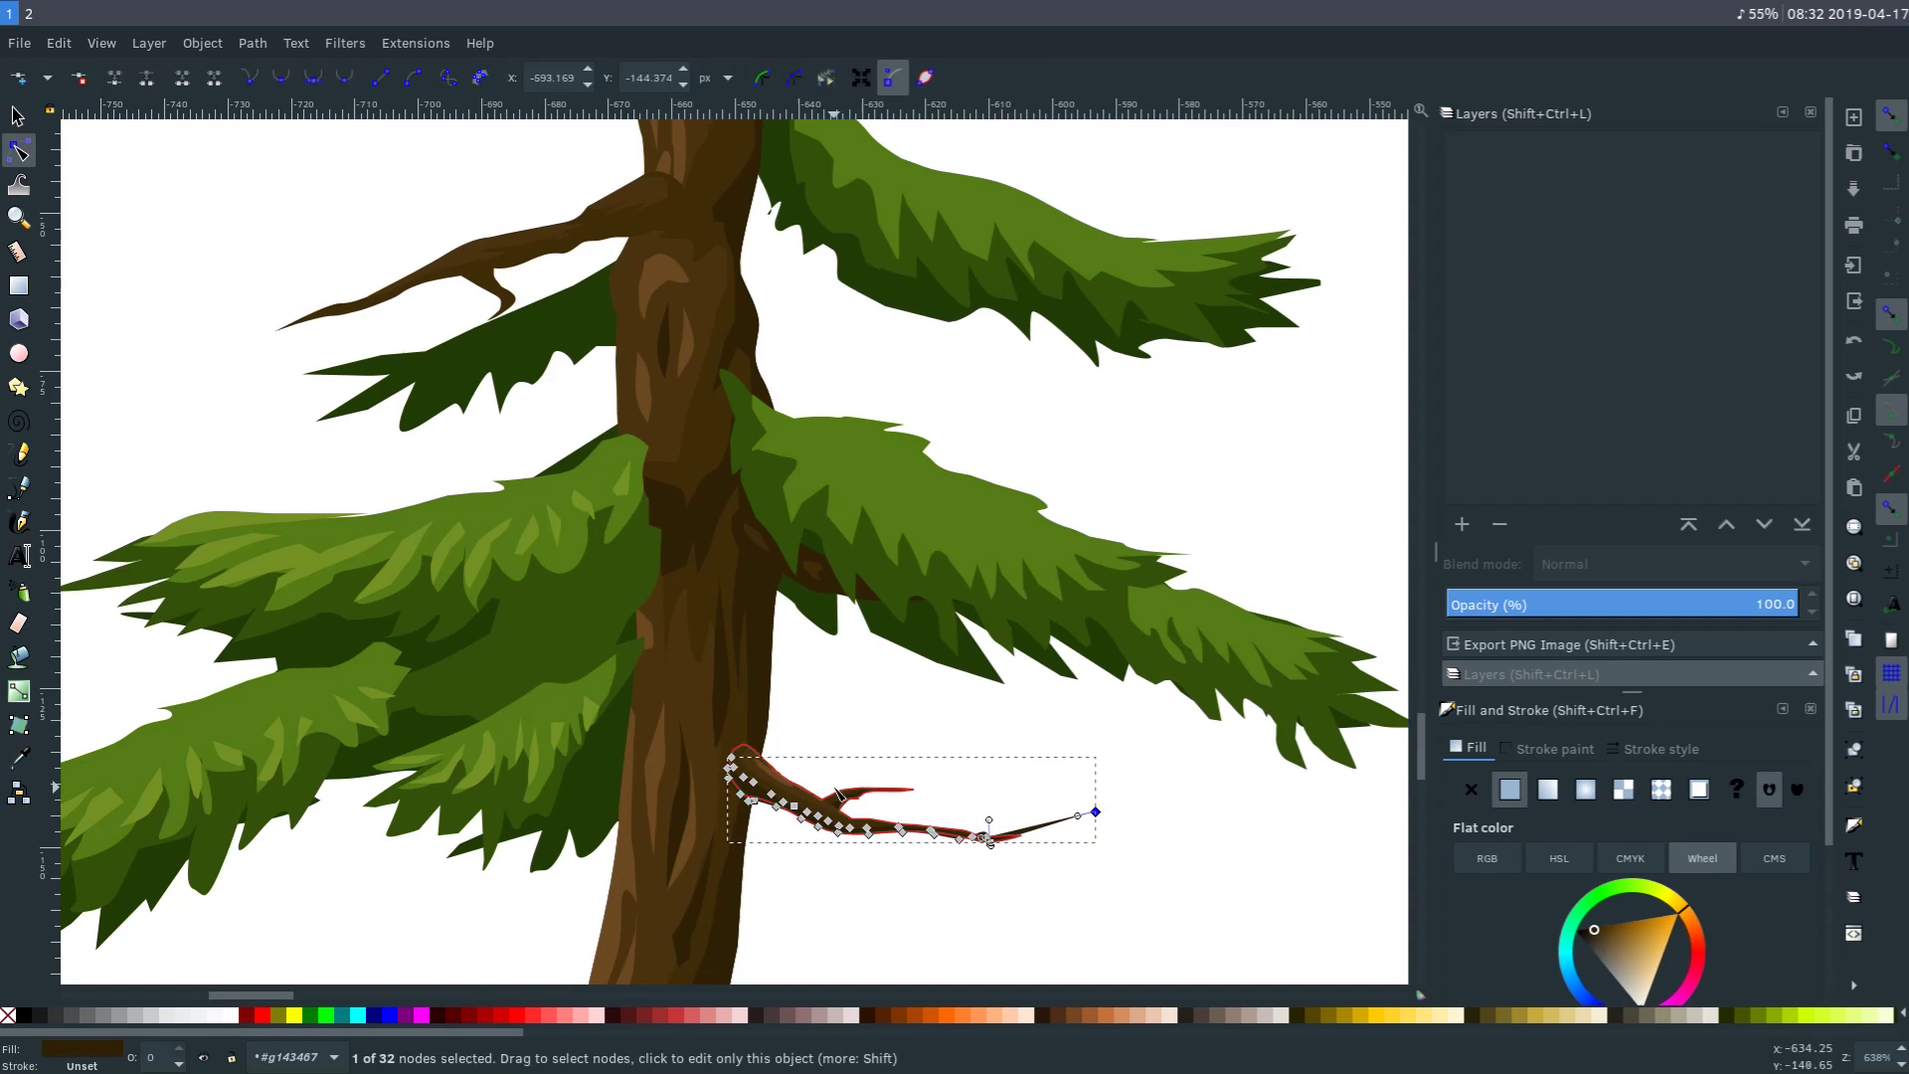
{"action": "left_click", "coordinate": [824, 845]}
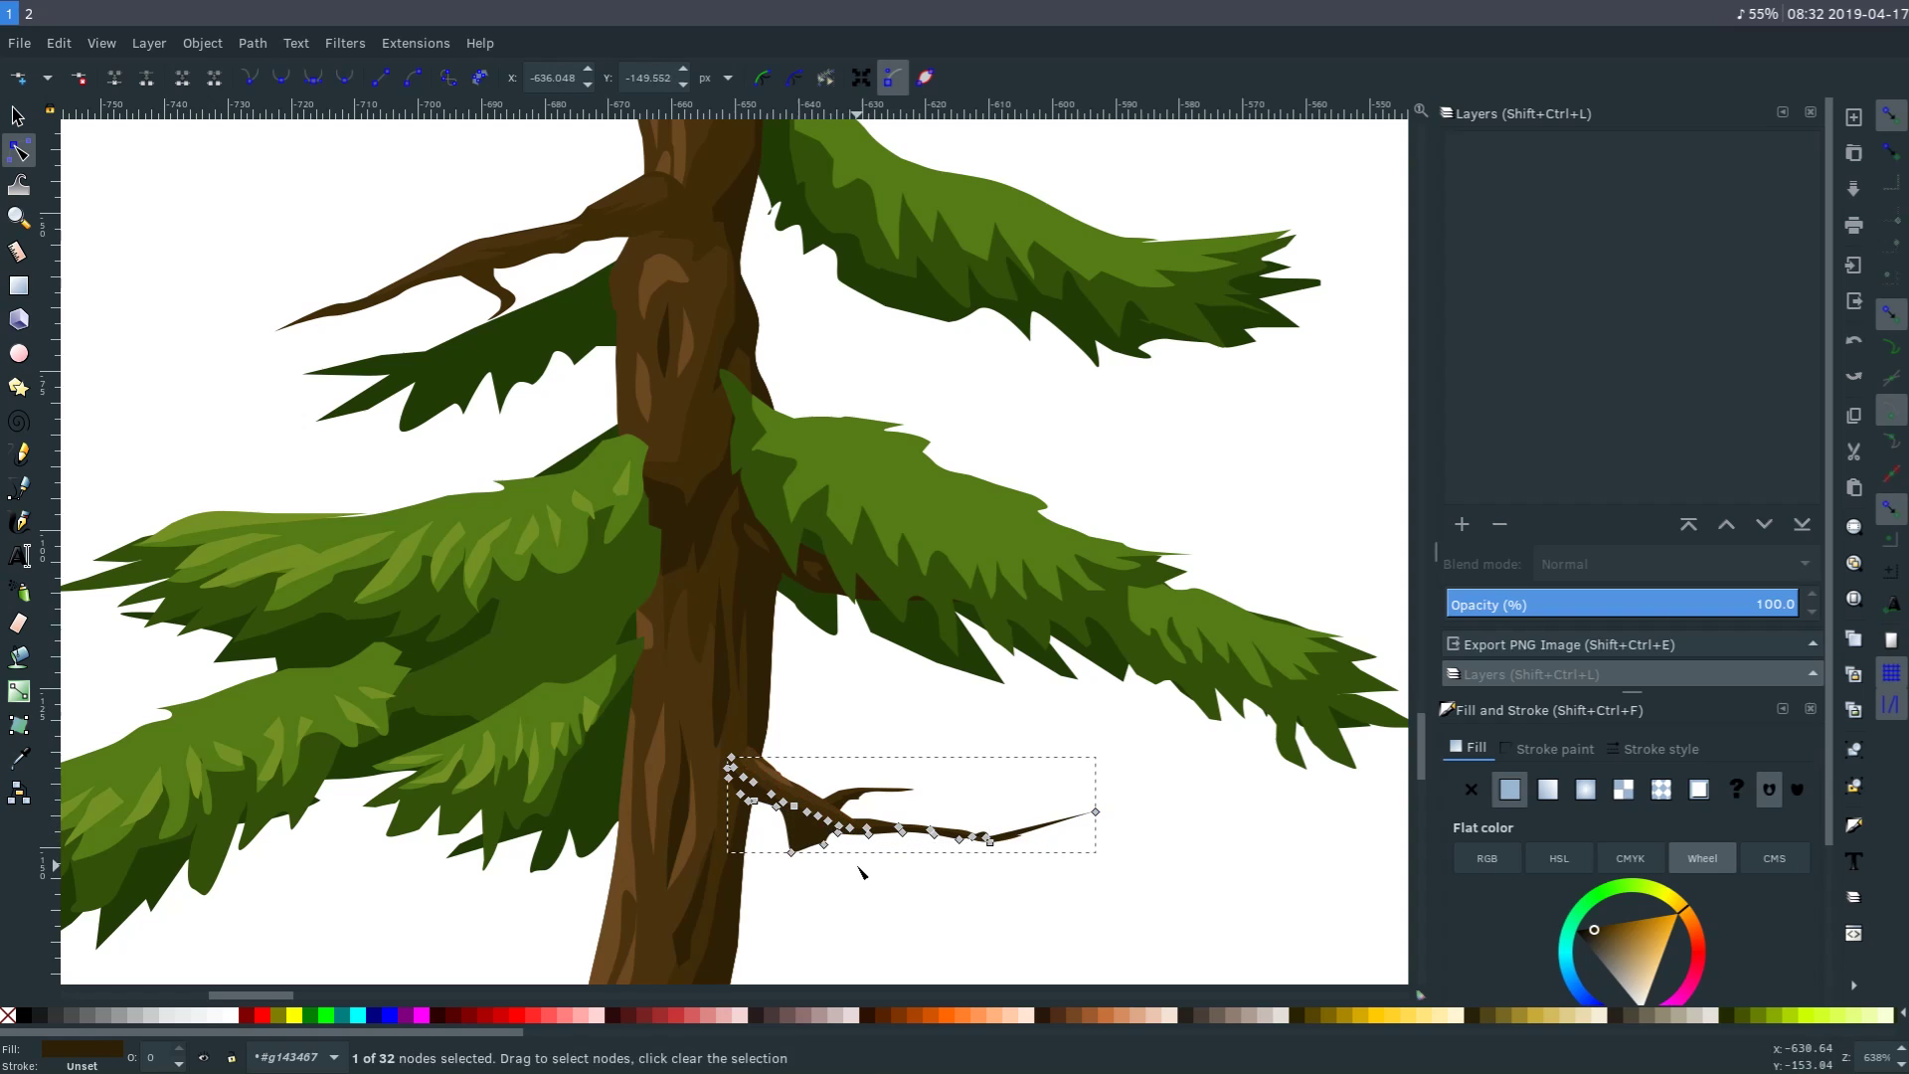
{"action": "key", "text": "Escape"}
Zoom in and inspect the trunk's dark shape, arc highlight and trunk by selecting them.
{"action": "key", "text": "plus"}
{"action": "scroll", "coordinate": [829, 820], "scroll_direction": "up", "scroll_amount": 1, "text": "ctrl"}
{"action": "scroll", "coordinate": [775, 597], "scroll_direction": "up", "scroll_amount": 4}
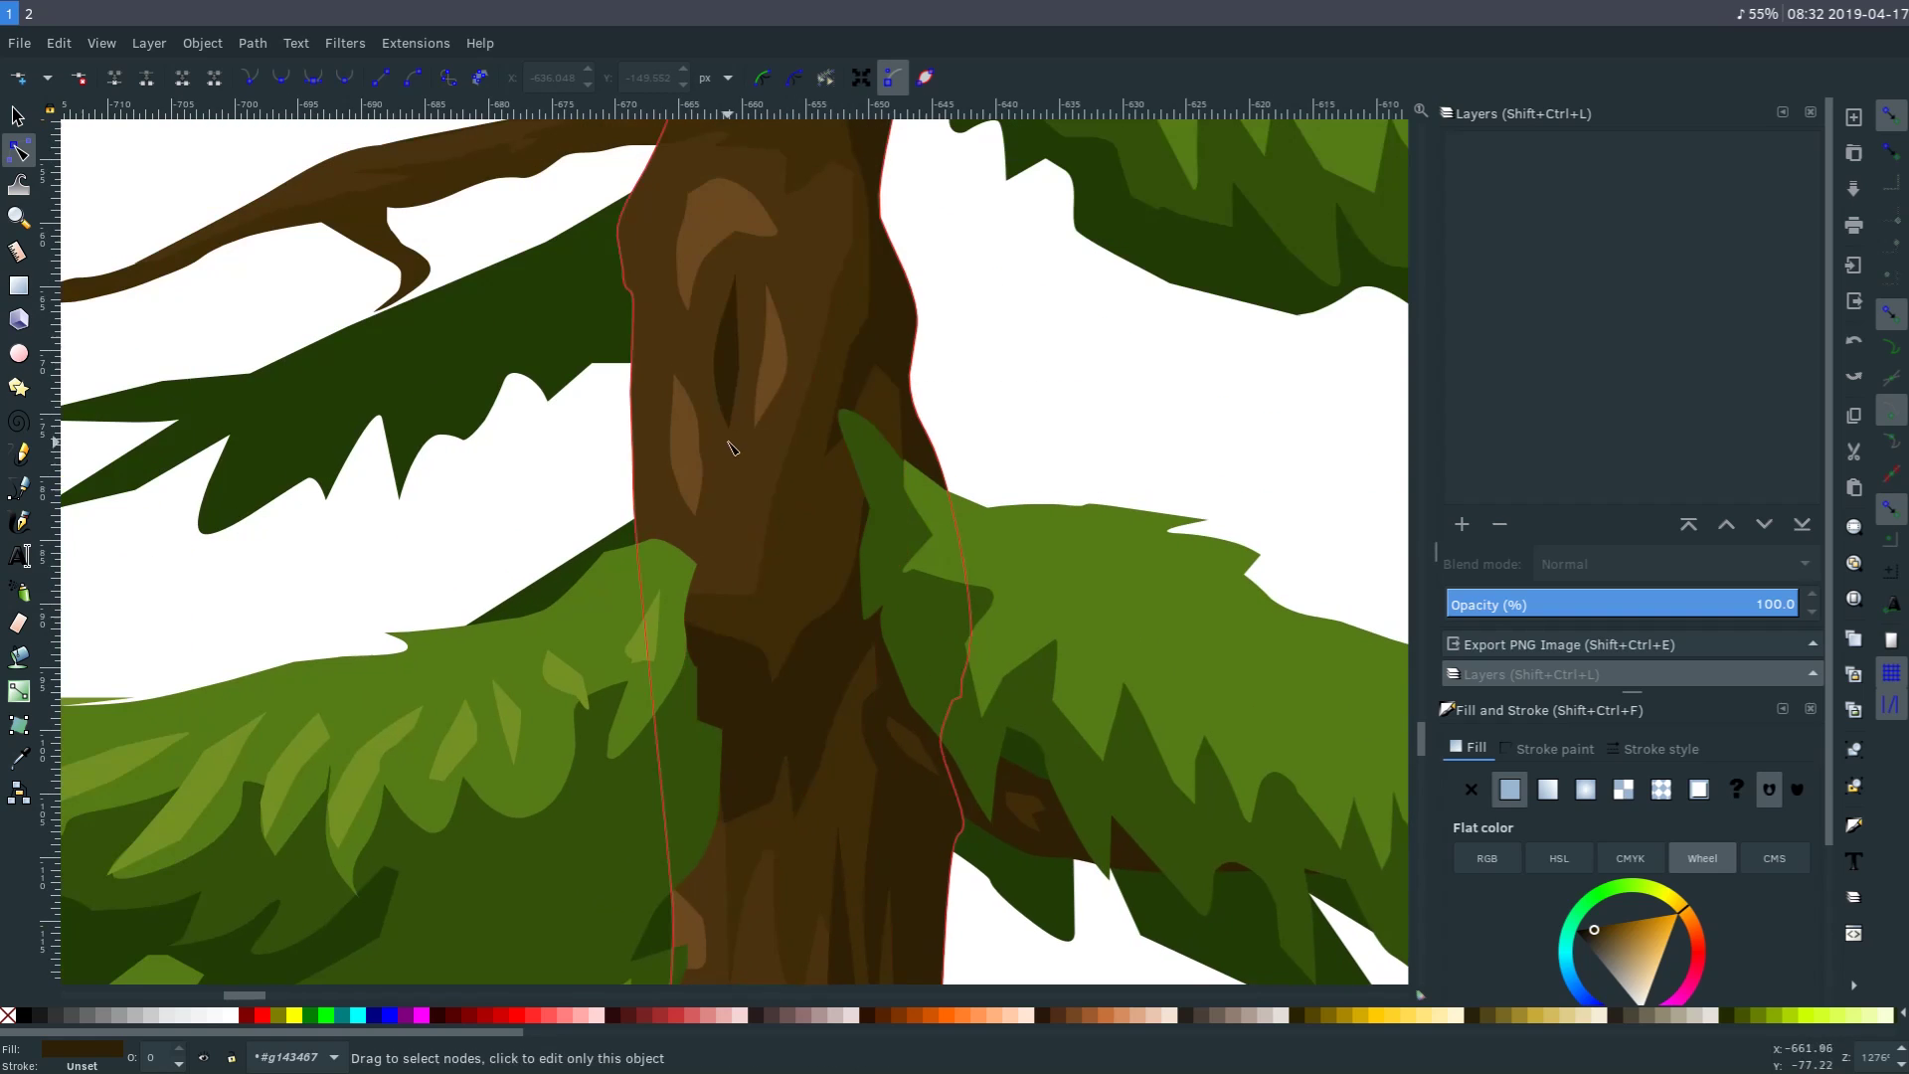
{"action": "left_click", "coordinate": [729, 359]}
{"action": "scroll", "coordinate": [772, 369], "scroll_direction": "up", "scroll_amount": 3}
{"action": "scroll", "coordinate": [687, 492], "scroll_direction": "up", "scroll_amount": 1, "text": "ctrl"}
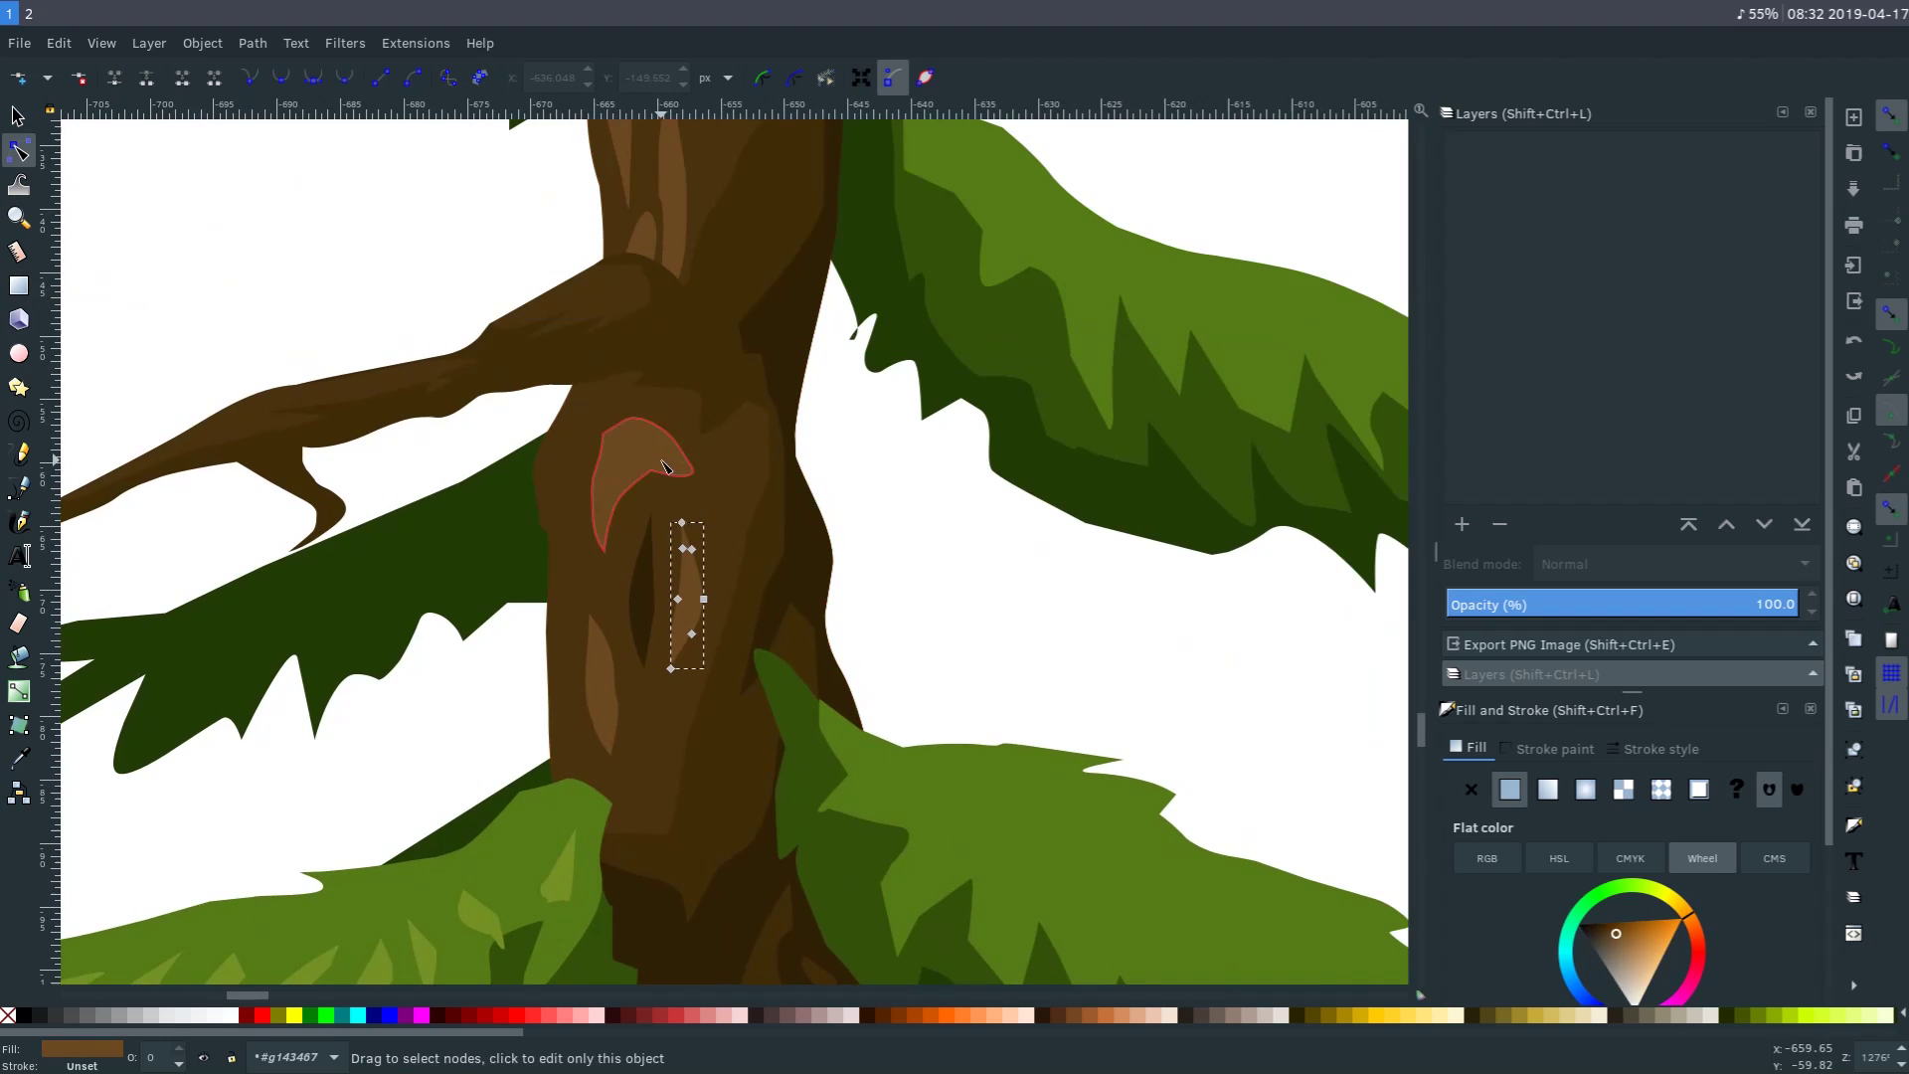
{"action": "left_click", "coordinate": [605, 553]}
{"action": "scroll", "coordinate": [673, 499], "scroll_direction": "up", "scroll_amount": 2}
{"action": "scroll", "coordinate": [588, 736], "scroll_direction": "down", "scroll_amount": 1, "text": "ctrl"}
{"action": "scroll", "coordinate": [602, 511], "scroll_direction": "up", "scroll_amount": 3}
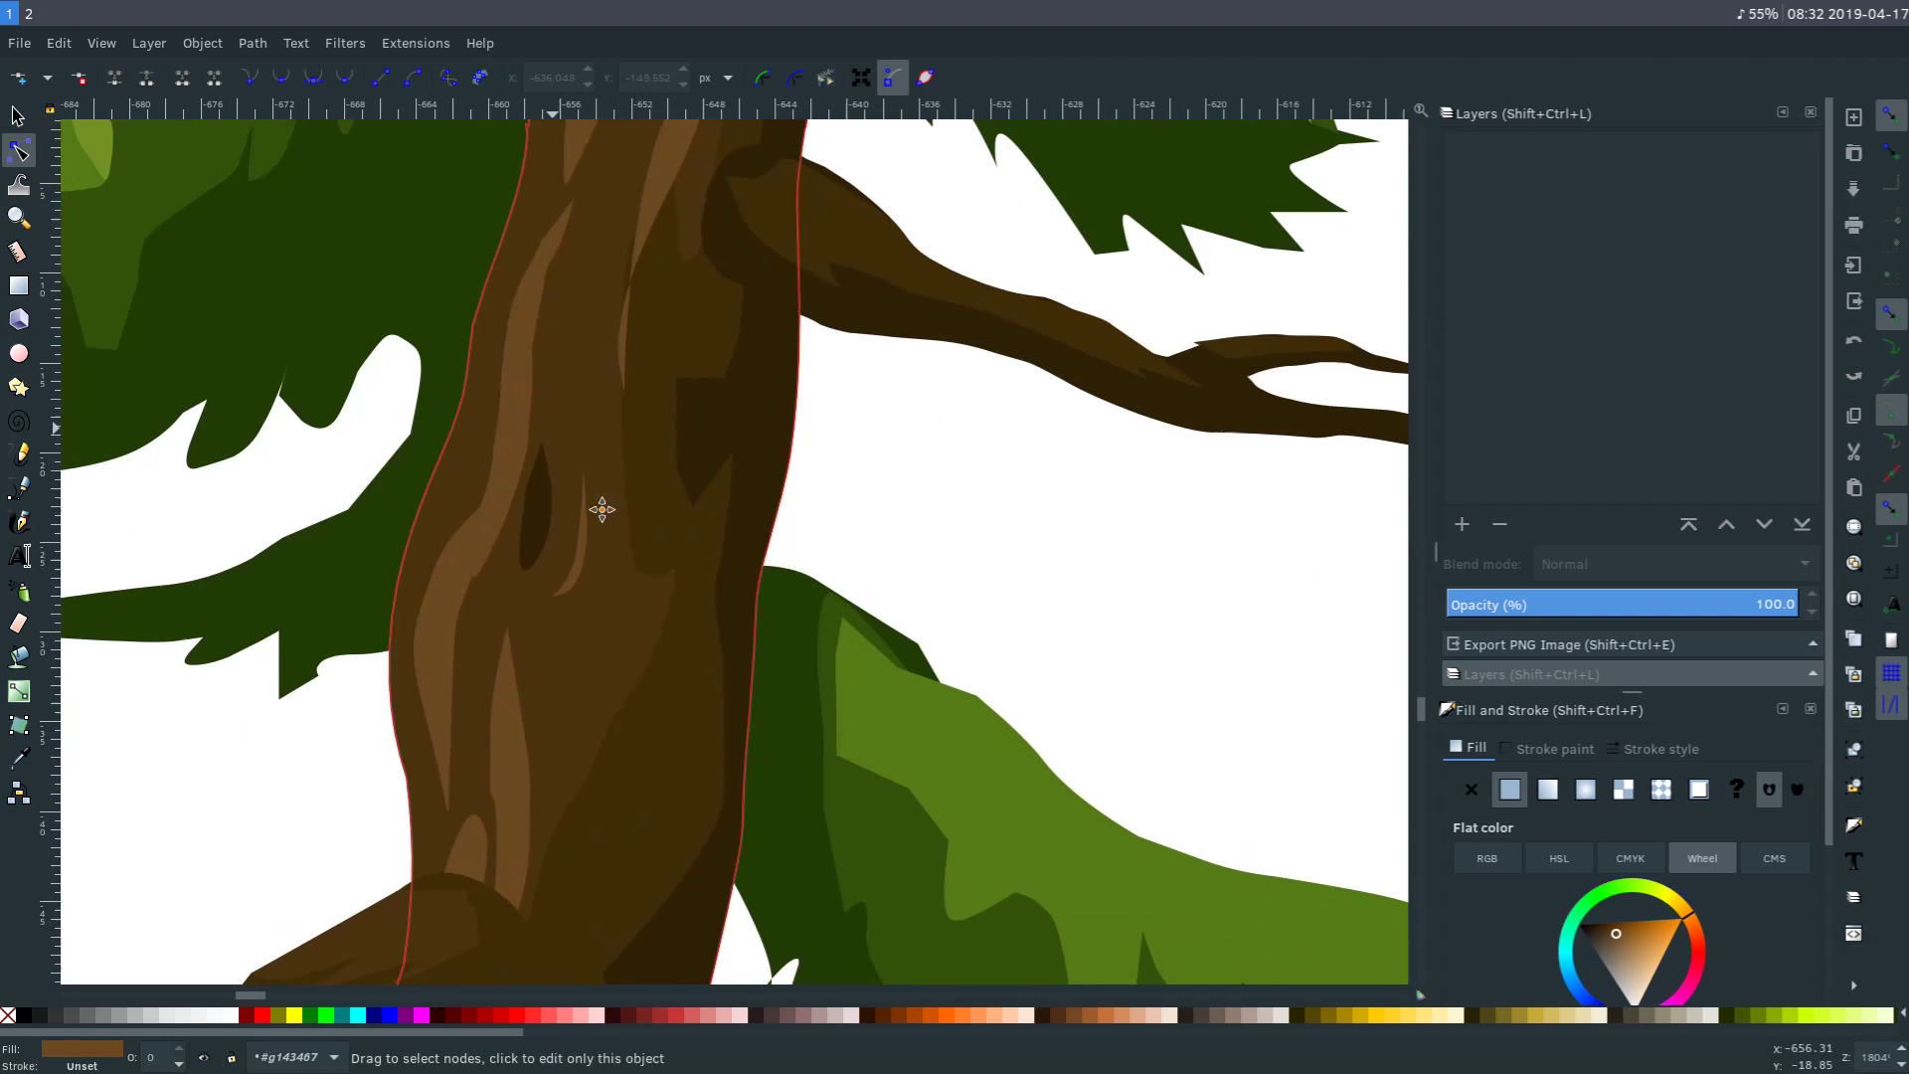
{"action": "scroll", "coordinate": [601, 512], "scroll_direction": "up", "scroll_amount": 3}
{"action": "scroll", "coordinate": [858, 709], "scroll_direction": "up", "scroll_amount": 2}
{"action": "scroll", "coordinate": [858, 709], "scroll_direction": "down", "scroll_amount": 2, "text": "ctrl"}
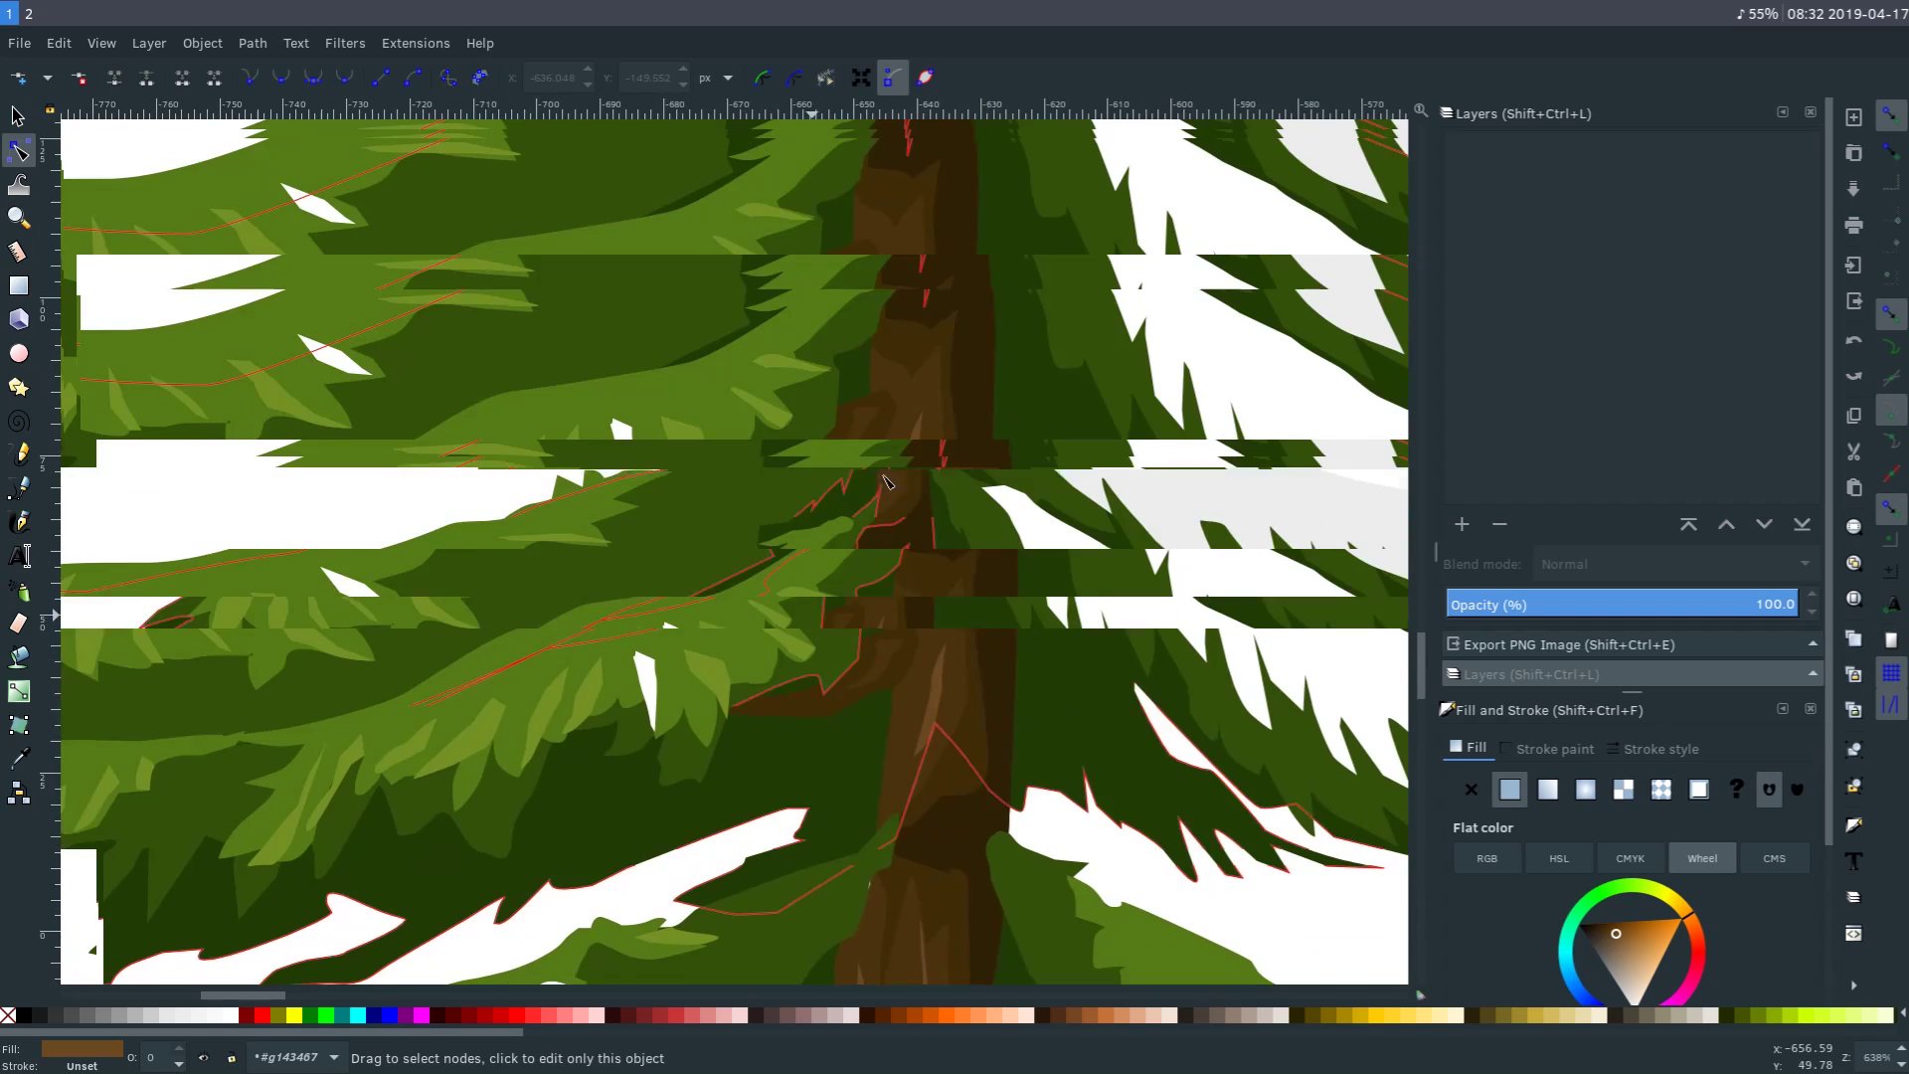
{"action": "scroll", "coordinate": [881, 457], "scroll_direction": "down", "scroll_amount": 2, "text": "ctrl"}
{"action": "scroll", "coordinate": [881, 456], "scroll_direction": "down", "scroll_amount": 1, "text": "ctrl"}
{"action": "scroll", "coordinate": [881, 456], "scroll_direction": "down", "scroll_amount": 1, "text": "ctrl"}
{"action": "left_click", "coordinate": [755, 806]}
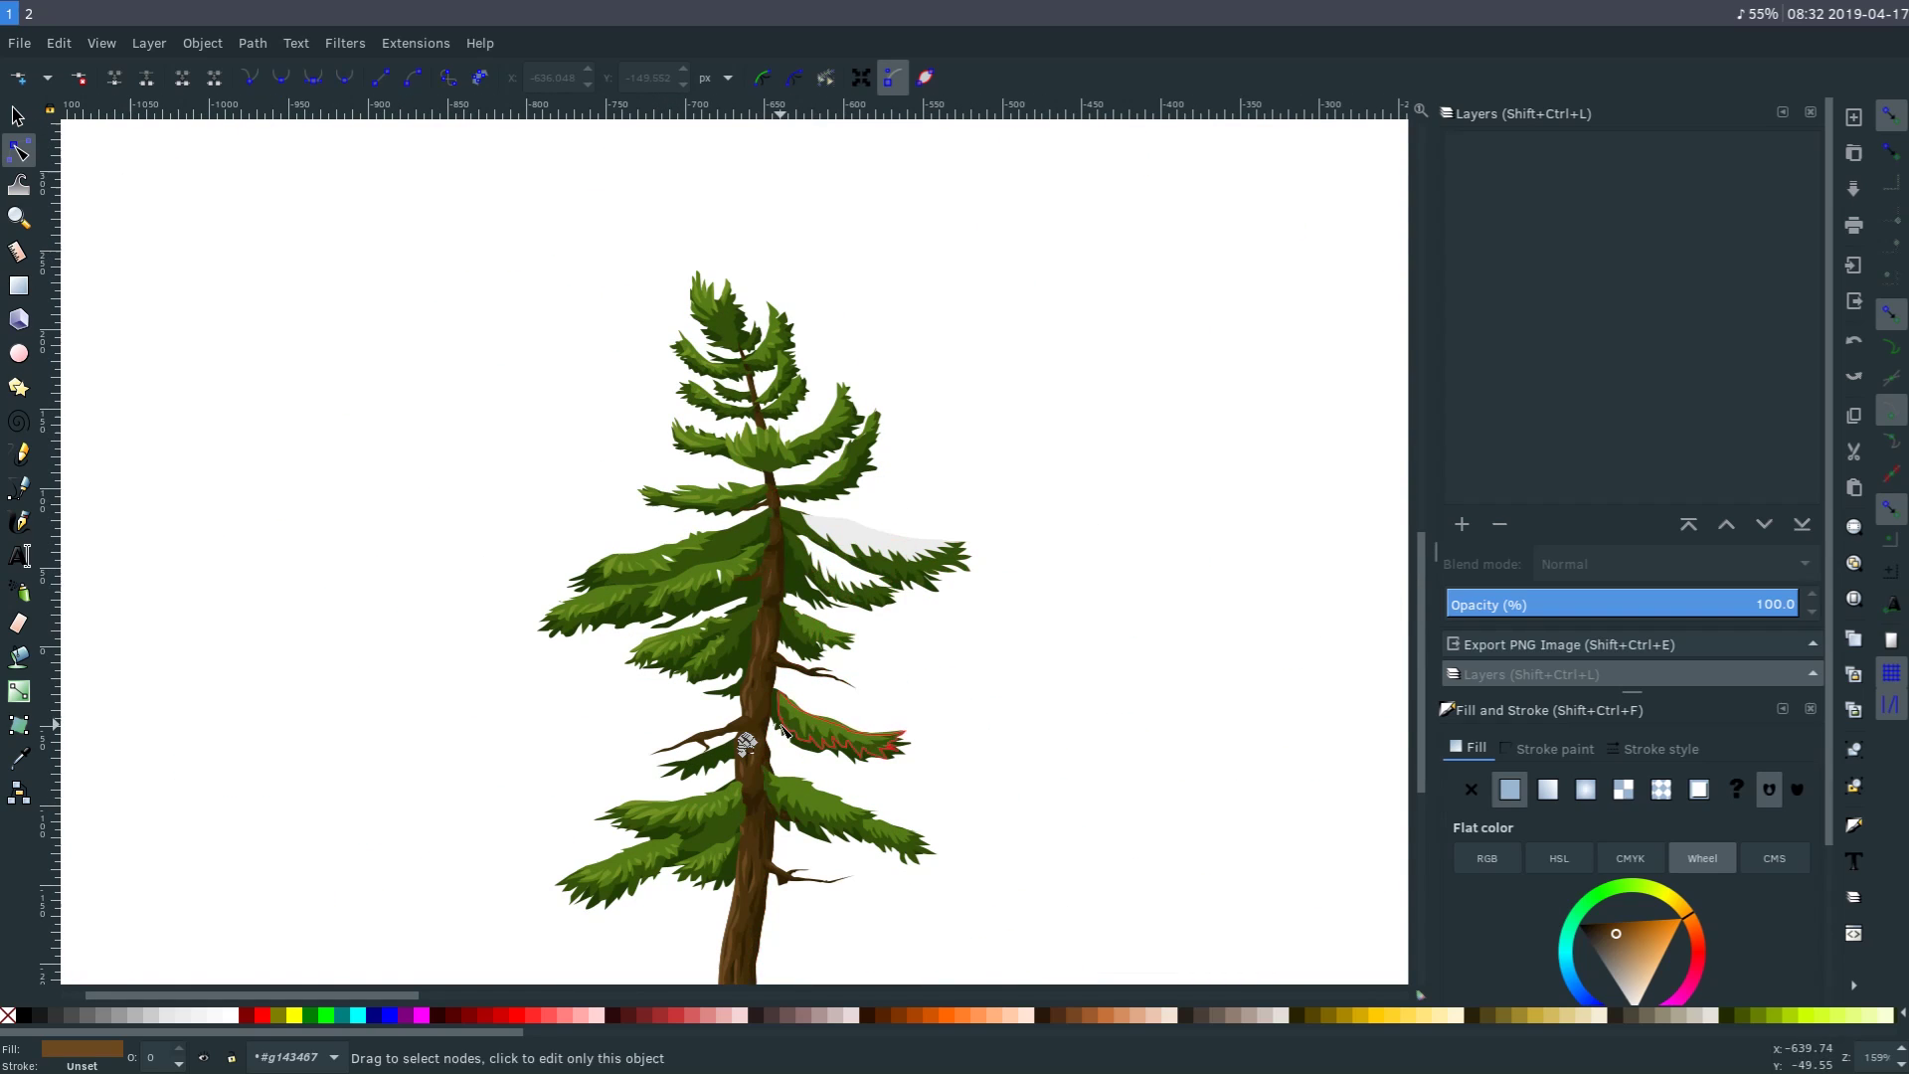
{"action": "scroll", "coordinate": [758, 747], "scroll_direction": "down", "scroll_amount": 2}
{"action": "scroll", "coordinate": [762, 602], "scroll_direction": "down", "scroll_amount": 2}
{"action": "scroll", "coordinate": [739, 425], "scroll_direction": "up", "scroll_amount": 3}
{"action": "scroll", "coordinate": [739, 425], "scroll_direction": "right", "scroll_amount": 1}
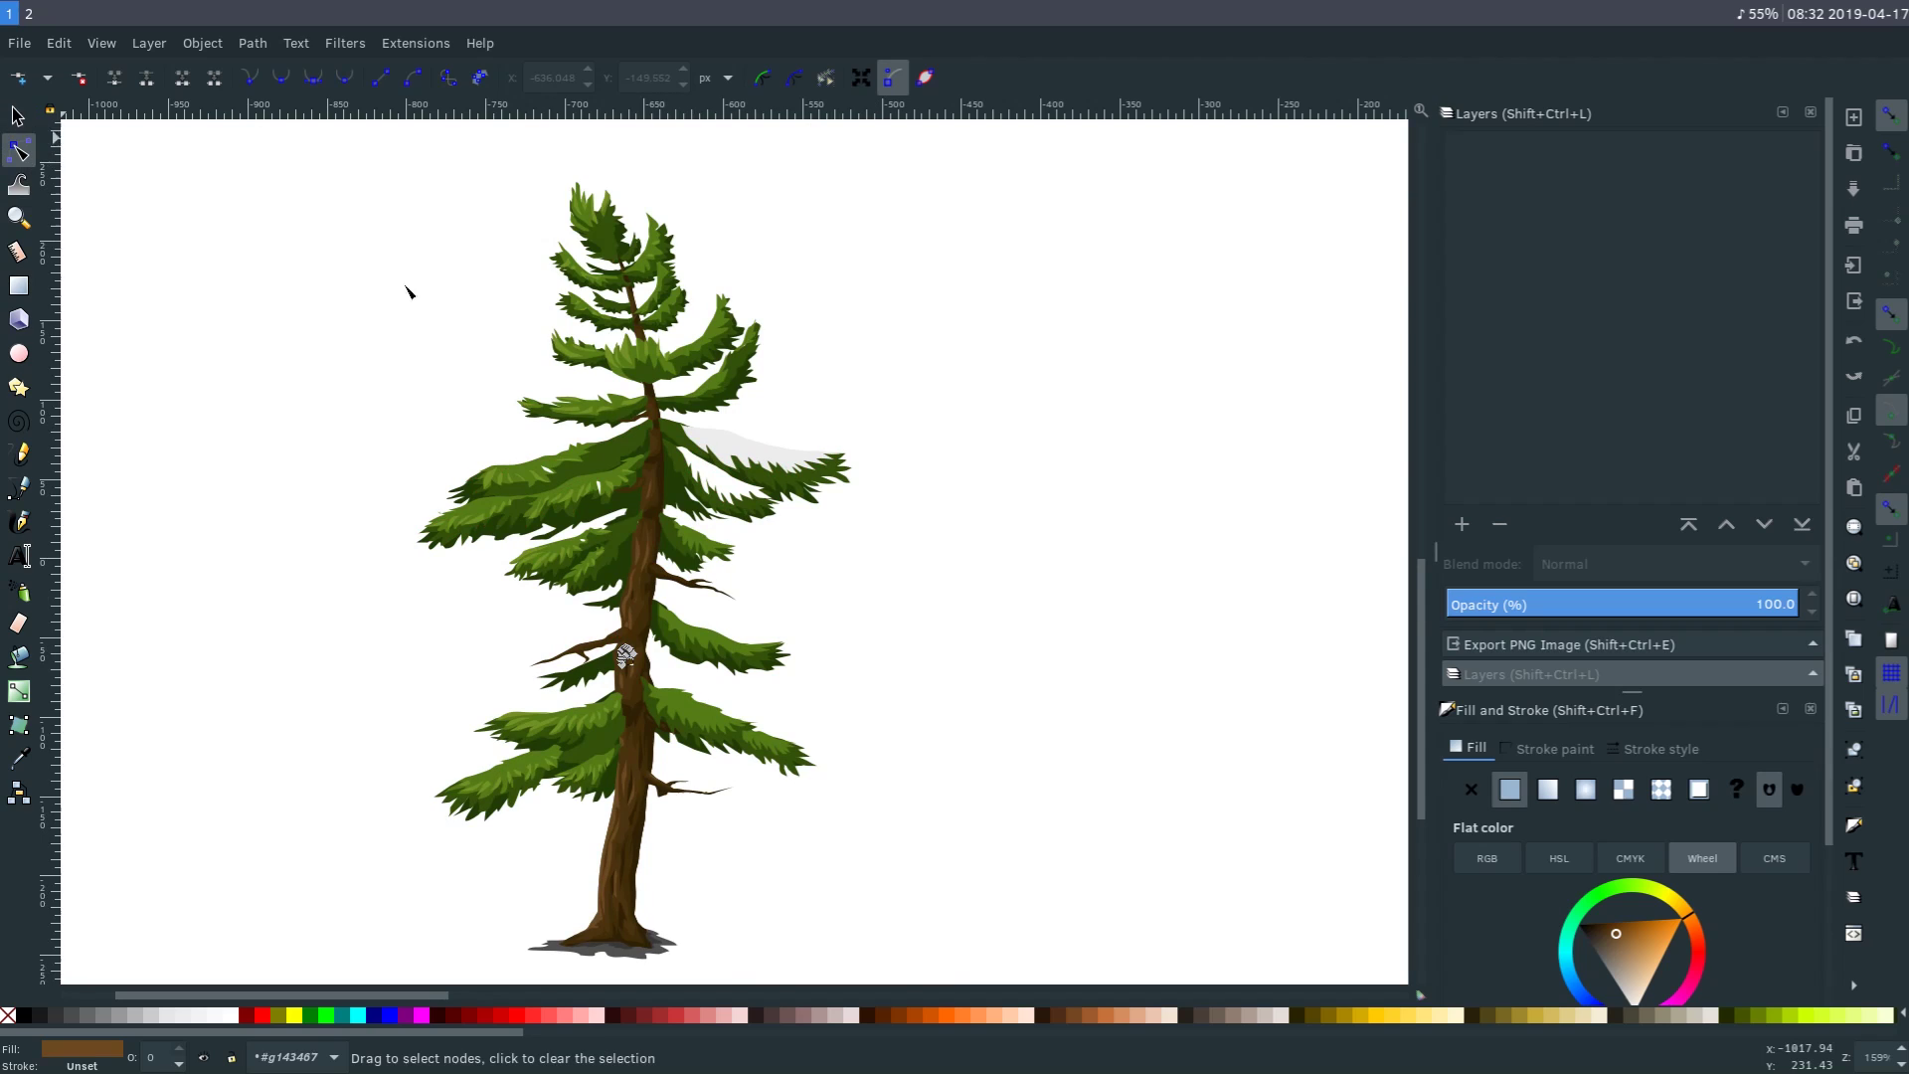
{"action": "scroll", "coordinate": [696, 531], "scroll_direction": "right", "scroll_amount": 2}
{"action": "scroll", "coordinate": [696, 530], "scroll_direction": "up", "scroll_amount": 1}
{"action": "scroll", "coordinate": [696, 530], "scroll_direction": "left", "scroll_amount": 3}
{"action": "scroll", "coordinate": [819, 529], "scroll_direction": "down", "scroll_amount": 1, "text": "ctrl"}
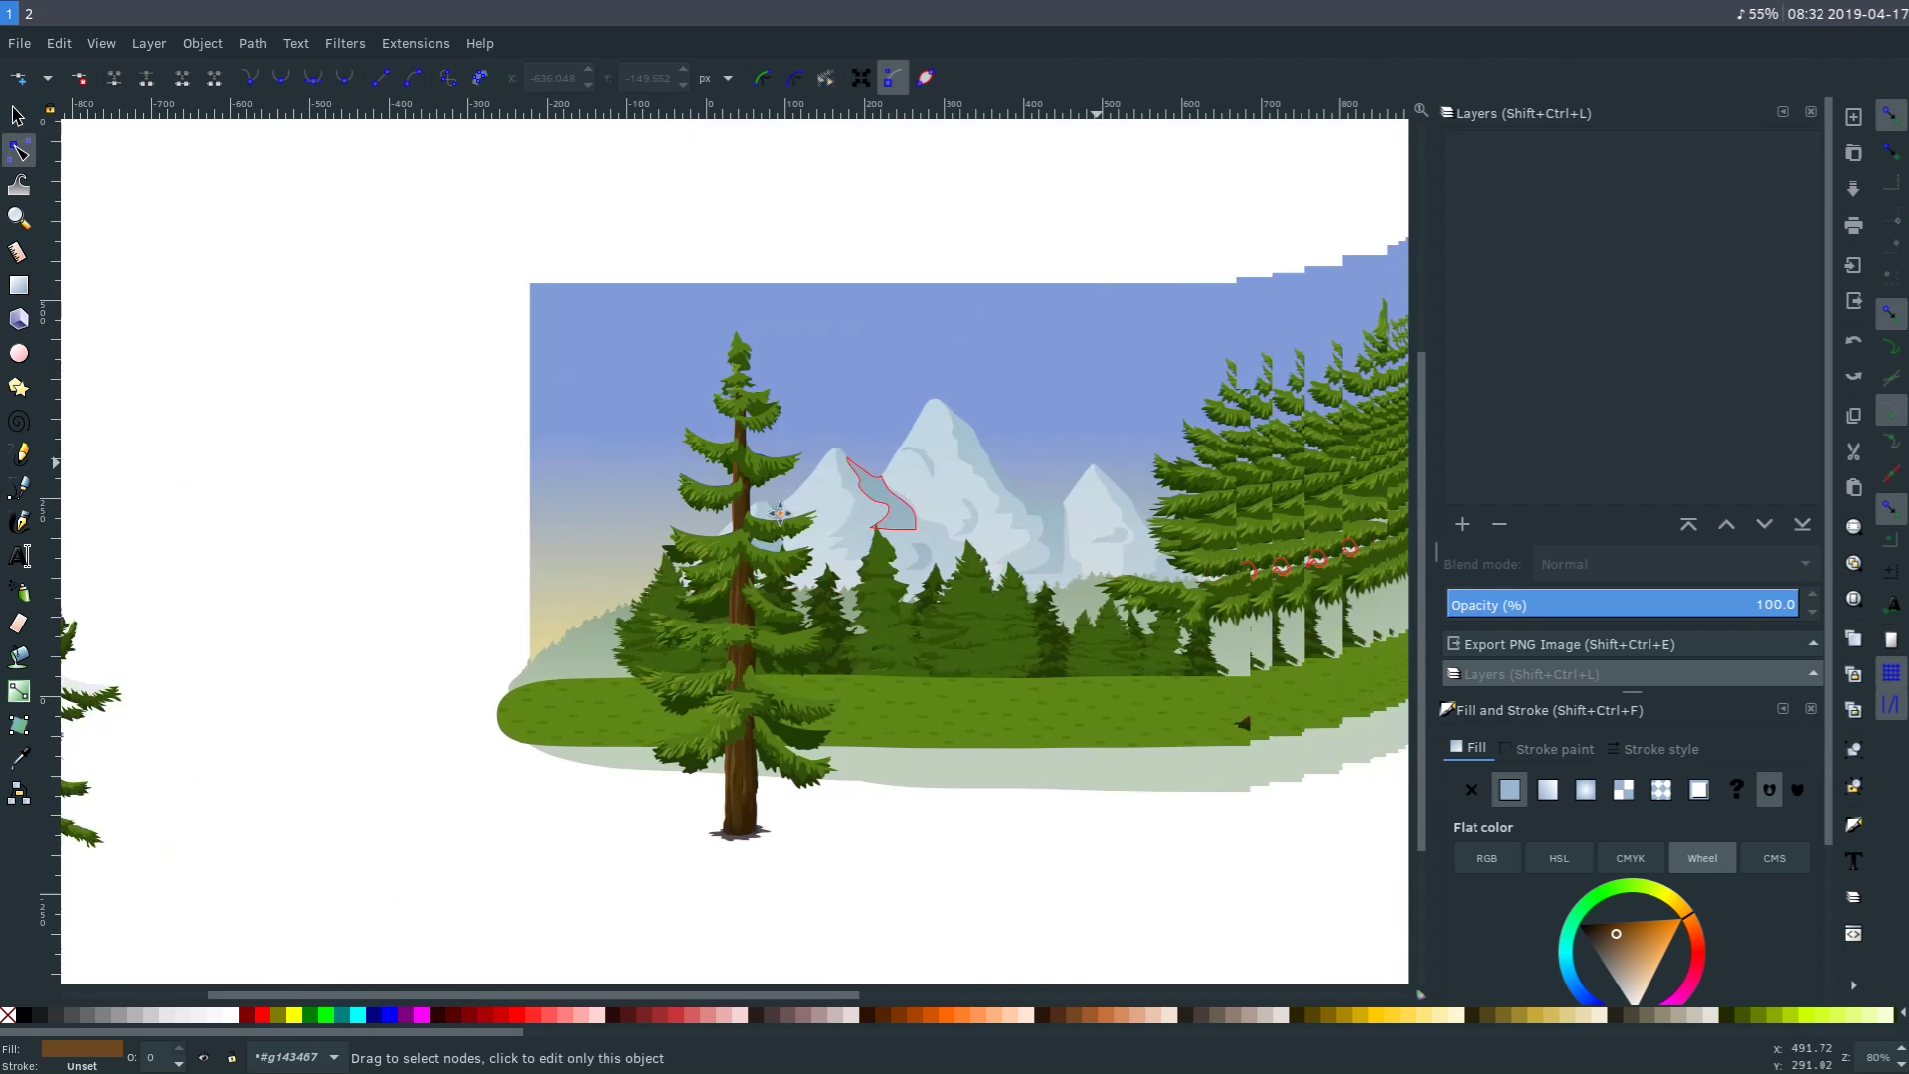
{"action": "scroll", "coordinate": [818, 528], "scroll_direction": "down", "scroll_amount": 1, "text": "ctrl"}
Select the sky rectangle, give it a flat yellow fill and drag it off the landscape.
{"action": "left_click", "coordinate": [18, 118]}
{"action": "left_click", "coordinate": [235, 328]}
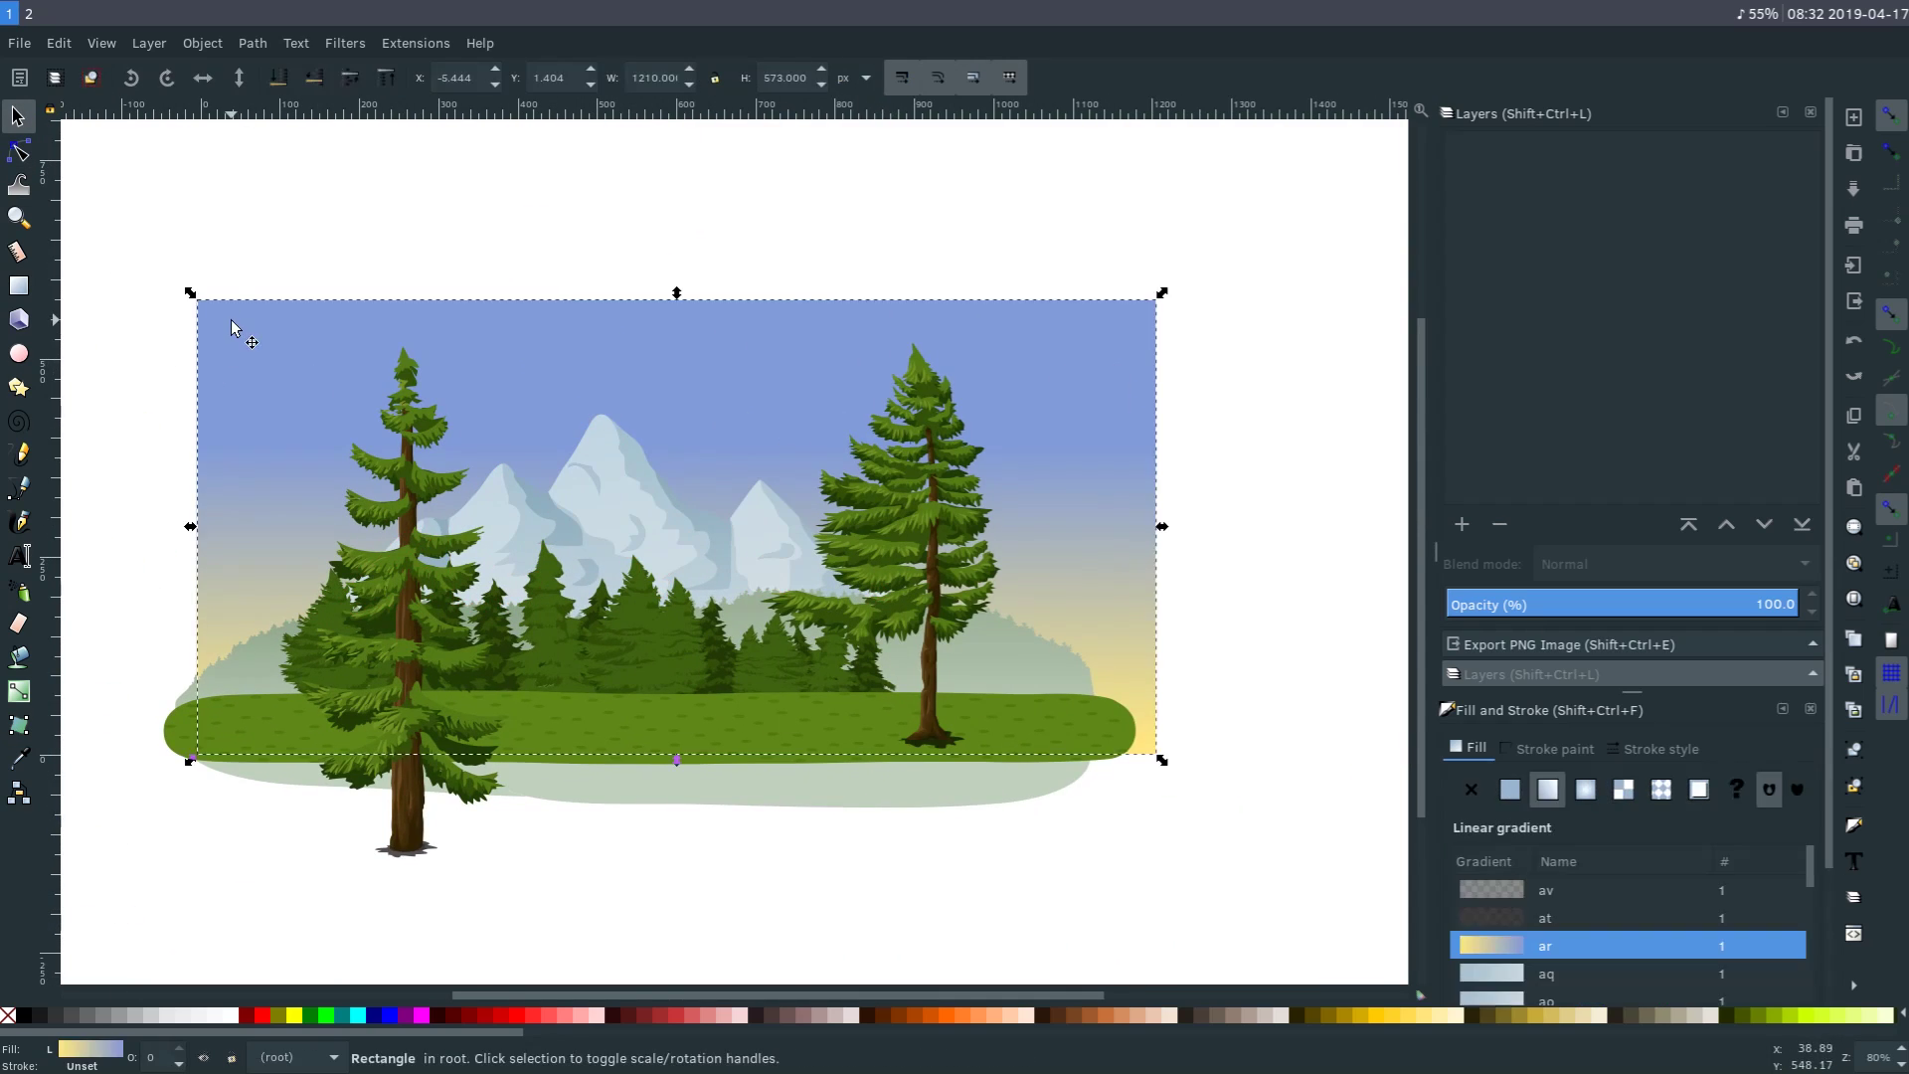
{"action": "mouse_move", "coordinate": [235, 329]}
{"action": "left_mouse_down"}
{"action": "mouse_move", "coordinate": [124, 802]}
{"action": "mouse_move", "coordinate": [235, 448]}
{"action": "left_mouse_up"}
{"action": "left_click", "coordinate": [295, 1015]}
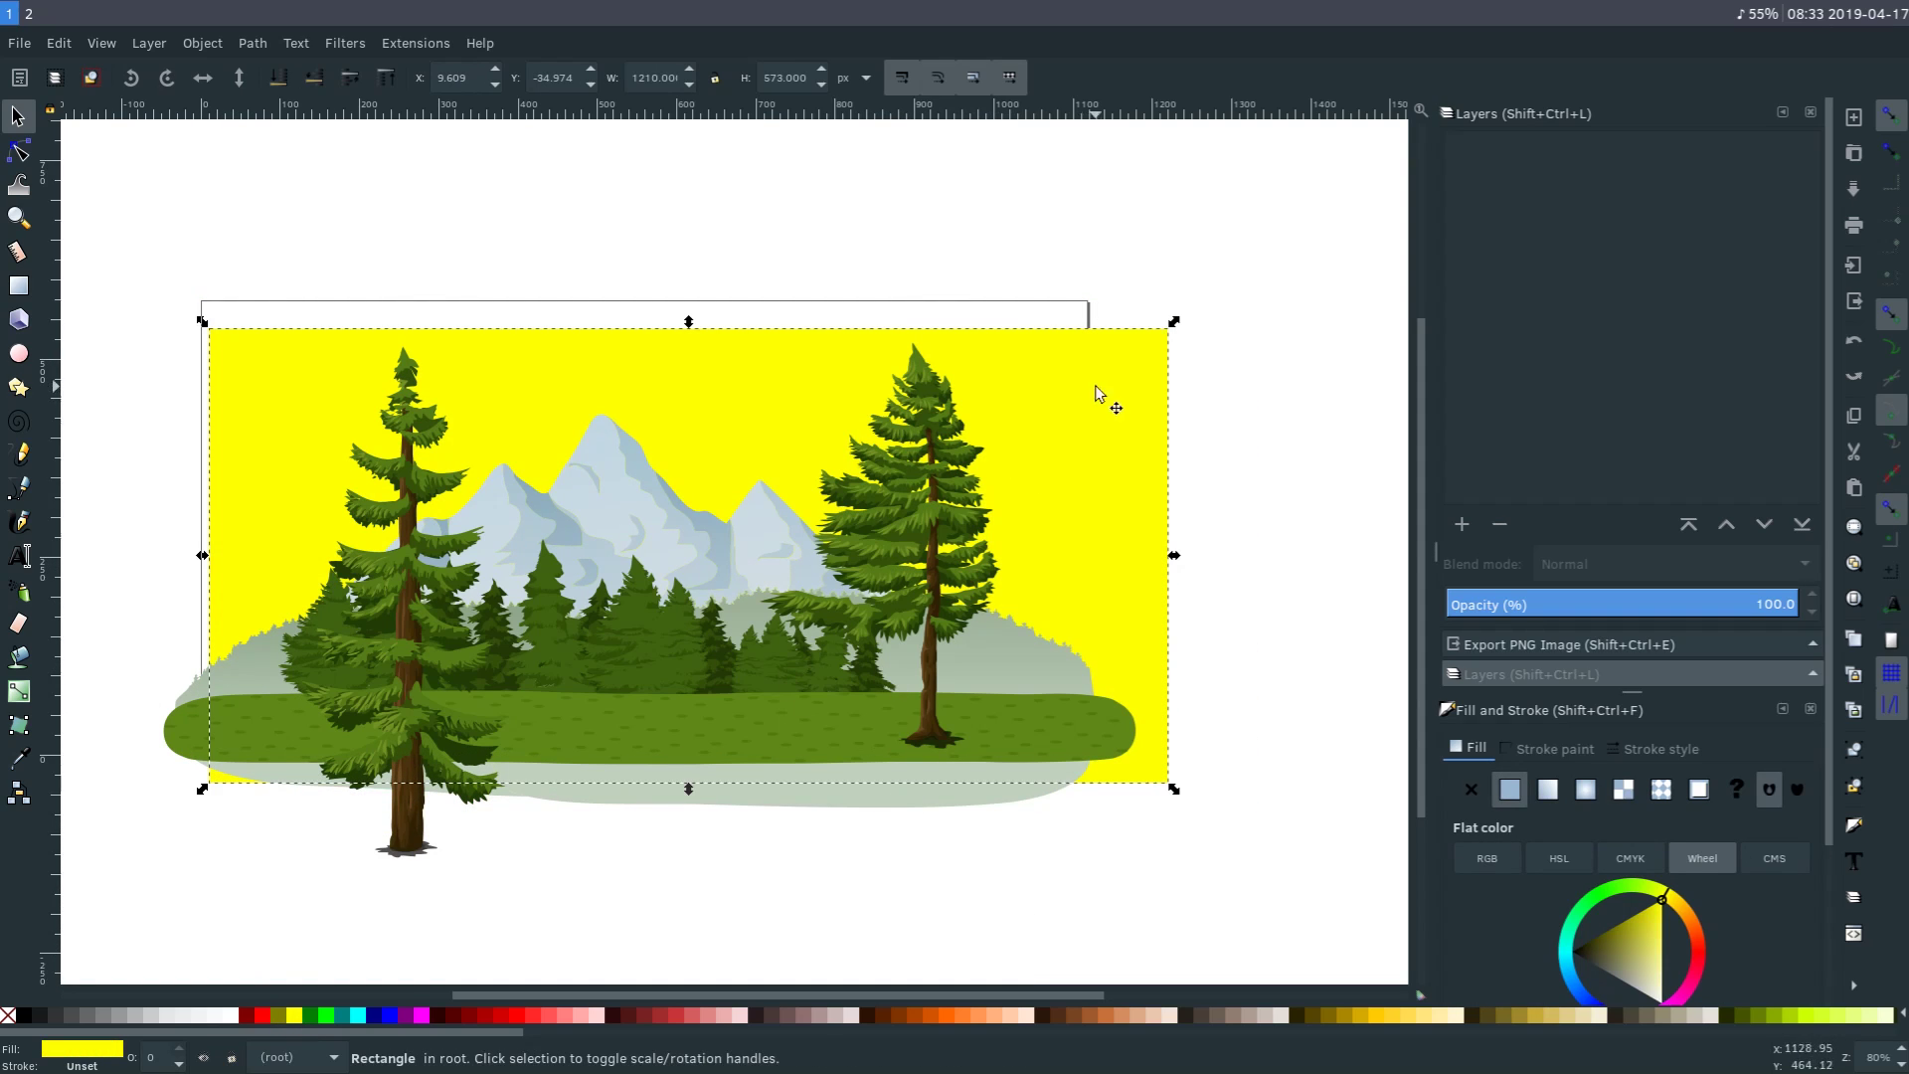
{"action": "left_click_drag", "start_coordinate": [1100, 393], "coordinate": [45, 956]}
Delete the grass strip, bushes and the right tree from the landscape.
{"action": "left_click", "coordinate": [532, 584]}
{"action": "scroll", "coordinate": [301, 434], "scroll_direction": "right", "scroll_amount": 8}
{"action": "scroll", "coordinate": [302, 433], "scroll_direction": "up", "scroll_amount": 1}
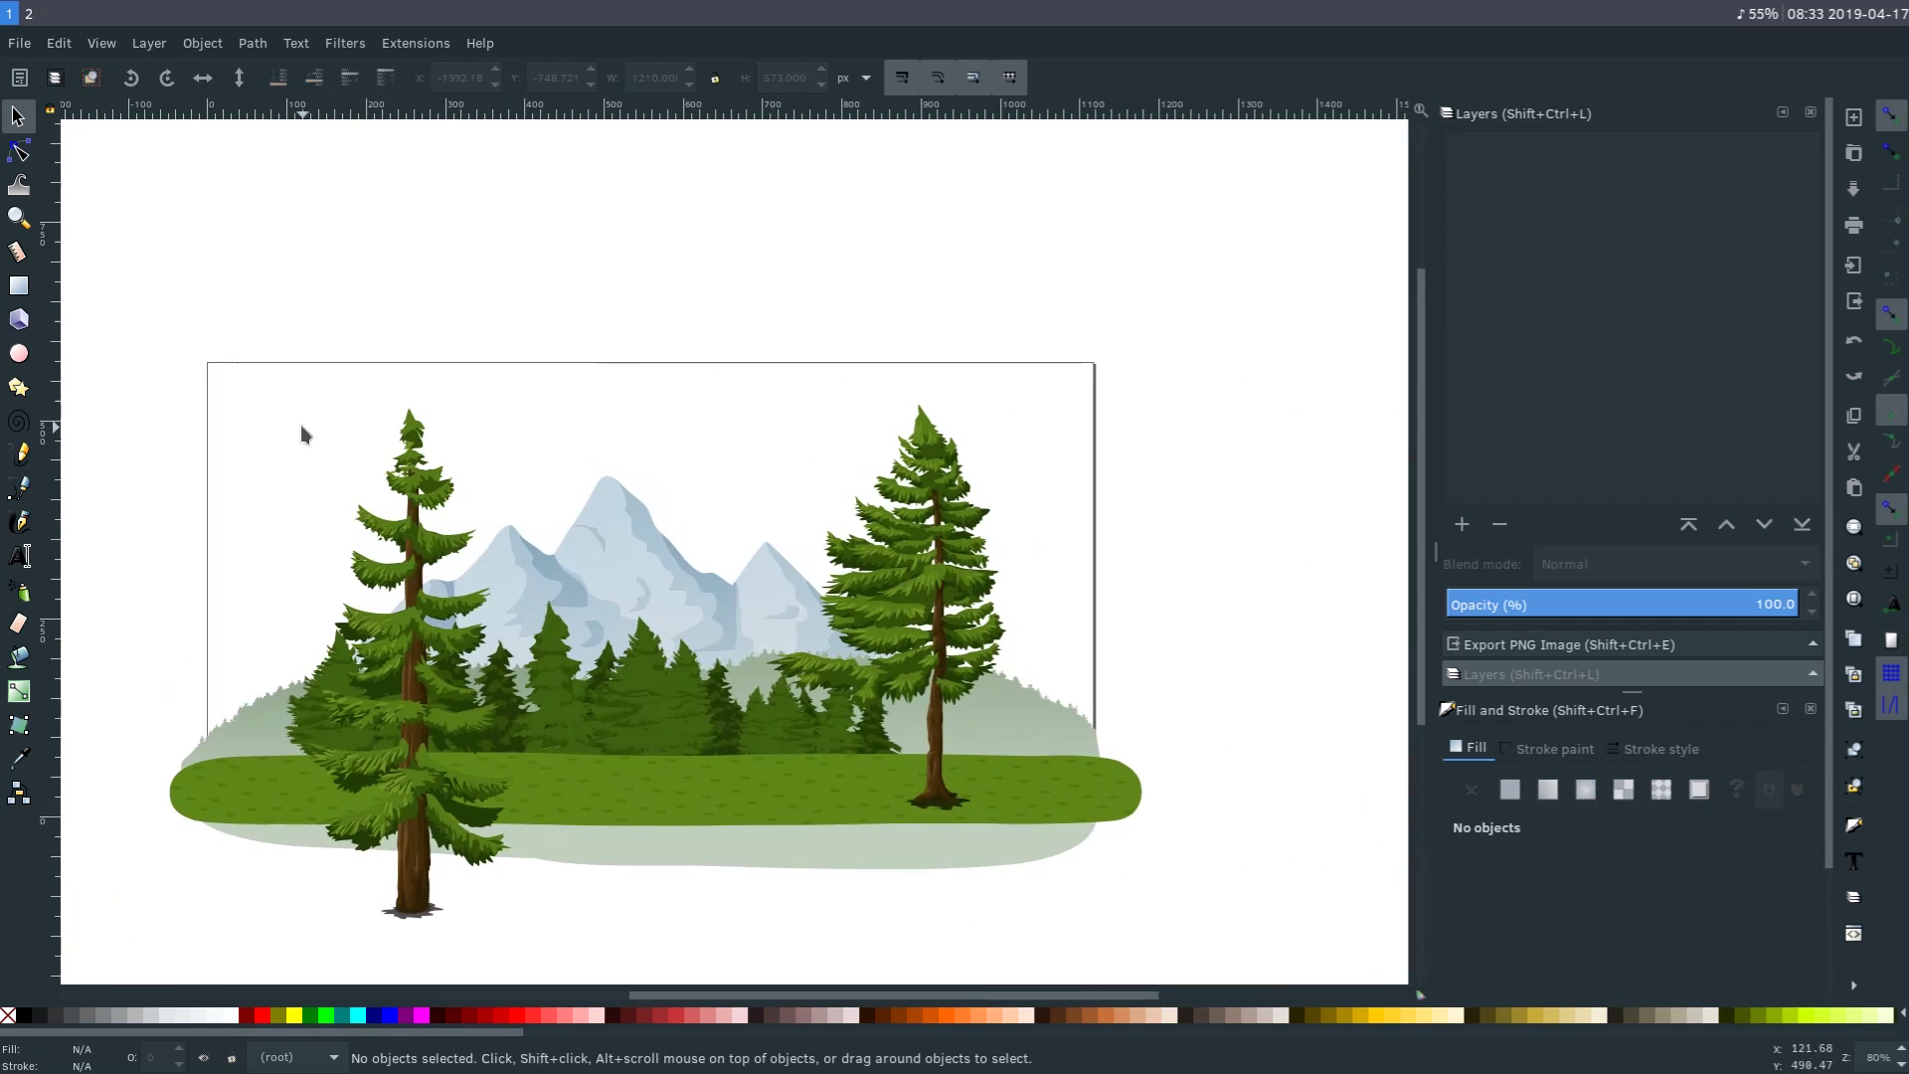
{"action": "left_click", "coordinate": [382, 583]}
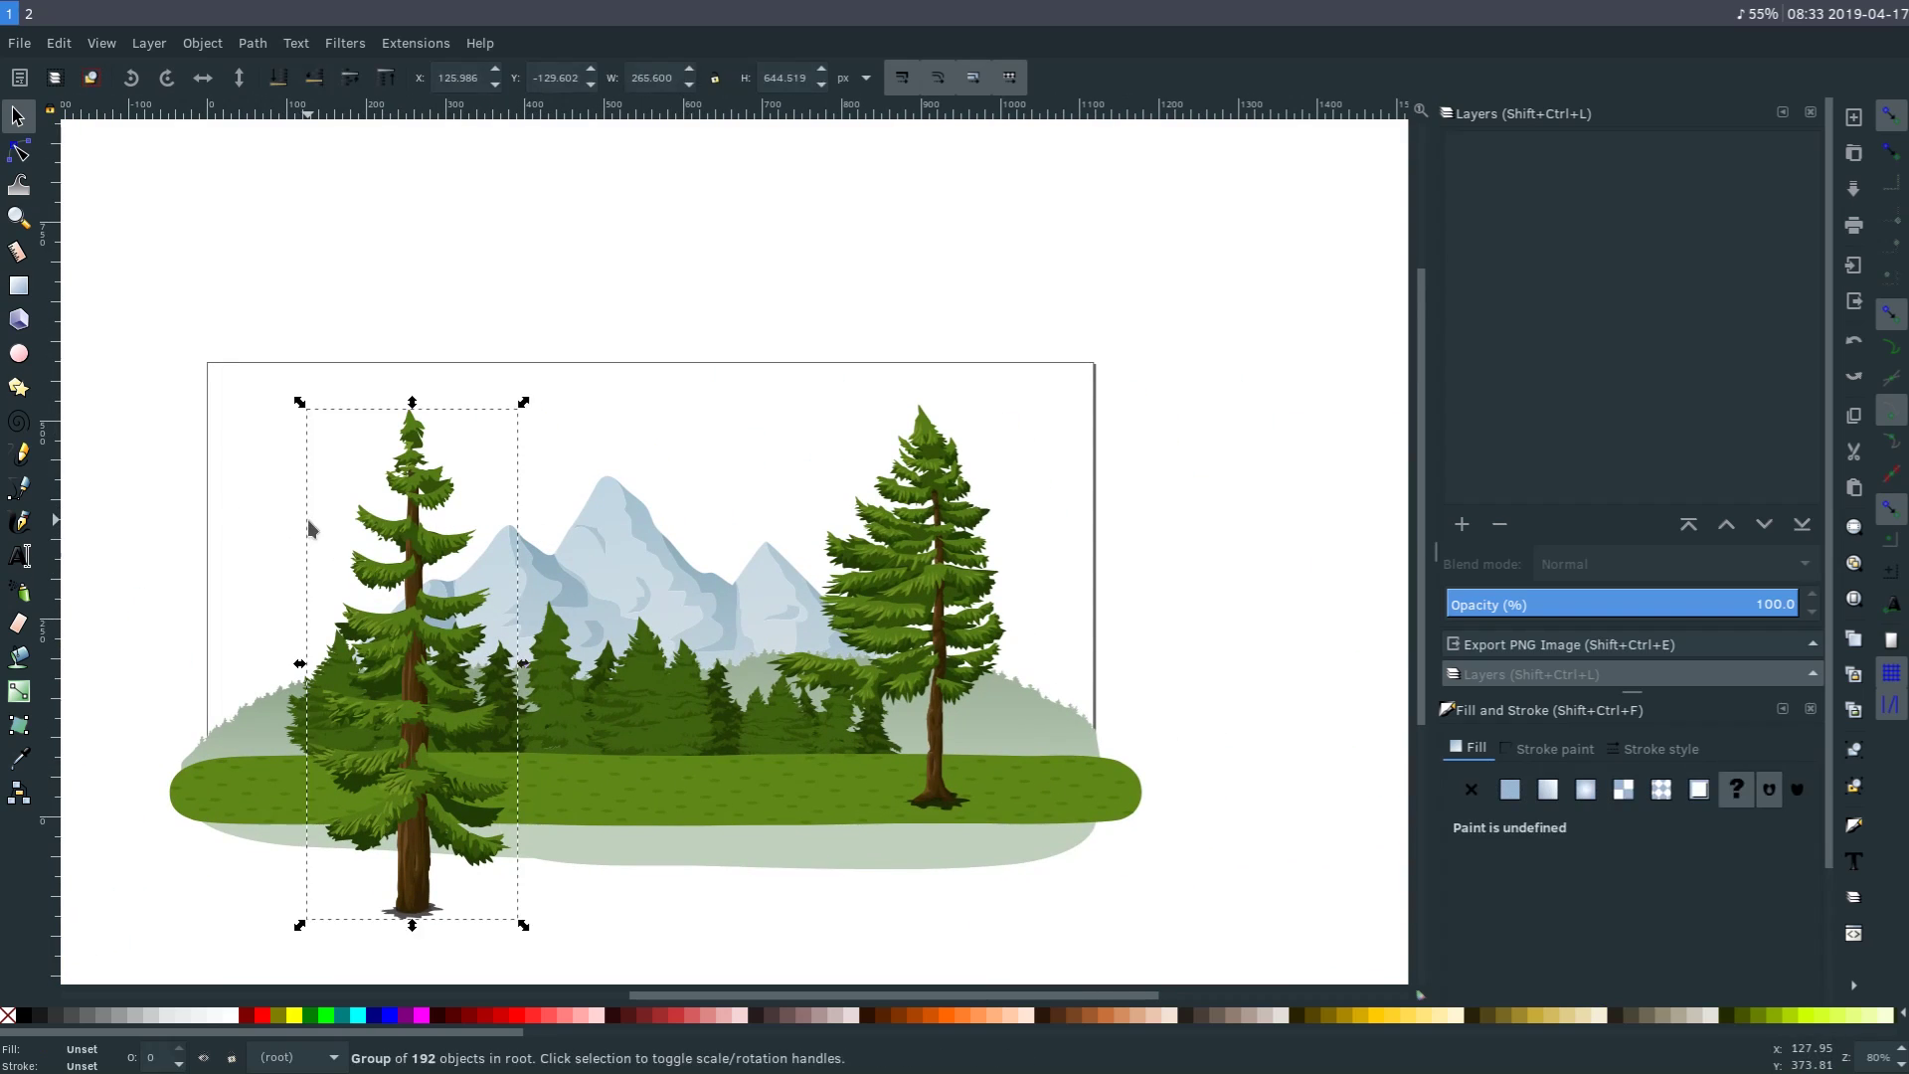
{"action": "left_click", "coordinate": [307, 530]}
{"action": "left_click_drag", "start_coordinate": [127, 920], "coordinate": [1258, 616]}
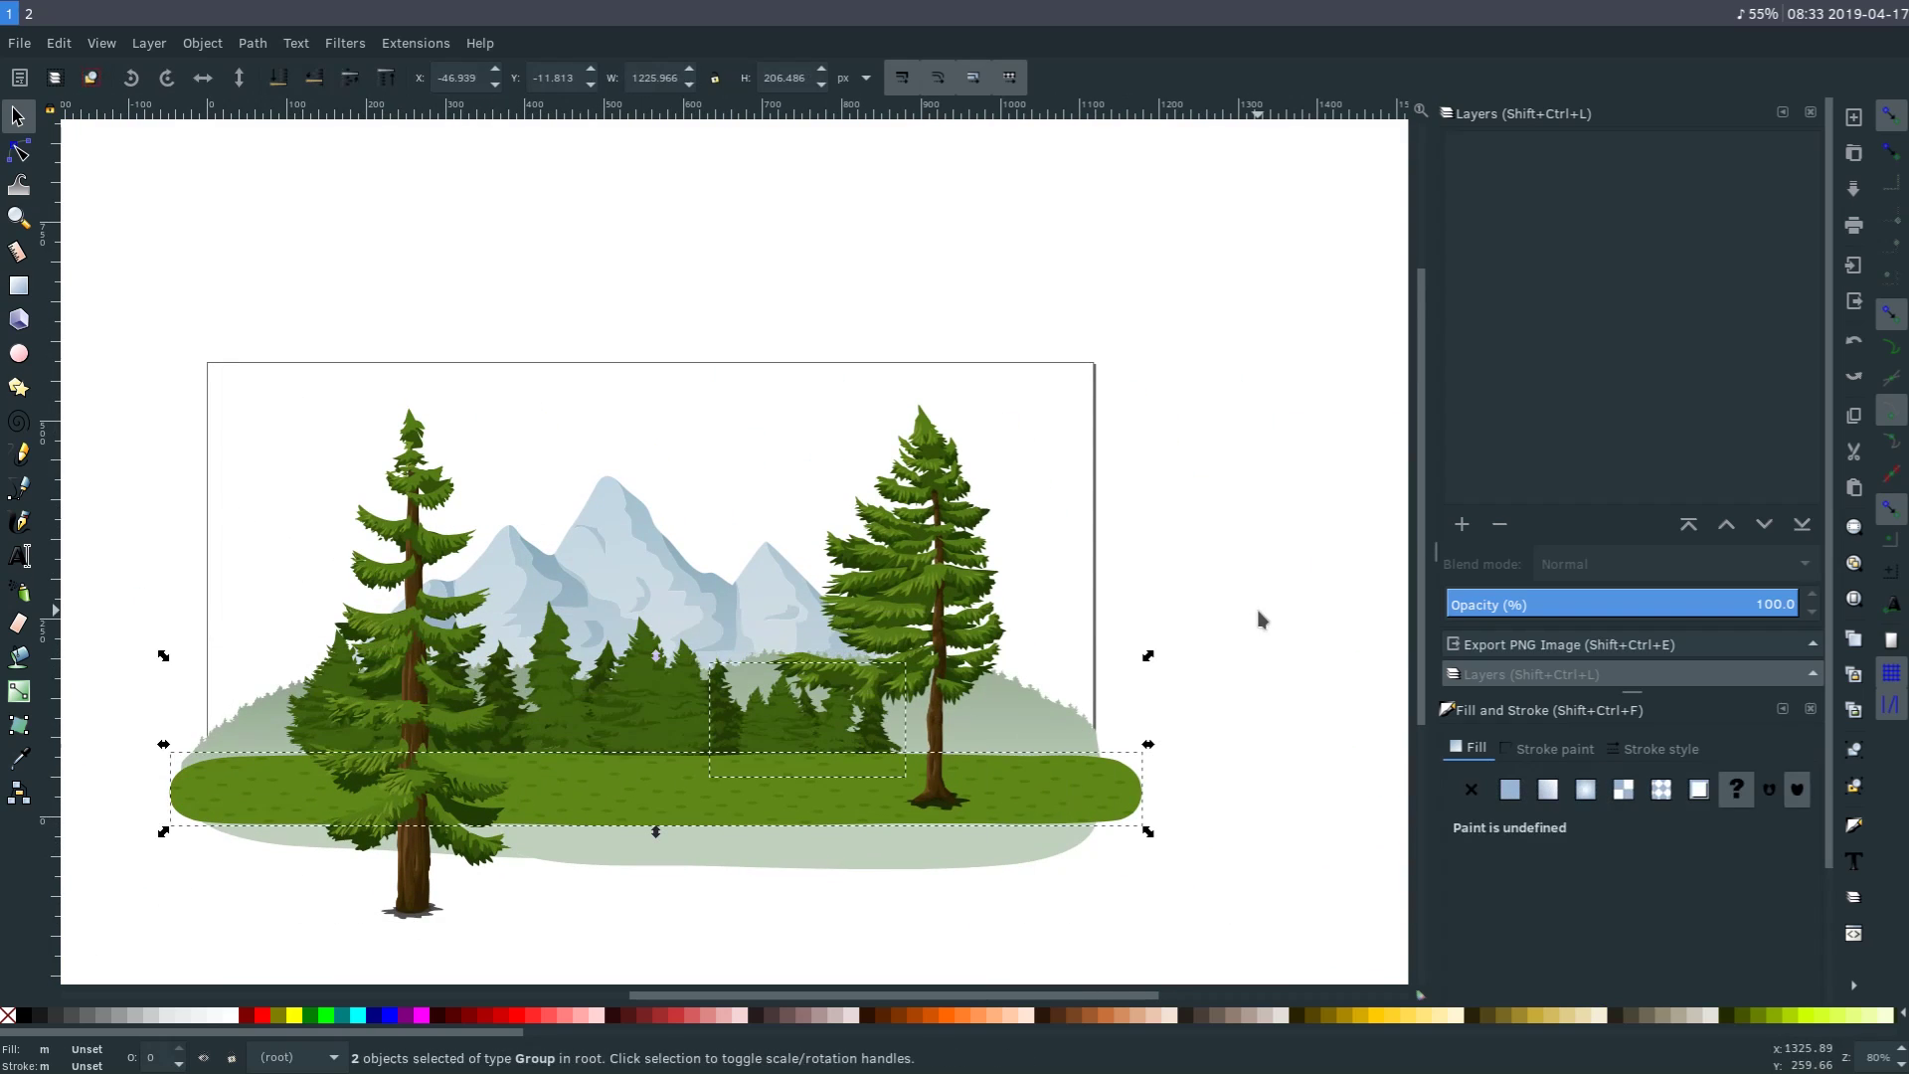
{"action": "key", "text": "Delete"}
{"action": "mouse_move", "coordinate": [1130, 877]}
{"action": "left_mouse_down"}
{"action": "mouse_move", "coordinate": [874, 413]}
{"action": "mouse_move", "coordinate": [796, 314]}
{"action": "left_mouse_up"}
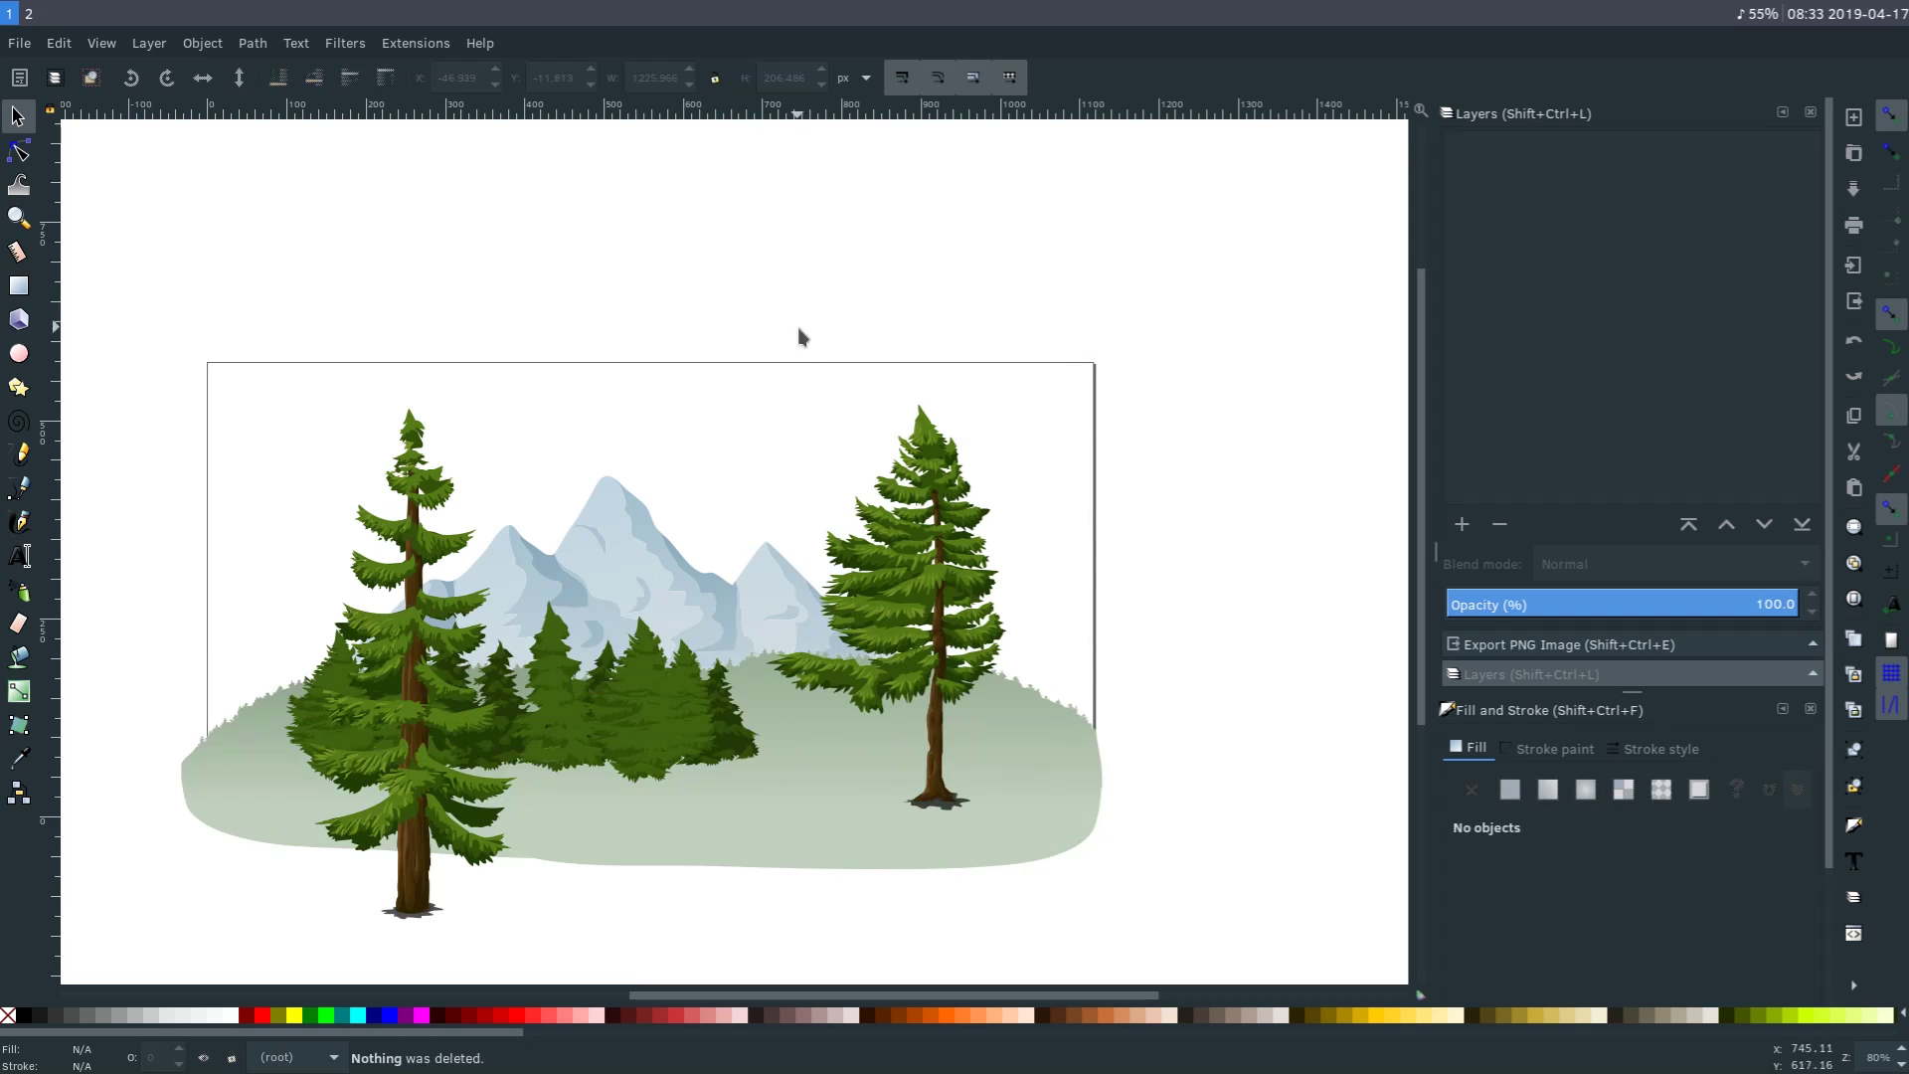
{"action": "mouse_move", "coordinate": [1239, 952]}
{"action": "left_mouse_down"}
{"action": "mouse_move", "coordinate": [1068, 796]}
{"action": "mouse_move", "coordinate": [672, 279]}
{"action": "left_mouse_up"}
{"action": "key", "text": "Delete"}
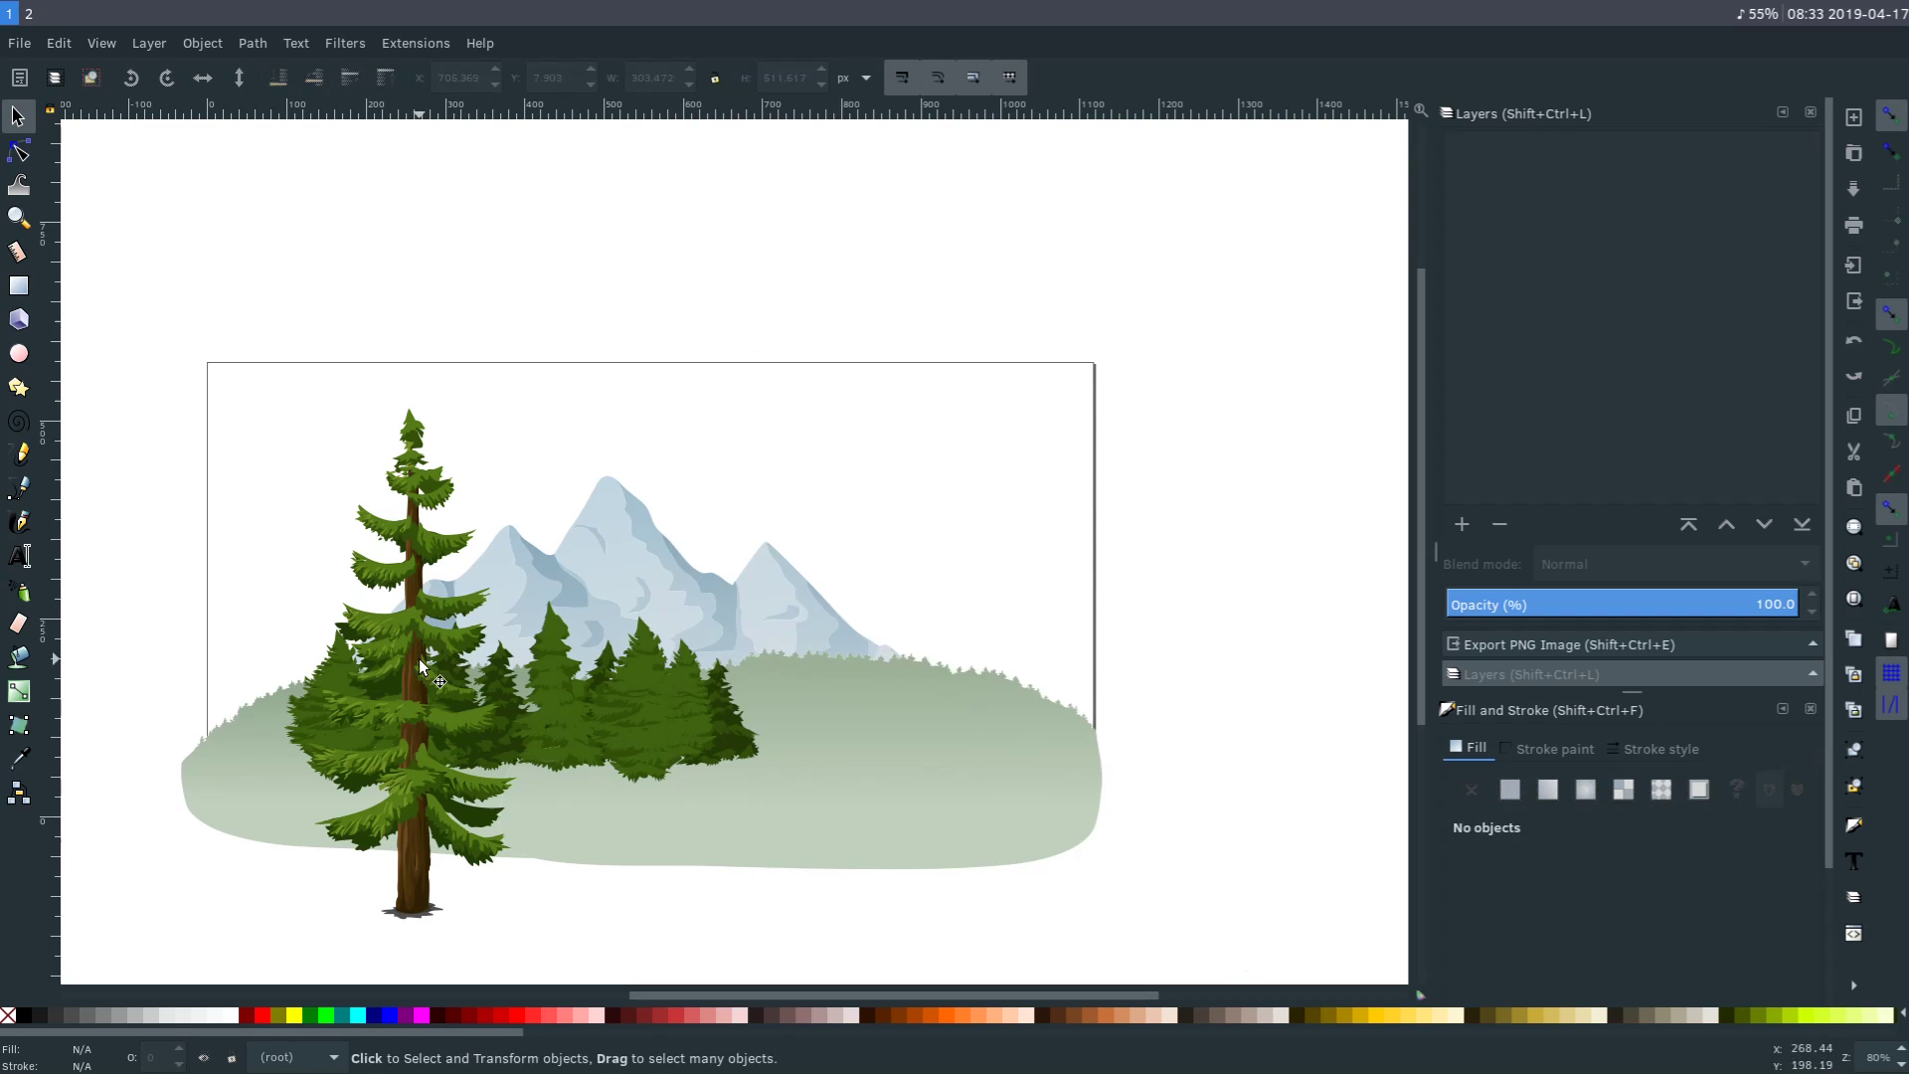
Delete the tall left tree and small tree cluster, undoing an accidental mountains deletion.
{"action": "mouse_move", "coordinate": [130, 349]}
{"action": "left_mouse_down"}
{"action": "mouse_move", "coordinate": [538, 902]}
{"action": "mouse_move", "coordinate": [556, 955]}
{"action": "left_mouse_up"}
{"action": "key", "text": "Delete"}
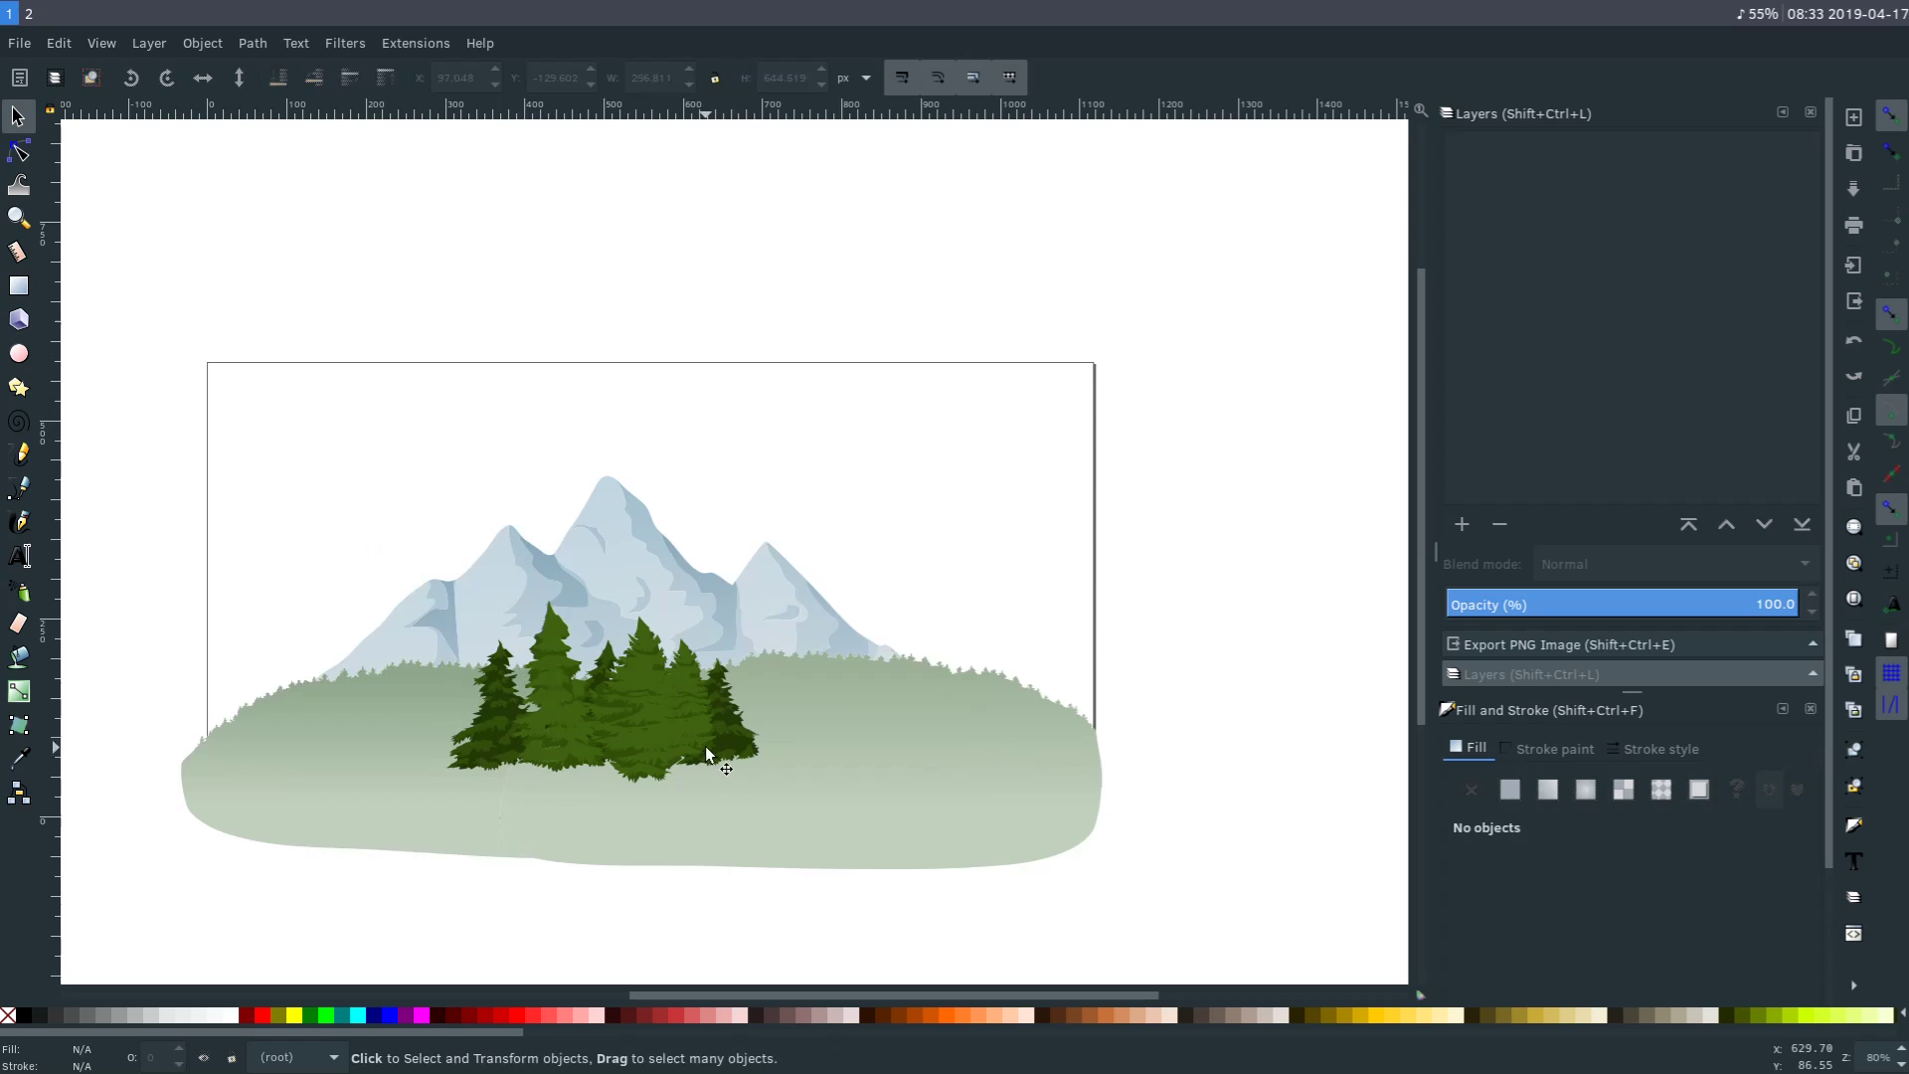
{"action": "left_click", "coordinate": [705, 753]}
{"action": "key", "text": "Delete"}
{"action": "left_click", "coordinate": [661, 777]}
{"action": "key", "text": "Delete"}
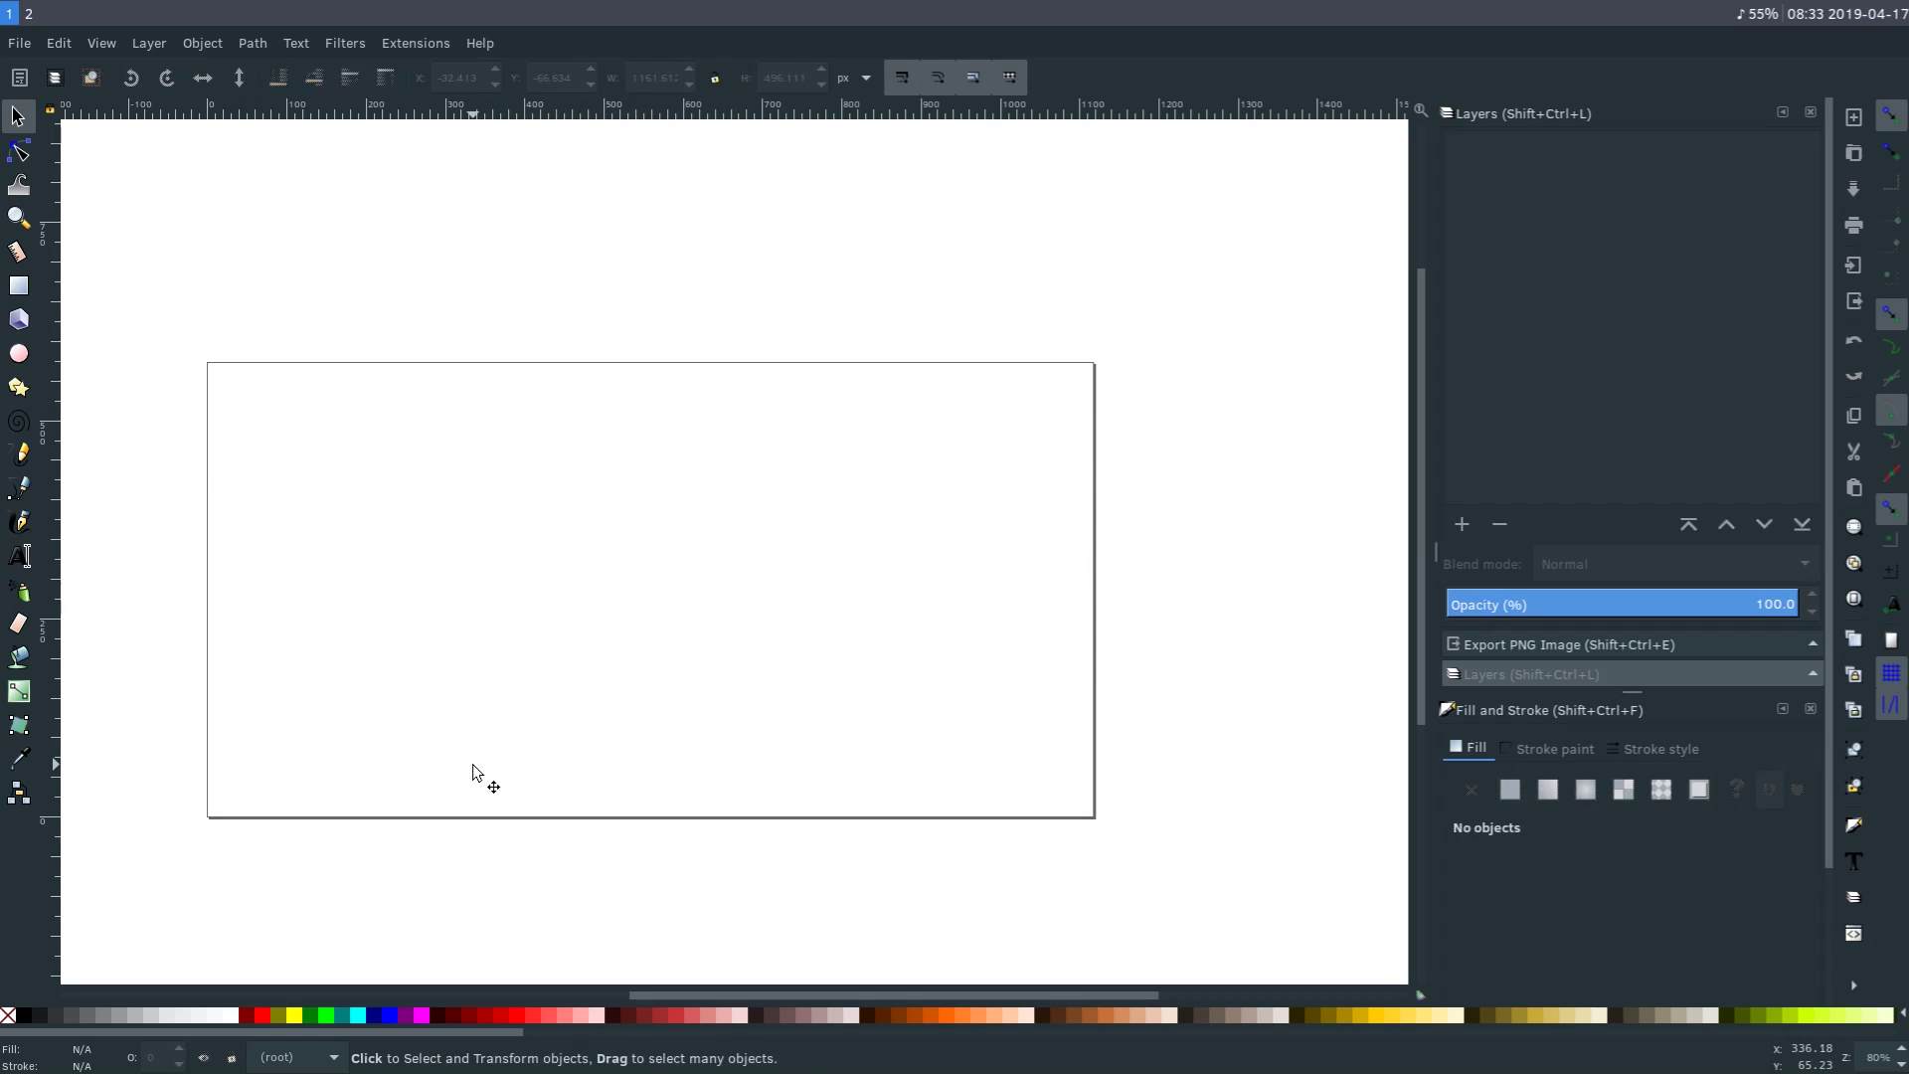
{"action": "key", "text": "ctrl+z"}
Ungroup the mountains group and delete the left and right ground paths.
{"action": "key", "text": "ctrl+shift+g"}
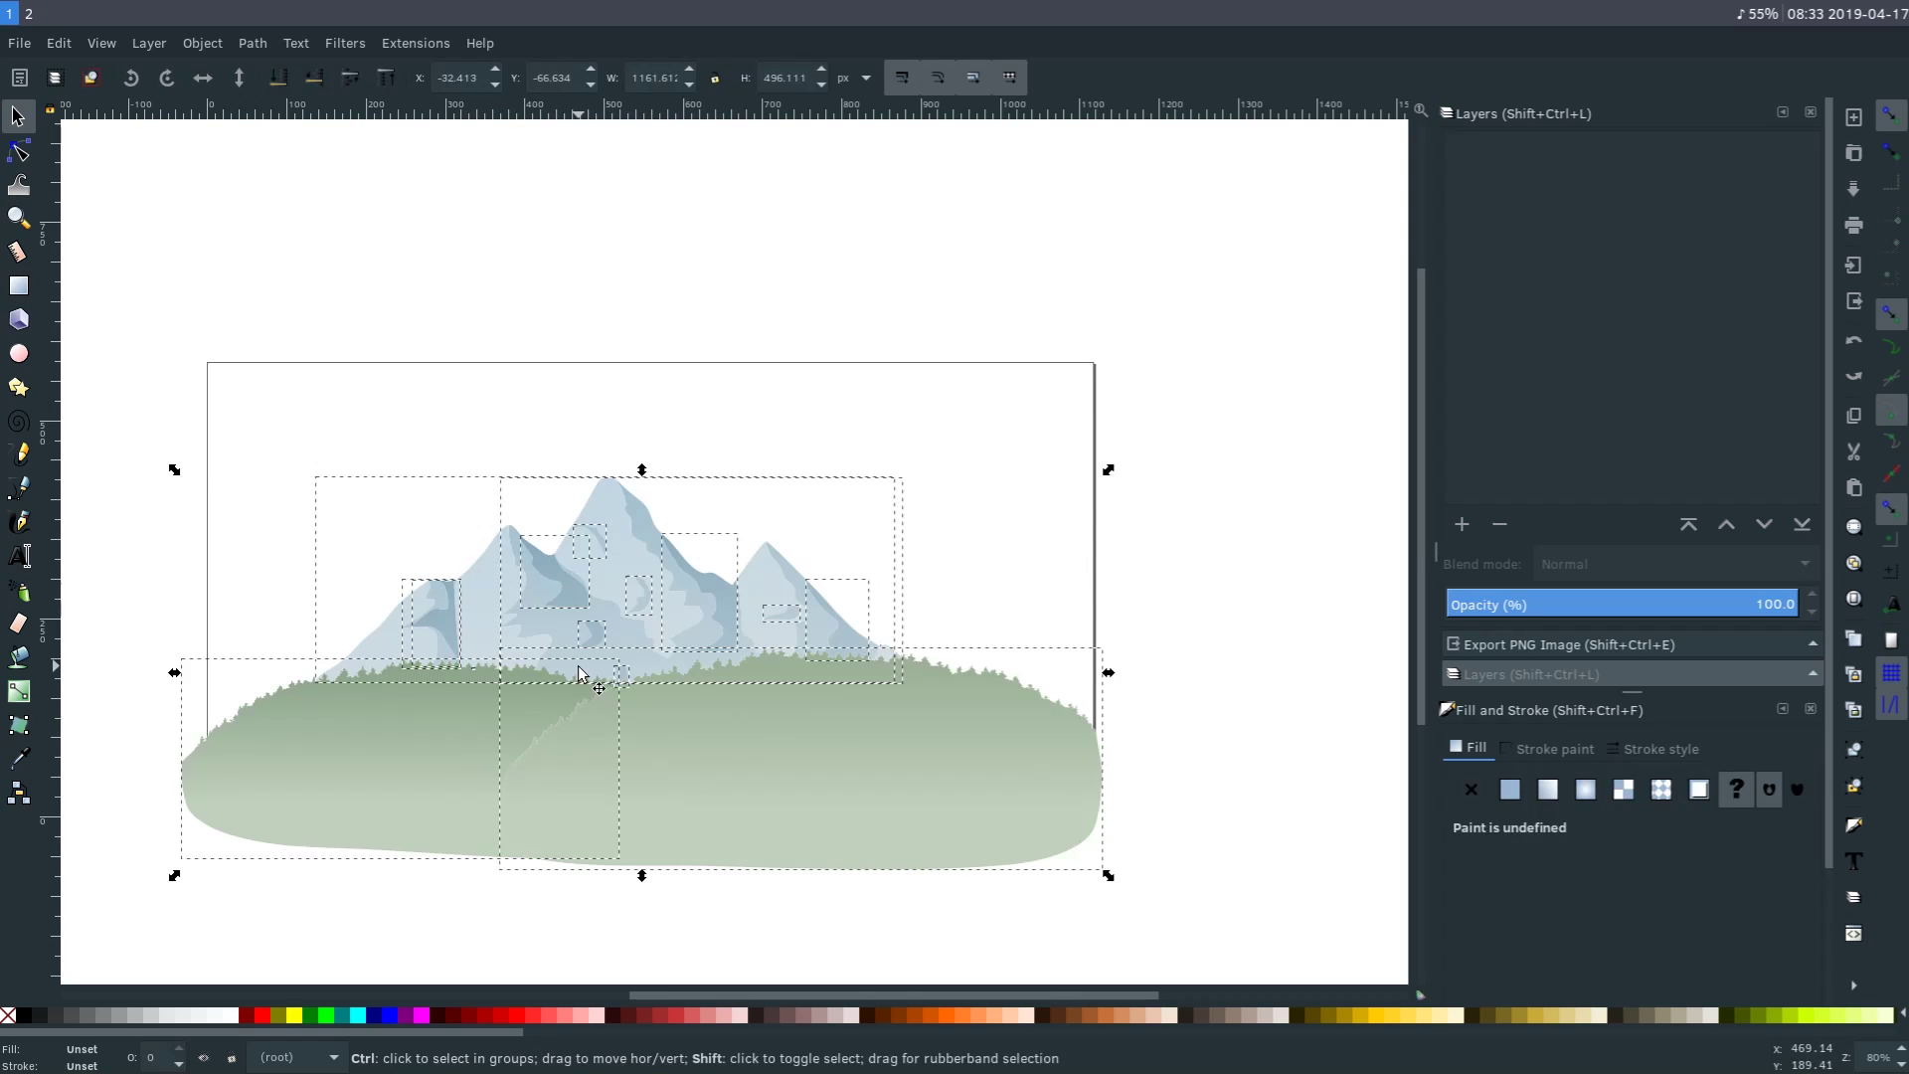
{"action": "left_click", "coordinate": [1221, 617]}
{"action": "left_click", "coordinate": [892, 846]}
{"action": "key", "text": "Delete"}
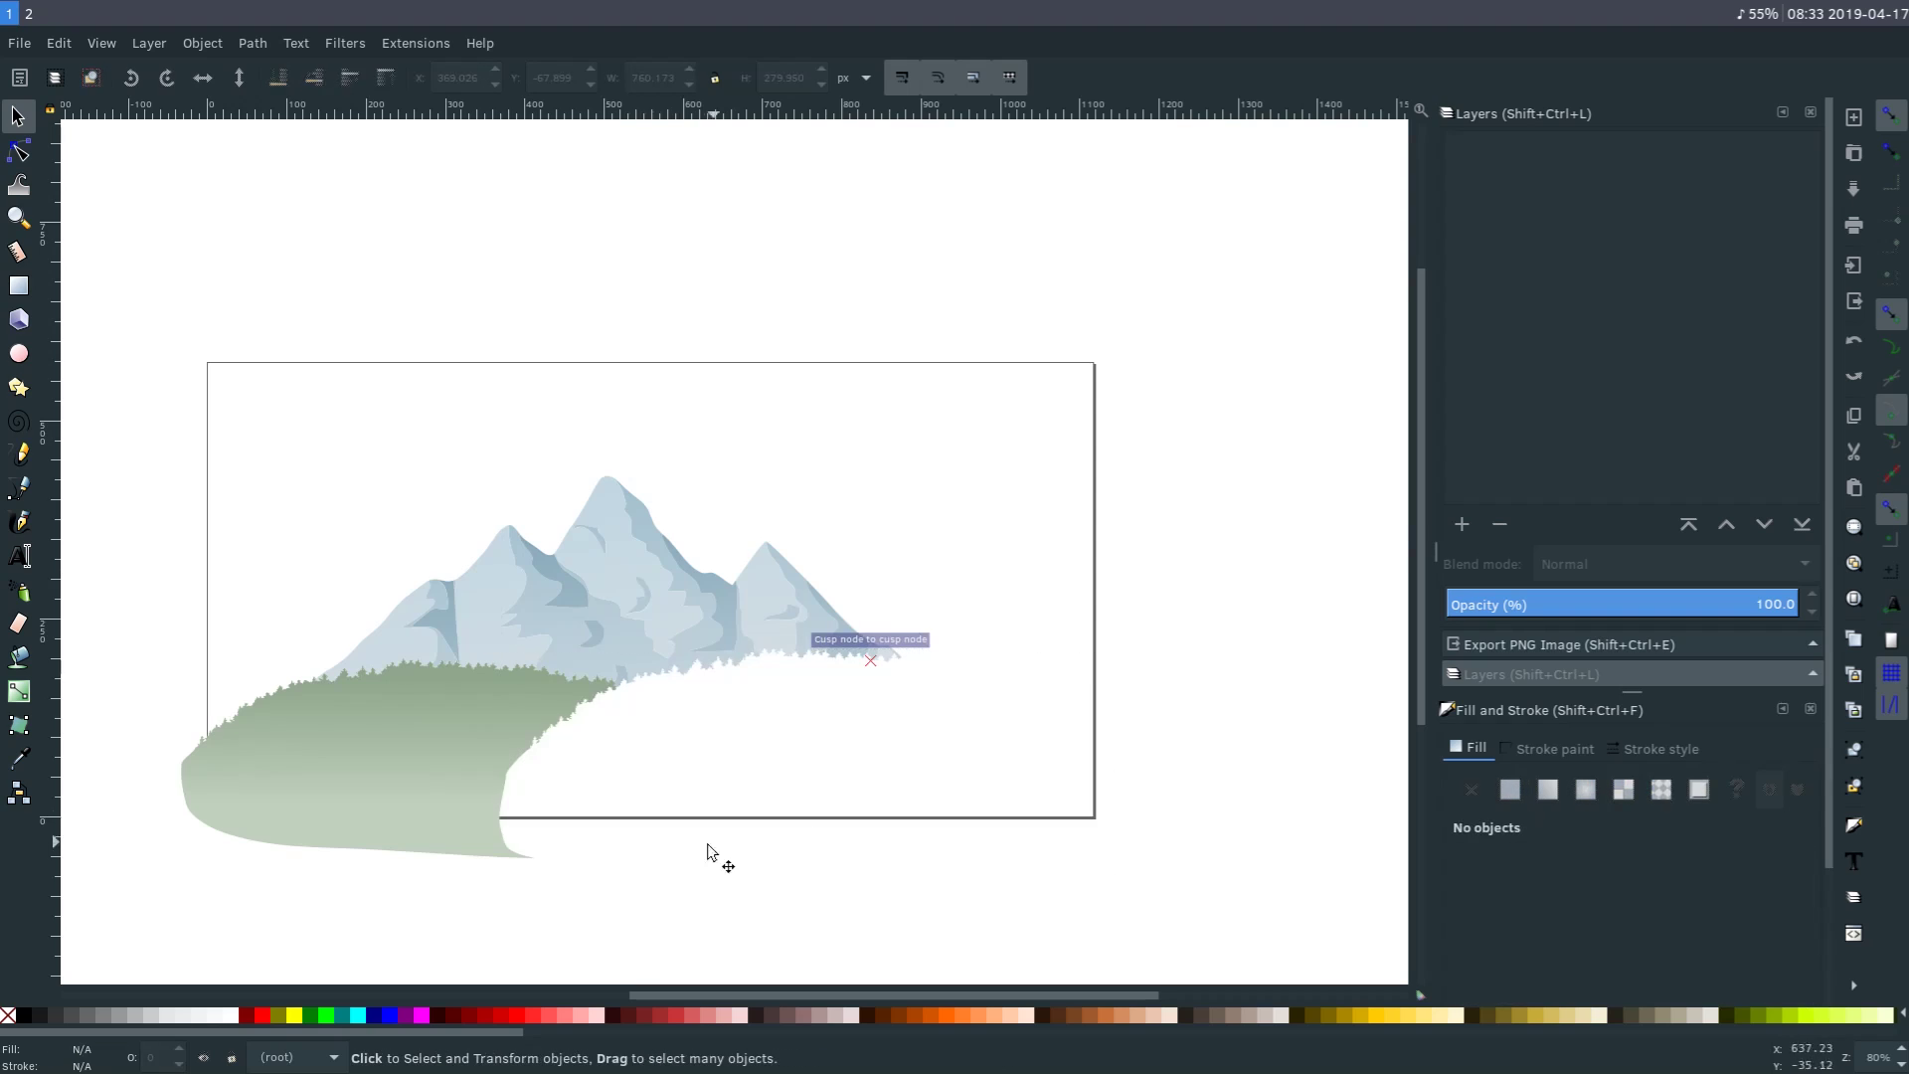
{"action": "left_click", "coordinate": [350, 825]}
{"action": "key", "text": "Delete"}
Nudge a node near the mountain peak with the node tool, then go to the File menu.
{"action": "left_click_drag", "start_coordinate": [496, 787], "coordinate": [714, 885]}
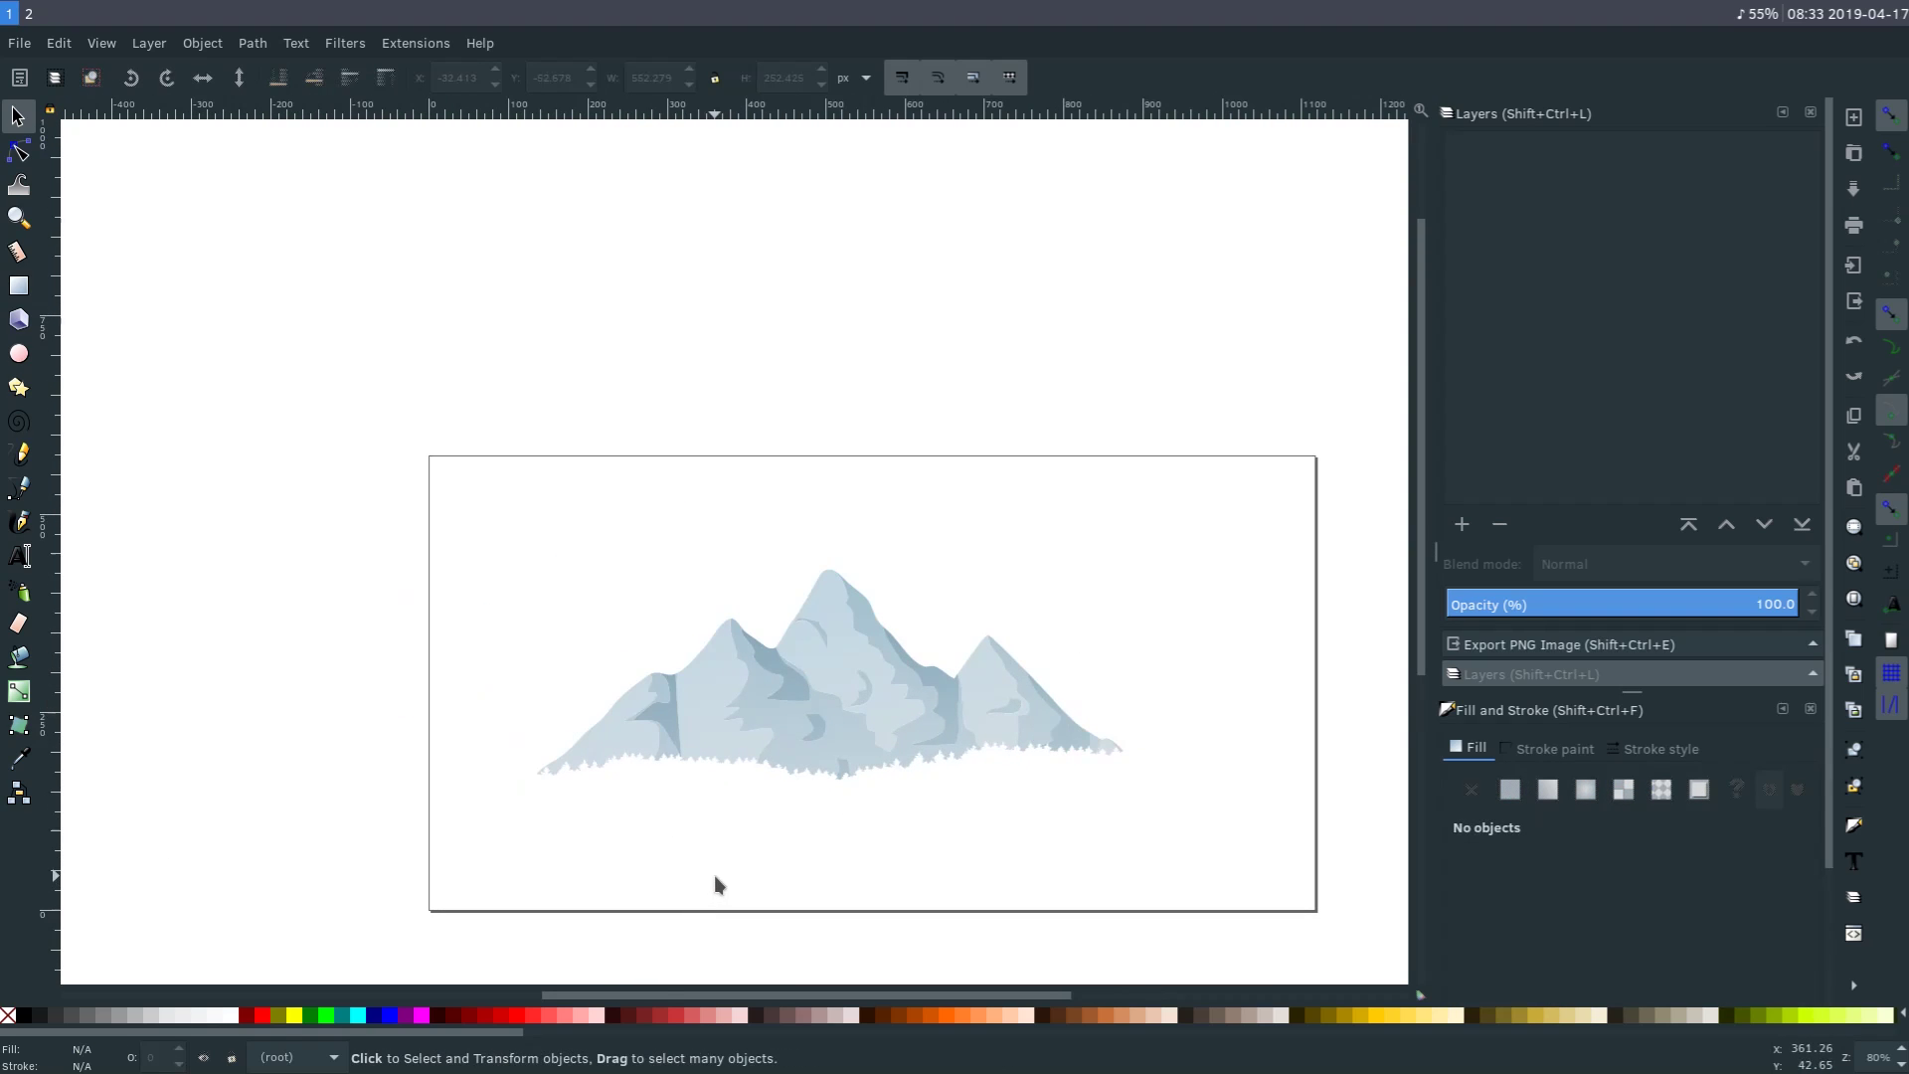
{"action": "key", "text": "plus"}
{"action": "key", "text": "plus"}
{"action": "scroll", "coordinate": [817, 646], "scroll_direction": "down", "scroll_amount": 3}
{"action": "left_click", "coordinate": [769, 442]}
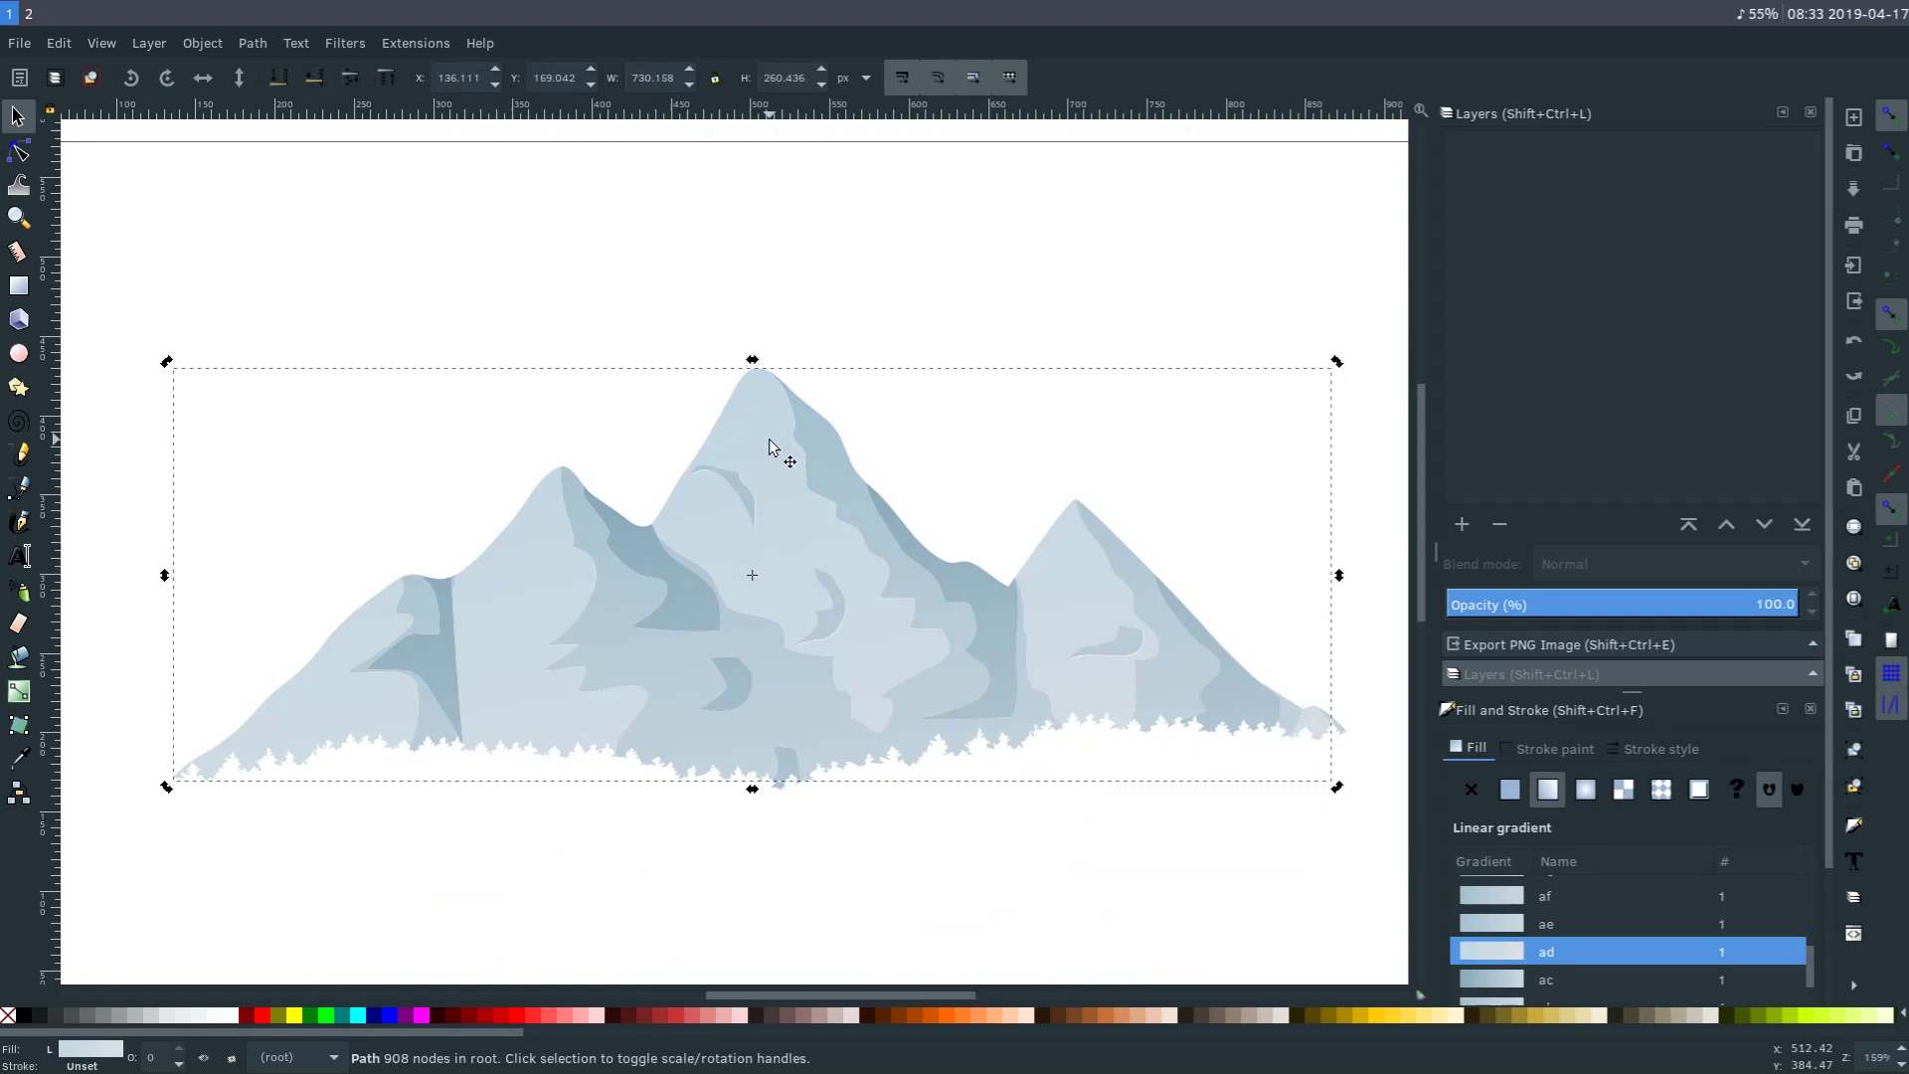
{"action": "key", "text": "n"}
{"action": "left_click_drag", "start_coordinate": [719, 443], "coordinate": [682, 431]}
{"action": "left_click", "coordinate": [394, 418]}
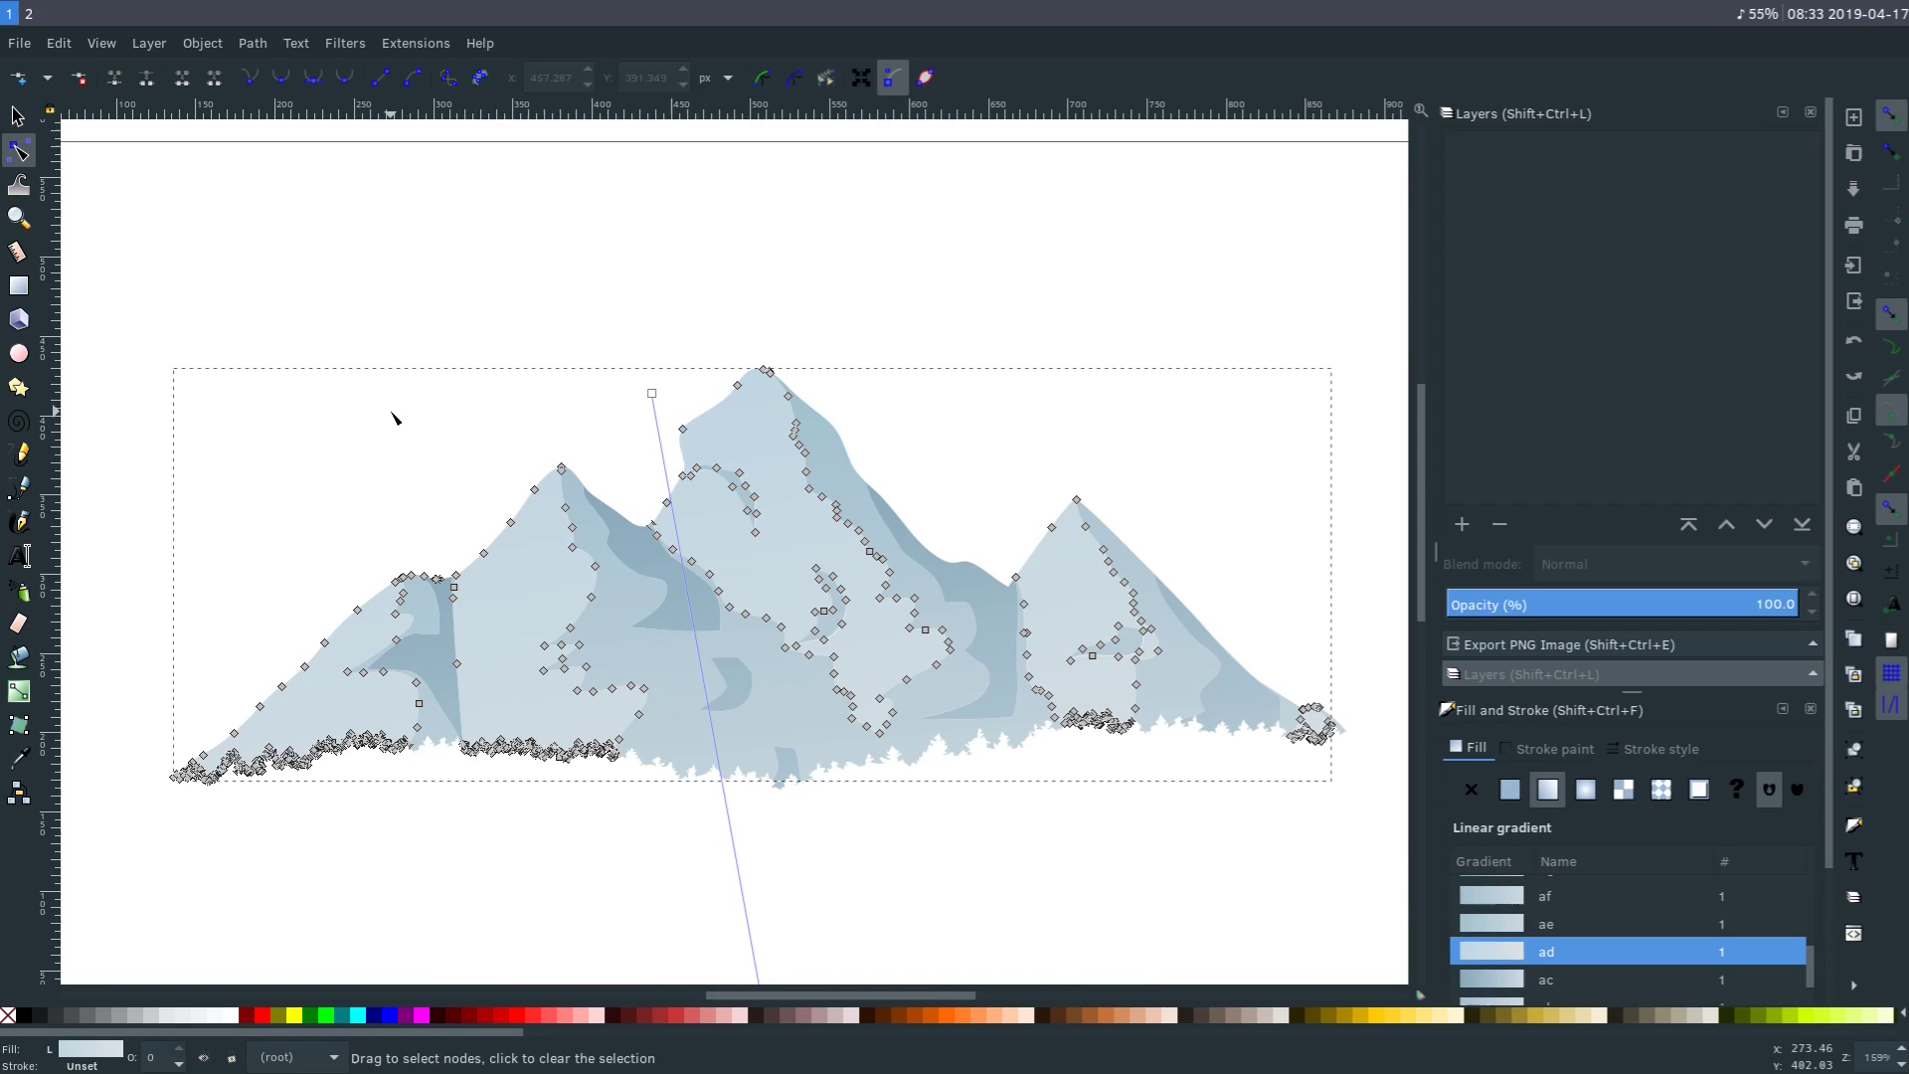
{"action": "key", "text": "minus"}
{"action": "key", "text": "minus"}
{"action": "left_click", "coordinate": [21, 43]}
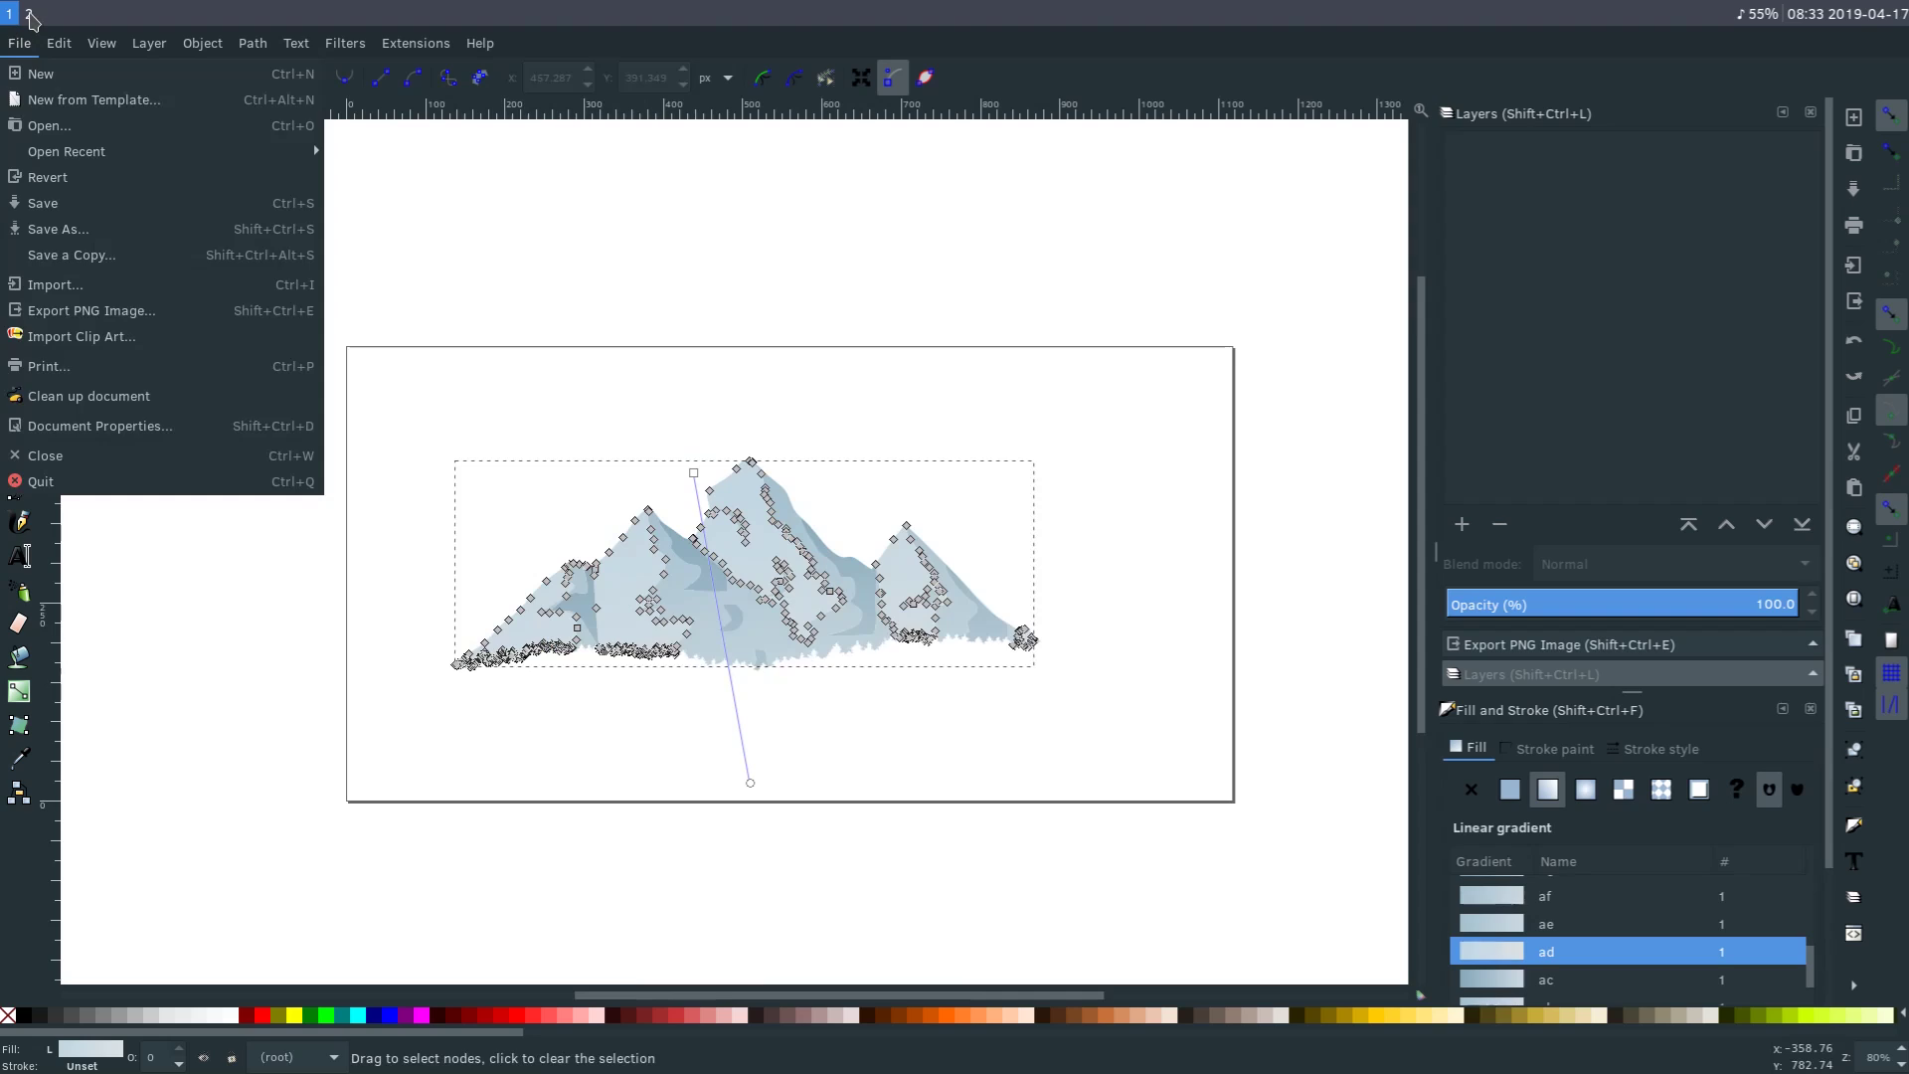
In Pixabay, filter the mountains search to Vector graphics and open the crystals vector page.
{"action": "left_click", "coordinate": [28, 16]}
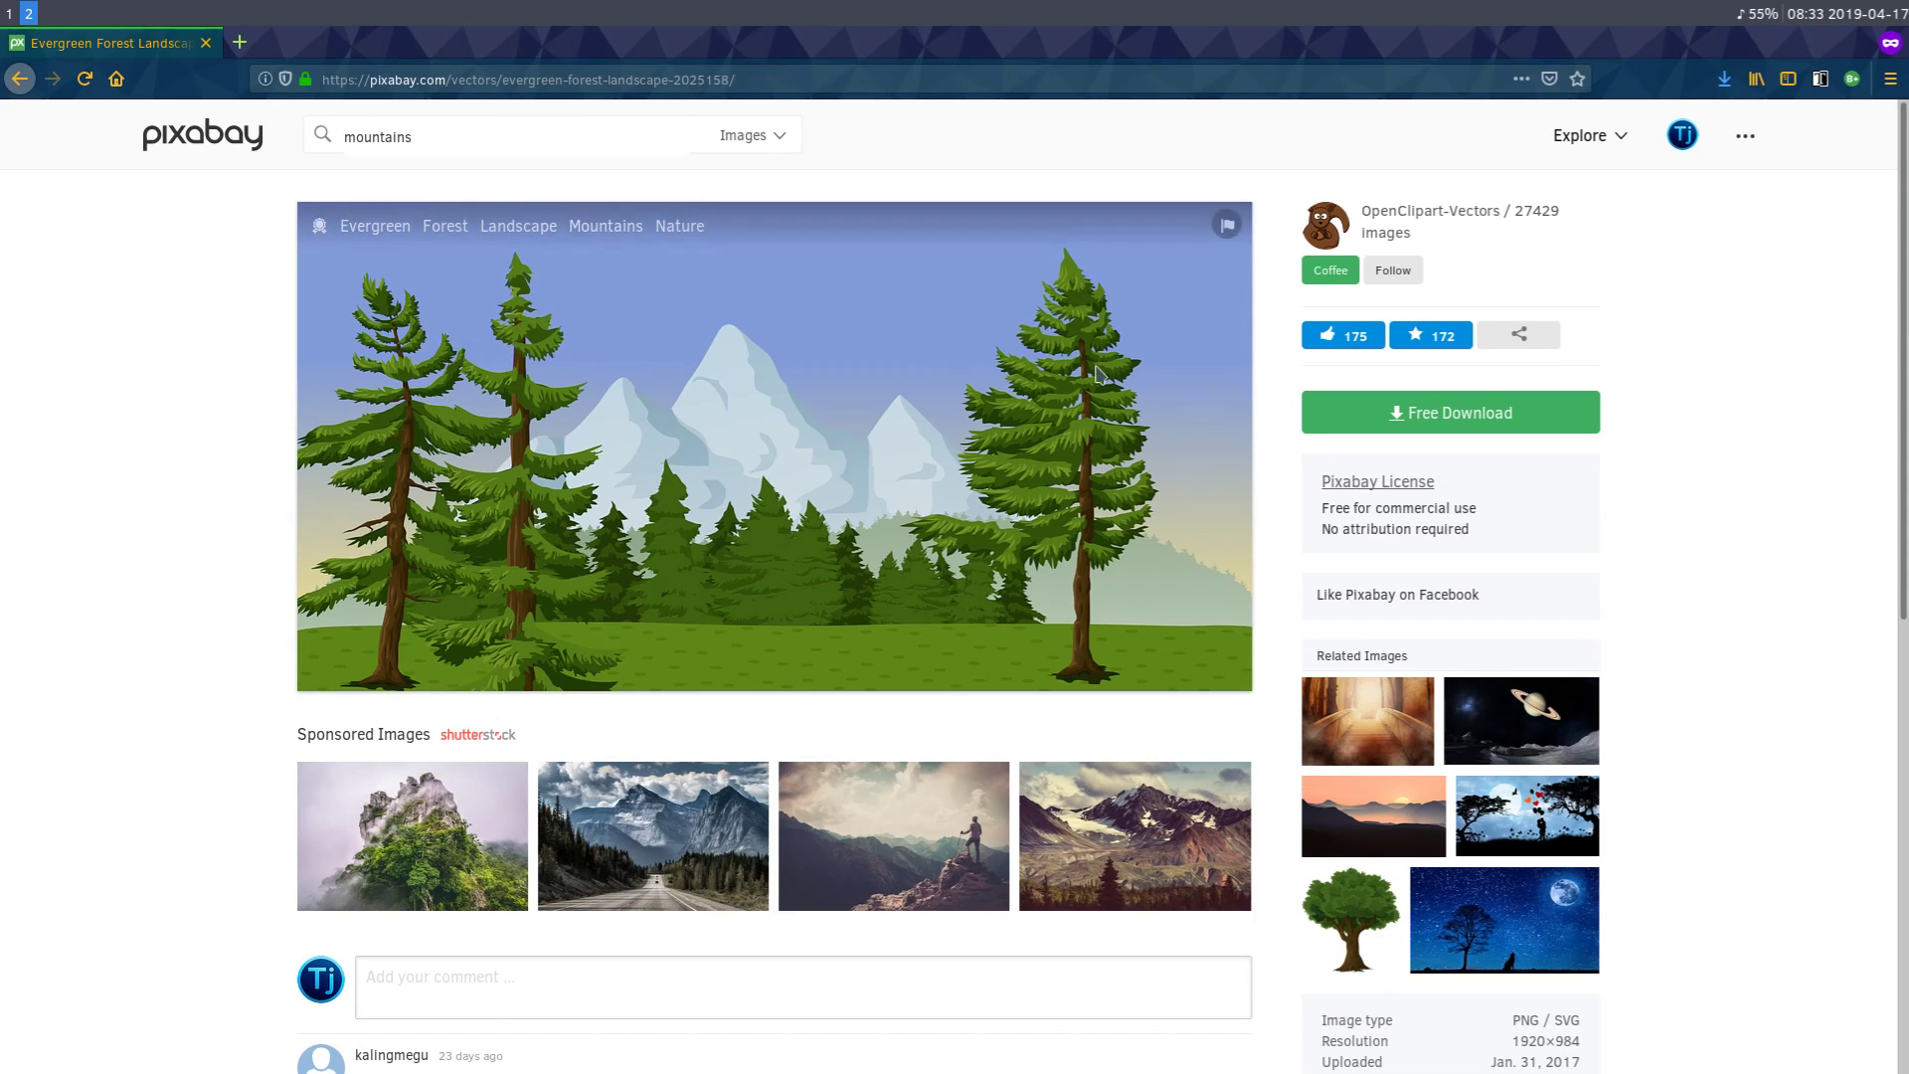
{"action": "left_click", "coordinate": [746, 135]}
{"action": "left_click", "coordinate": [715, 235]}
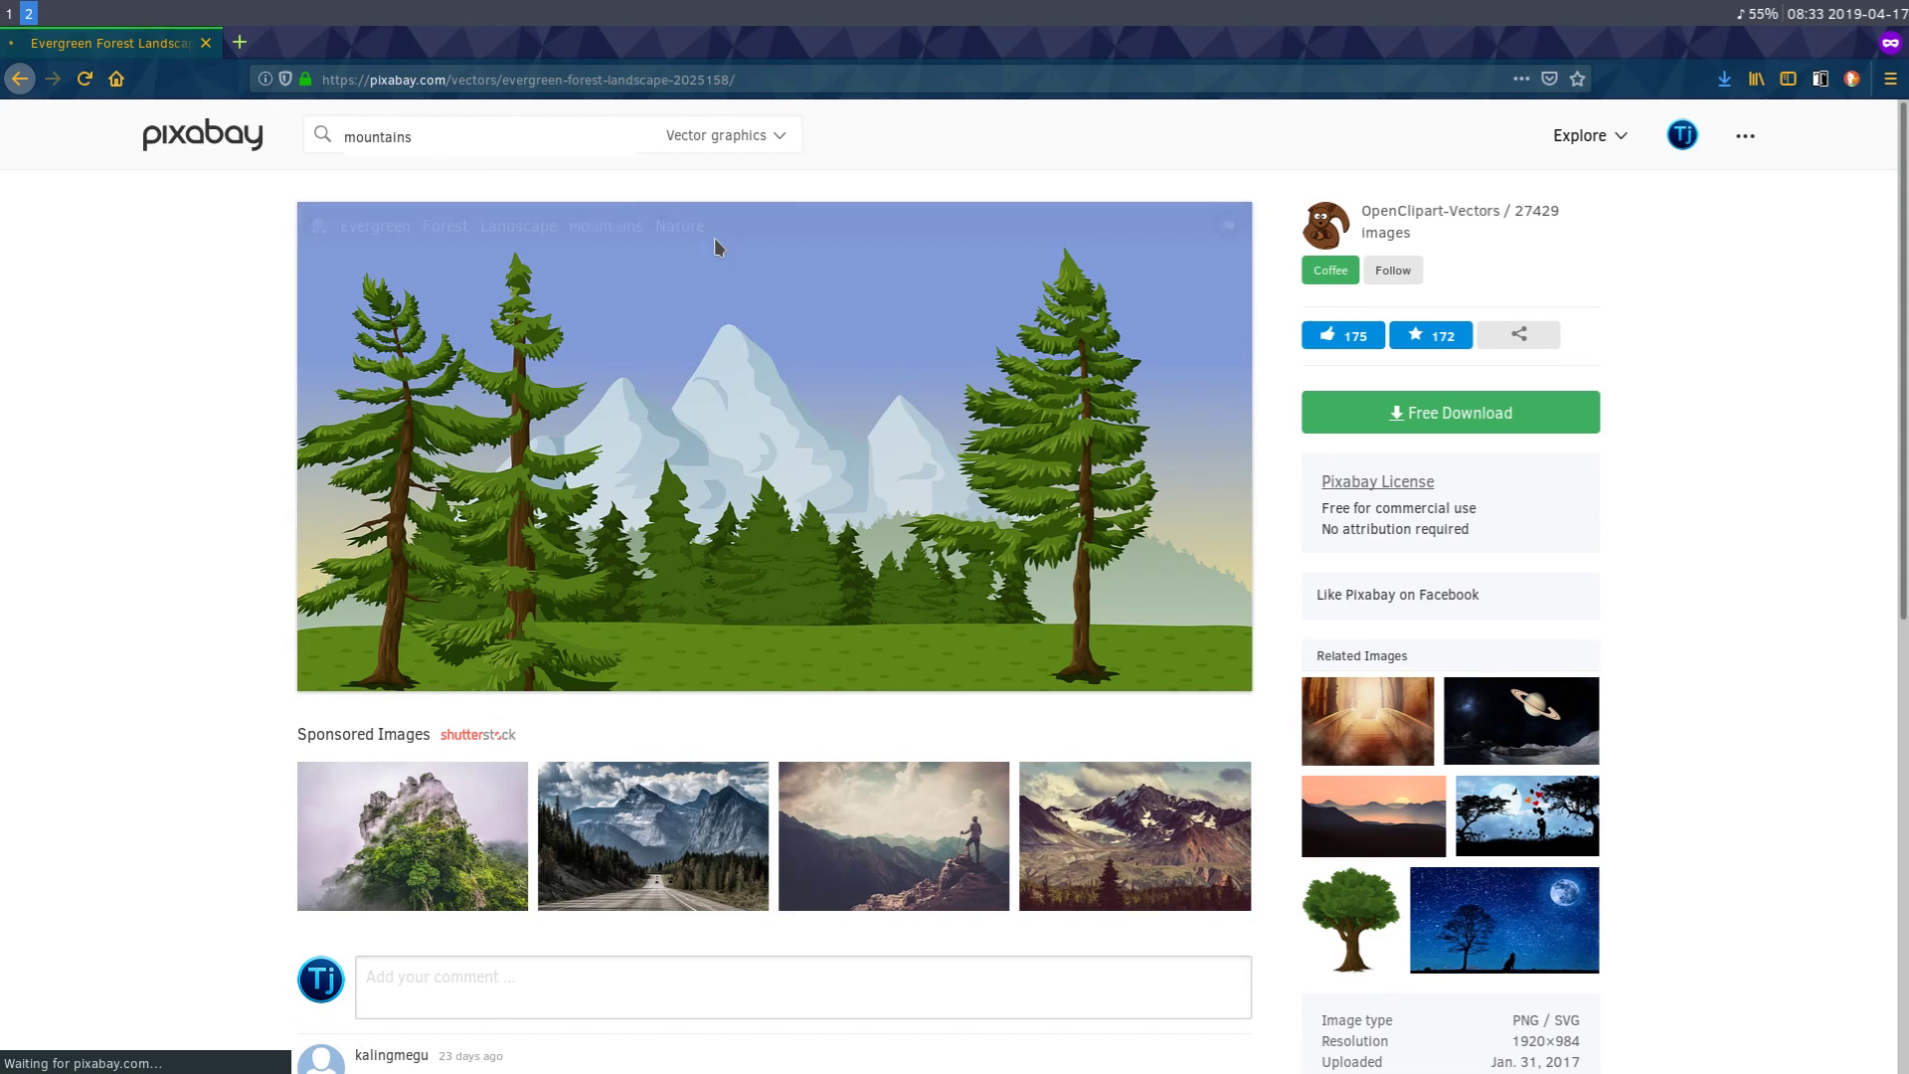
{"action": "scroll", "coordinate": [780, 671], "scroll_direction": "down", "scroll_amount": 3}
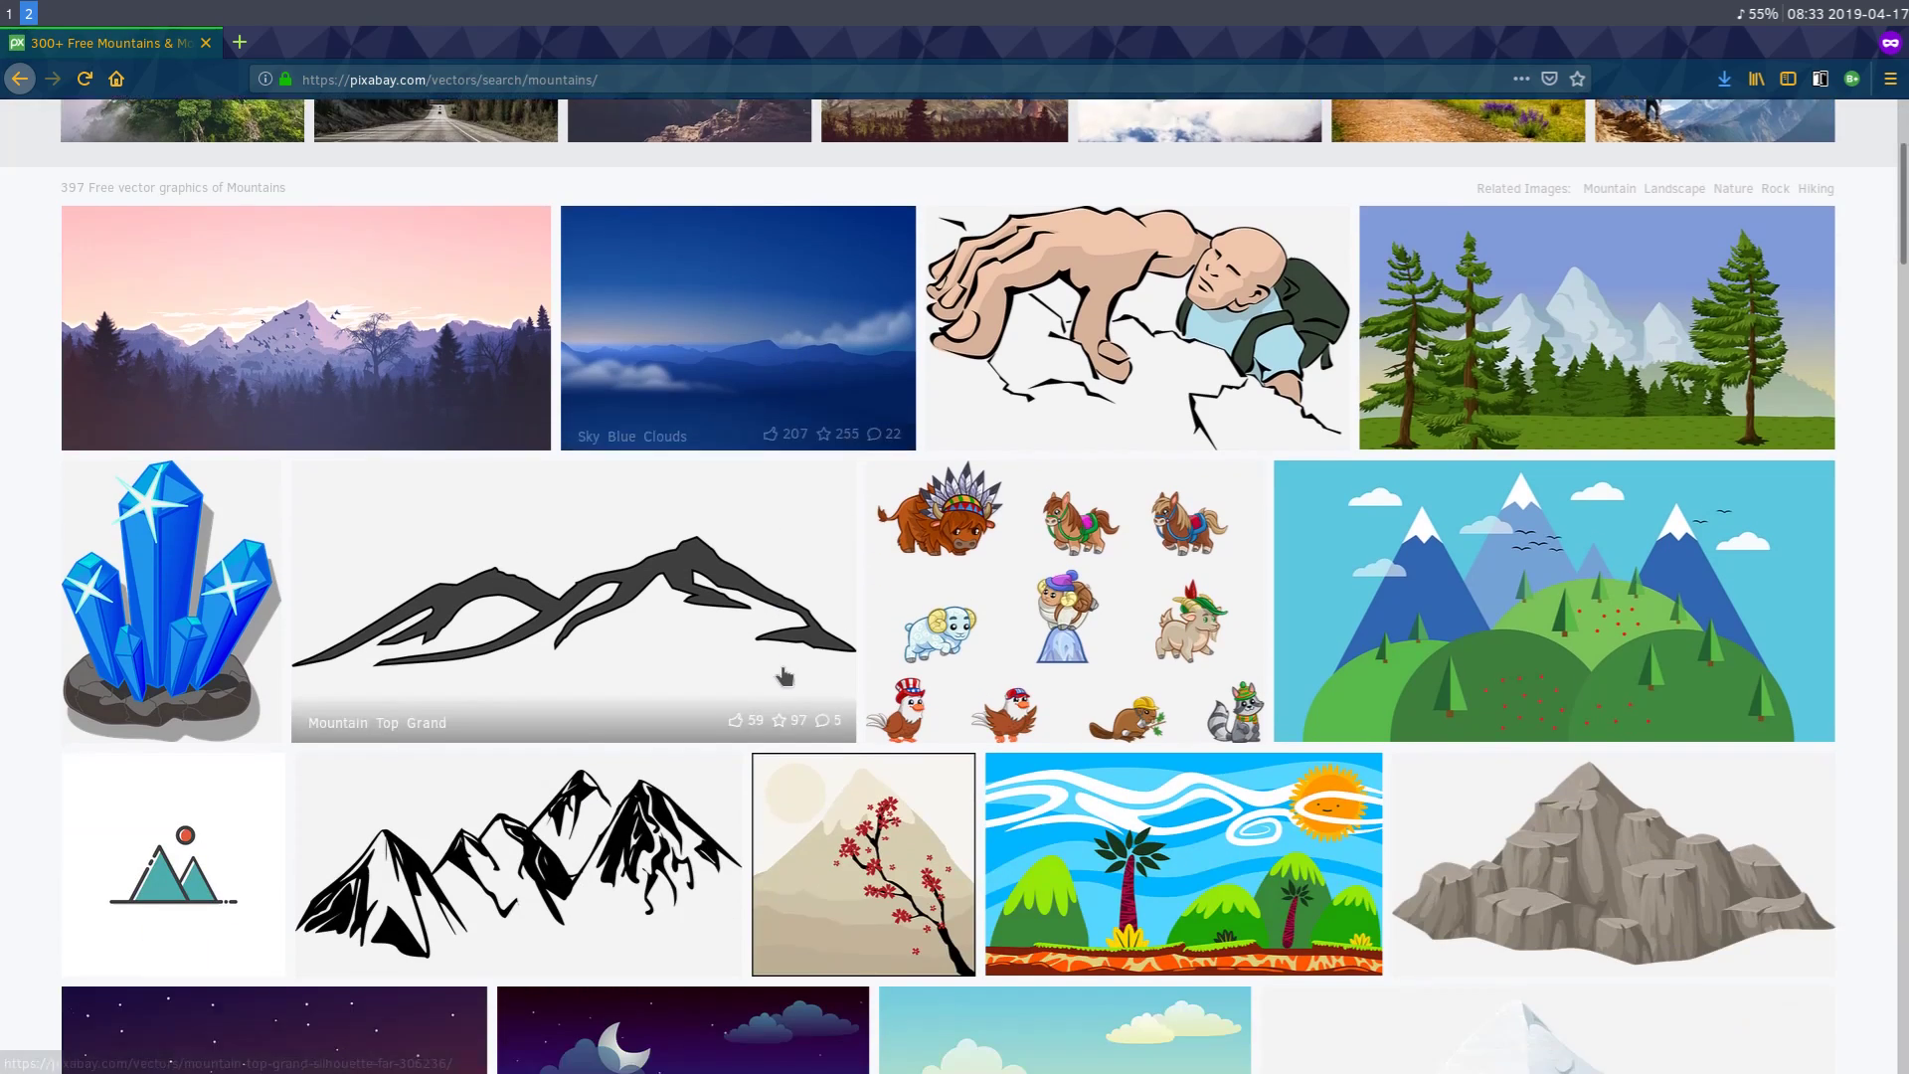
{"action": "scroll", "coordinate": [783, 676], "scroll_direction": "down", "scroll_amount": 3}
{"action": "scroll", "coordinate": [672, 776], "scroll_direction": "down", "scroll_amount": 3}
{"action": "scroll", "coordinate": [252, 382], "scroll_direction": "up", "scroll_amount": 4}
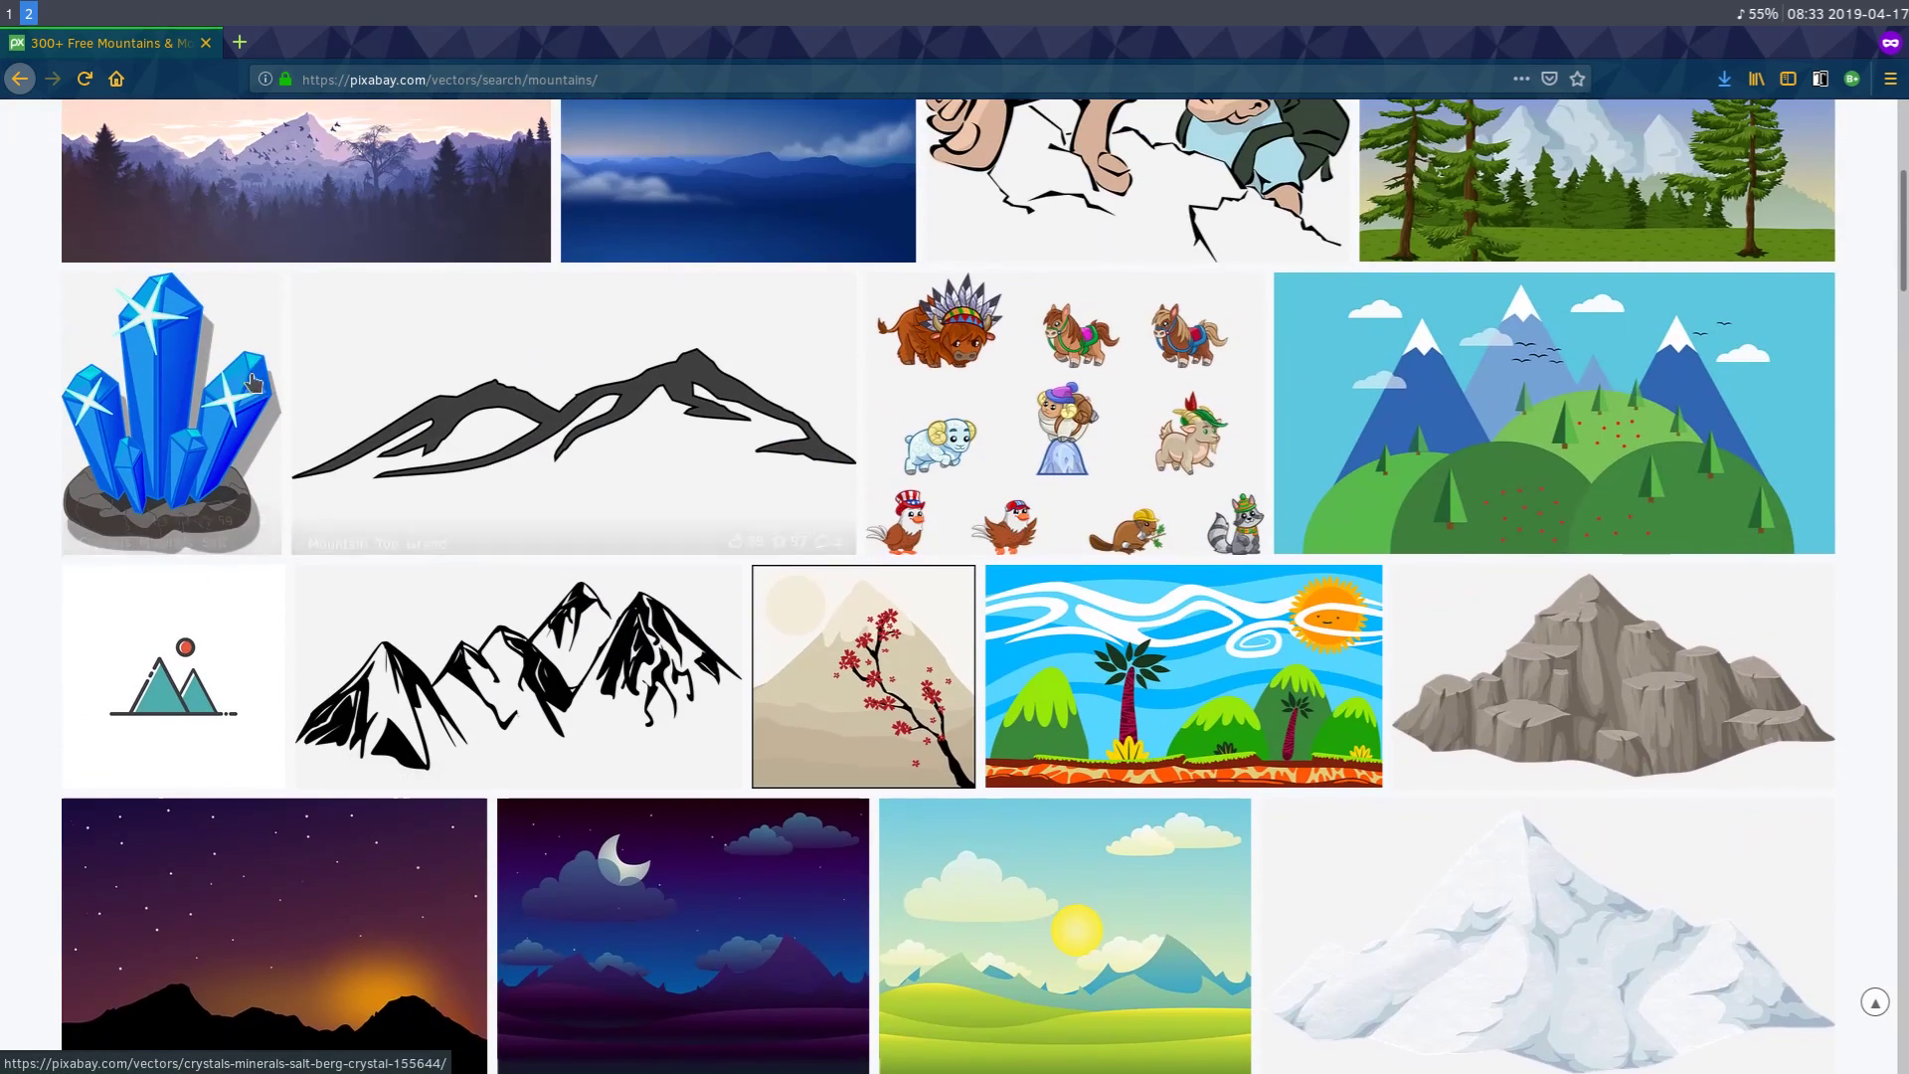
{"action": "left_click", "coordinate": [250, 383]}
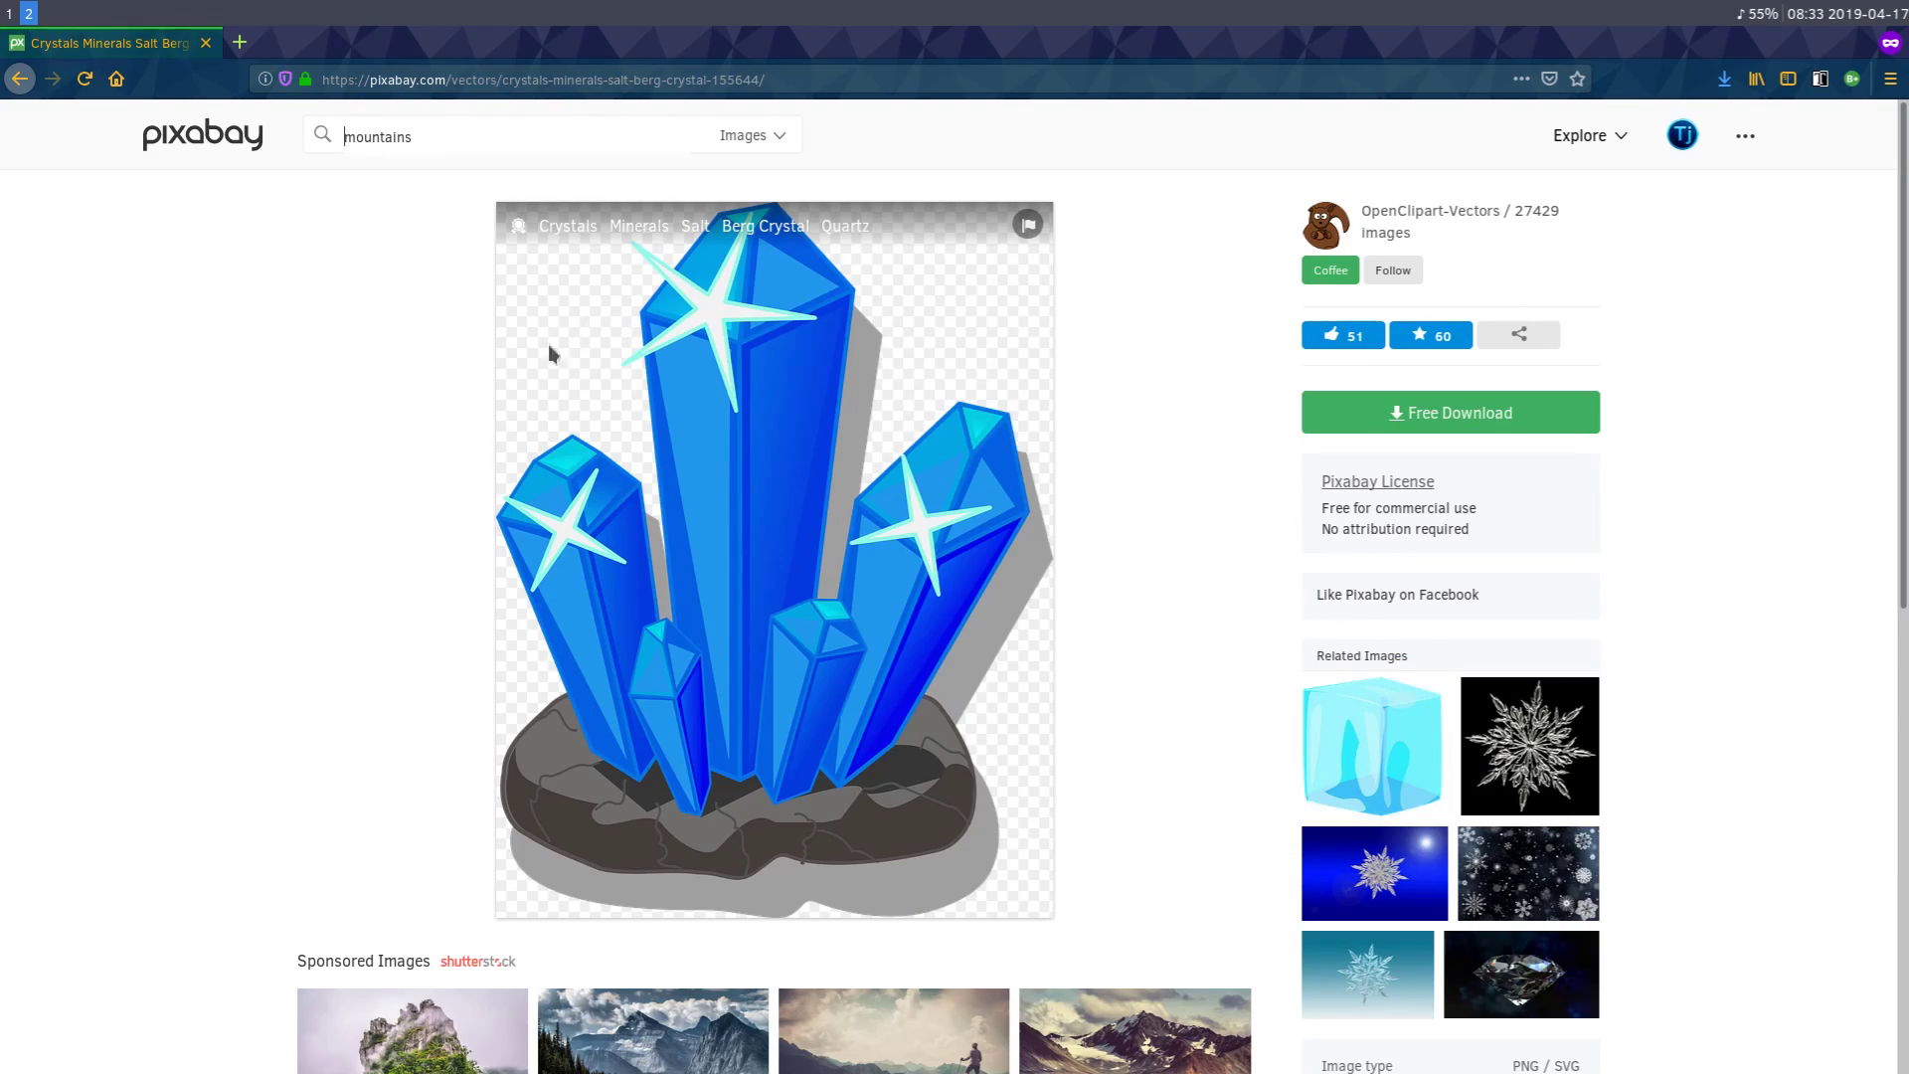
{"action": "scroll", "coordinate": [745, 596], "scroll_direction": "down", "scroll_amount": 3}
{"action": "scroll", "coordinate": [1005, 887], "scroll_direction": "down", "scroll_amount": 4}
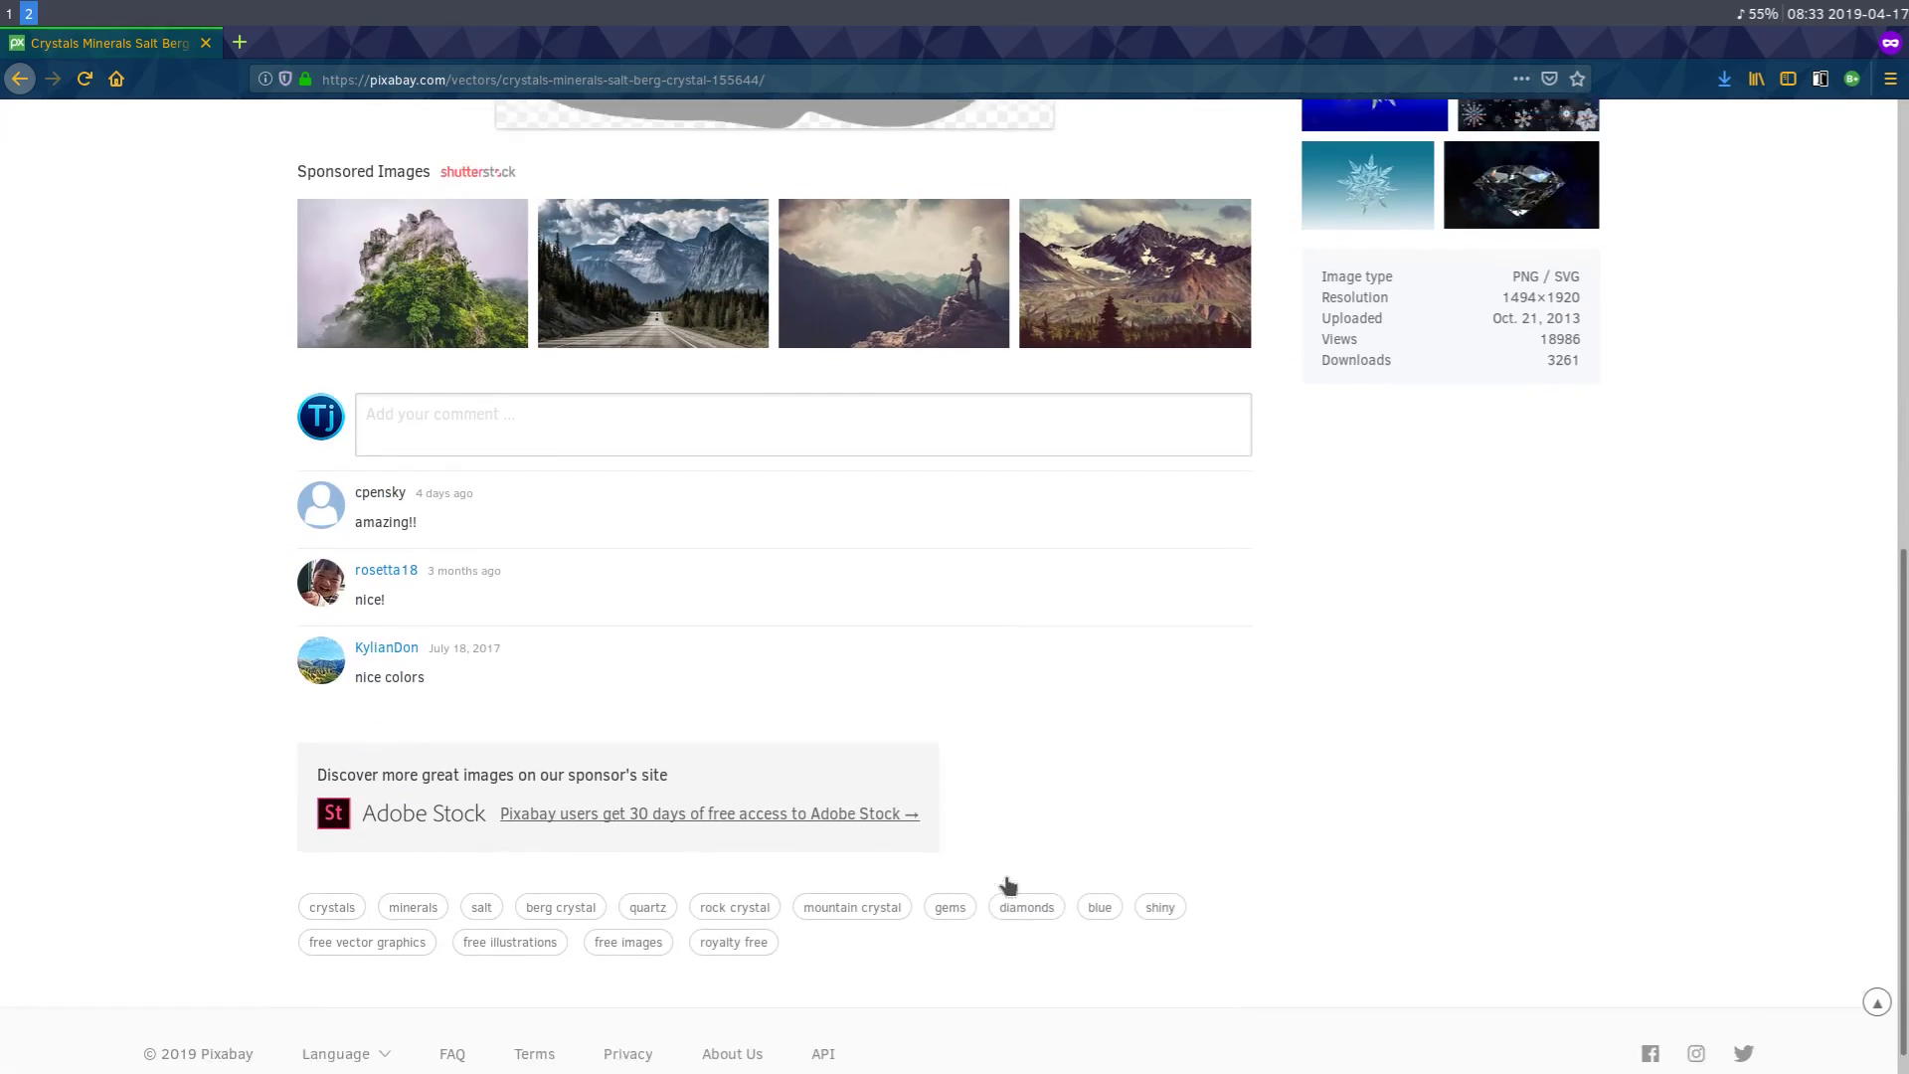
{"action": "scroll", "coordinate": [1002, 877], "scroll_direction": "up", "scroll_amount": 4}
{"action": "scroll", "coordinate": [1003, 877], "scroll_direction": "up", "scroll_amount": 3}
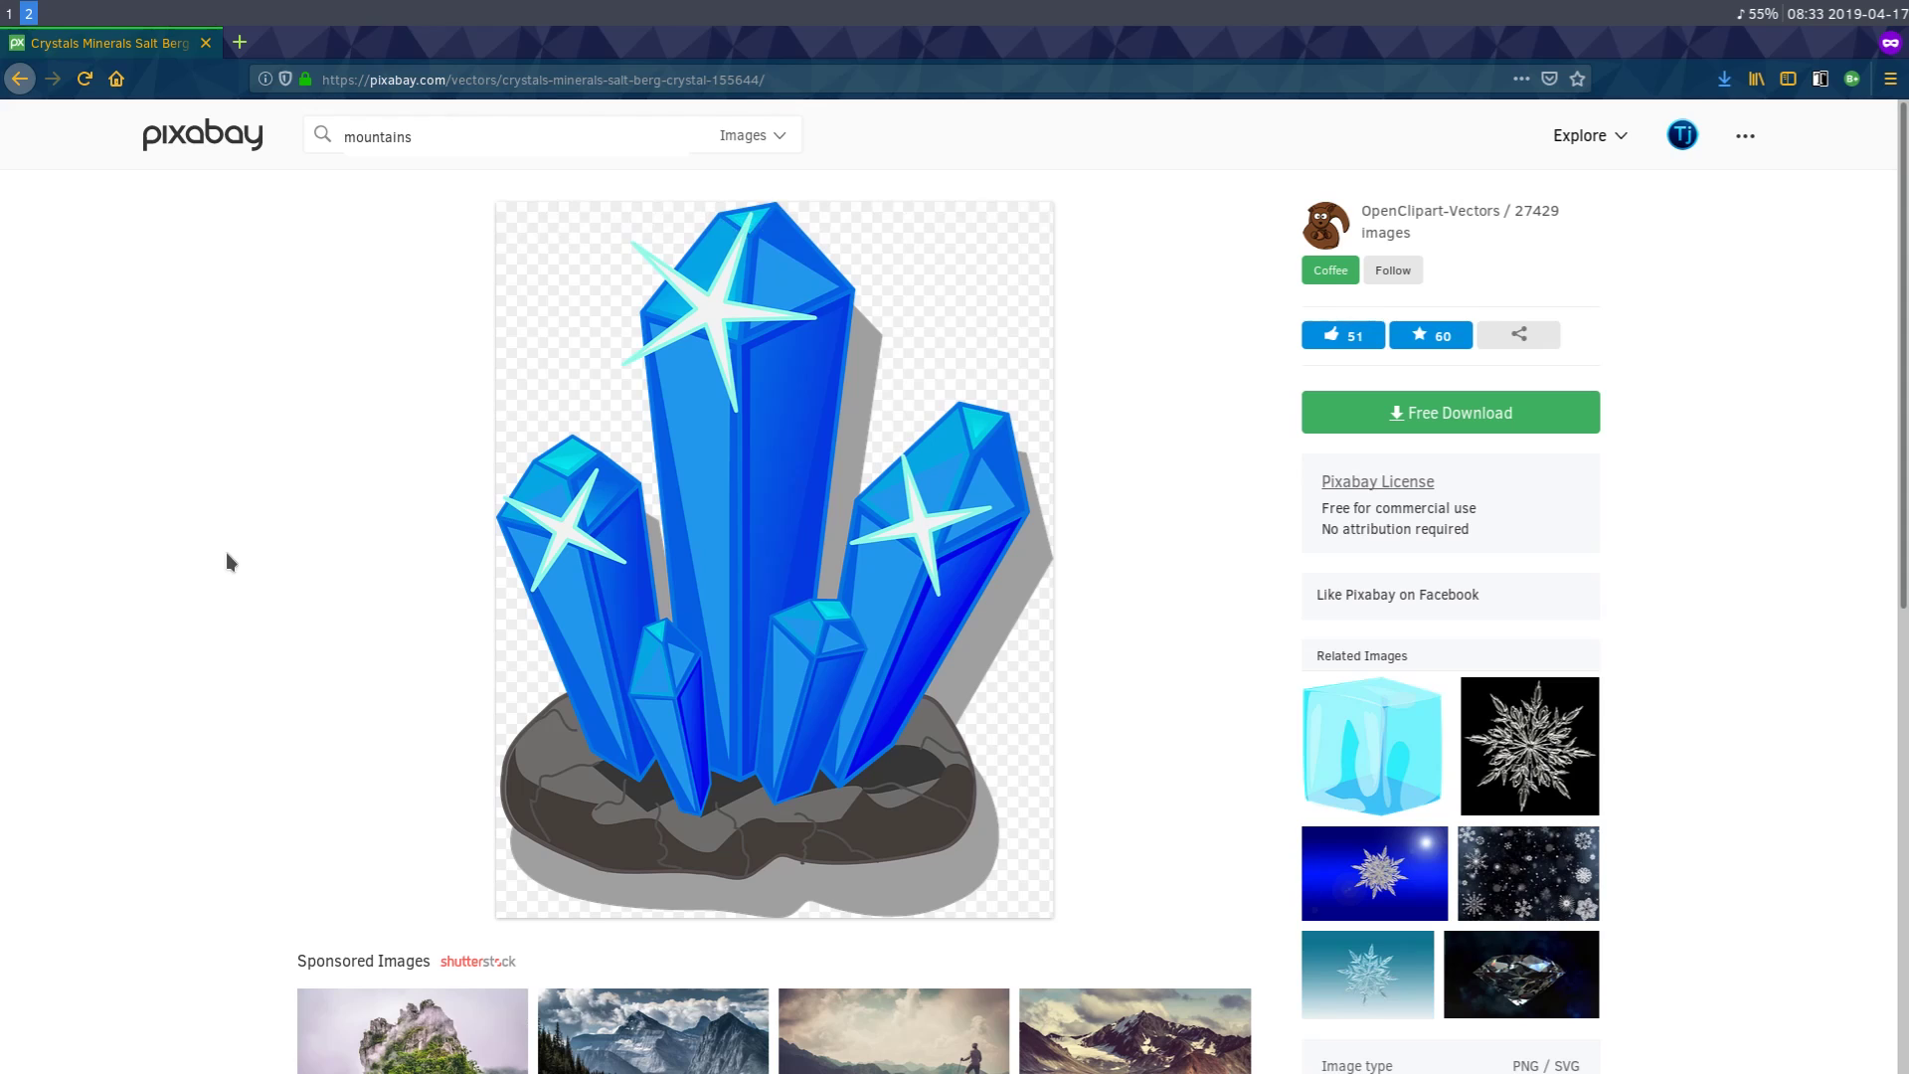
{"action": "left_click", "coordinate": [12, 19]}
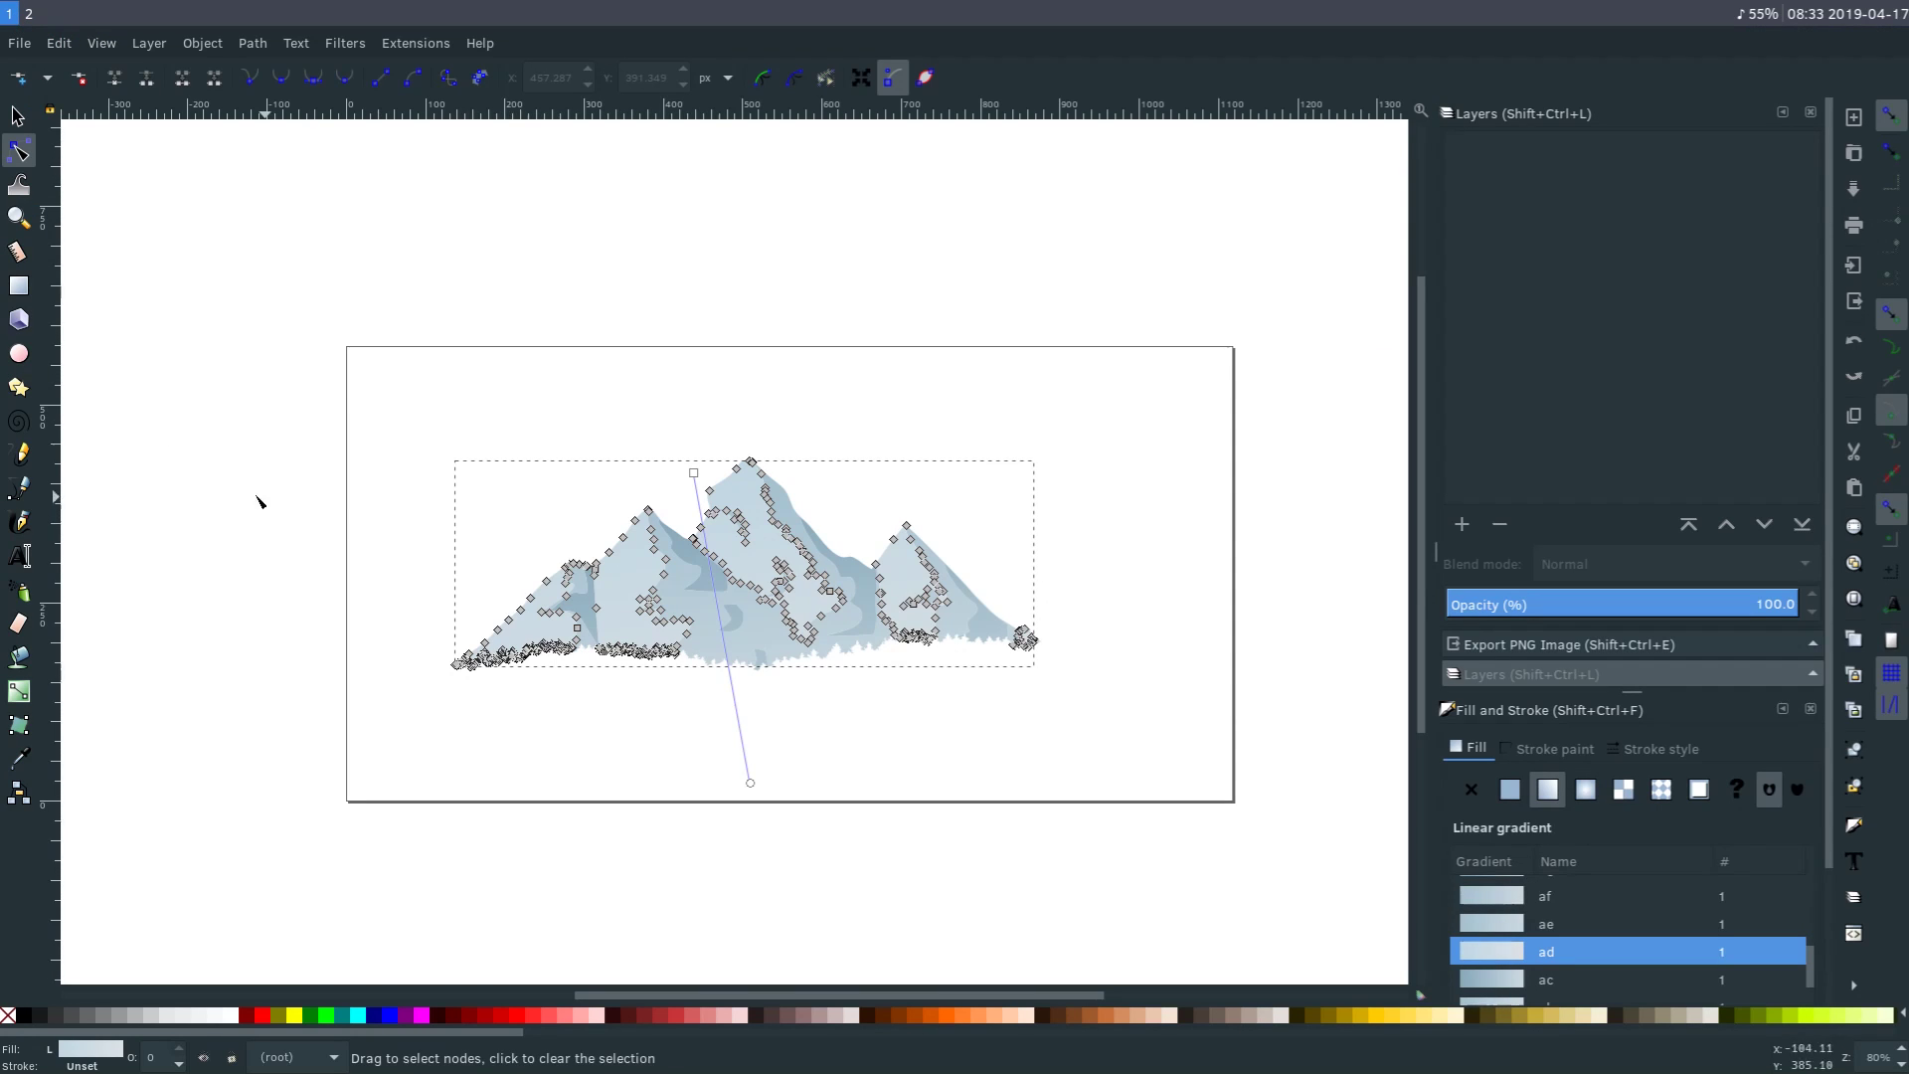
{"action": "key", "text": "s"}
{"action": "left_click", "coordinate": [251, 382]}
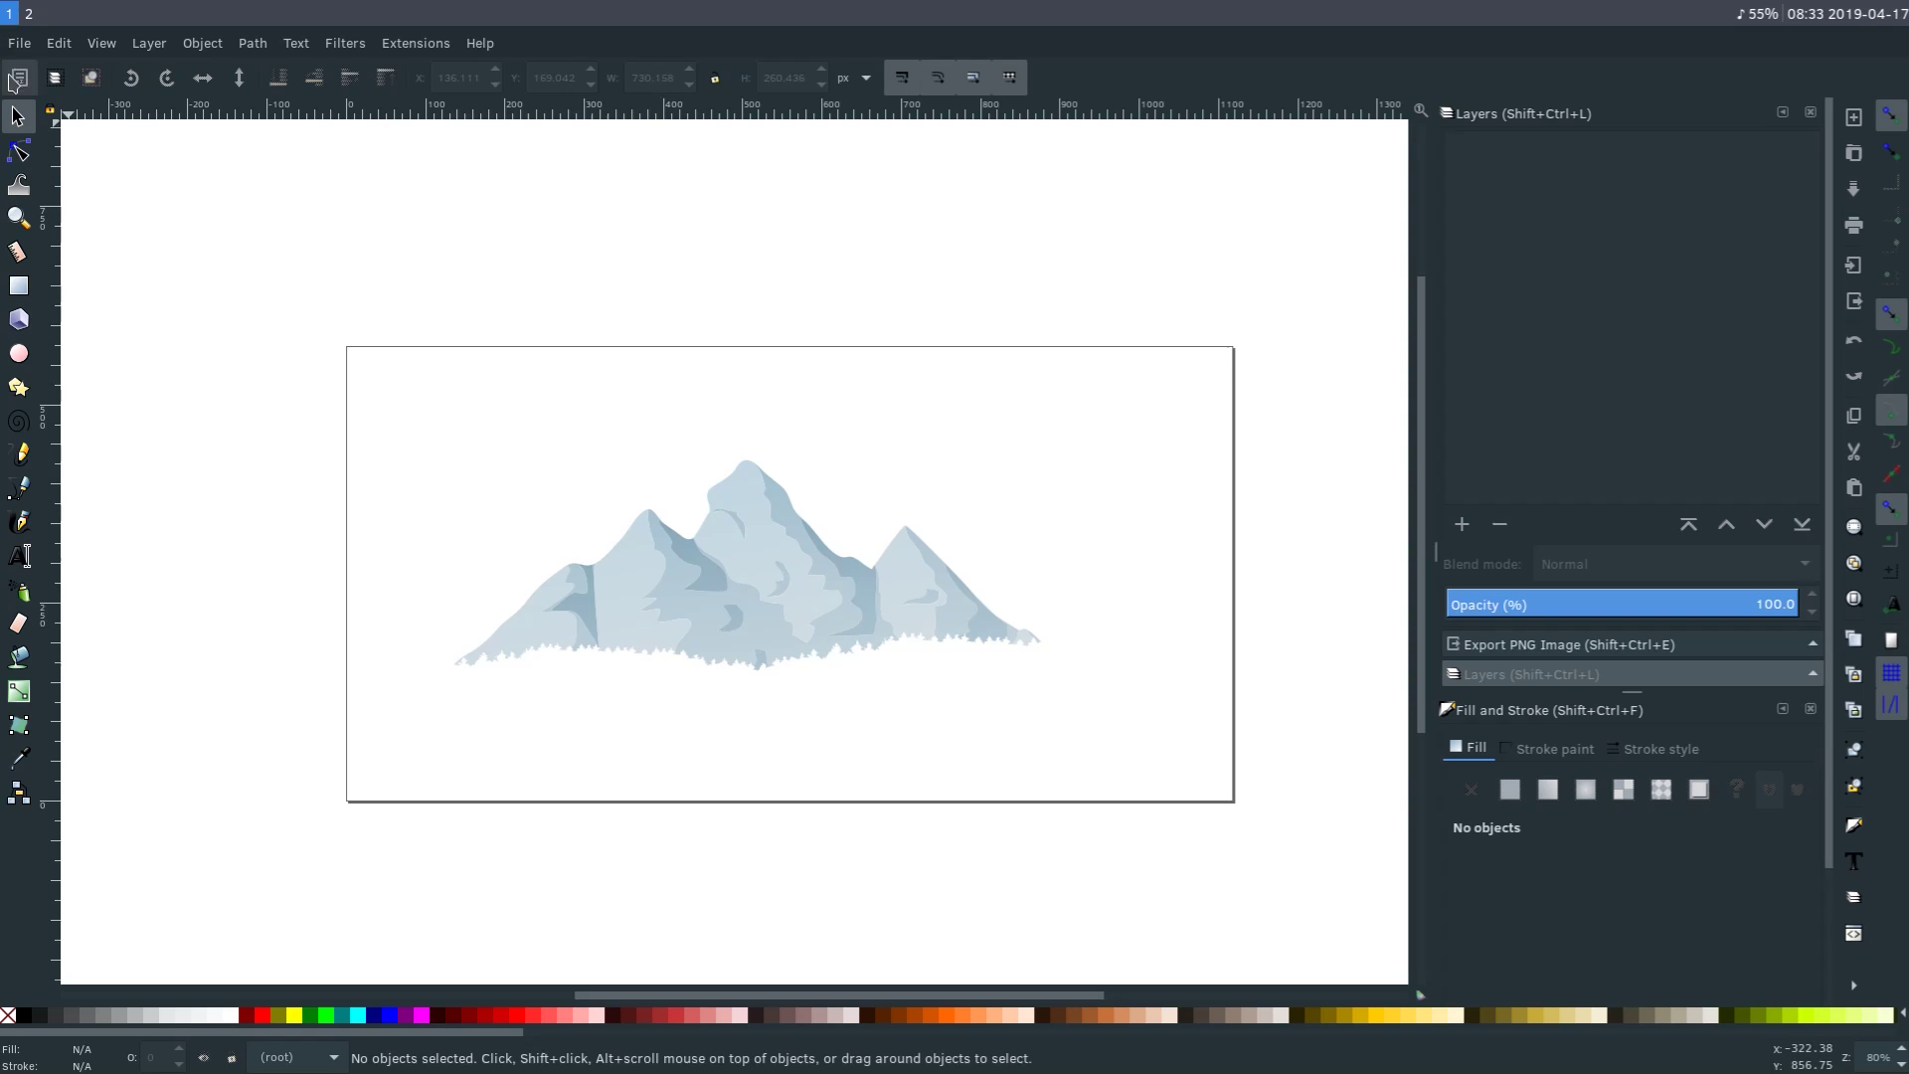
{"action": "left_click", "coordinate": [18, 114]}
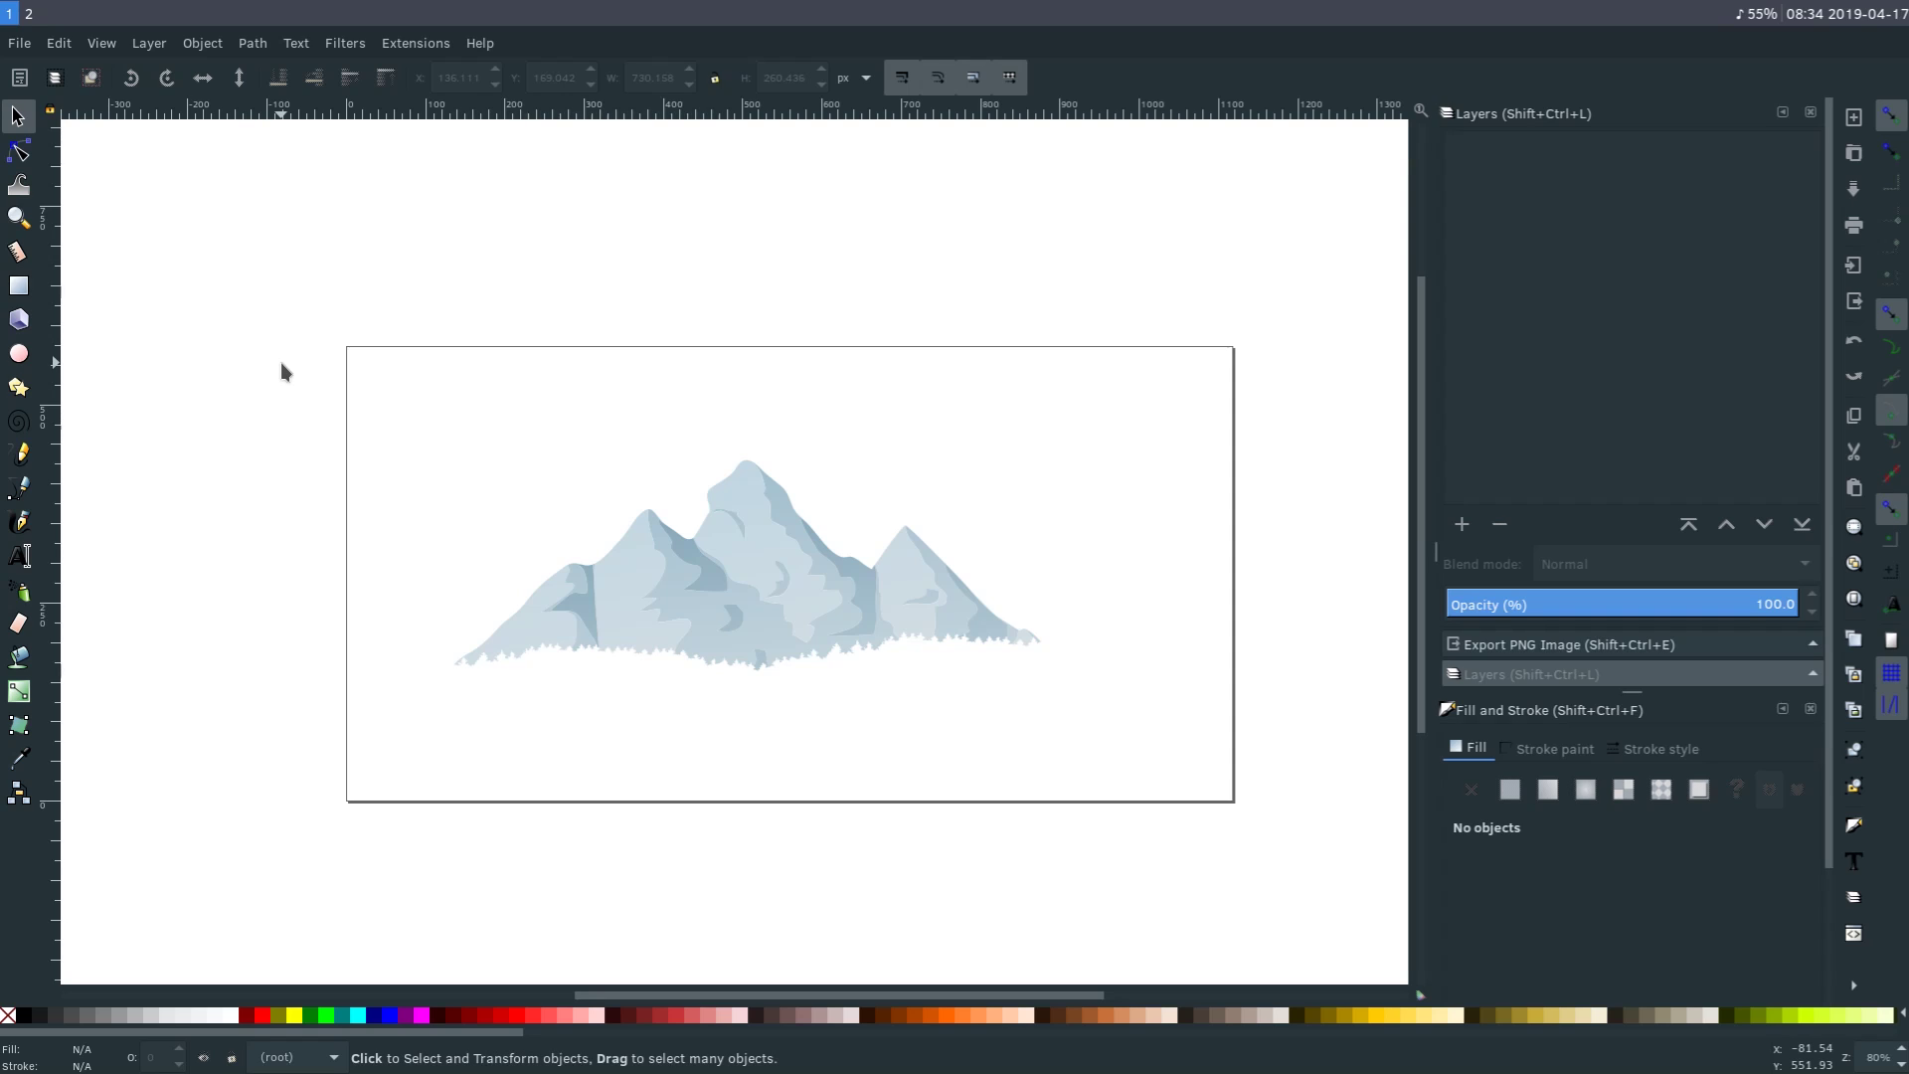
{"action": "left_click", "coordinate": [29, 13]}
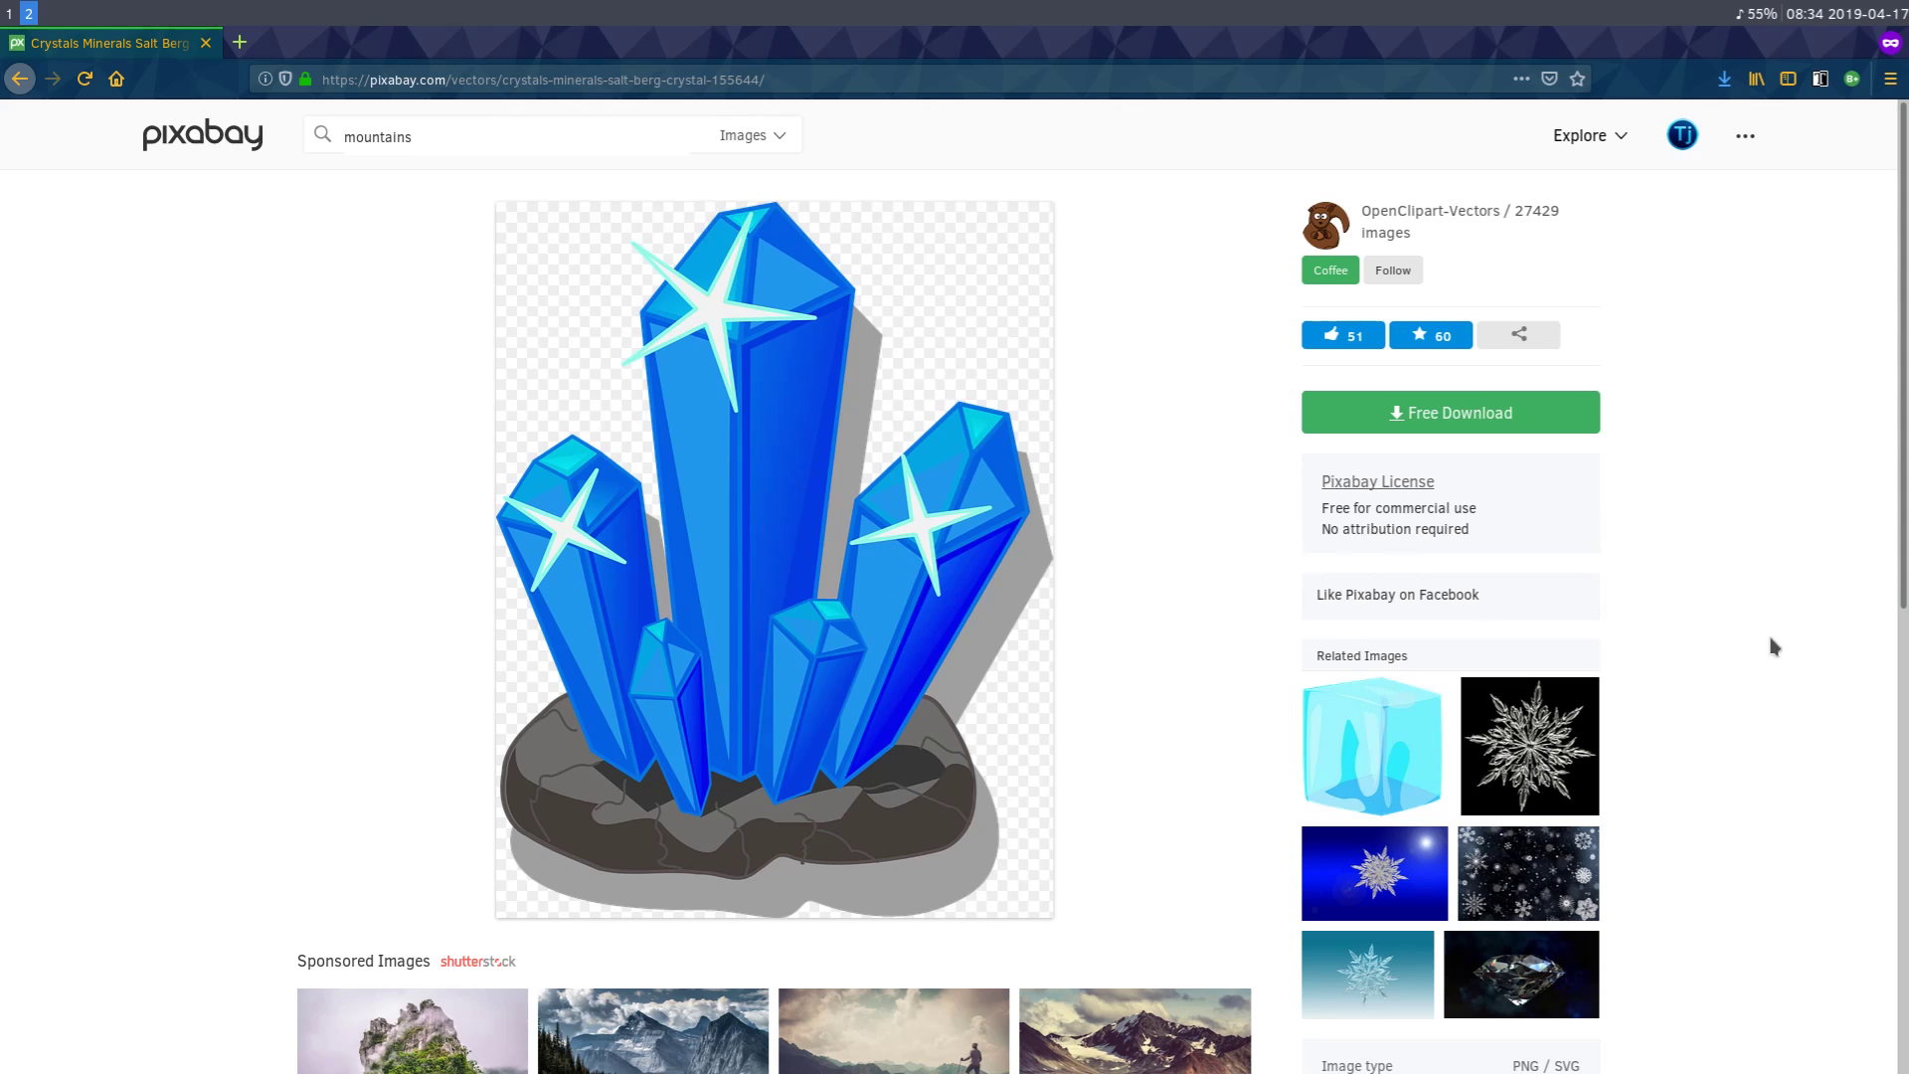
{"action": "scroll", "coordinate": [1770, 648], "scroll_direction": "down", "scroll_amount": 3}
{"action": "scroll", "coordinate": [1769, 647], "scroll_direction": "down", "scroll_amount": 2}
{"action": "scroll", "coordinate": [1771, 647], "scroll_direction": "up", "scroll_amount": 1}
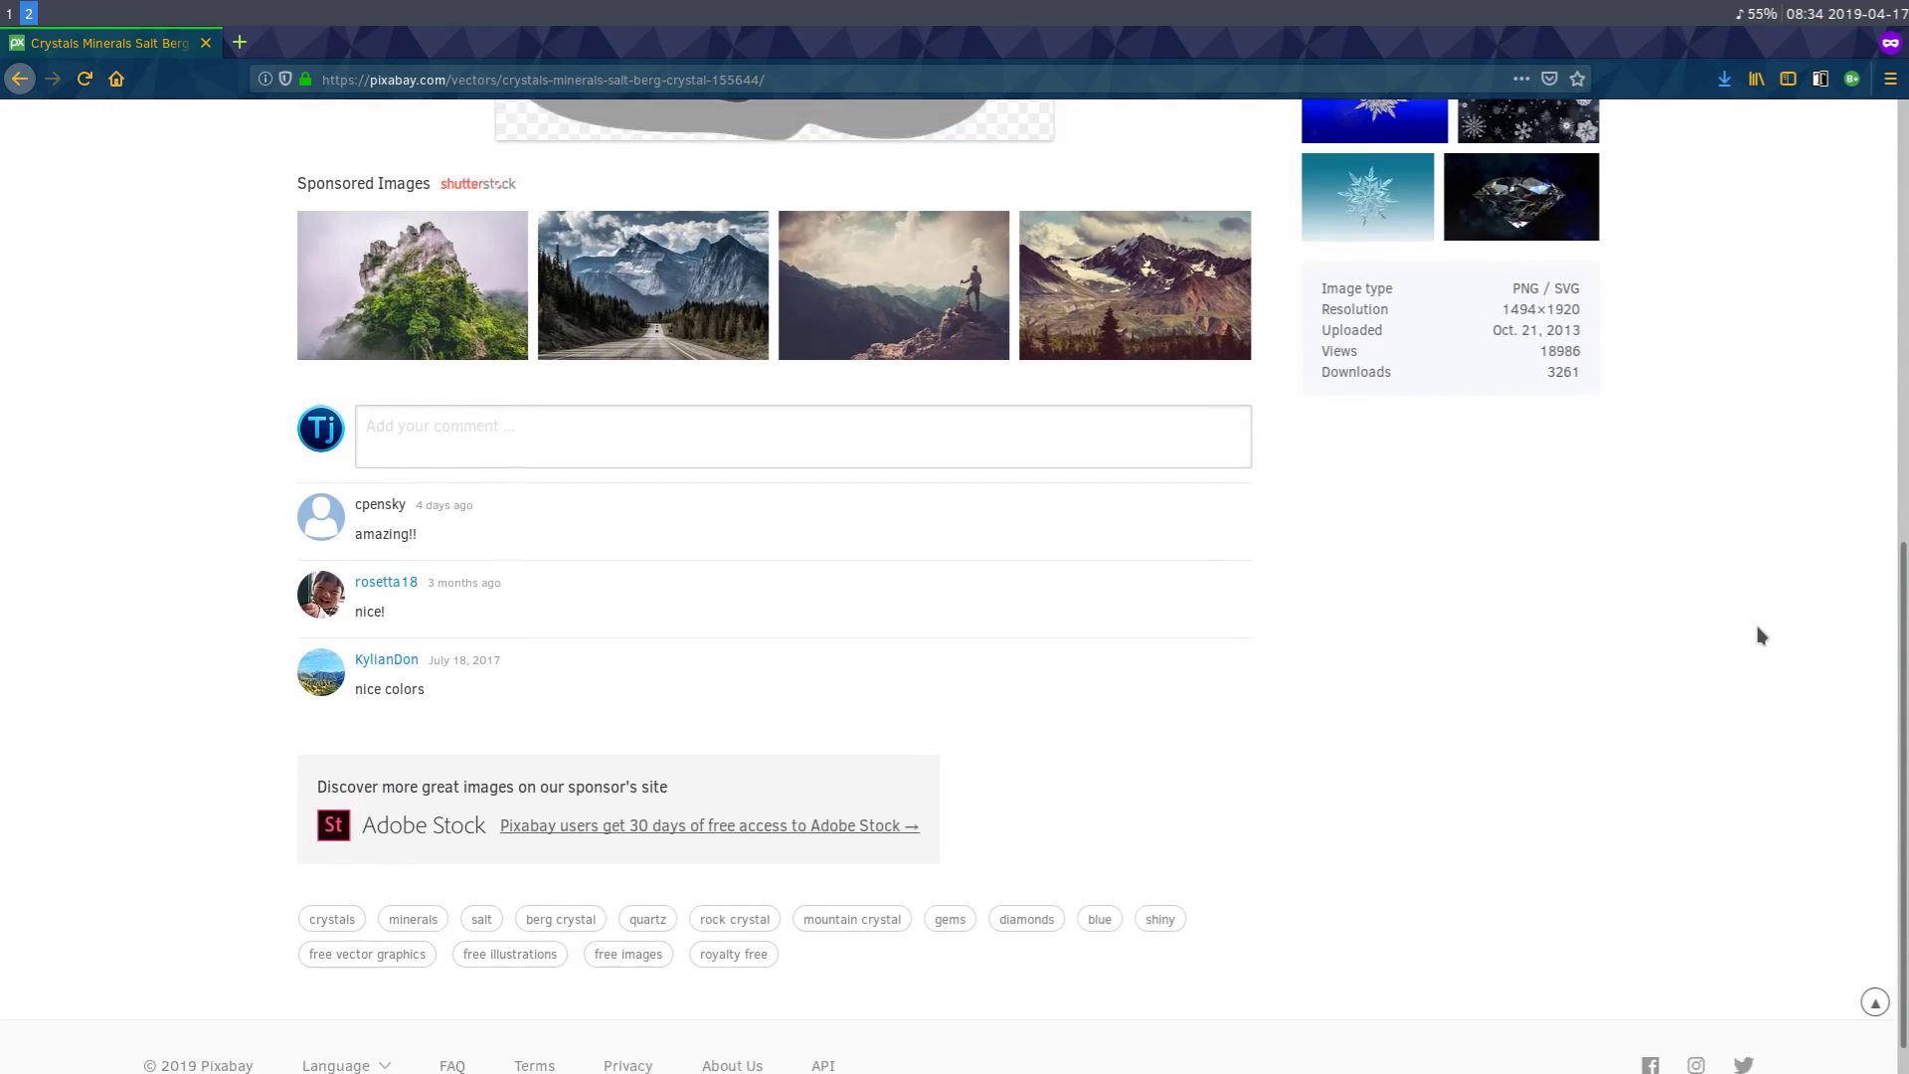
{"action": "scroll", "coordinate": [1764, 638], "scroll_direction": "up", "scroll_amount": 5}
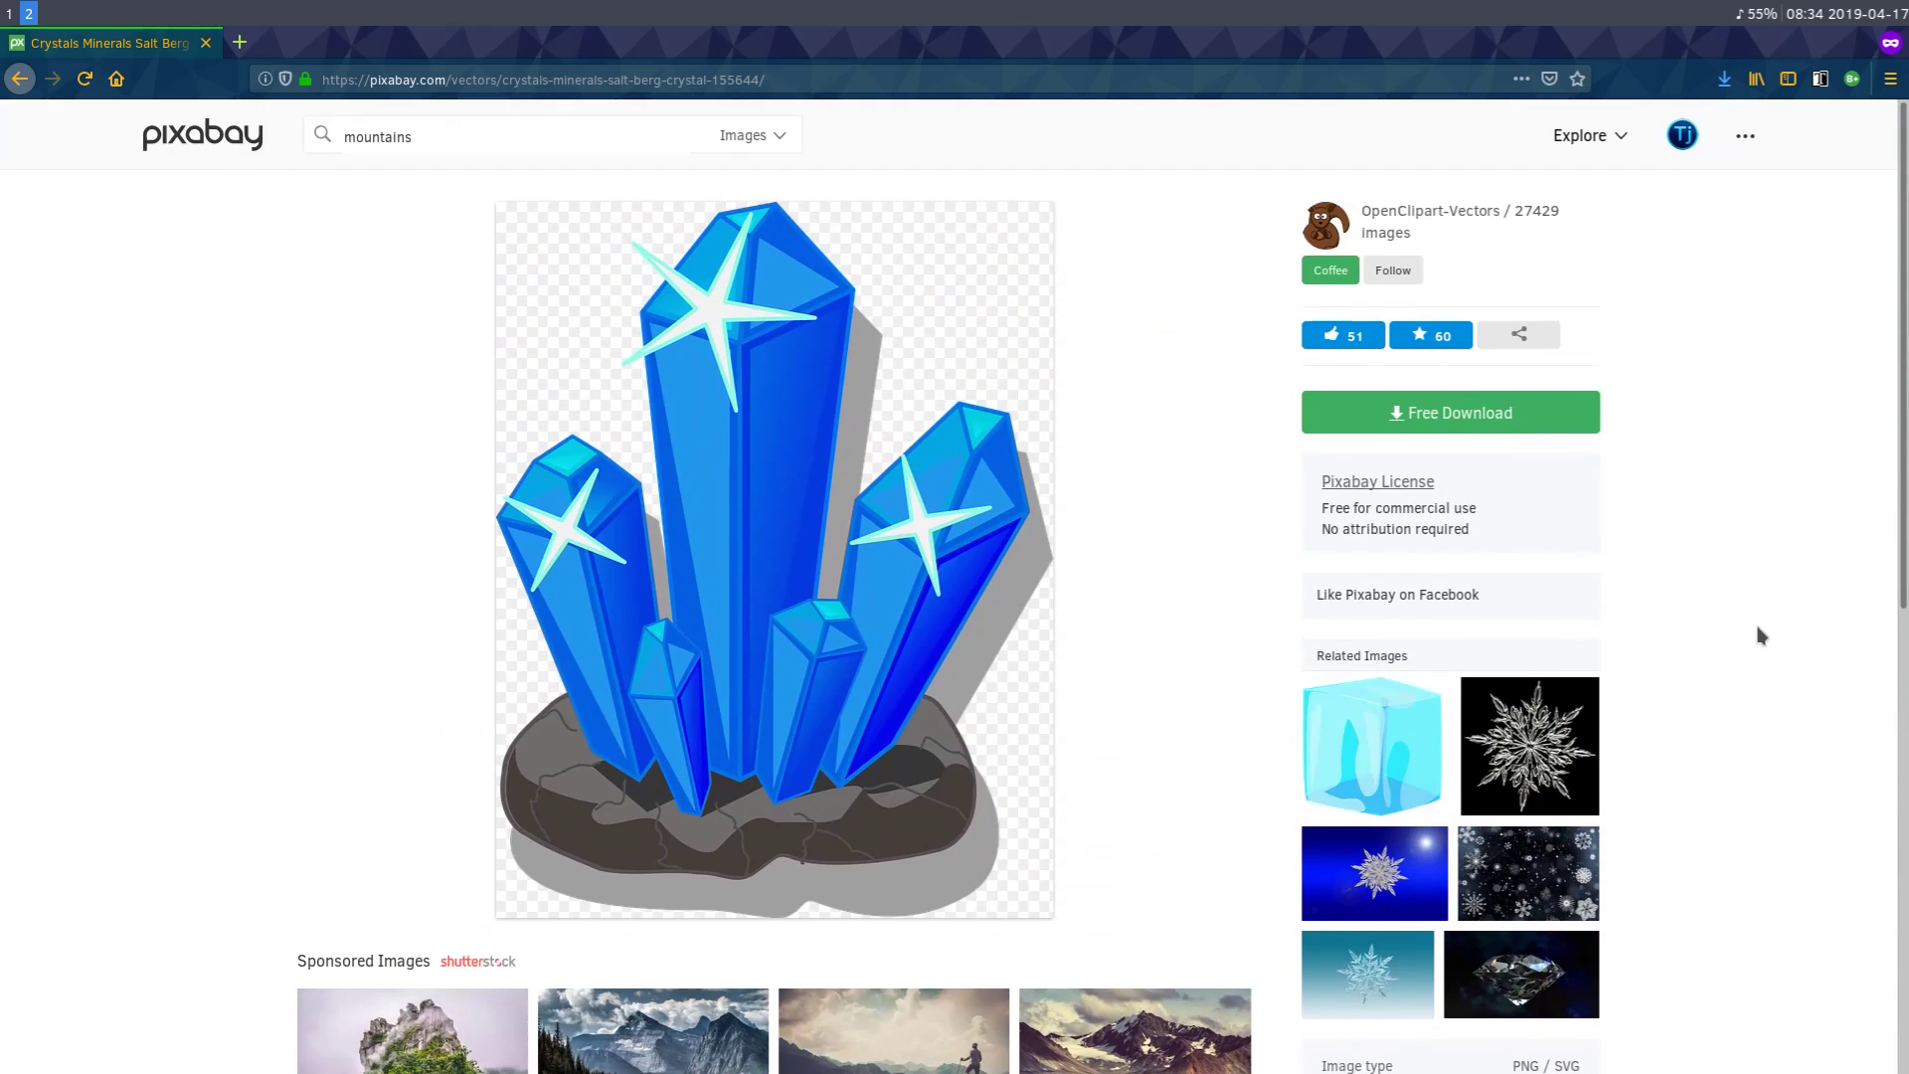